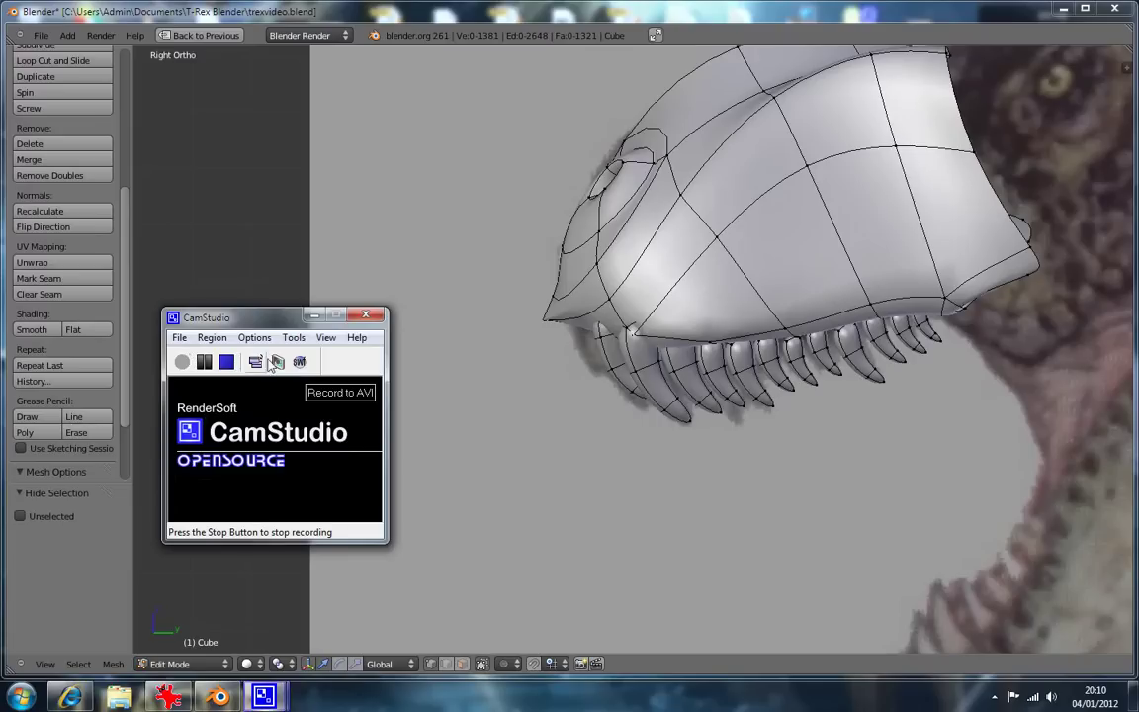
Clear the recorder window and orbit the jaw in wireframe to see the front tooth's root.
{"action": "left_click", "coordinate": [321, 316]}
{"action": "scroll", "coordinate": [756, 395], "scroll_direction": "up", "scroll_amount": 3}
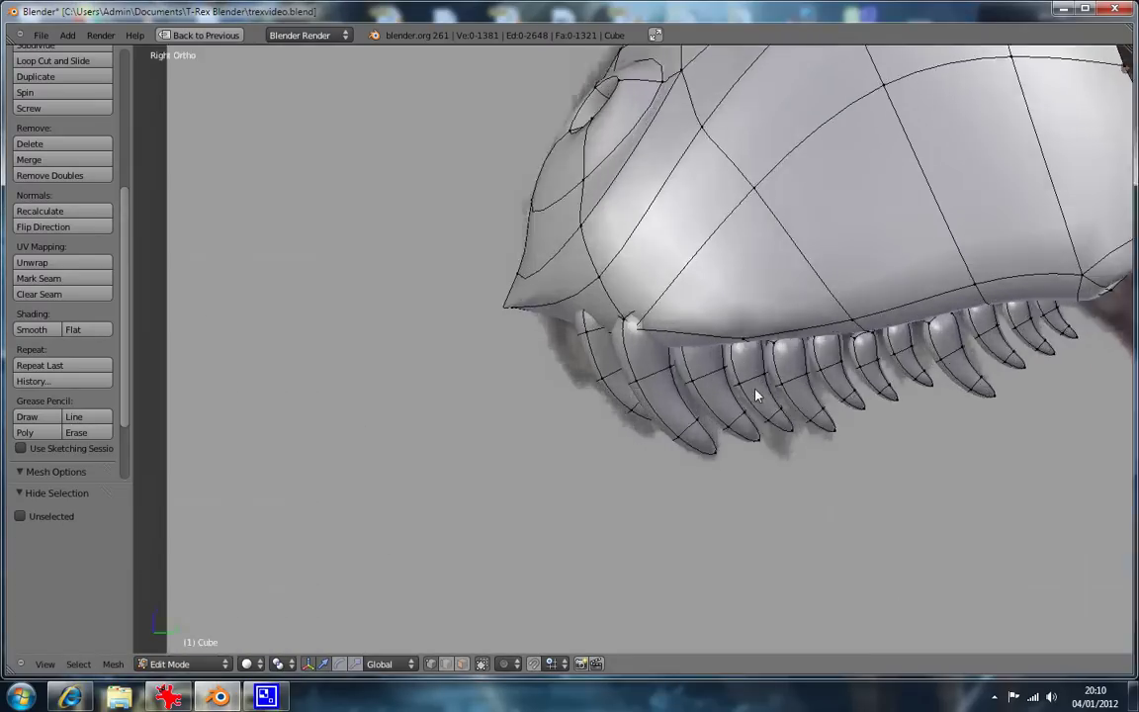
{"action": "key", "text": "KP_1"}
{"action": "key", "text": "KP_3"}
{"action": "middle_click_drag", "start_coordinate": [753, 414], "coordinate": [841, 399]}
{"action": "key", "text": "z"}
{"action": "middle_click_drag", "start_coordinate": [776, 377], "coordinate": [730, 323]}
Box-select the root vertices and add the last corner to select the four-cornered face.
{"action": "key", "text": "b"}
{"action": "left_click_drag", "start_coordinate": [696, 305], "coordinate": [691, 330]}
{"action": "key", "text": "b"}
{"action": "middle_click_drag", "start_coordinate": [691, 330], "coordinate": [601, 373]}
{"action": "scroll", "coordinate": [703, 388], "scroll_direction": "up", "scroll_amount": 3}
{"action": "right_click", "coordinate": [589, 365], "text": "shift"}
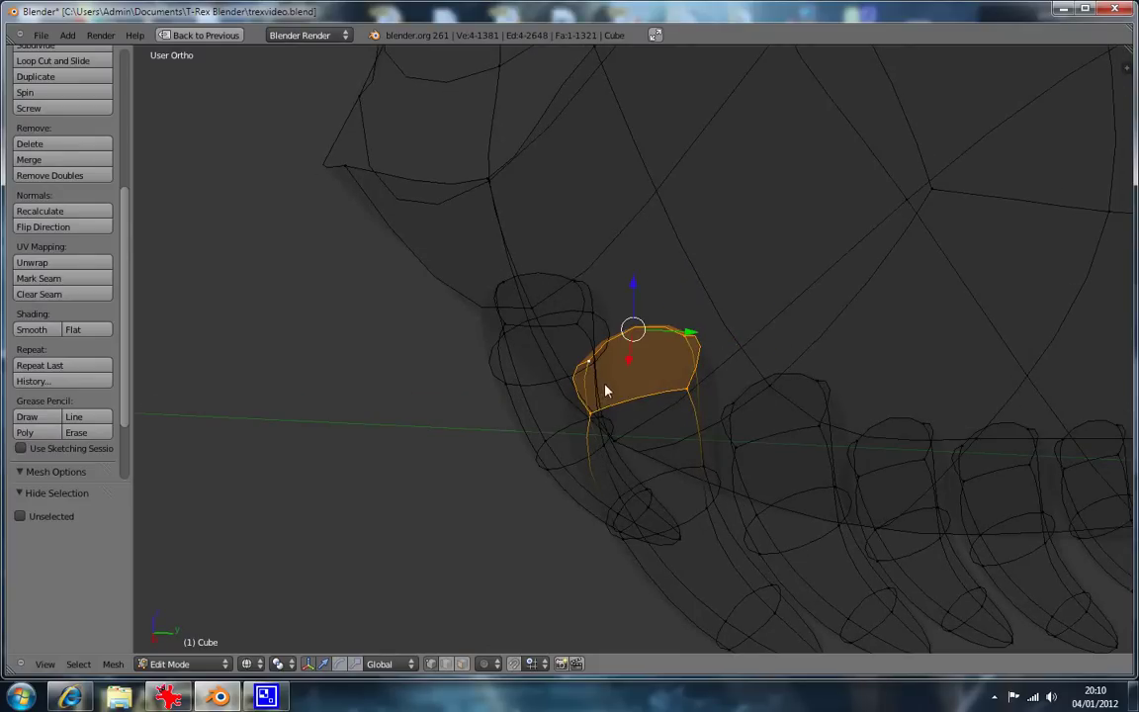
Try extruding the root face, inspect it, then undo the extrusion.
{"action": "key", "text": "KP_3"}
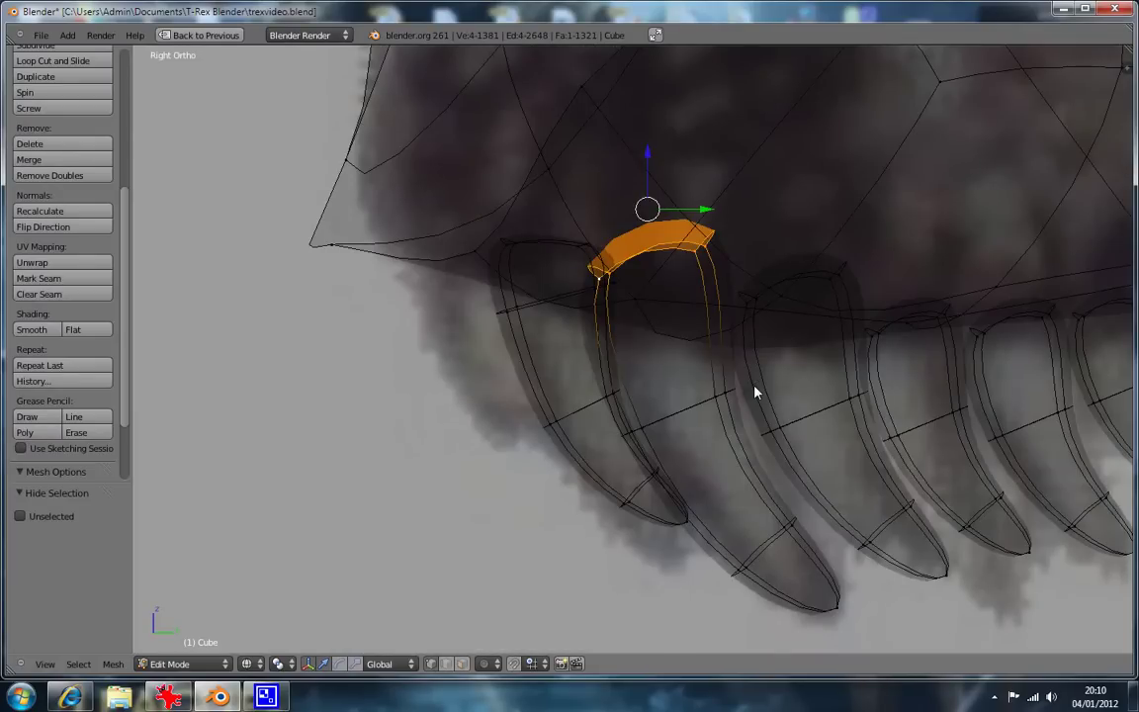
{"action": "key", "text": "e"}
{"action": "left_click", "coordinate": [773, 390]}
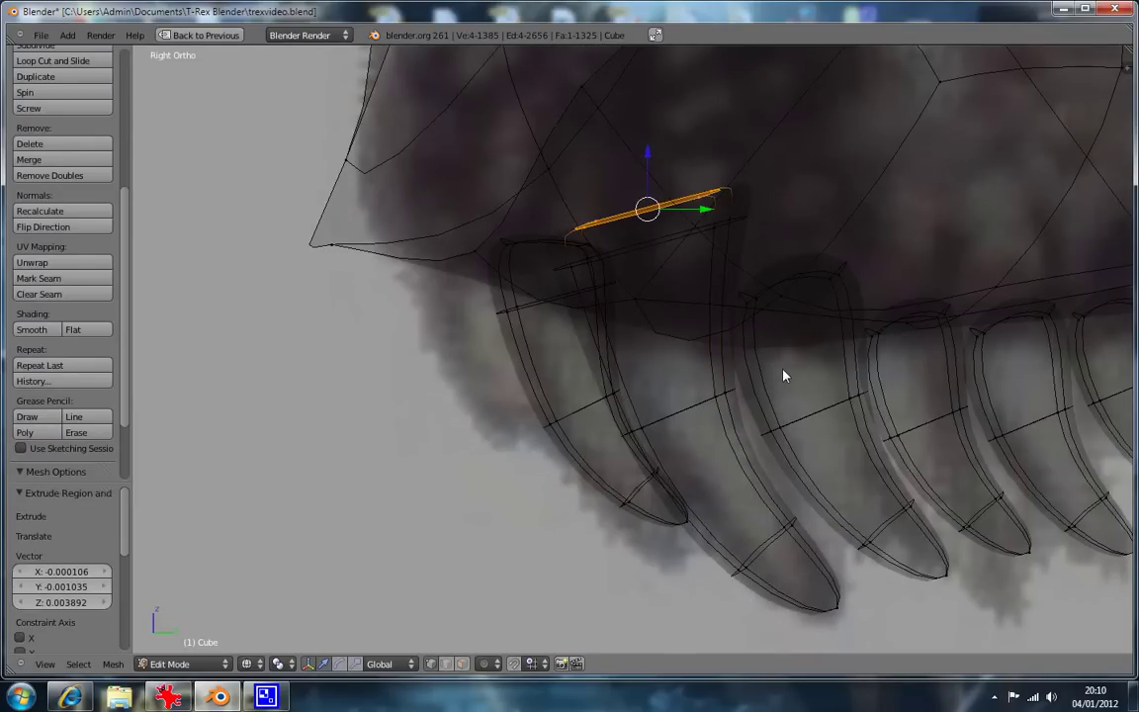
{"action": "key", "text": "z"}
{"action": "mouse_move", "coordinate": [674, 428]}
{"action": "middle_mouse_down"}
{"action": "mouse_move", "coordinate": [720, 338]}
{"action": "mouse_move", "coordinate": [758, 319]}
{"action": "mouse_move", "coordinate": [774, 339]}
{"action": "middle_mouse_up"}
{"action": "key", "text": "KP_3"}
{"action": "key", "text": "ctrl+z"}
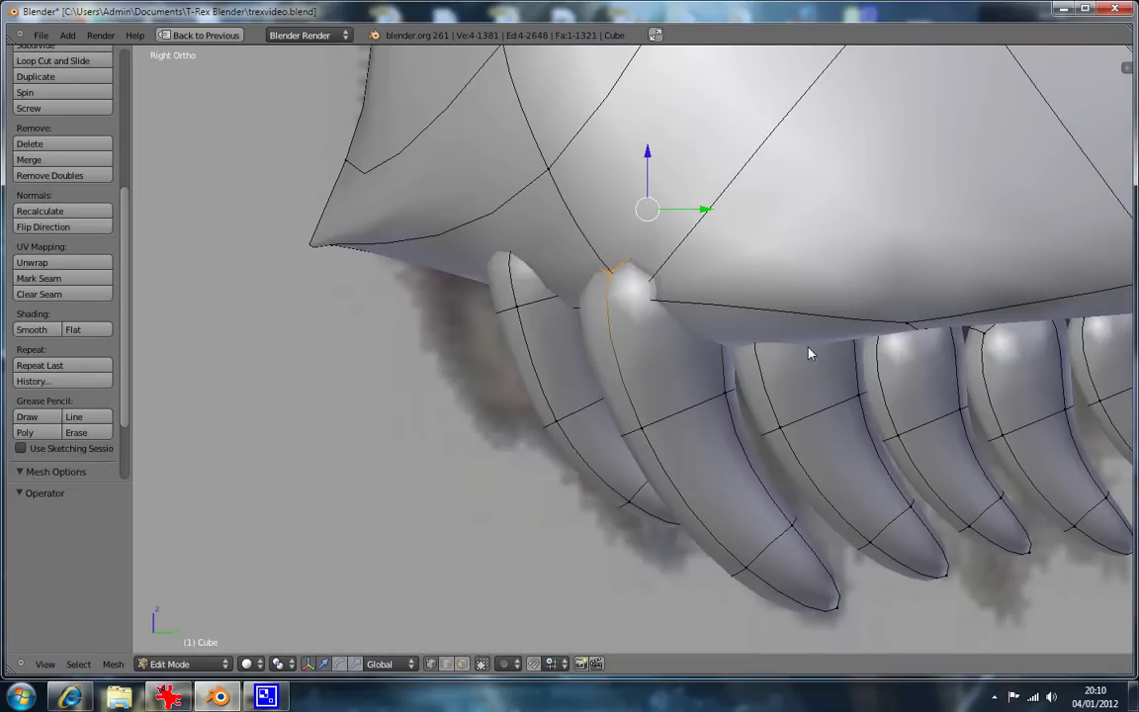
Tilt the front tooth's top faces about 12.3 degrees and nudge them slightly along Y.
{"action": "key", "text": "z"}
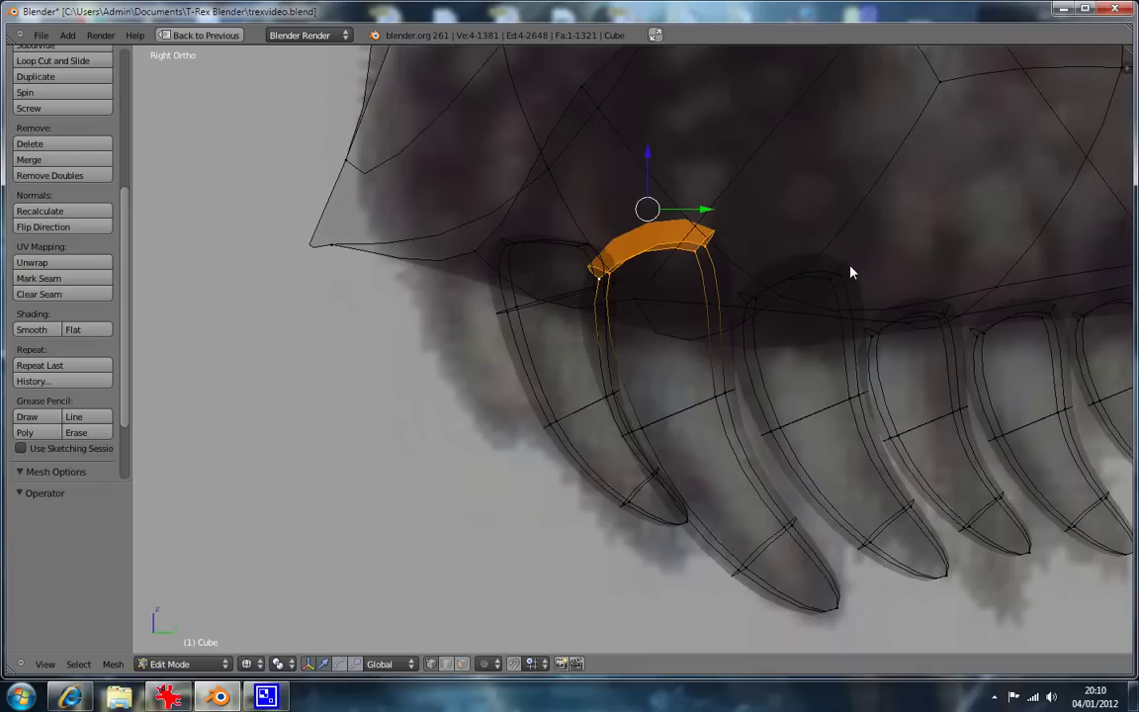
{"action": "key", "text": "r"}
{"action": "left_click", "coordinate": [851, 315]}
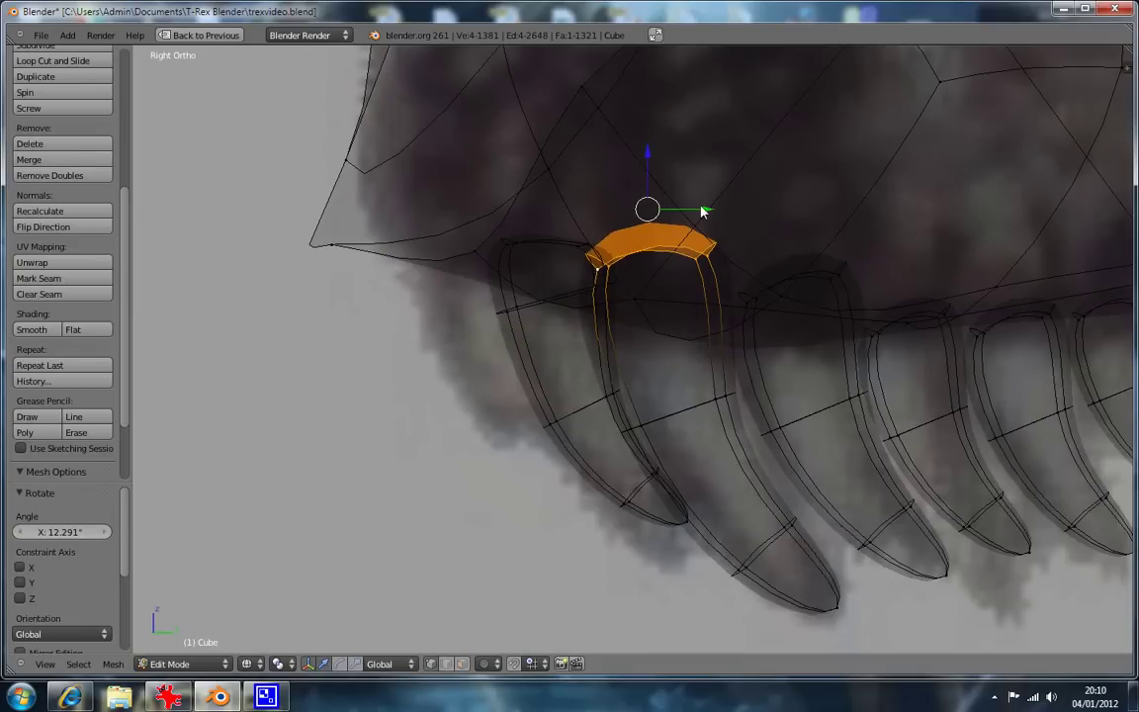
{"action": "left_click_drag", "start_coordinate": [702, 212], "coordinate": [712, 215]}
{"action": "key", "text": "g"}
{"action": "left_click", "coordinate": [872, 298]}
Slim the front tooth's root edge loop to 0.907 along Y.
{"action": "key", "text": "a"}
{"action": "key", "text": "z"}
{"action": "middle_click_drag", "start_coordinate": [511, 408], "coordinate": [659, 315]}
{"action": "right_click", "coordinate": [652, 290], "text": "alt"}
{"action": "key", "text": "KP_1"}
{"action": "key", "text": "KP_3"}
{"action": "key", "text": "z"}
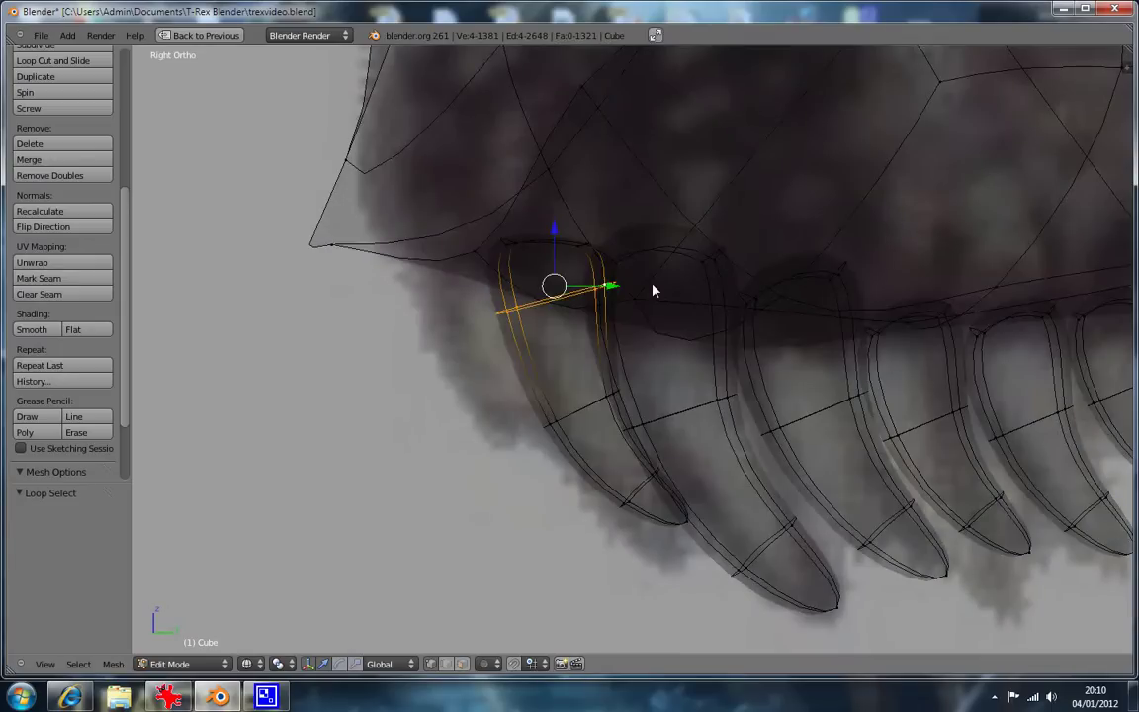
{"action": "key", "text": "s"}
{"action": "key", "text": "x"}
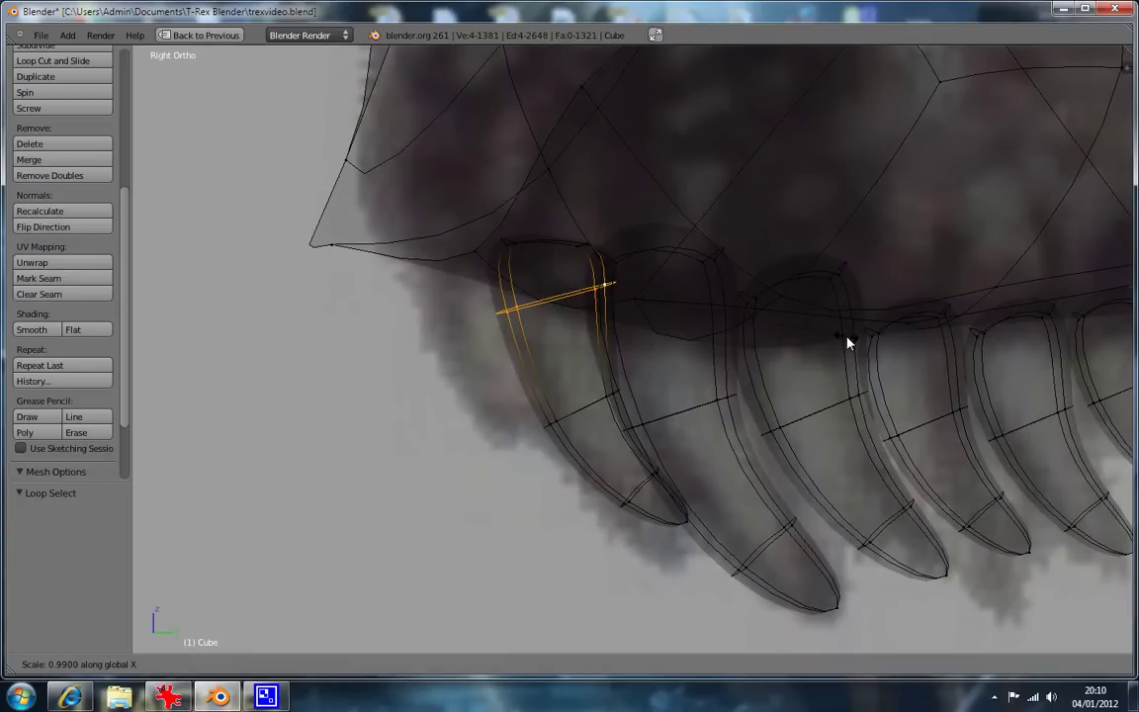
{"action": "key", "text": "y"}
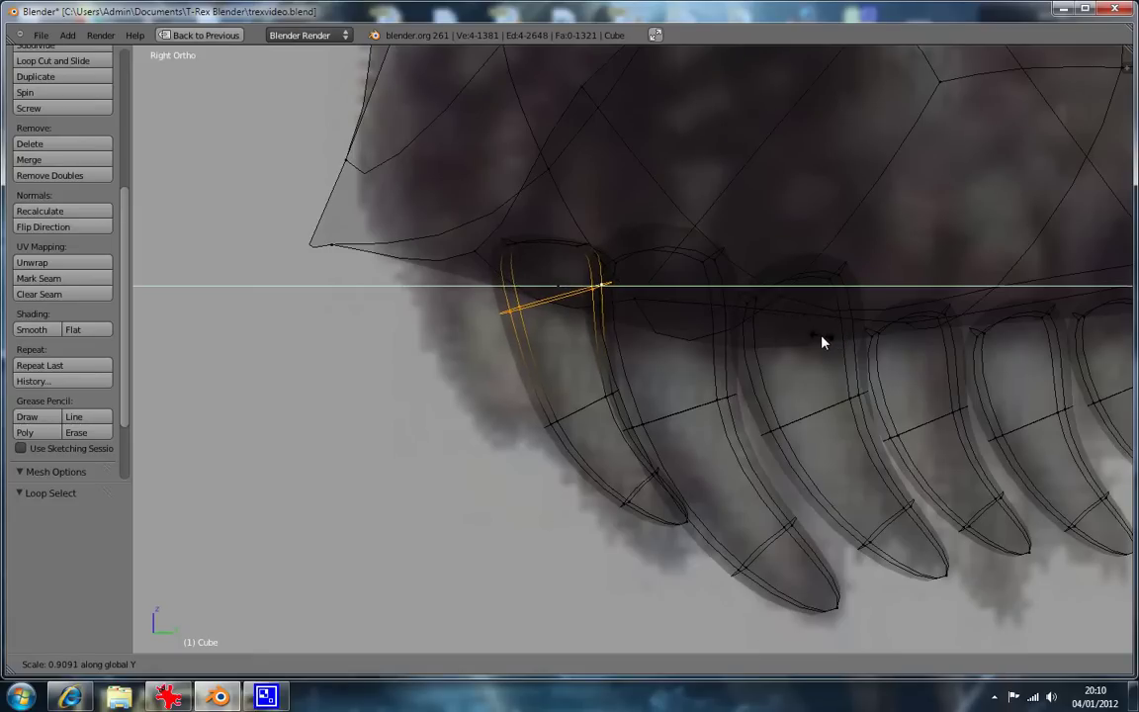
{"action": "left_click", "coordinate": [822, 341]}
Deselect all and select a loop around the front tooth.
{"action": "key", "text": "a"}
{"action": "key", "text": "z"}
{"action": "mouse_move", "coordinate": [822, 341]}
{"action": "middle_mouse_down"}
{"action": "mouse_move", "coordinate": [770, 395]}
{"action": "mouse_move", "coordinate": [511, 375]}
{"action": "mouse_move", "coordinate": [560, 262]}
{"action": "mouse_move", "coordinate": [539, 262]}
{"action": "mouse_move", "coordinate": [526, 374]}
{"action": "mouse_move", "coordinate": [625, 284]}
{"action": "mouse_move", "coordinate": [609, 278]}
{"action": "middle_mouse_up"}
{"action": "right_click", "coordinate": [609, 278], "text": "alt"}
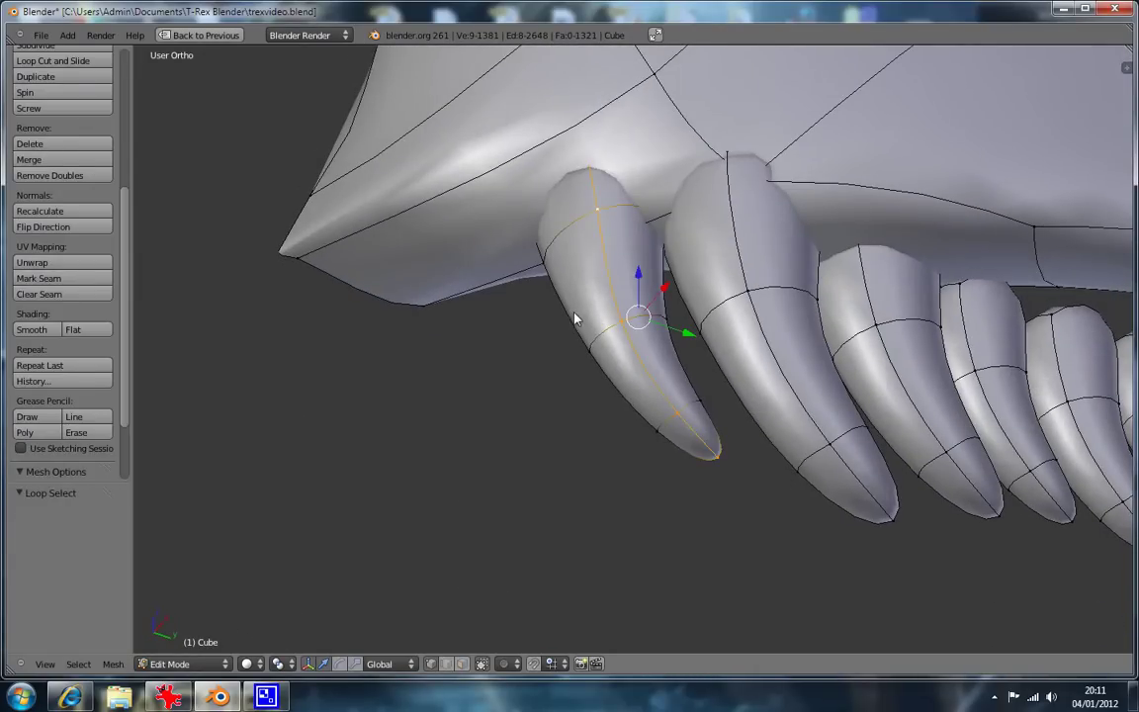
Hide the other teeth, view from below, and rotate the front tooth.
{"action": "key", "text": "h"}
{"action": "middle_click_drag", "start_coordinate": [882, 330], "coordinate": [777, 370]}
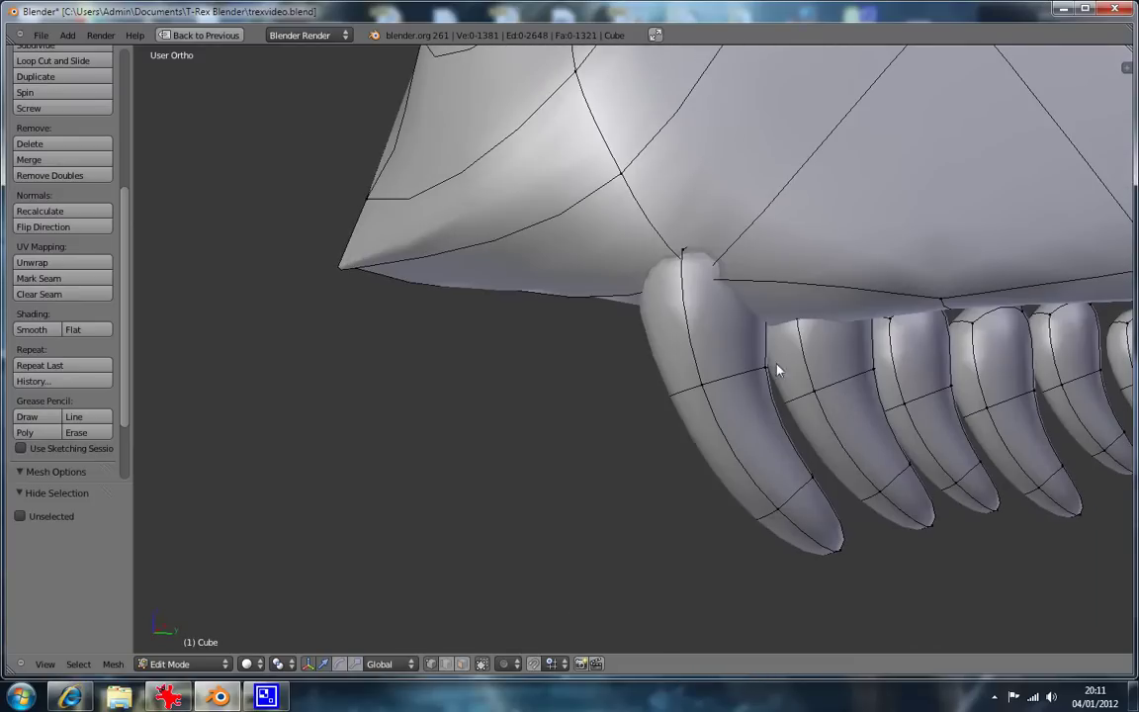
{"action": "key", "text": "ctrl+KP_7"}
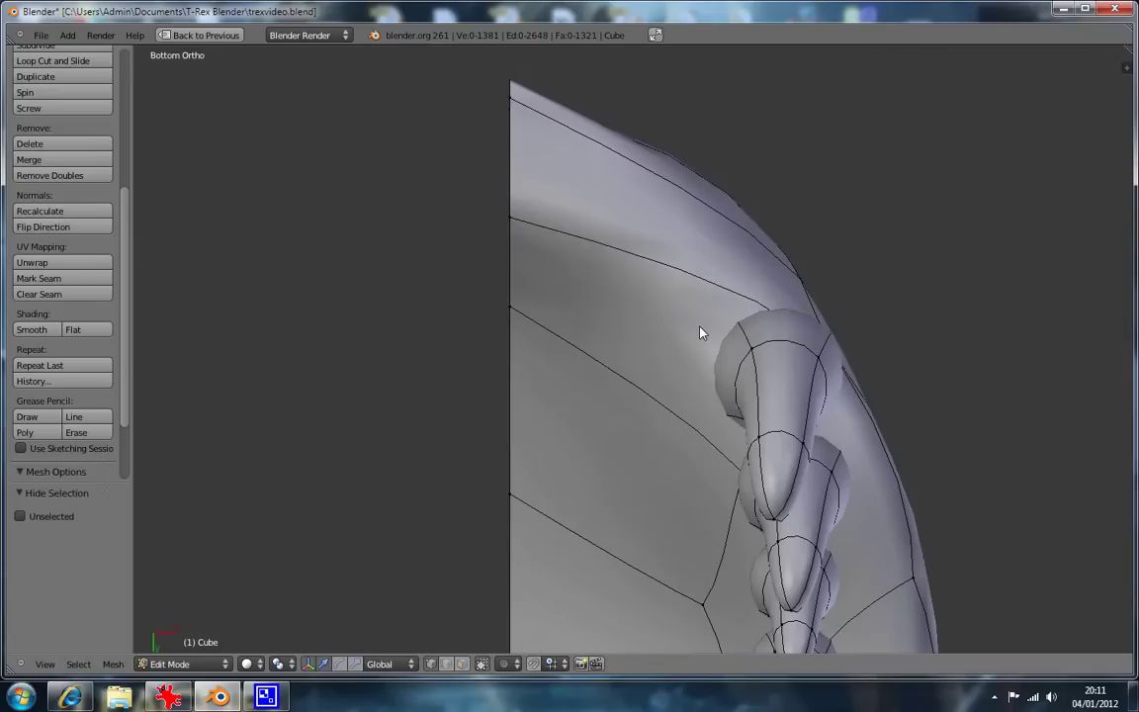
{"action": "right_click", "coordinate": [758, 369], "text": "alt"}
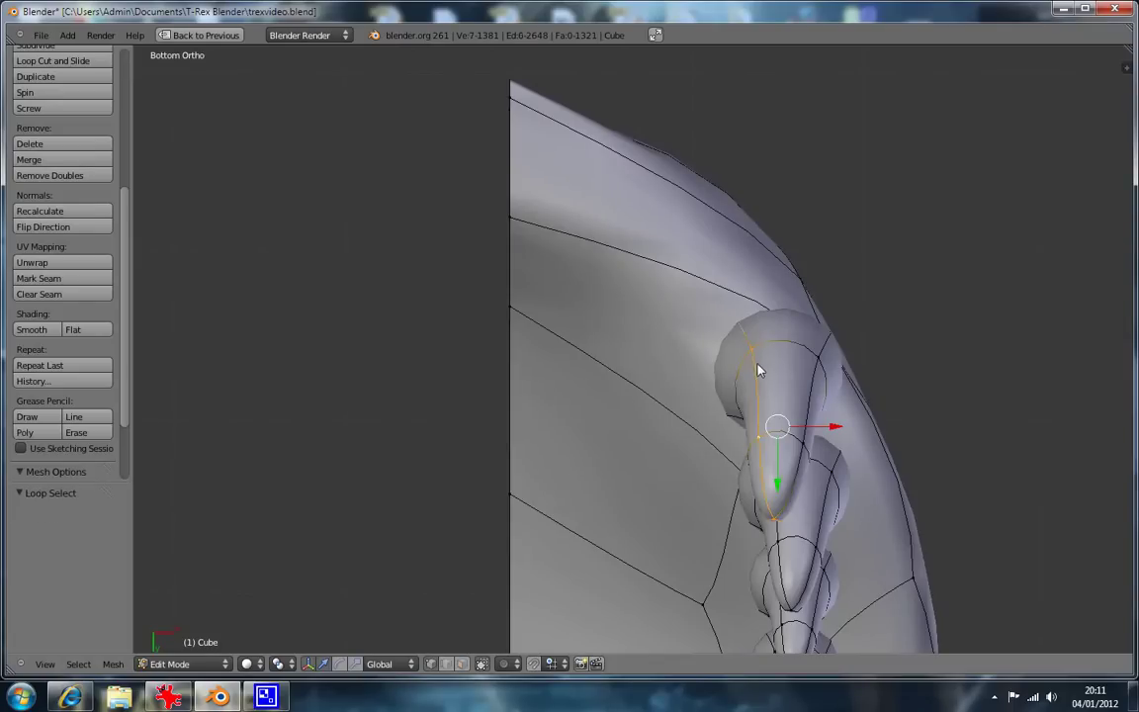
{"action": "key", "text": "r"}
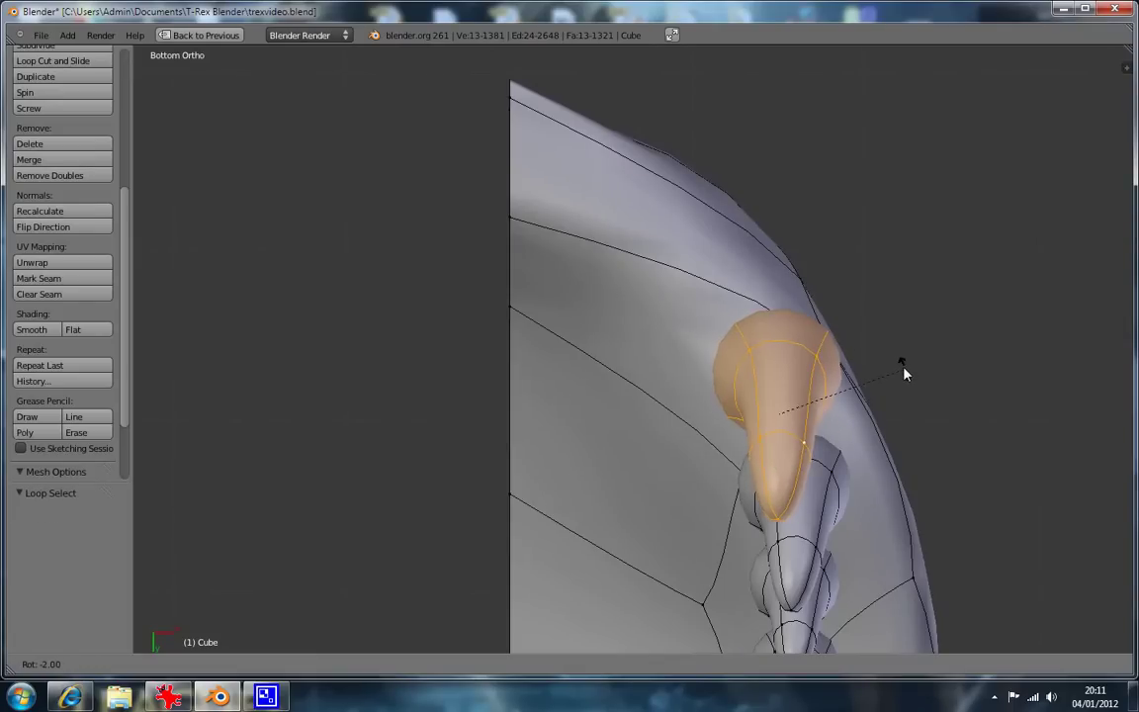
{"action": "left_click", "coordinate": [911, 382]}
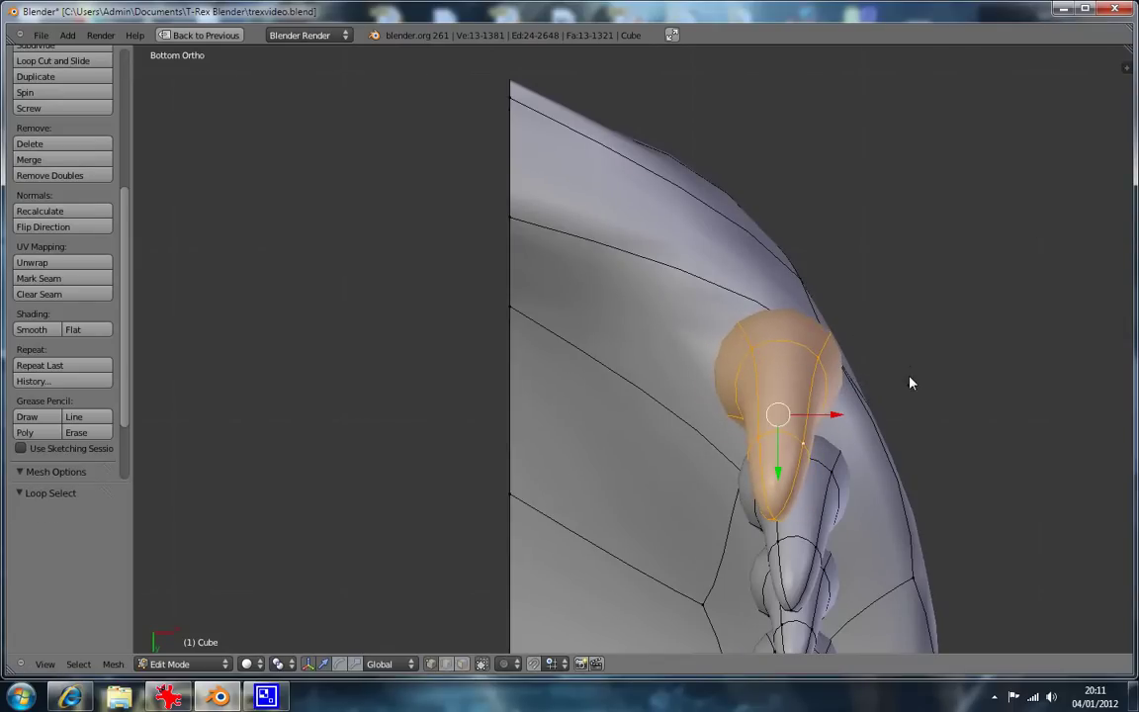
Narrow the front tooth to 0.729 along X, rotate it −7.626°, and unhide the teeth.
{"action": "key", "text": "s"}
{"action": "key", "text": "x"}
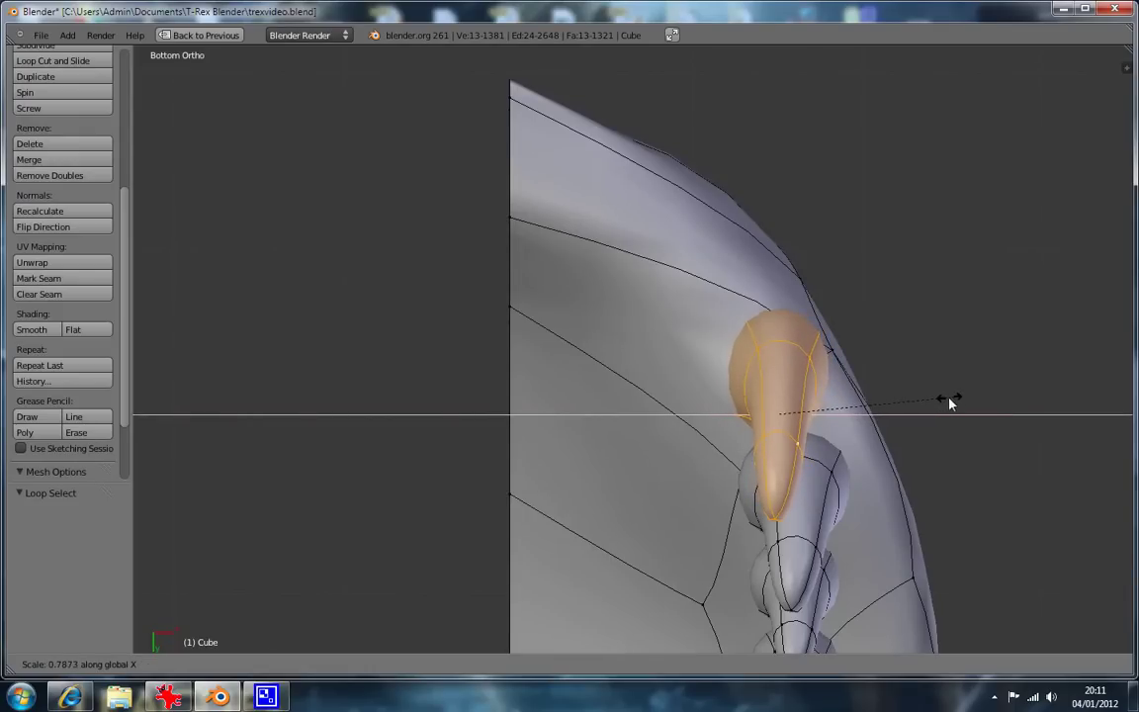
{"action": "left_click", "coordinate": [937, 398]}
{"action": "key", "text": "r"}
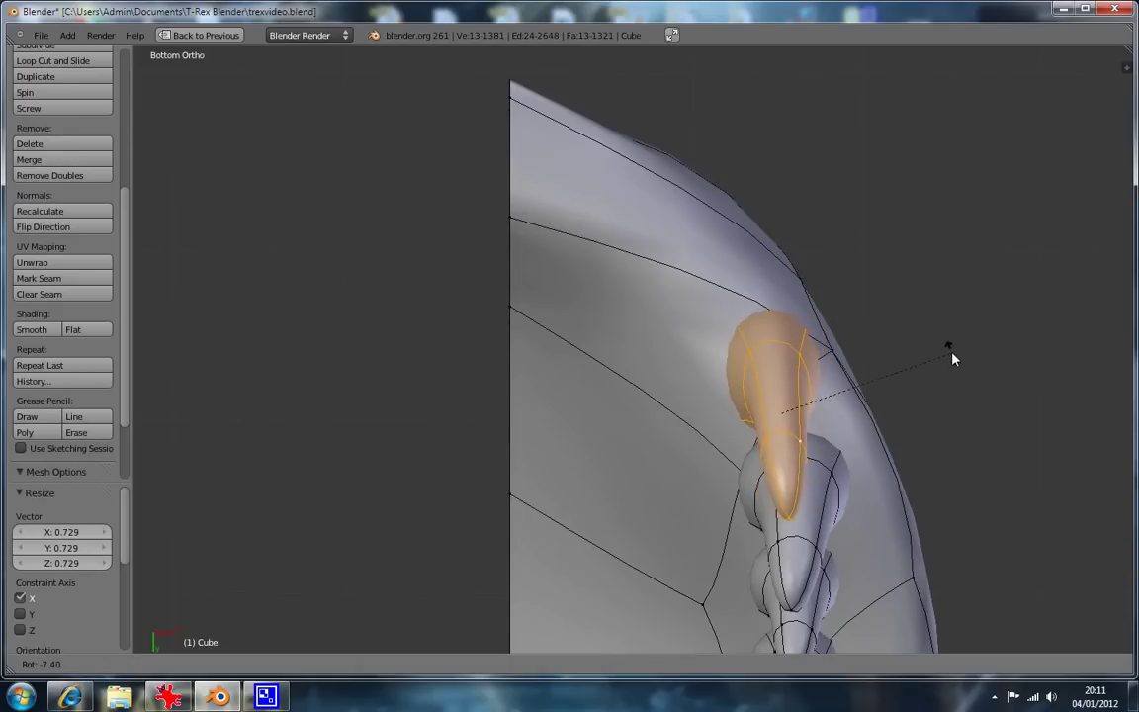
{"action": "left_click", "coordinate": [920, 330]}
{"action": "middle_click_drag", "start_coordinate": [915, 325], "coordinate": [733, 319]}
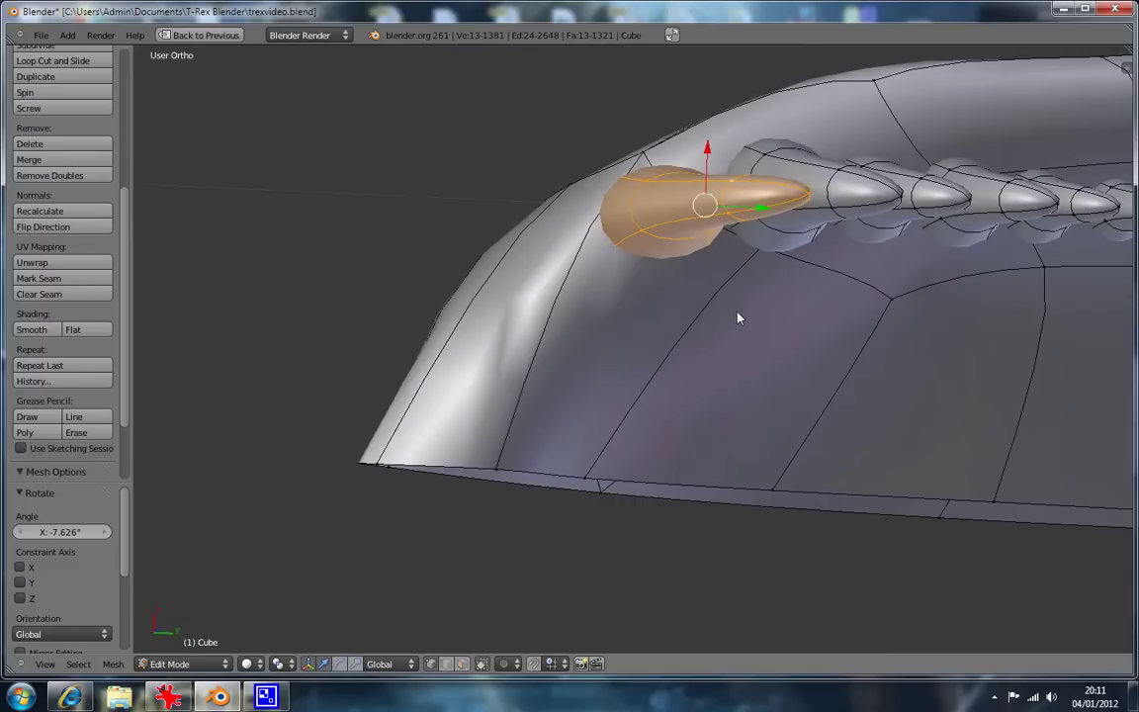
{"action": "key", "text": "alt+h"}
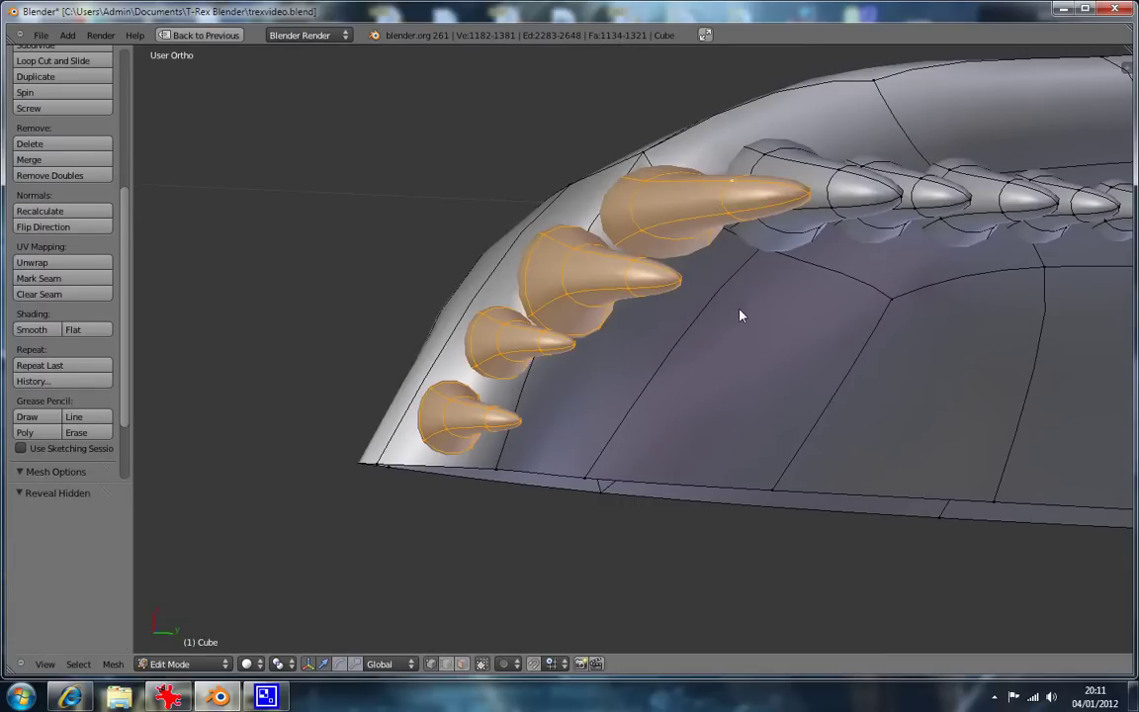
{"action": "key", "text": "KP_1"}
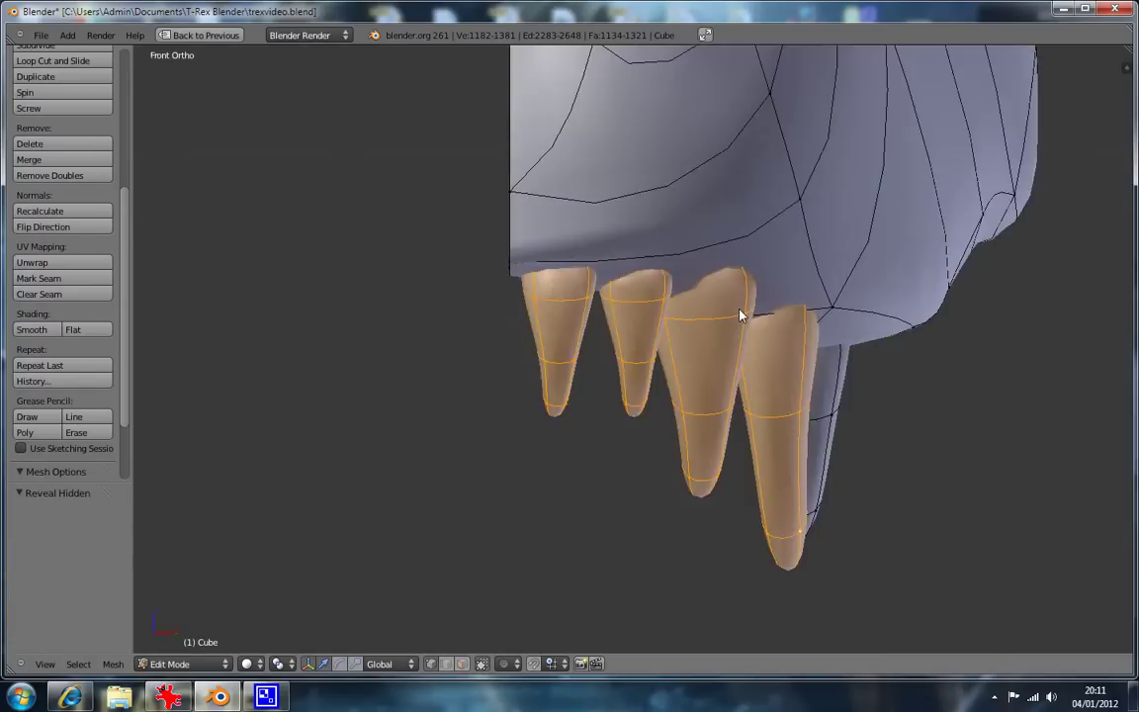
Box-select the body around the head and hide it to isolate the head.
{"action": "key", "text": "KP_3"}
{"action": "key", "text": "KP_1"}
{"action": "scroll", "coordinate": [743, 311], "scroll_direction": "down", "scroll_amount": 8}
{"action": "scroll", "coordinate": [570, 603], "scroll_direction": "down", "scroll_amount": 8}
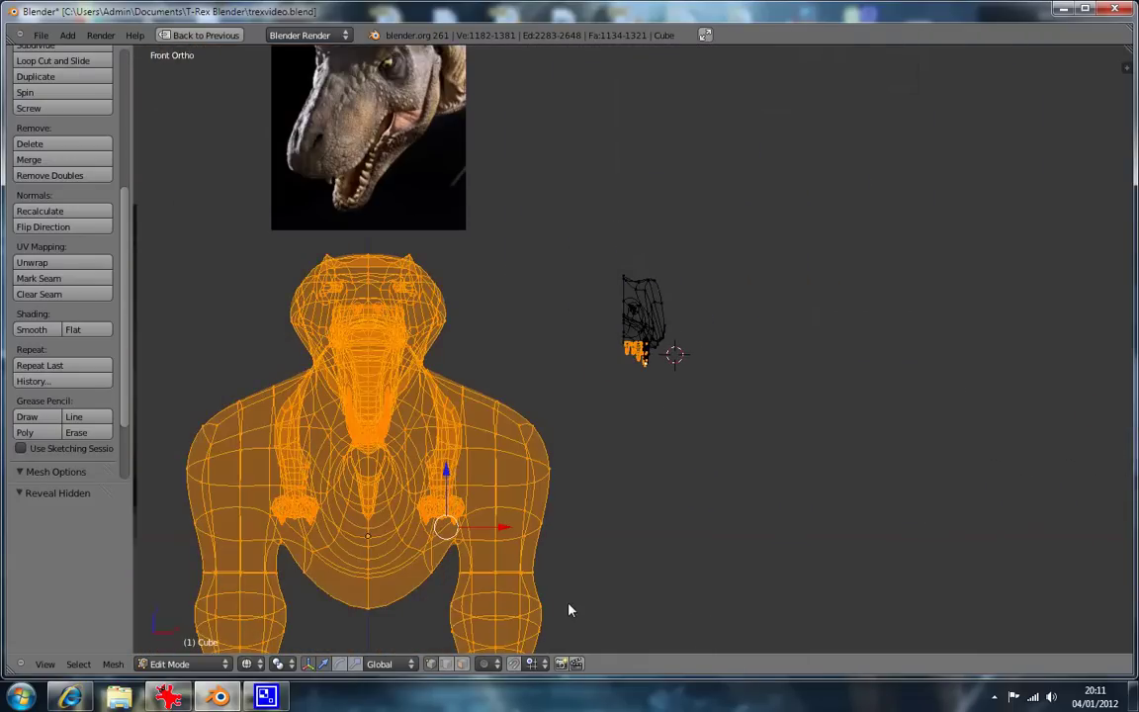
{"action": "key", "text": "a"}
{"action": "key", "text": "b"}
{"action": "left_click_drag", "start_coordinate": [615, 265], "coordinate": [492, 610]}
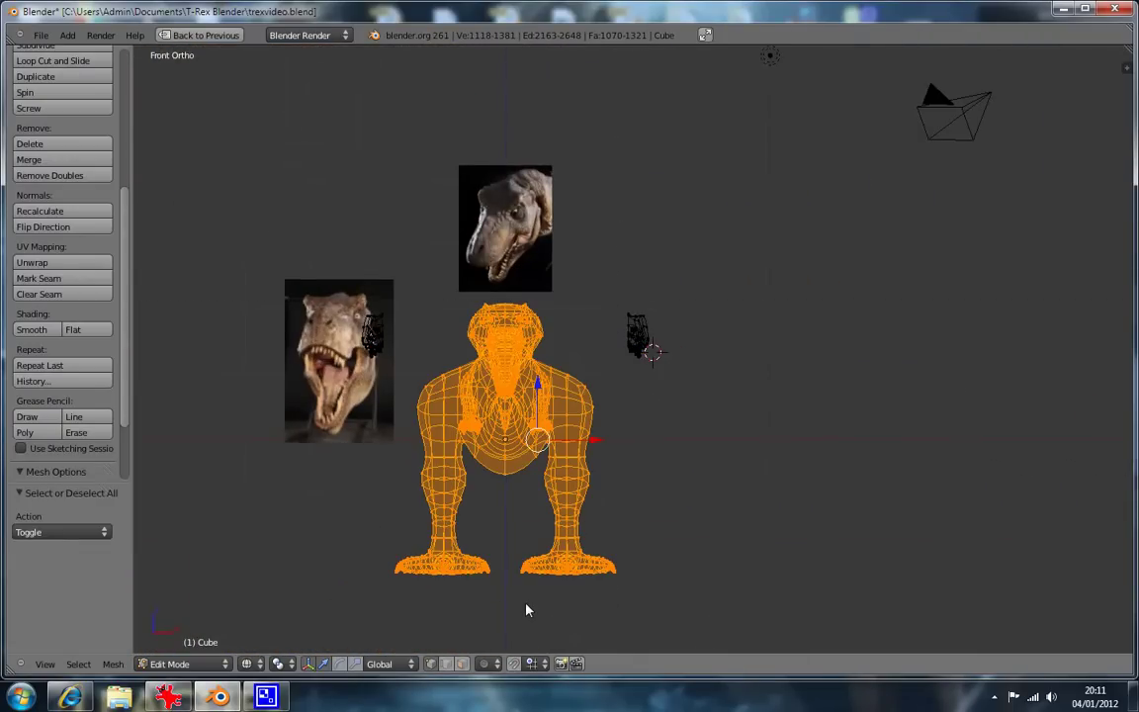
{"action": "key", "text": "h"}
Narrow the leftmost tooth's lower and upper loops along X, the upper to 0.706.
{"action": "scroll", "coordinate": [684, 476], "scroll_direction": "up", "scroll_amount": 10}
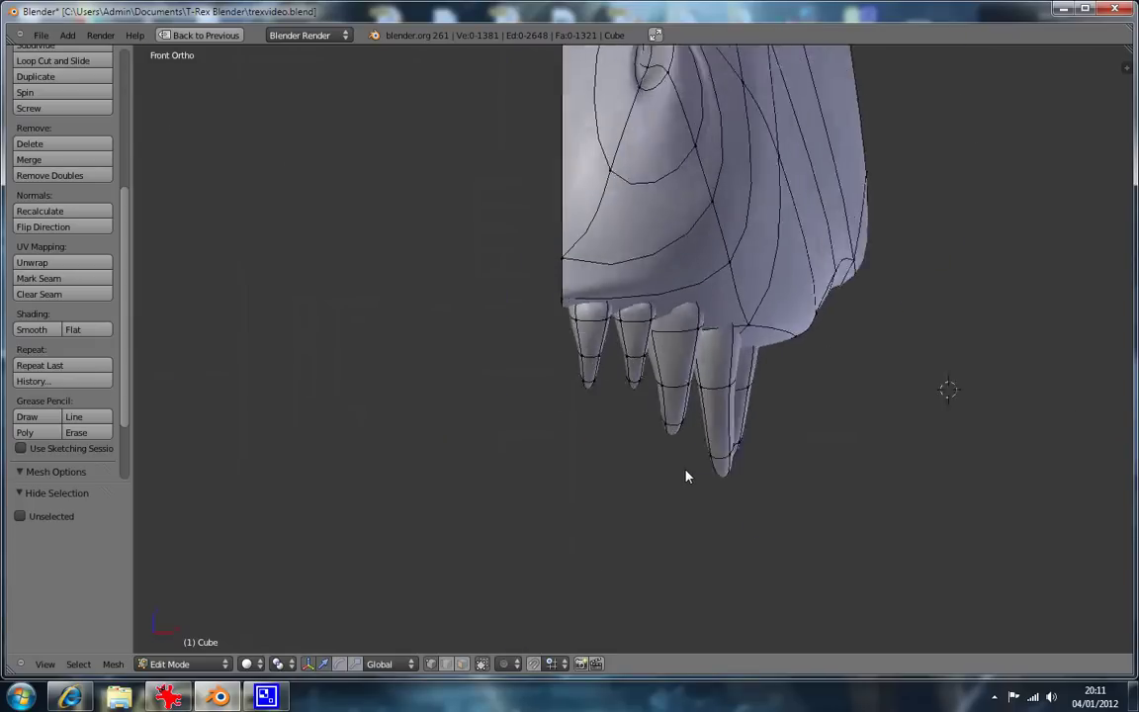
{"action": "right_click", "coordinate": [543, 277], "text": "alt"}
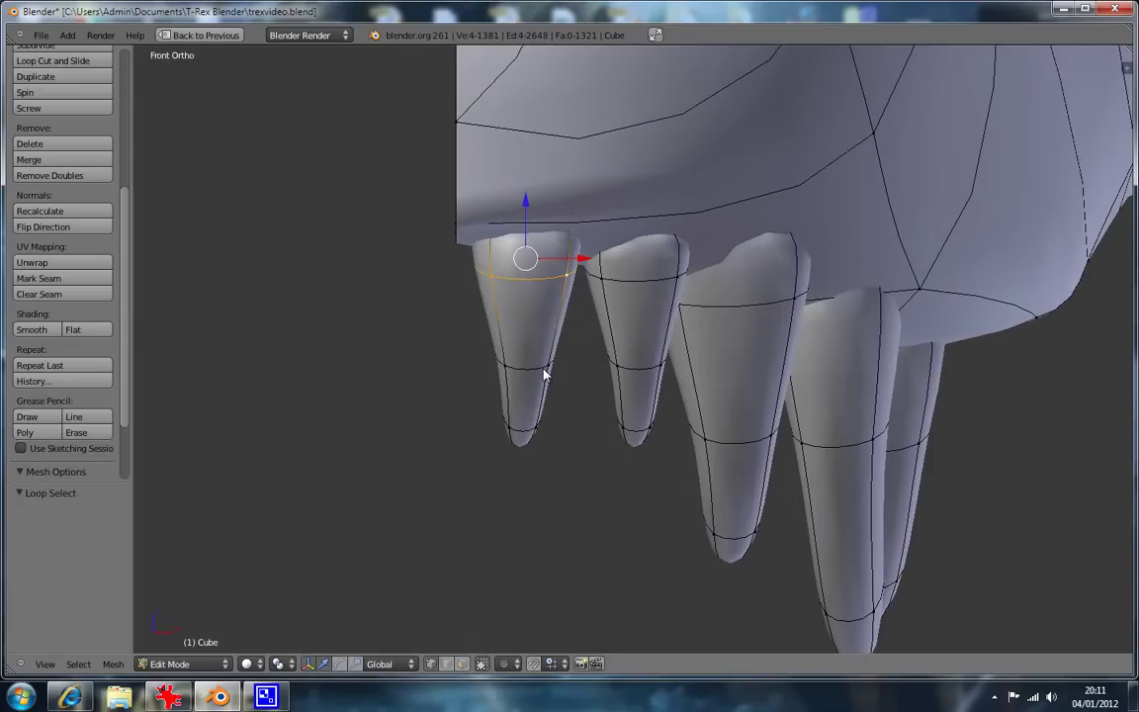
{"action": "right_click", "coordinate": [540, 372], "text": "alt+shift"}
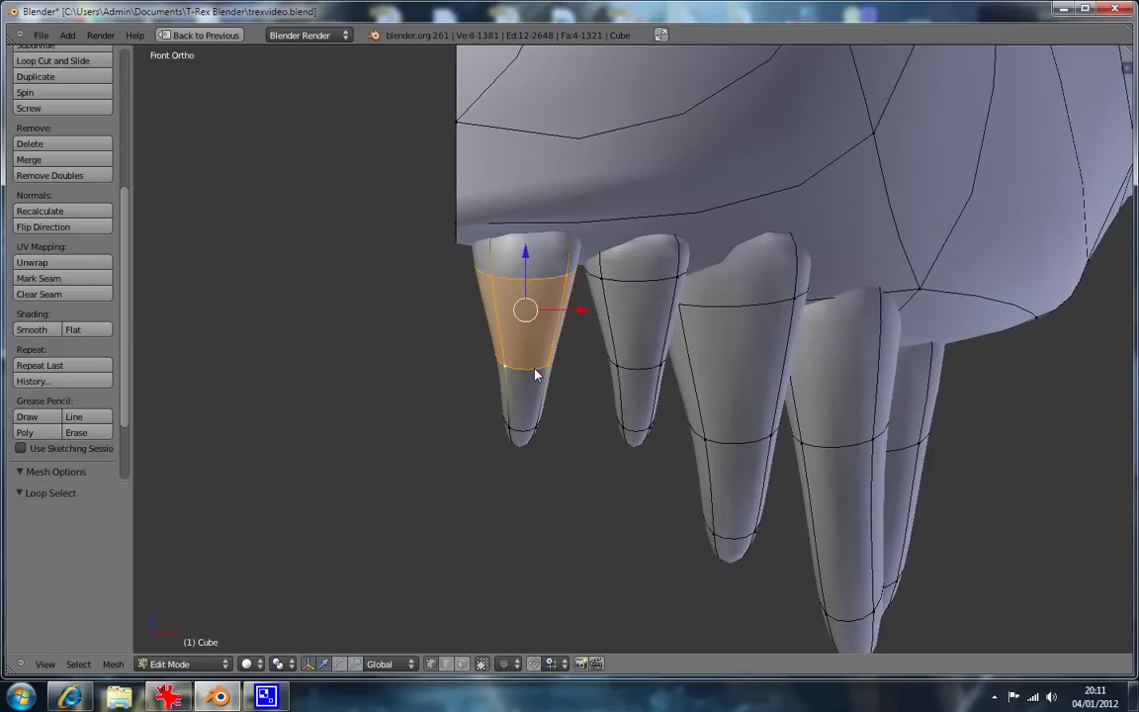
{"action": "right_click", "coordinate": [534, 371], "text": "alt"}
{"action": "key", "text": "s"}
{"action": "key", "text": "x"}
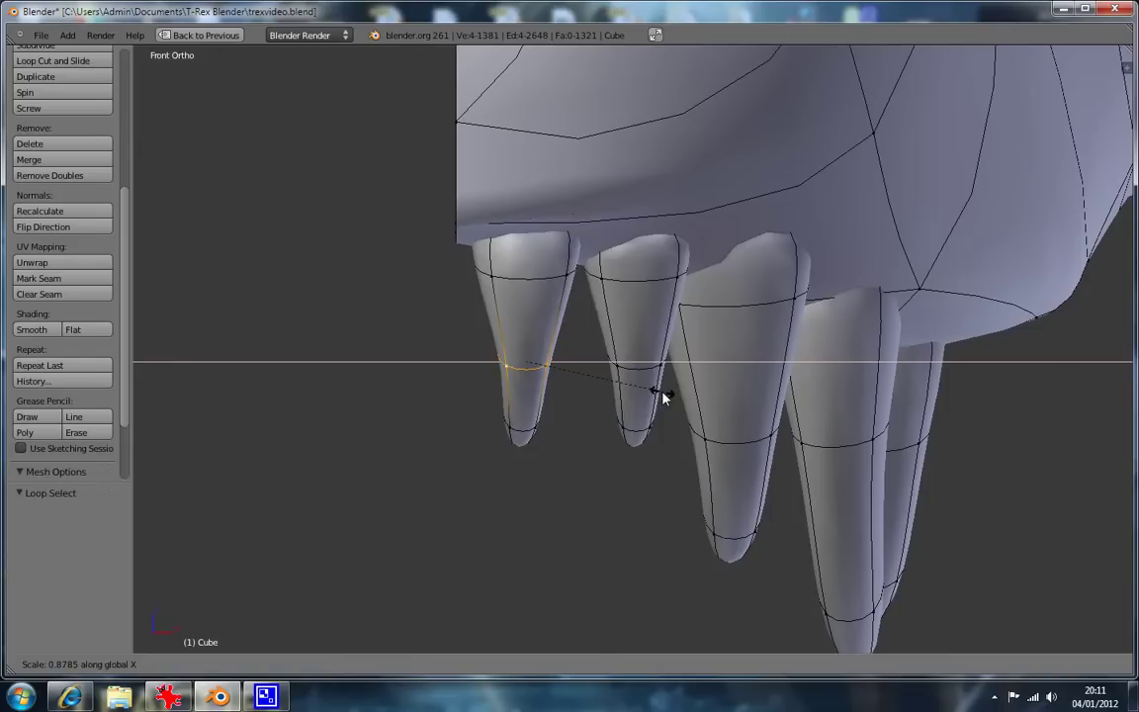
{"action": "left_click", "coordinate": [665, 395]}
{"action": "right_click", "coordinate": [559, 275], "text": "alt"}
{"action": "key", "text": "s"}
{"action": "key", "text": "x"}
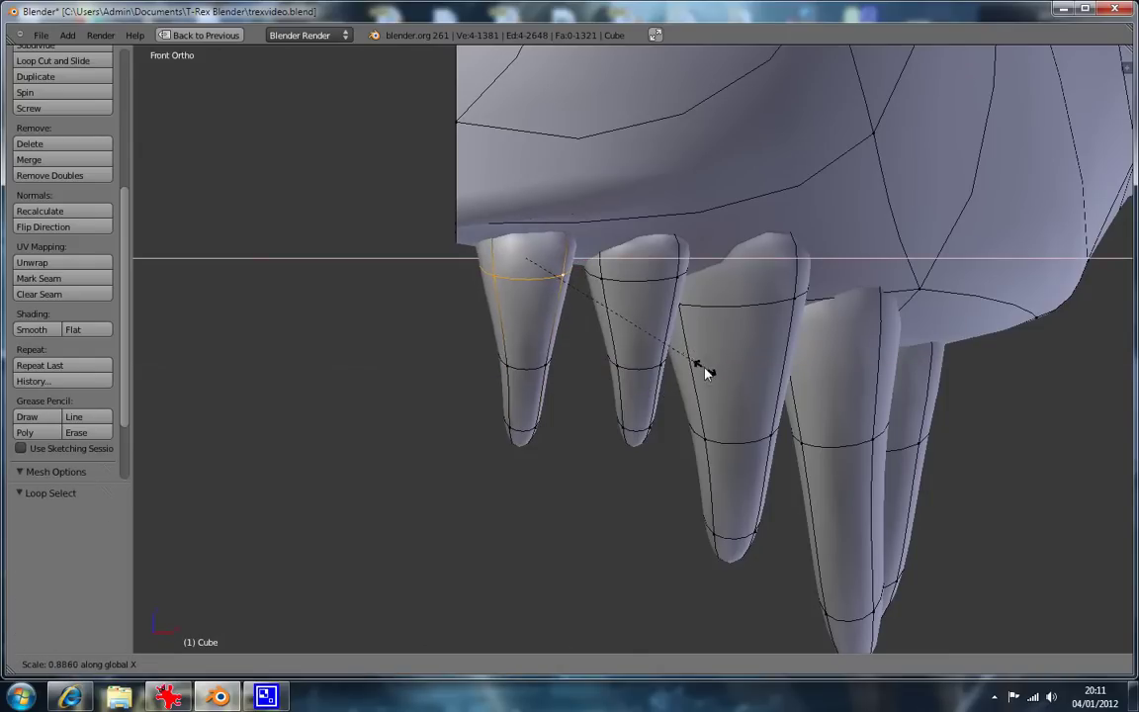
{"action": "left_click", "coordinate": [669, 352]}
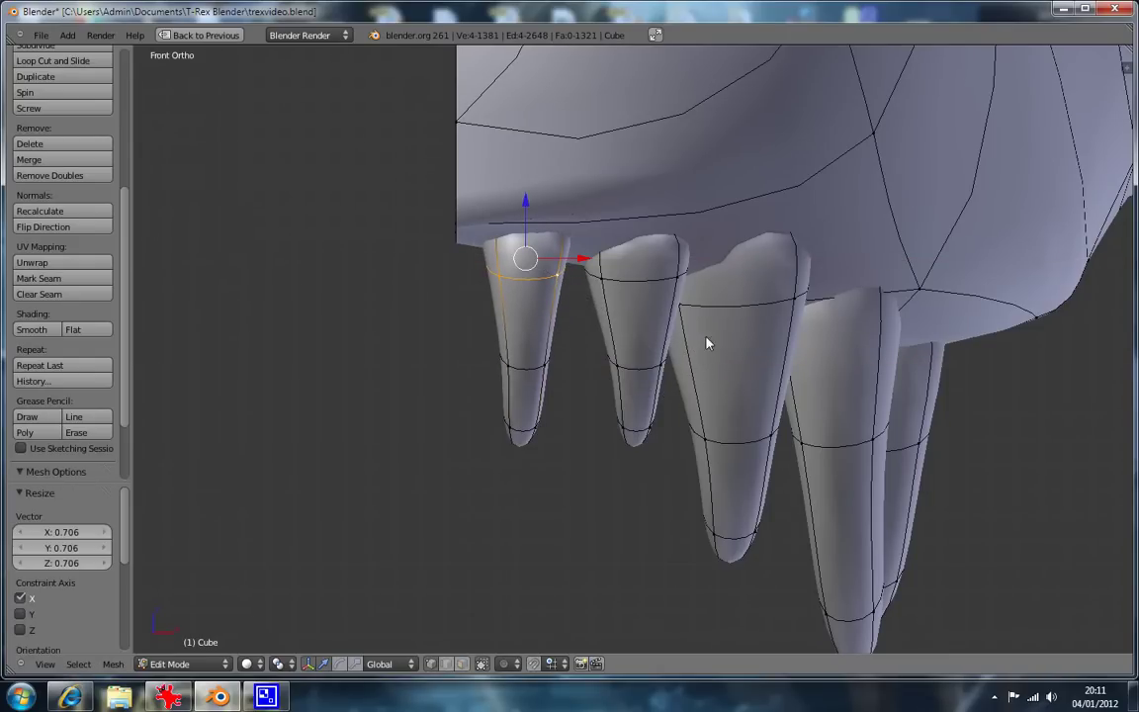
Narrow the second tooth's middle and top loops sideways along X.
{"action": "right_click", "coordinate": [647, 371], "text": "alt"}
{"action": "key", "text": "s"}
{"action": "key", "text": "x"}
{"action": "left_click", "coordinate": [781, 421]}
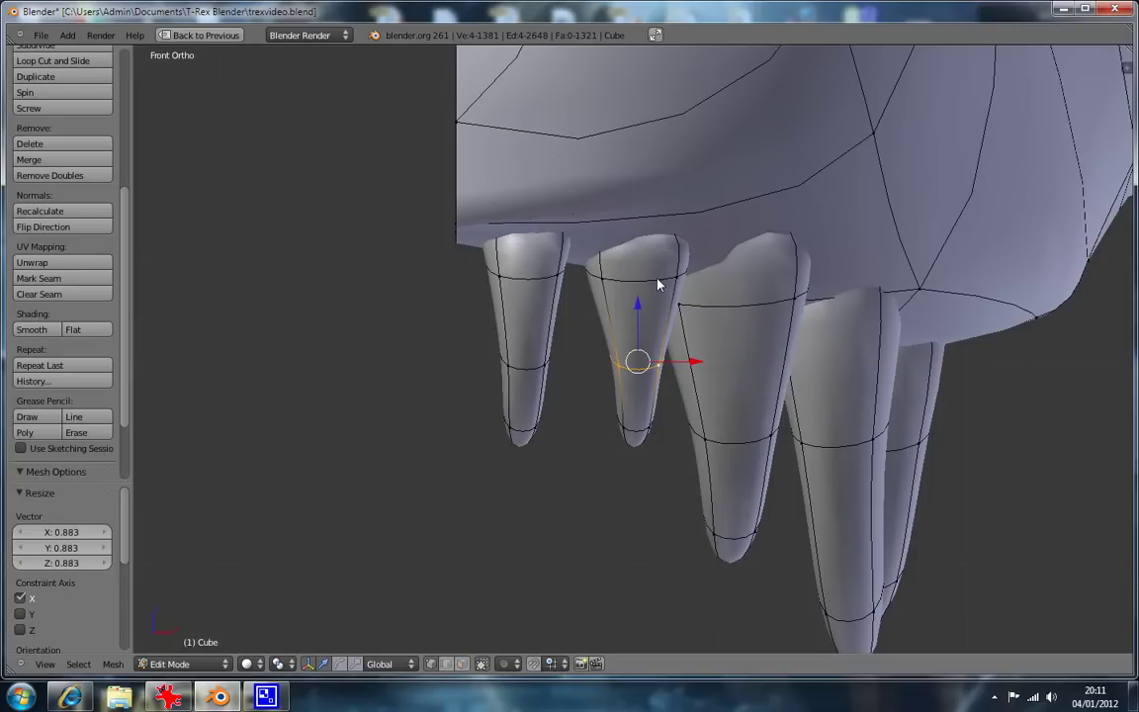
{"action": "right_click", "coordinate": [658, 282], "text": "alt"}
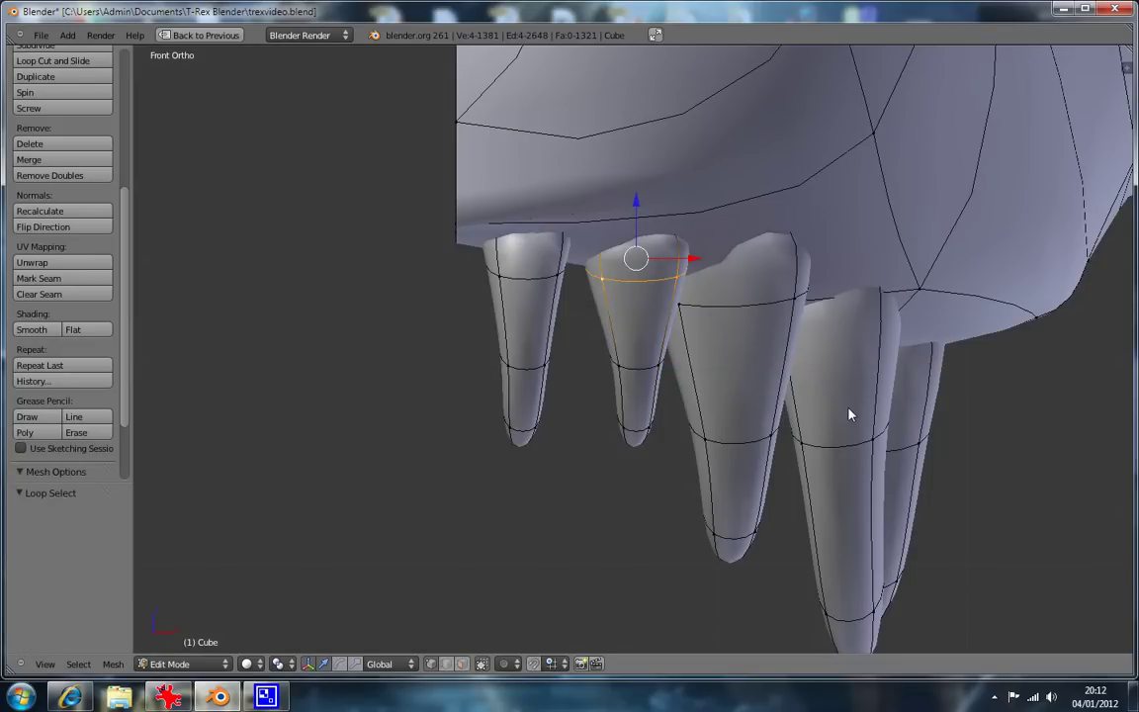
{"action": "key", "text": "s"}
{"action": "key", "text": "x"}
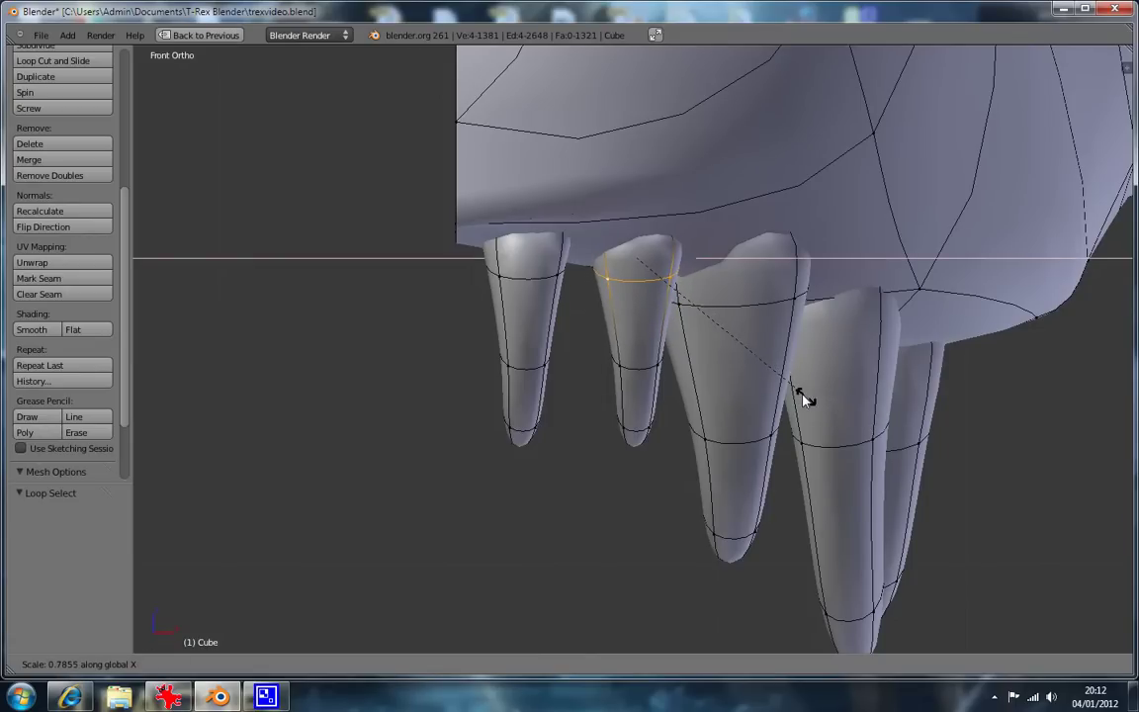
{"action": "left_click", "coordinate": [793, 387]}
{"action": "middle_click_drag", "start_coordinate": [768, 336], "coordinate": [793, 348]}
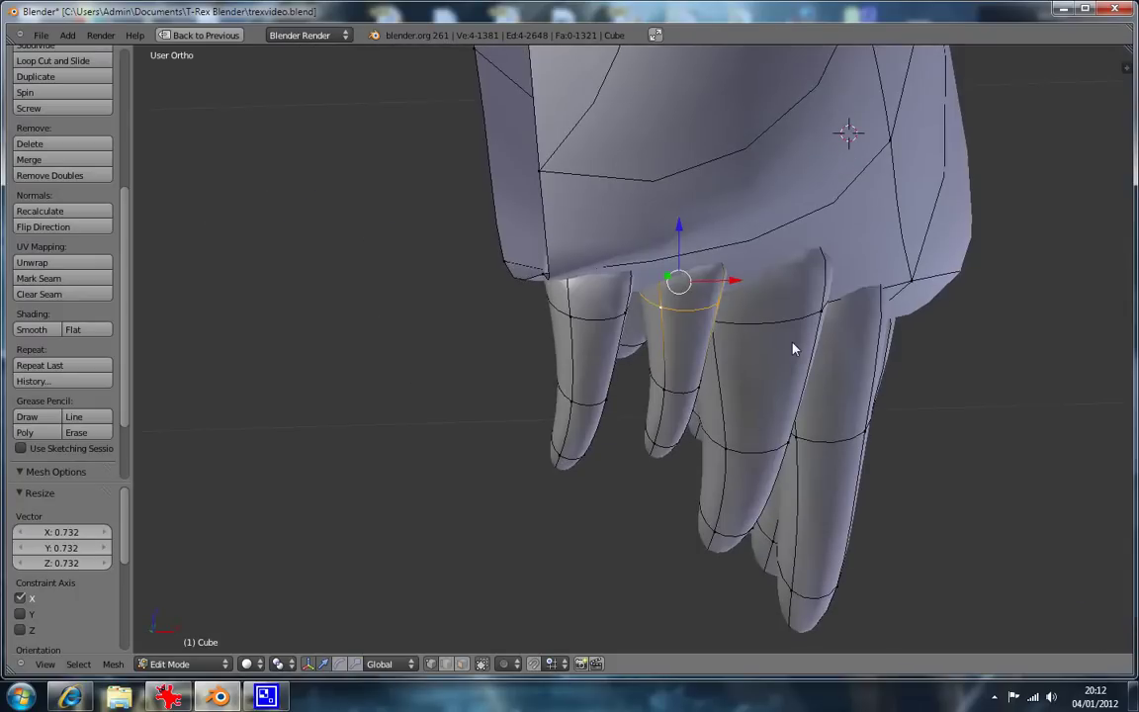
{"action": "key", "text": "KP_1"}
{"action": "key", "text": "KP_3"}
{"action": "key", "text": "KP_1"}
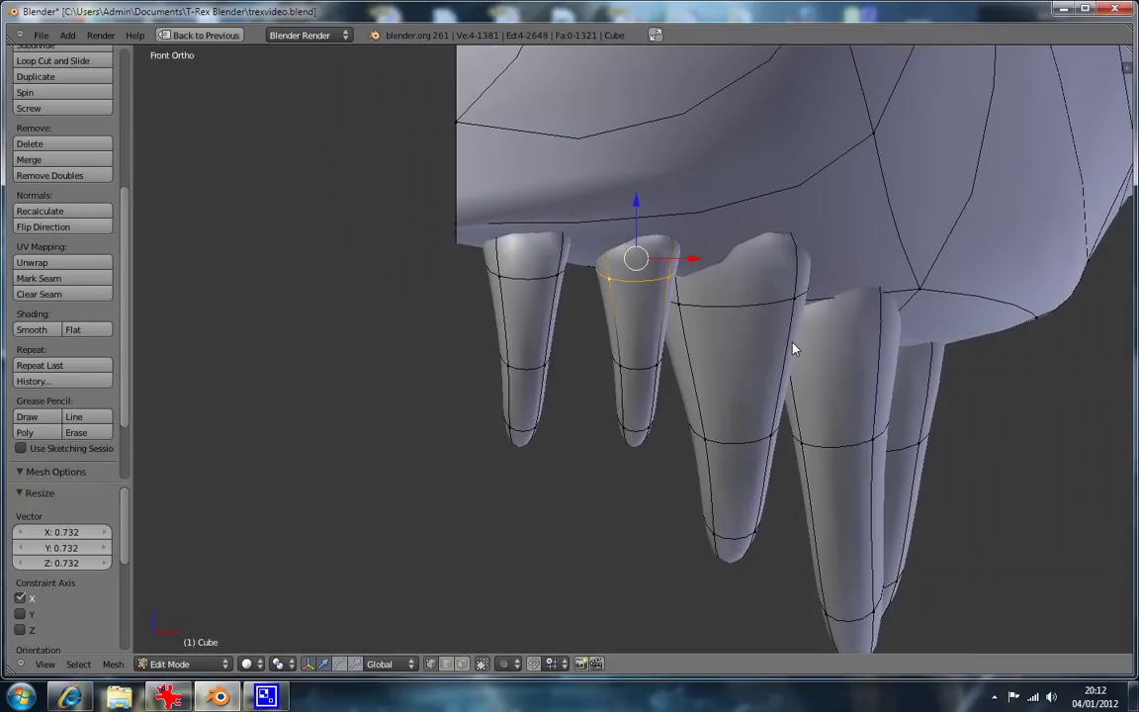
Narrow the third tooth's tip, mid-height and upper loops along X, the upper to 0.625.
{"action": "right_click", "coordinate": [737, 538], "text": "alt"}
{"action": "key", "text": "s"}
{"action": "key", "text": "x"}
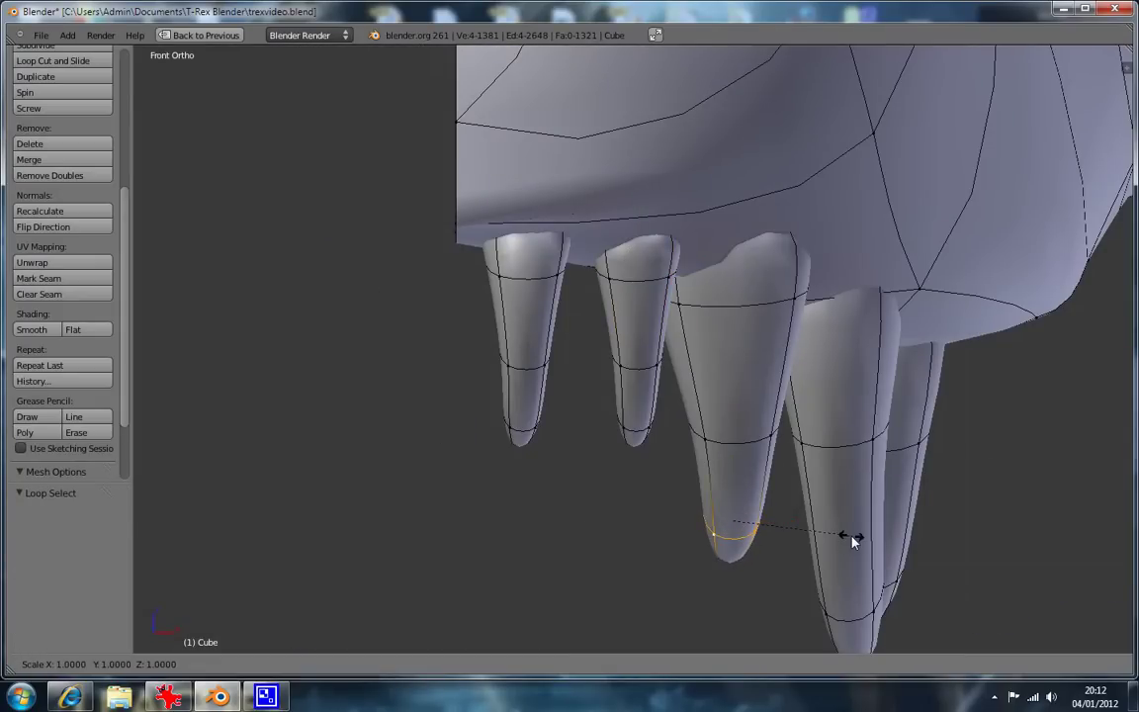
{"action": "left_click", "coordinate": [834, 531]}
{"action": "right_click", "coordinate": [761, 439], "text": "alt"}
{"action": "key", "text": "s"}
{"action": "key", "text": "x"}
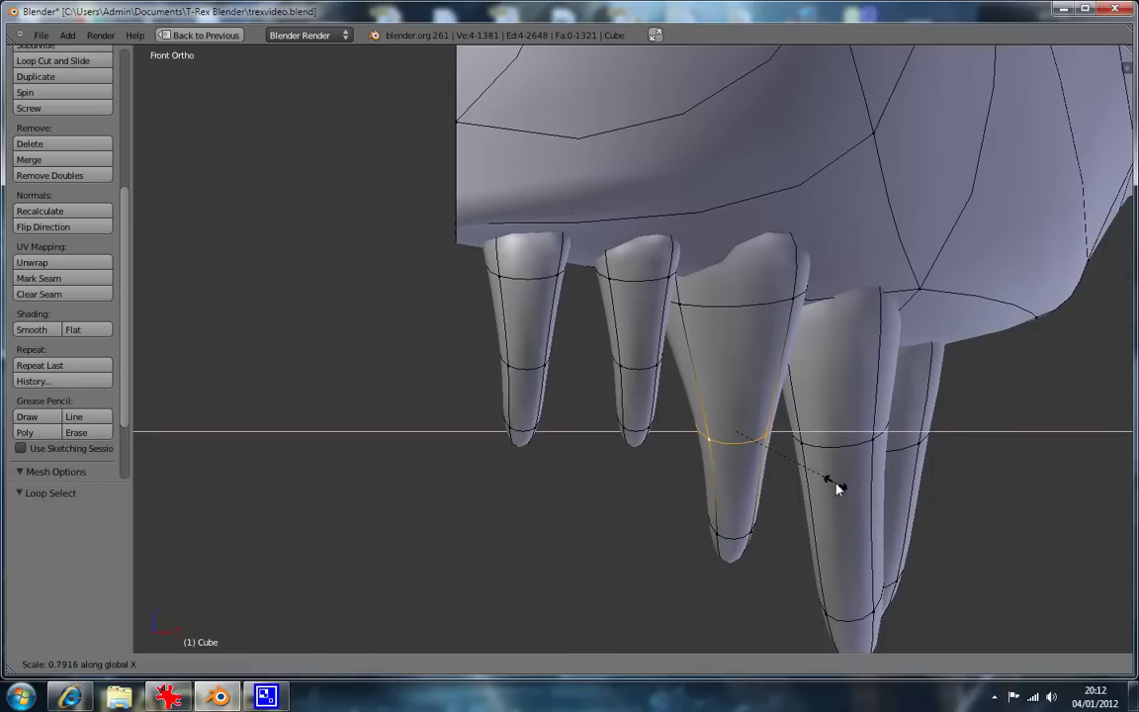
{"action": "left_click", "coordinate": [835, 486]}
{"action": "right_click", "coordinate": [776, 306], "text": "alt"}
{"action": "key", "text": "s"}
{"action": "key", "text": "x"}
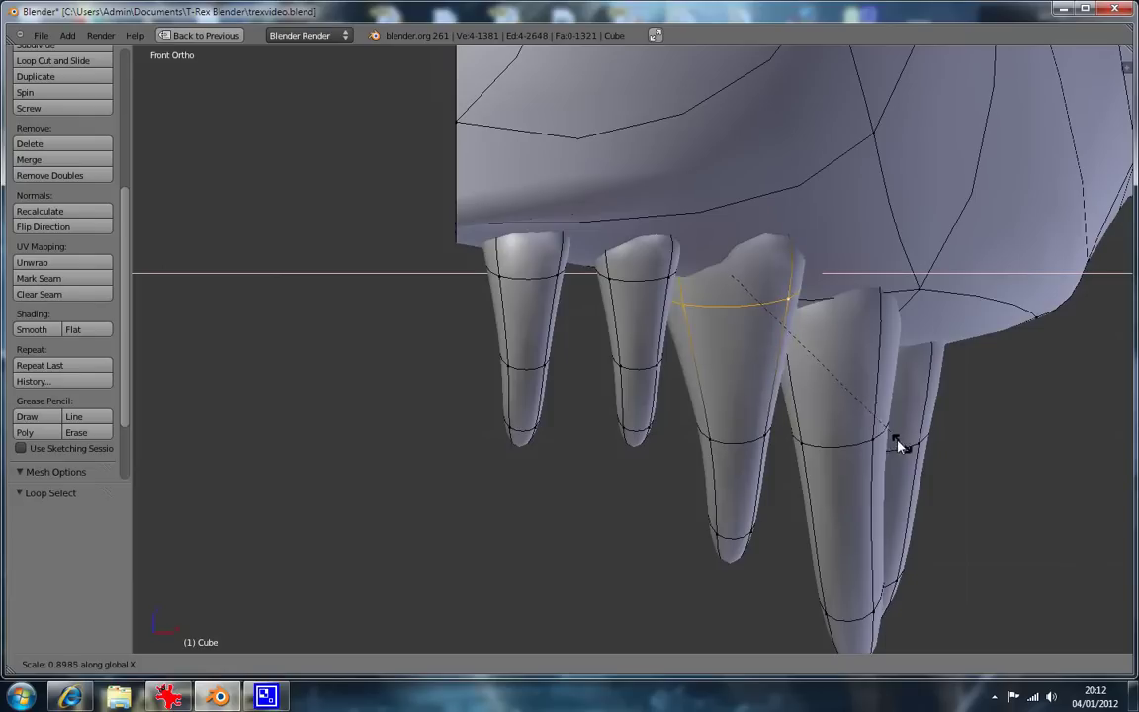
{"action": "left_click", "coordinate": [842, 408]}
Check the tapered teeth from below, front and side against the reference.
{"action": "middle_click_drag", "start_coordinate": [843, 408], "coordinate": [734, 358]}
{"action": "key", "text": "KP_1"}
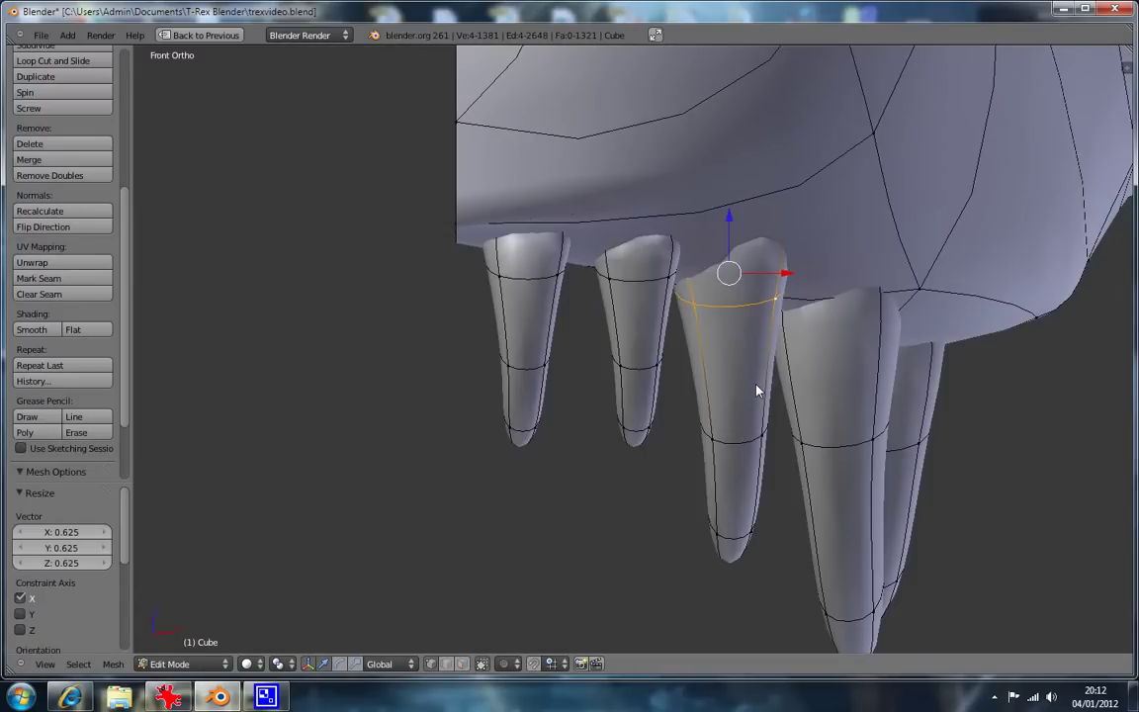
{"action": "key", "text": "z"}
{"action": "key", "text": "z"}
{"action": "key", "text": "KP_3"}
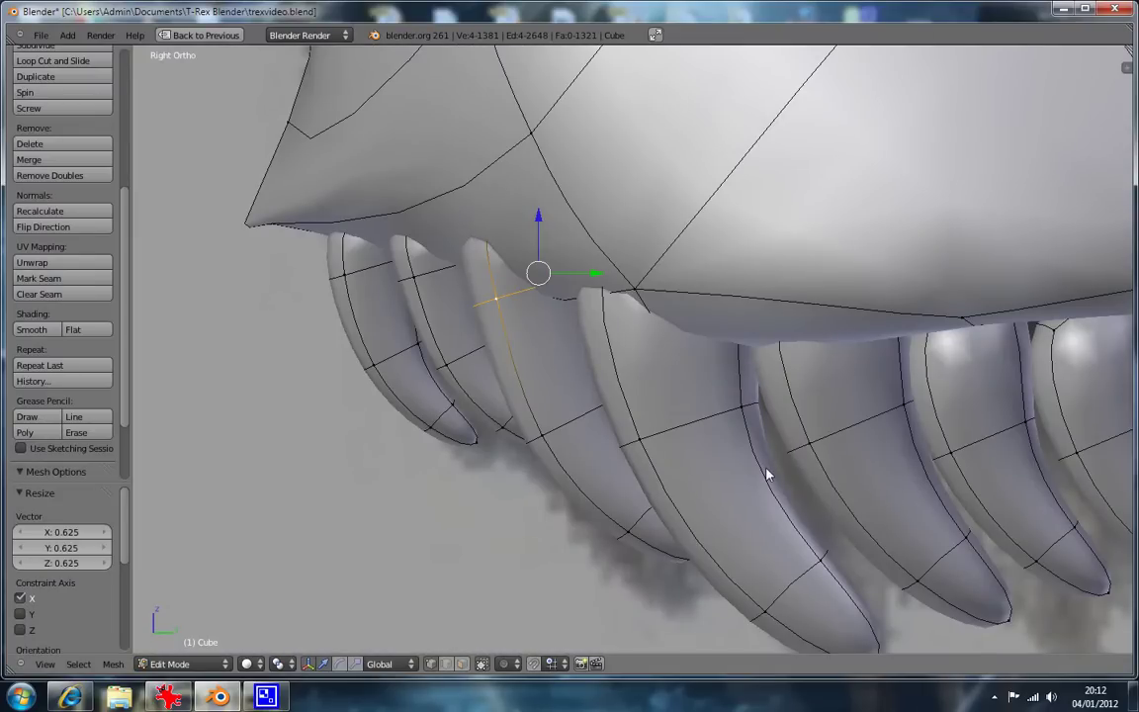
Select the three front teeth as linked geometry and hide them.
{"action": "key", "text": "a"}
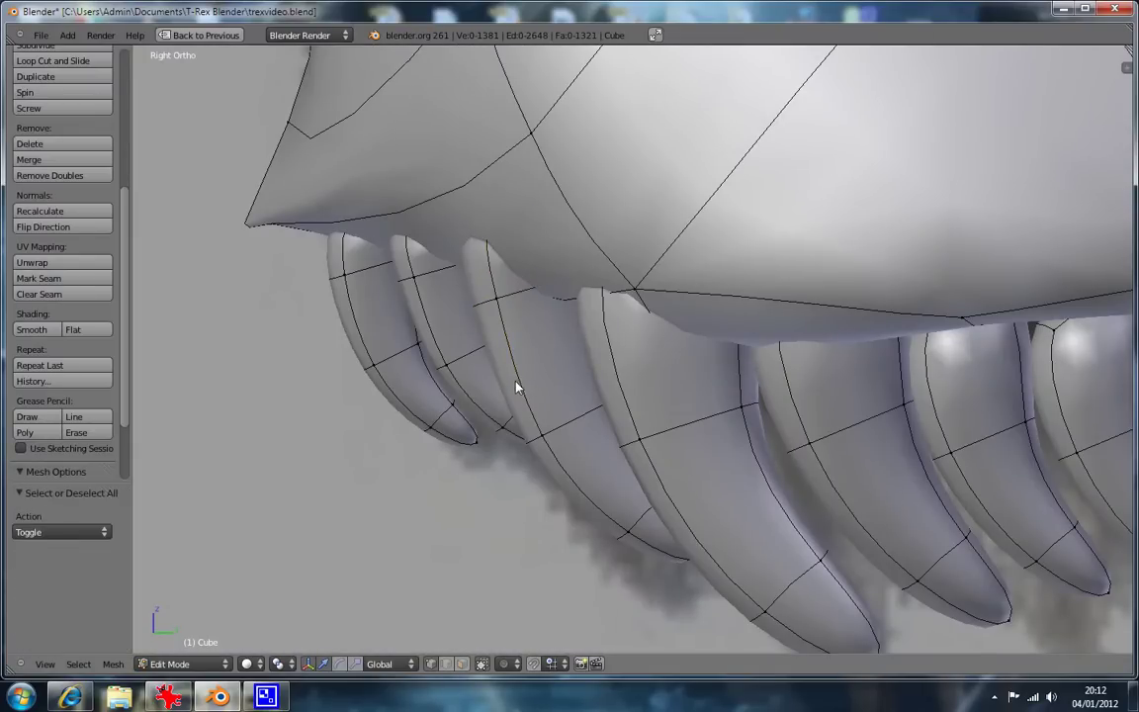
{"action": "middle_click_drag", "start_coordinate": [513, 386], "coordinate": [478, 326]}
{"action": "right_click", "coordinate": [478, 325], "text": "alt"}
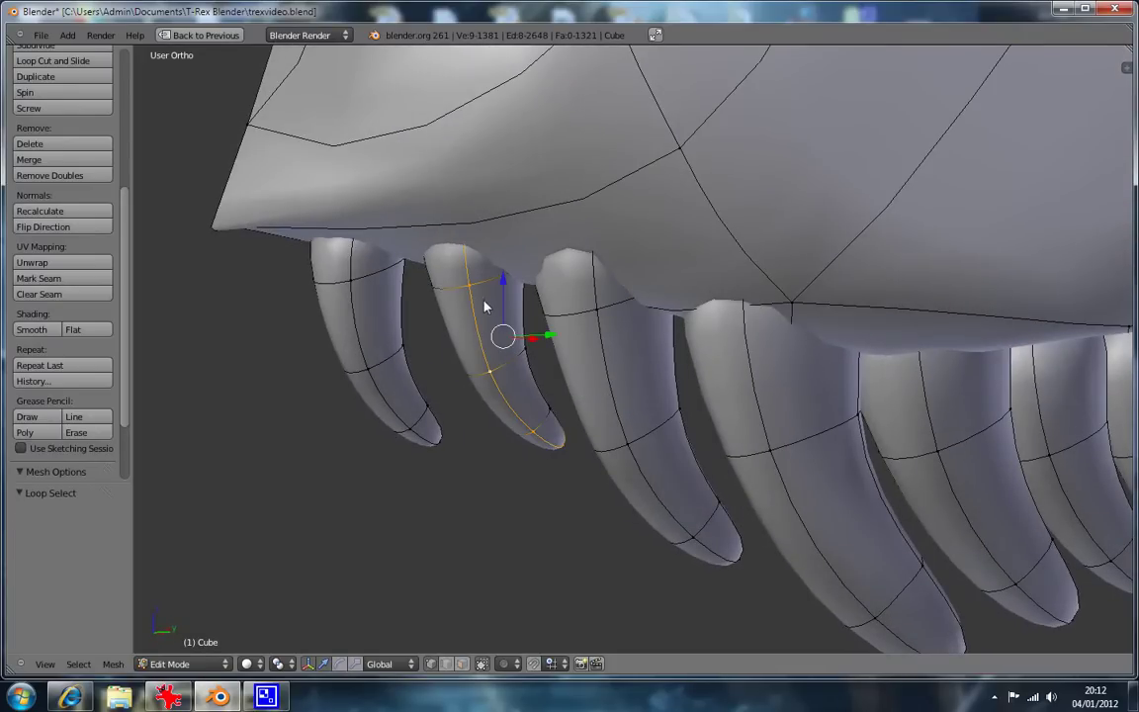
{"action": "key", "text": "l"}
{"action": "key", "text": "l"}
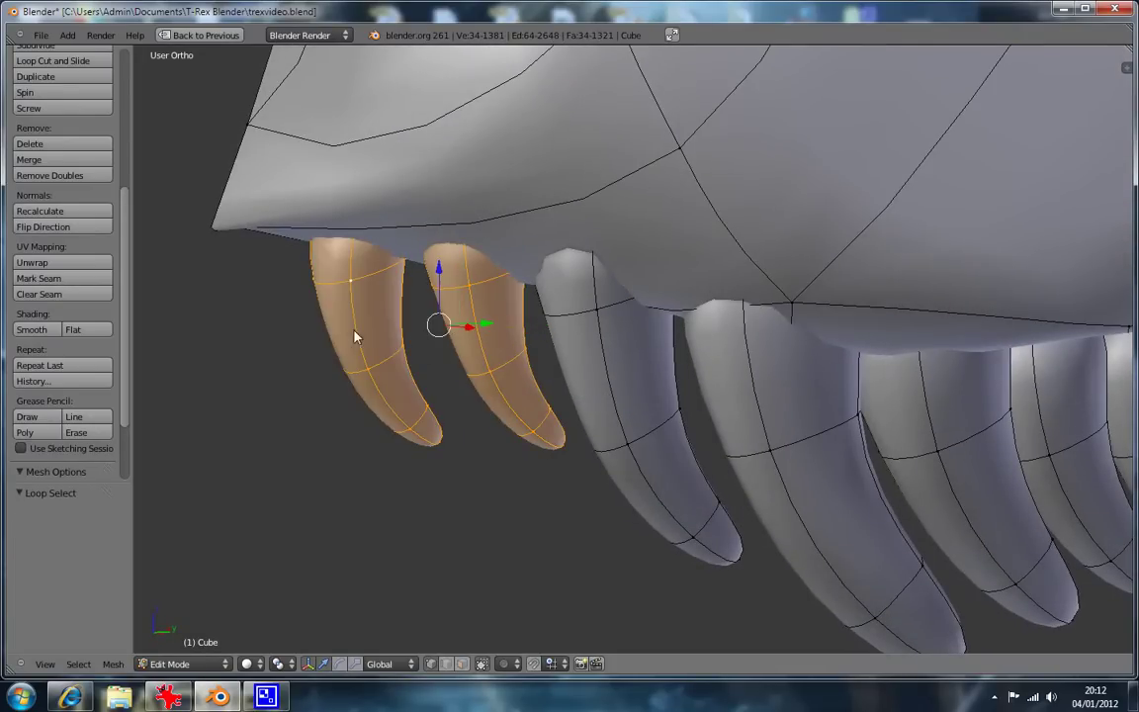
{"action": "right_click", "coordinate": [644, 374], "text": "alt+shift"}
{"action": "key", "text": "l"}
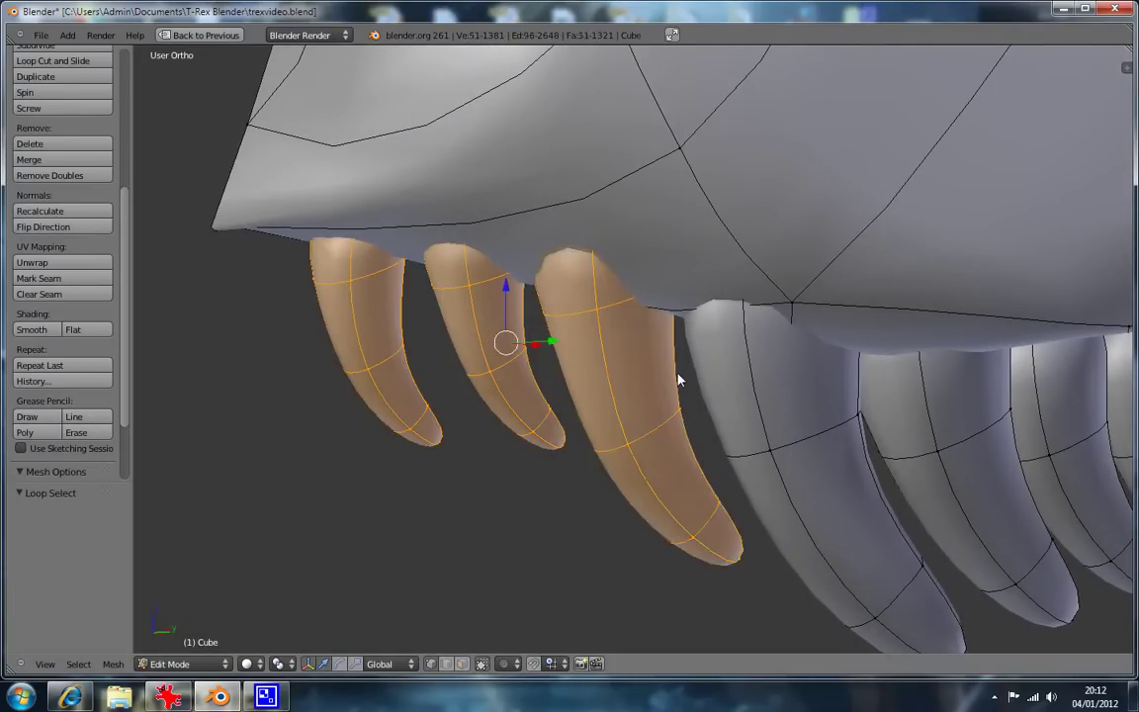
{"action": "key", "text": "h"}
From the bottom view, narrow the next tooth's root loop to 0.830 along X.
{"action": "key", "text": "KP_1"}
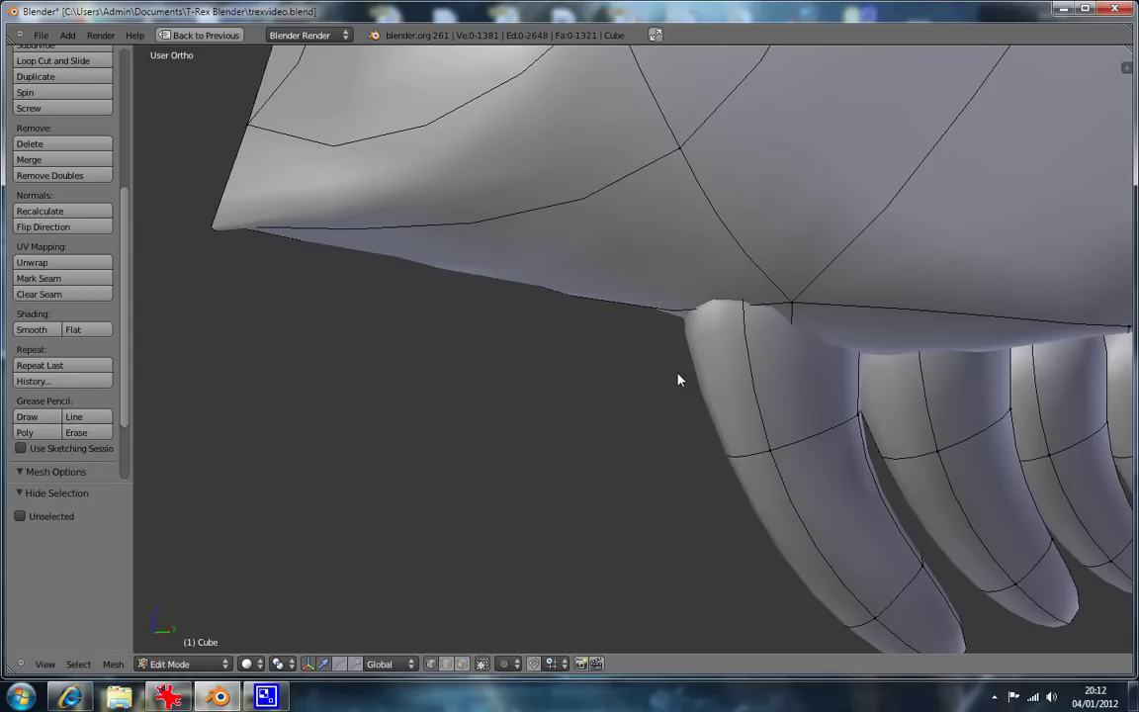
{"action": "key", "text": "KP_7"}
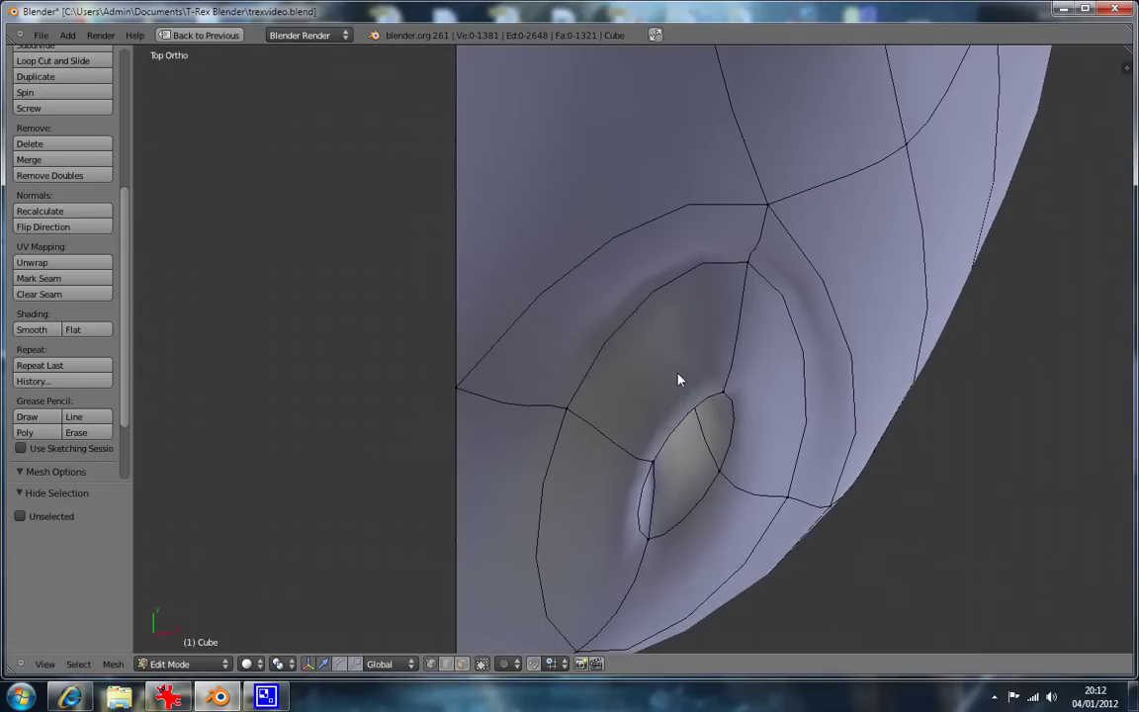
{"action": "key", "text": "ctrl+KP_7"}
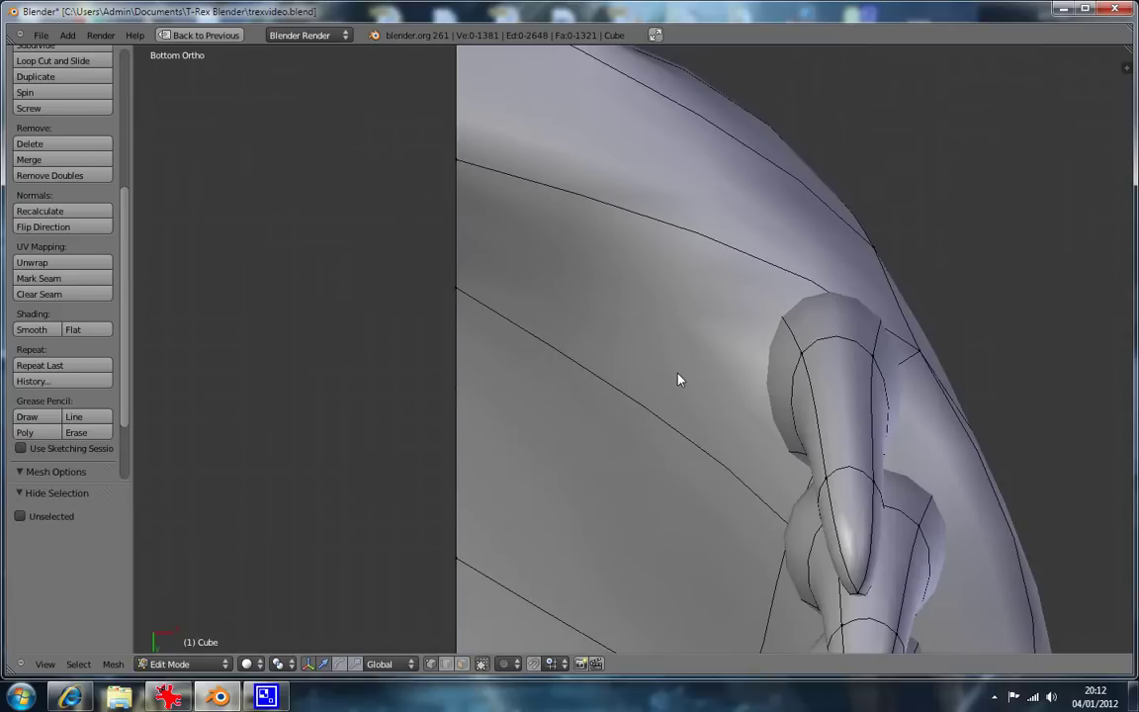
{"action": "right_click", "coordinate": [841, 346], "text": "alt"}
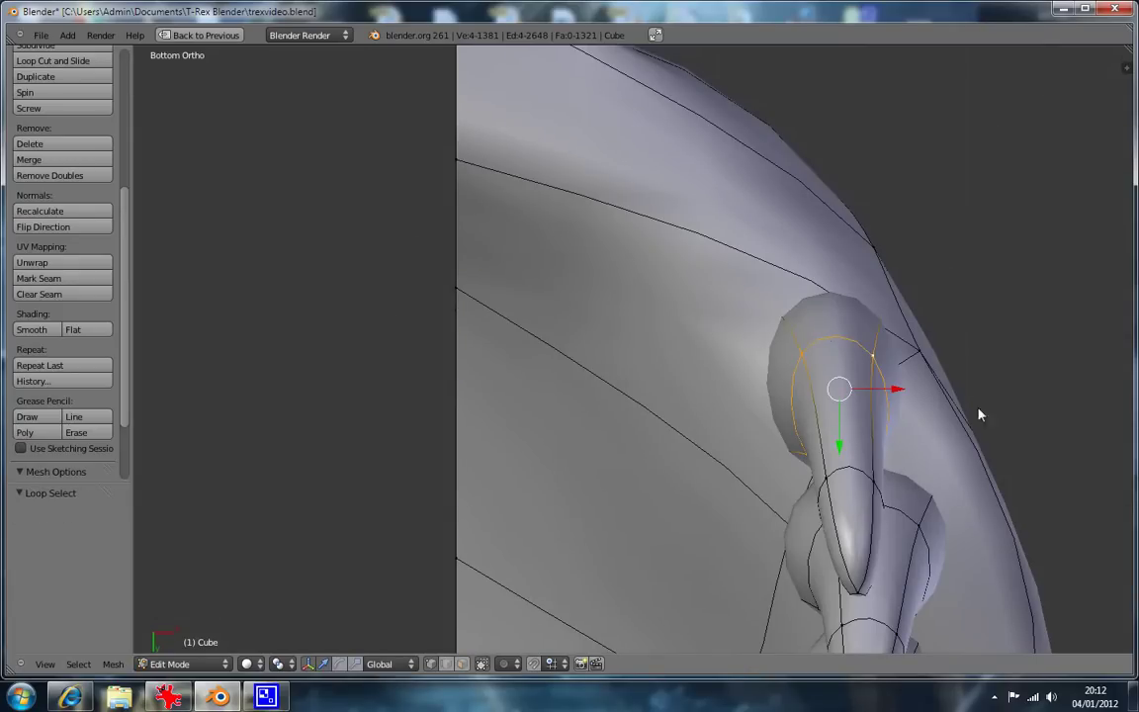
{"action": "type", "text": "sx0"}
{"action": "key", "text": "Return"}
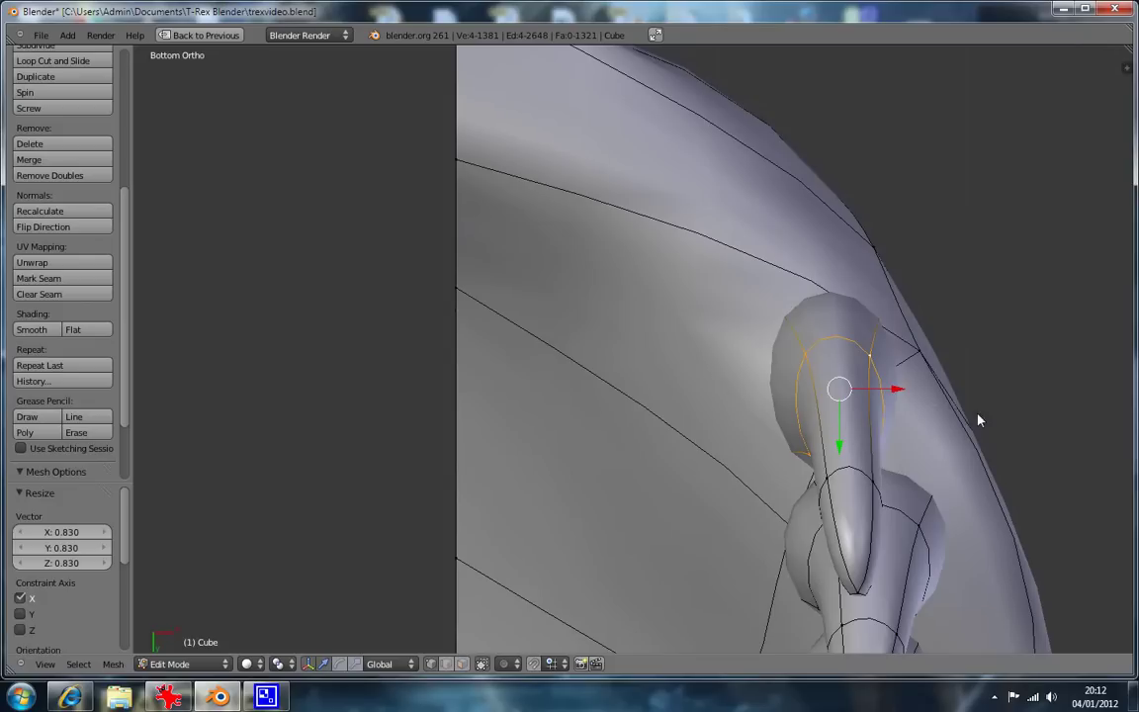
Narrow the tooth's lower loop along X to 0.858.
{"action": "right_click", "coordinate": [986, 515], "text": "alt"}
{"action": "key", "text": "s"}
{"action": "key", "text": "x"}
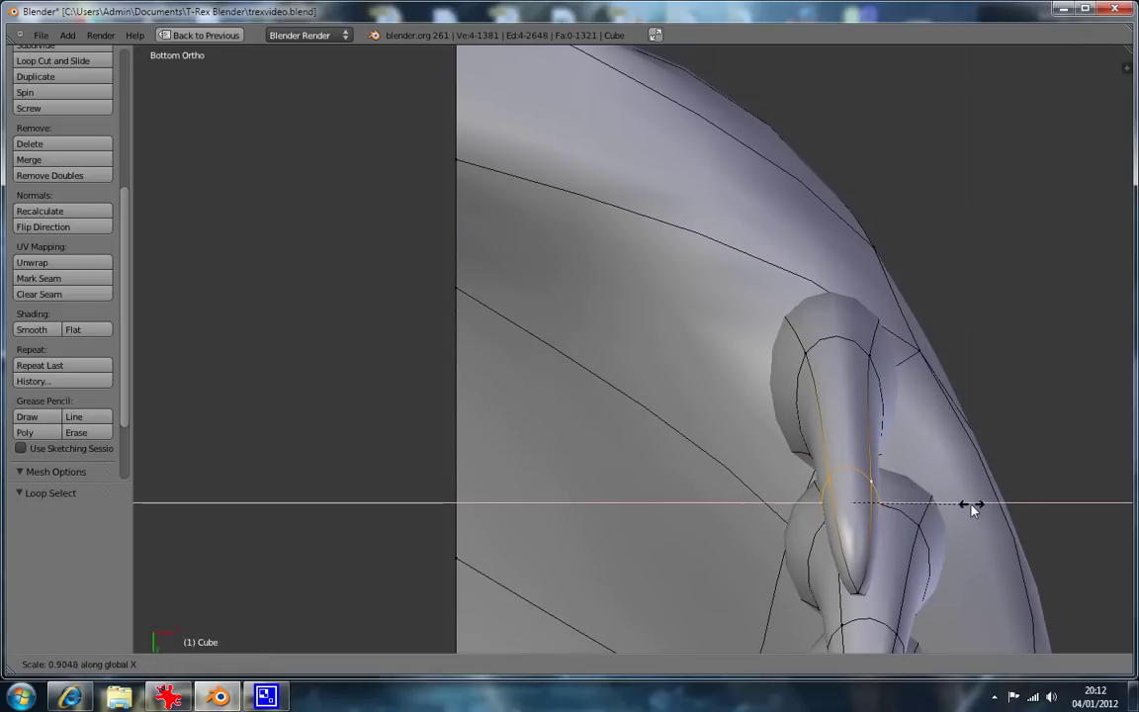
{"action": "left_click", "coordinate": [962, 499]}
In the side view, box-select the tooth's root face and shrink it evenly to 0.687.
{"action": "key", "text": "a"}
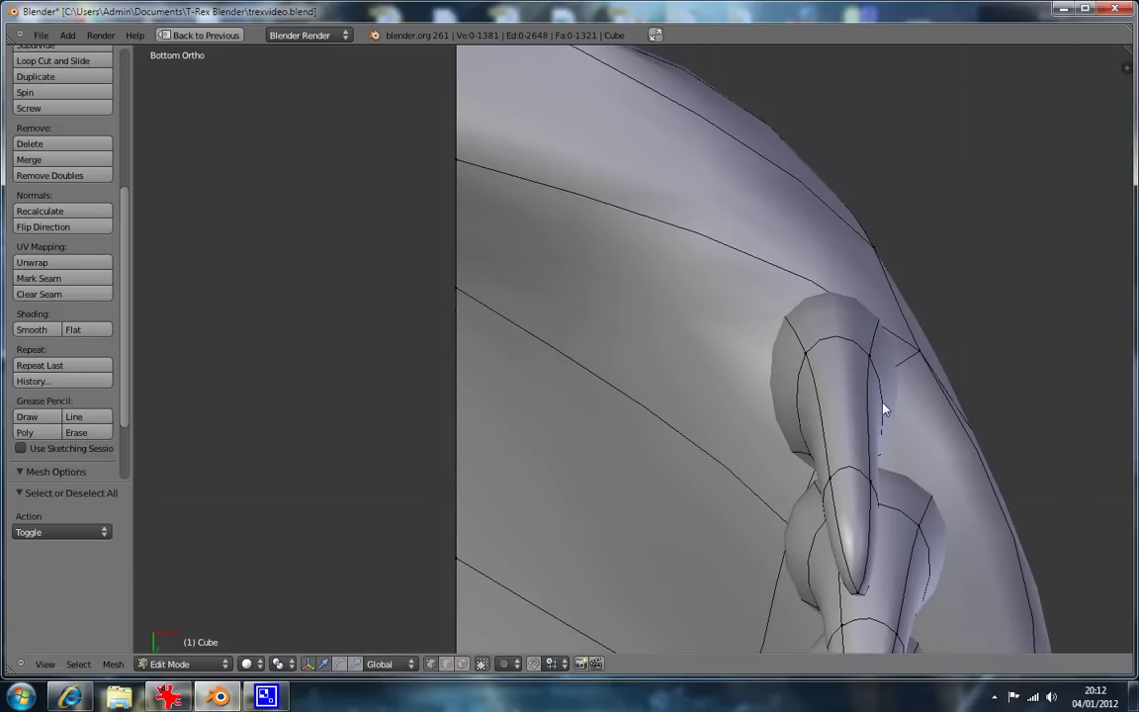
{"action": "key", "text": "KP_1"}
{"action": "key", "text": "z"}
{"action": "key", "text": "z"}
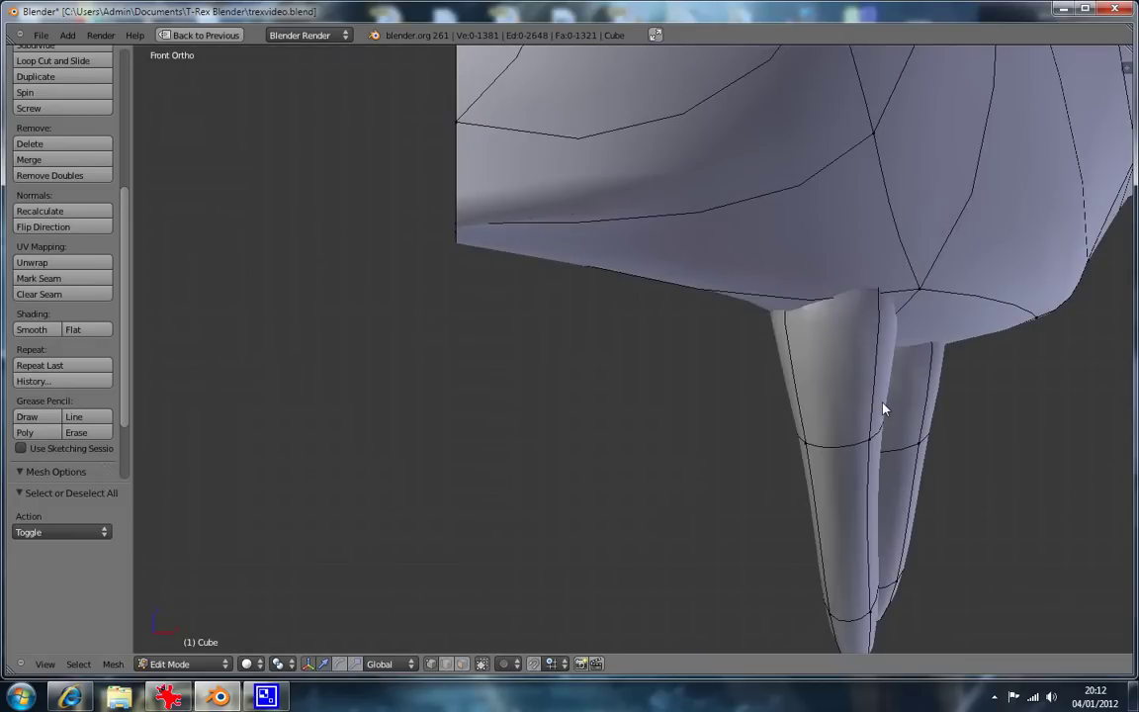
{"action": "key", "text": "KP_3"}
{"action": "key", "text": "z"}
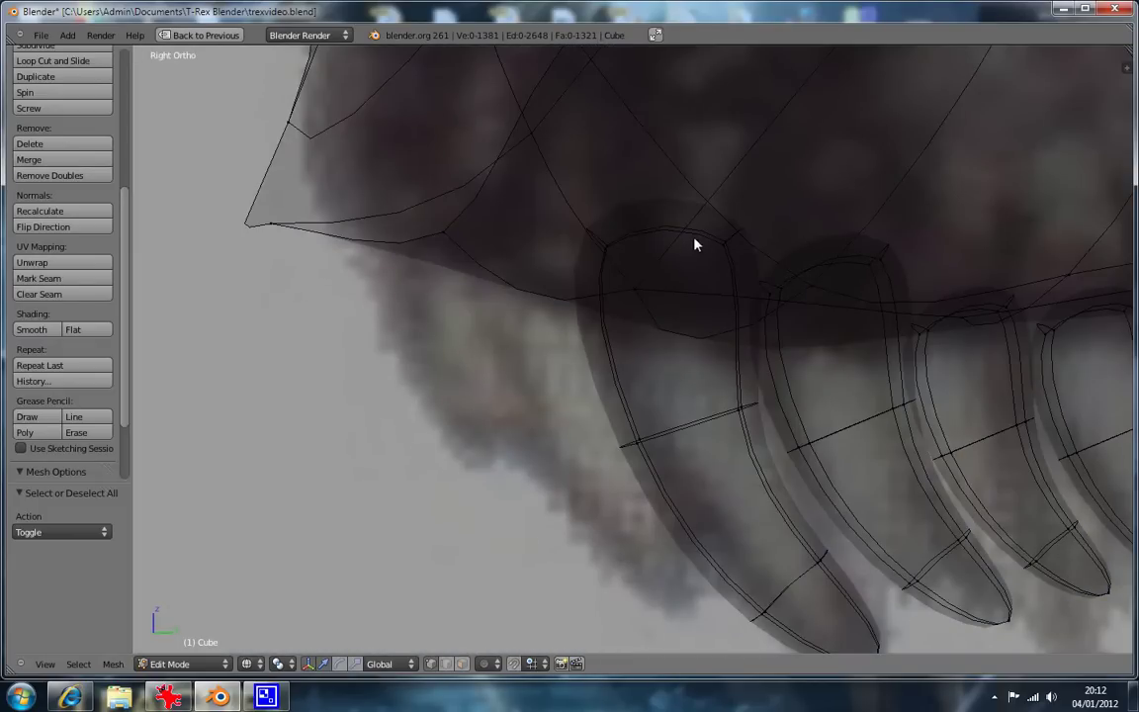
{"action": "key", "text": "b"}
{"action": "left_click_drag", "start_coordinate": [583, 222], "coordinate": [660, 285]}
{"action": "key", "text": "b"}
{"action": "left_click_drag", "start_coordinate": [709, 229], "coordinate": [741, 271]}
{"action": "key", "text": "x"}
{"action": "key", "text": "s"}
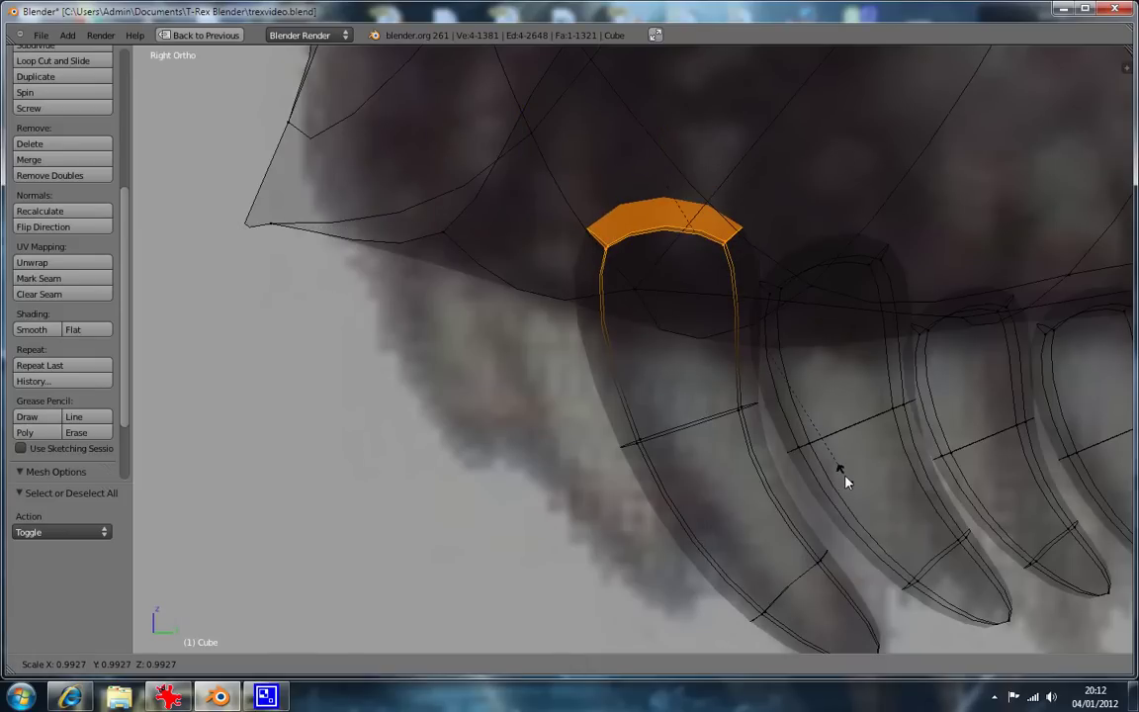
{"action": "left_click", "coordinate": [738, 412]}
Widen the root face along X to 1.142 in the front view, back in solid display.
{"action": "middle_click_drag", "start_coordinate": [738, 412], "coordinate": [735, 417]}
{"action": "key", "text": "KP_1"}
{"action": "key", "text": "z"}
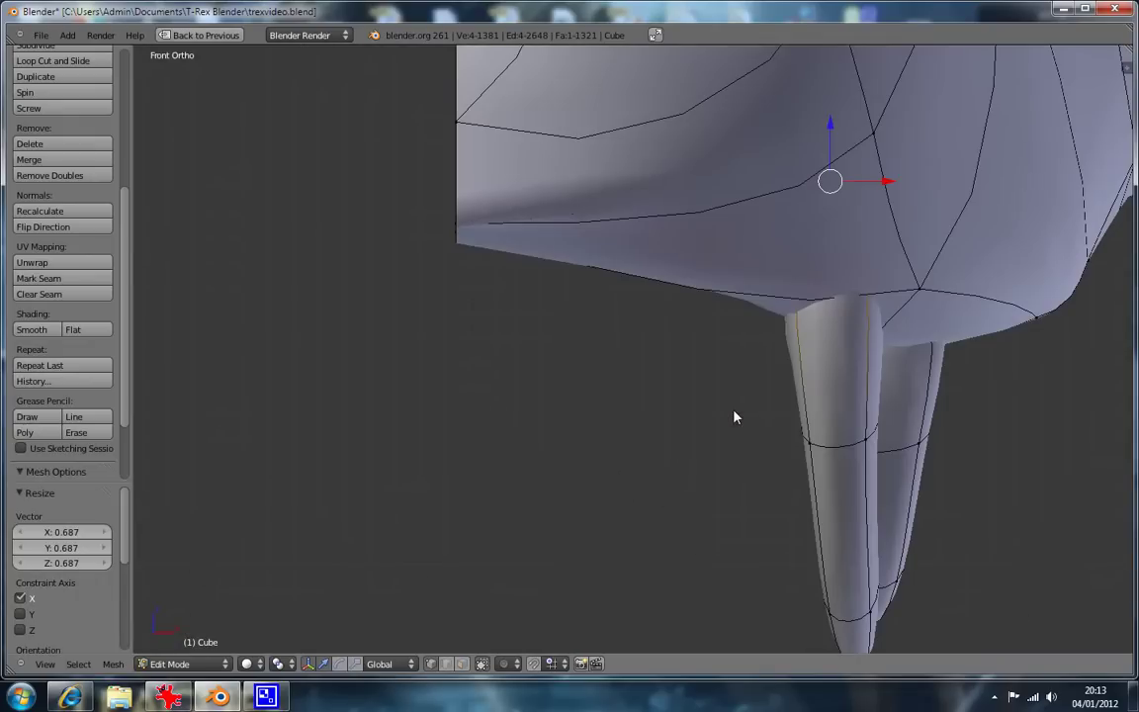
{"action": "key", "text": "s"}
{"action": "key", "text": "x"}
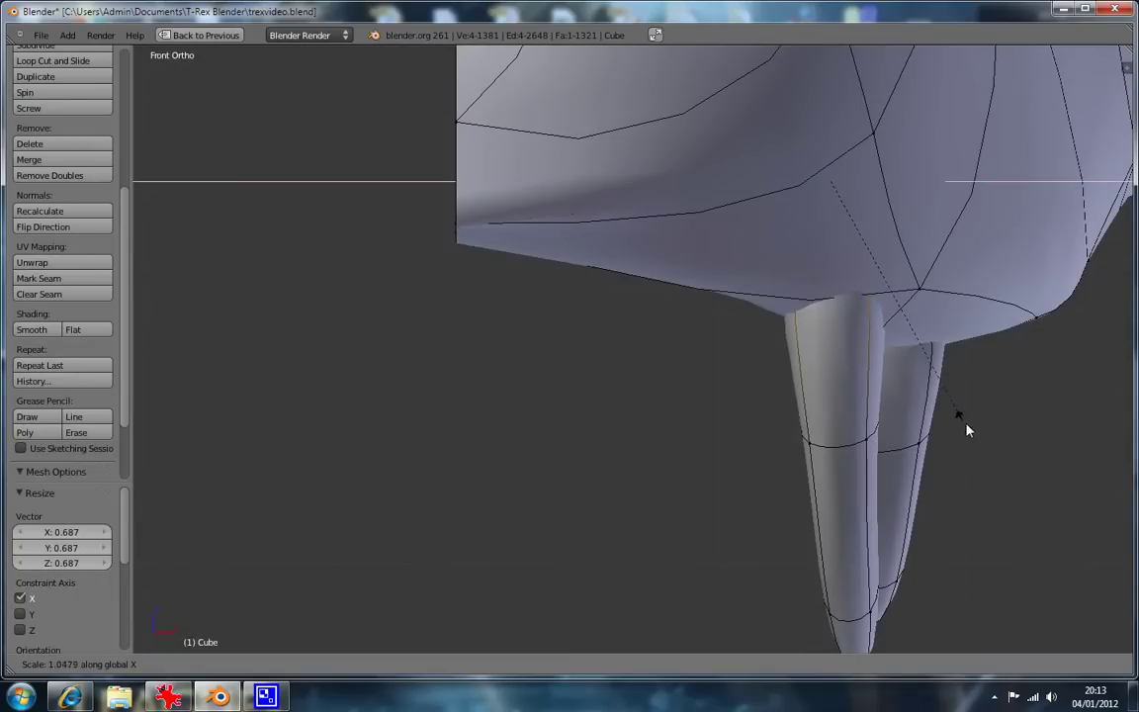
{"action": "left_click", "coordinate": [989, 444]}
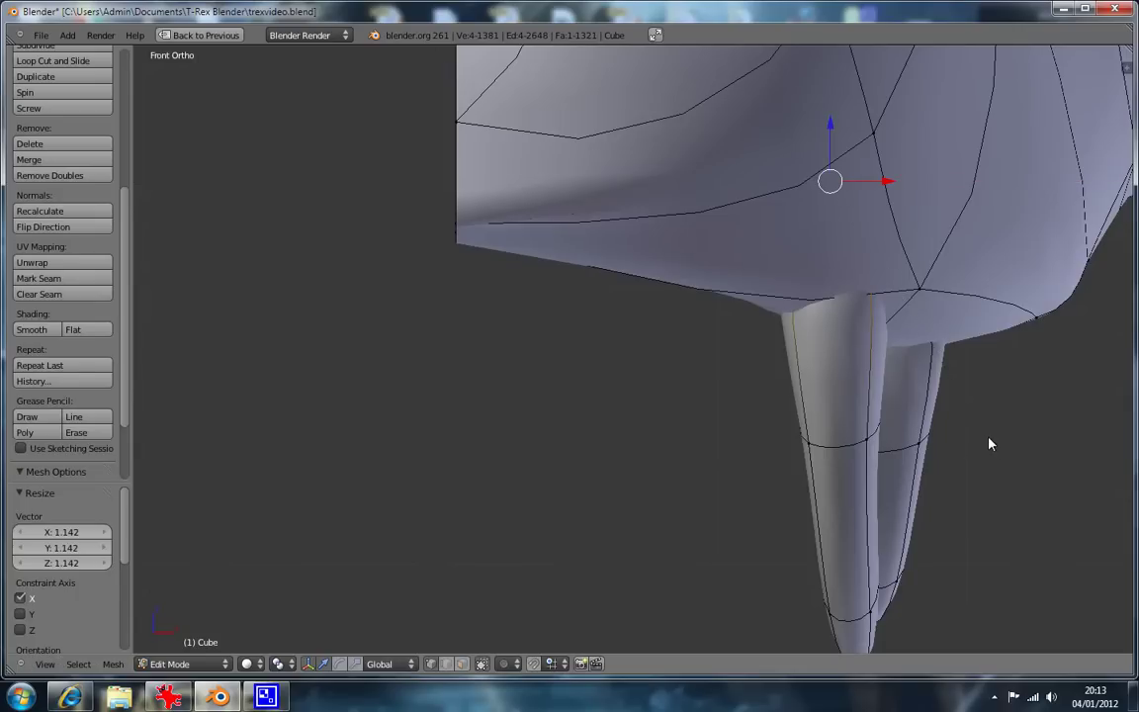
Tilt the root face from below to angle the tooth like the reference.
{"action": "middle_click_drag", "start_coordinate": [829, 264], "coordinate": [735, 153]}
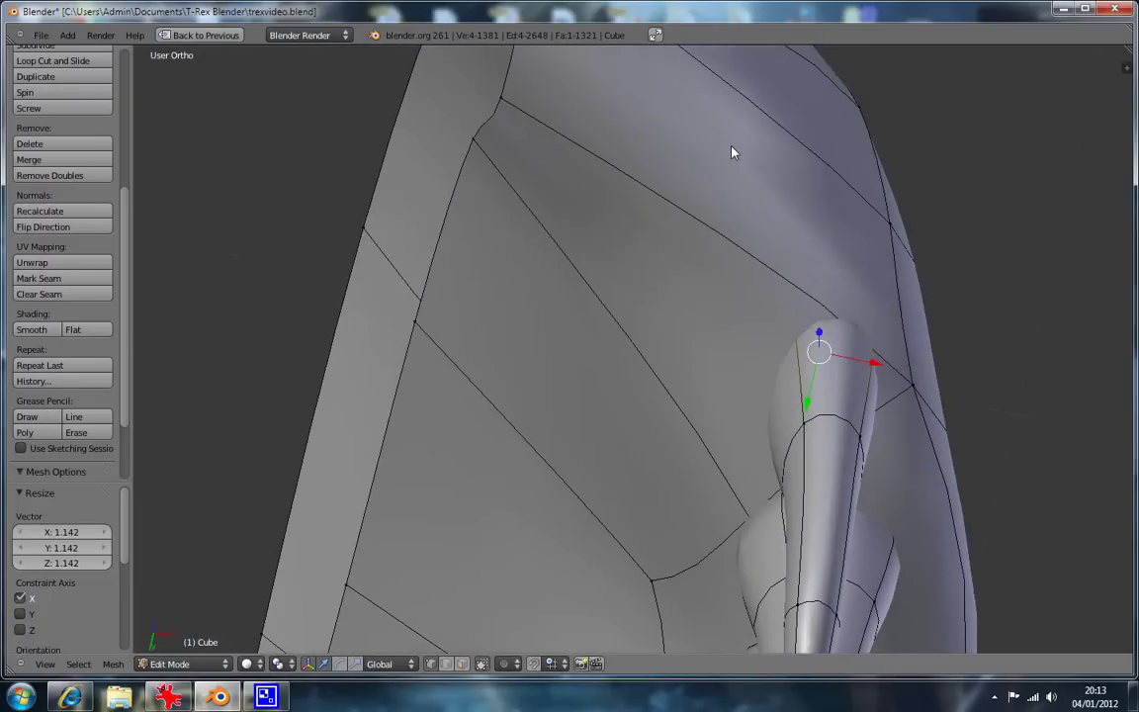
{"action": "key", "text": "ctrl+KP_1"}
{"action": "key", "text": "r"}
{"action": "left_click", "coordinate": [945, 282]}
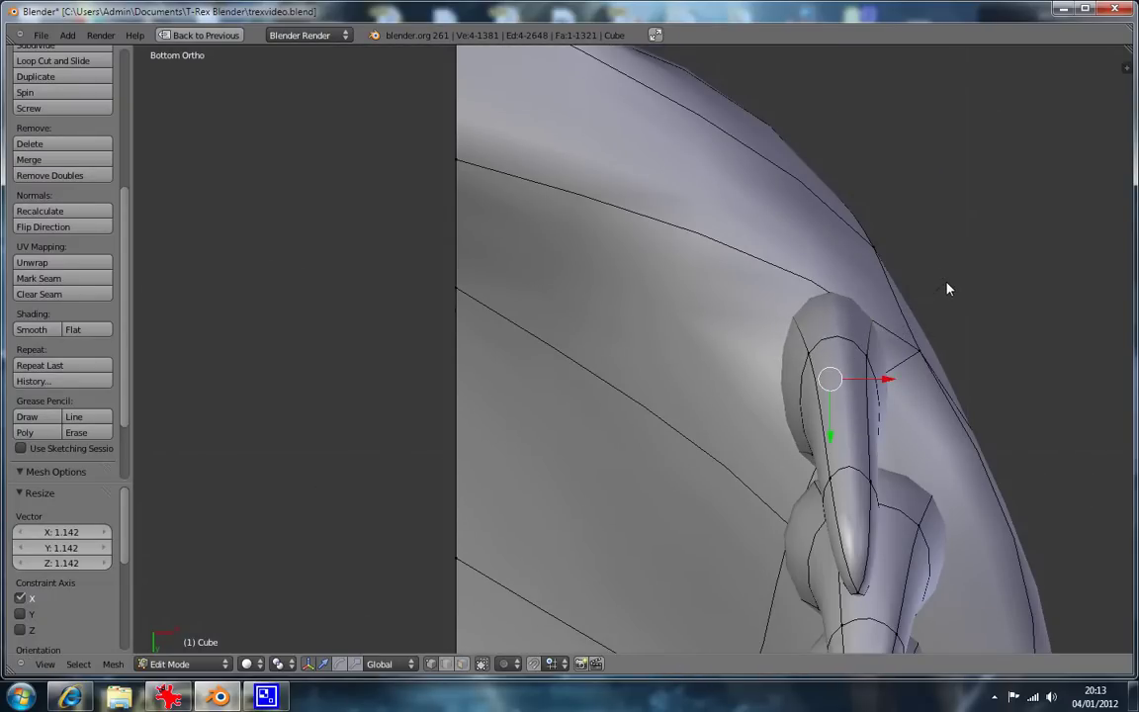
{"action": "key", "text": "KP_3"}
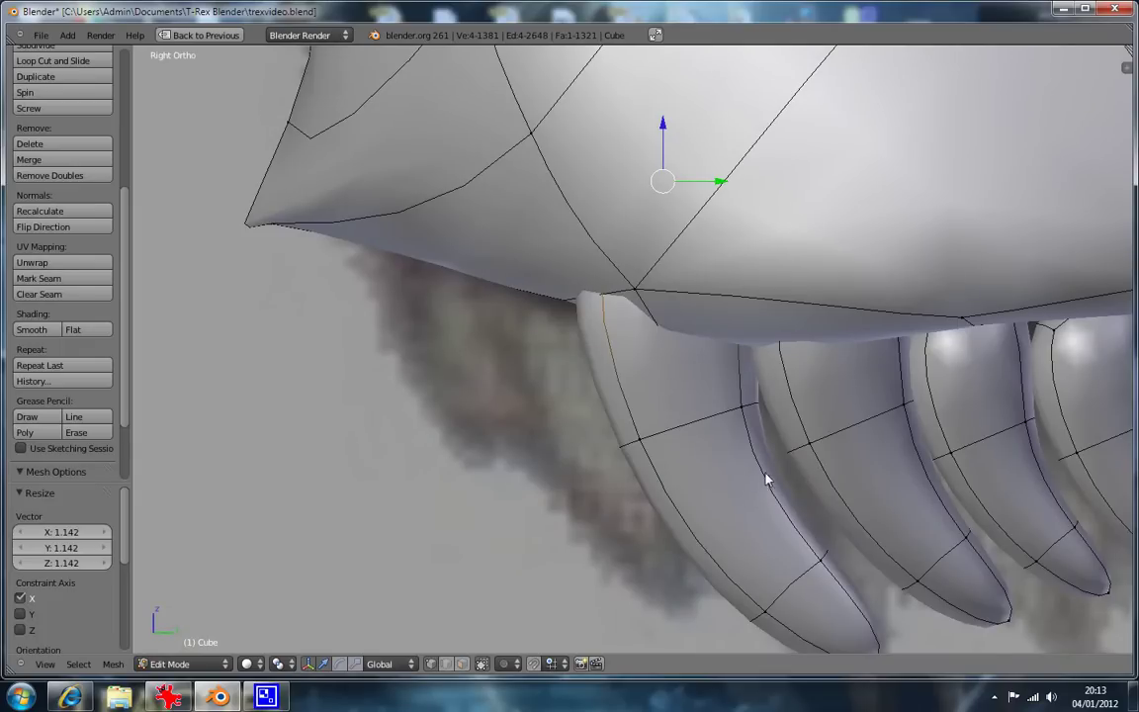
Select the front claw, then rotate and nudge it along X from below.
{"action": "right_click", "coordinate": [687, 430], "text": "alt"}
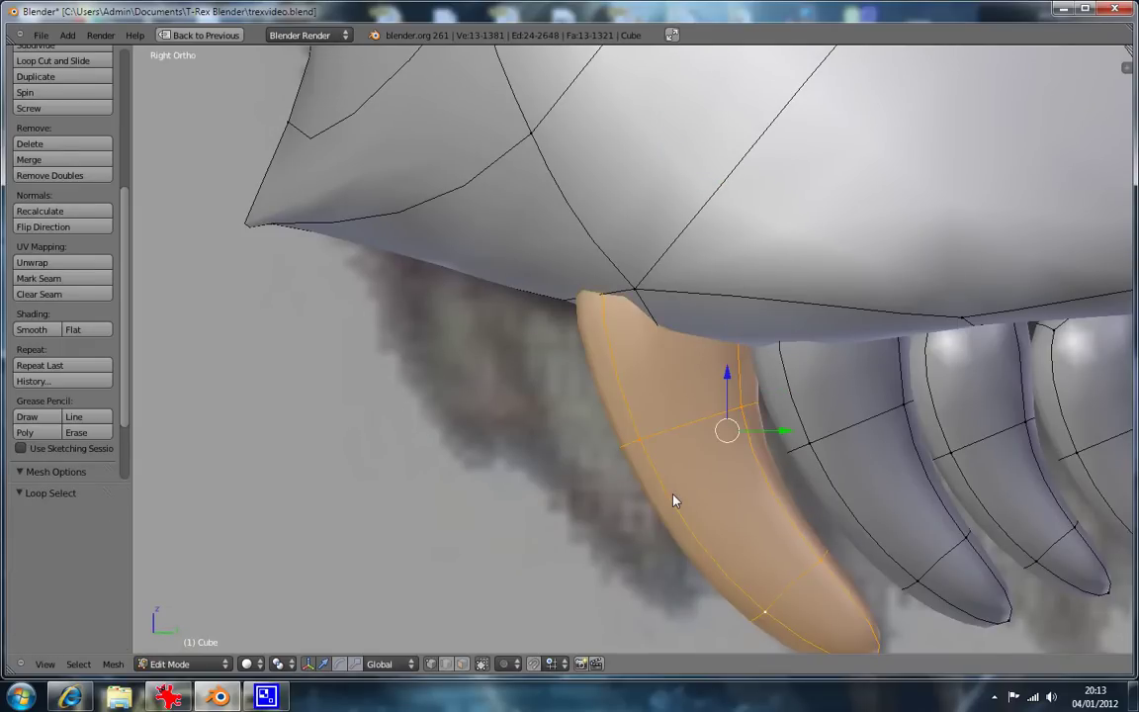
{"action": "key", "text": "ctrl+KP_7"}
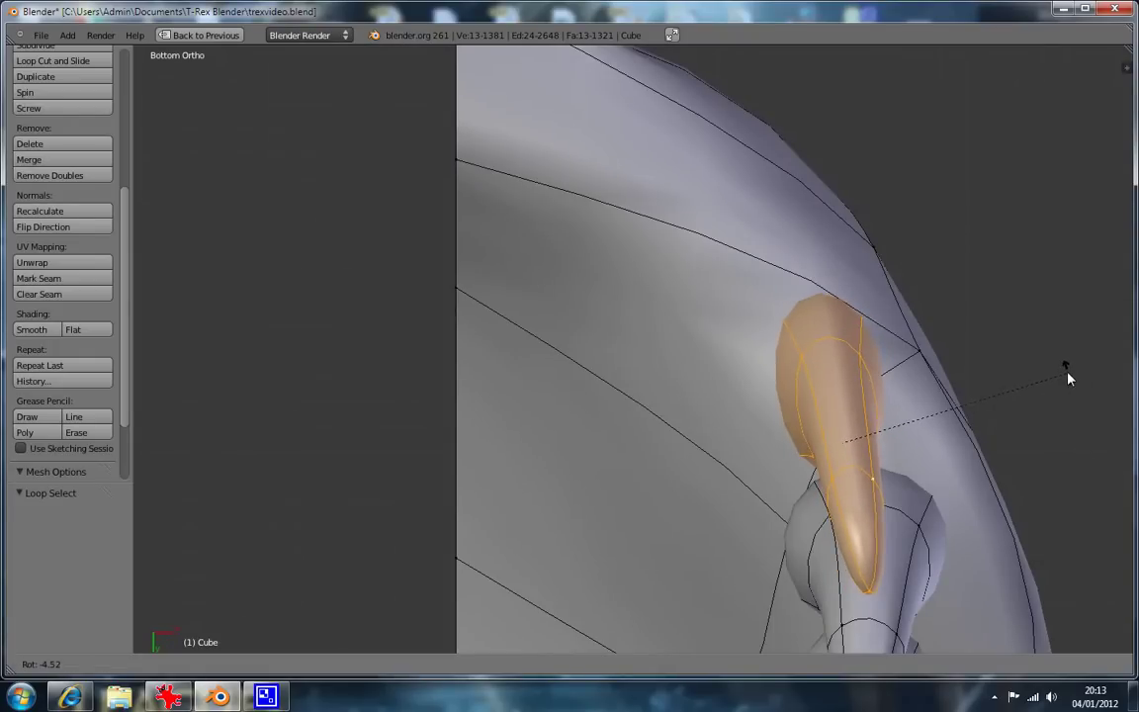
{"action": "left_click", "coordinate": [1065, 375]}
{"action": "left_click_drag", "start_coordinate": [909, 448], "coordinate": [911, 447]}
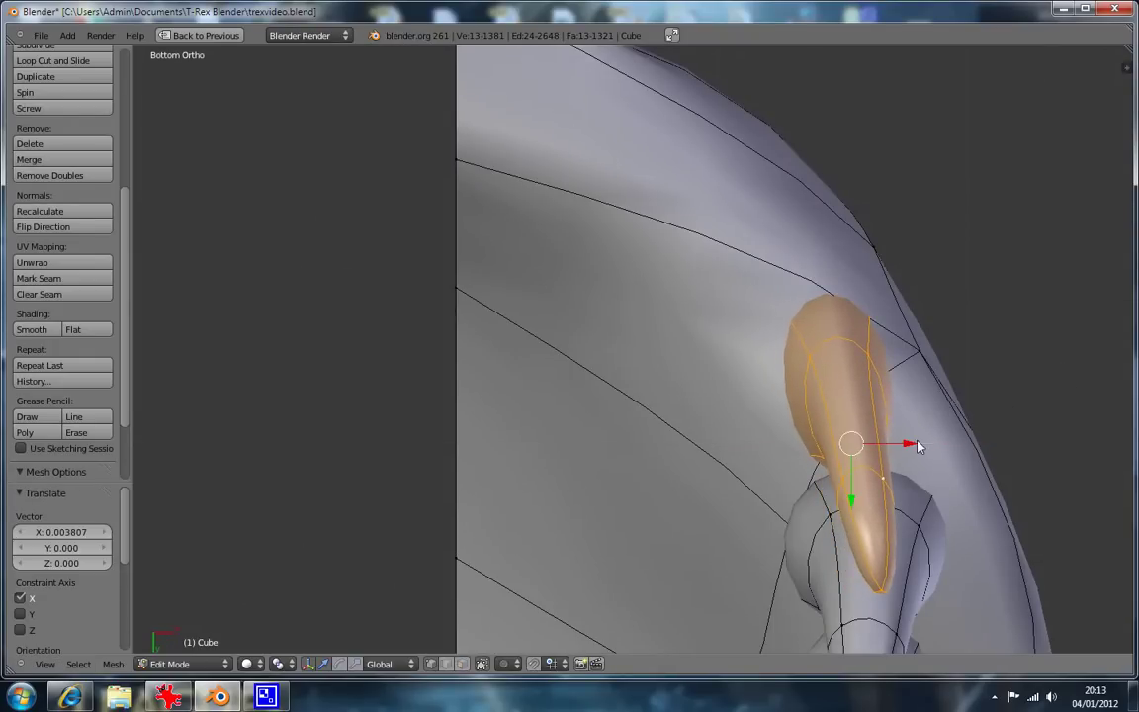
{"action": "key", "text": "r"}
{"action": "left_click", "coordinate": [979, 402]}
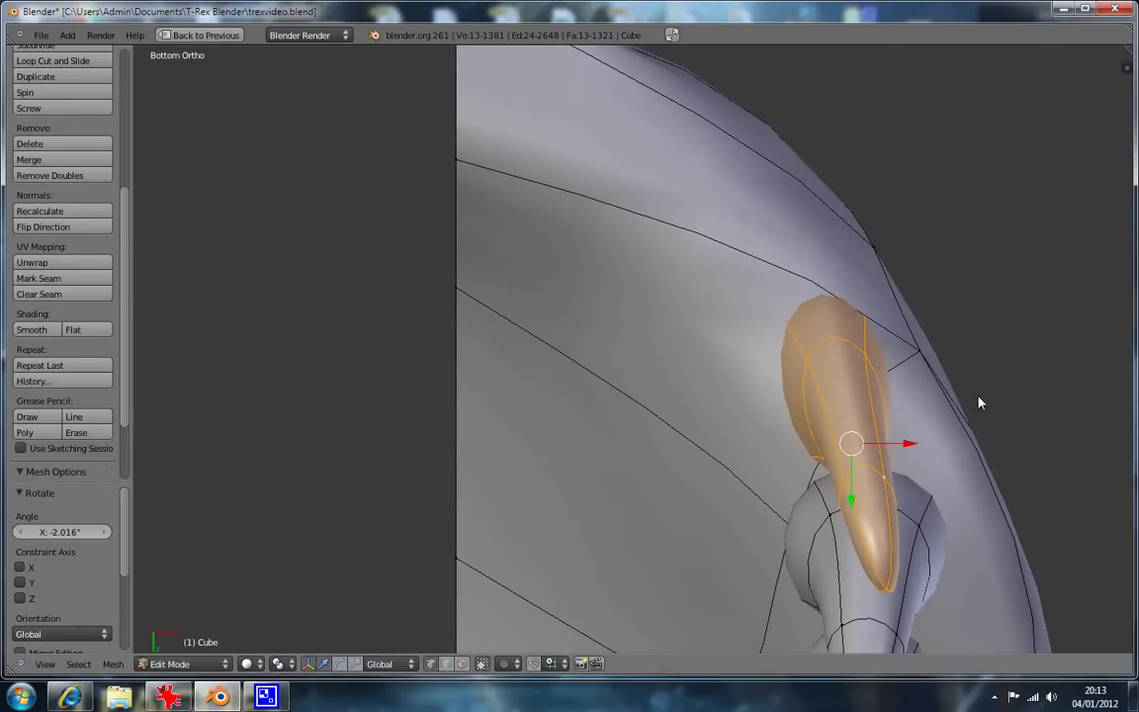
Slim the claw along Y to 0.911 in the side view over the reference.
{"action": "key", "text": "KP_1"}
{"action": "key", "text": "KP_3"}
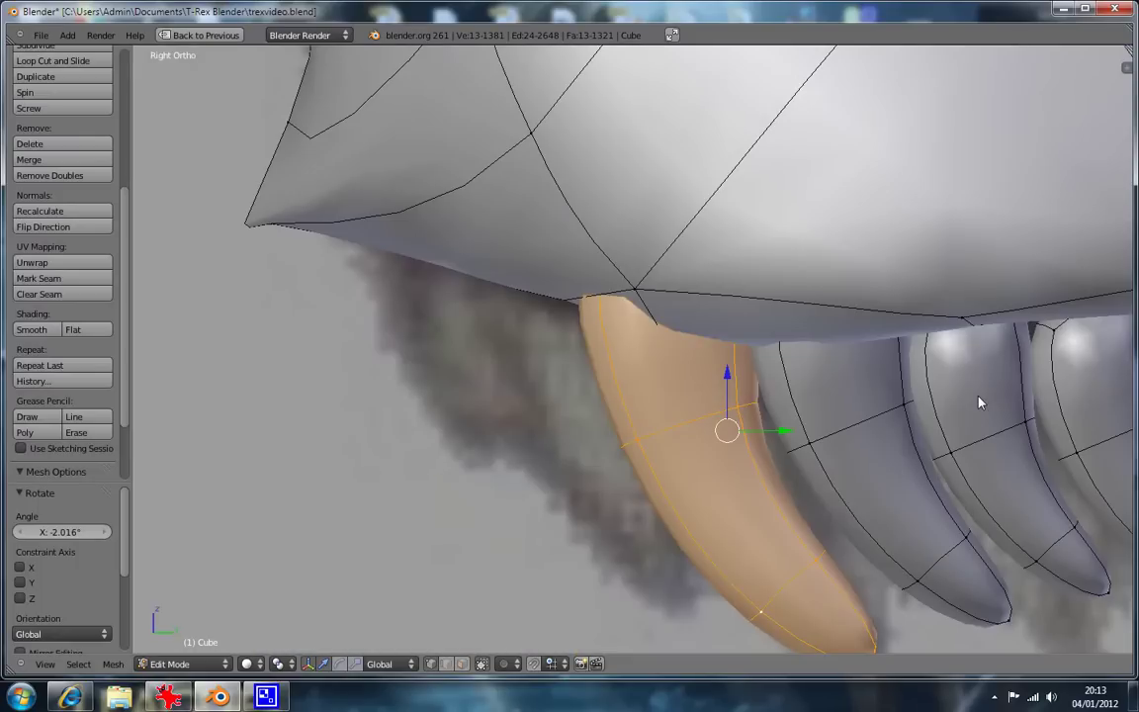
{"action": "middle_click_drag", "start_coordinate": [979, 402], "coordinate": [720, 394]}
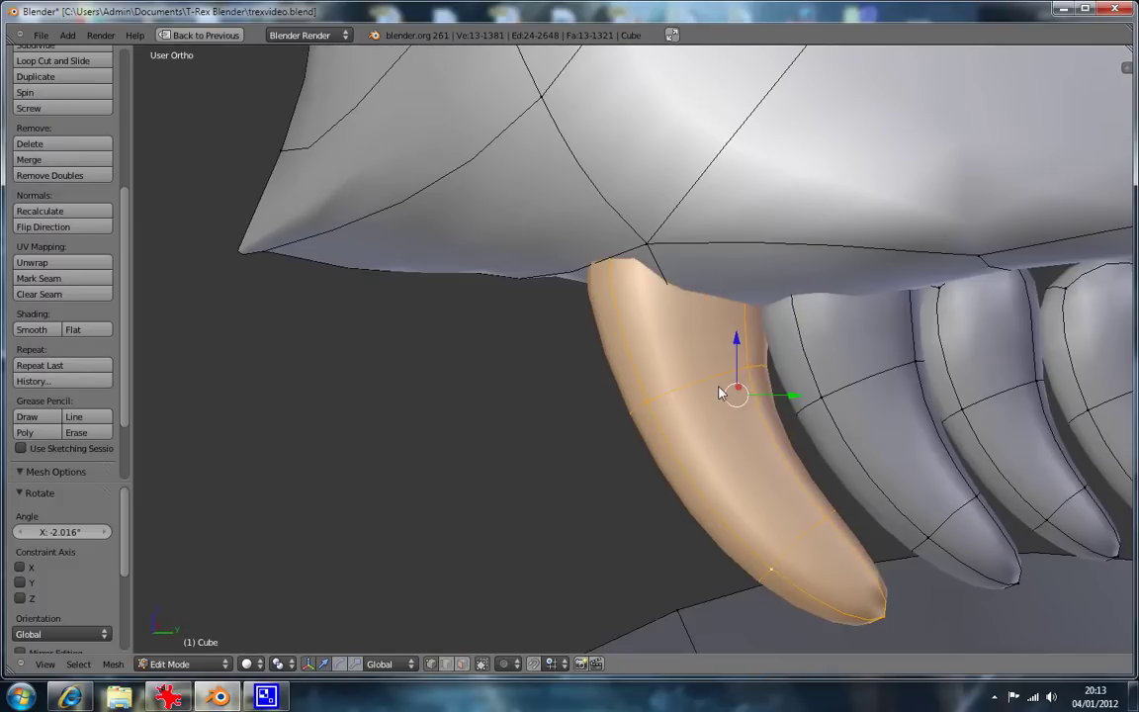
{"action": "key", "text": "KP_3"}
{"action": "key", "text": "s"}
{"action": "key", "text": "y"}
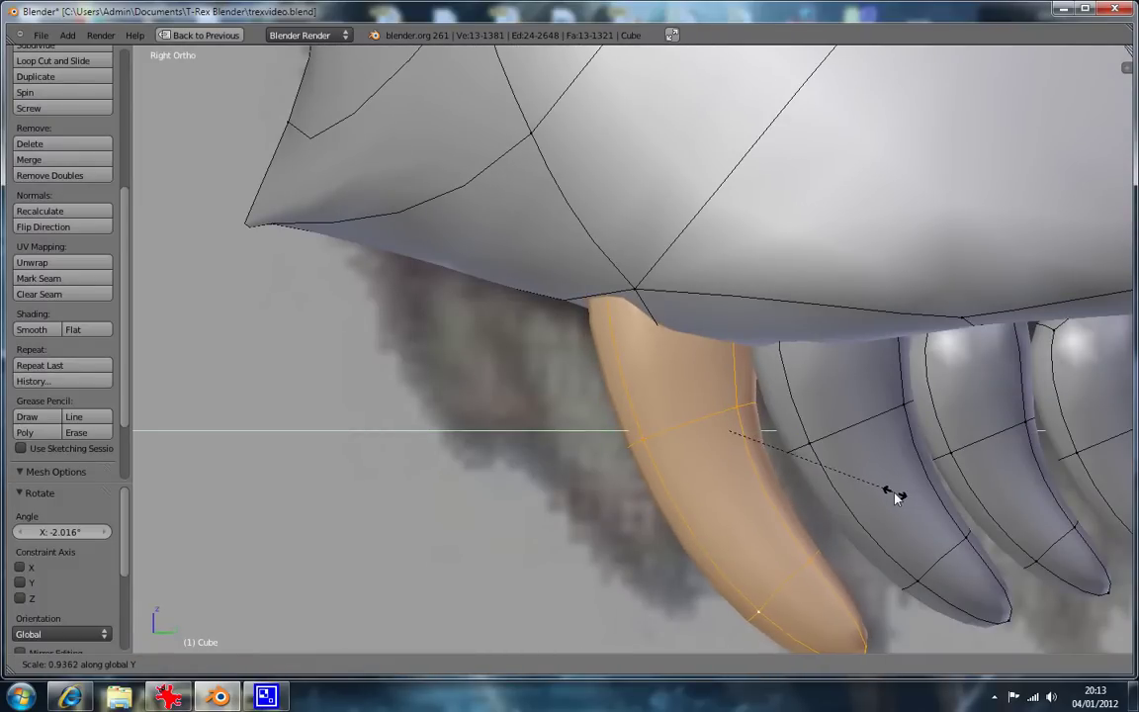
{"action": "left_click", "coordinate": [892, 498]}
Tilt the claw by −4.737° and hide it to expose the next tooth.
{"action": "key", "text": "r"}
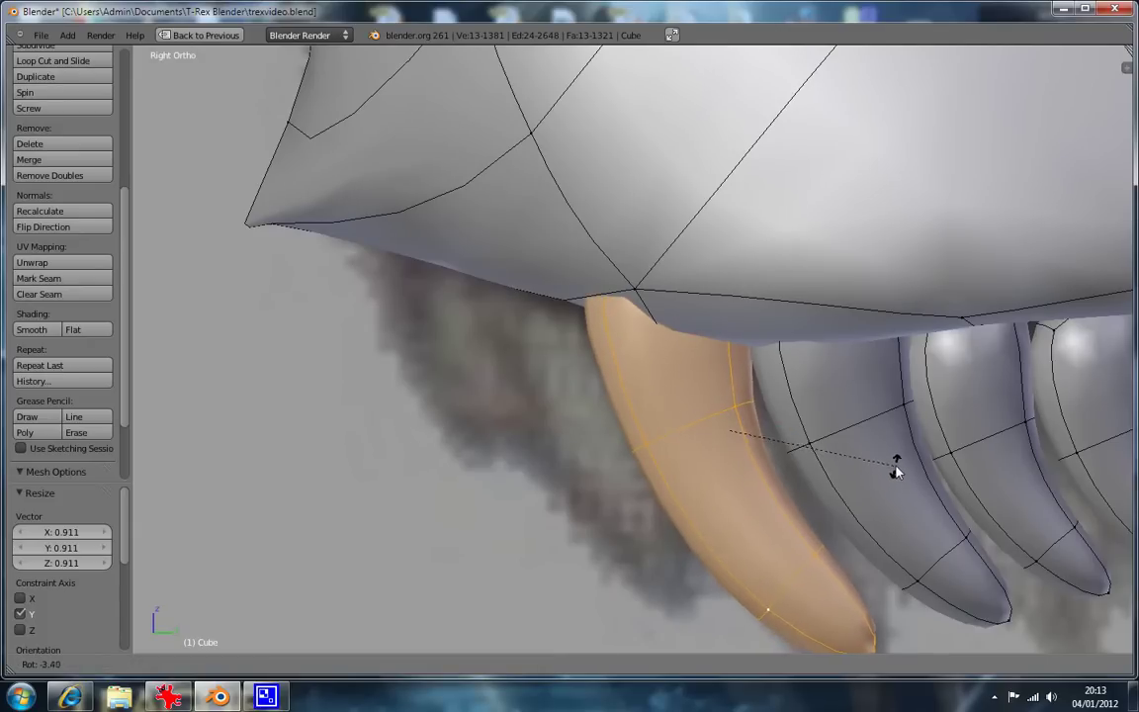
{"action": "left_click", "coordinate": [897, 467]}
{"action": "middle_click_drag", "start_coordinate": [803, 508], "coordinate": [668, 436]}
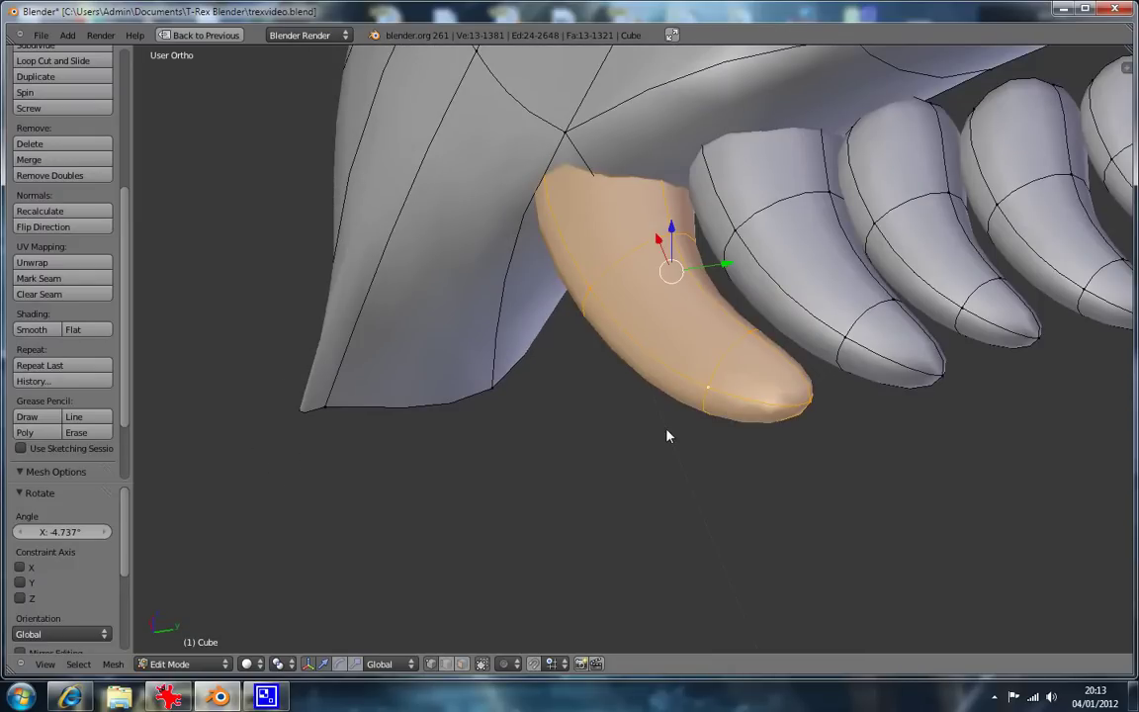
{"action": "key", "text": "h"}
{"action": "key", "text": "KP_1"}
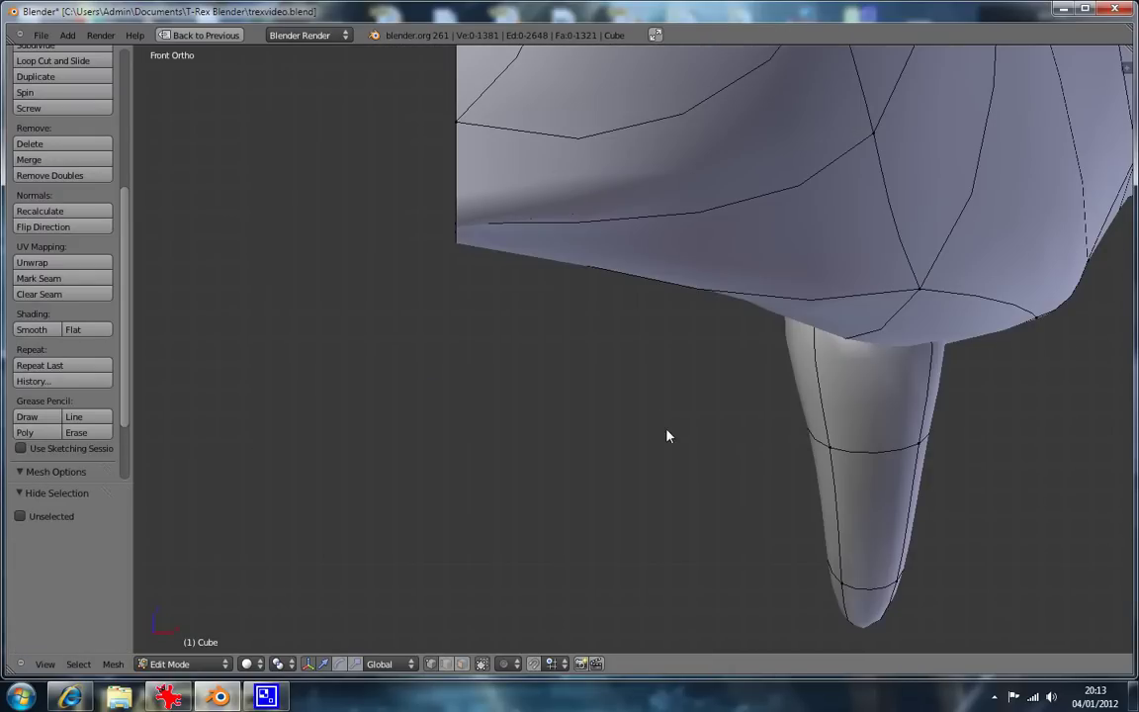
Narrow the tooth's tip loop to 0.612 and middle loop to 0.616 along X.
{"action": "middle_click_drag", "start_coordinate": [1019, 473], "coordinate": [933, 417], "text": "shift"}
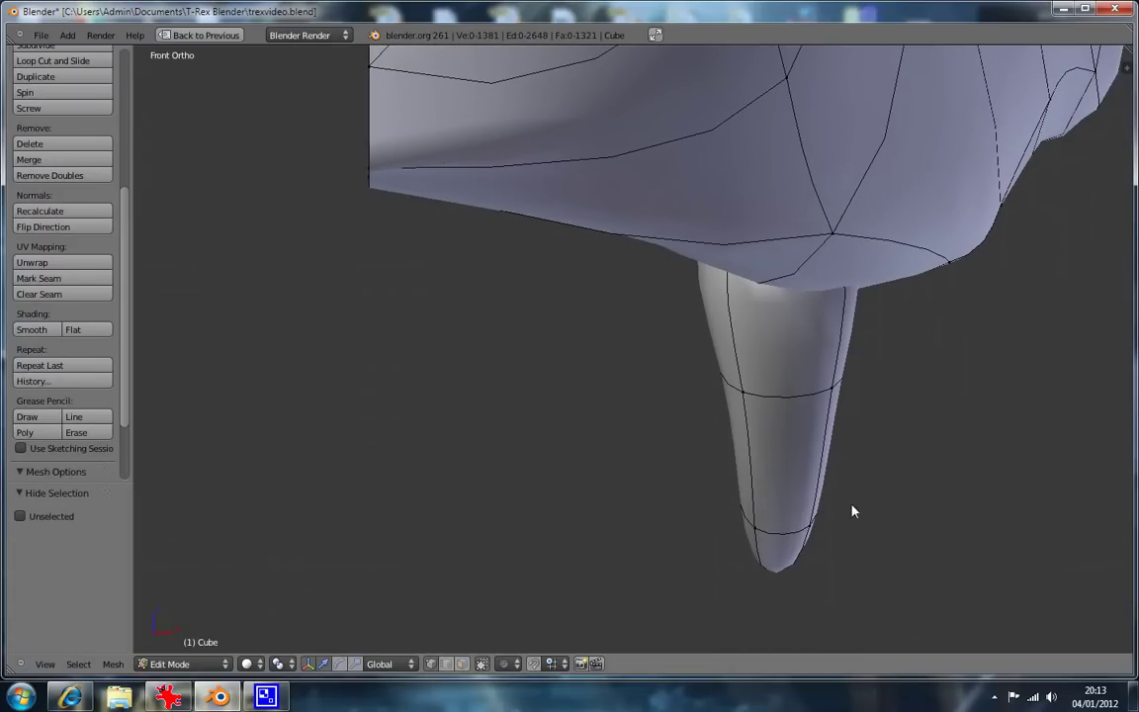
{"action": "right_click", "coordinate": [808, 535], "text": "alt"}
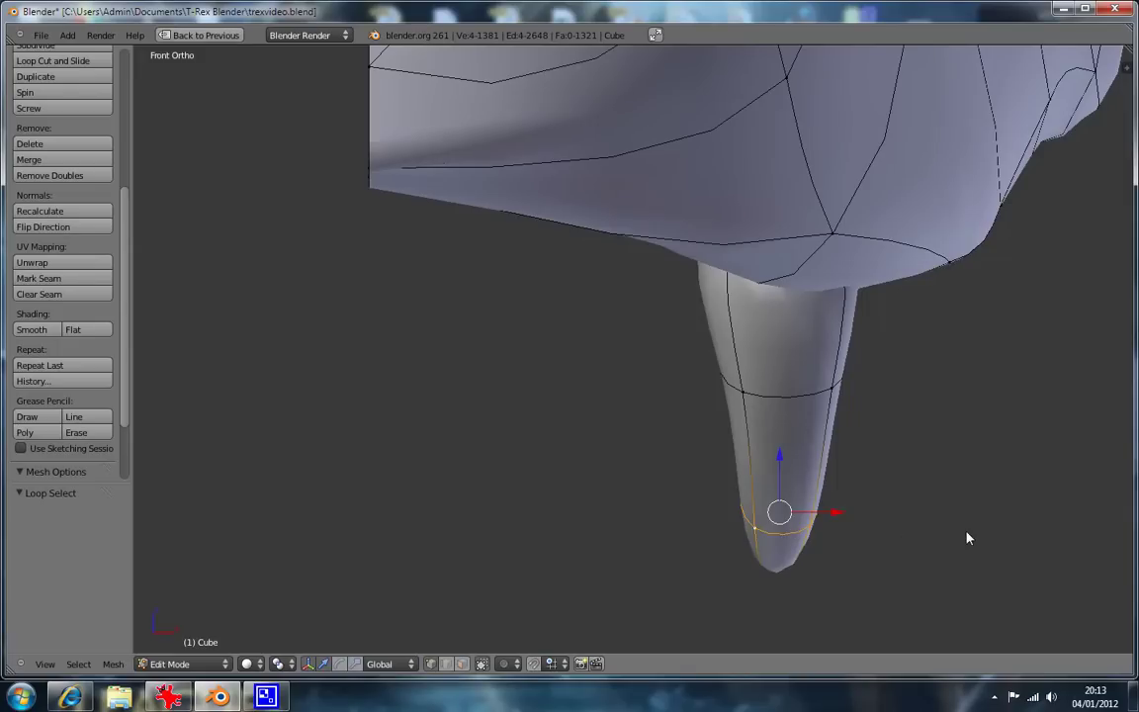
{"action": "key", "text": "s"}
{"action": "key", "text": "x"}
{"action": "left_click", "coordinate": [895, 526]}
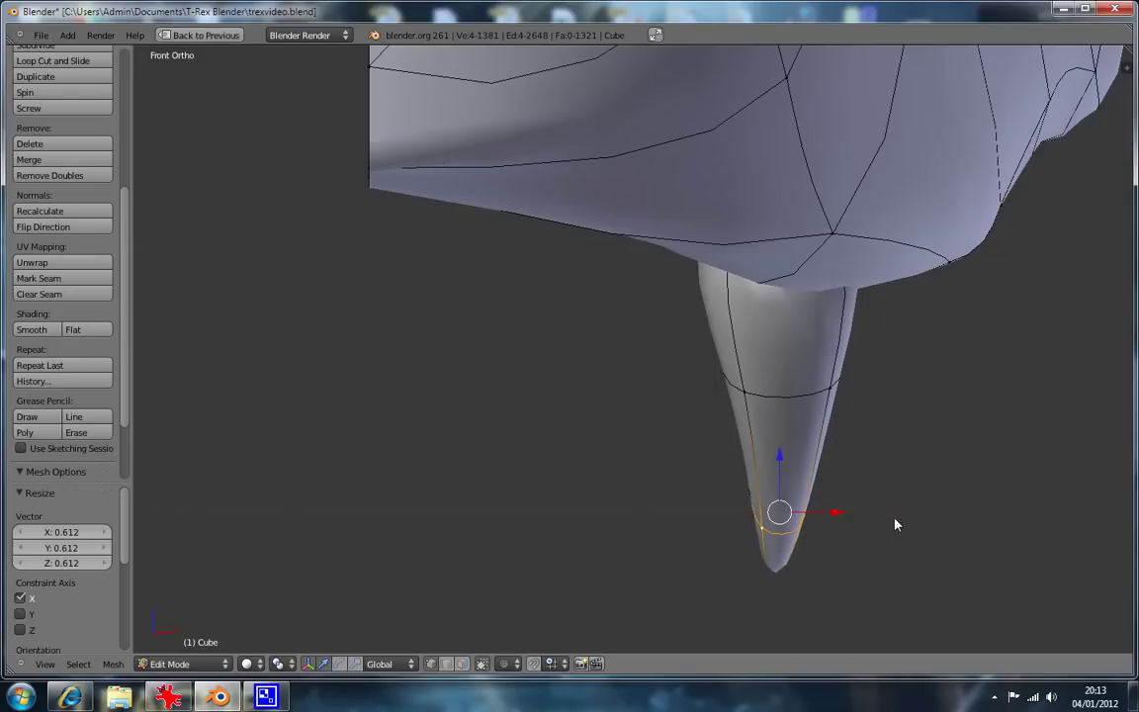
{"action": "right_click", "coordinate": [793, 394], "text": "alt"}
{"action": "key", "text": "s"}
{"action": "key", "text": "x"}
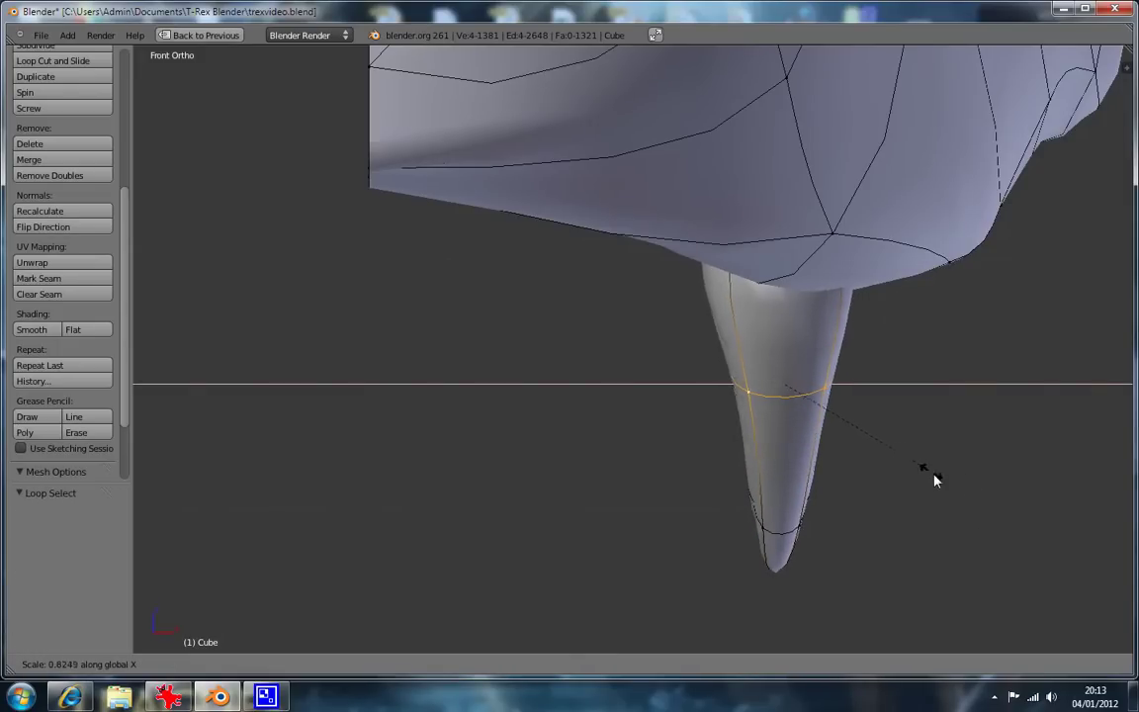
{"action": "left_click", "coordinate": [897, 453]}
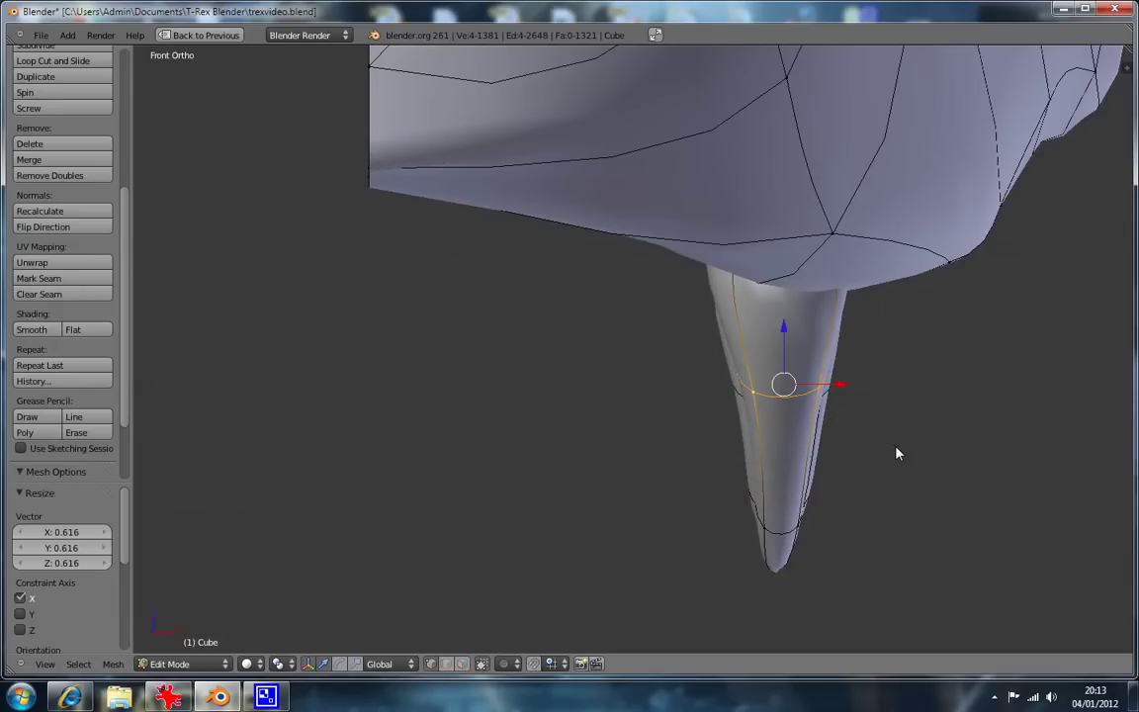
In wireframe, box-select the whole root loop at the top of the tooth.
{"action": "key", "text": "z"}
{"action": "middle_click_drag", "start_coordinate": [938, 338], "coordinate": [756, 393]}
{"action": "key", "text": "a"}
{"action": "key", "text": "b"}
{"action": "left_click_drag", "start_coordinate": [722, 353], "coordinate": [772, 435]}
{"action": "key", "text": "b"}
{"action": "left_click_drag", "start_coordinate": [846, 335], "coordinate": [862, 432]}
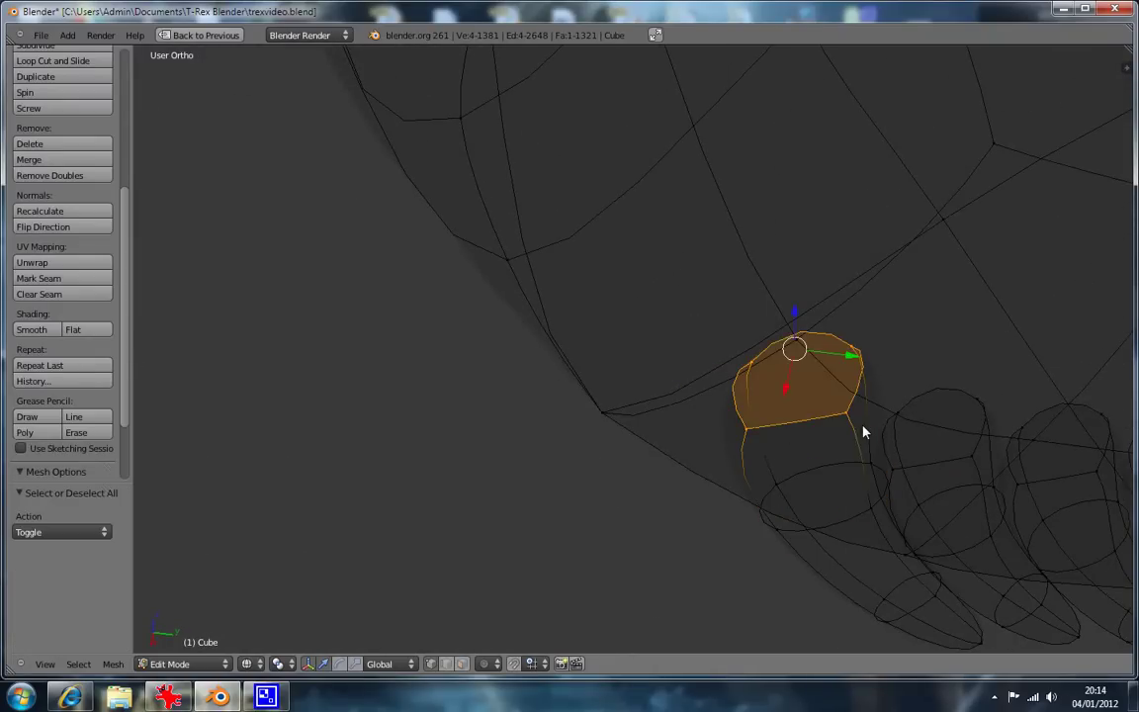
Narrow the tooth's root loop along X in the front view.
{"action": "key", "text": "KP_1"}
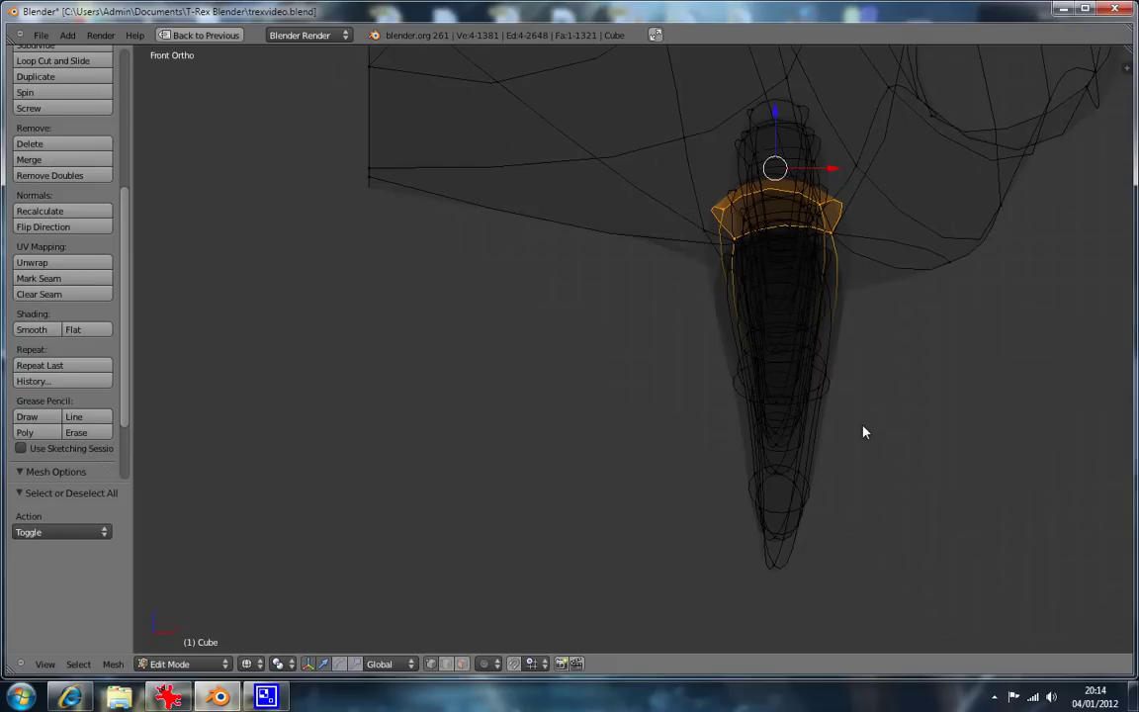
{"action": "key", "text": "s"}
{"action": "key", "text": "x"}
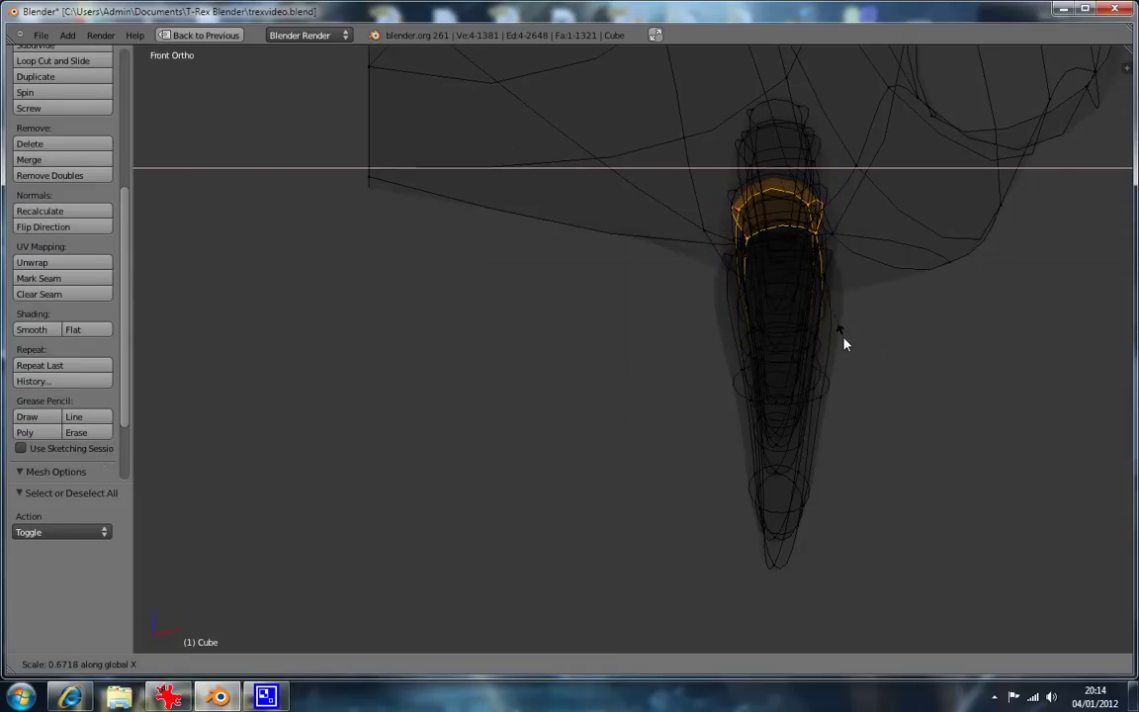
{"action": "left_click", "coordinate": [846, 344]}
Select the whole tooth, tilt it about −3.5° from below and shift it along X.
{"action": "key", "text": "ctrl+KP_1"}
{"action": "key", "text": "z"}
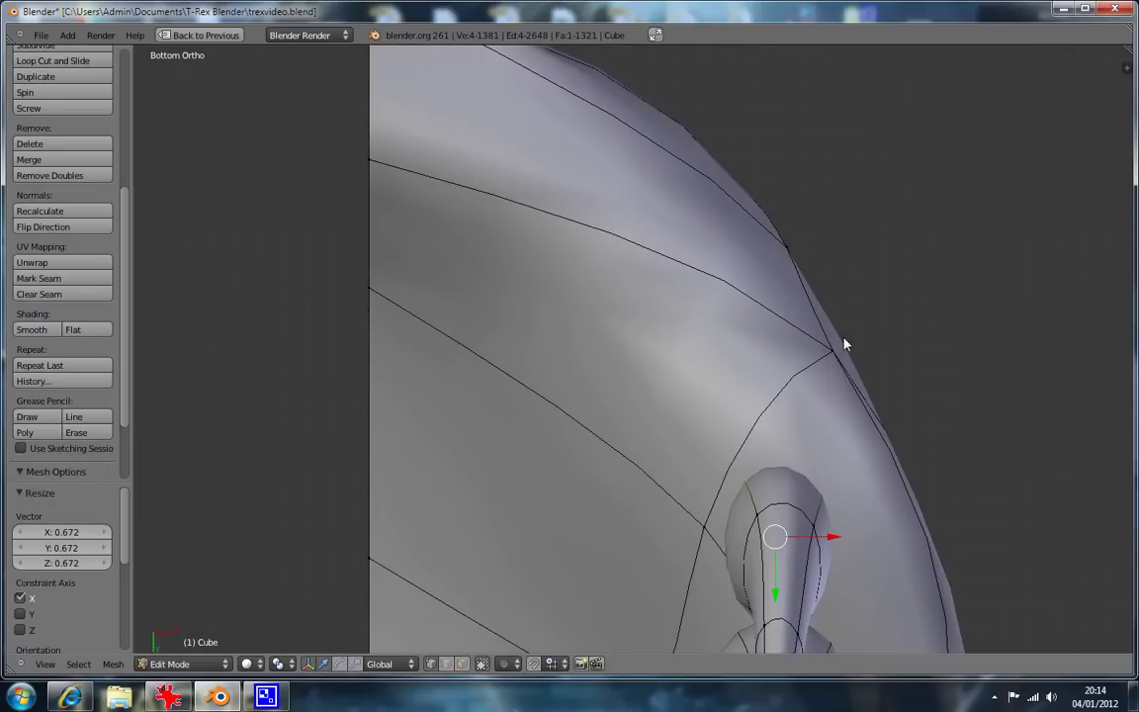
{"action": "middle_click_drag", "start_coordinate": [776, 622], "coordinate": [752, 469], "text": "shift"}
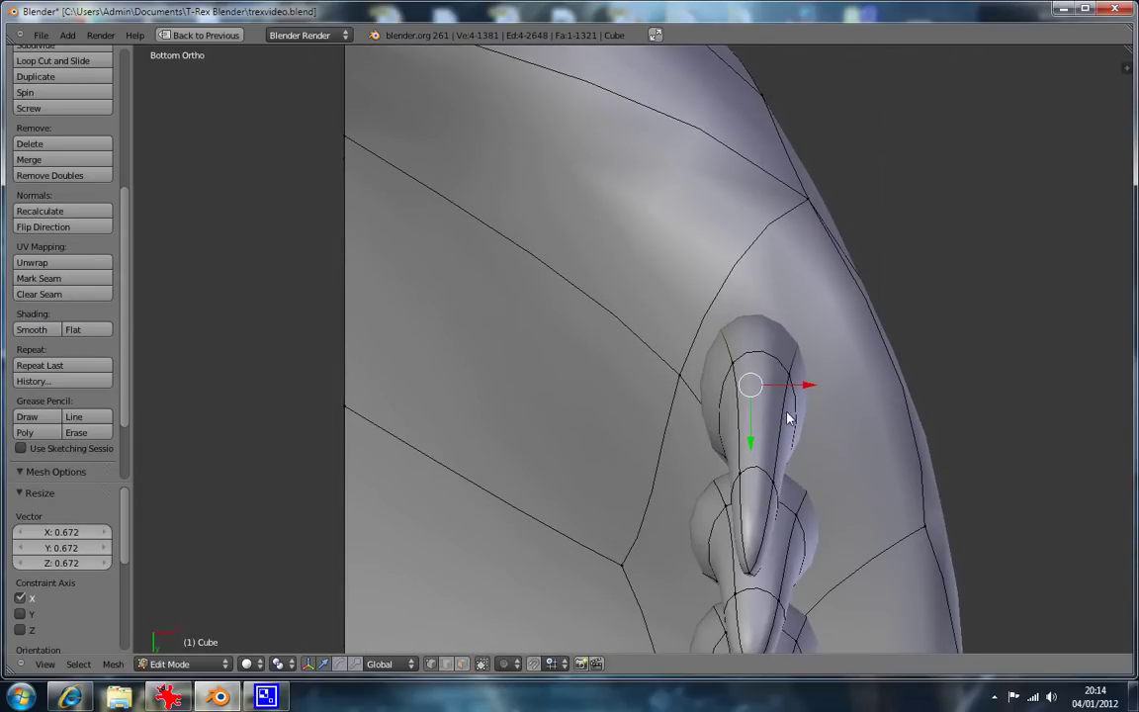
{"action": "right_click", "coordinate": [789, 412], "text": "alt"}
{"action": "right_click", "coordinate": [746, 414], "text": "alt+shift"}
{"action": "key", "text": "r"}
{"action": "key", "text": "x"}
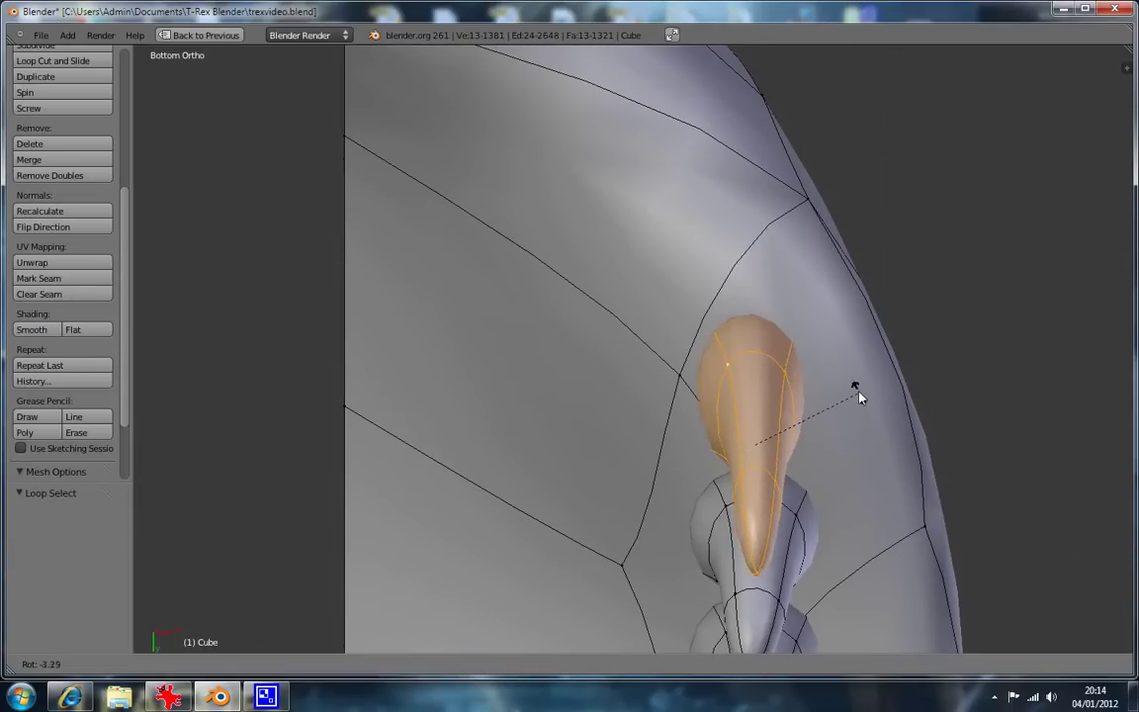
{"action": "left_click", "coordinate": [855, 381]}
{"action": "left_click_drag", "start_coordinate": [811, 449], "coordinate": [894, 445]}
{"action": "key", "text": "r"}
{"action": "left_click", "coordinate": [891, 437]}
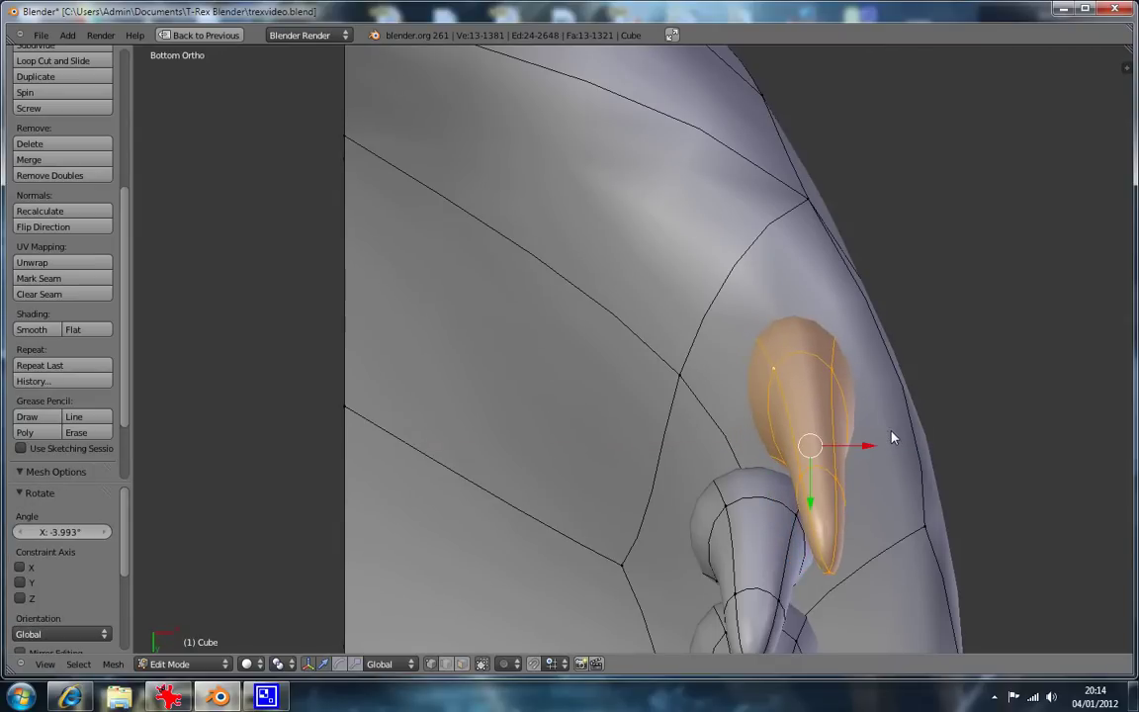
Re-angle the tooth from below and nudge it slightly along X.
{"action": "key", "text": "KP_3"}
{"action": "key", "text": "KP_1"}
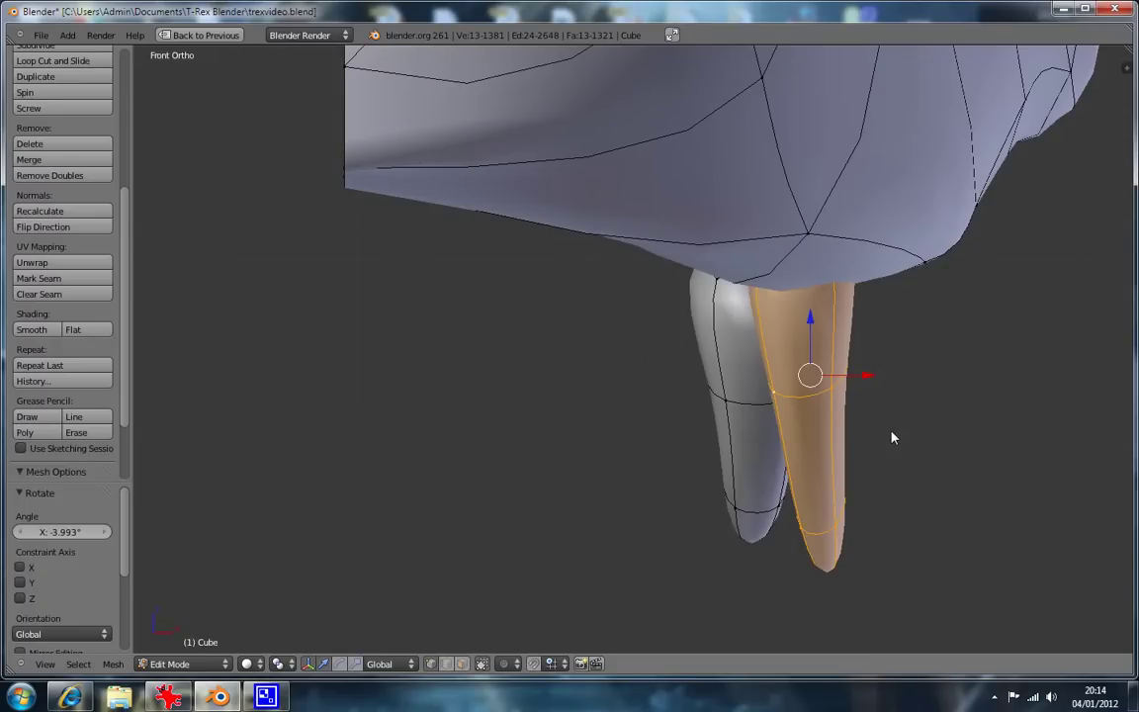
{"action": "key", "text": "ctrl+KP_7"}
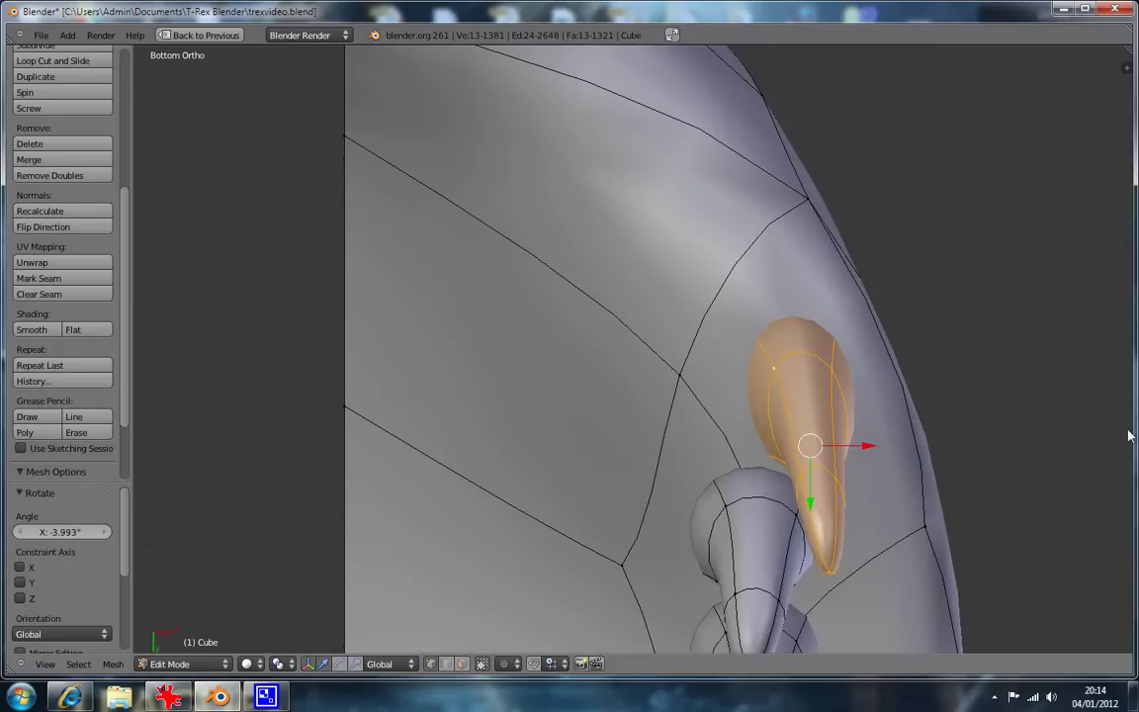
{"action": "key", "text": "r"}
{"action": "left_click", "coordinate": [1109, 463]}
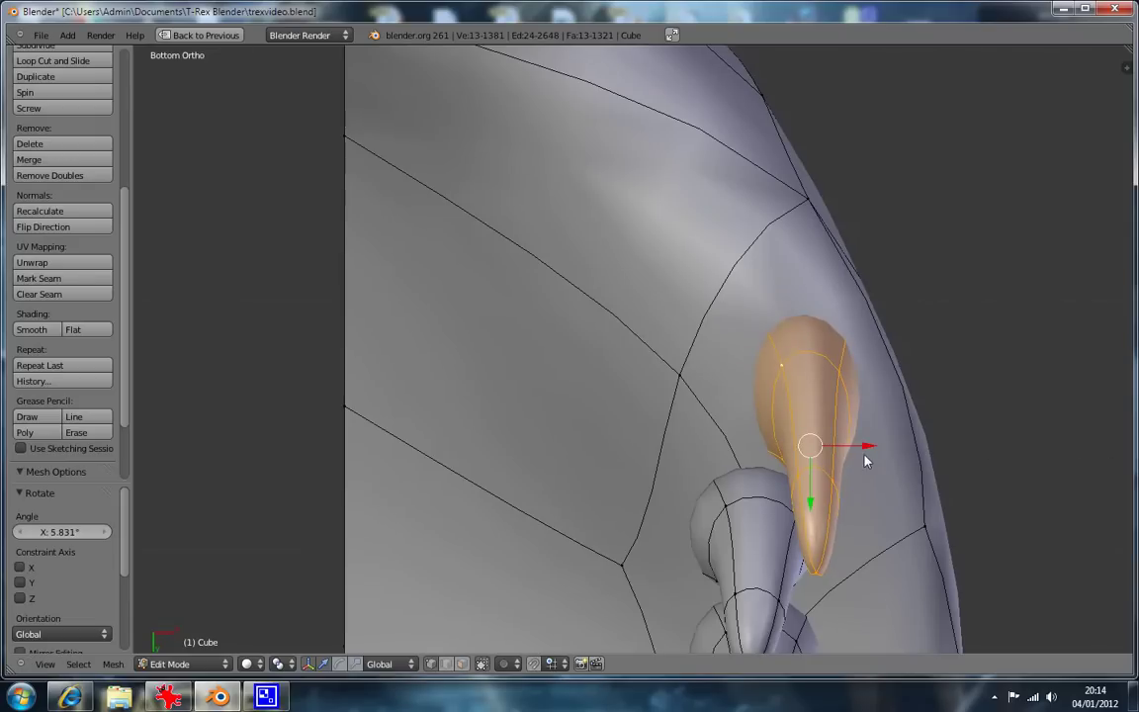
{"action": "left_click_drag", "start_coordinate": [864, 448], "coordinate": [877, 452]}
{"action": "key", "text": "r"}
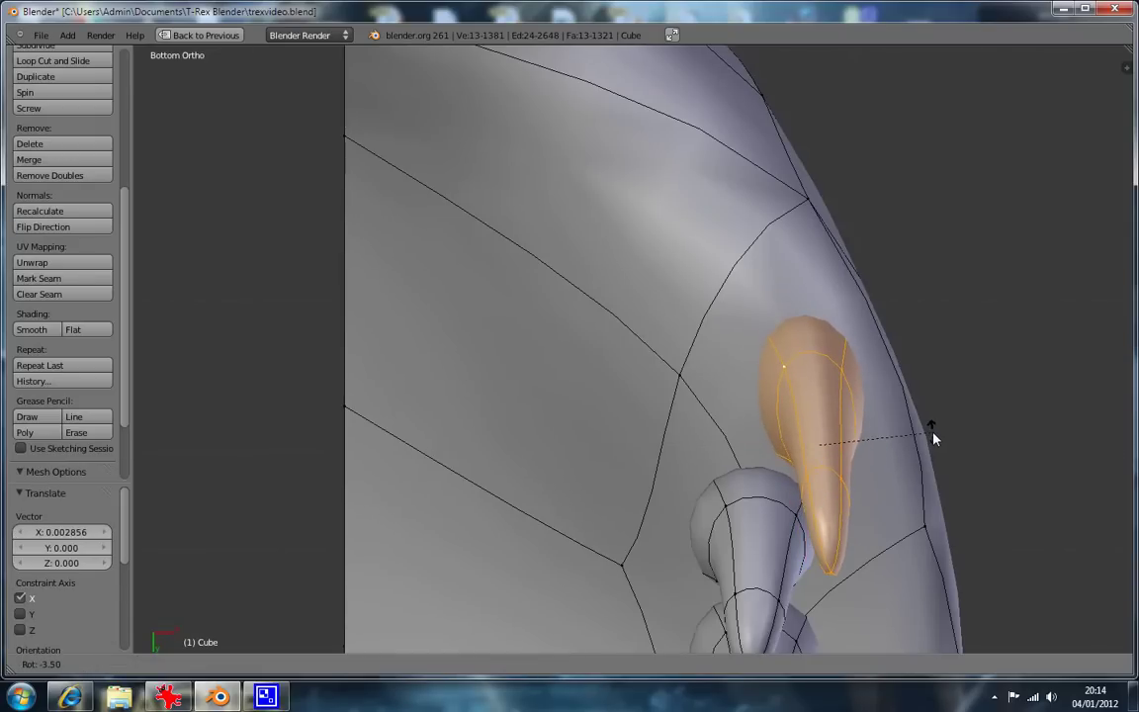
{"action": "left_click", "coordinate": [934, 438]}
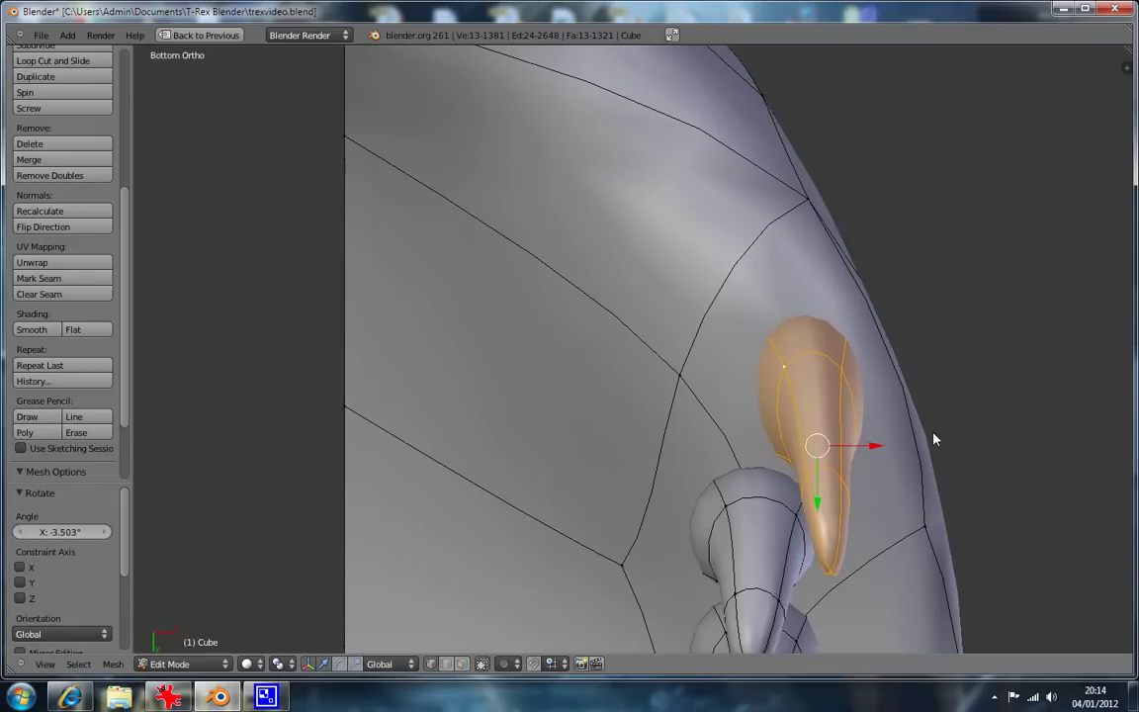
Give the tooth a final tilt from below, then hide it.
{"action": "key", "text": "KP_3"}
{"action": "middle_click_drag", "start_coordinate": [842, 480], "coordinate": [733, 333]}
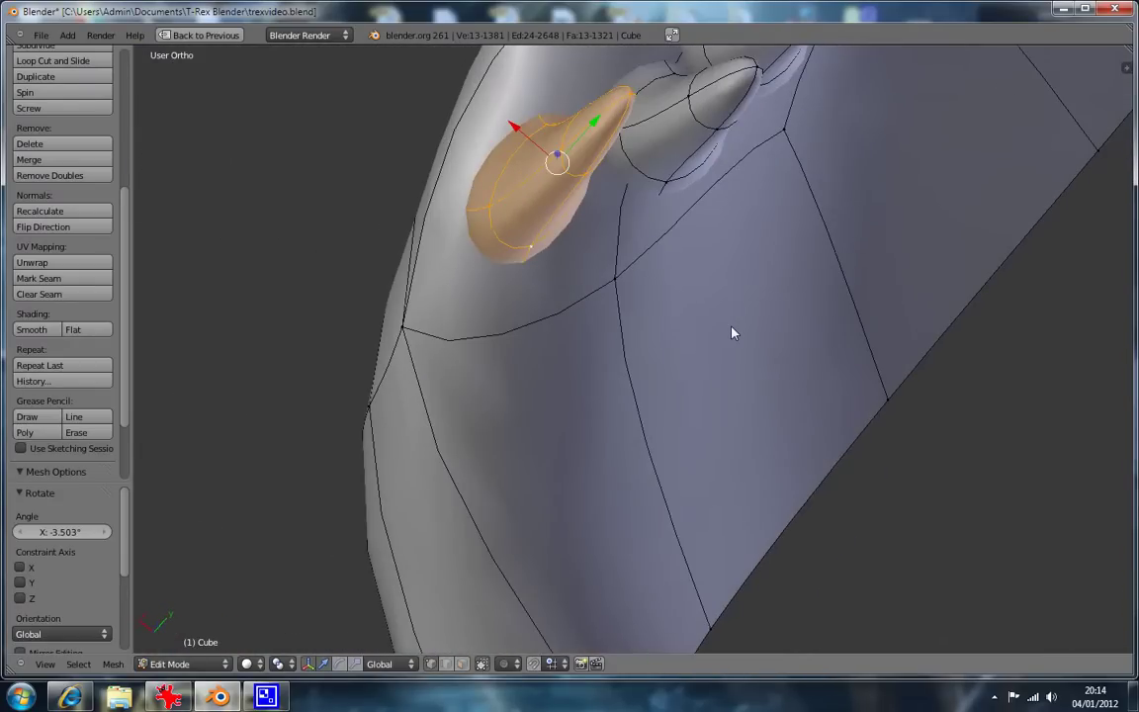
{"action": "key", "text": "ctrl+KP_1"}
{"action": "key", "text": "r"}
{"action": "left_click", "coordinate": [908, 344]}
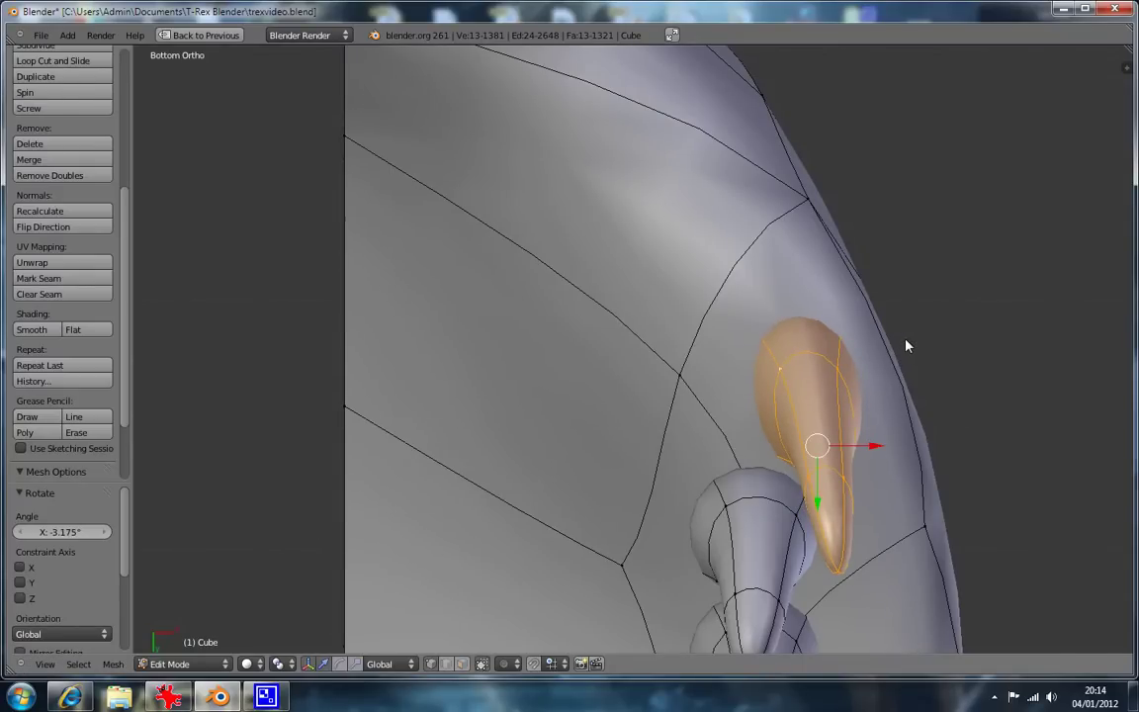
{"action": "key", "text": "h"}
{"action": "key", "text": "KP_1"}
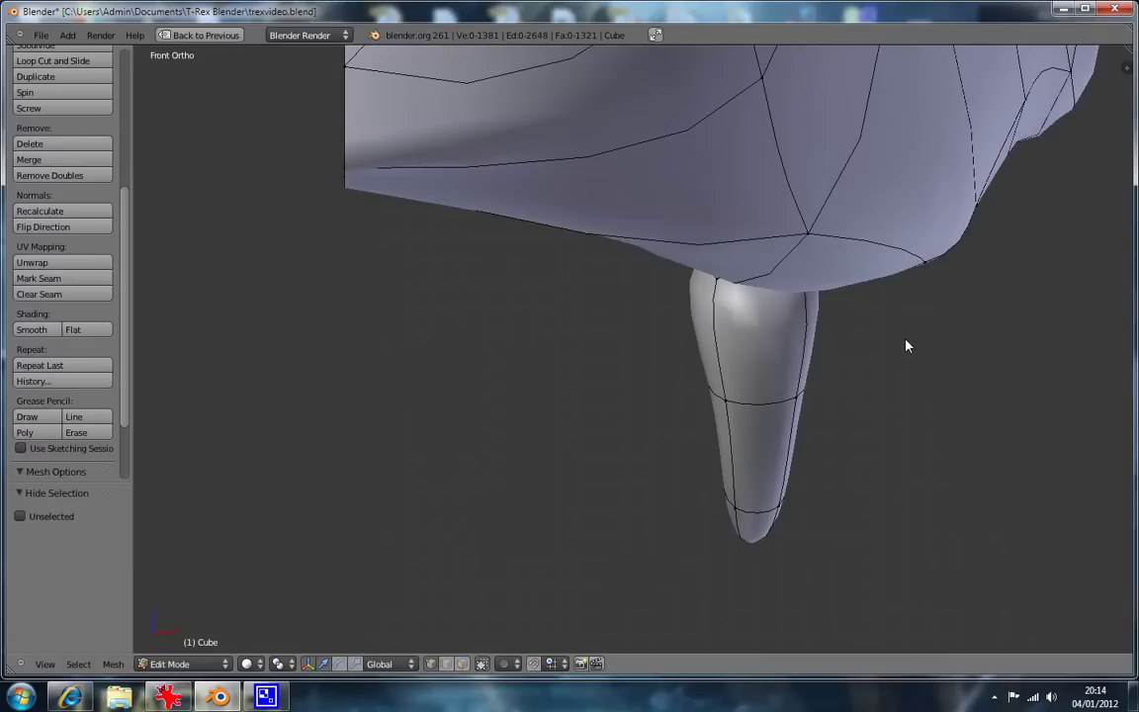
Narrow the tip loop along X, and the middle loop to 0.663.
{"action": "right_click", "coordinate": [754, 524], "text": "alt"}
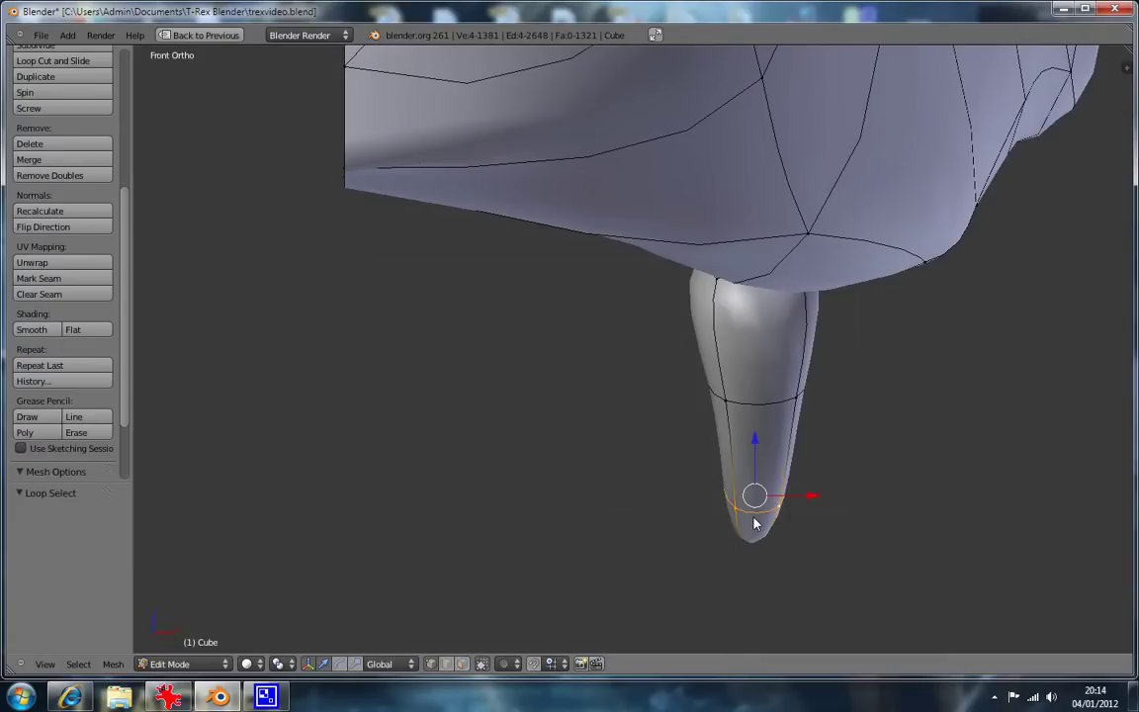
{"action": "key", "text": "s"}
{"action": "key", "text": "x"}
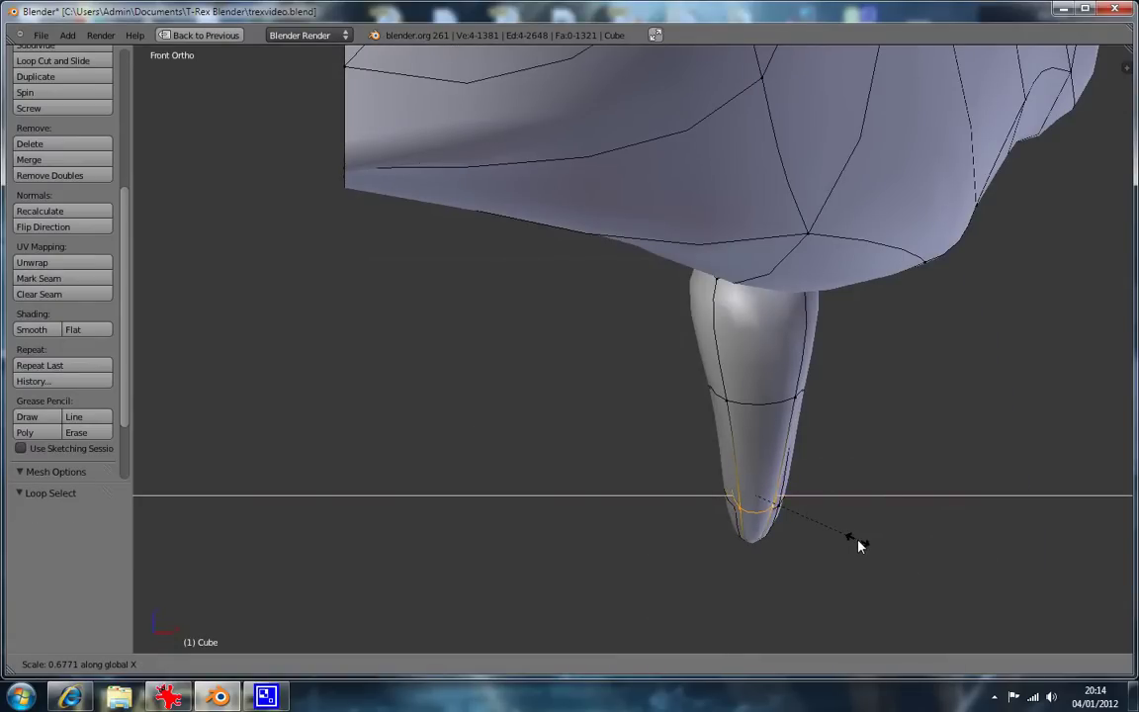
{"action": "left_click", "coordinate": [856, 542]}
{"action": "right_click", "coordinate": [774, 408], "text": "alt"}
{"action": "key", "text": "s"}
{"action": "key", "text": "x"}
{"action": "left_click", "coordinate": [866, 453]}
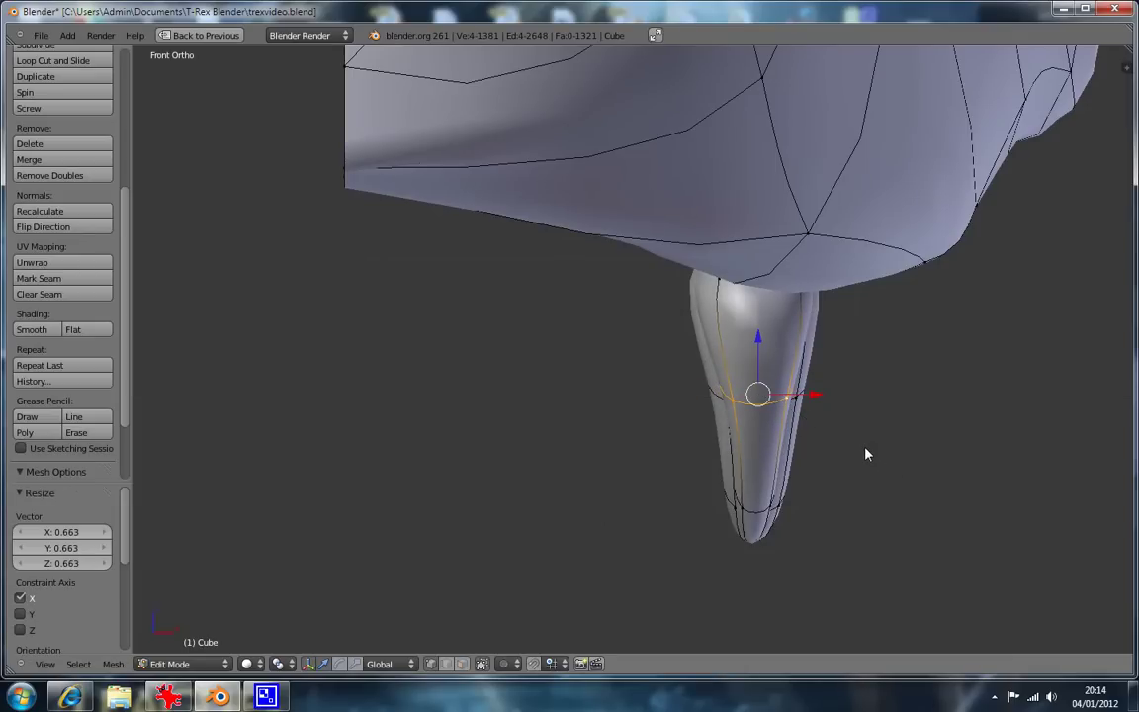
Switch to wireframe, clear the selection and select the tooth's top edge loop.
{"action": "key", "text": "z"}
{"action": "middle_click_drag", "start_coordinate": [913, 471], "coordinate": [802, 389]}
{"action": "key", "text": "a"}
{"action": "middle_click_drag", "start_coordinate": [813, 343], "coordinate": [803, 315]}
{"action": "right_click", "coordinate": [830, 339], "text": "alt"}
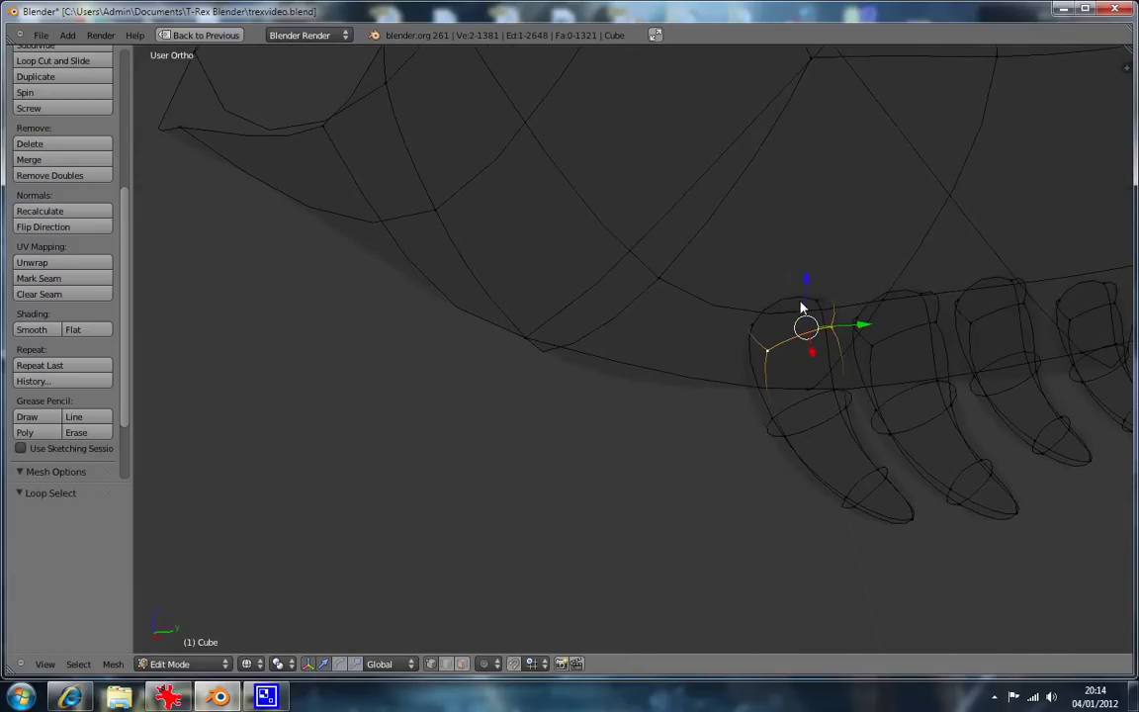
Narrow the tooth's top face along X to 0.737 in the front view.
{"action": "right_click", "coordinate": [797, 306], "text": "shift"}
{"action": "key", "text": "KP_1"}
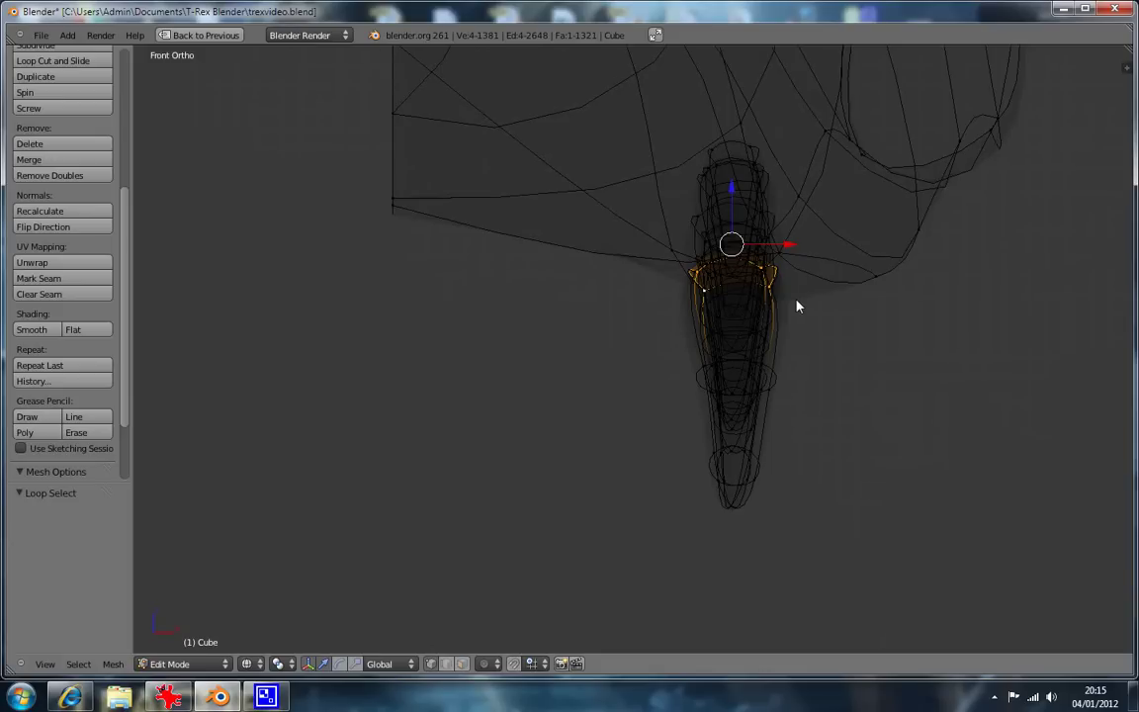
{"action": "key", "text": "s"}
{"action": "key", "text": "x"}
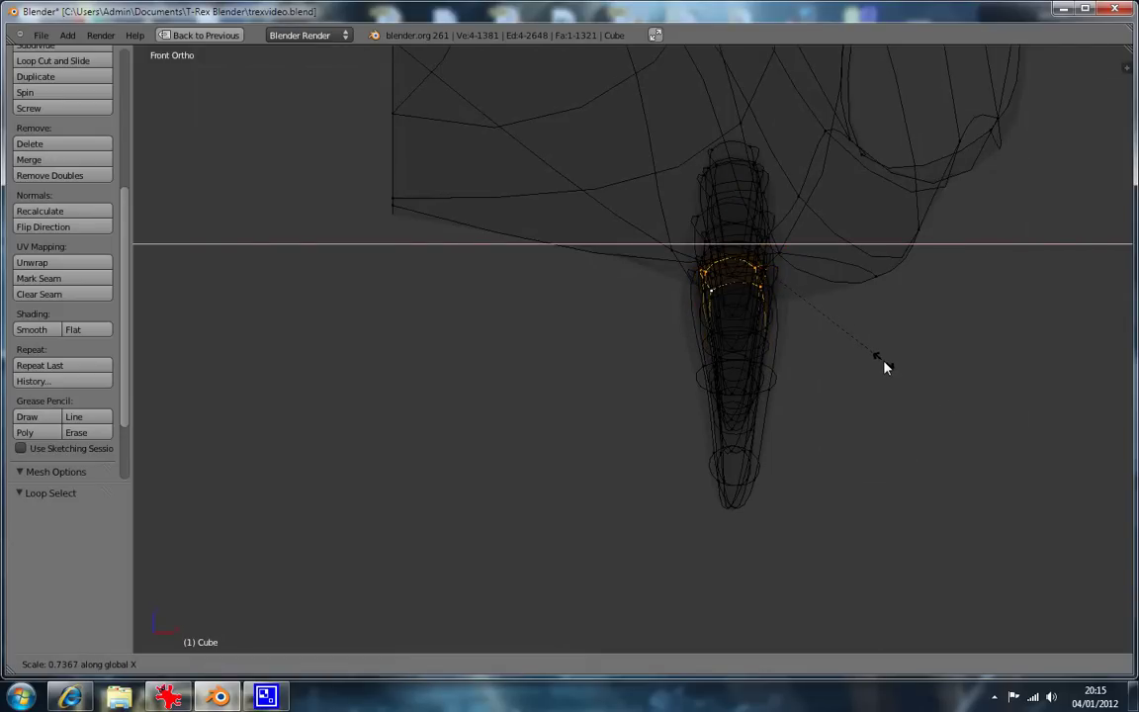
{"action": "left_click", "coordinate": [886, 368]}
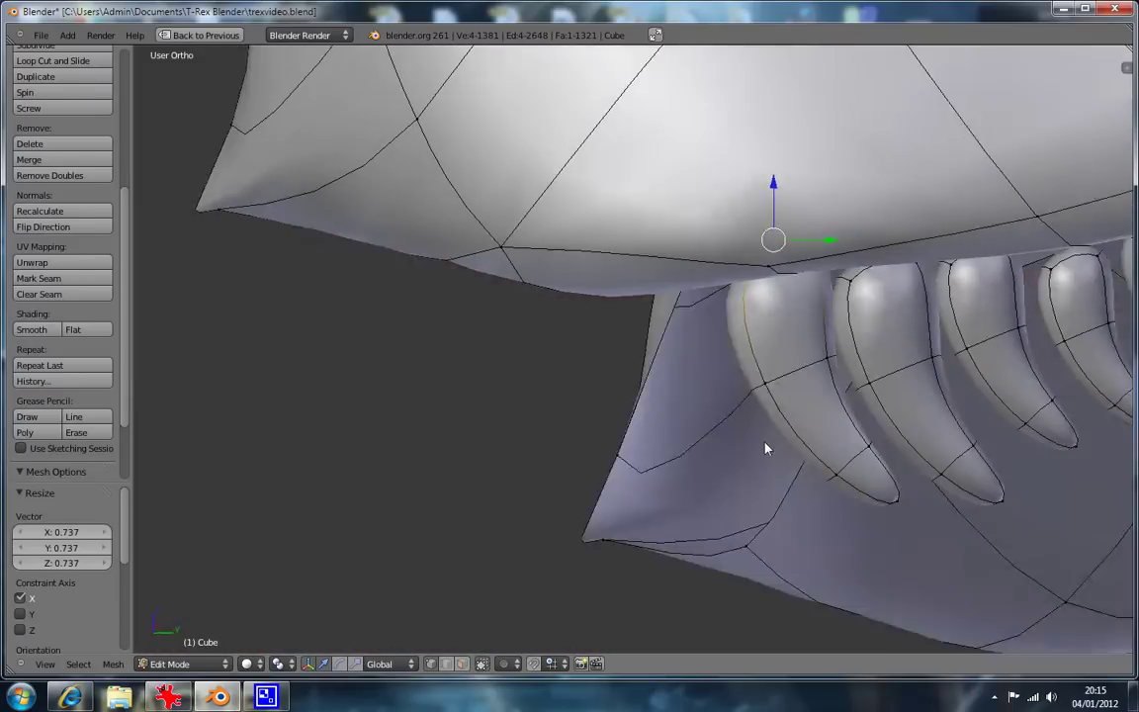
In the side wireframe view over the reference, start extruding the tooth's top rim.
{"action": "middle_click_drag", "start_coordinate": [766, 448], "coordinate": [792, 450]}
{"action": "key", "text": "KP_3"}
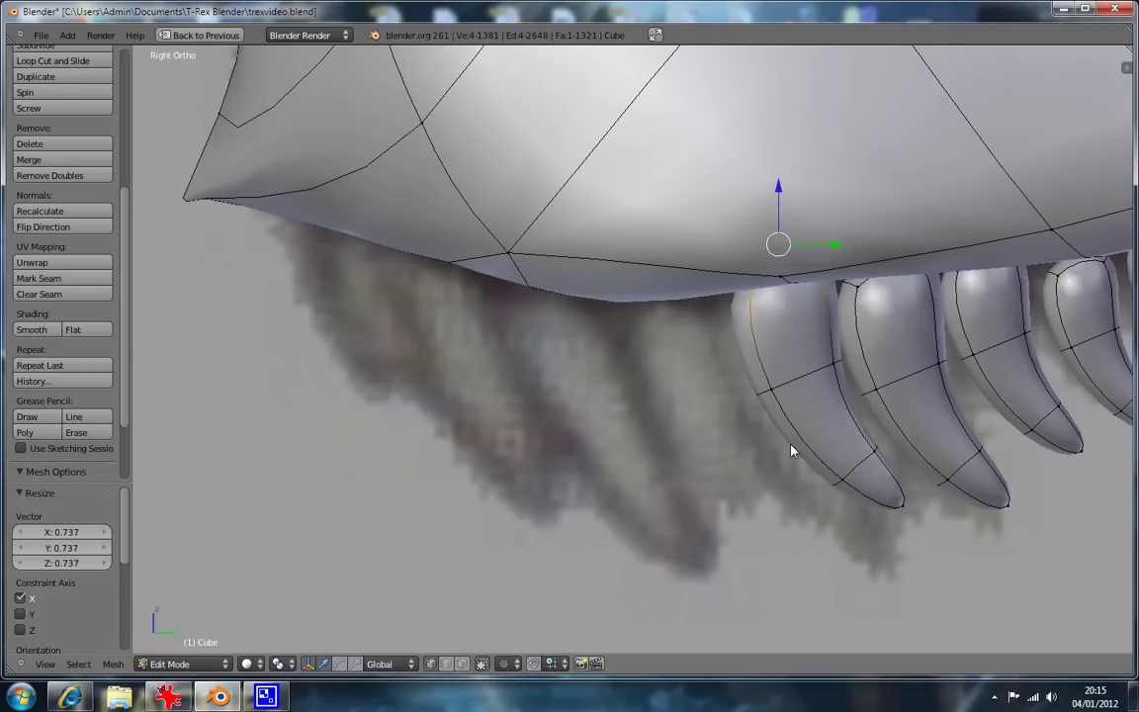
{"action": "key", "text": "z"}
{"action": "key", "text": "e"}
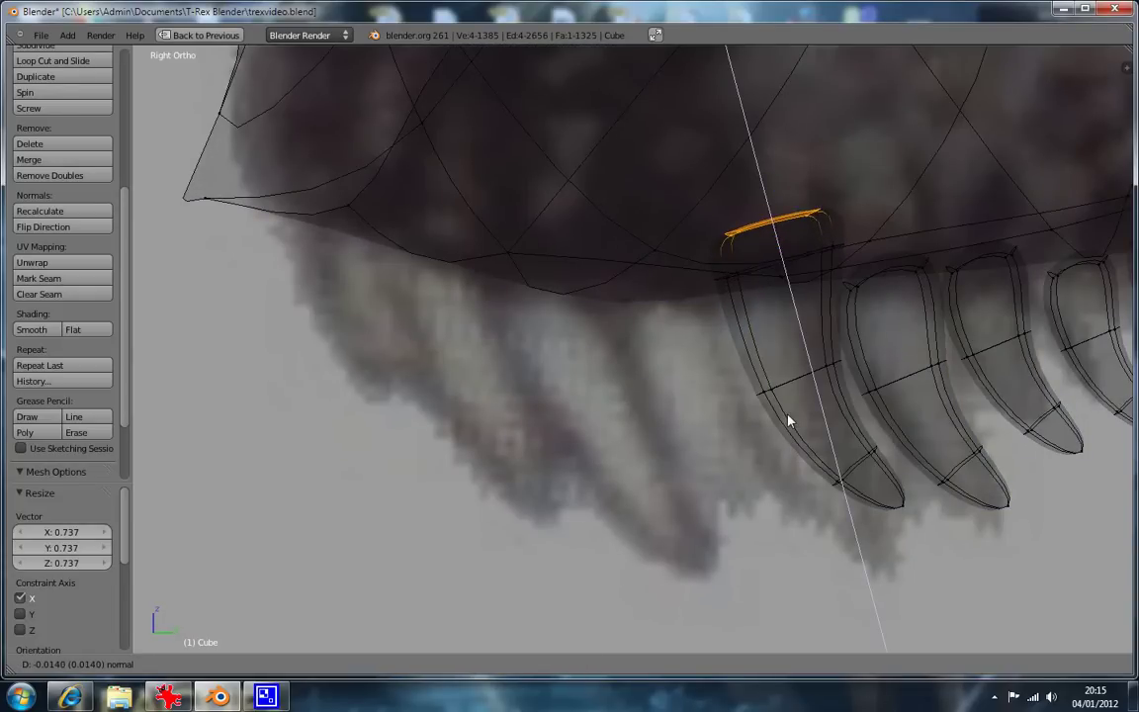
Finish extruding the tooth's top into the jaw and select the whole tooth.
{"action": "left_click", "coordinate": [788, 406]}
{"action": "key", "text": "z"}
{"action": "middle_click_drag", "start_coordinate": [694, 496], "coordinate": [802, 403]}
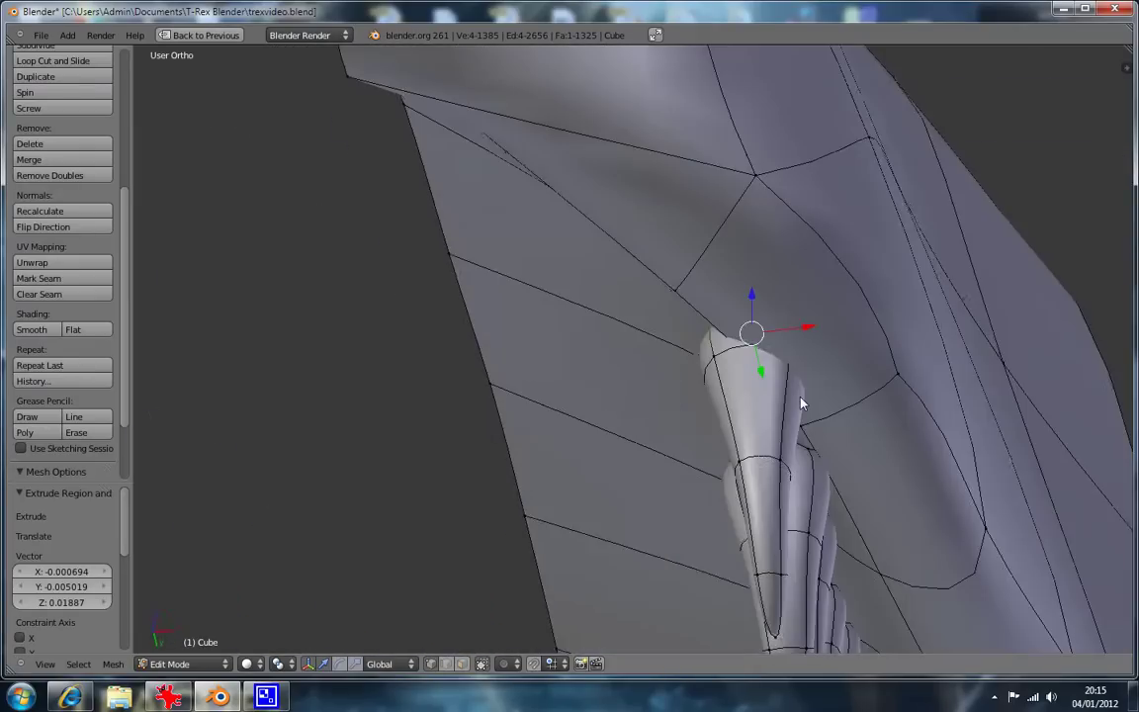
{"action": "right_click", "coordinate": [784, 407], "text": "alt"}
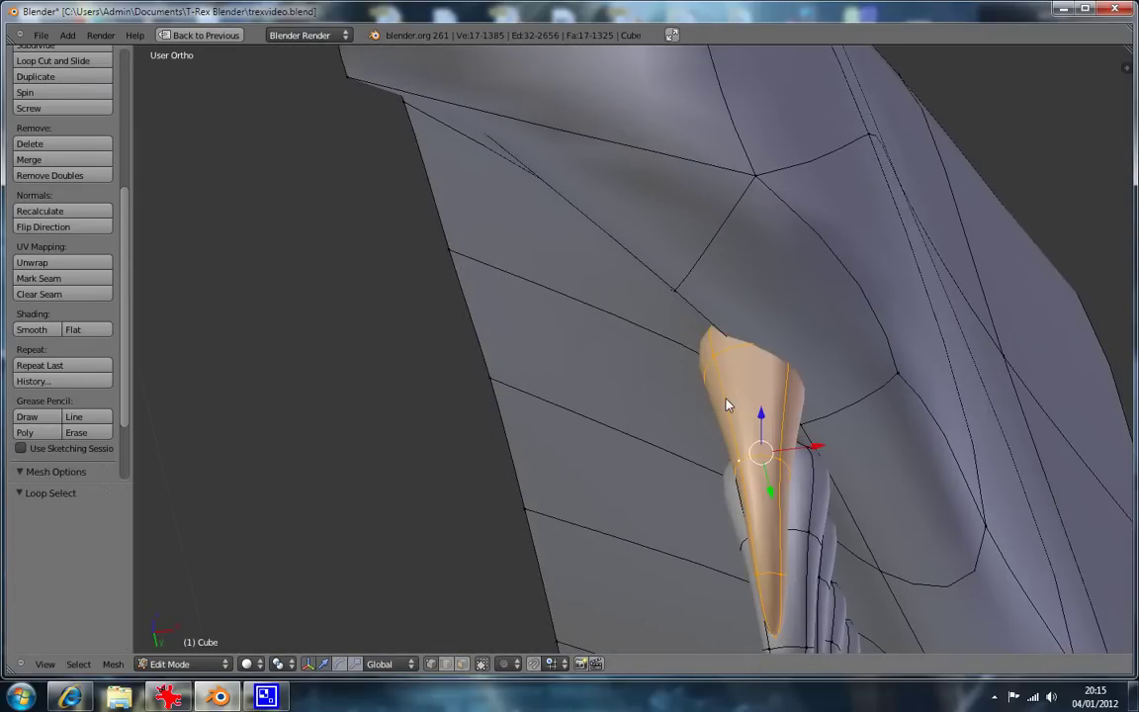
{"action": "key", "text": "KP_3"}
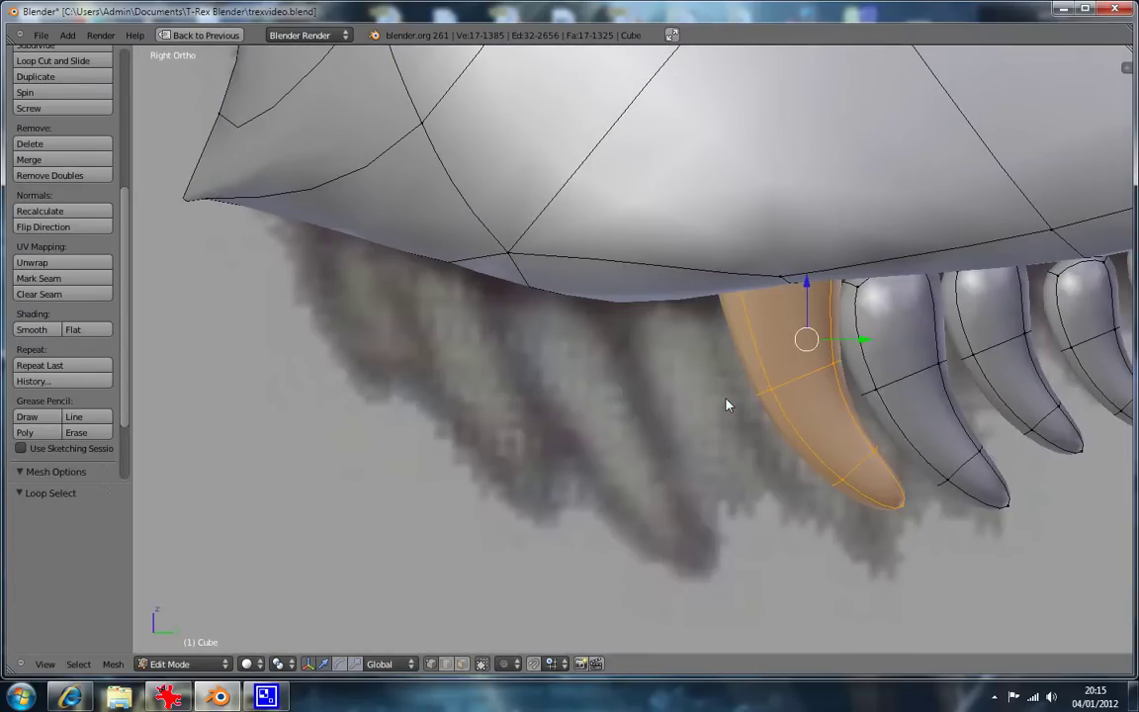
Shift the tooth 0.041 along X and tilt it −7.191° to follow the jaw.
{"action": "key", "text": "ctrl+KP_7"}
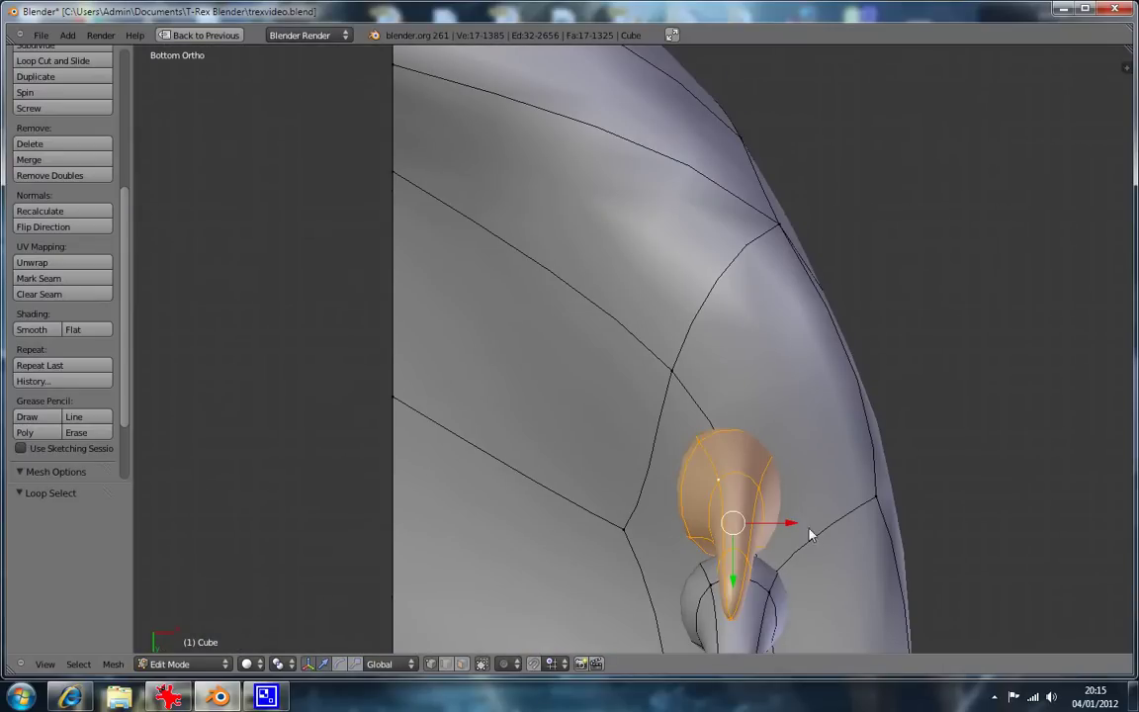
{"action": "left_click_drag", "start_coordinate": [797, 529], "coordinate": [890, 532]}
{"action": "key", "text": "r"}
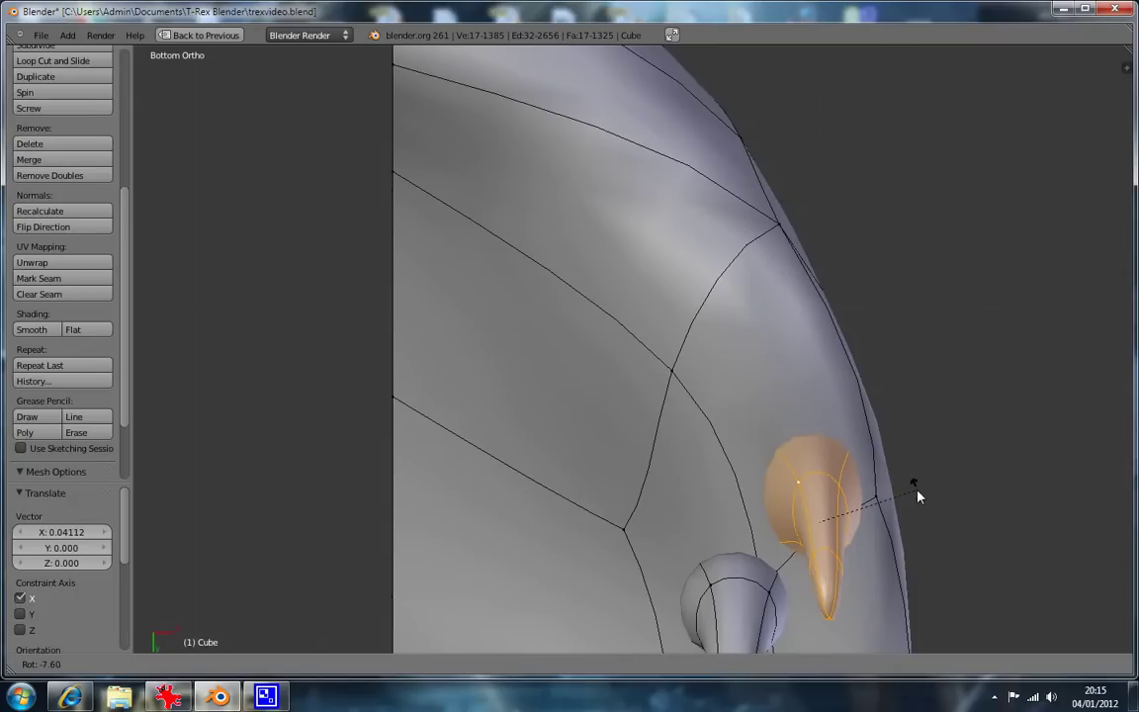
{"action": "left_click", "coordinate": [916, 492]}
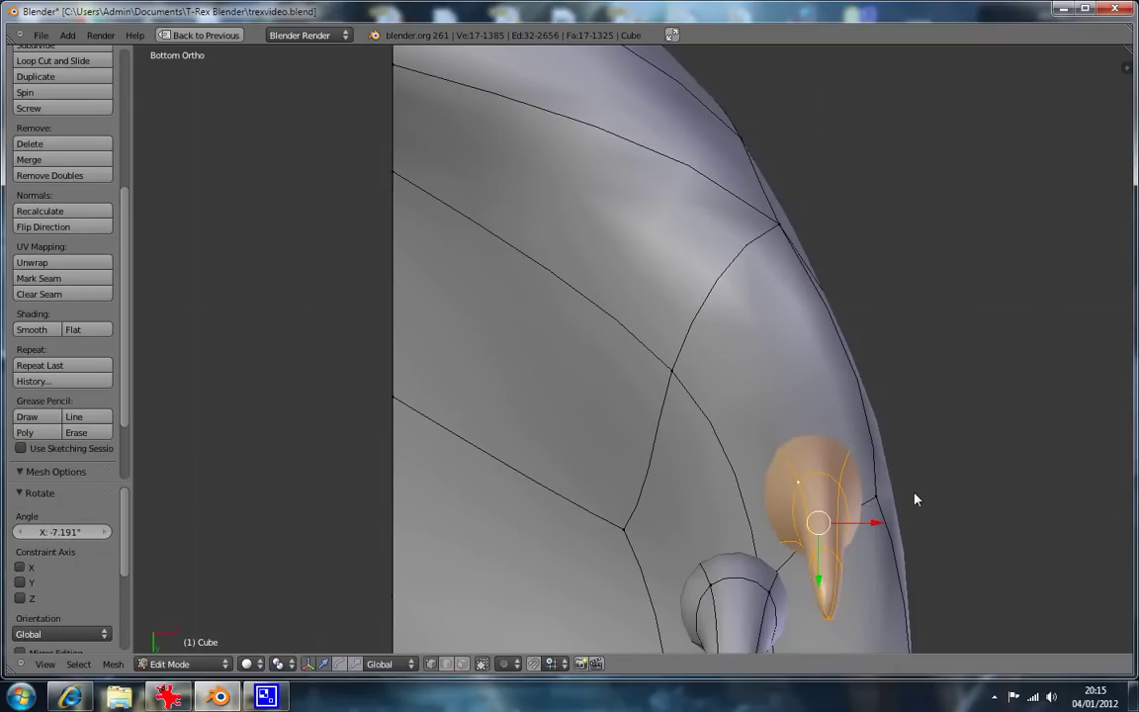
{"action": "key", "text": "KP_3"}
{"action": "key", "text": "z"}
{"action": "left_click", "coordinate": [694, 225]}
Delete the tooth's extruded top vertices and fill the open rim loop with a new face.
{"action": "key", "text": "a"}
{"action": "key", "text": "b"}
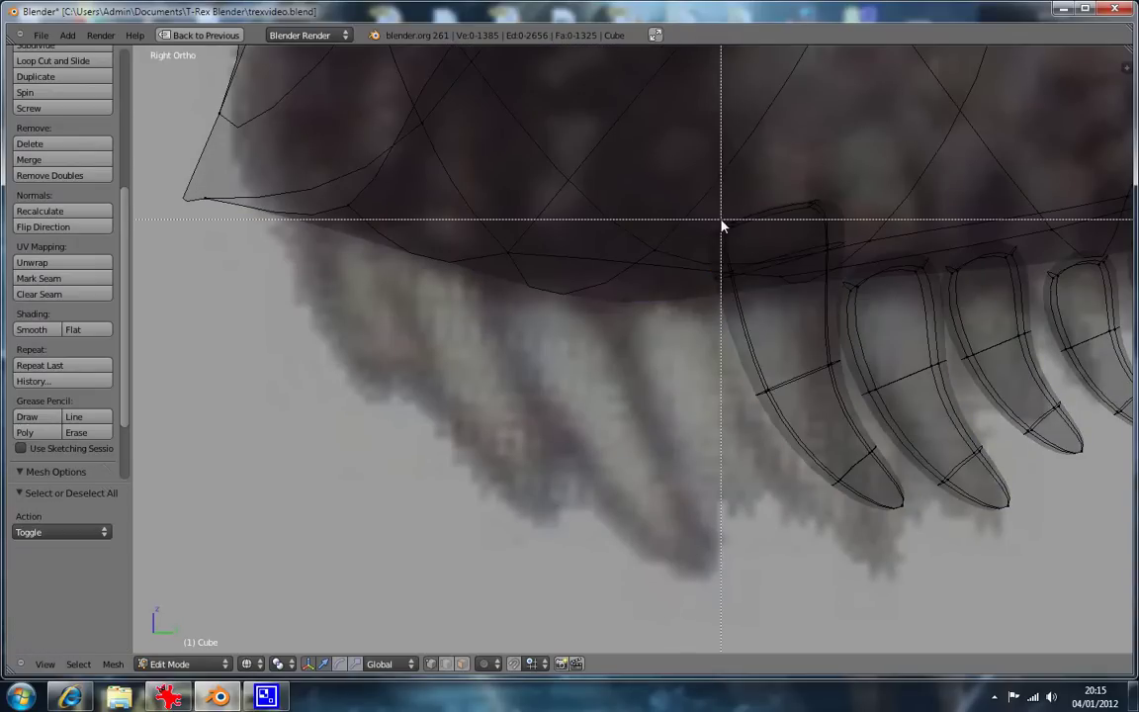
{"action": "left_click_drag", "start_coordinate": [796, 207], "coordinate": [837, 229]}
{"action": "key", "text": "x"}
{"action": "left_click", "coordinate": [837, 226]}
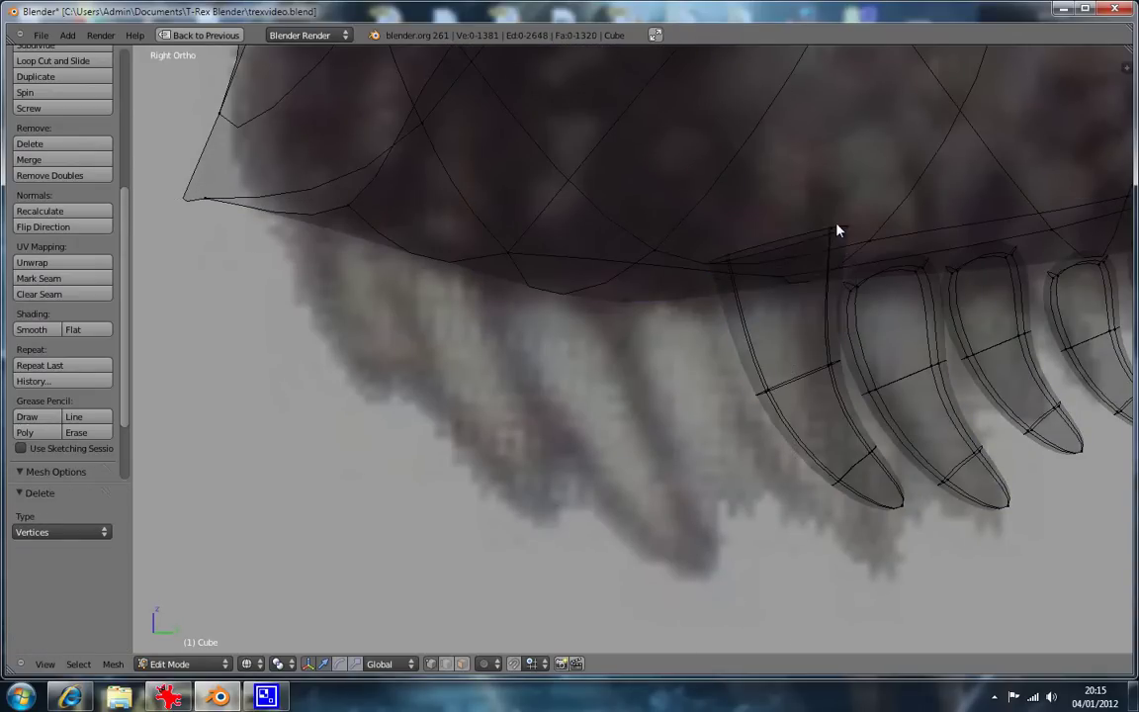
{"action": "middle_click_drag", "start_coordinate": [826, 254], "coordinate": [851, 338]}
{"action": "right_click", "coordinate": [853, 349]}
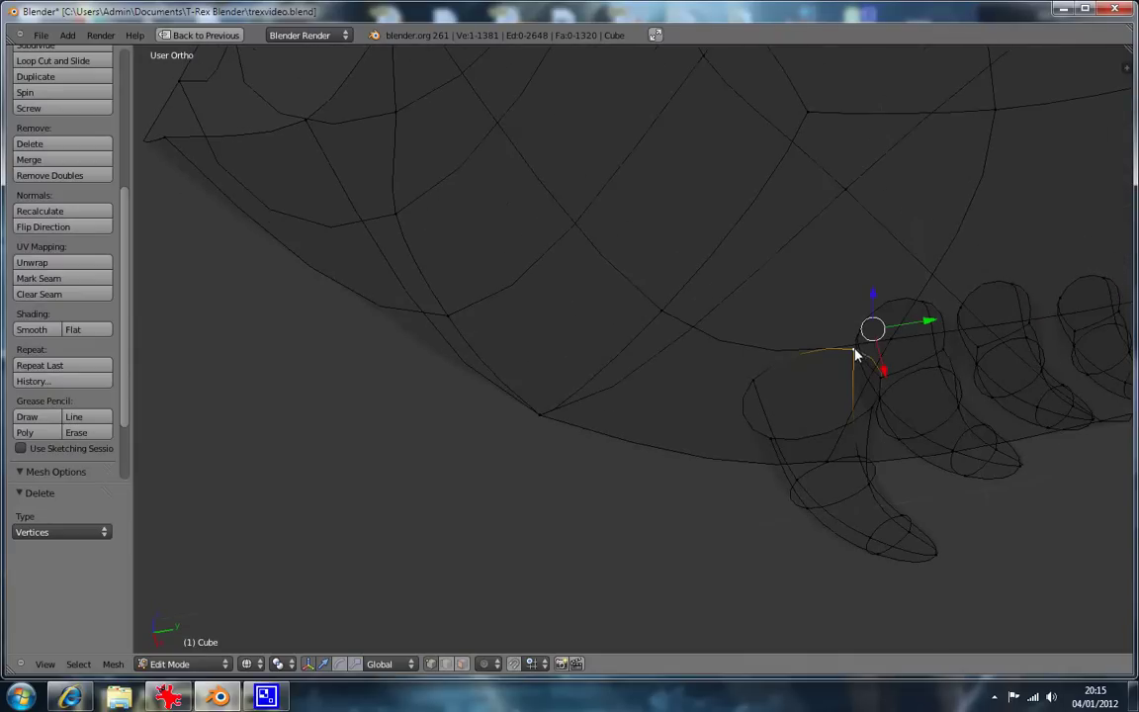
{"action": "right_click", "coordinate": [781, 435], "text": "alt"}
{"action": "key", "text": "f"}
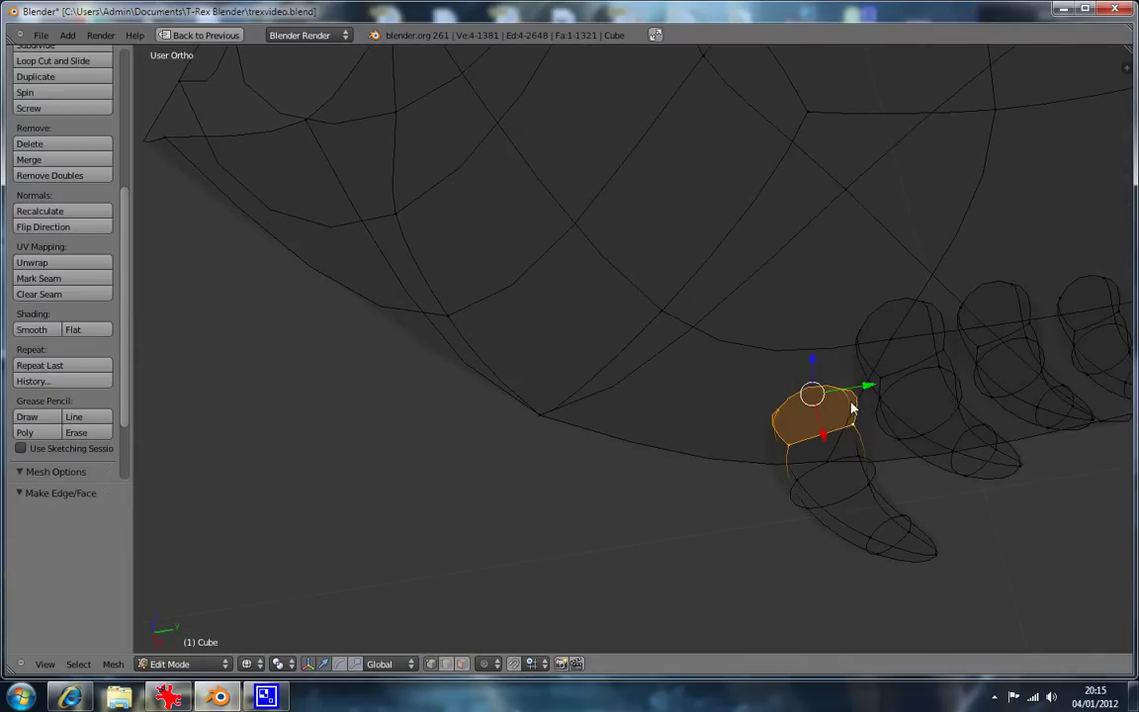
Flatten the tooth's new top face by moving its loop in side wireframe view.
{"action": "key", "text": "KP_3"}
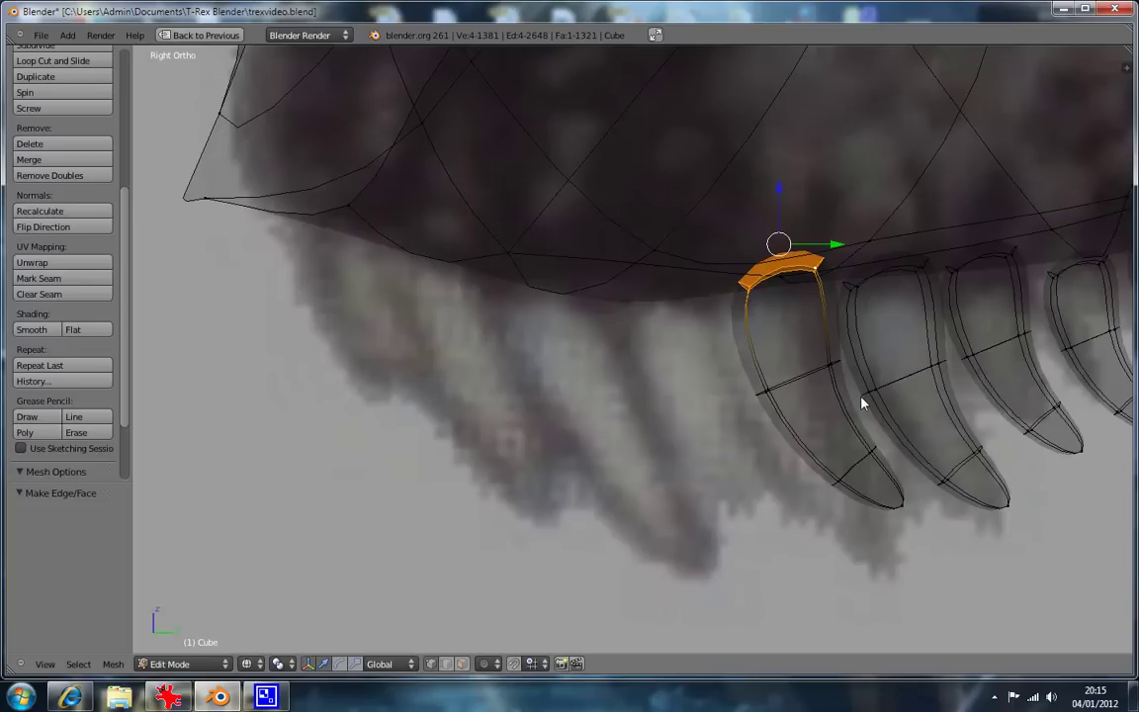
{"action": "key", "text": "z"}
{"action": "middle_click_drag", "start_coordinate": [777, 533], "coordinate": [807, 455]}
{"action": "key", "text": "KP_1"}
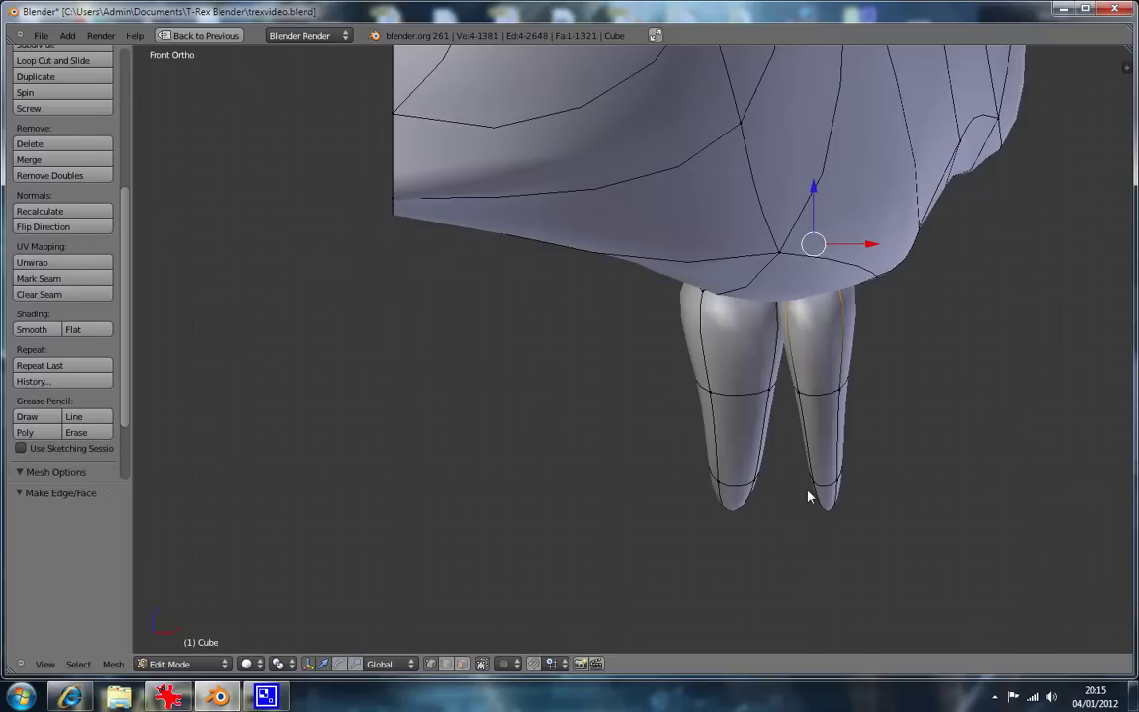
{"action": "key", "text": "KP_3"}
{"action": "key", "text": "z"}
{"action": "key", "text": "g"}
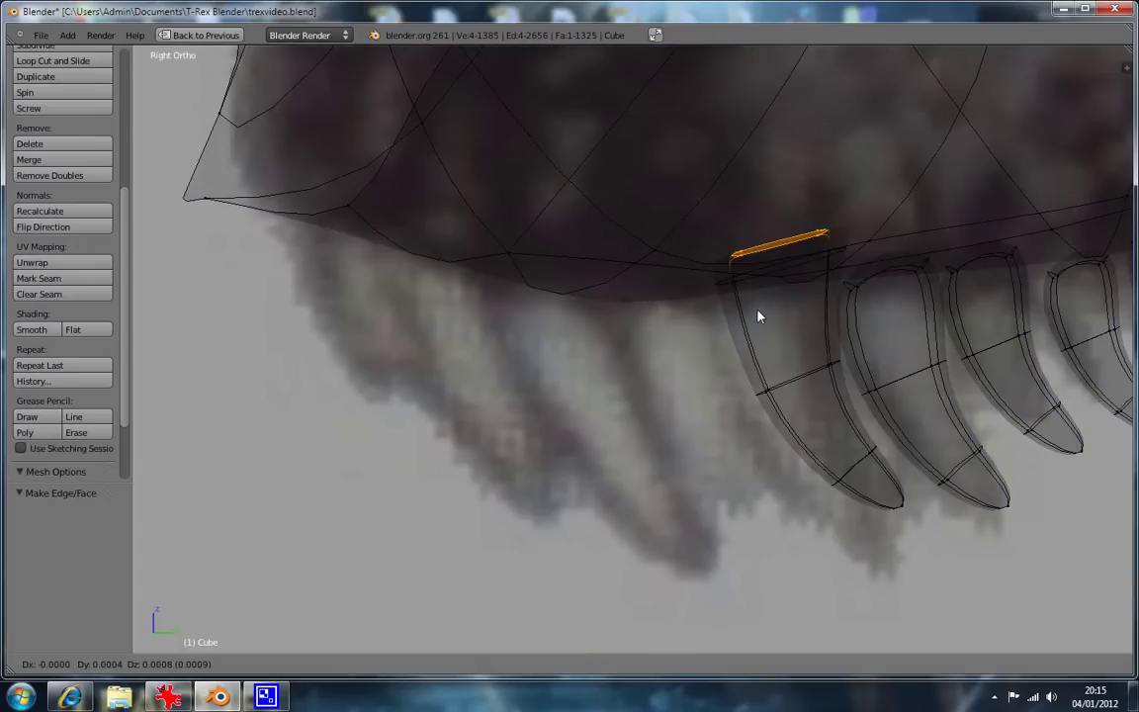
{"action": "left_click", "coordinate": [760, 322]}
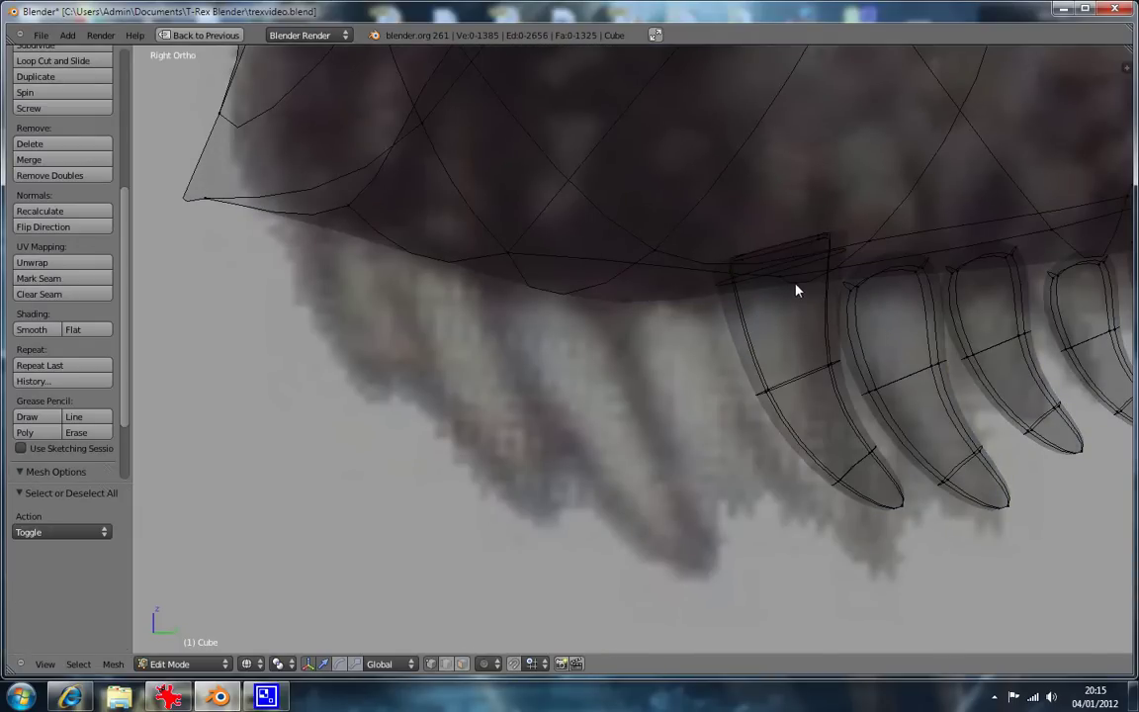
{"action": "key", "text": "a"}
{"action": "key", "text": "z"}
From below, tilt the whole tooth a further −4.748° and shift it slightly along X.
{"action": "middle_click_drag", "start_coordinate": [735, 414], "coordinate": [756, 250]}
{"action": "key", "text": "KP_3"}
{"action": "key", "text": "KP_1"}
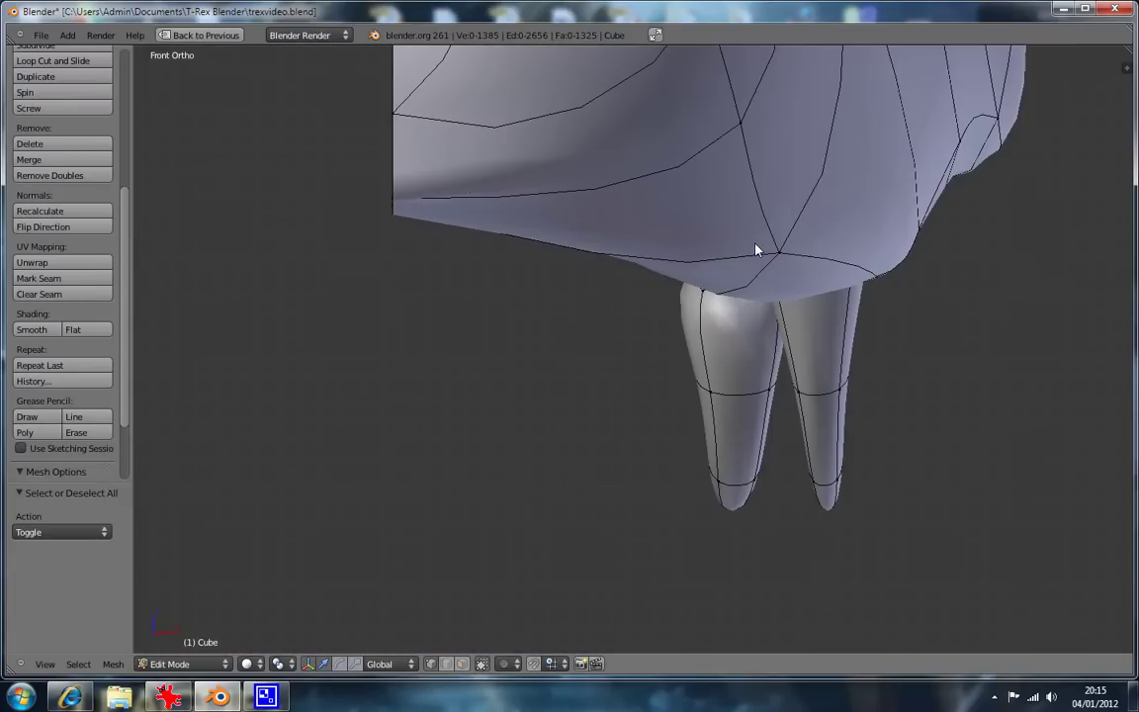
{"action": "key", "text": "ctrl+KP_7"}
{"action": "middle_click_drag", "start_coordinate": [794, 431], "coordinate": [775, 401], "text": "shift"}
{"action": "right_click", "coordinate": [777, 407], "text": "alt"}
{"action": "right_click", "coordinate": [806, 425], "text": "alt+shift"}
{"action": "key", "text": "r"}
{"action": "left_click", "coordinate": [838, 413]}
{"action": "key", "text": "g"}
{"action": "key", "text": "x"}
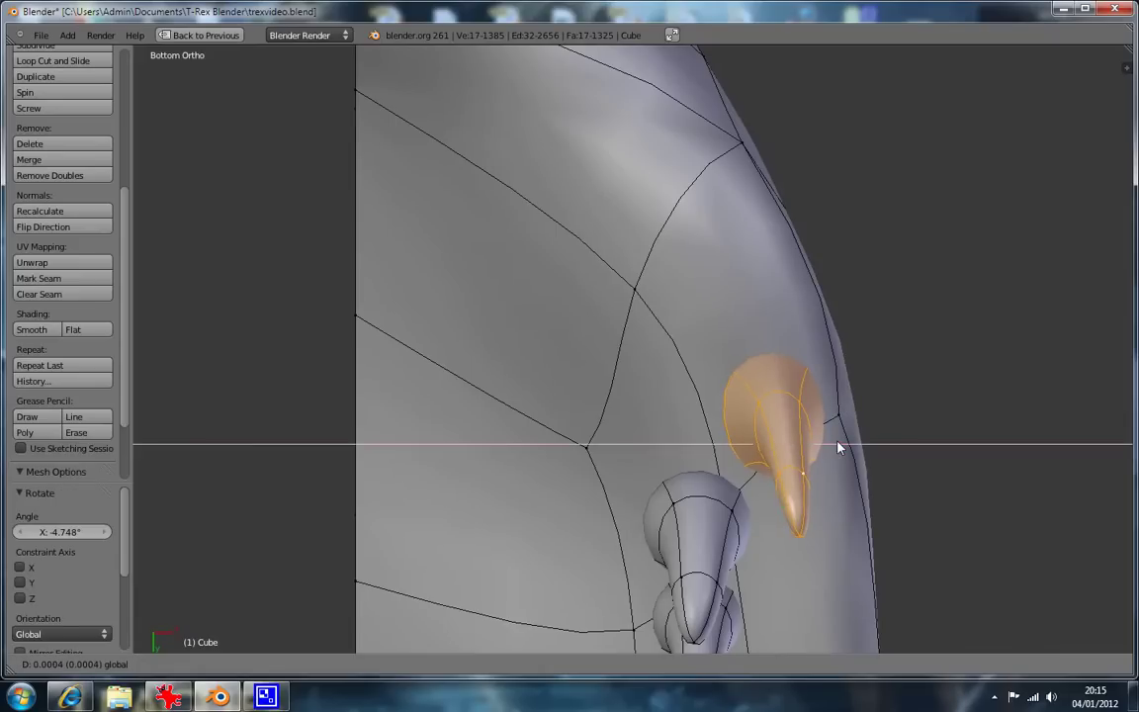
{"action": "left_click", "coordinate": [838, 448]}
Hide the finished tooth and narrow the next tooth's tip loop to 0.651 along X.
{"action": "key", "text": "h"}
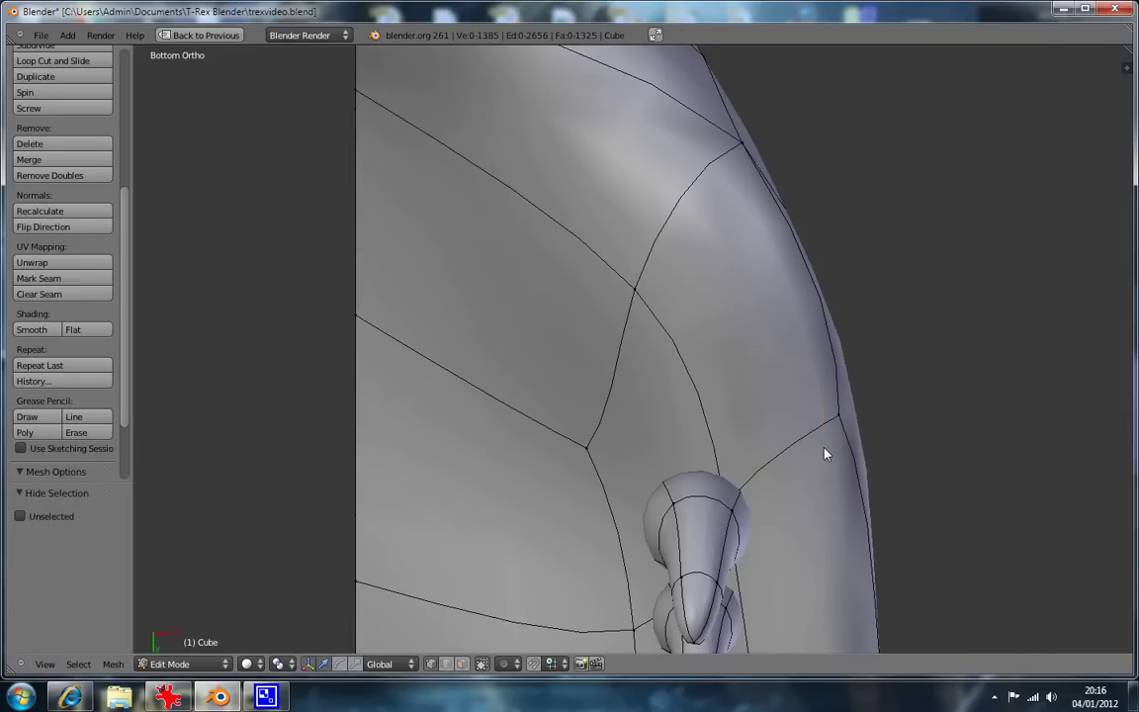
{"action": "key", "text": "KP_1"}
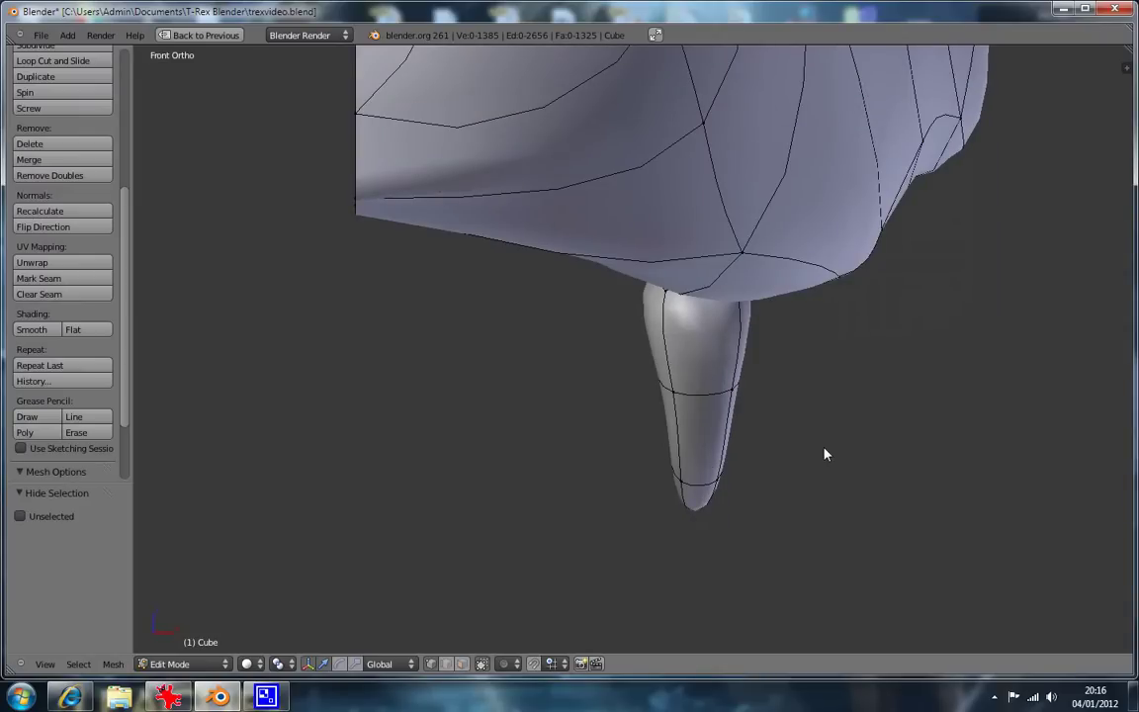
{"action": "right_click", "coordinate": [695, 483], "text": "alt"}
{"action": "key", "text": "s"}
{"action": "key", "text": "x"}
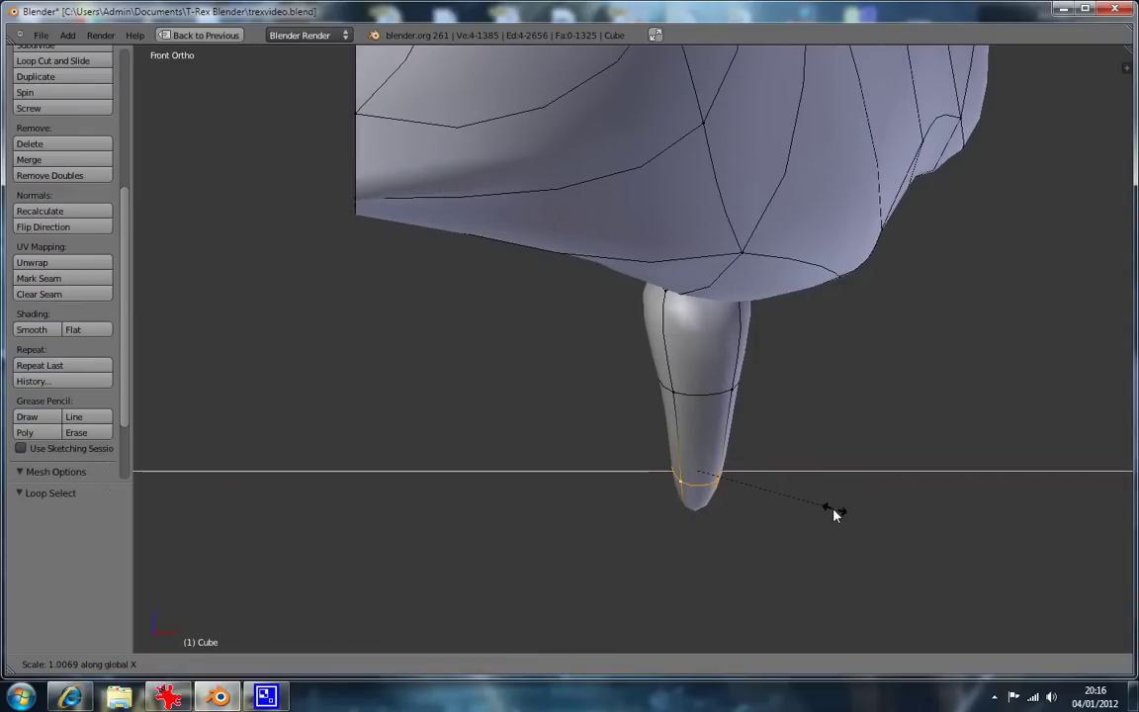
{"action": "left_click", "coordinate": [789, 497]}
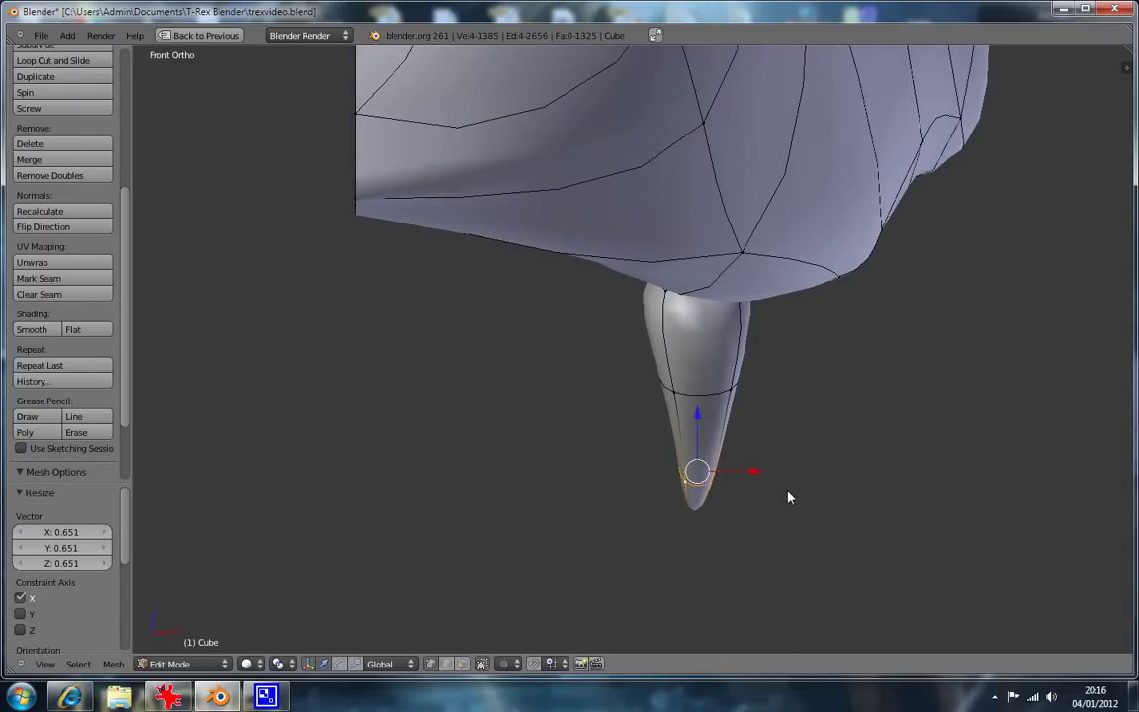
Narrow the tooth's middle loop to 0.674 along X and box-select its top vertices.
{"action": "right_click", "coordinate": [717, 408], "text": "alt"}
{"action": "key", "text": "s"}
{"action": "key", "text": "x"}
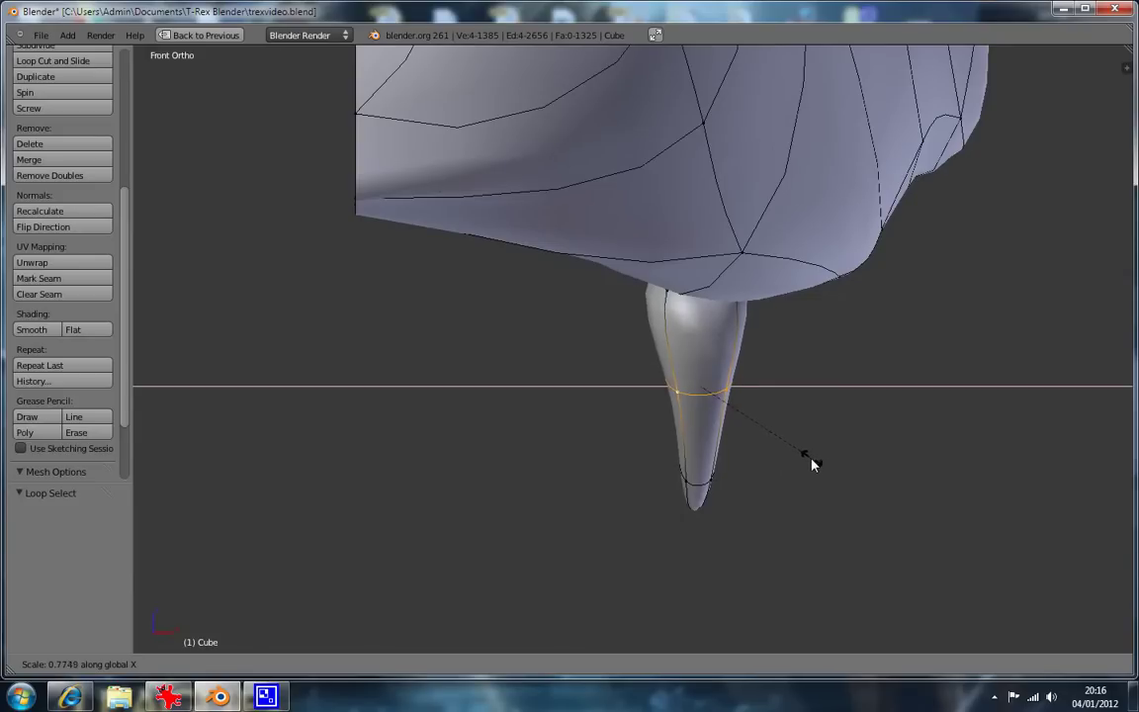
{"action": "left_click", "coordinate": [801, 454]}
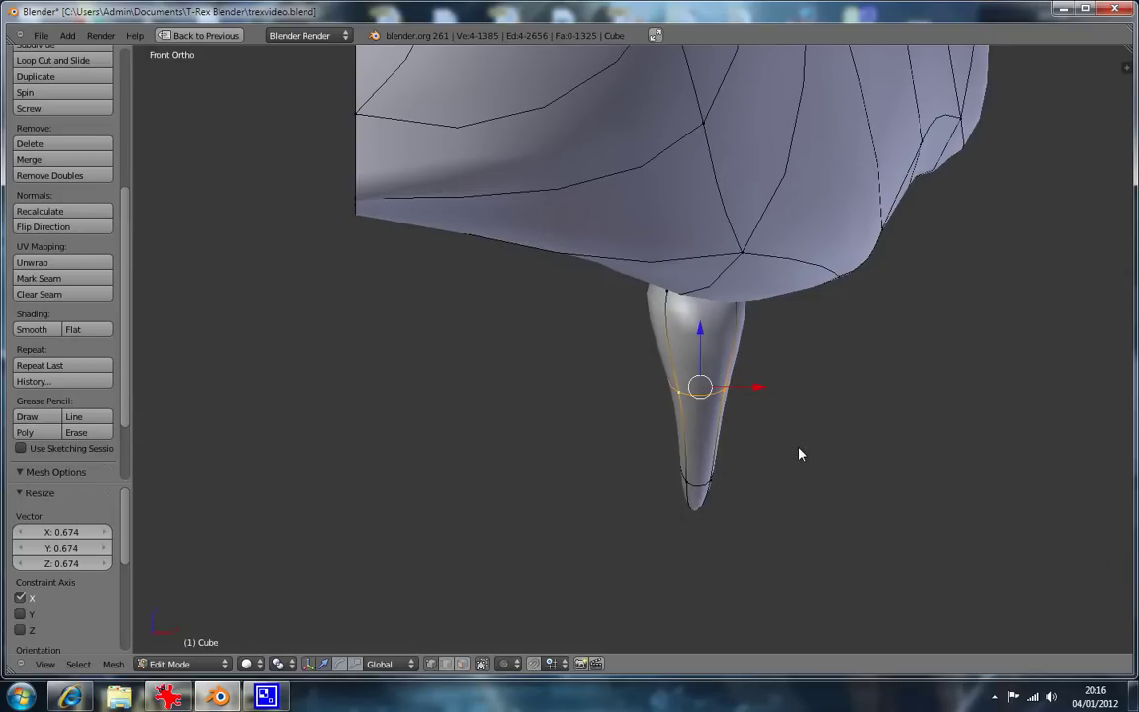
{"action": "key", "text": "KP_3"}
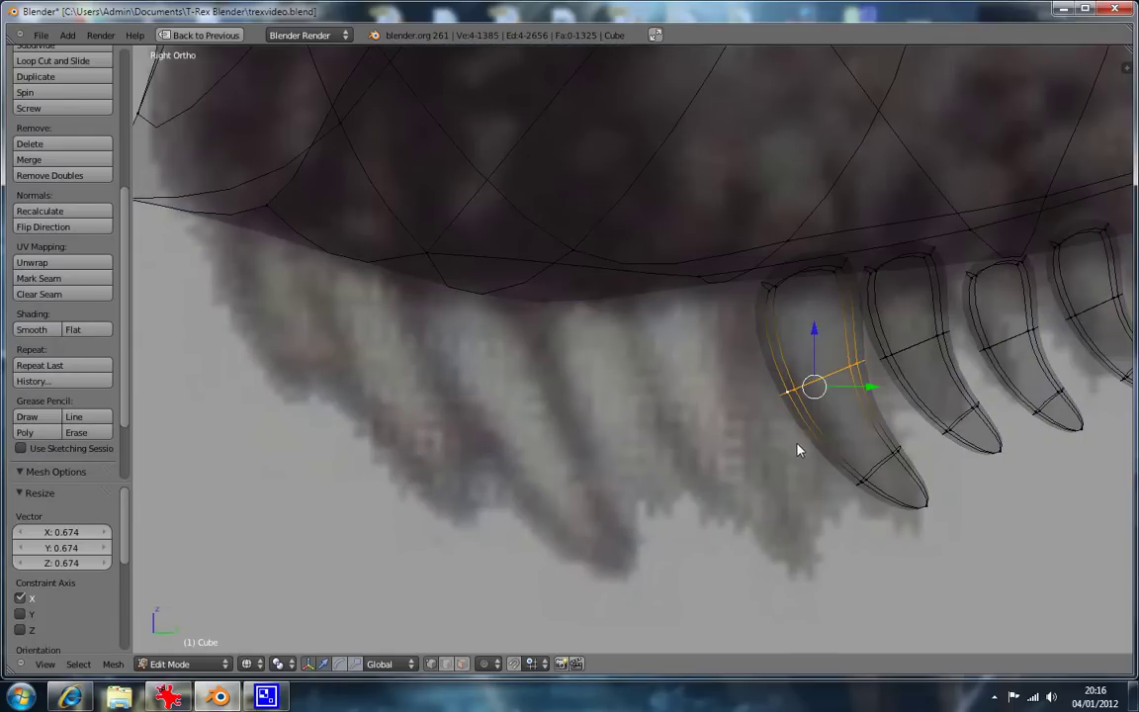
{"action": "key", "text": "a"}
{"action": "key", "text": "b"}
{"action": "left_click_drag", "start_coordinate": [756, 287], "coordinate": [846, 280]}
Extrude the front tooth's top edge up into the jaw and narrow the new ring along X.
{"action": "key", "text": "b"}
{"action": "key", "text": "g"}
{"action": "key", "text": "z"}
{"action": "key", "text": "z"}
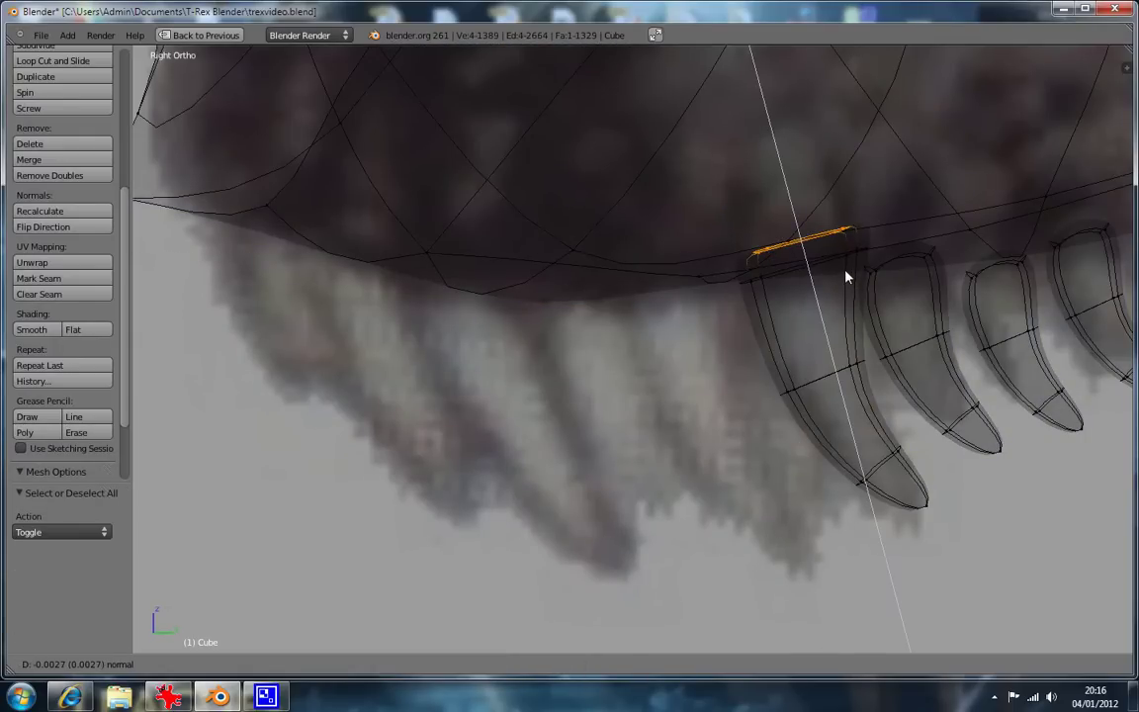
{"action": "left_click", "coordinate": [843, 270]}
{"action": "key", "text": "KP_1"}
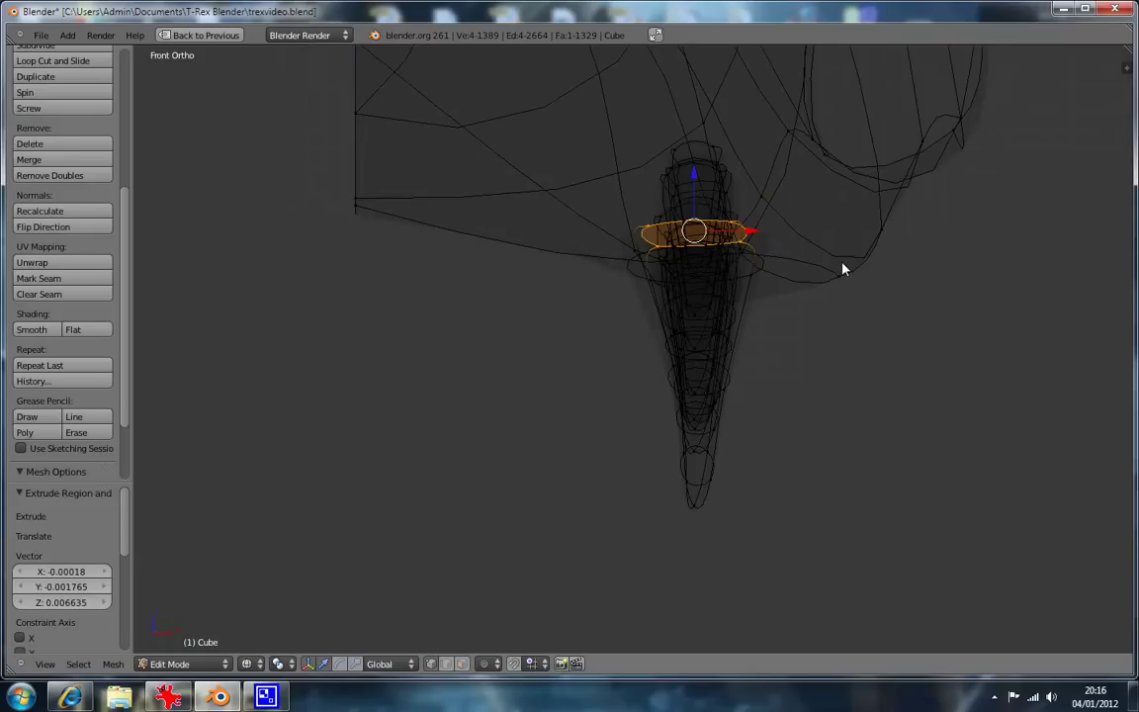
{"action": "key", "text": "s"}
{"action": "key", "text": "x"}
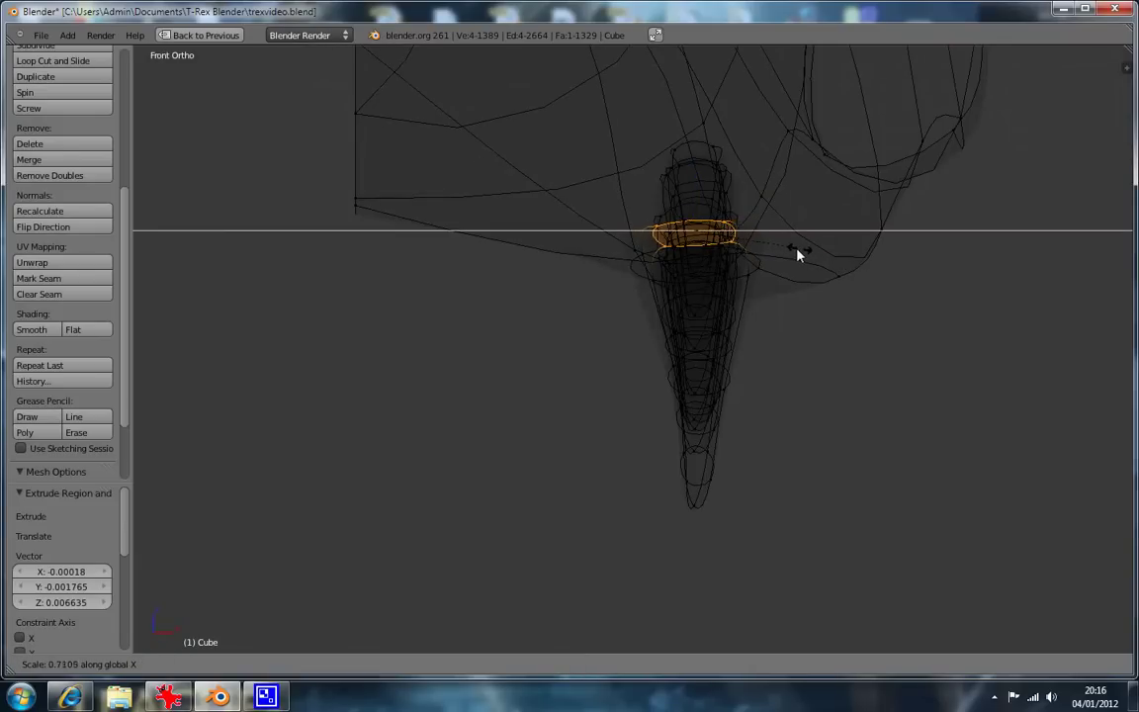
{"action": "left_click", "coordinate": [779, 250]}
Narrow the ring near the tooth's top to 0.700 along X.
{"action": "right_click", "coordinate": [748, 280], "text": "alt"}
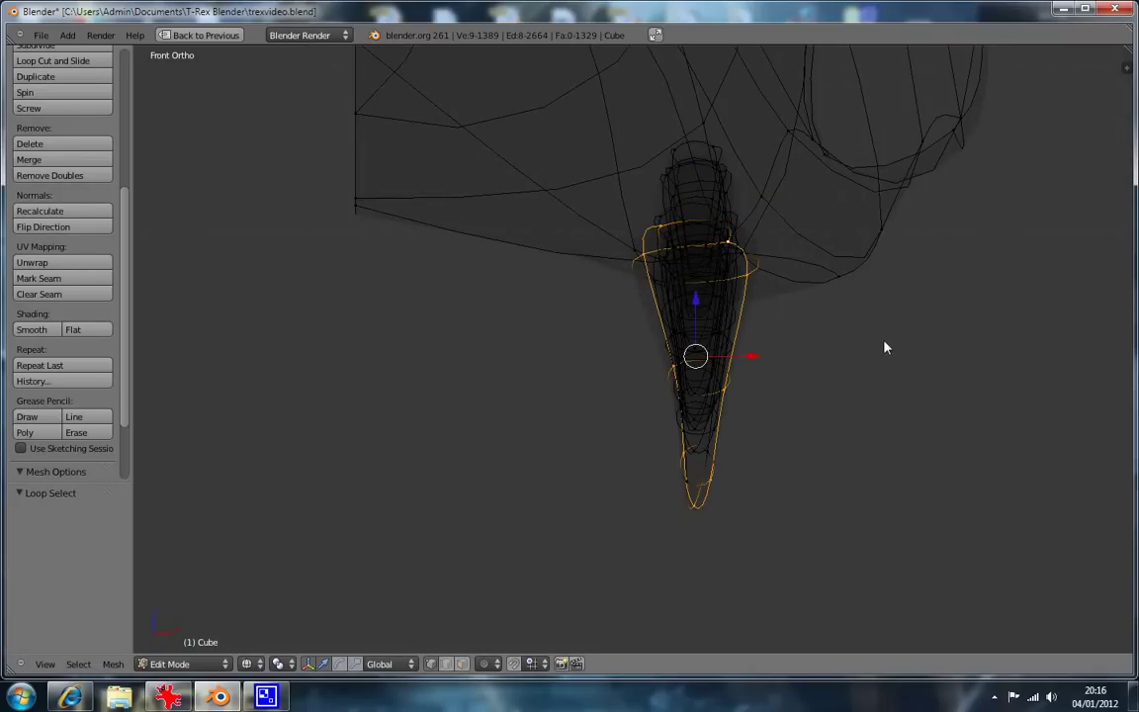
{"action": "right_click", "coordinate": [642, 282], "text": "alt"}
{"action": "key", "text": "s"}
{"action": "key", "text": "x"}
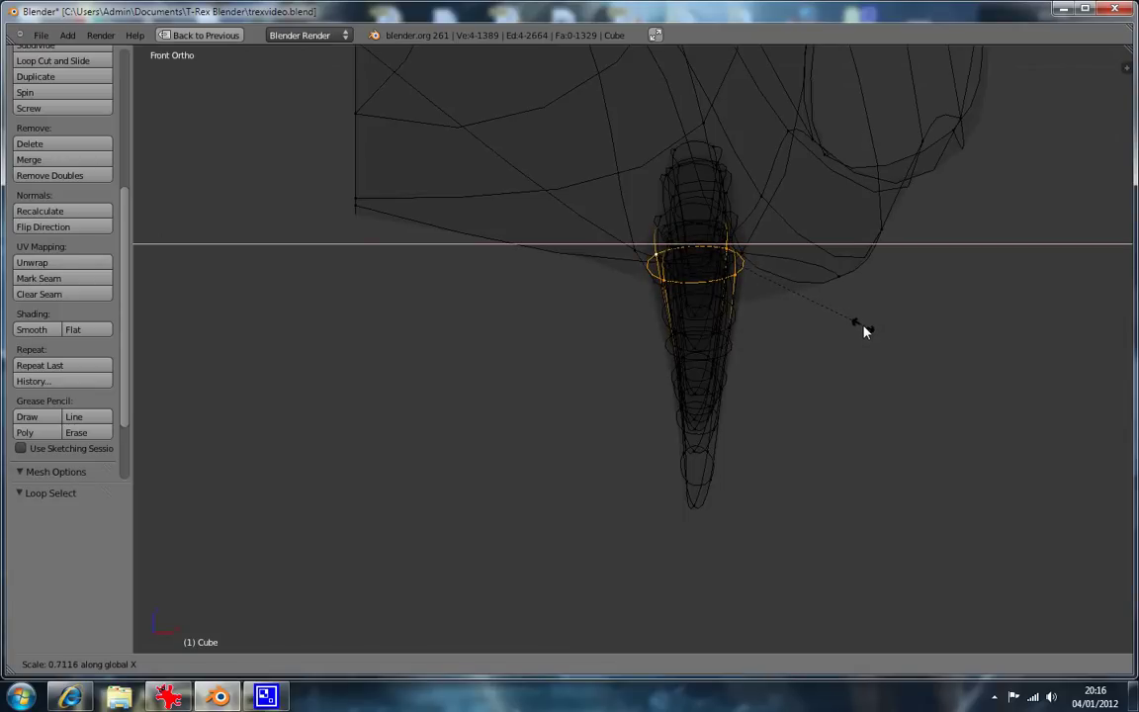
{"action": "left_click", "coordinate": [862, 331]}
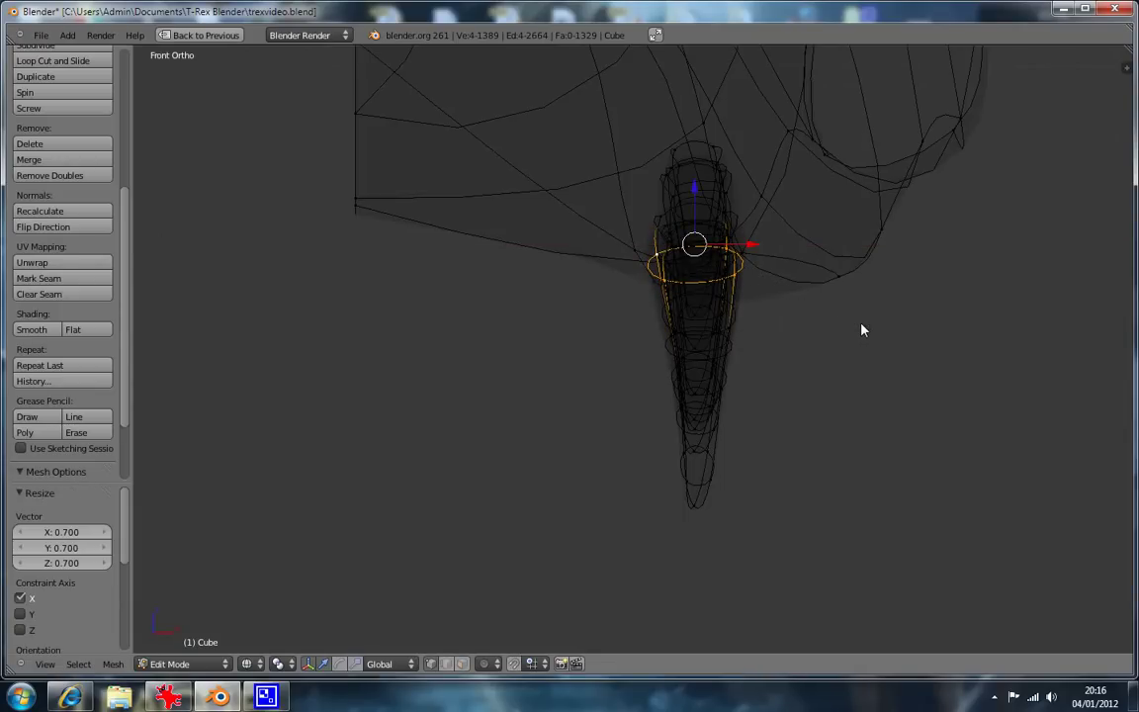
{"action": "key", "text": "KP_3"}
{"action": "key", "text": "z"}
{"action": "middle_click_drag", "start_coordinate": [899, 482], "coordinate": [695, 414]}
{"action": "scroll", "coordinate": [696, 411], "scroll_direction": "up", "scroll_amount": 2}
{"action": "key", "text": "ctrl+KP_7"}
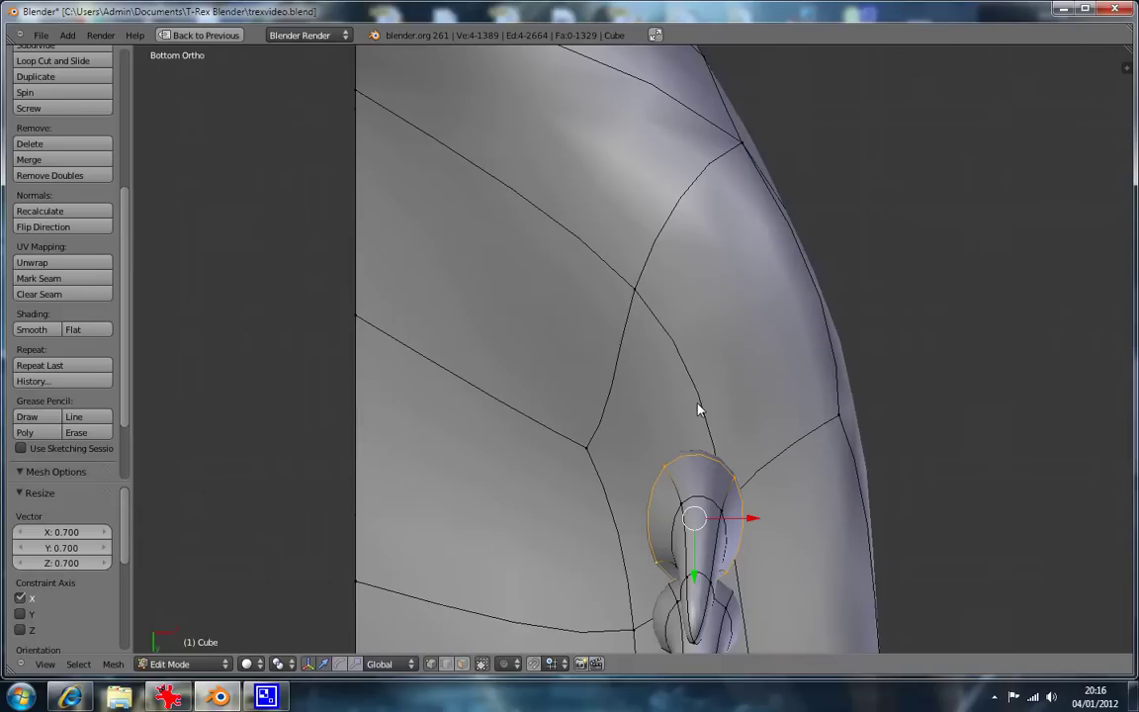
Shift the whole tooth 0.0533 along X, rotate it −9.691° to follow the jaw, and hide it.
{"action": "right_click", "coordinate": [681, 497], "text": "alt"}
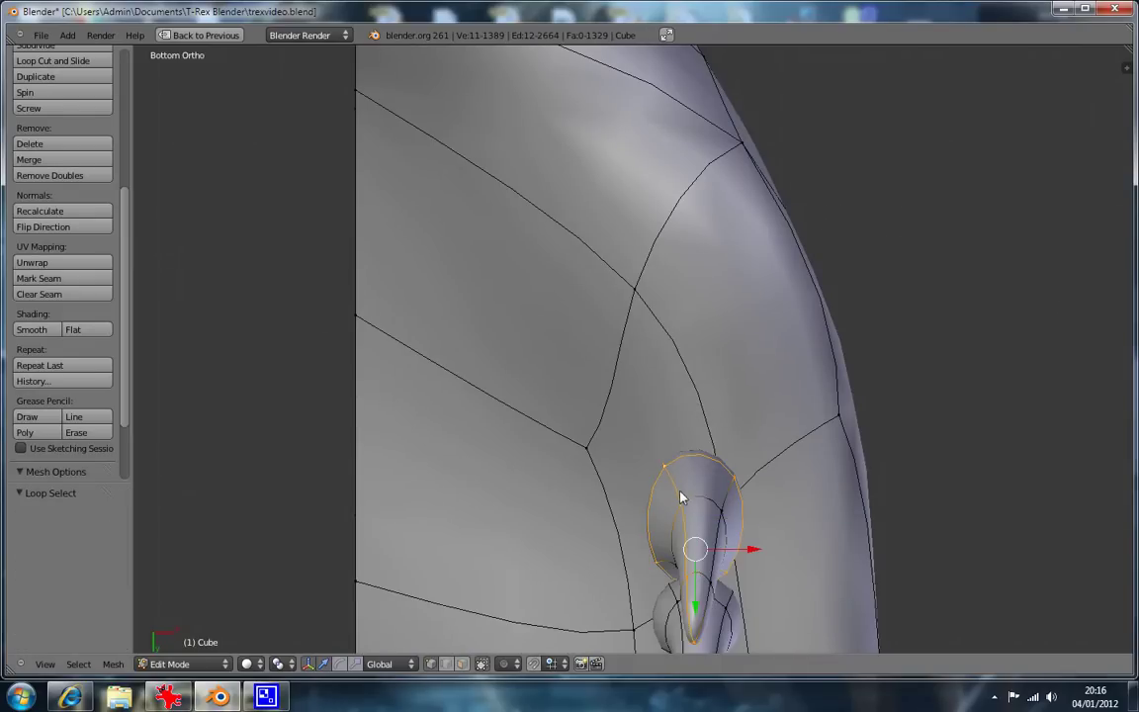
{"action": "key", "text": "ctrl+l"}
{"action": "left_click_drag", "start_coordinate": [752, 549], "coordinate": [875, 537]}
{"action": "left_click", "coordinate": [874, 537]}
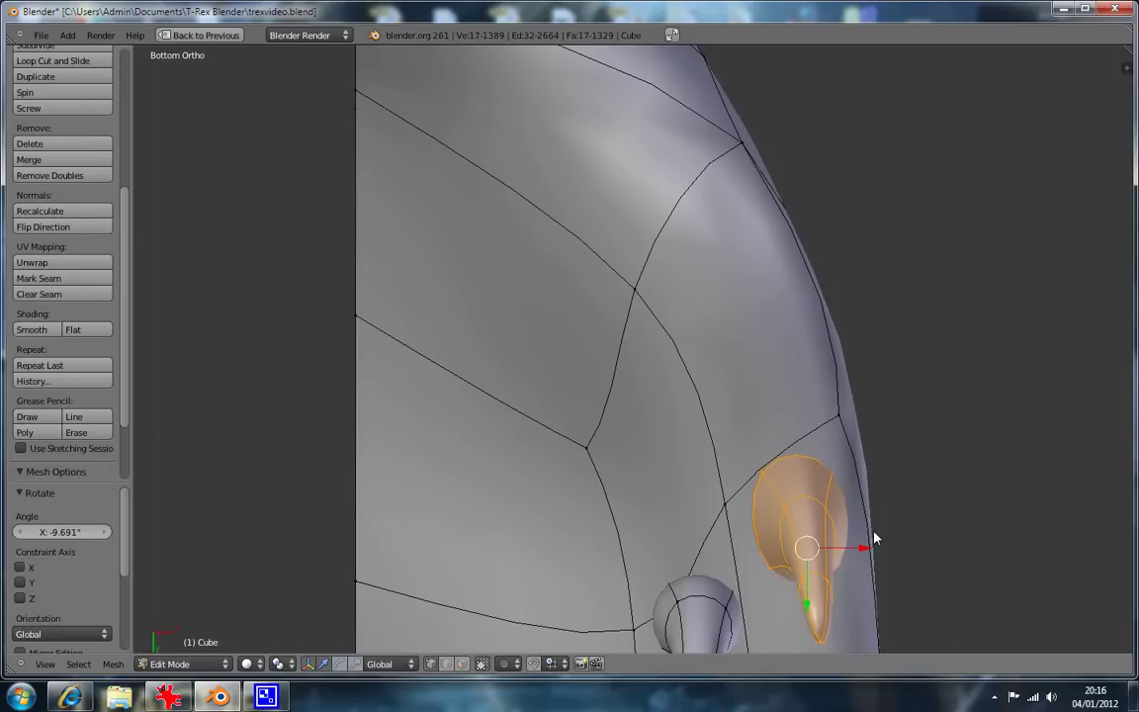
{"action": "key", "text": "g"}
{"action": "key", "text": "x"}
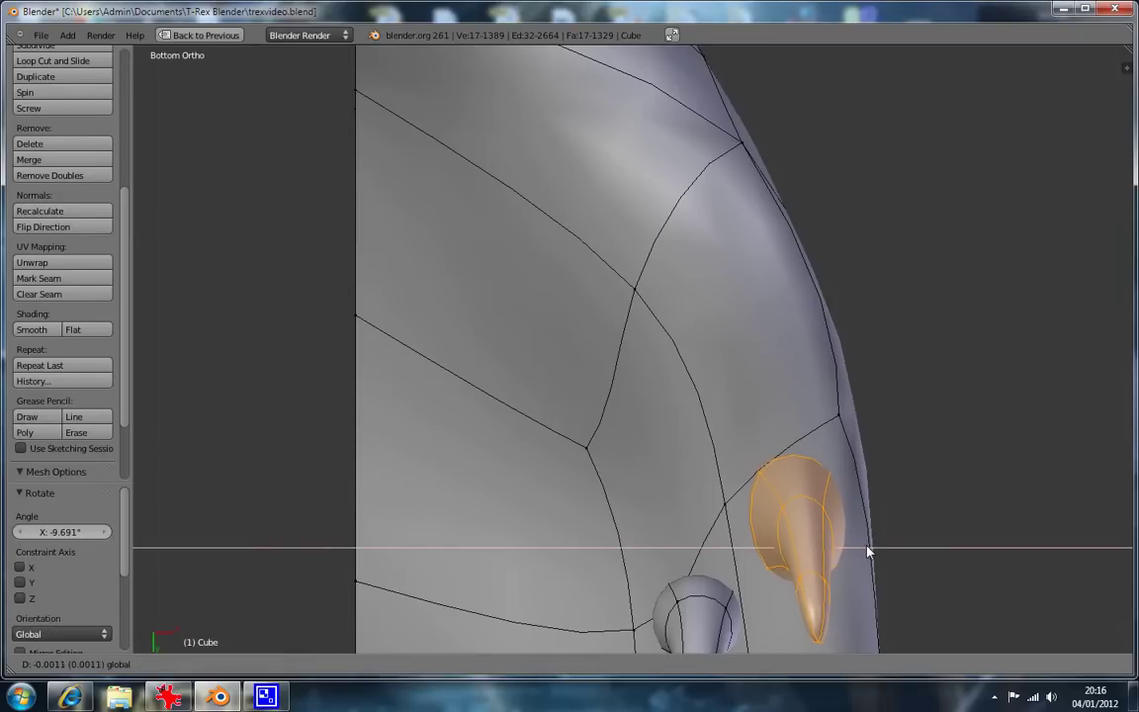
{"action": "left_click", "coordinate": [867, 550]}
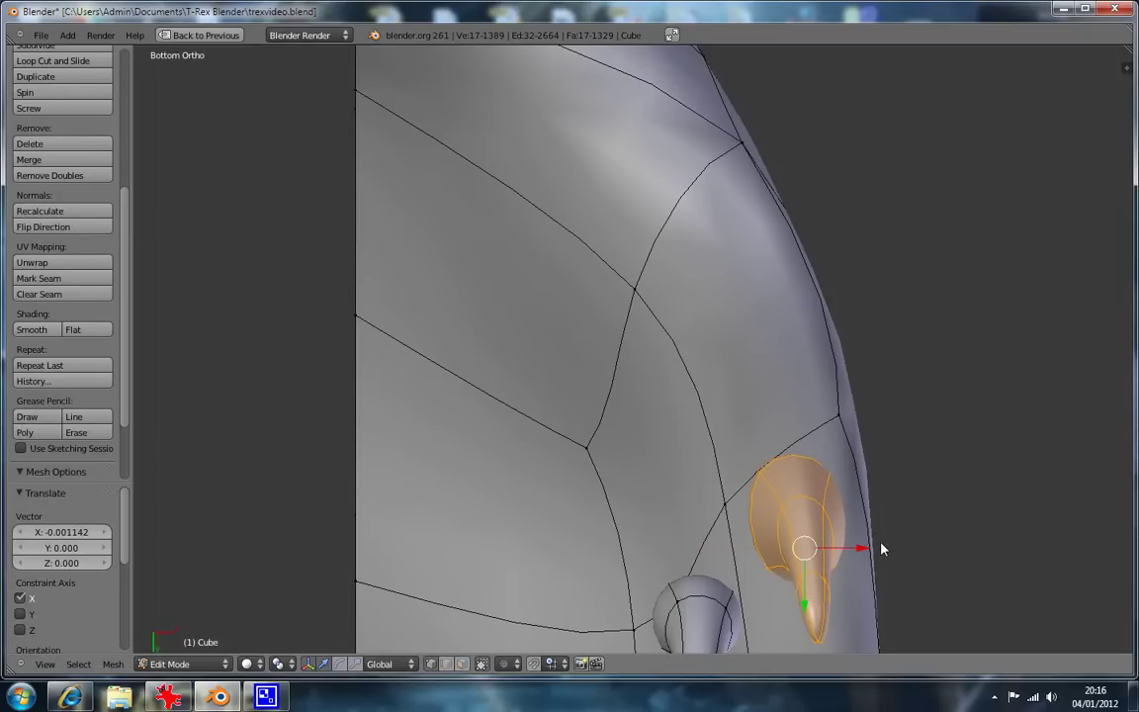
{"action": "middle_click_drag", "start_coordinate": [883, 549], "coordinate": [804, 298], "text": "shift"}
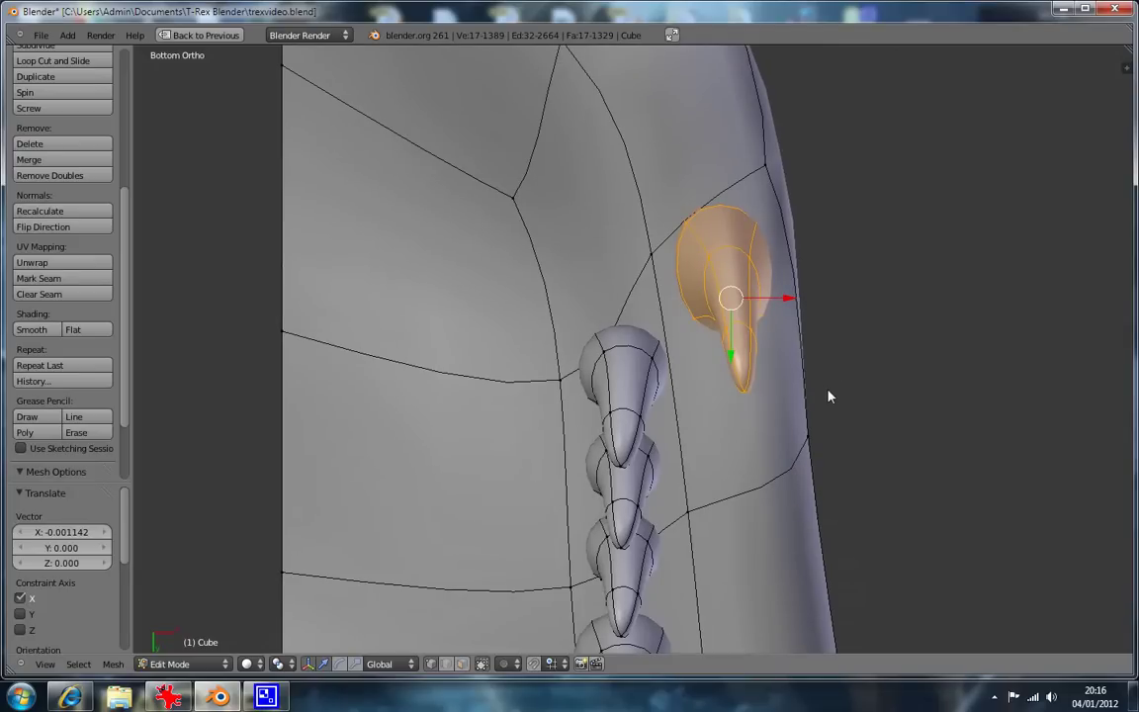
{"action": "key", "text": "h"}
{"action": "key", "text": "KP_1"}
{"action": "key", "text": "KP_3"}
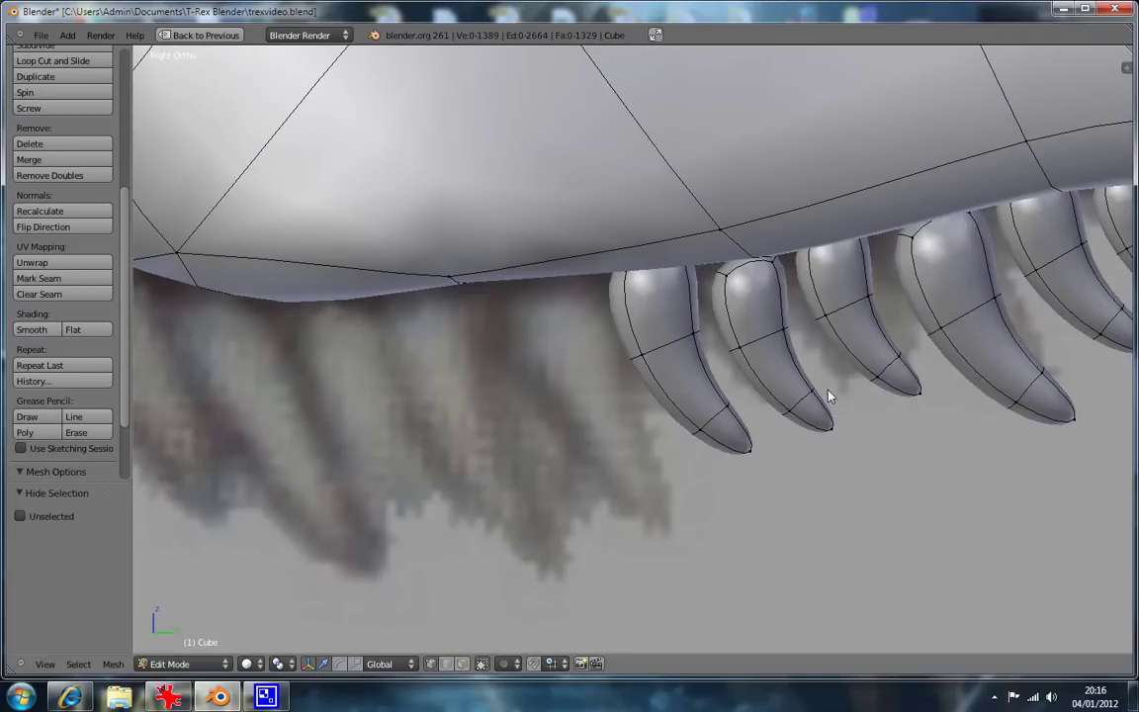
Extrude the leftmost tooth's top edge in side wireframe view, then undo the extrusion.
{"action": "scroll", "coordinate": [829, 395], "scroll_direction": "down", "scroll_amount": 6}
{"action": "middle_click_drag", "start_coordinate": [903, 435], "coordinate": [796, 475]}
{"action": "scroll", "coordinate": [796, 475], "scroll_direction": "up", "scroll_amount": 6}
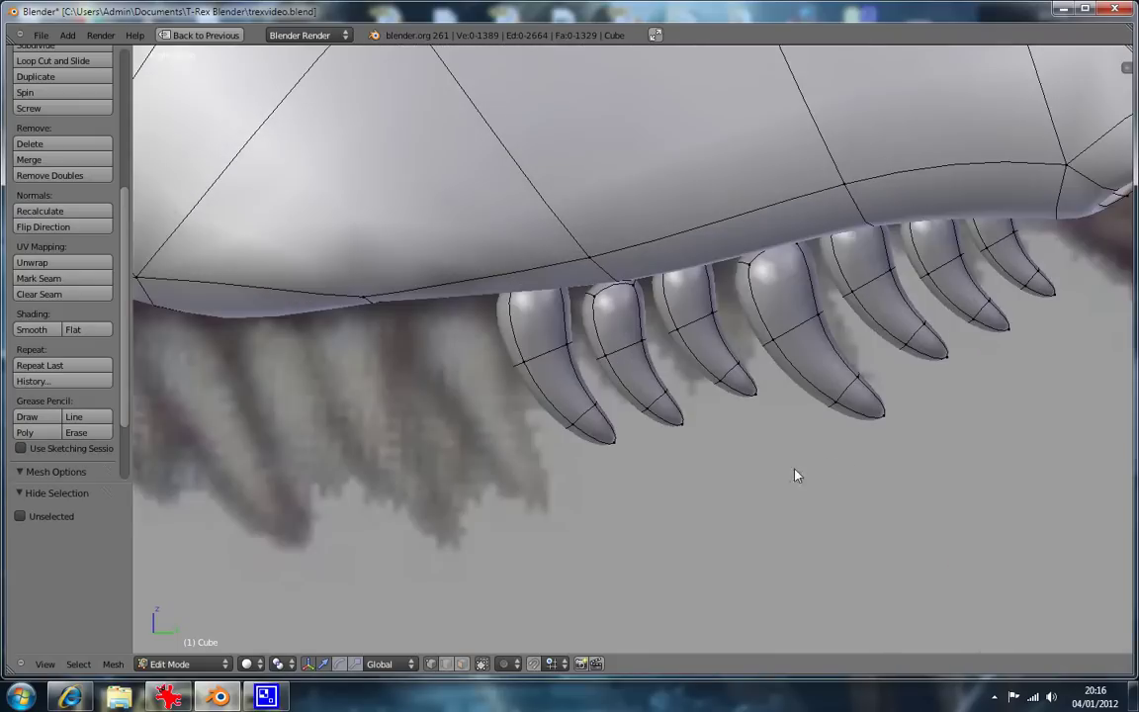
{"action": "key", "text": "KP_3"}
{"action": "key", "text": "z"}
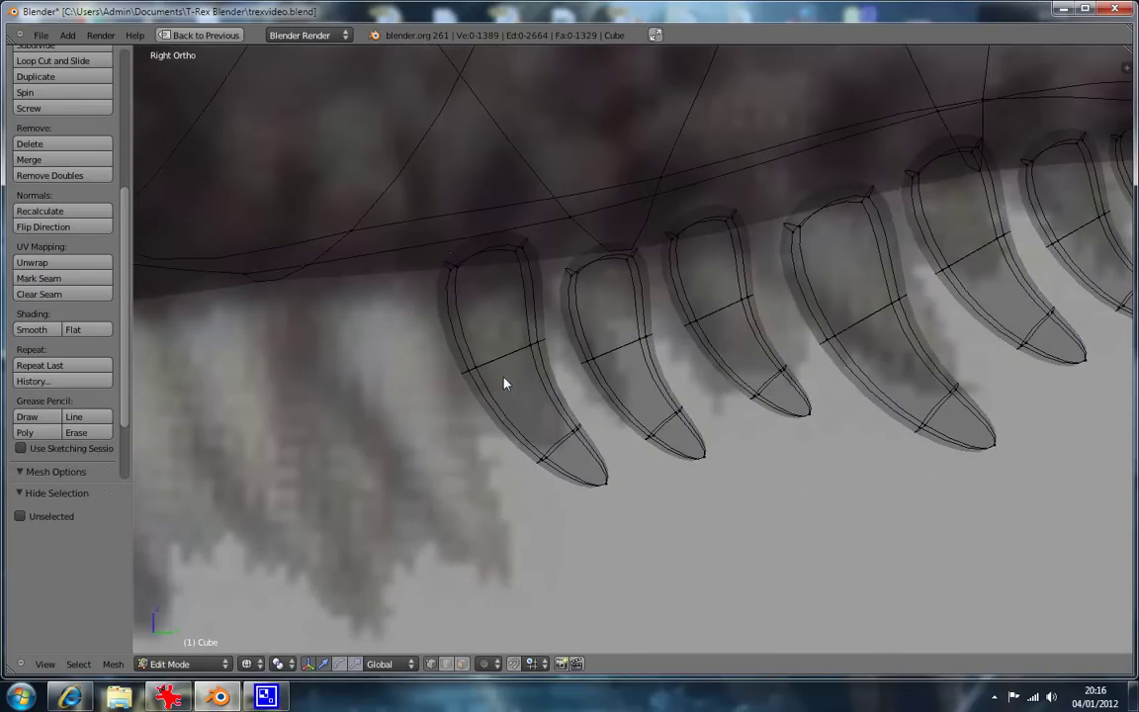
{"action": "key", "text": "b"}
{"action": "left_click_drag", "start_coordinate": [425, 232], "coordinate": [528, 269]}
{"action": "key", "text": "e"}
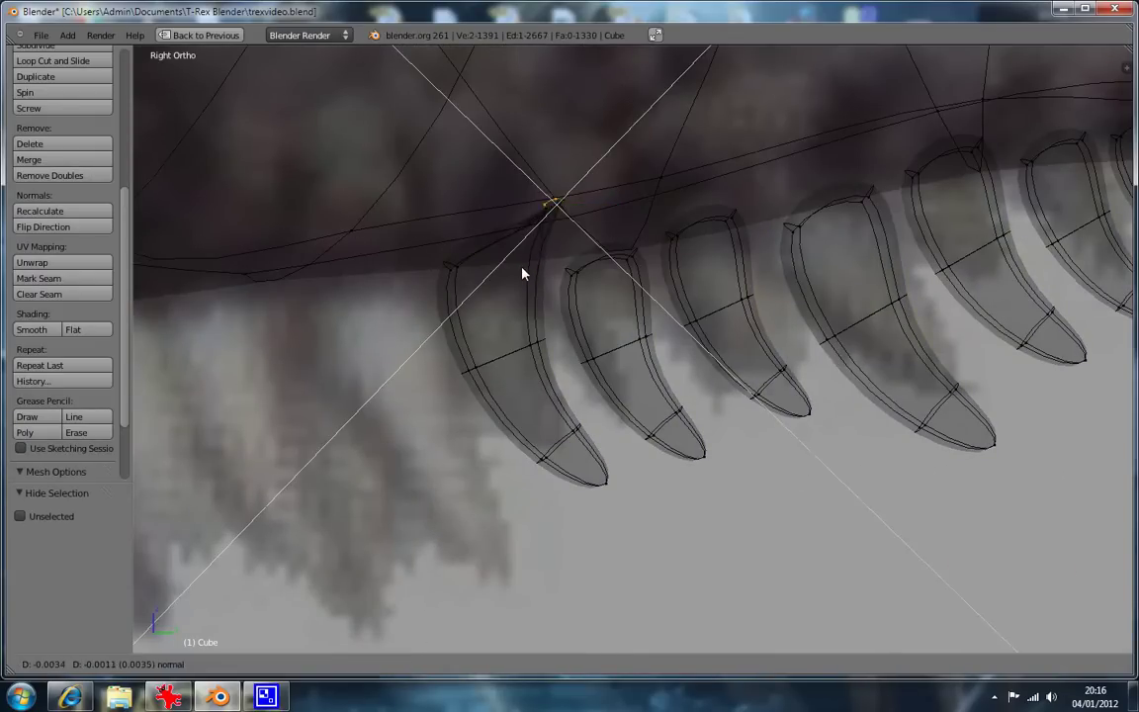
{"action": "left_click", "coordinate": [522, 274]}
{"action": "key", "text": "ctrl+z"}
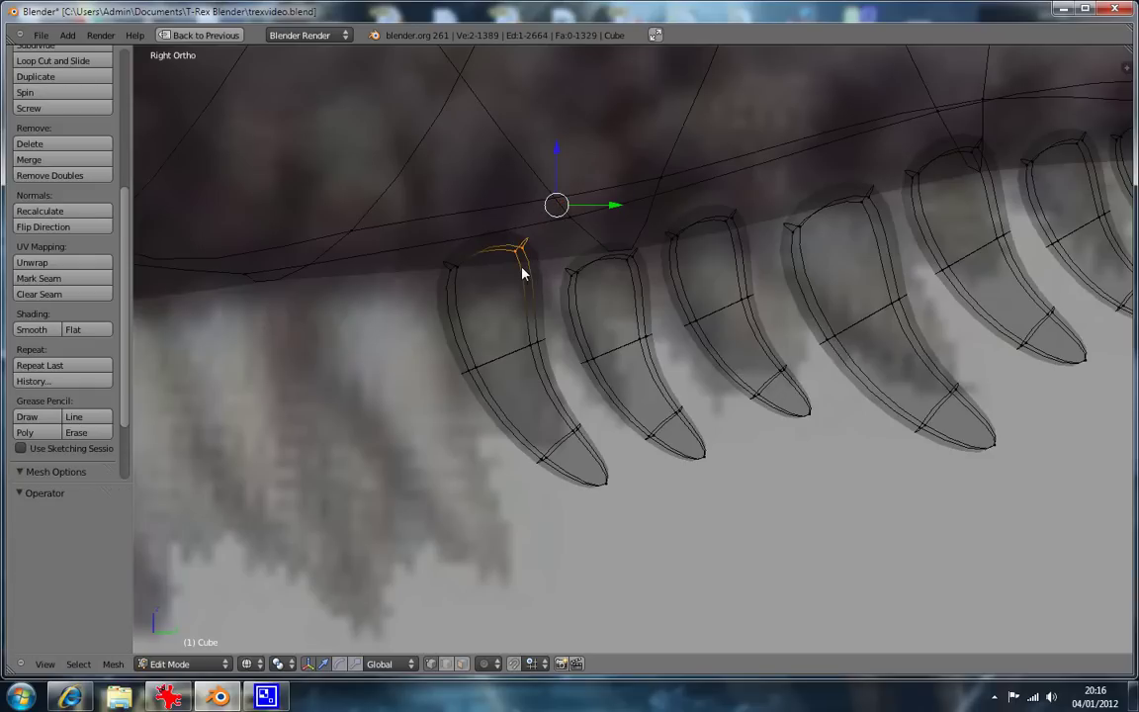
{"action": "key", "text": "a"}
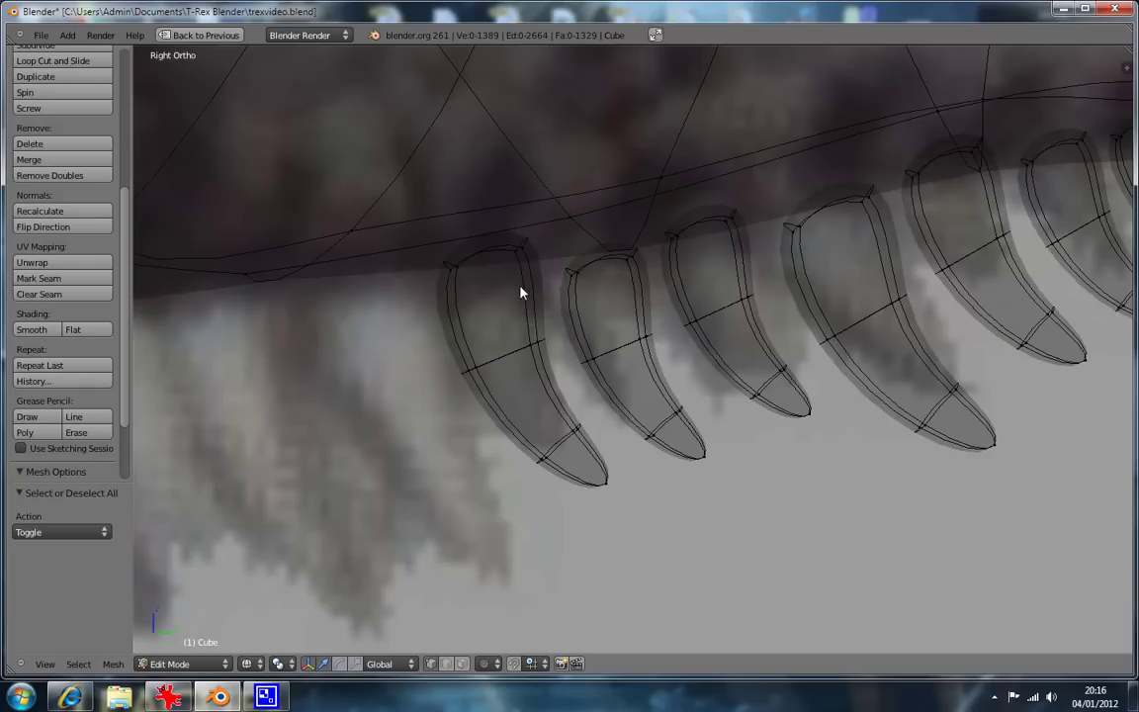
Maximize the window and extrude the leftmost tooth's top edge up into the jaw.
{"action": "double_click", "coordinate": [585, 13]}
{"action": "key", "text": "b"}
{"action": "left_click_drag", "start_coordinate": [424, 214], "coordinate": [522, 282]}
{"action": "key", "text": "e"}
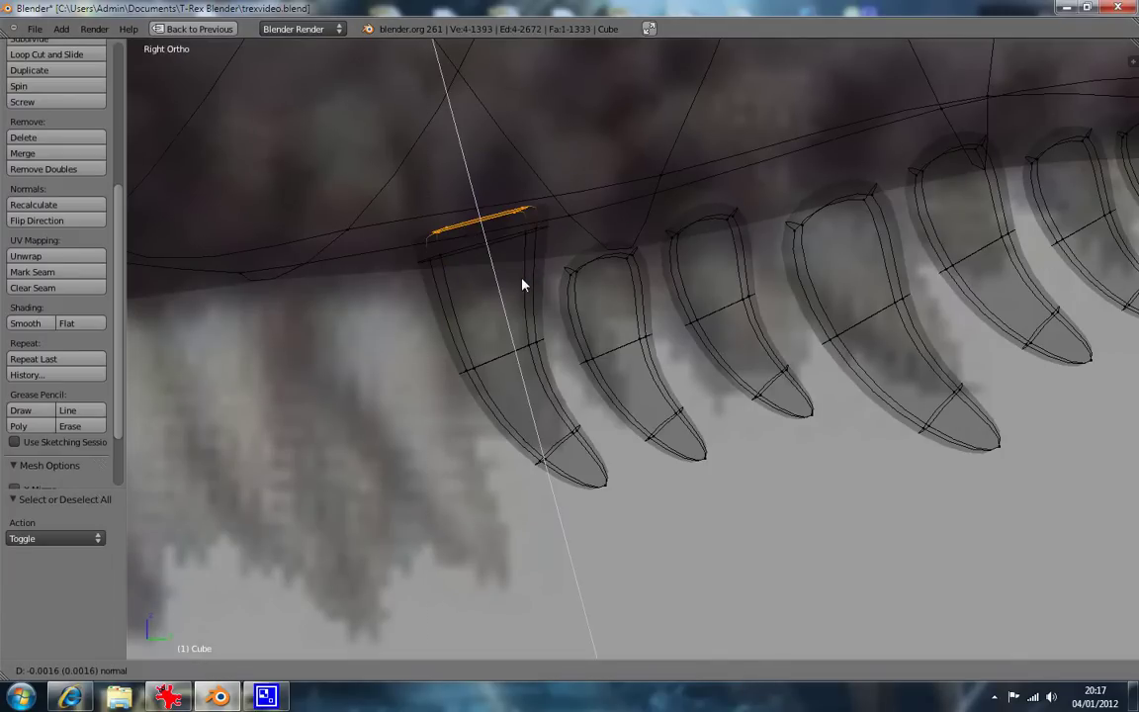
{"action": "left_click", "coordinate": [522, 283]}
{"action": "key", "text": "KP_1"}
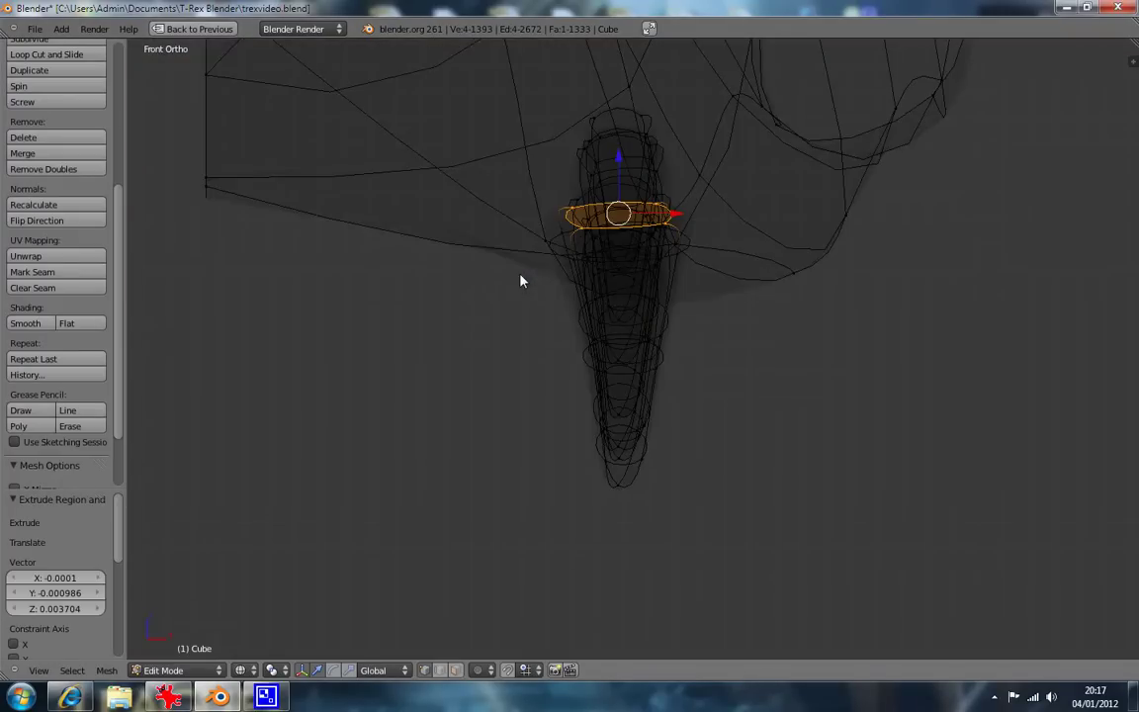
{"action": "key", "text": "KP_3"}
{"action": "key", "text": "KP_1"}
{"action": "key", "text": "z"}
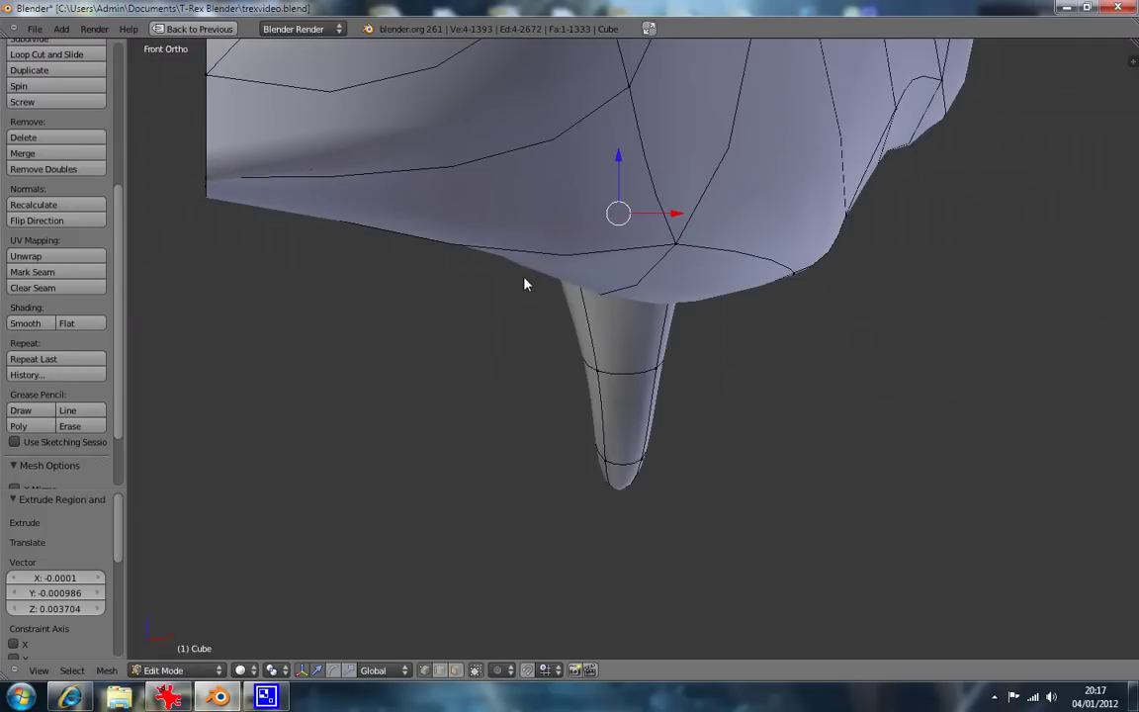
Narrow the tooth's tip loop and the loop above it to 0.685 along X.
{"action": "right_click", "coordinate": [619, 462], "text": "alt"}
{"action": "key", "text": "s"}
{"action": "key", "text": "x"}
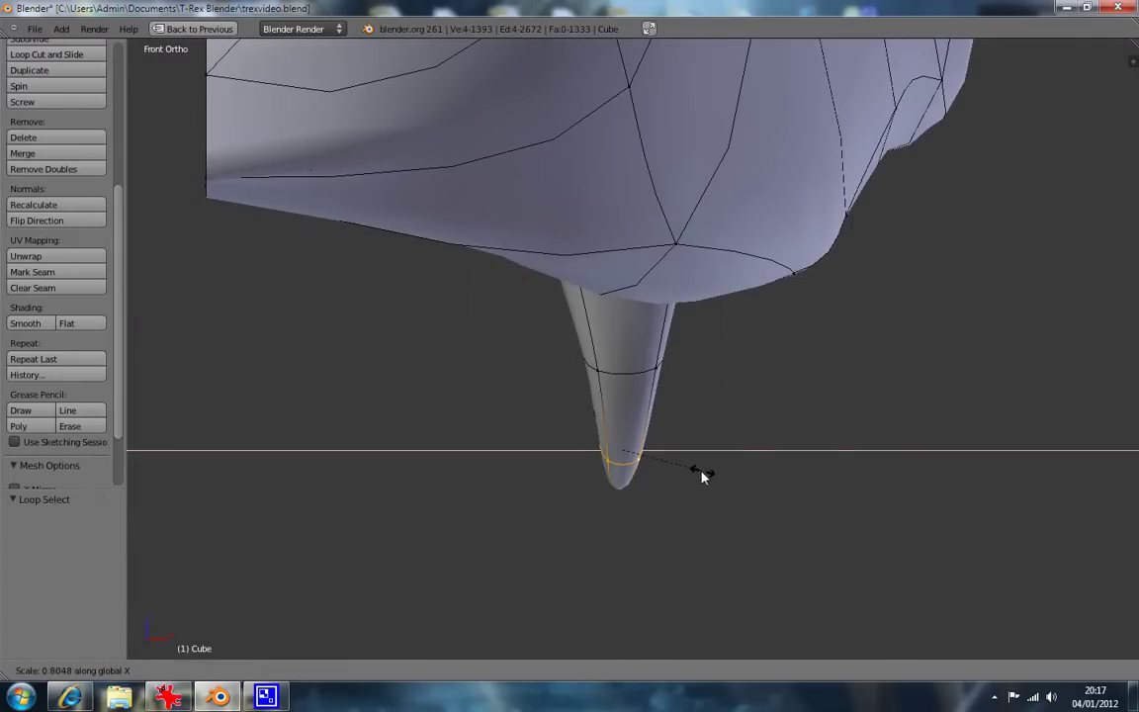
{"action": "left_click", "coordinate": [695, 470]}
{"action": "right_click", "coordinate": [633, 368], "text": "alt"}
{"action": "key", "text": "s"}
{"action": "key", "text": "x"}
{"action": "left_click", "coordinate": [741, 443]}
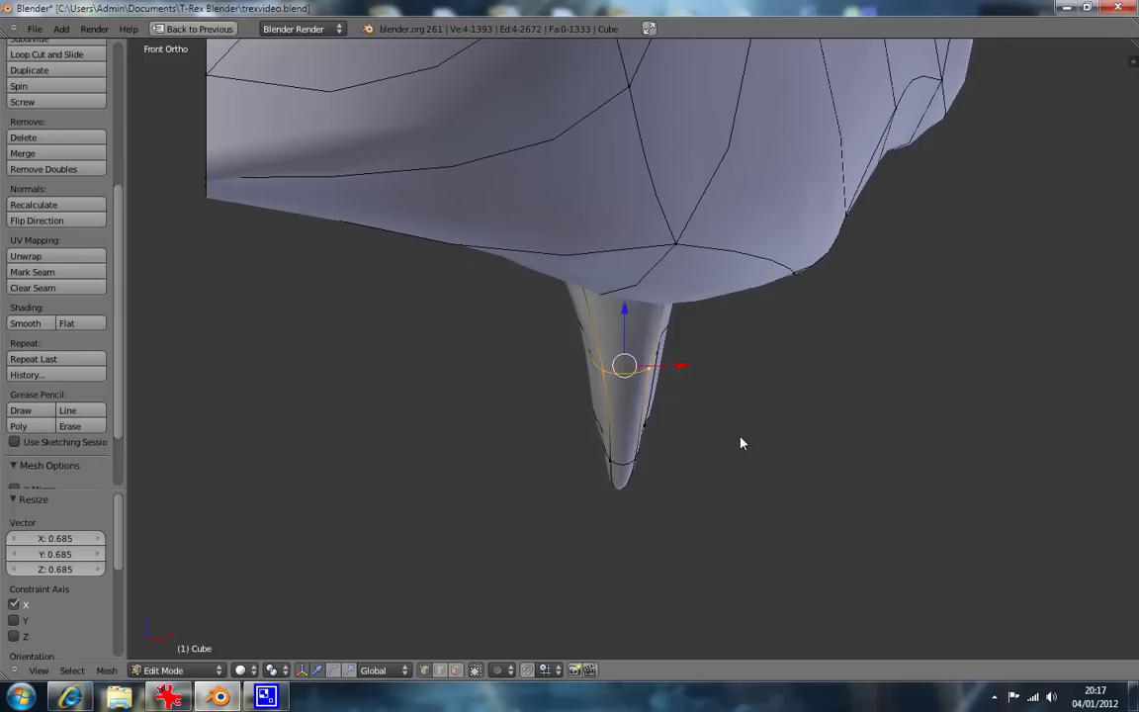
Narrow the tooth's top root loop to 0.665 along X.
{"action": "key", "text": "KP_3"}
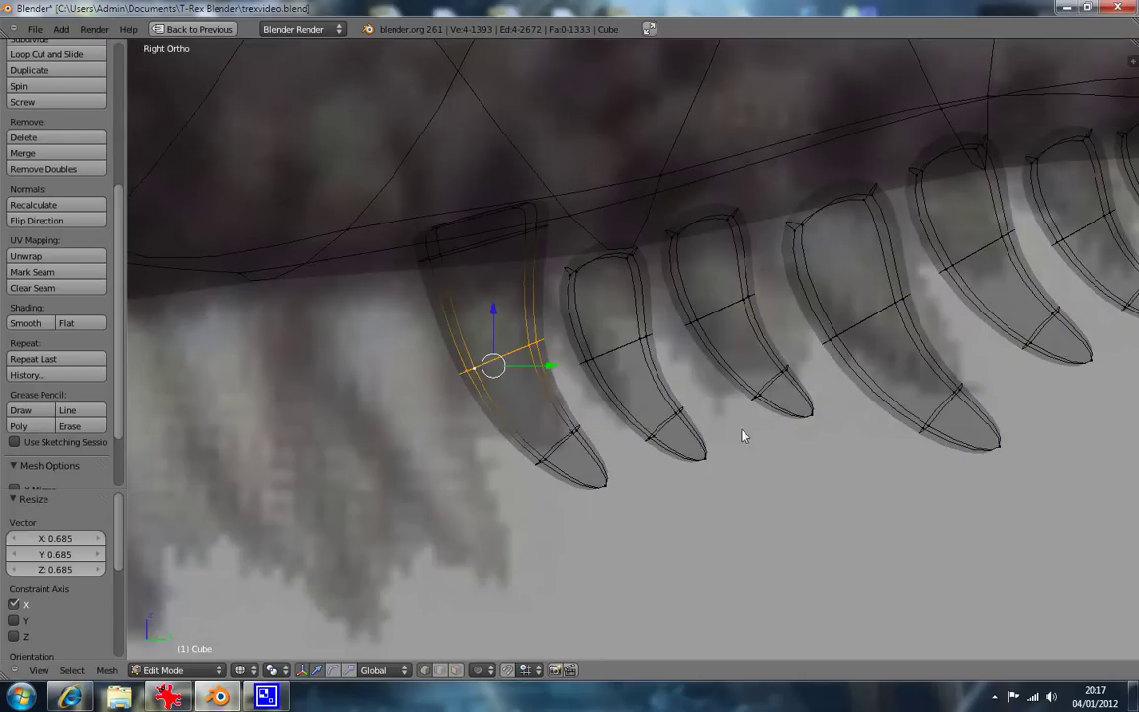
{"action": "key", "text": "a"}
{"action": "right_click", "coordinate": [490, 247], "text": "alt"}
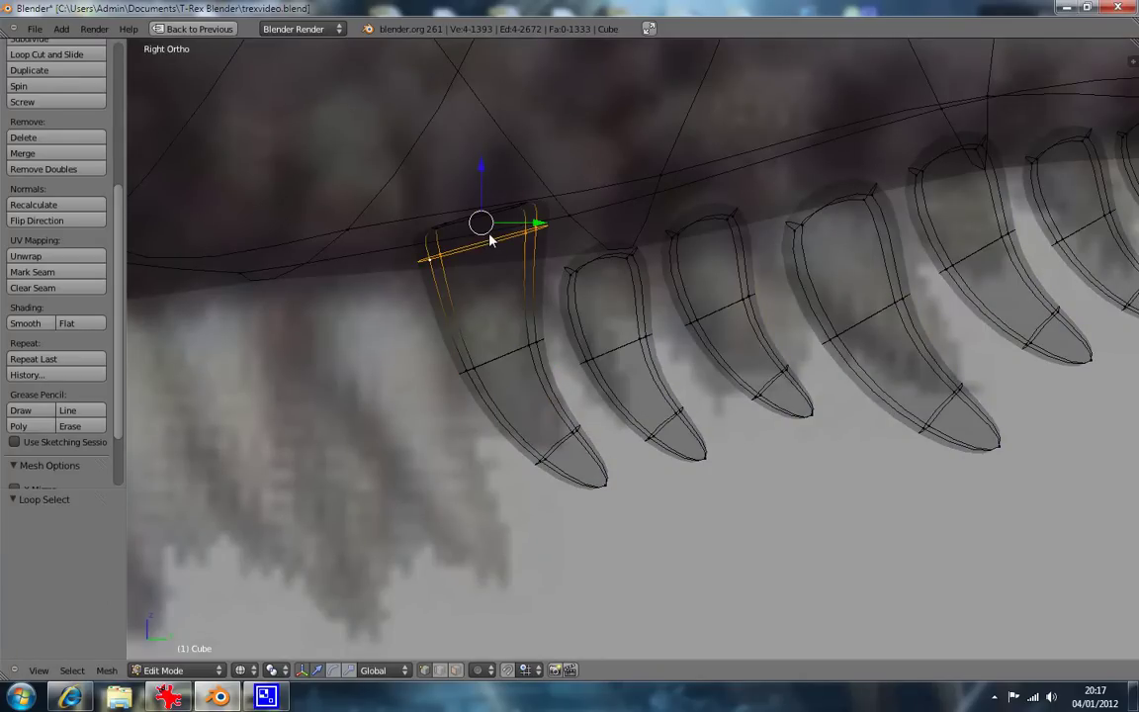
{"action": "key", "text": "KP_1"}
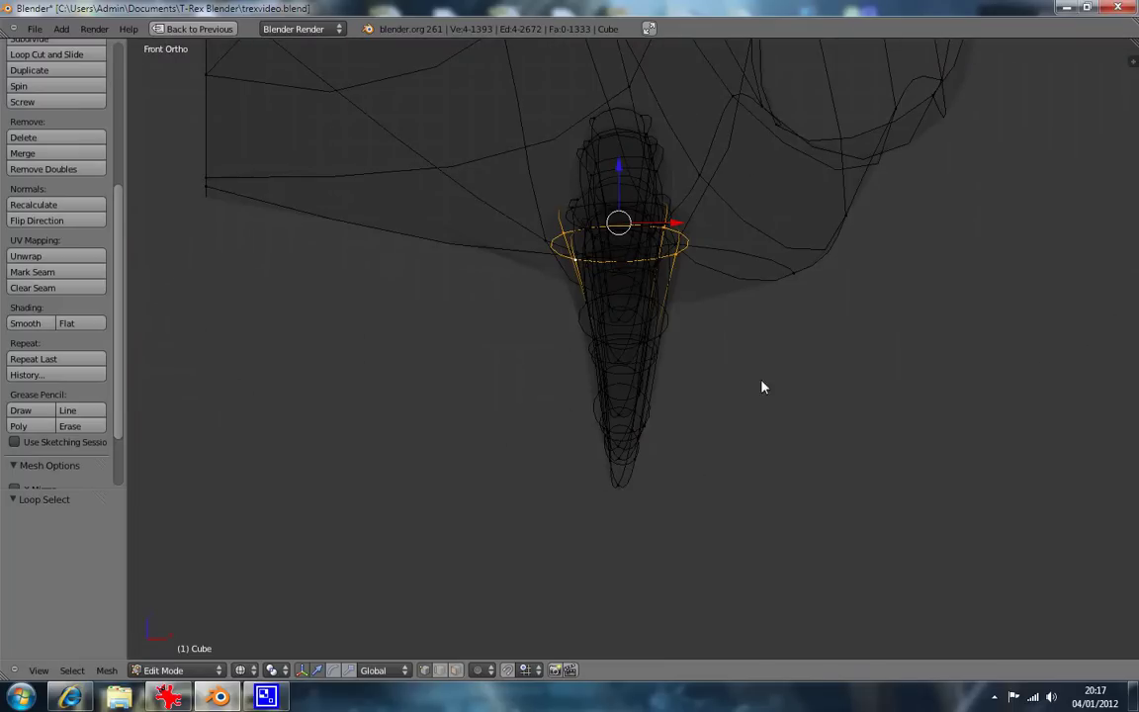
{"action": "key", "text": "x"}
{"action": "key", "text": "s"}
{"action": "key", "text": "x"}
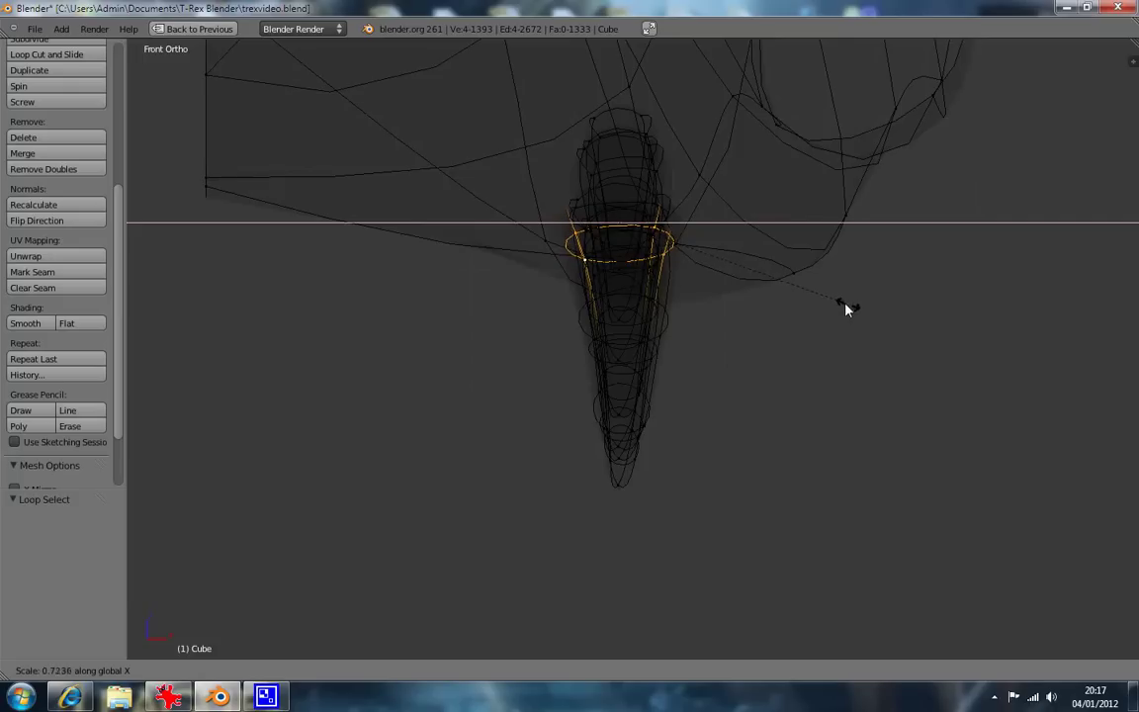
{"action": "left_click", "coordinate": [831, 304]}
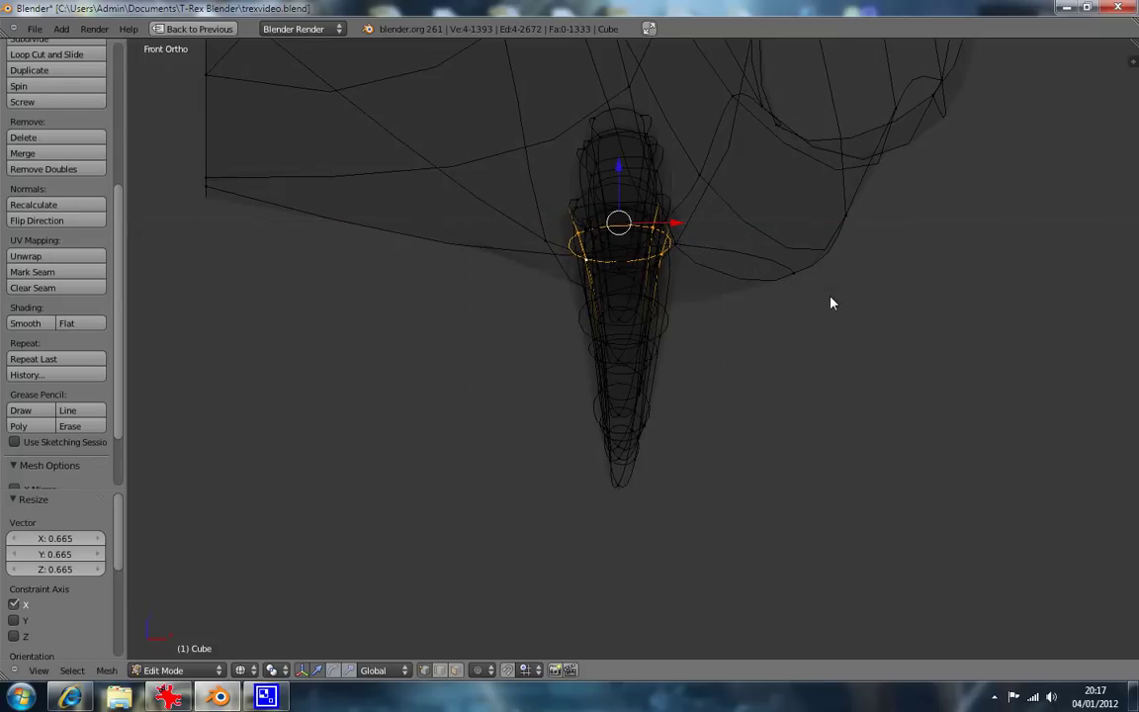
{"action": "key", "text": "KP_3"}
{"action": "key", "text": "z"}
{"action": "key", "text": "a"}
{"action": "scroll", "coordinate": [685, 389], "scroll_direction": "up", "scroll_amount": 3}
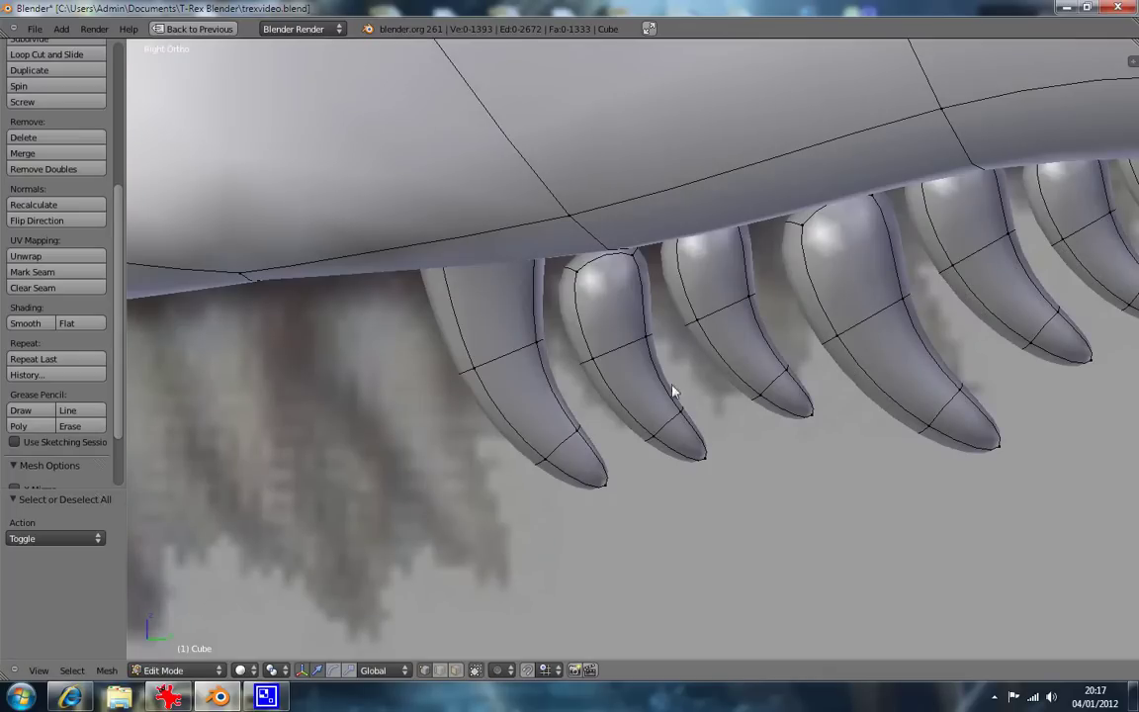
Move the front tooth sideways along X and tilt it 2.616° about X.
{"action": "right_click", "coordinate": [464, 333], "text": "alt"}
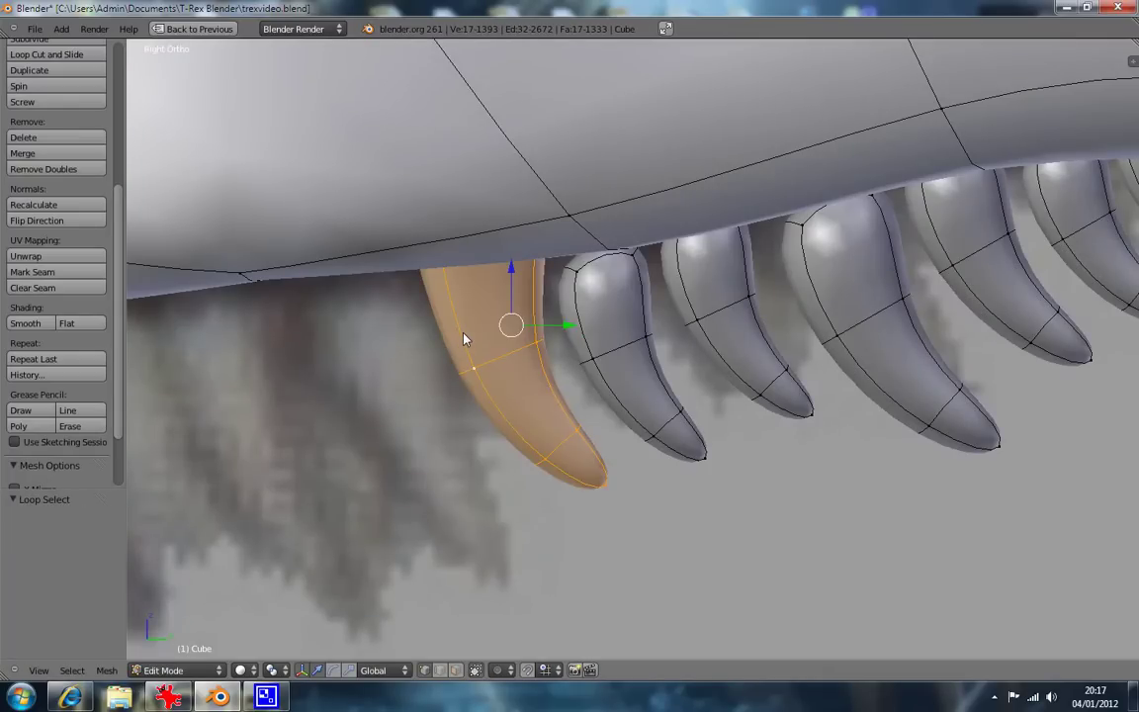
{"action": "key", "text": "ctrl+KP_7"}
{"action": "left_click_drag", "start_coordinate": [664, 229], "coordinate": [811, 245]}
{"action": "key", "text": "r"}
{"action": "left_click", "coordinate": [837, 241]}
{"action": "key", "text": "KP_1"}
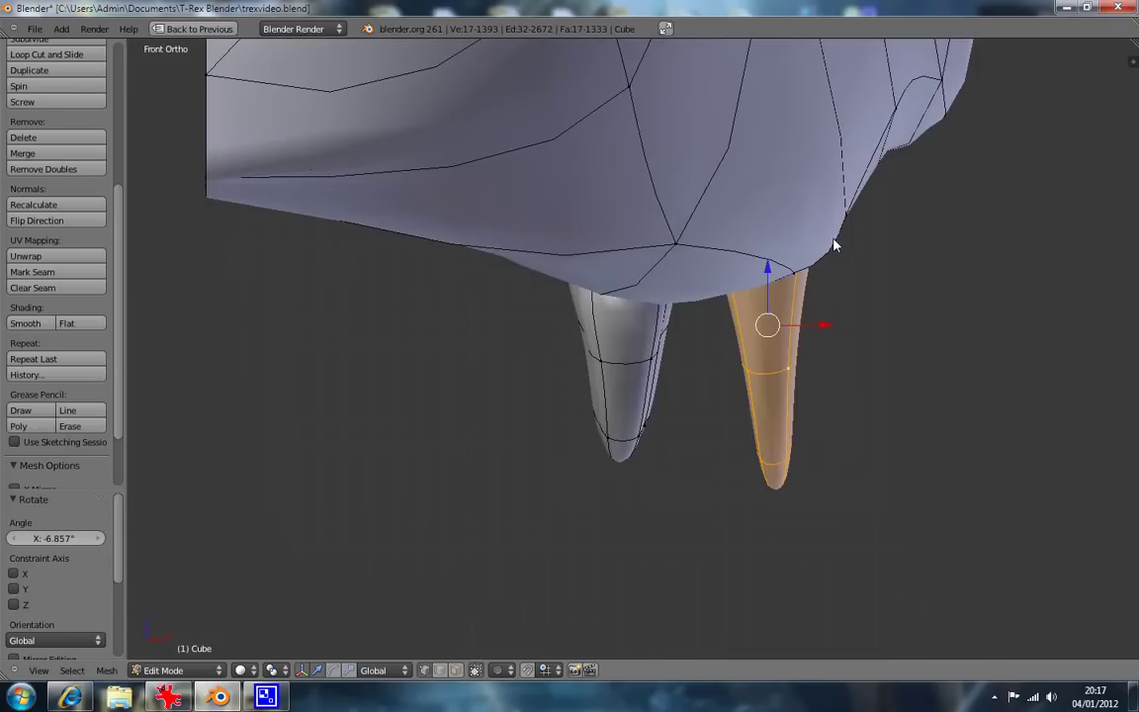
{"action": "key", "text": "r"}
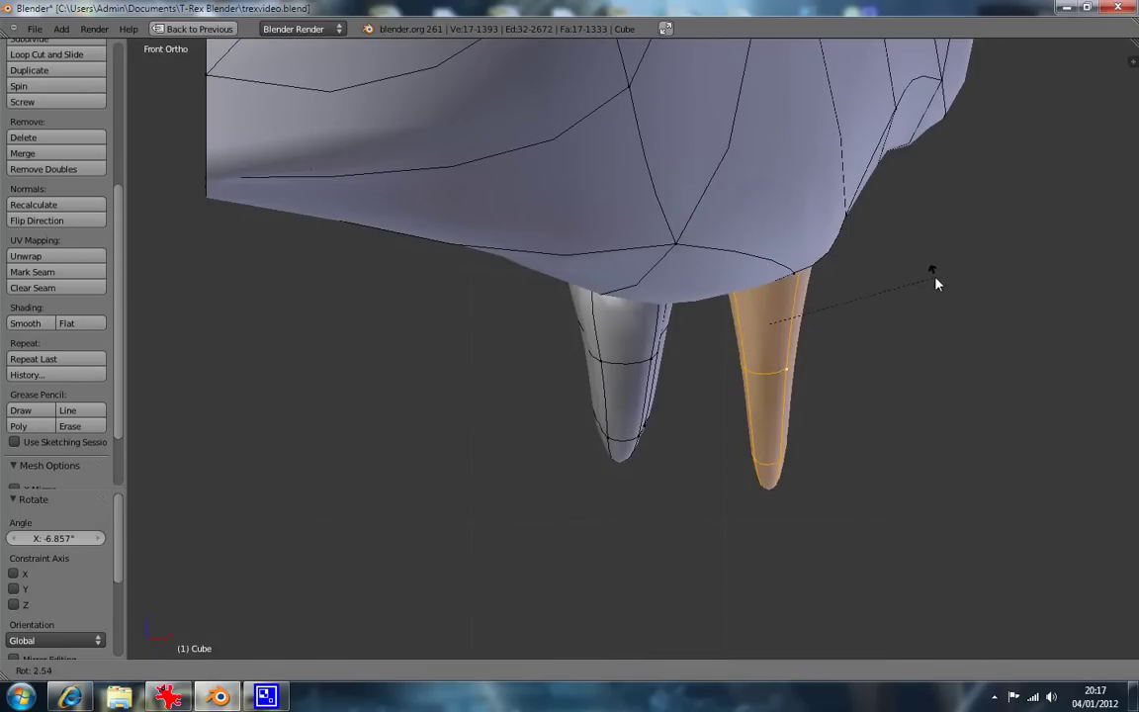
{"action": "left_click", "coordinate": [937, 284]}
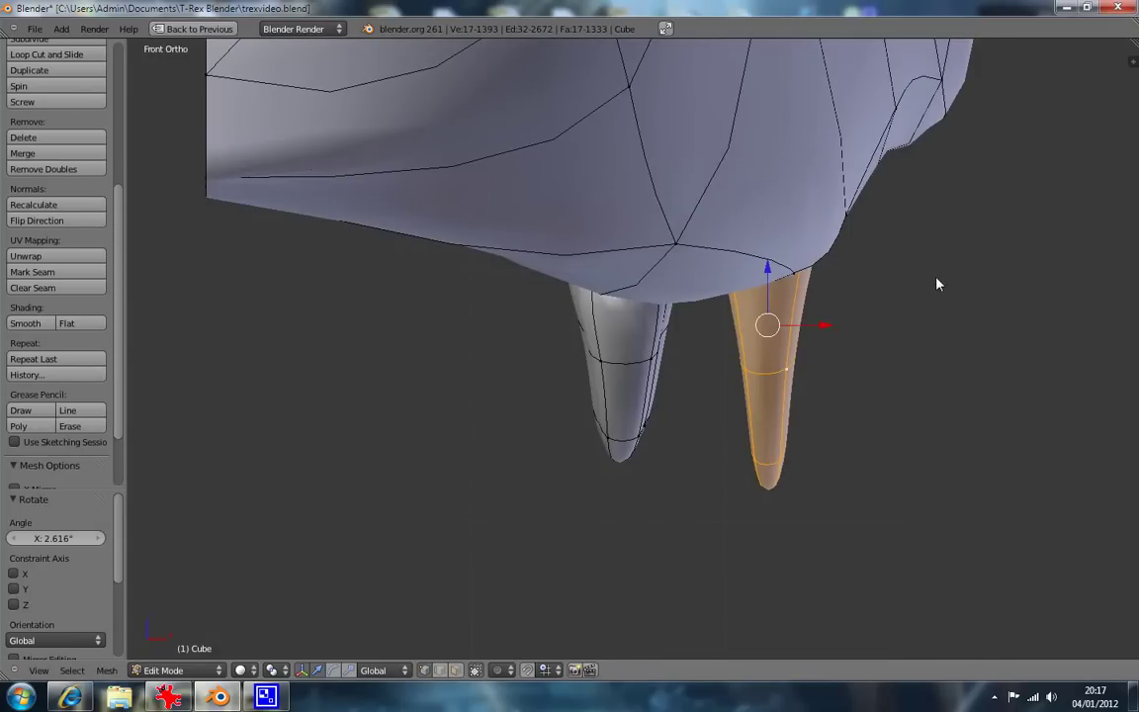
Check the tilted tooth's alignment from the side and at angles in solid and wireframe.
{"action": "key", "text": "KP_3"}
{"action": "scroll", "coordinate": [437, 488], "scroll_direction": "down", "scroll_amount": 4}
{"action": "middle_click_drag", "start_coordinate": [437, 489], "coordinate": [666, 450]}
{"action": "key", "text": "z"}
{"action": "key", "text": "z"}
{"action": "middle_click_drag", "start_coordinate": [775, 374], "coordinate": [605, 311]}
{"action": "key", "text": "KP_3"}
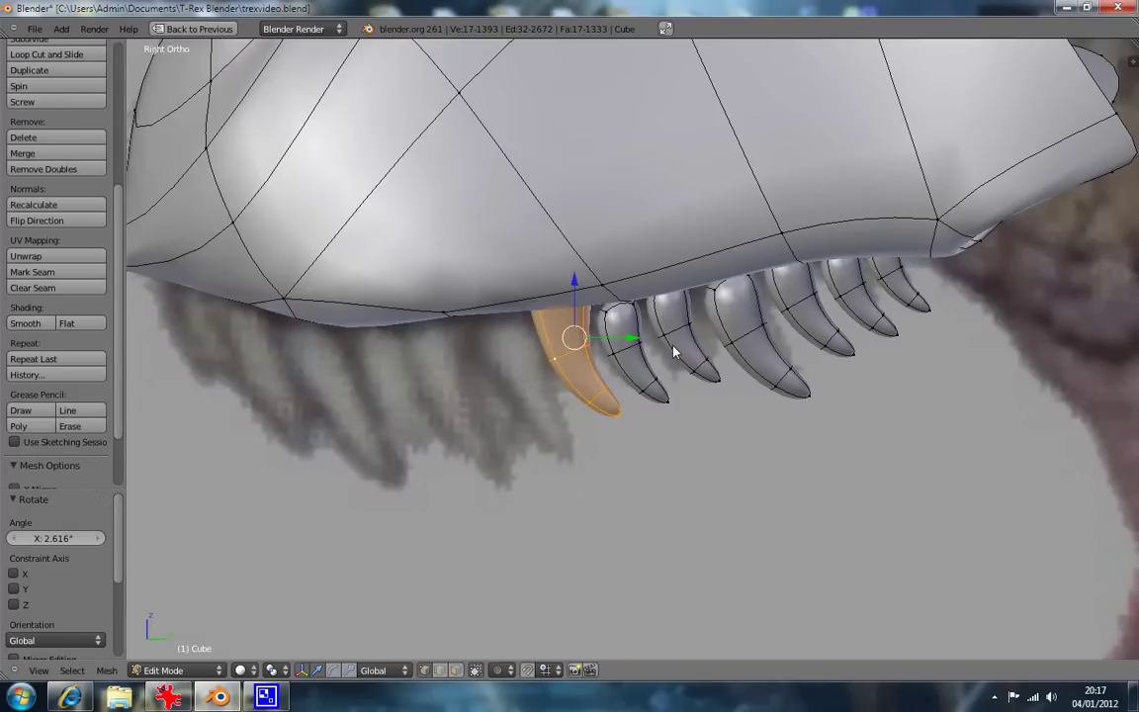
{"action": "key", "text": "z"}
{"action": "scroll", "coordinate": [593, 371], "scroll_direction": "up", "scroll_amount": 4}
{"action": "right_click", "coordinate": [515, 238], "text": "alt"}
Move the front tooth's top edge 0.01541 along Z and −0.006391 along Y, then check it.
{"action": "right_click", "coordinate": [514, 237]}
{"action": "key", "text": "g"}
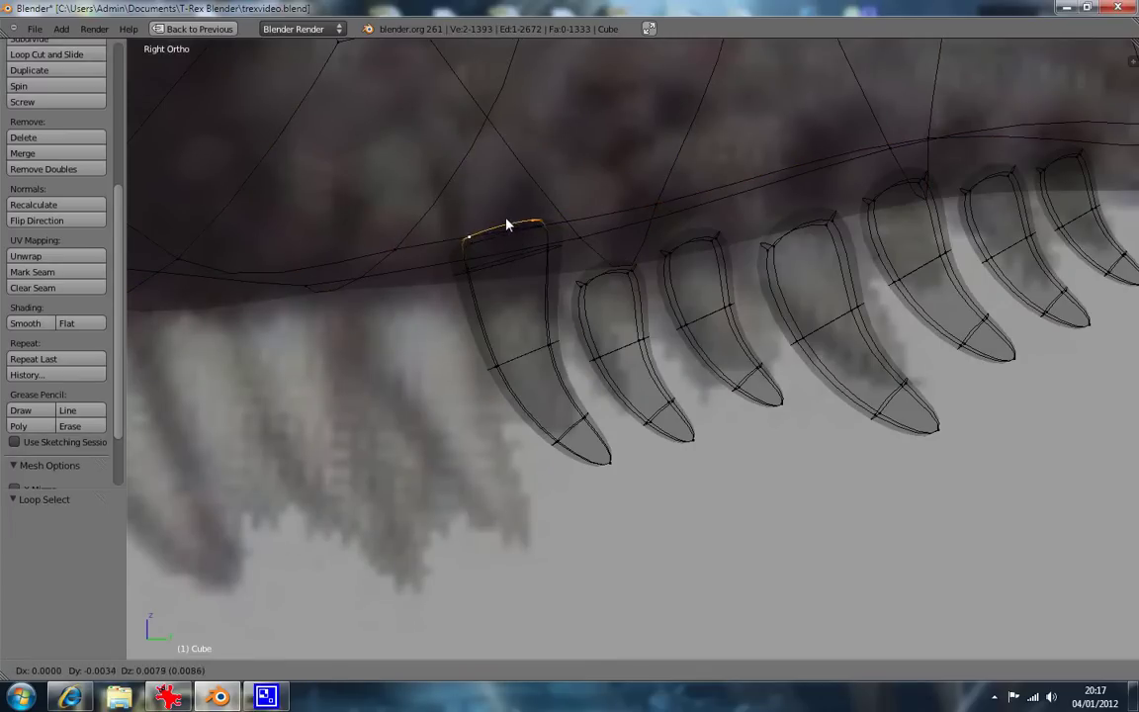
{"action": "left_click", "coordinate": [502, 210]}
{"action": "key", "text": "z"}
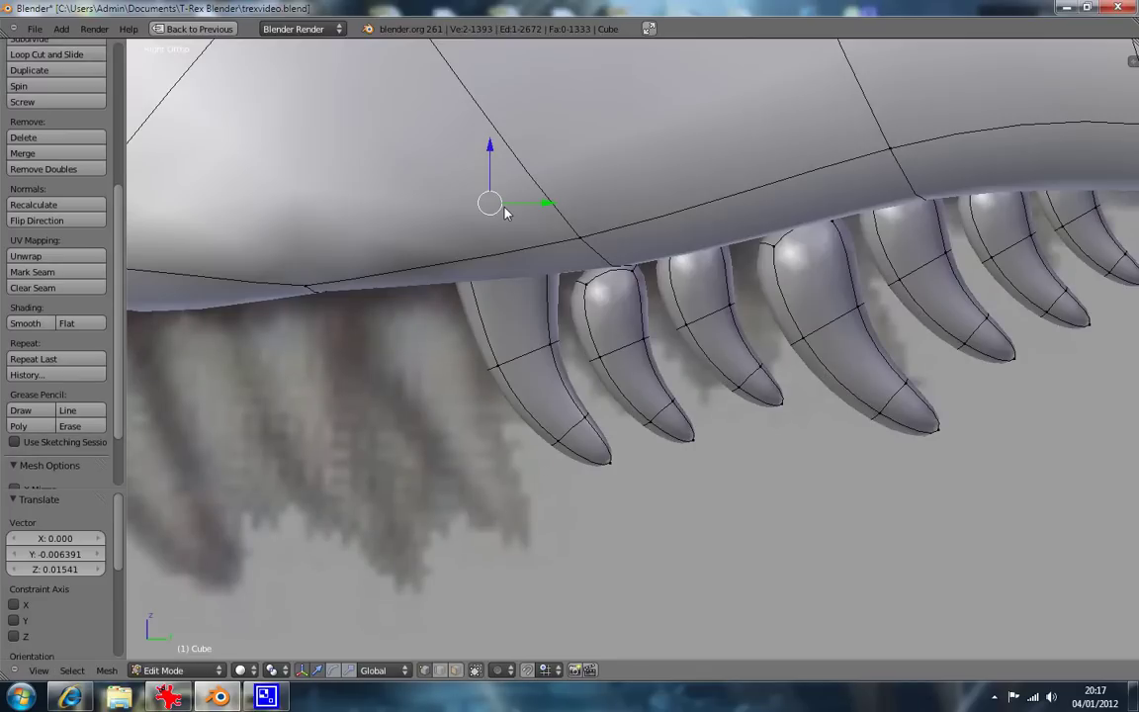
{"action": "key", "text": "KP_1"}
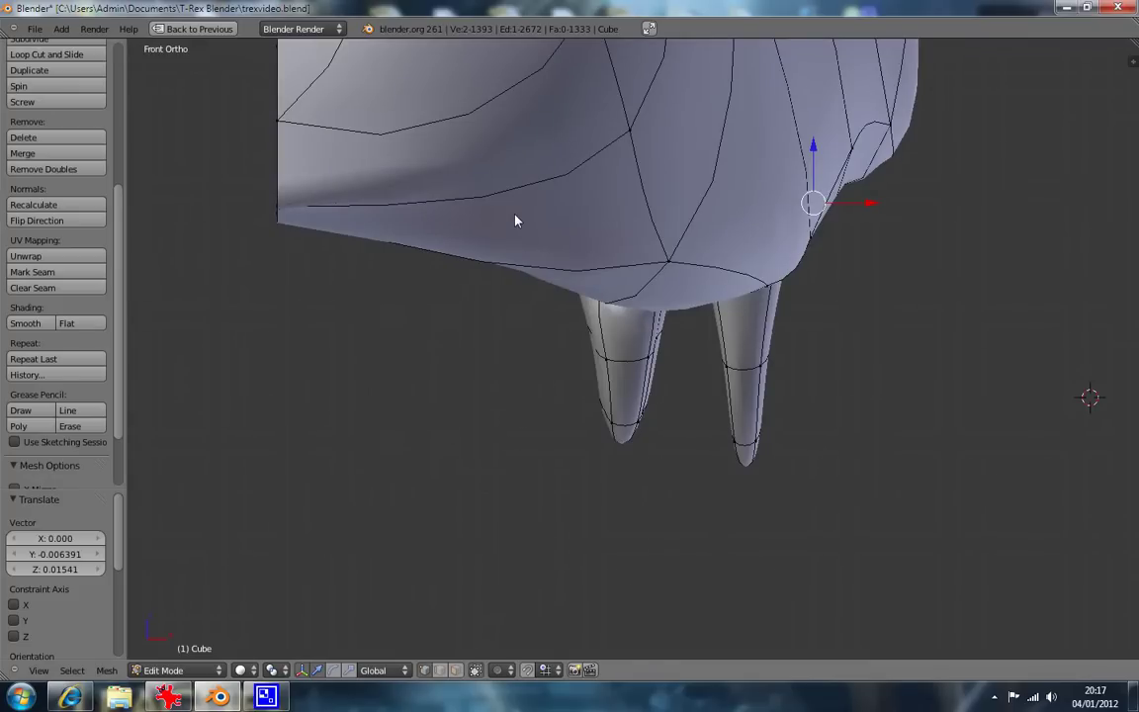
{"action": "key", "text": "ctrl+KP_7"}
{"action": "middle_click_drag", "start_coordinate": [588, 374], "coordinate": [472, 436]}
{"action": "key", "text": "KP_3"}
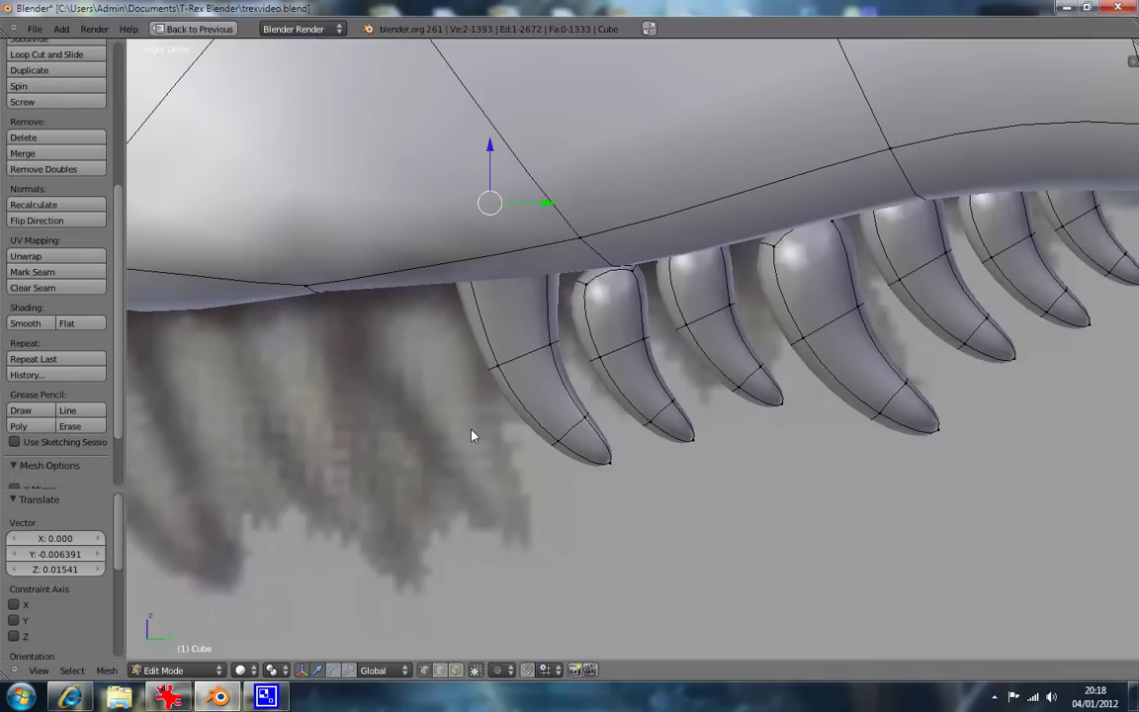
{"action": "scroll", "coordinate": [501, 368], "scroll_direction": "up", "scroll_amount": 2}
Hide the front tooth and clear the selection, returning to wireframe to see the reference.
{"action": "key", "text": "a"}
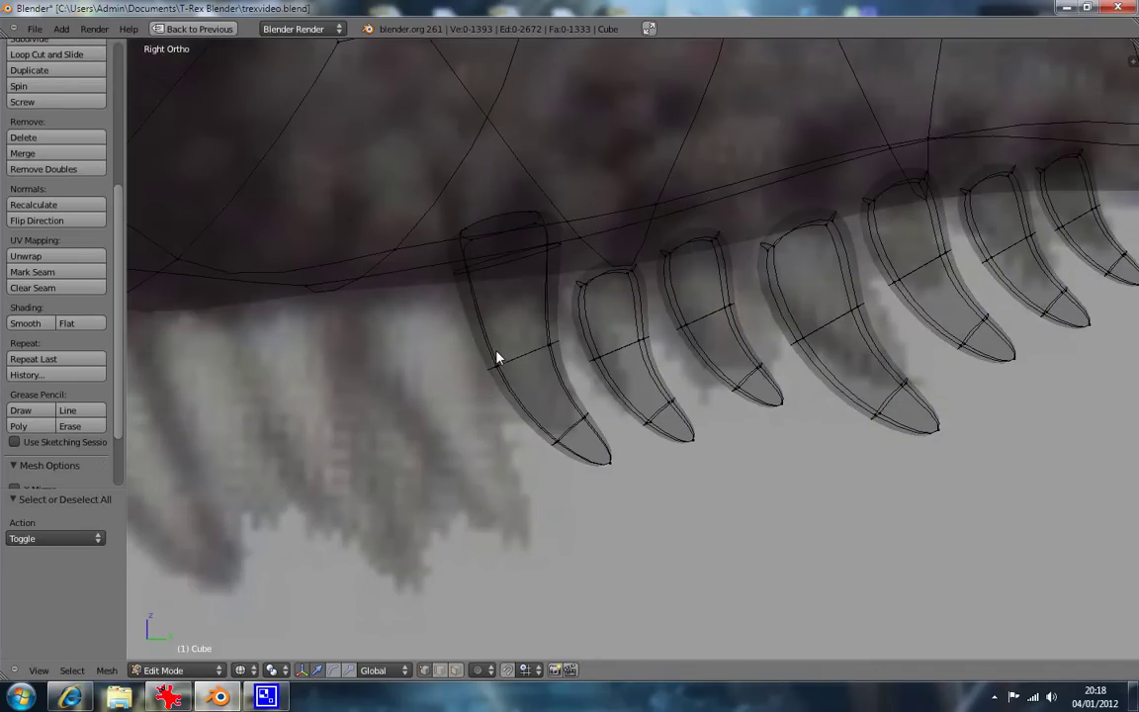
{"action": "key", "text": "z"}
{"action": "right_click", "coordinate": [534, 330], "text": "alt"}
{"action": "right_click", "coordinate": [541, 330], "text": "alt+shift"}
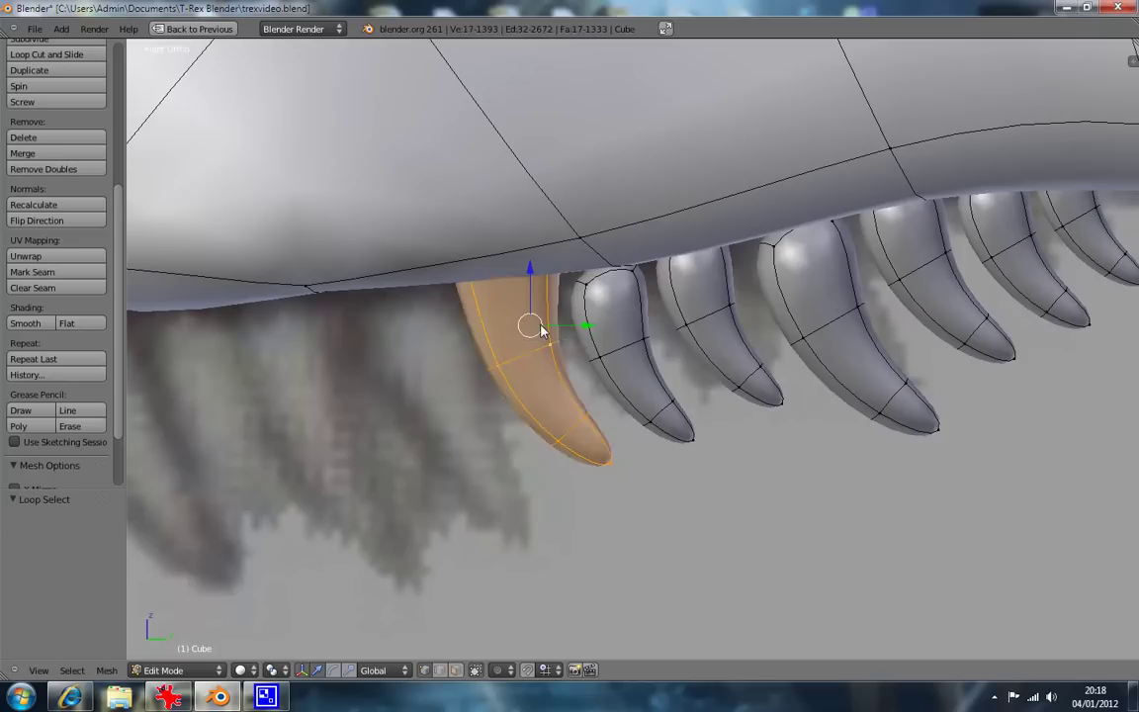
{"action": "key", "text": "h"}
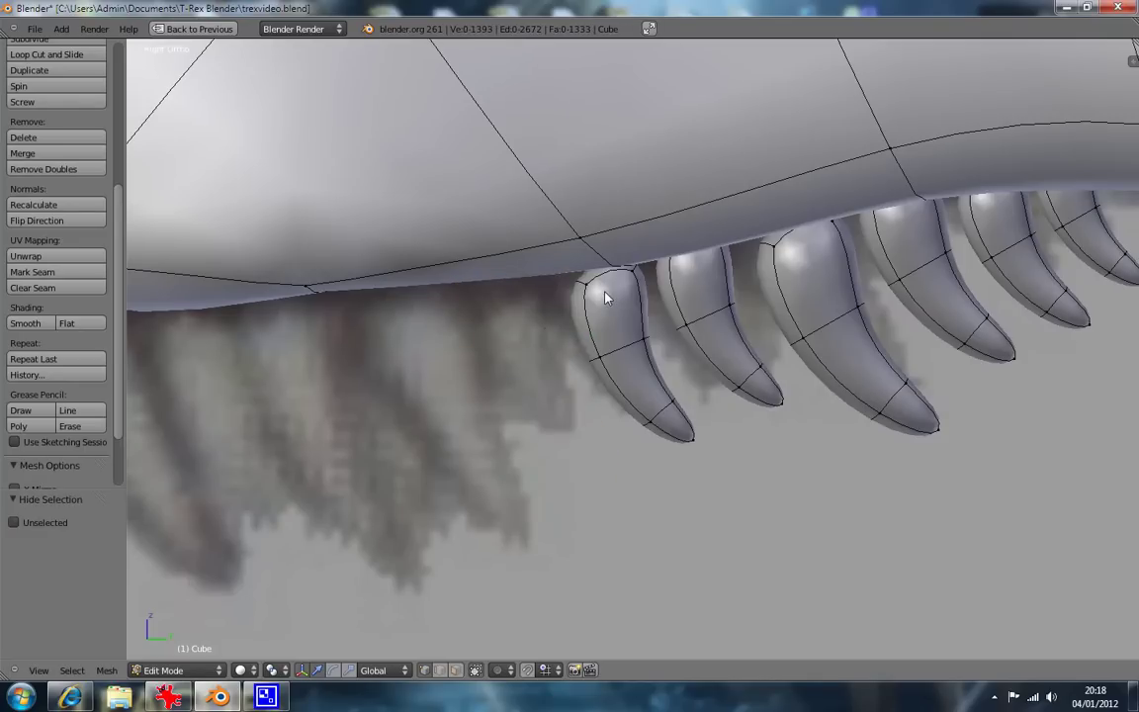
{"action": "key", "text": "a"}
{"action": "key", "text": "a"}
{"action": "key", "text": "a"}
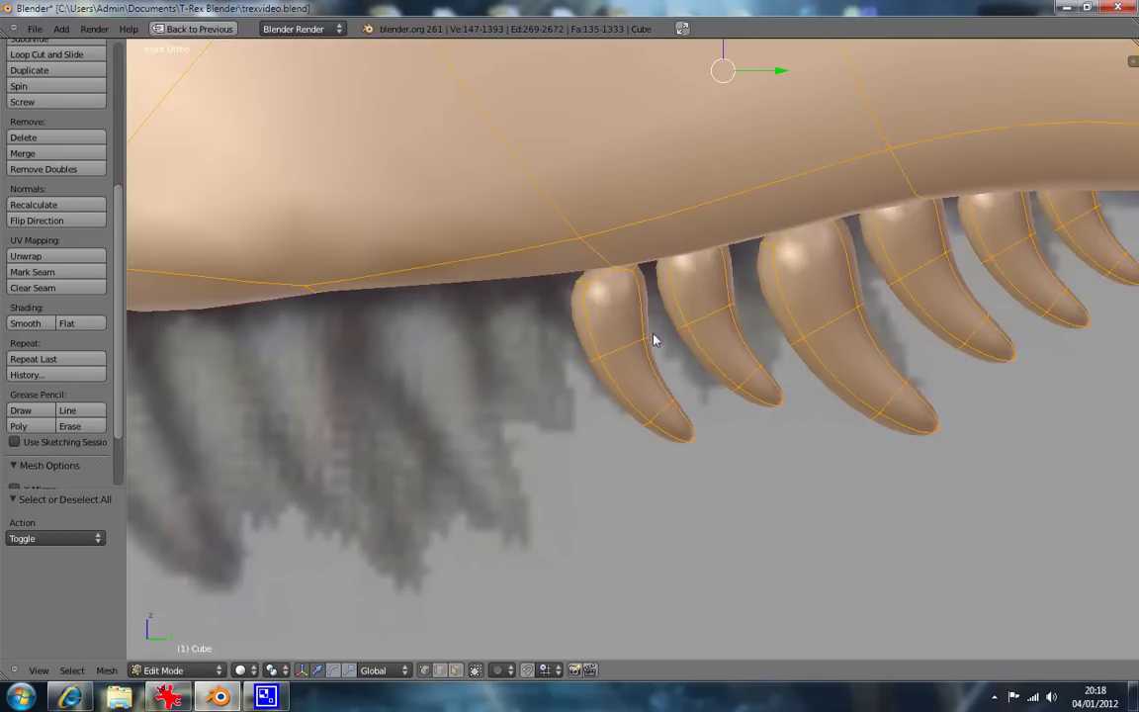
{"action": "key", "text": "a"}
{"action": "key", "text": "z"}
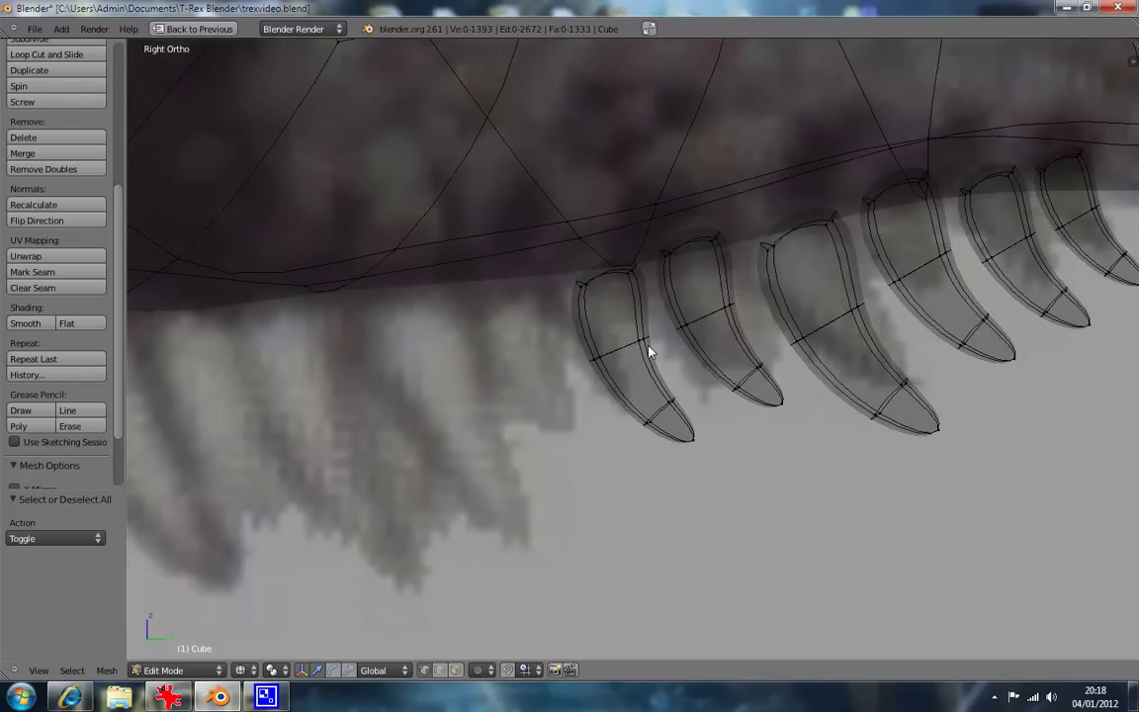
Move the next tooth forward and up, tilt it 8.159°, and box-select its top edge.
{"action": "right_click", "coordinate": [589, 328], "text": "alt"}
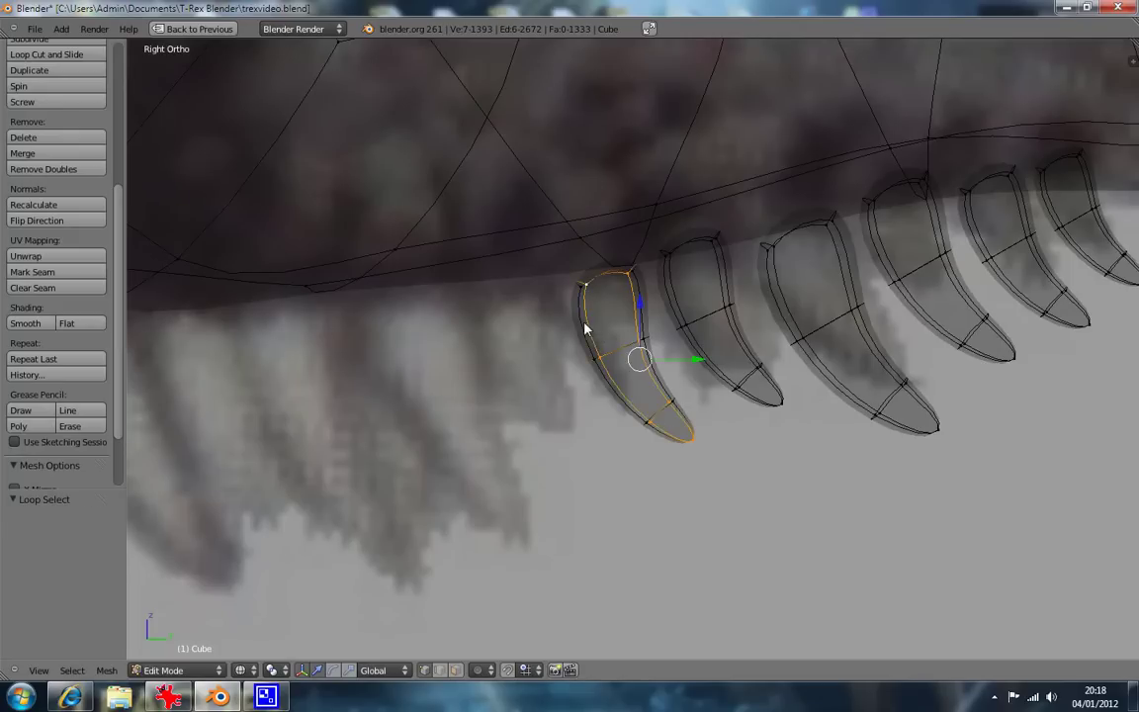
{"action": "key", "text": "g"}
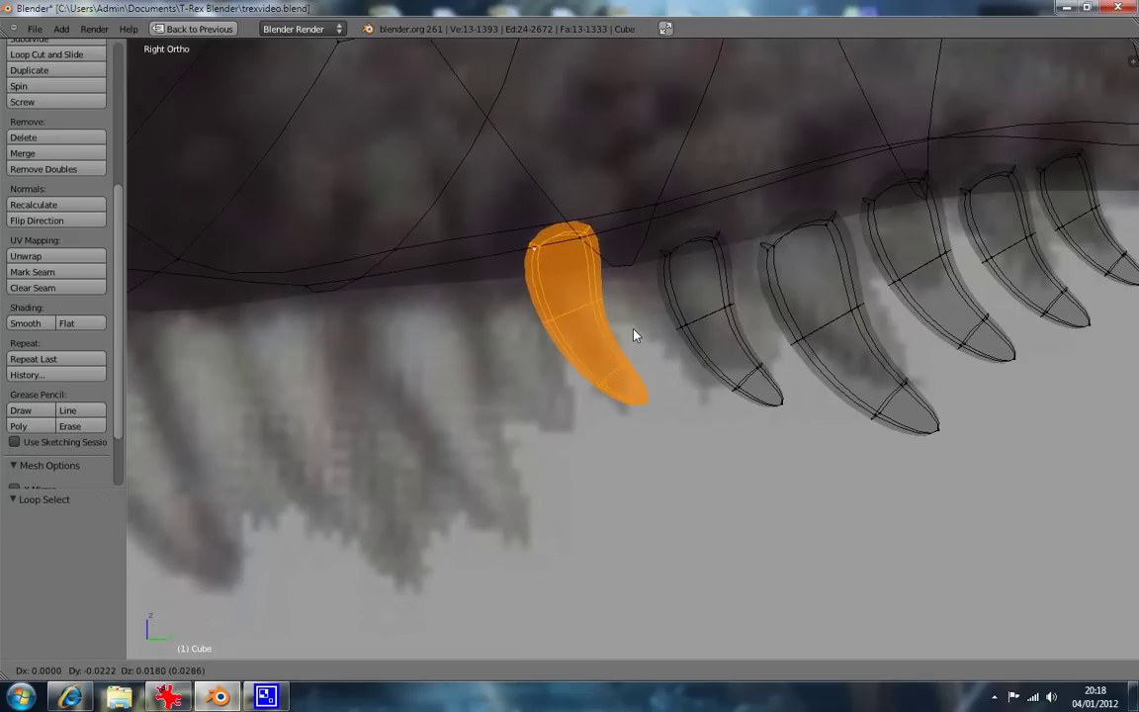
{"action": "left_click", "coordinate": [638, 335]}
{"action": "key", "text": "r"}
{"action": "left_click", "coordinate": [668, 350]}
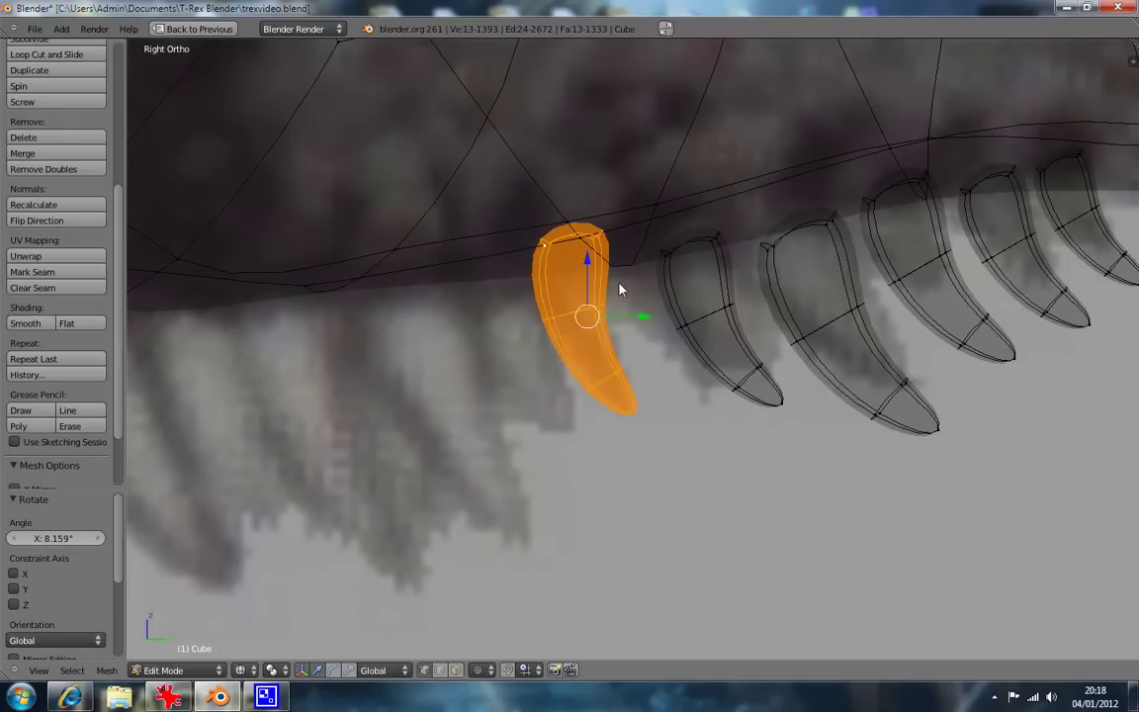
{"action": "key", "text": "a"}
{"action": "key", "text": "b"}
{"action": "left_click_drag", "start_coordinate": [534, 244], "coordinate": [588, 255]}
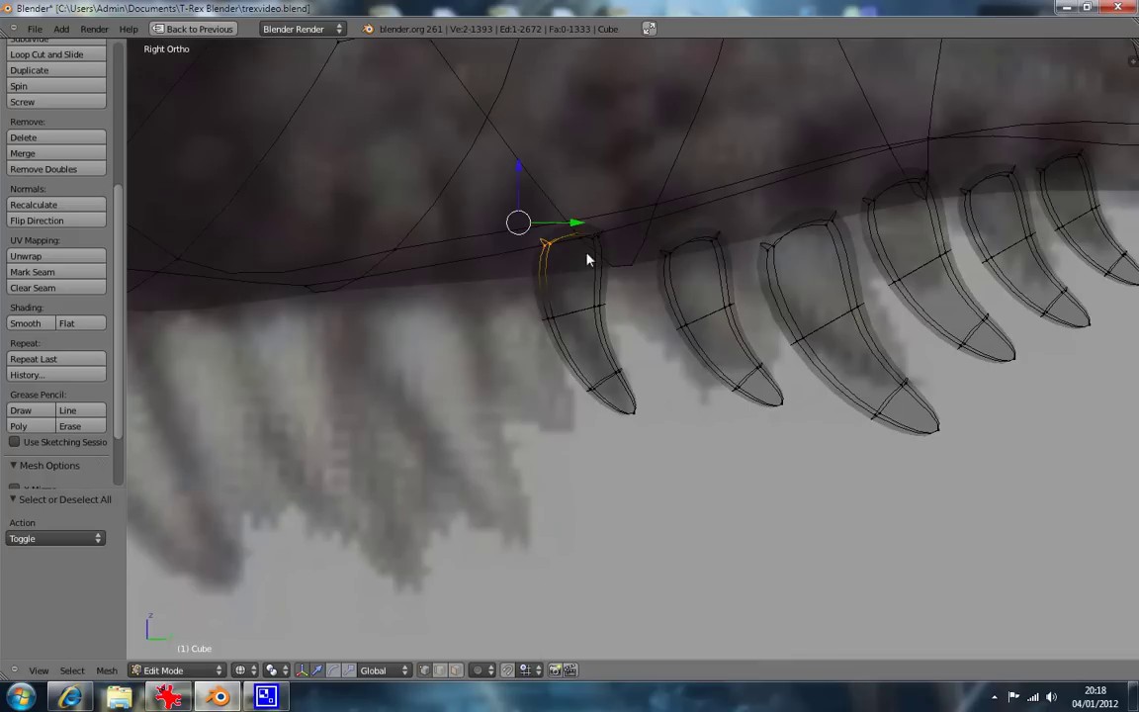
Extrude the tooth's top edge straight up along Z into the jaw.
{"action": "key", "text": "e"}
{"action": "key", "text": "z"}
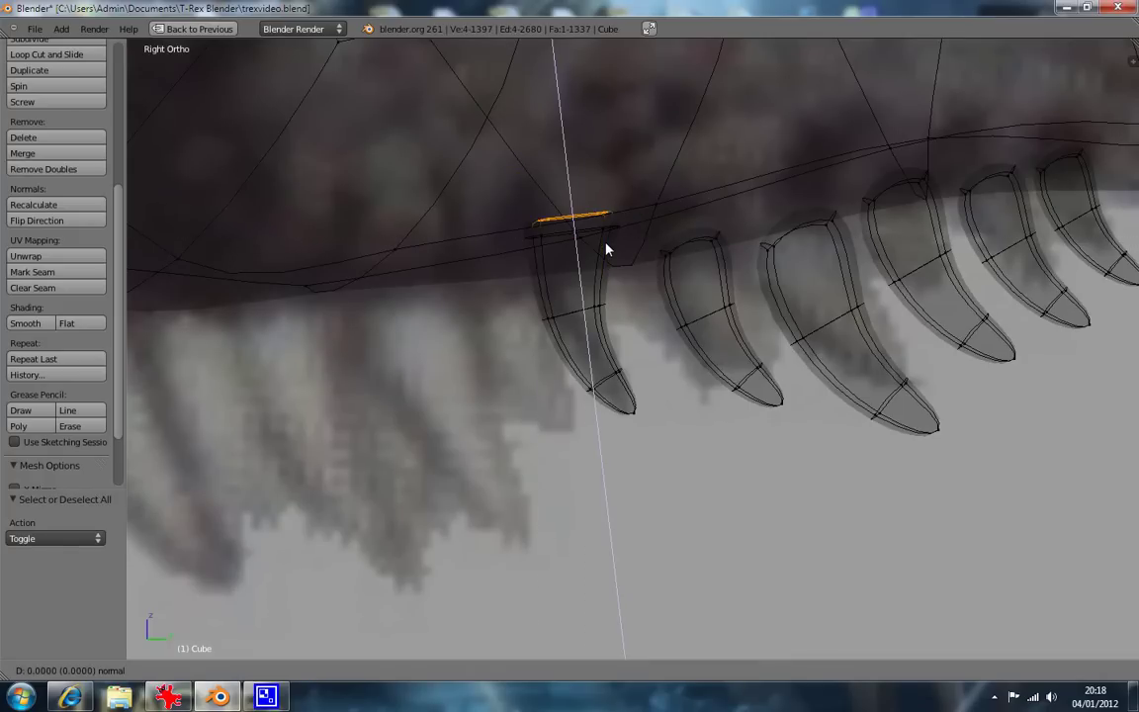
{"action": "left_click", "coordinate": [606, 245]}
{"action": "key", "text": "KP_1"}
{"action": "key", "text": "KP_3"}
{"action": "key", "text": "KP_1"}
{"action": "key", "text": "z"}
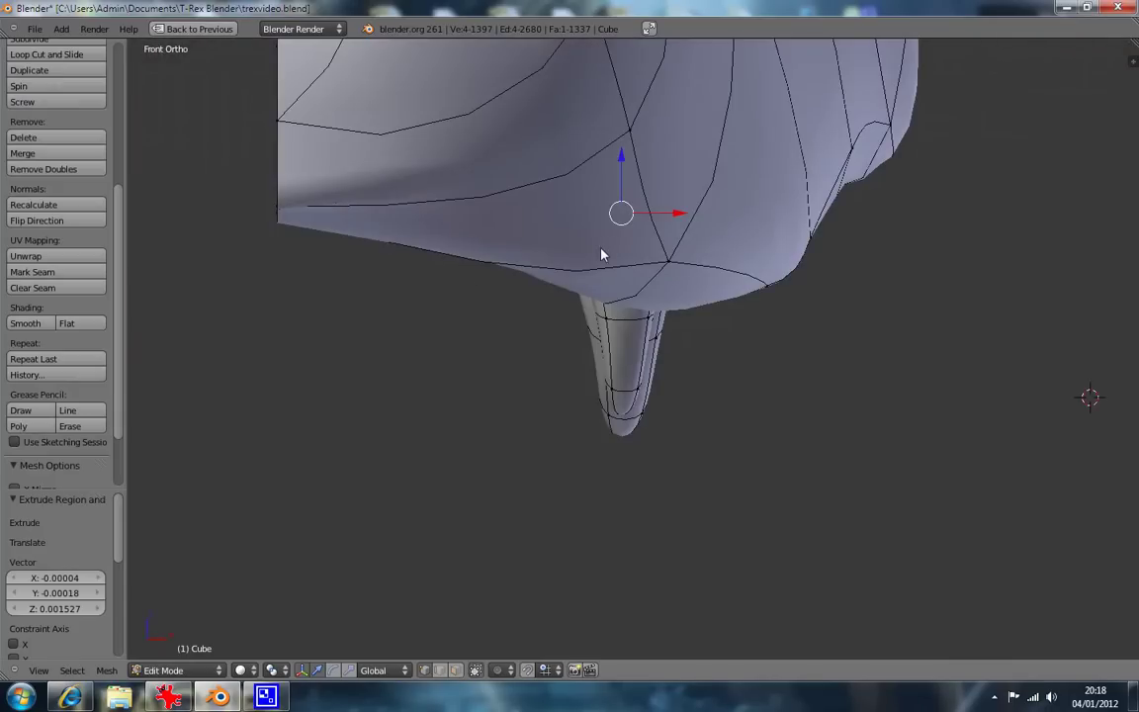
{"action": "scroll", "coordinate": [406, 267], "scroll_direction": "up", "scroll_amount": 2}
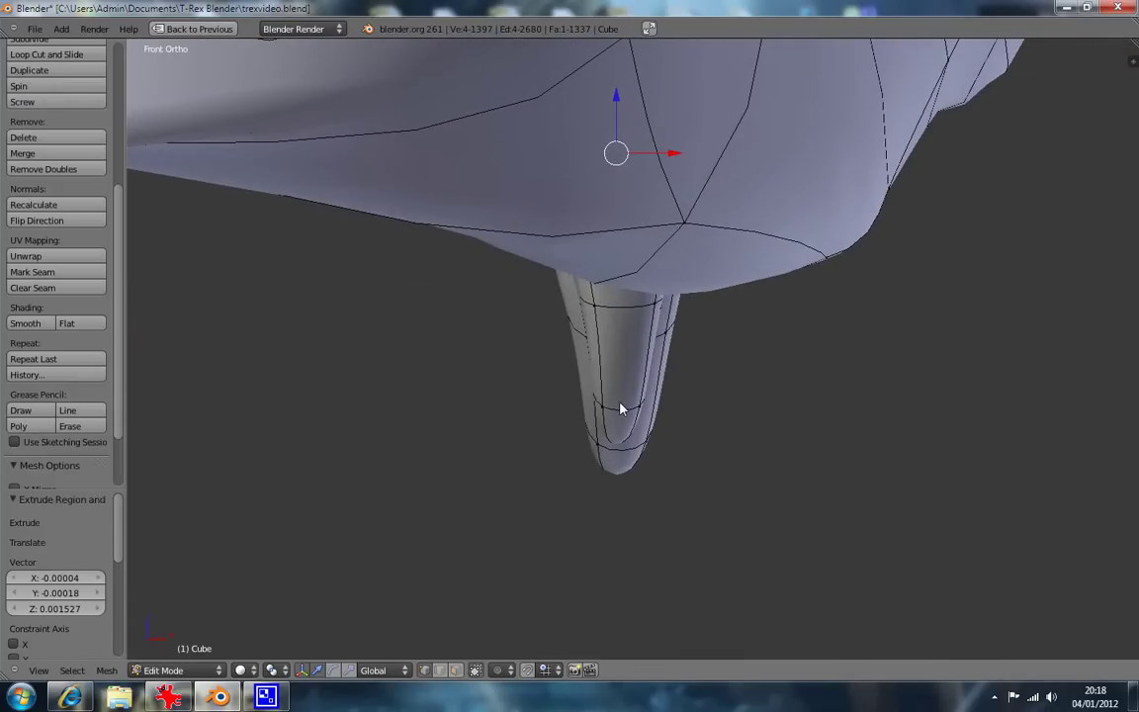
{"action": "key", "text": "z"}
{"action": "middle_click_drag", "start_coordinate": [681, 373], "coordinate": [579, 423]}
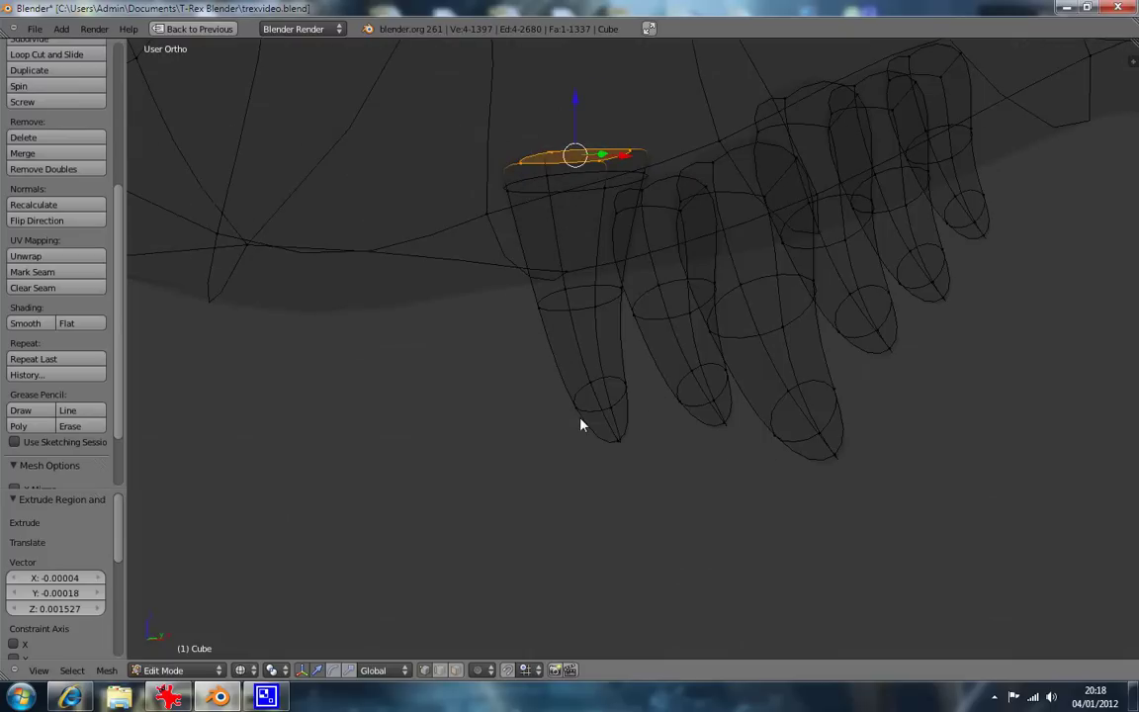
Narrow the tooth's tip edge loop to 0.706 along X.
{"action": "right_click", "coordinate": [590, 412], "text": "alt"}
{"action": "key", "text": "s"}
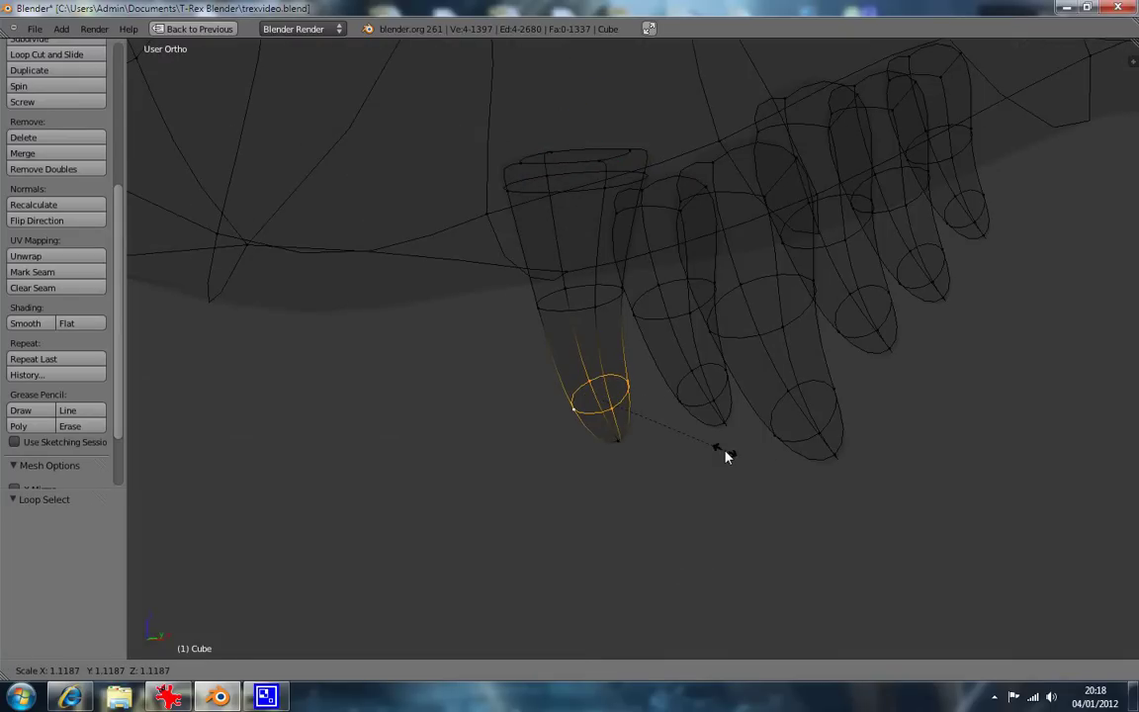
{"action": "left_click", "coordinate": [727, 455]}
{"action": "key", "text": "KP_1"}
{"action": "key", "text": "x"}
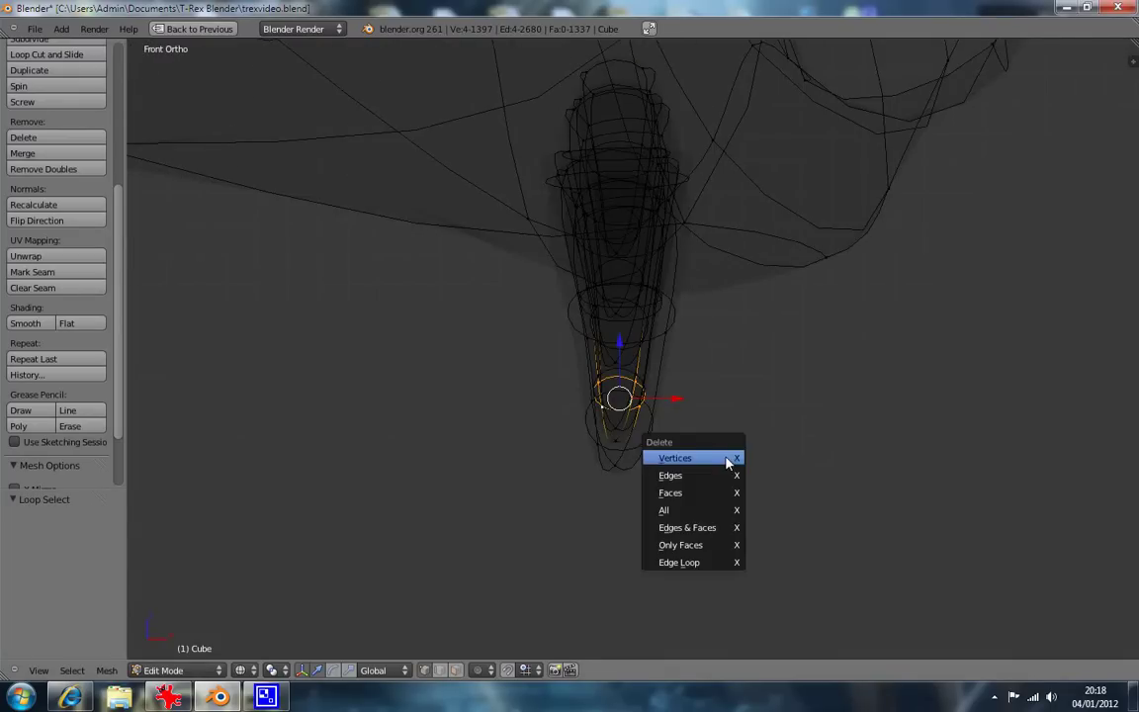
{"action": "key", "text": "s"}
{"action": "key", "text": "x"}
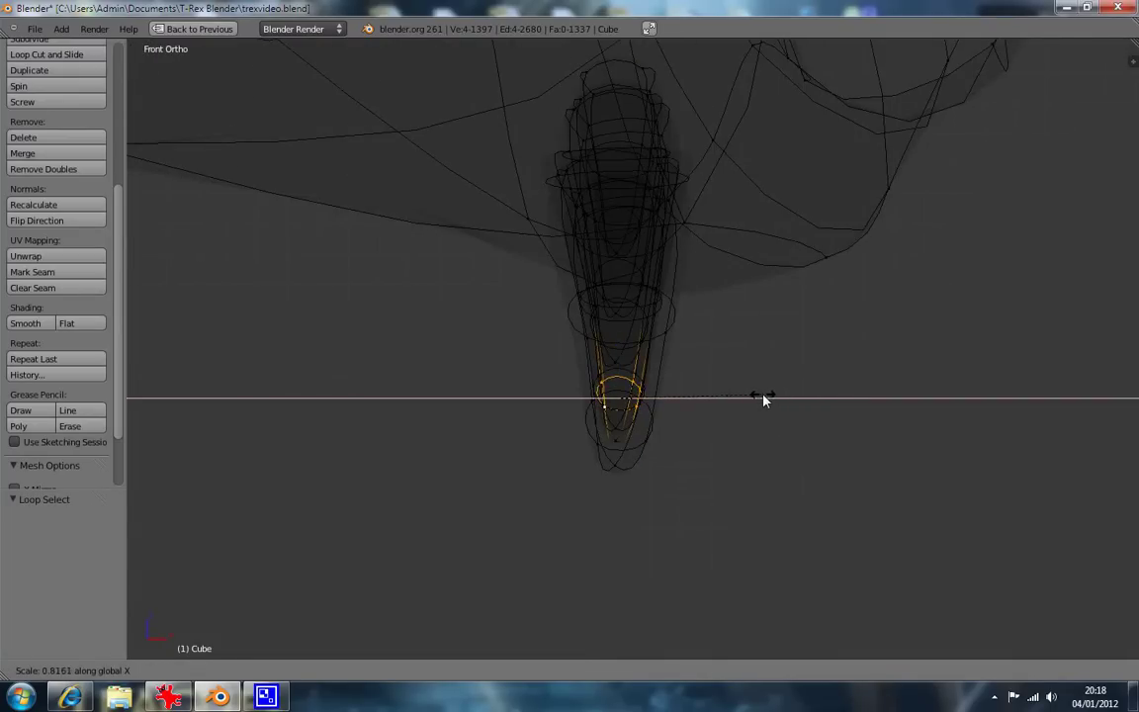
{"action": "left_click", "coordinate": [744, 395]}
Narrow the tooth's upper edge loop to 0.807 along X in front view.
{"action": "key", "text": "KP_3"}
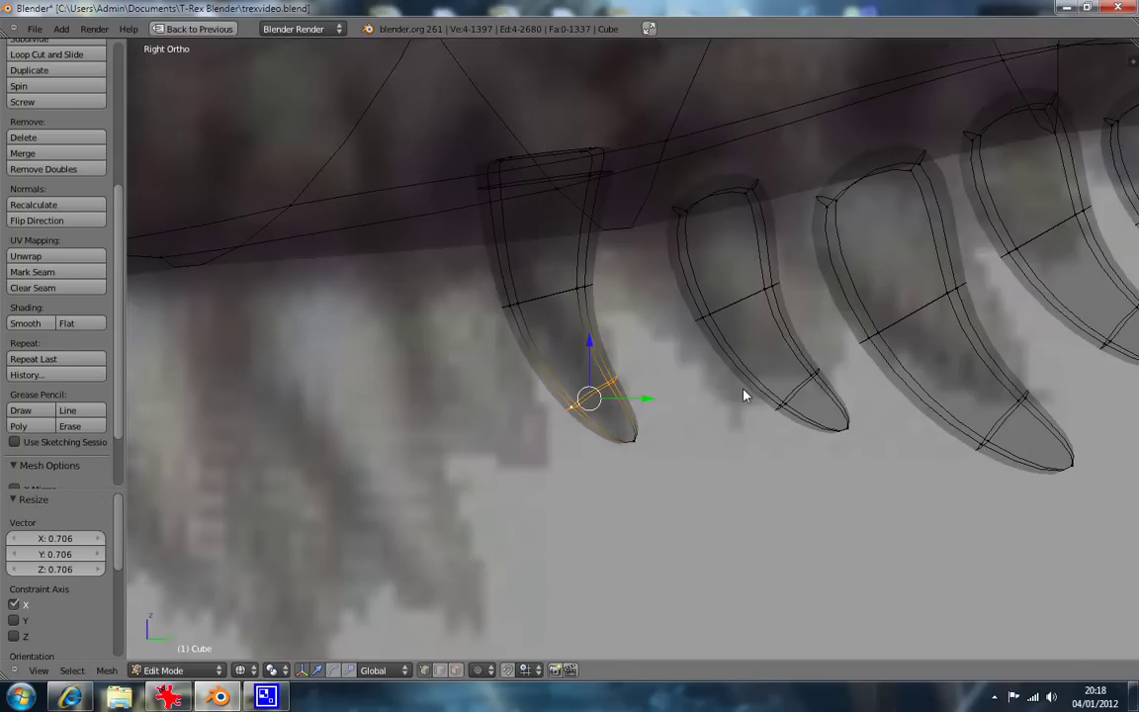
{"action": "right_click", "coordinate": [560, 302], "text": "alt"}
{"action": "middle_click_drag", "start_coordinate": [560, 301], "coordinate": [564, 299]}
{"action": "key", "text": "KP_1"}
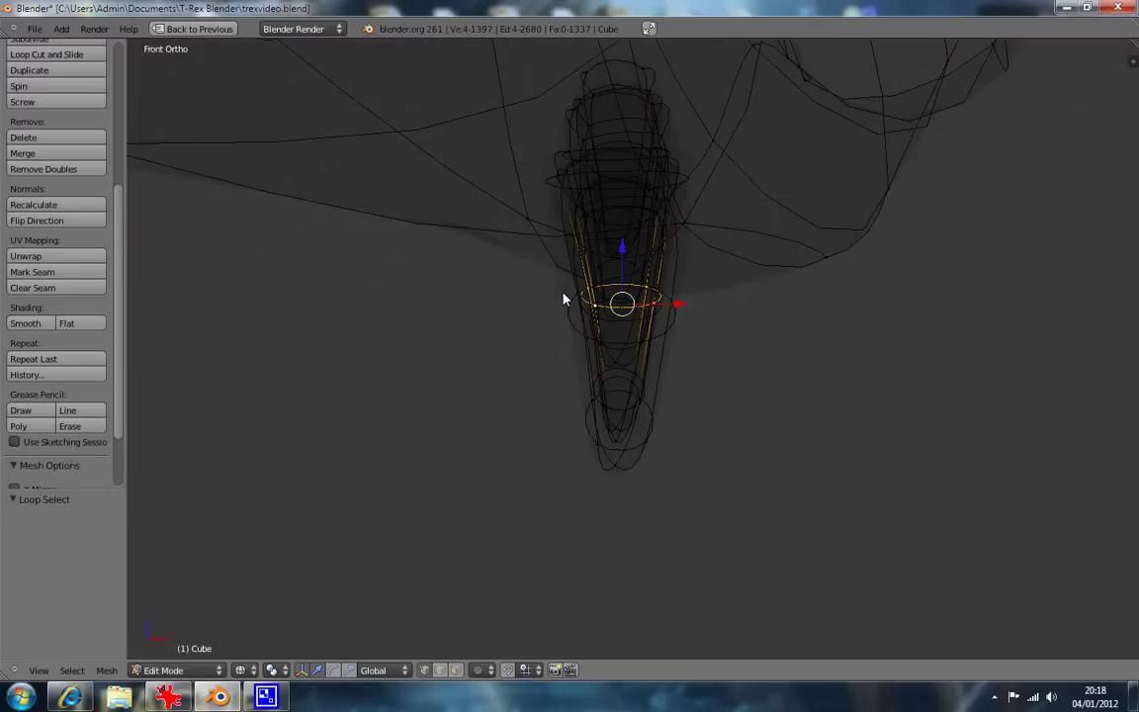
{"action": "key", "text": "s"}
{"action": "key", "text": "x"}
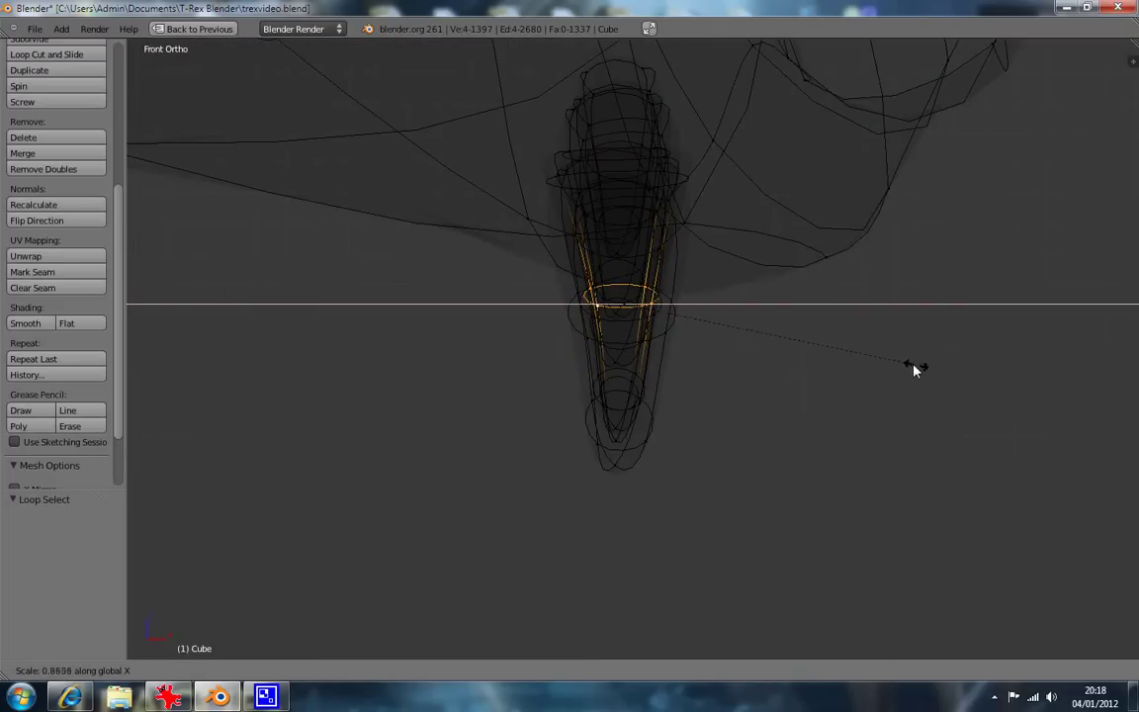
{"action": "left_click", "coordinate": [894, 362]}
{"action": "key", "text": "z"}
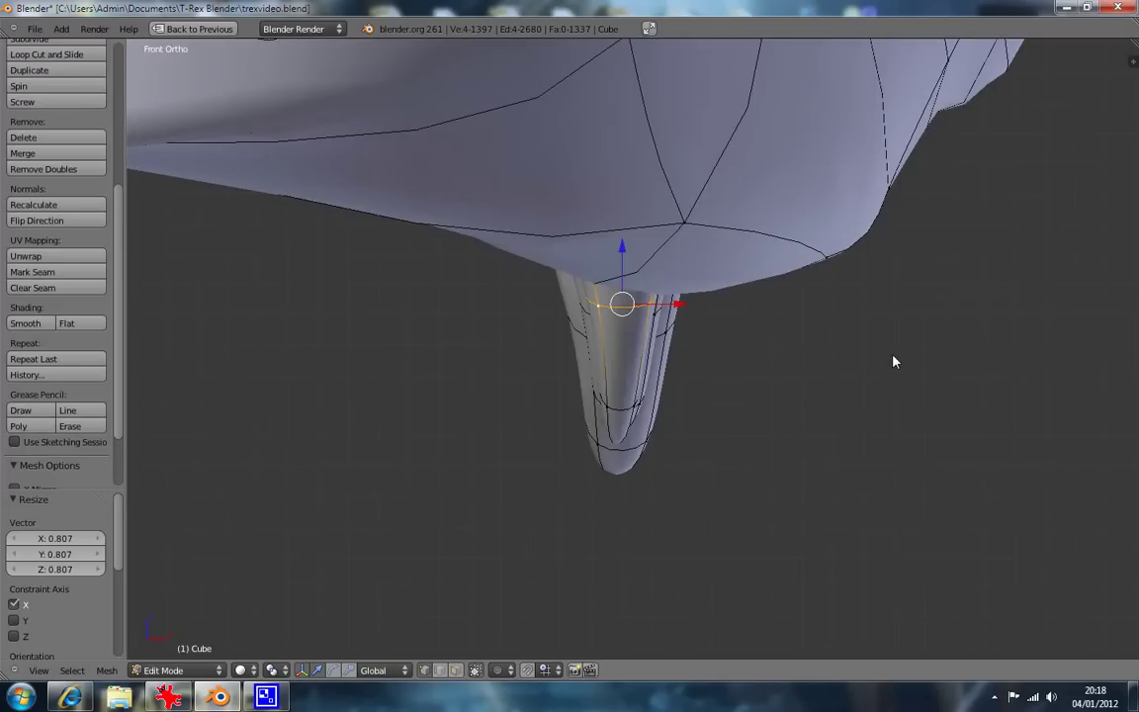
{"action": "key", "text": "ctrl+KP_7"}
Shift the newest tooth 0.06162 along X toward the jaw edge and tilt it −7.357°.
{"action": "key", "text": "a"}
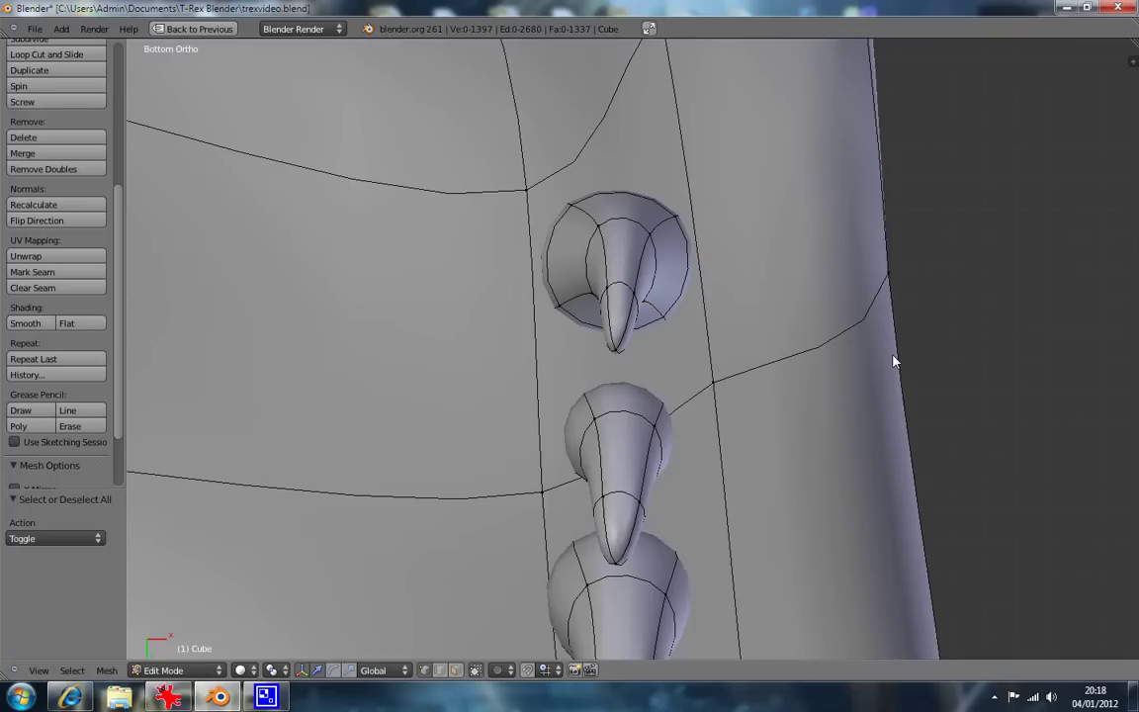
{"action": "right_click", "coordinate": [623, 262], "text": "alt"}
{"action": "right_click", "coordinate": [653, 265], "text": "alt+shift"}
{"action": "left_click_drag", "start_coordinate": [675, 283], "coordinate": [861, 307]}
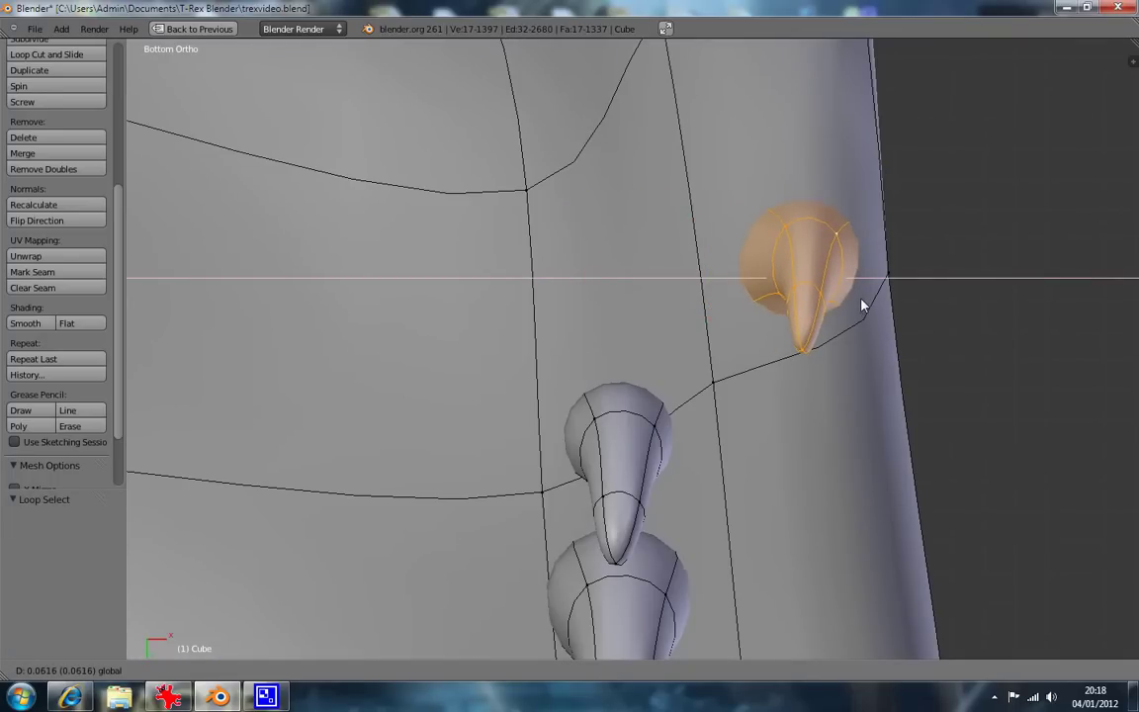
{"action": "left_click", "coordinate": [861, 306]}
{"action": "key", "text": "r"}
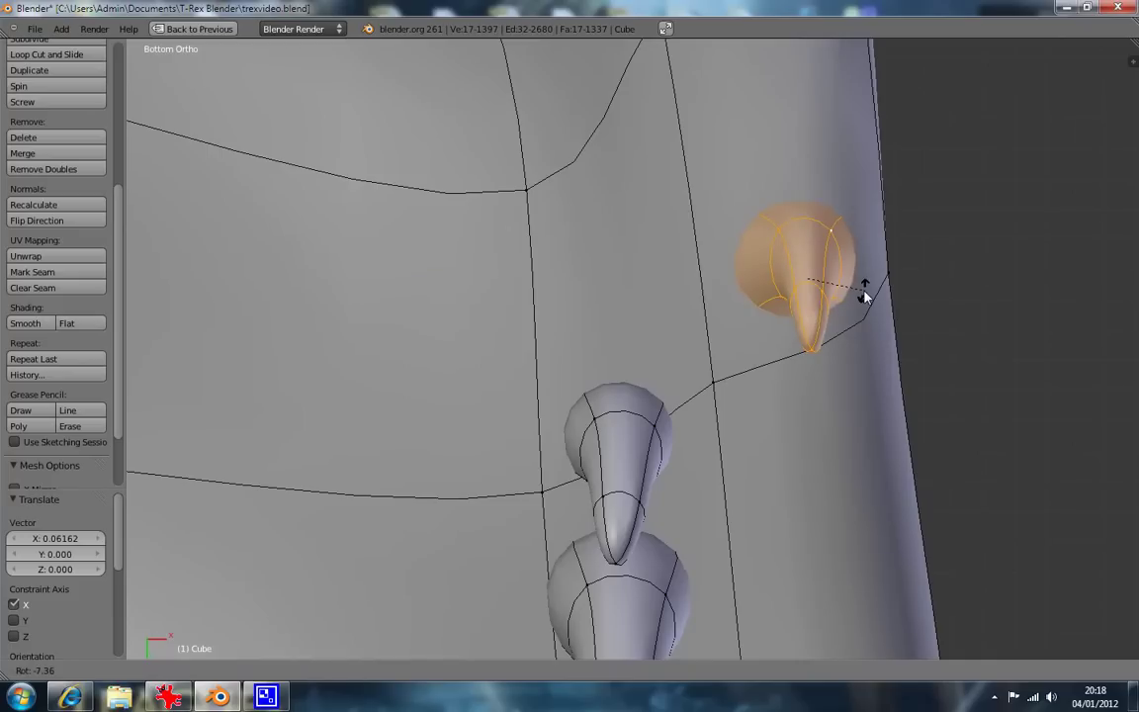
{"action": "left_click", "coordinate": [865, 296]}
Inspect the repositioned tooth from side and front views against the reference photo.
{"action": "key", "text": "KP_3"}
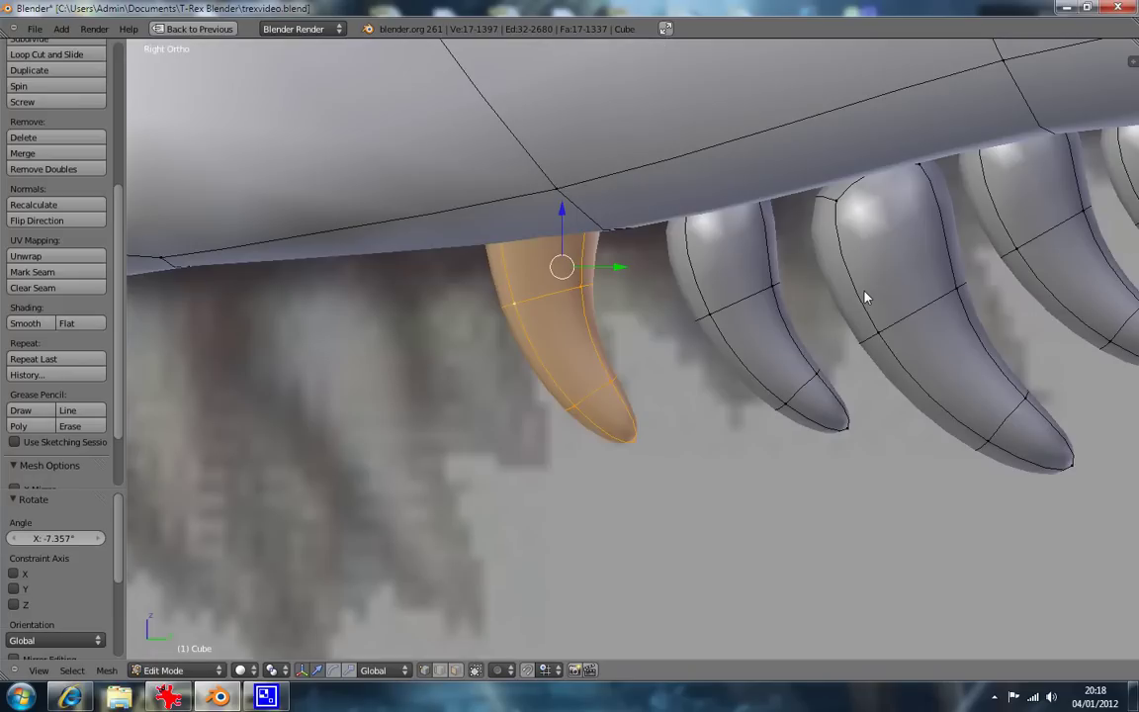
{"action": "key", "text": "z"}
{"action": "key", "text": "KP_Decimal"}
{"action": "mouse_move", "coordinate": [606, 317]}
{"action": "middle_mouse_down"}
{"action": "mouse_move", "coordinate": [744, 399]}
{"action": "mouse_move", "coordinate": [804, 395]}
{"action": "mouse_move", "coordinate": [806, 369]}
{"action": "mouse_move", "coordinate": [637, 315]}
{"action": "mouse_move", "coordinate": [644, 352]}
{"action": "mouse_move", "coordinate": [698, 369]}
{"action": "mouse_move", "coordinate": [764, 370]}
{"action": "mouse_move", "coordinate": [744, 351]}
{"action": "mouse_move", "coordinate": [780, 341]}
{"action": "middle_mouse_up"}
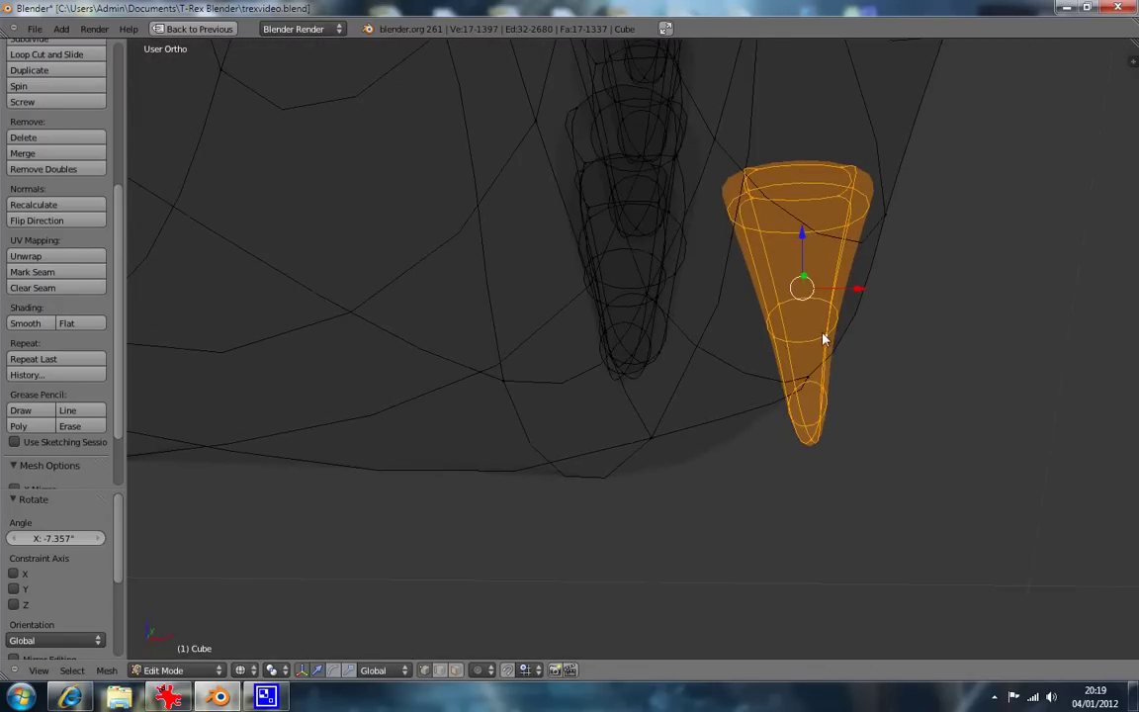
{"action": "key", "text": "KP_1"}
{"action": "key", "text": "KP_3"}
{"action": "key", "text": "z"}
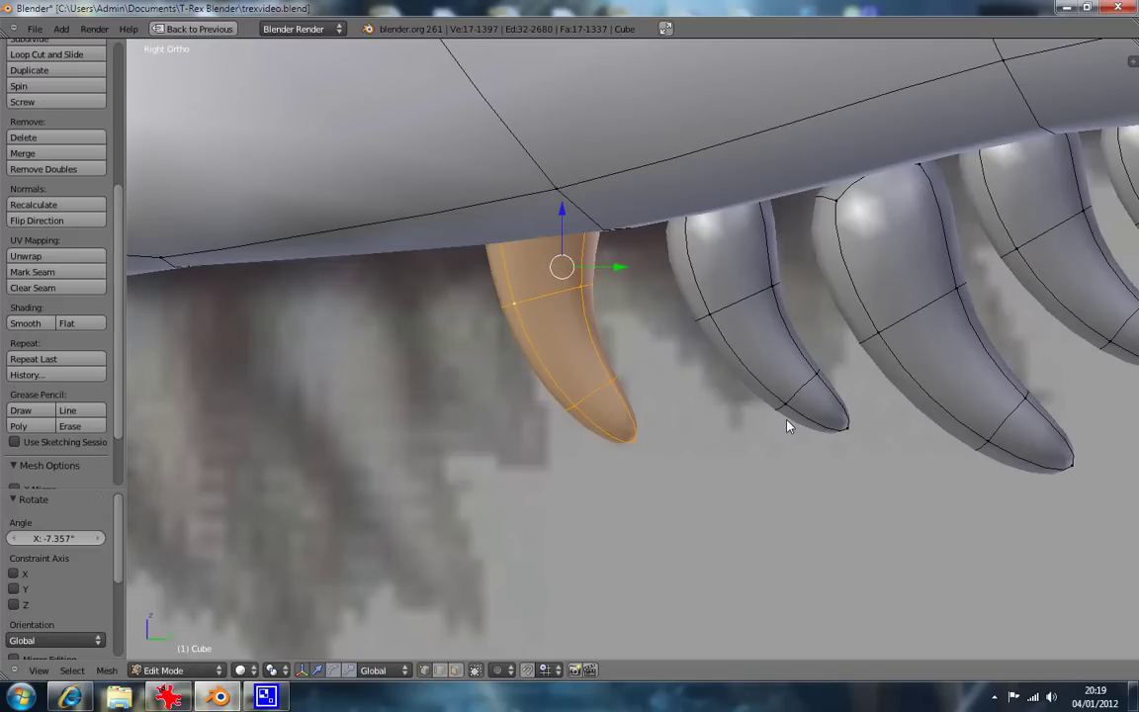
{"action": "middle_click_drag", "start_coordinate": [809, 414], "coordinate": [746, 465]}
Hide the previous tooth, then raise the front tooth higher against the gum.
{"action": "key", "text": "h"}
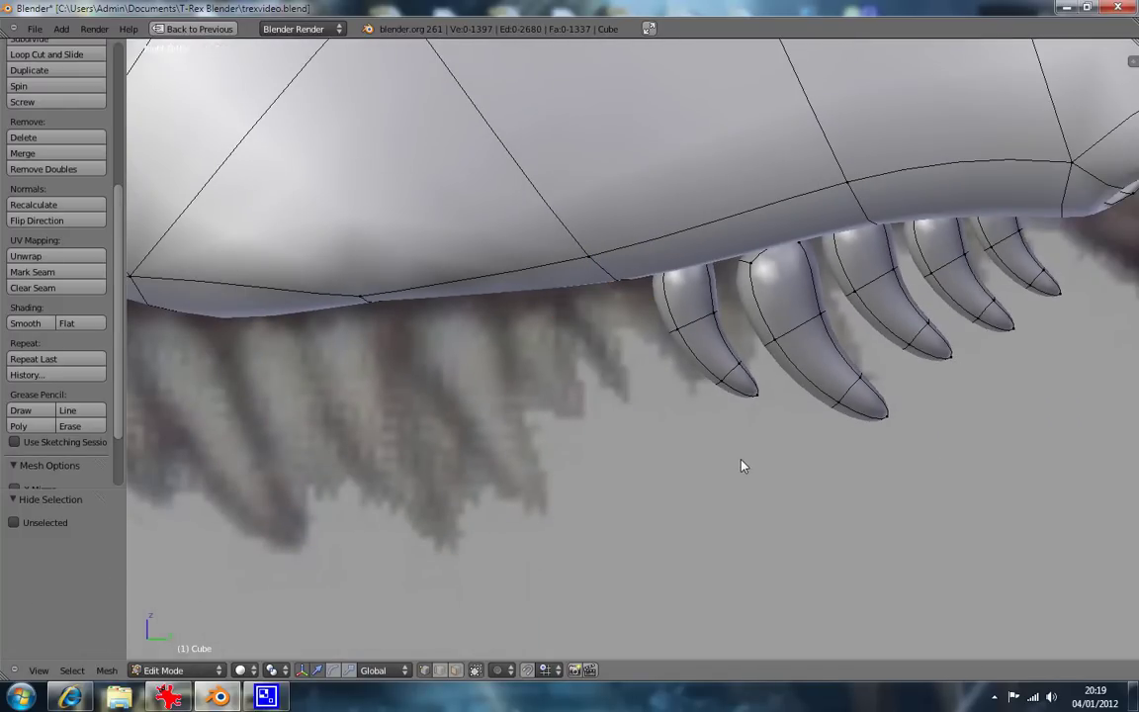
{"action": "right_click", "coordinate": [714, 336], "text": "alt"}
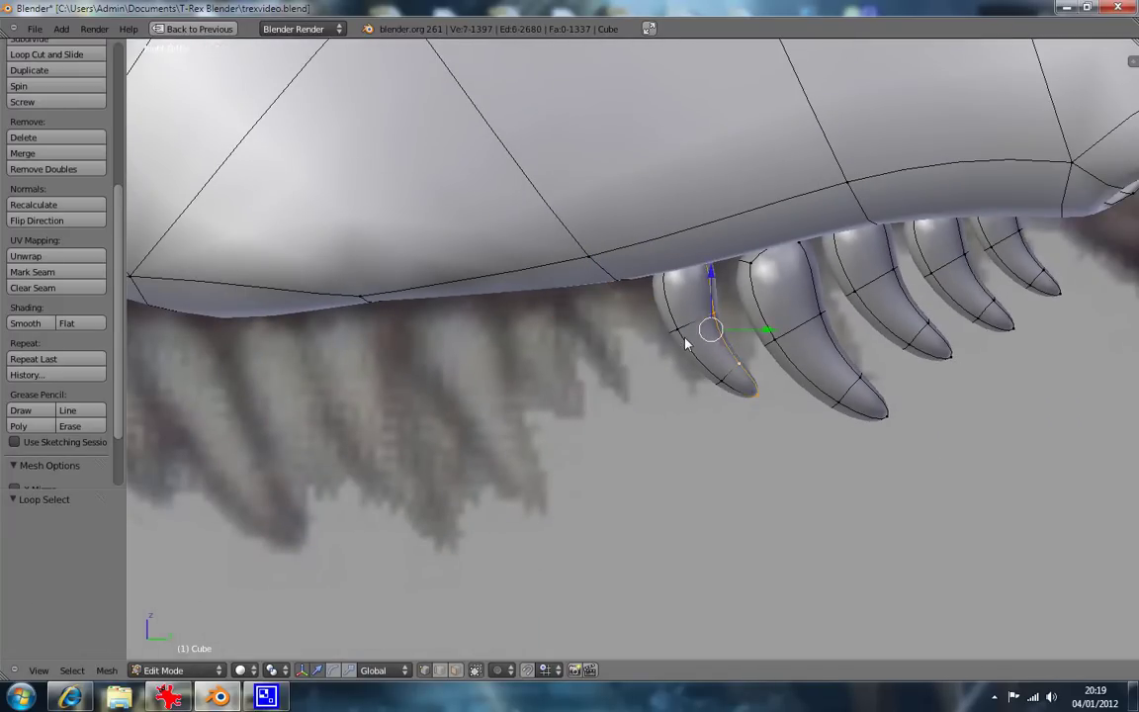
{"action": "right_click", "coordinate": [697, 339], "text": "alt+shift"}
{"action": "key", "text": "z"}
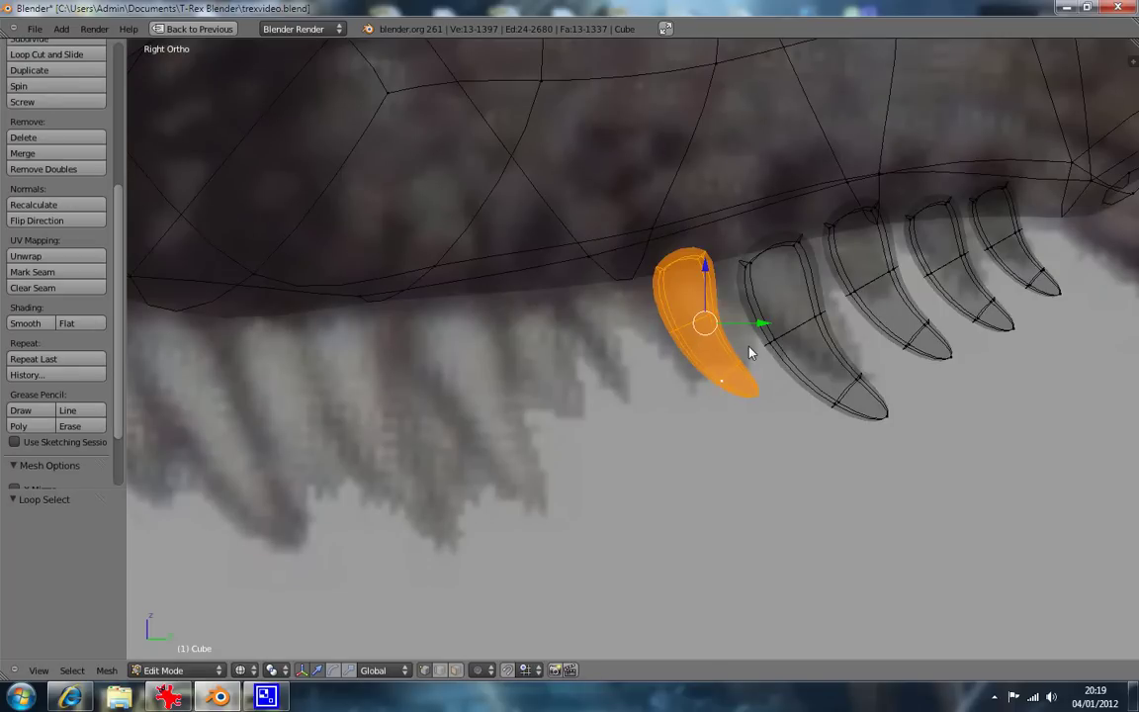
{"action": "key", "text": "g"}
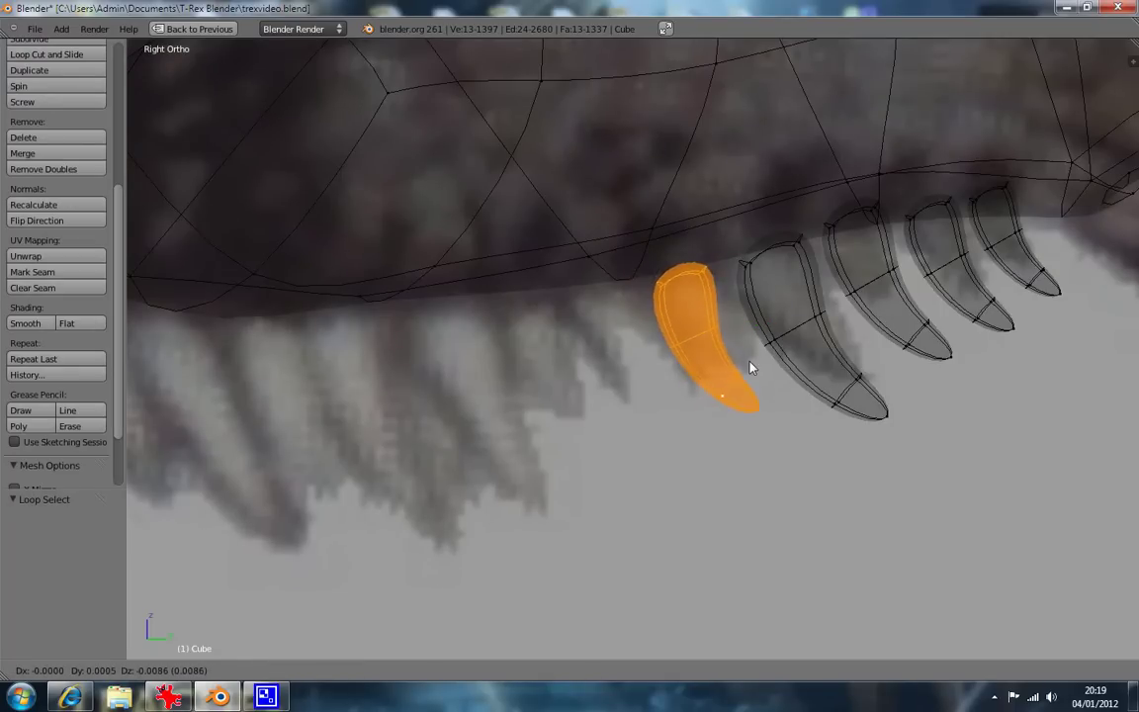
{"action": "left_click", "coordinate": [720, 364]}
{"action": "key", "text": "g"}
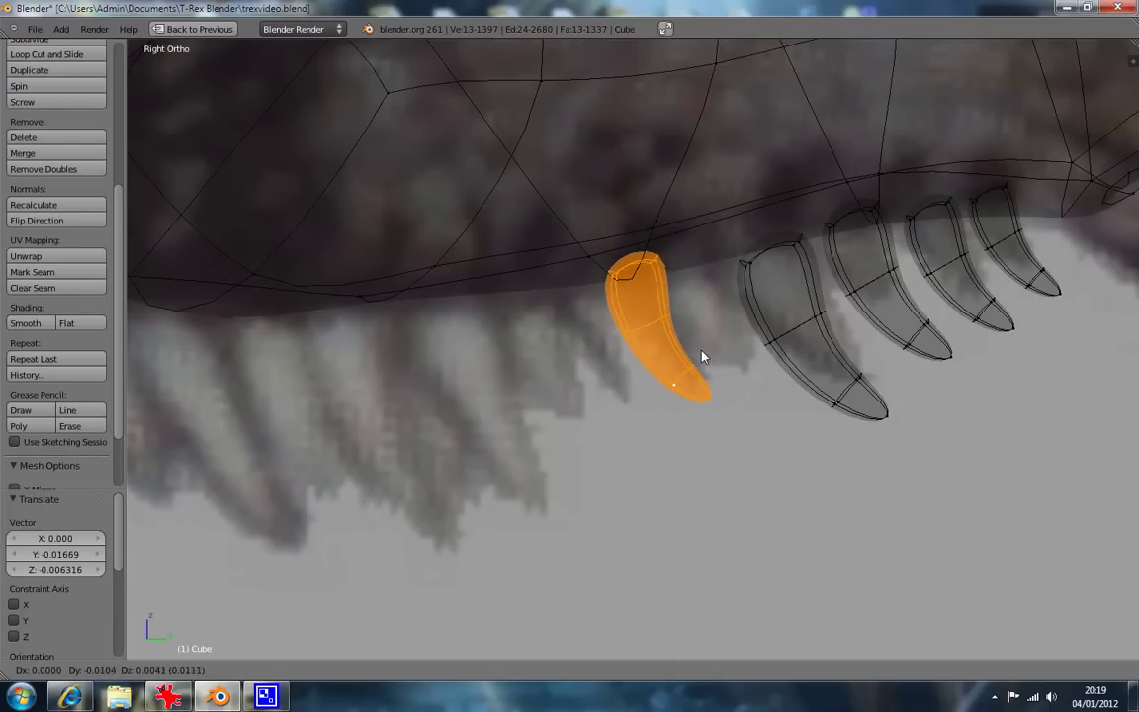
{"action": "left_click", "coordinate": [703, 356]}
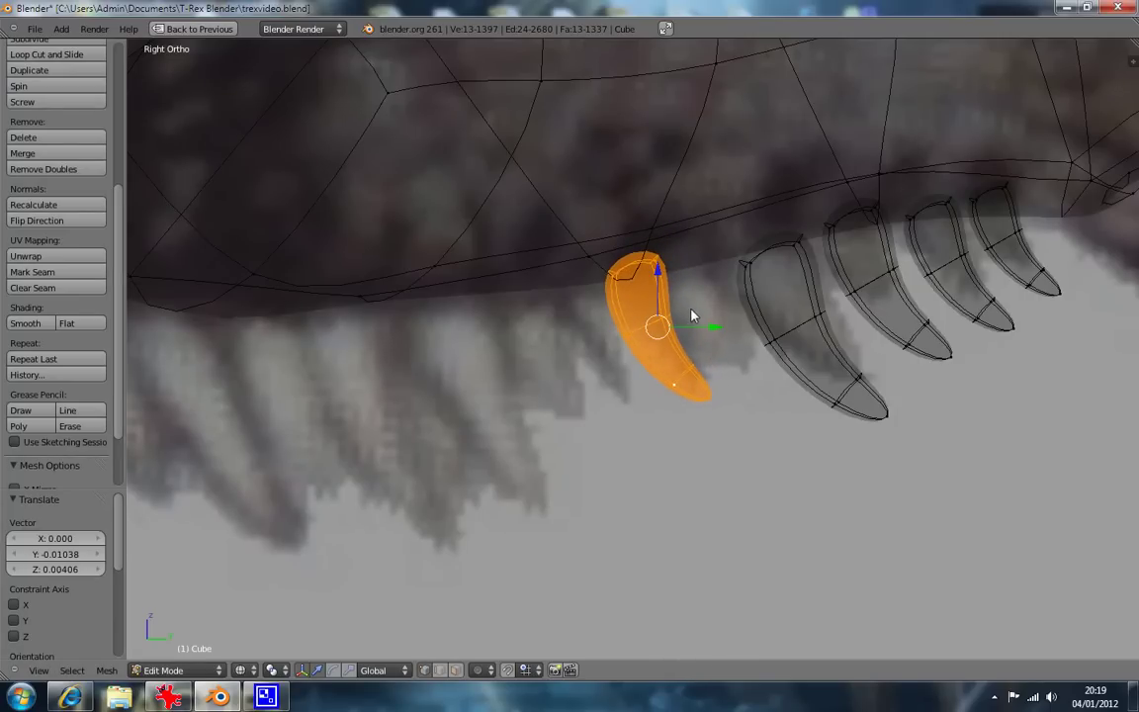
Duplicate the front tooth into the gap beside it and rotate the copy 5.178° about X.
{"action": "key", "text": "shift+d"}
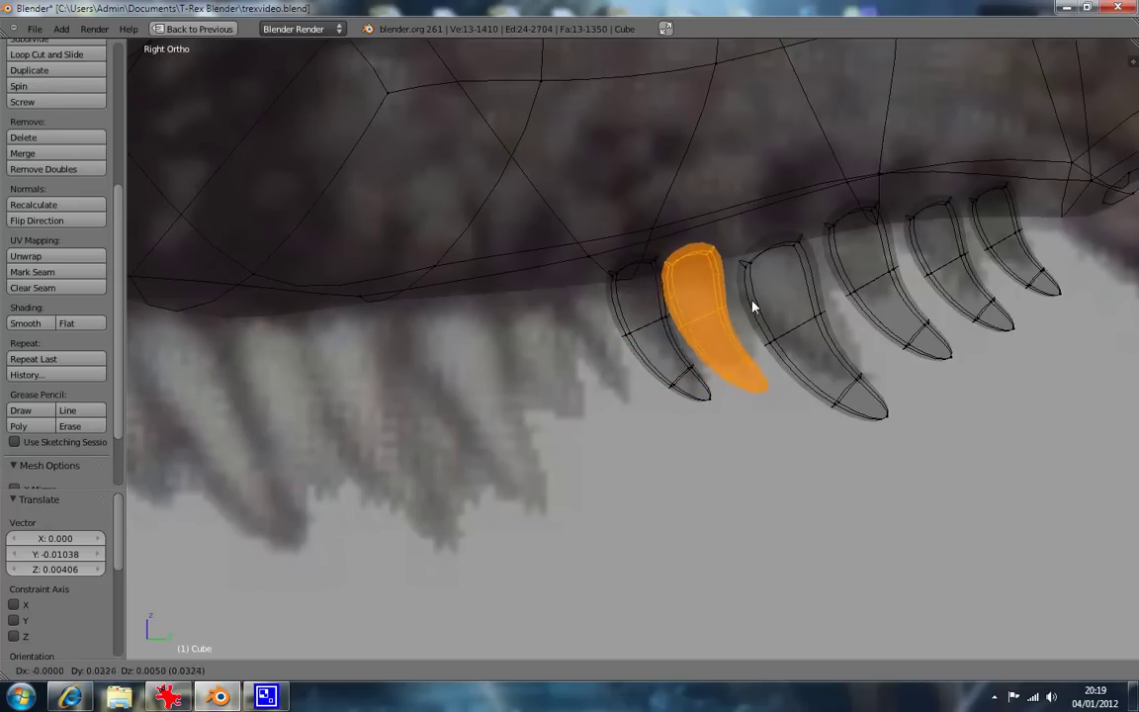
{"action": "left_click", "coordinate": [754, 312]}
{"action": "key", "text": "g"}
{"action": "left_click", "coordinate": [814, 408]}
{"action": "key", "text": "r"}
{"action": "left_click", "coordinate": [808, 414]}
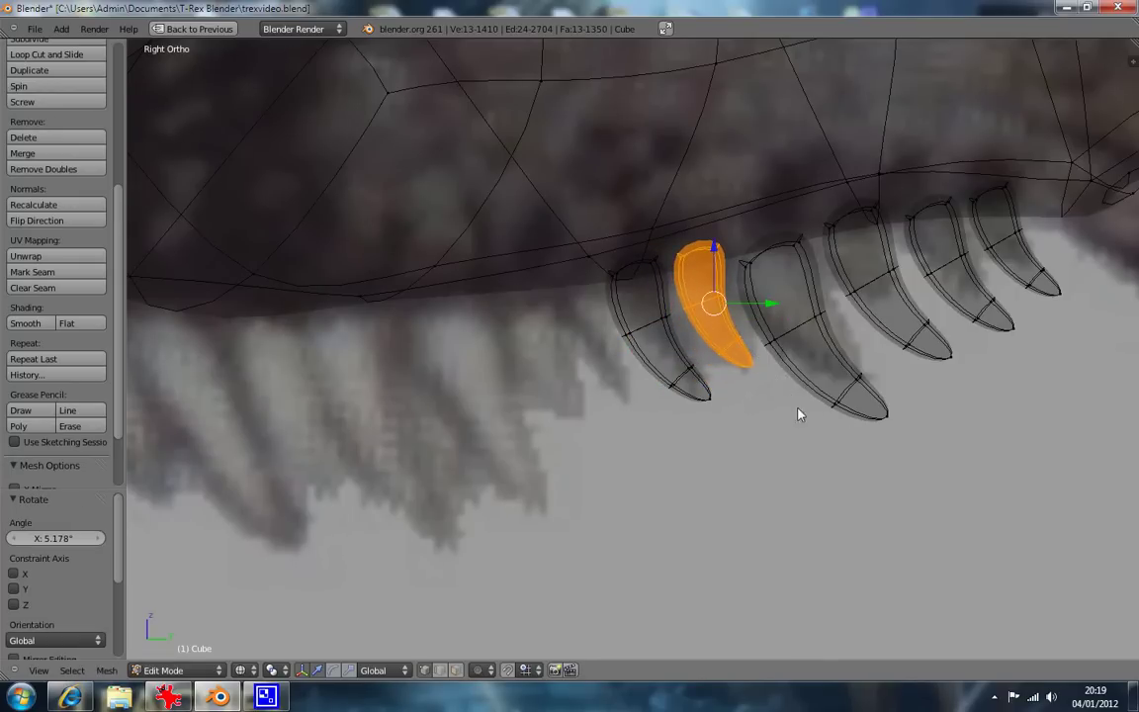
{"action": "key", "text": "a"}
{"action": "scroll", "coordinate": [721, 365], "scroll_direction": "up", "scroll_amount": 4}
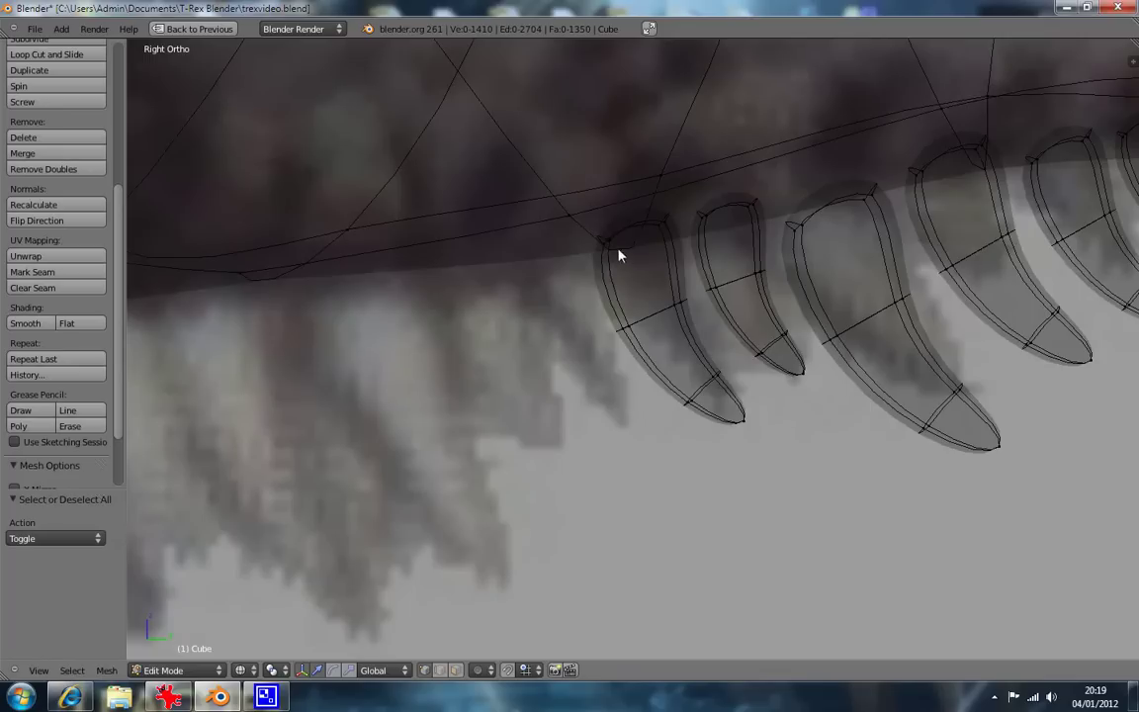
Extrude the first tooth's top face up into the gum.
{"action": "right_click", "coordinate": [598, 239]}
{"action": "key", "text": "b"}
{"action": "left_click_drag", "start_coordinate": [645, 216], "coordinate": [671, 225]}
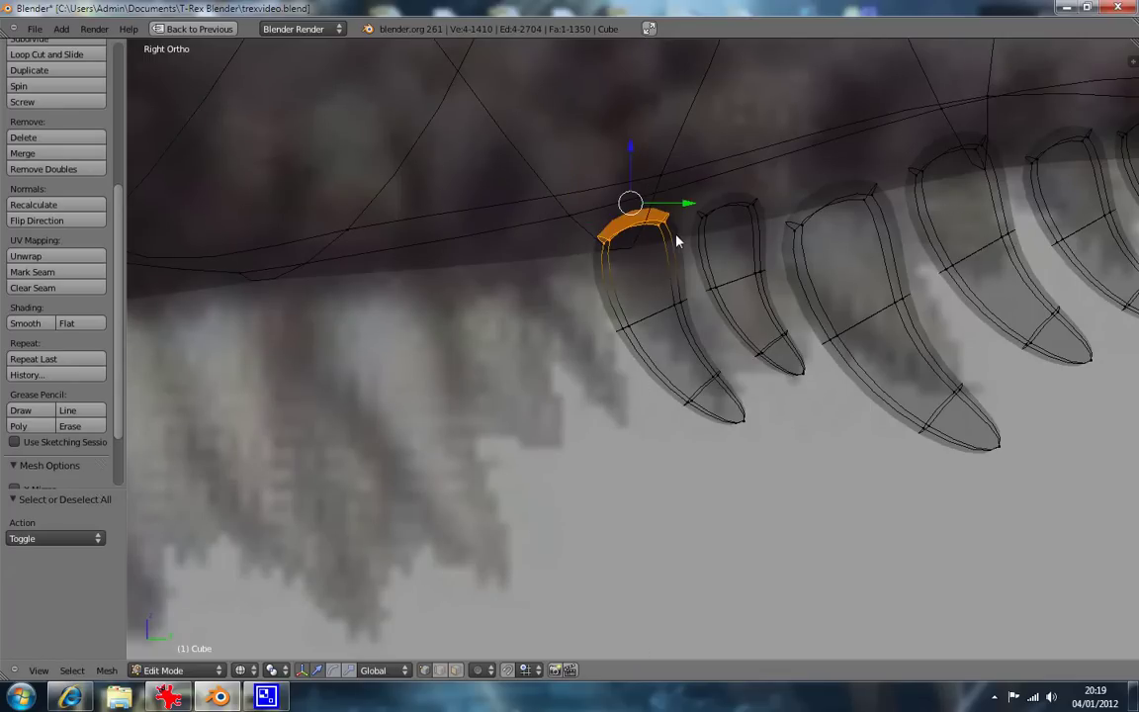
{"action": "key", "text": "e"}
{"action": "left_click", "coordinate": [652, 216]}
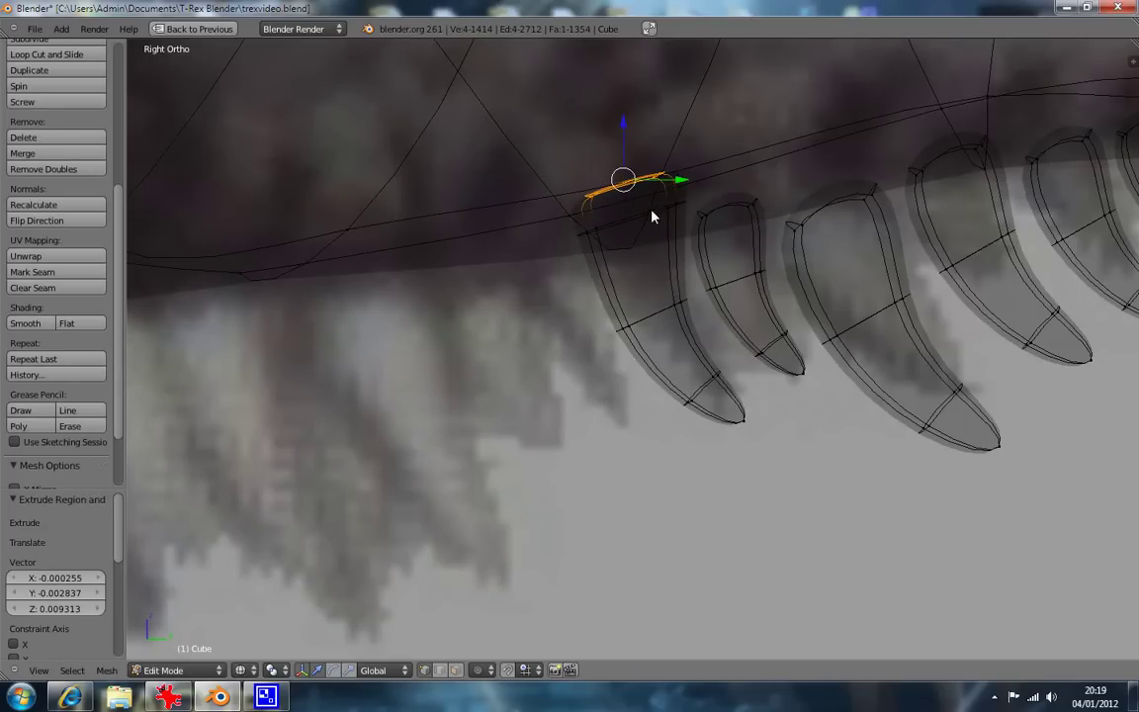
Narrow a lower edge loop of the tooth along X in front view.
{"action": "key", "text": "KP_1"}
{"action": "key", "text": "a"}
{"action": "key", "text": "z"}
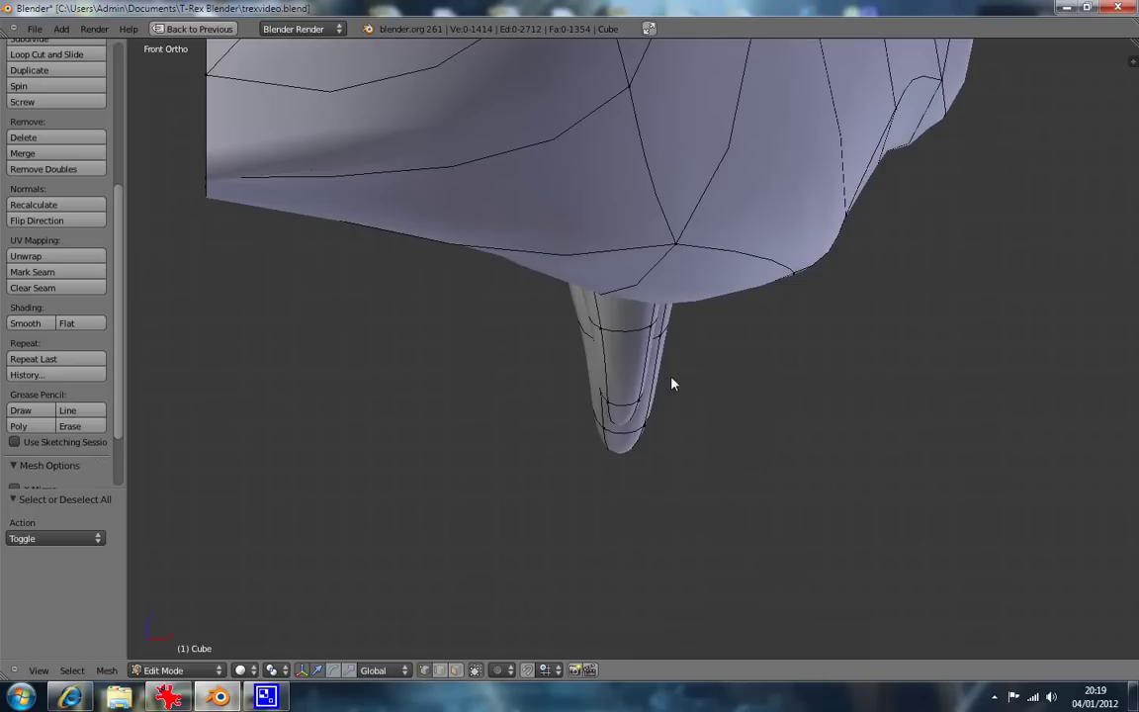
{"action": "middle_click_drag", "start_coordinate": [664, 425], "coordinate": [643, 414]}
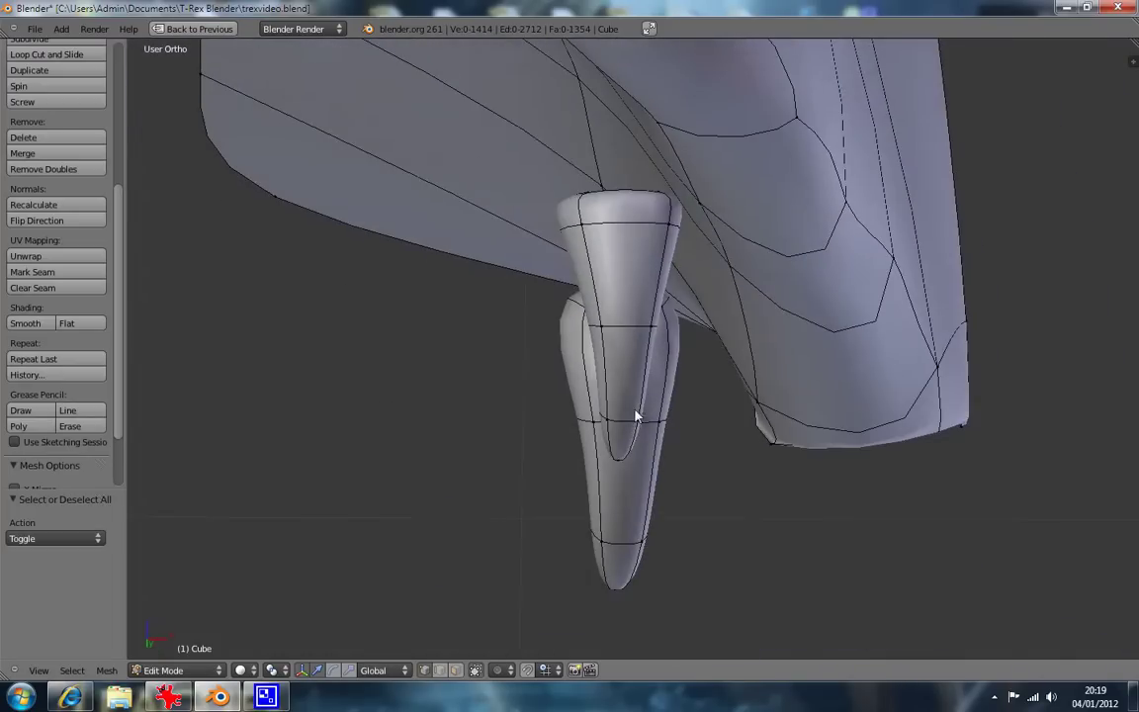
{"action": "right_click", "coordinate": [626, 423], "text": "alt"}
{"action": "key", "text": "s"}
{"action": "key", "text": "x"}
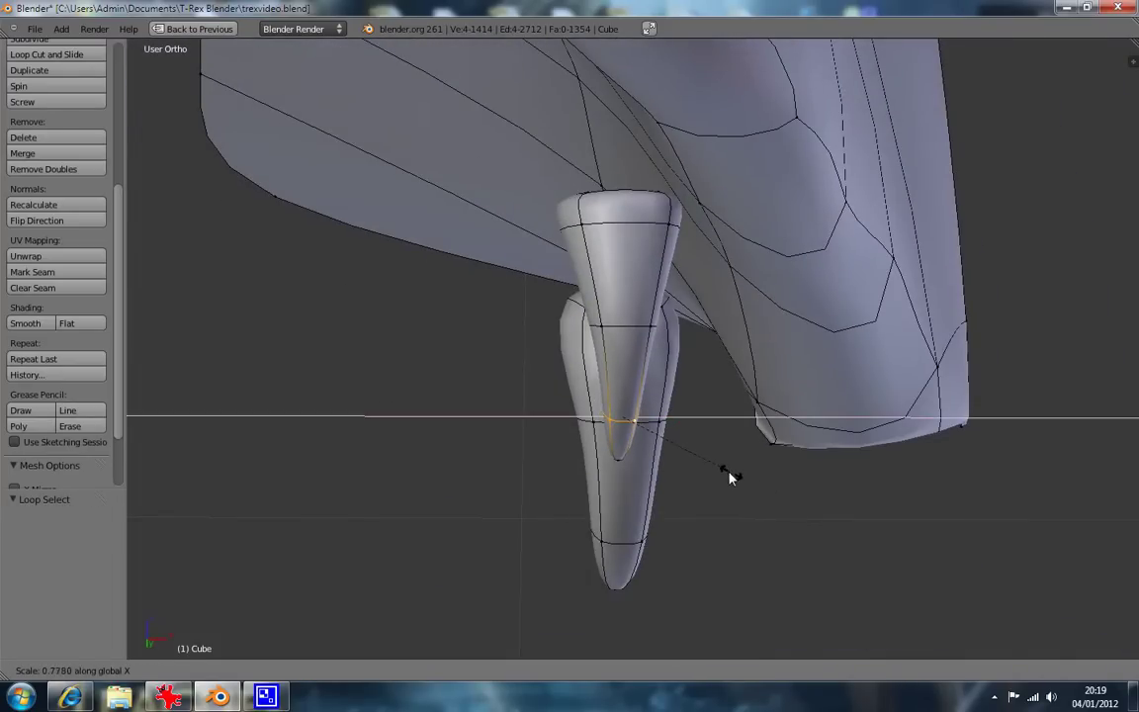
{"action": "left_click", "coordinate": [711, 470]}
Narrow the tooth's upper edge loop and top edge ring along X.
{"action": "middle_click_drag", "start_coordinate": [712, 465], "coordinate": [618, 323]}
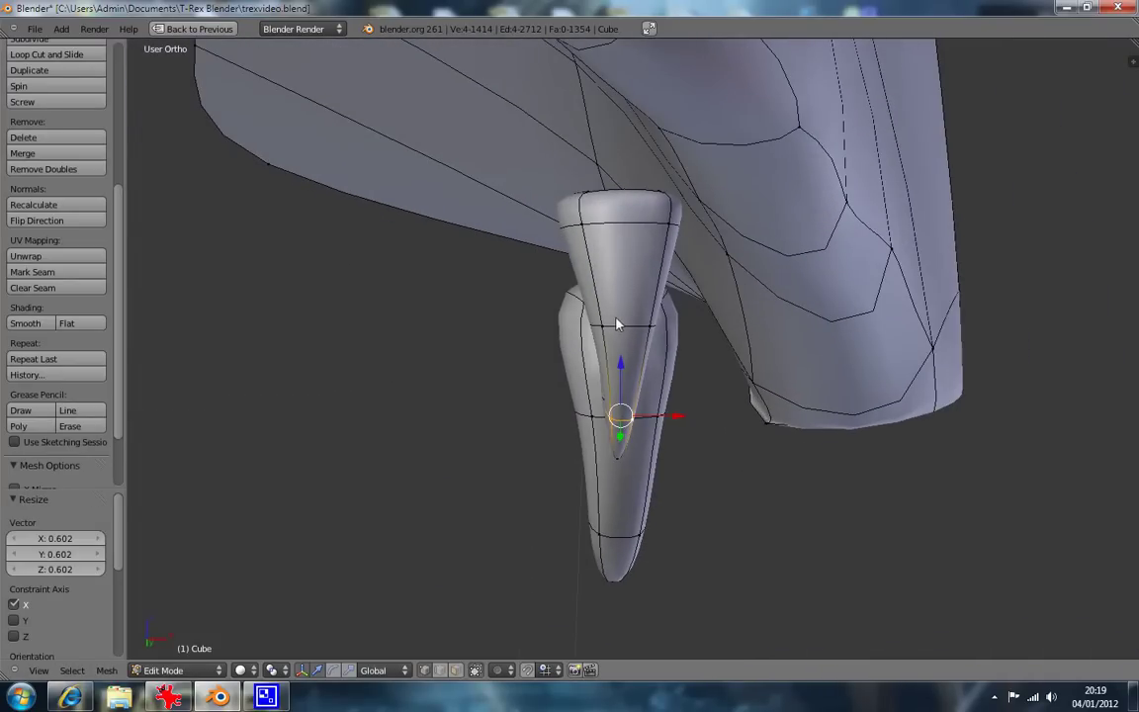
{"action": "right_click", "coordinate": [618, 324], "text": "alt"}
{"action": "key", "text": "s"}
{"action": "key", "text": "x"}
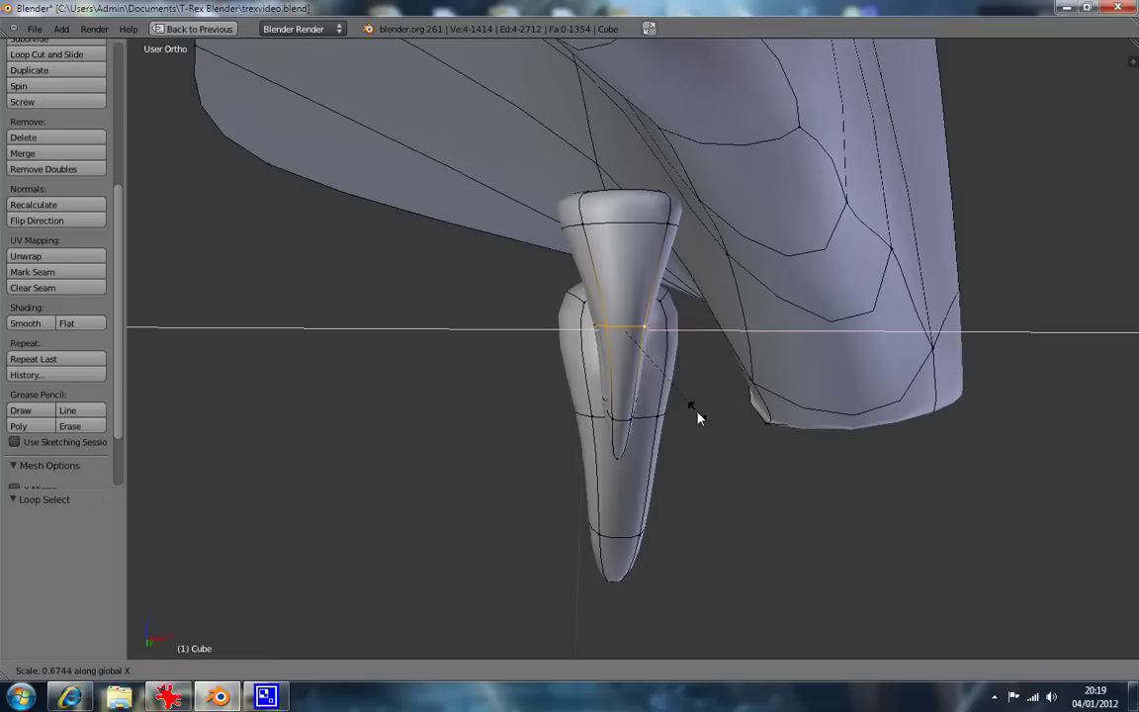
{"action": "left_click", "coordinate": [698, 418]}
{"action": "right_click", "coordinate": [655, 262], "text": "alt"}
{"action": "right_click", "coordinate": [596, 267], "text": "alt+shift"}
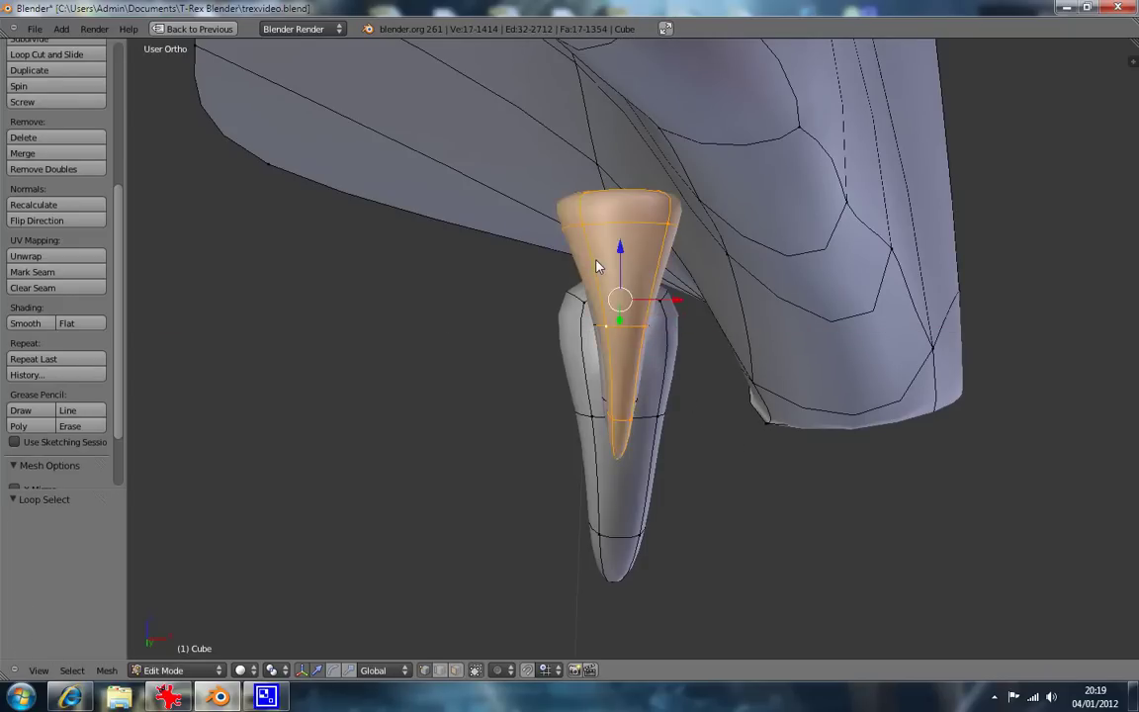
{"action": "right_click", "coordinate": [610, 237], "text": "alt+shift"}
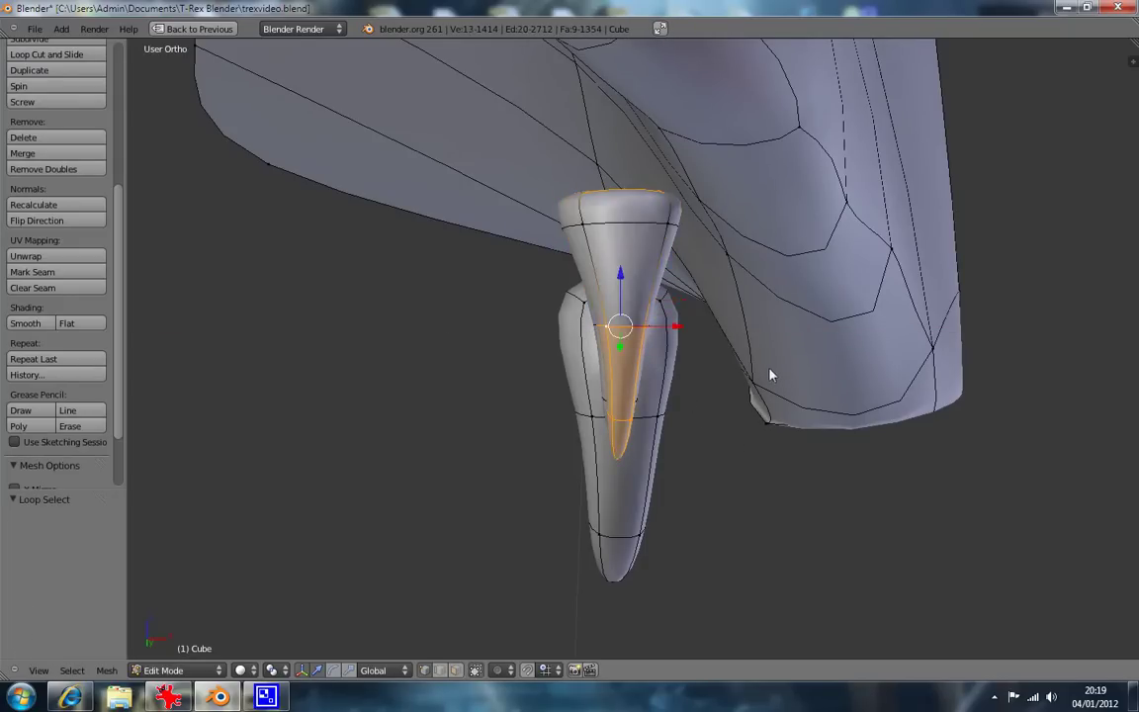
{"action": "right_click", "coordinate": [663, 247], "text": "alt"}
{"action": "key", "text": "s"}
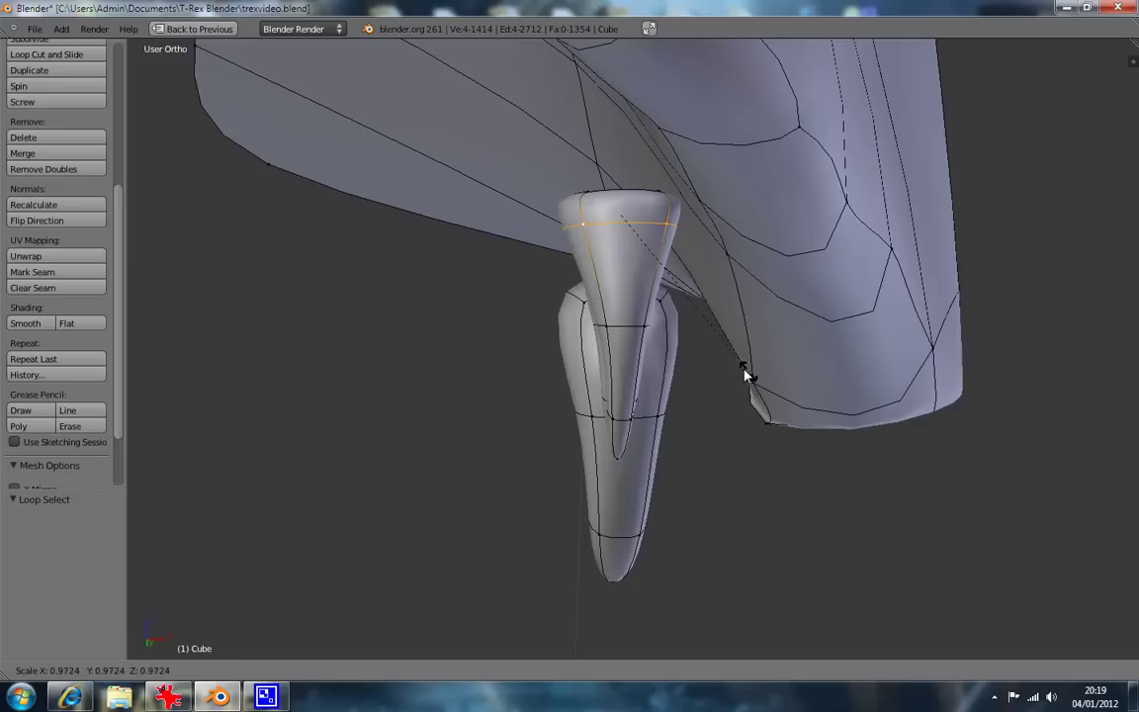
{"action": "key", "text": "x"}
{"action": "left_click", "coordinate": [665, 324]}
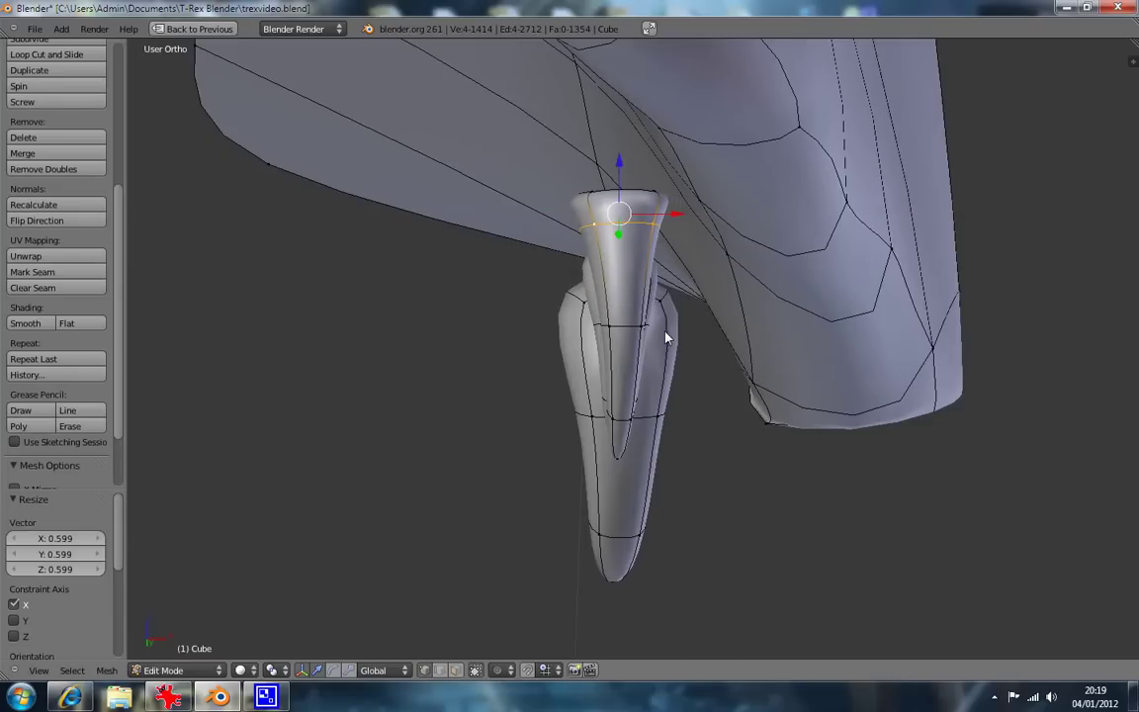
Select face bands and the top cap, inspecting the tooth from several angles.
{"action": "mouse_move", "coordinate": [648, 285]}
{"action": "middle_mouse_down"}
{"action": "mouse_move", "coordinate": [661, 317]}
{"action": "mouse_move", "coordinate": [658, 299]}
{"action": "middle_mouse_up"}
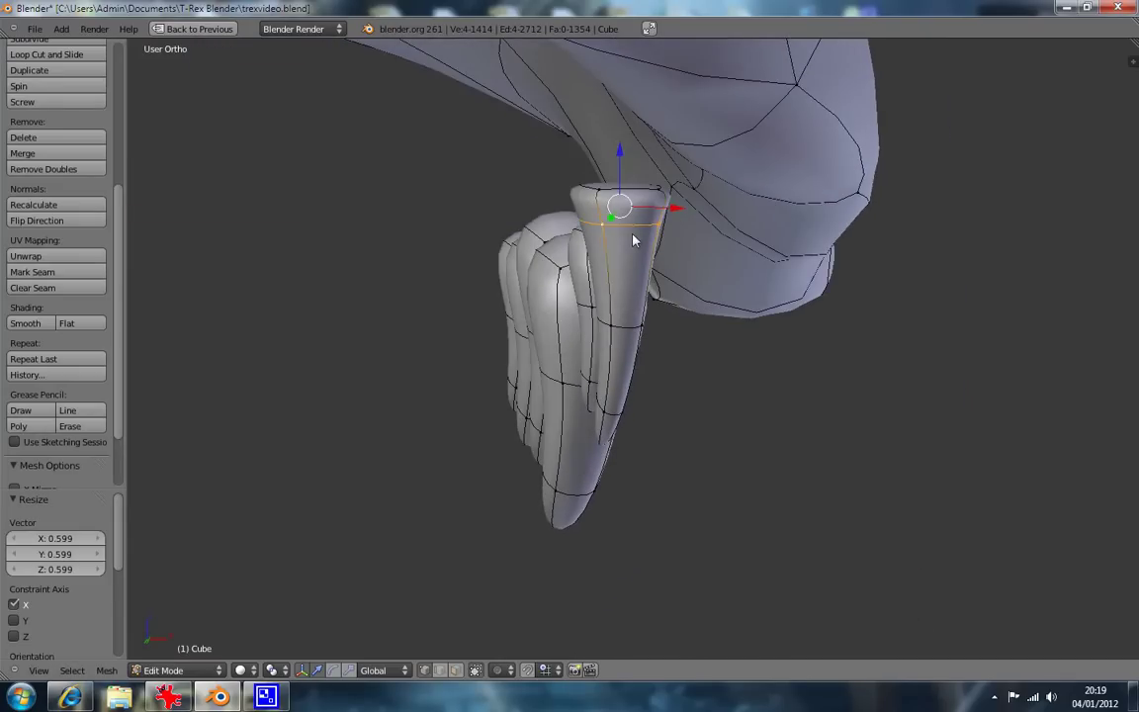
{"action": "right_click", "coordinate": [630, 368], "text": "alt+shift"}
{"action": "right_click", "coordinate": [620, 411], "text": "alt+shift"}
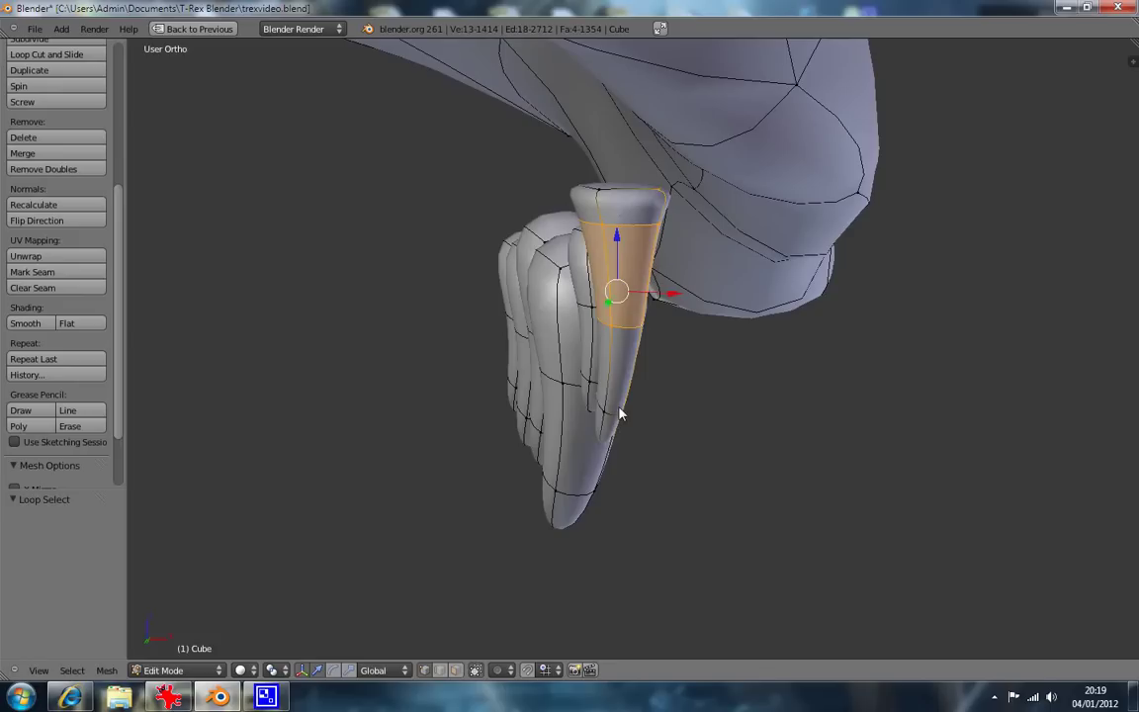
{"action": "right_click", "coordinate": [611, 400], "text": "alt+shift"}
{"action": "right_click", "coordinate": [615, 196], "text": "alt+shift"}
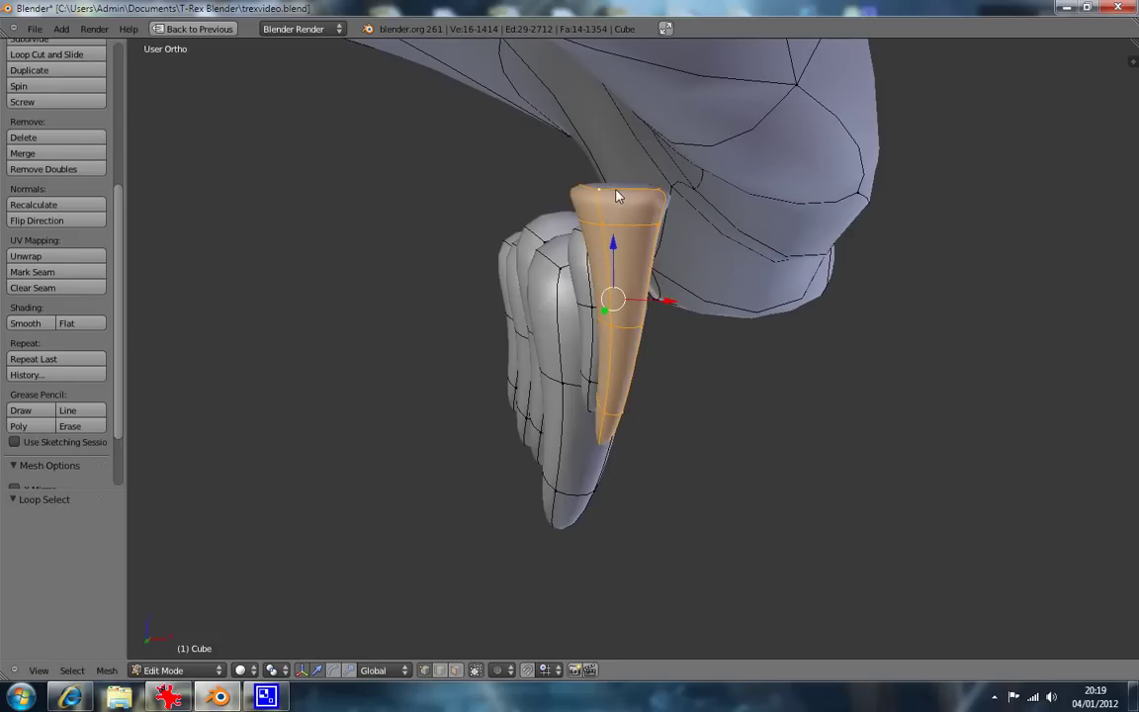
{"action": "middle_click_drag", "start_coordinate": [618, 196], "coordinate": [644, 246]}
{"action": "middle_click_drag", "start_coordinate": [600, 240], "coordinate": [666, 285]}
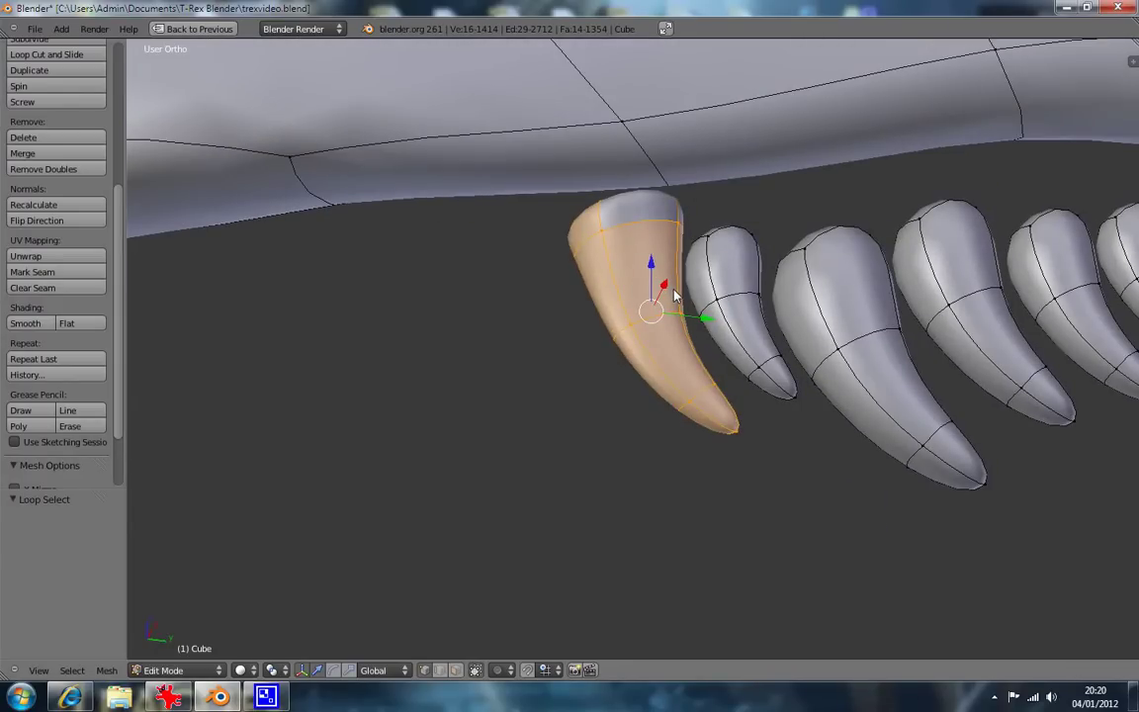
{"action": "key", "text": "a"}
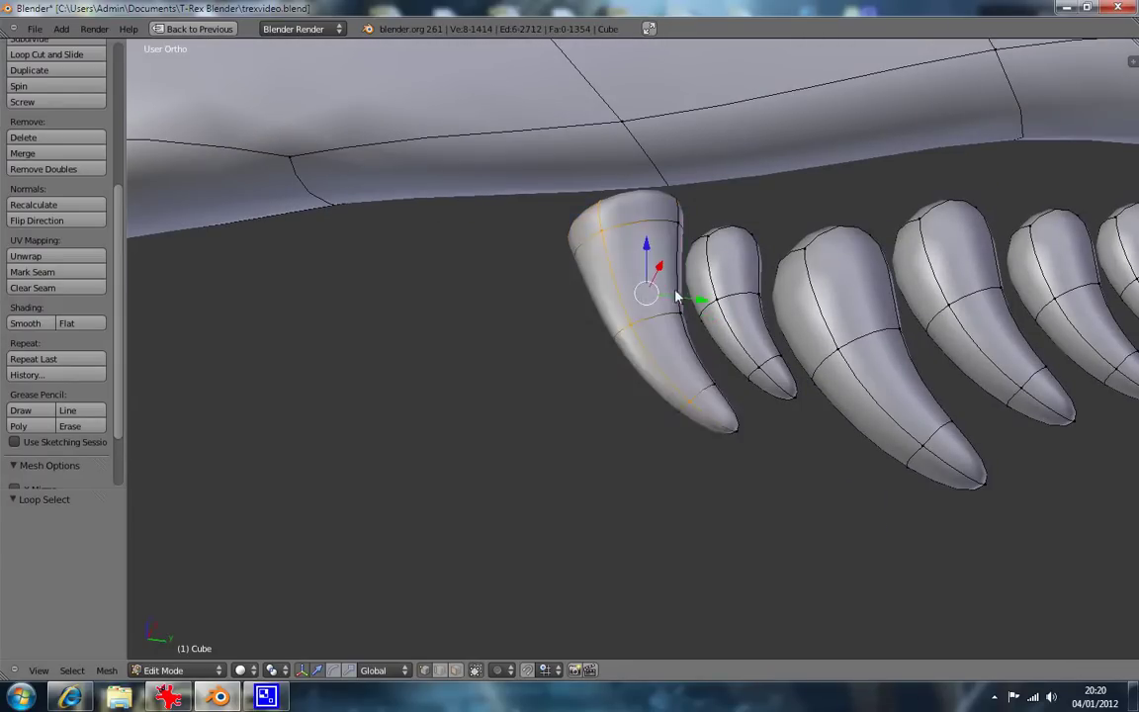
Select the whole front tooth, shift it 0.06799 along X and tilt it slightly.
{"action": "key", "text": "l"}
{"action": "middle_click_drag", "start_coordinate": [557, 310], "coordinate": [712, 349]}
{"action": "key", "text": "KP_3"}
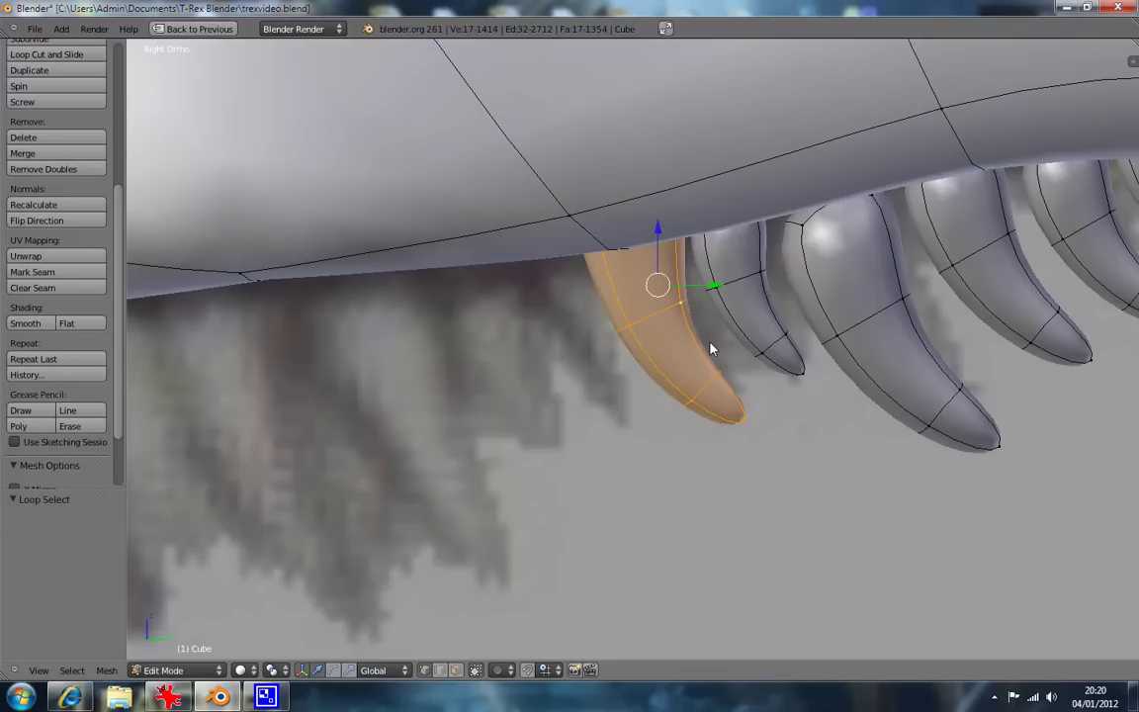
{"action": "key", "text": "KP_7"}
{"action": "key", "text": "ctrl+KP_7"}
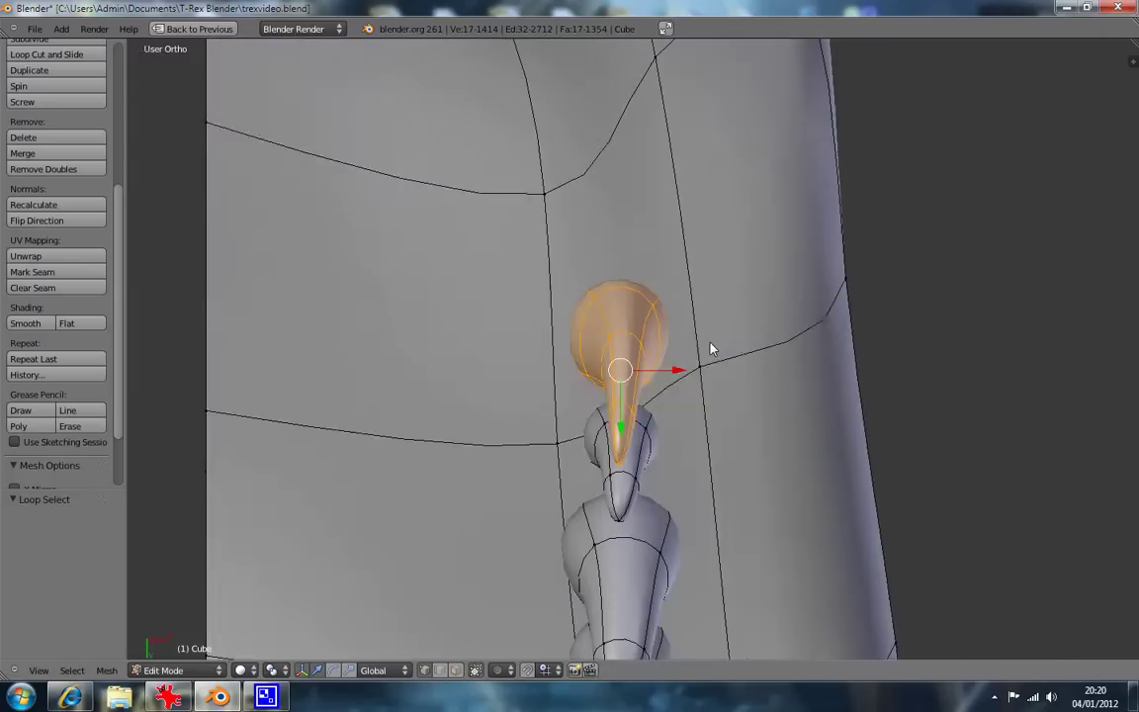
{"action": "key", "text": "g"}
{"action": "key", "text": "x"}
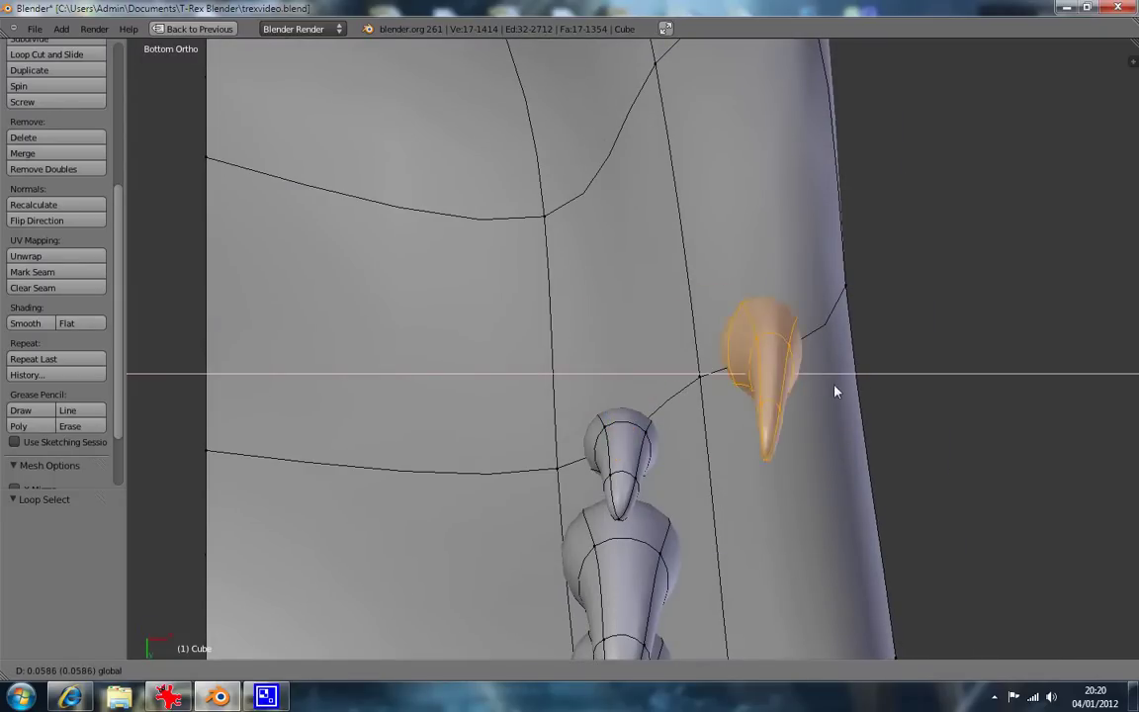
{"action": "left_click", "coordinate": [856, 401]}
{"action": "key", "text": "r"}
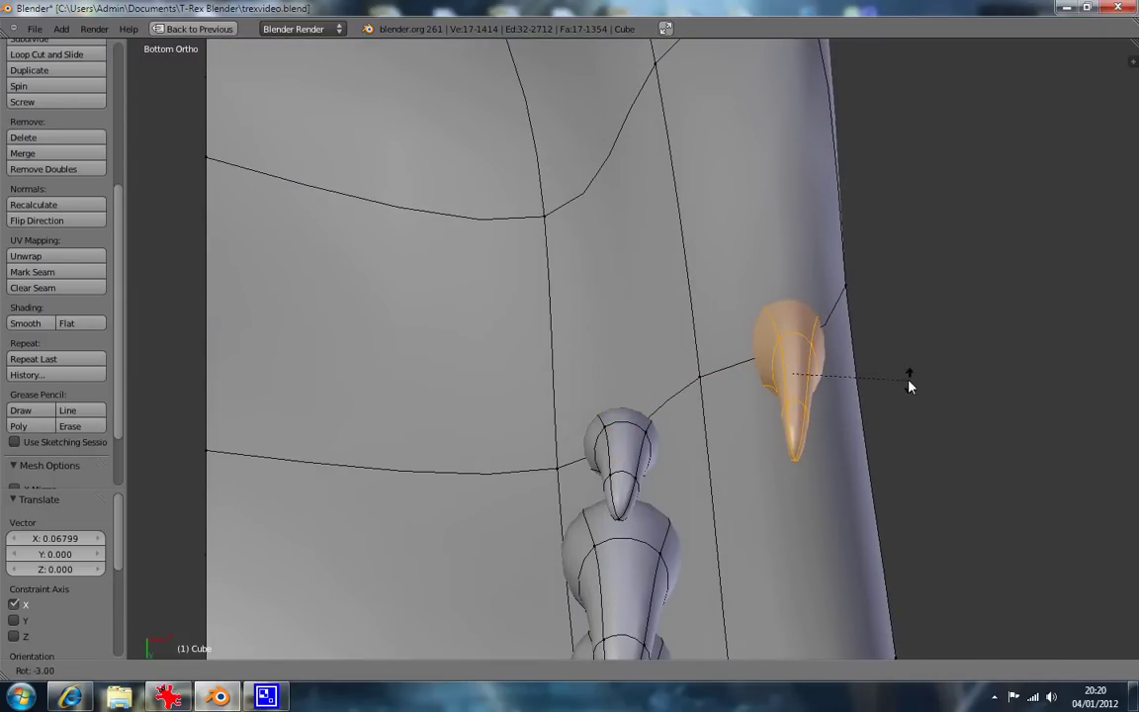
{"action": "left_click", "coordinate": [910, 379]}
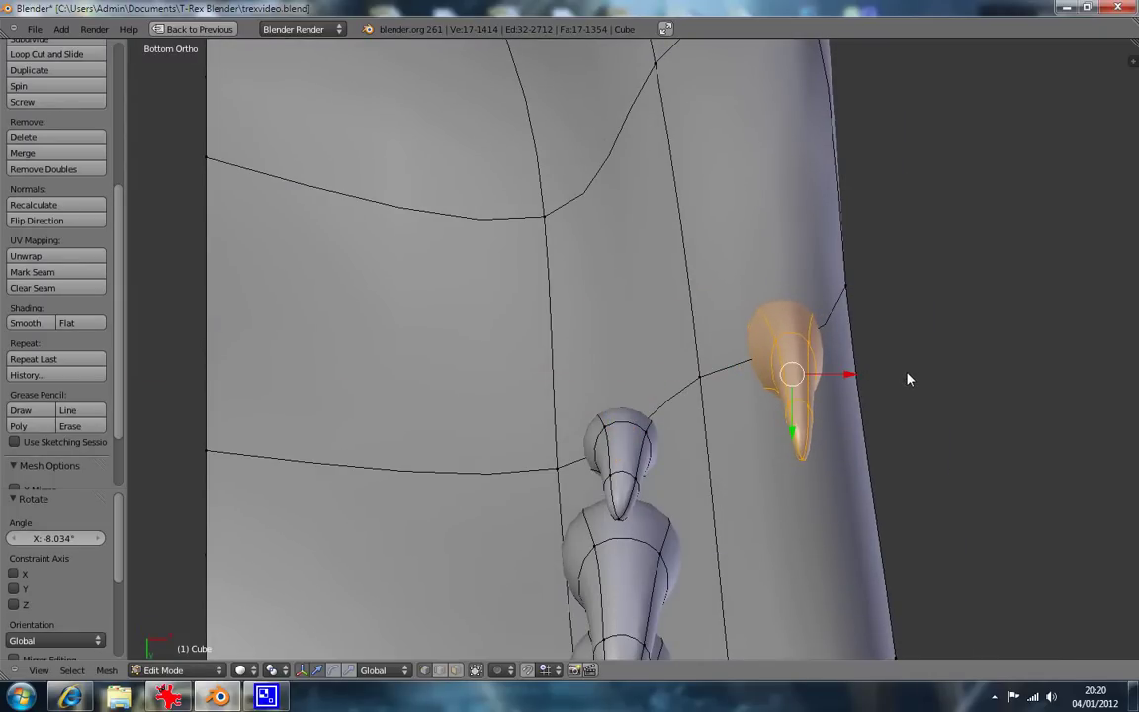
Re-tilt the tooth to 1.998° about X in front view, then select an edge loop on it.
{"action": "key", "text": "KP_1"}
{"action": "key", "text": "r"}
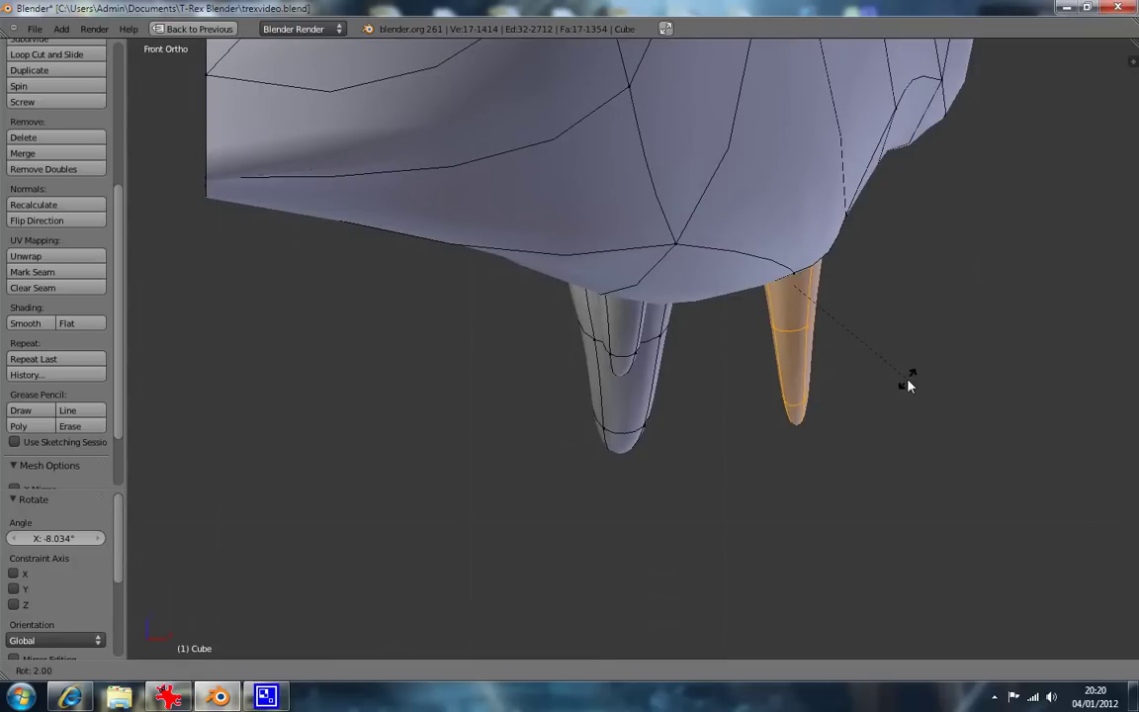
{"action": "left_click", "coordinate": [910, 387]}
{"action": "key", "text": "KP_3"}
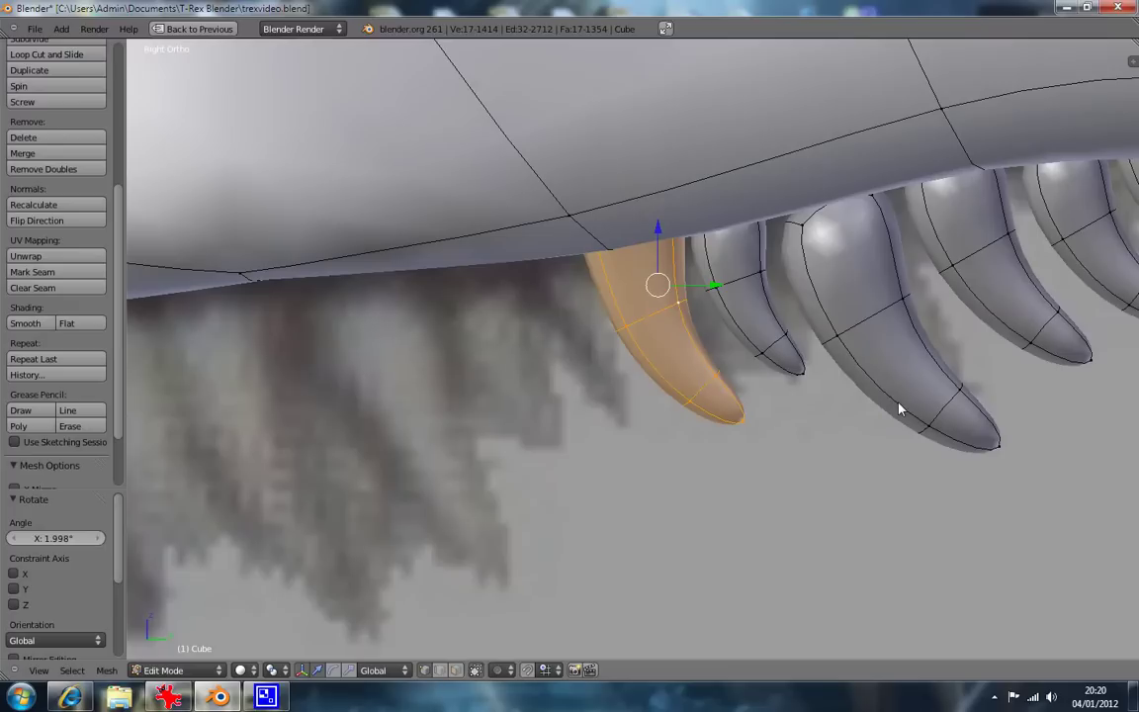
{"action": "key", "text": "a"}
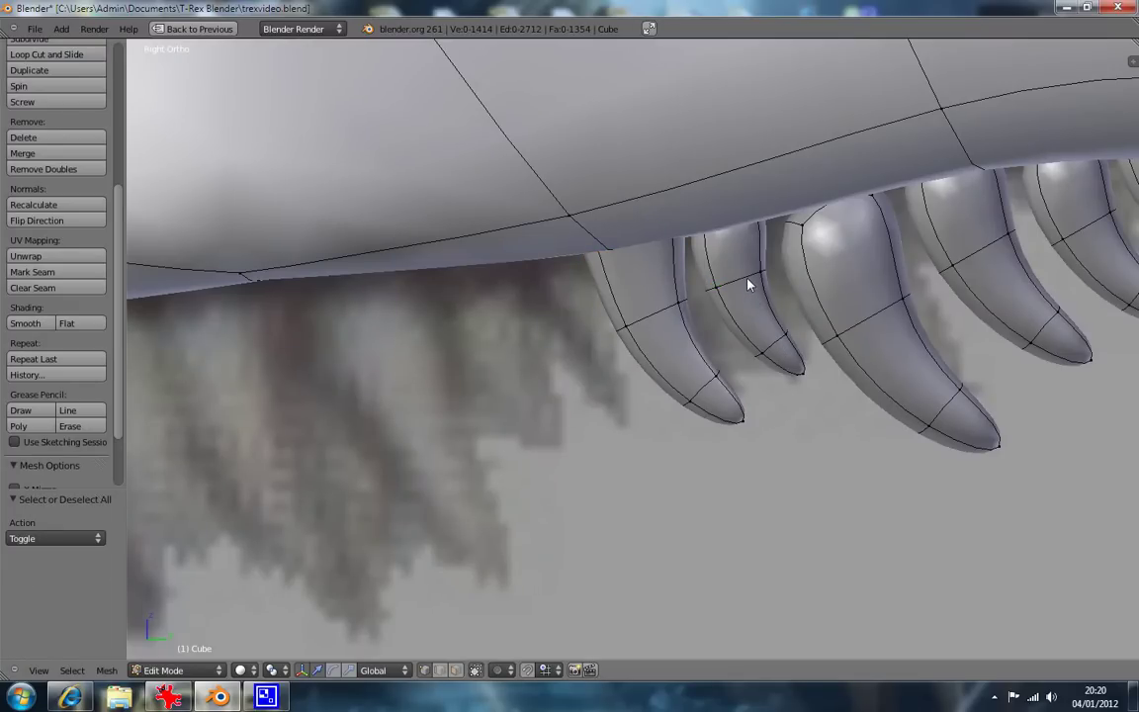
{"action": "right_click", "coordinate": [674, 297], "text": "alt"}
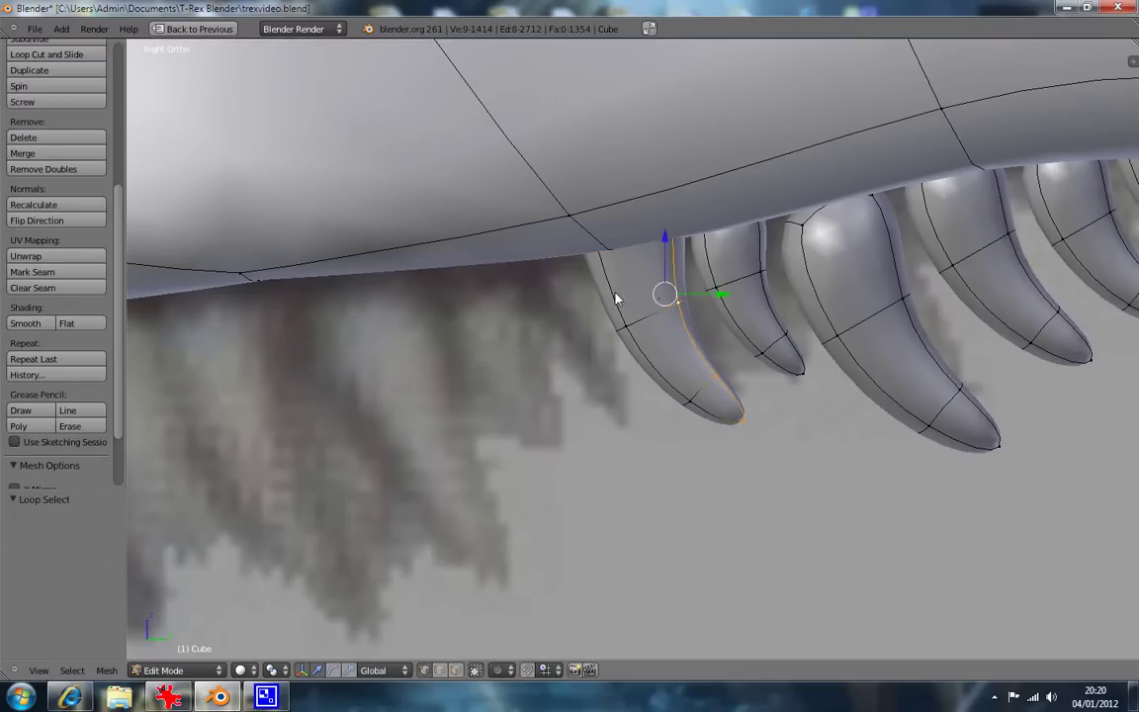
Hide the front tooth, then extrude the next tooth's top edge upward in wireframe.
{"action": "key", "text": "l"}
{"action": "key", "text": "h"}
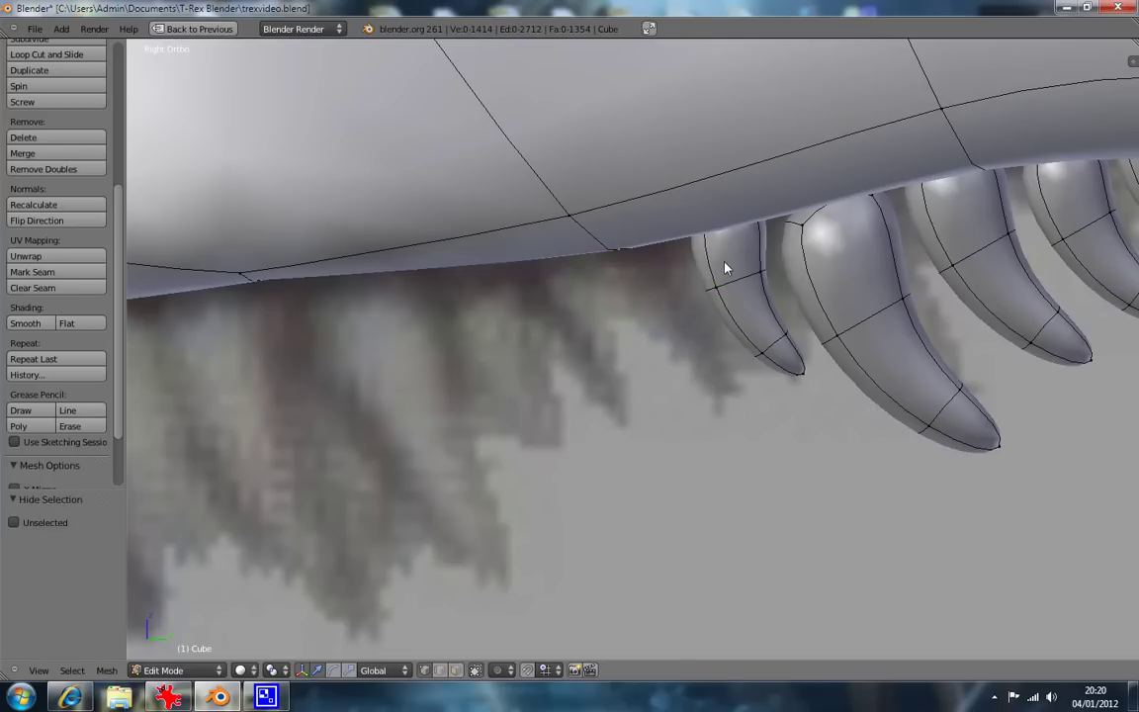
{"action": "key", "text": "z"}
{"action": "key", "text": "b"}
{"action": "left_click_drag", "start_coordinate": [687, 192], "coordinate": [744, 215]}
{"action": "key", "text": "e"}
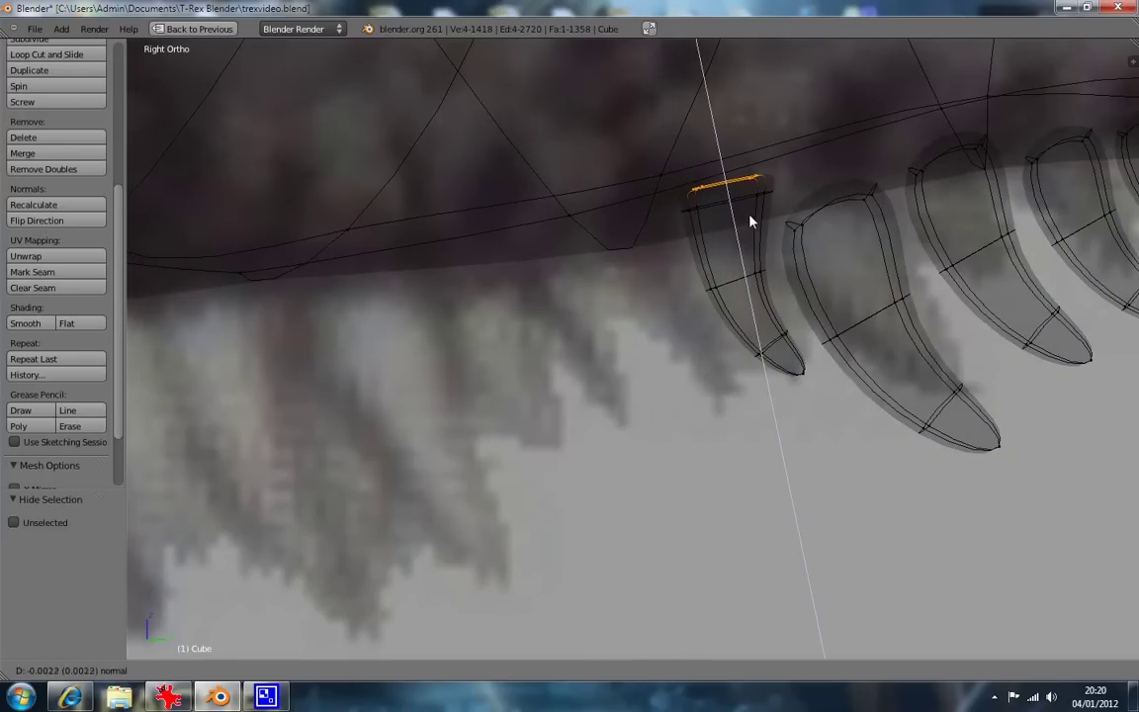
{"action": "left_click", "coordinate": [749, 221]}
Narrow an inner edge loop of the tooth along X to 0.755.
{"action": "key", "text": "KP_1"}
{"action": "key", "text": "z"}
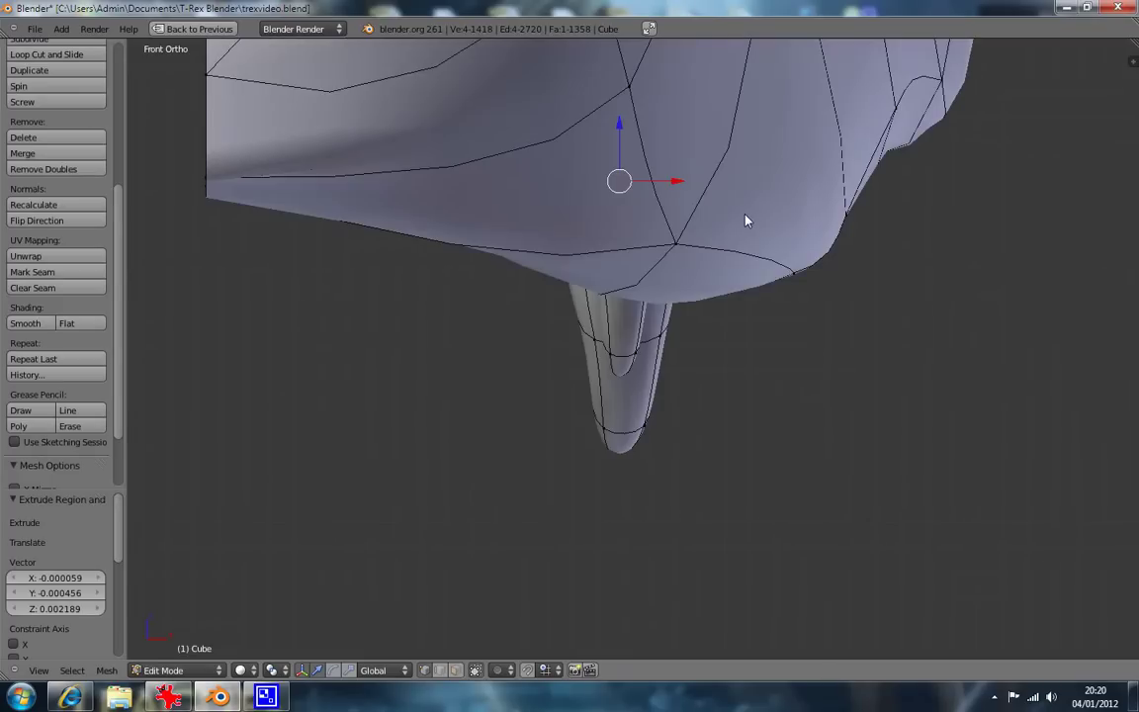
{"action": "key", "text": "KP_8"}
{"action": "key", "text": "KP_8"}
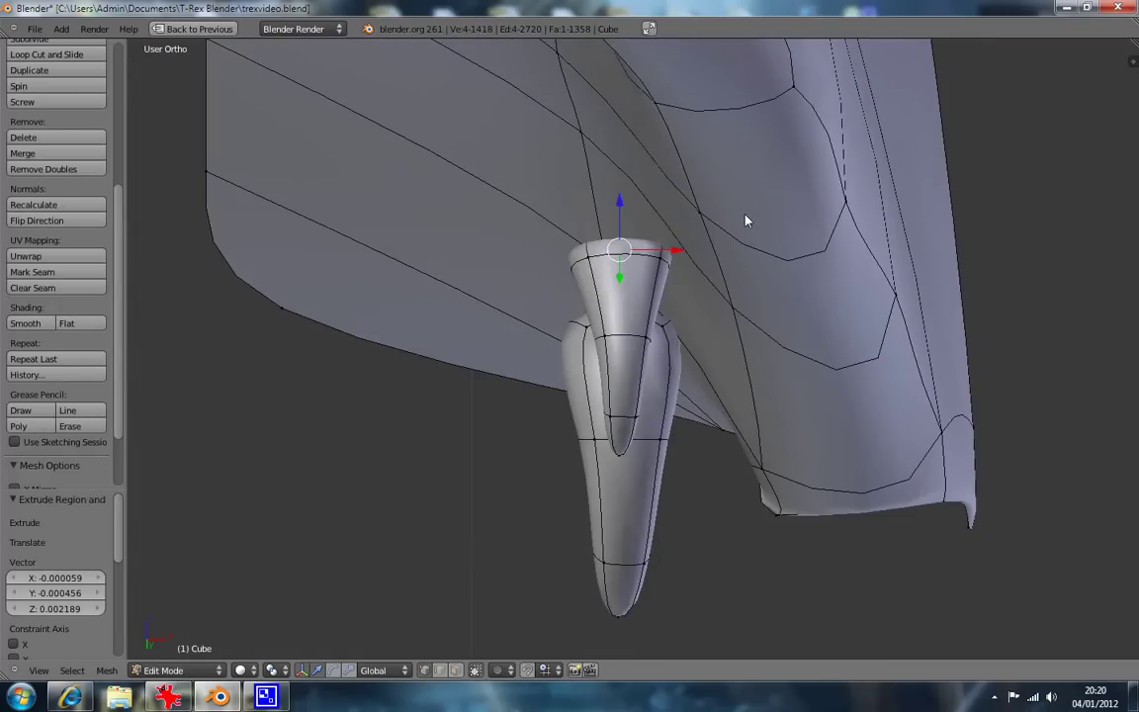
{"action": "left_click", "coordinate": [618, 433], "text": "alt"}
{"action": "key", "text": "s"}
{"action": "key", "text": "x"}
{"action": "key", "text": "Escape"}
{"action": "key", "text": "a"}
{"action": "left_click", "coordinate": [626, 433], "text": "alt"}
{"action": "key", "text": "s"}
{"action": "key", "text": "x"}
{"action": "left_click", "coordinate": [638, 354]}
Rescale that loop to 0.790 along X and narrow the top loop along X.
{"action": "key", "text": "s"}
{"action": "key", "text": "x"}
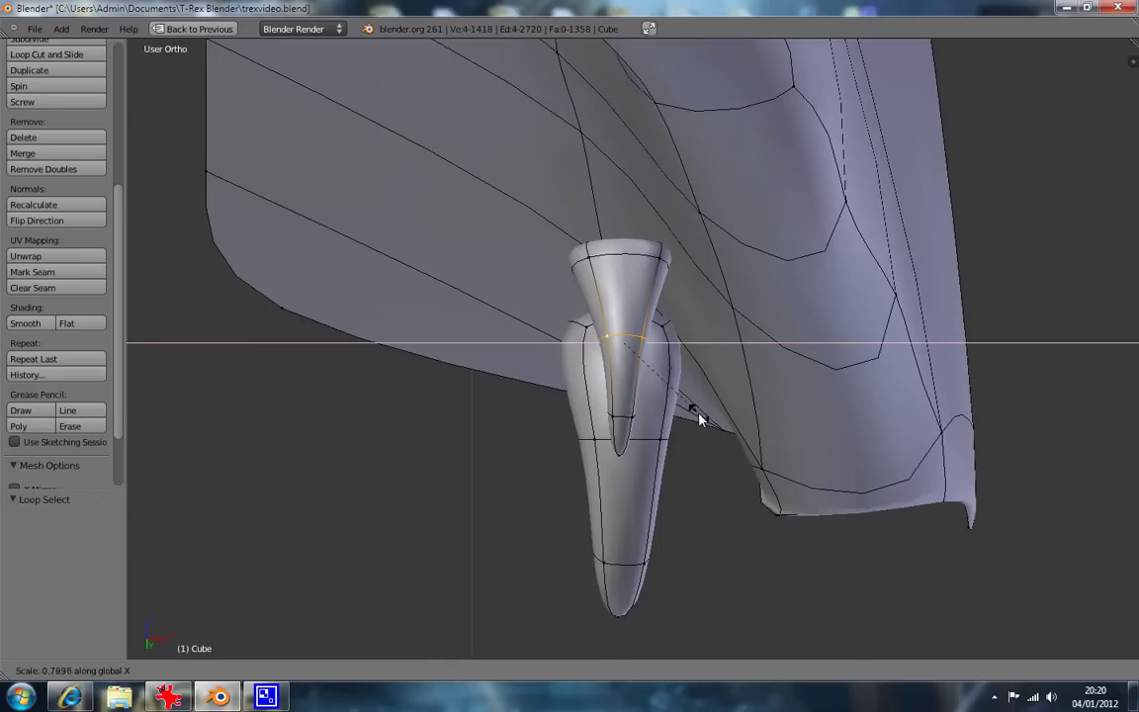
{"action": "left_click", "coordinate": [692, 409]}
{"action": "key", "text": "x"}
{"action": "key", "text": "Escape"}
{"action": "left_click", "coordinate": [622, 259], "text": "alt"}
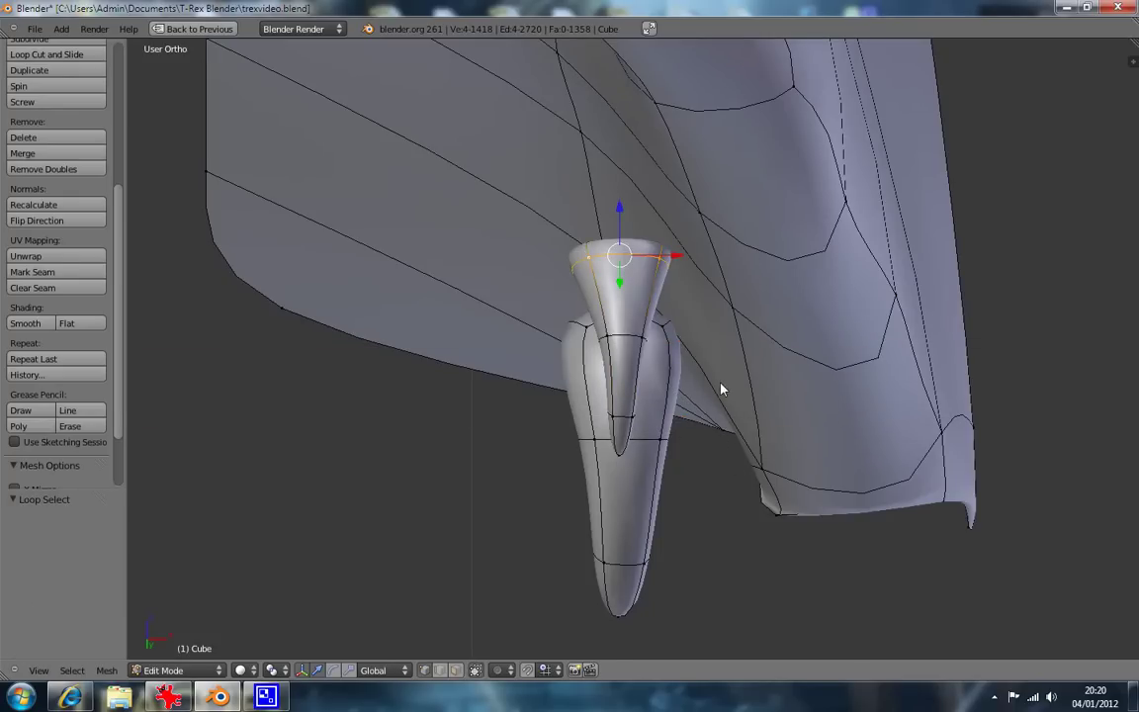
{"action": "key", "text": "s"}
{"action": "key", "text": "x"}
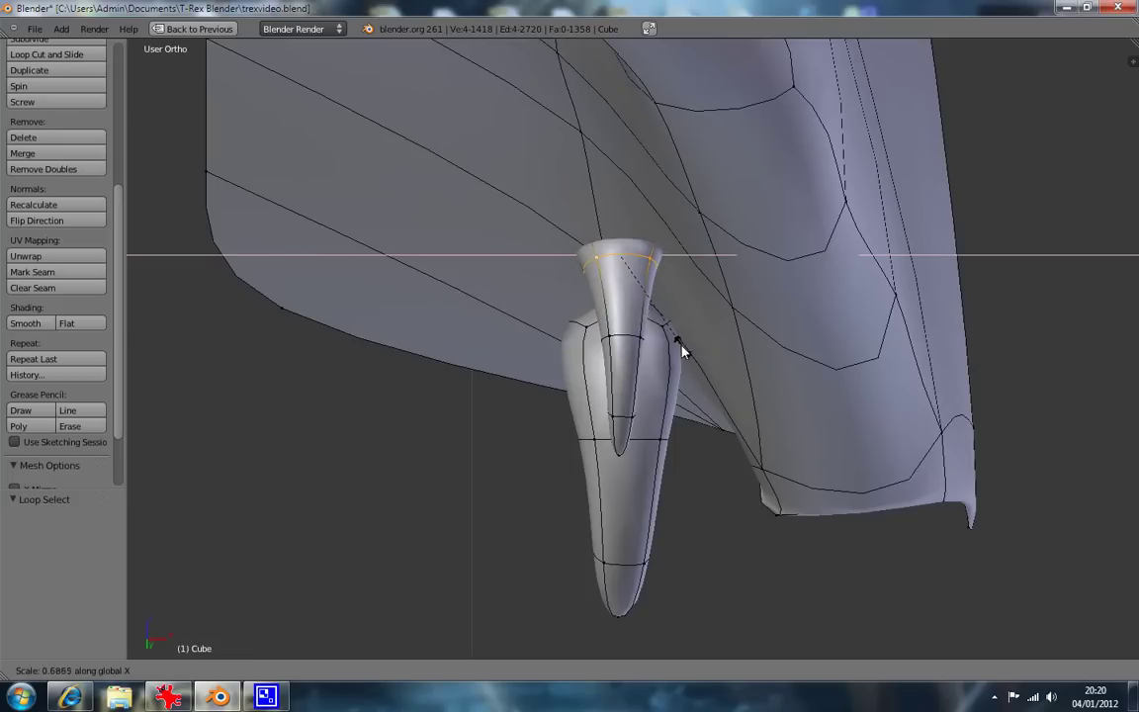
{"action": "left_click", "coordinate": [678, 346]}
Shift the whole tooth sideways along X and rotate it, viewed from below.
{"action": "key", "text": "l"}
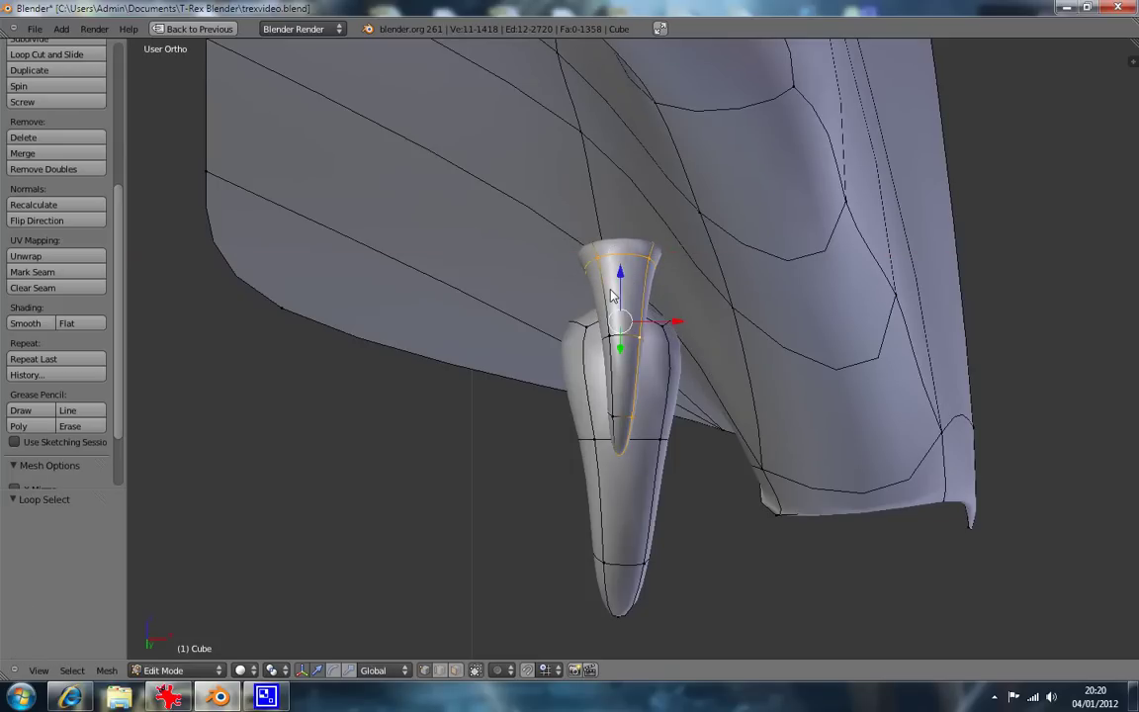
{"action": "key", "text": "ctrl+KP_7"}
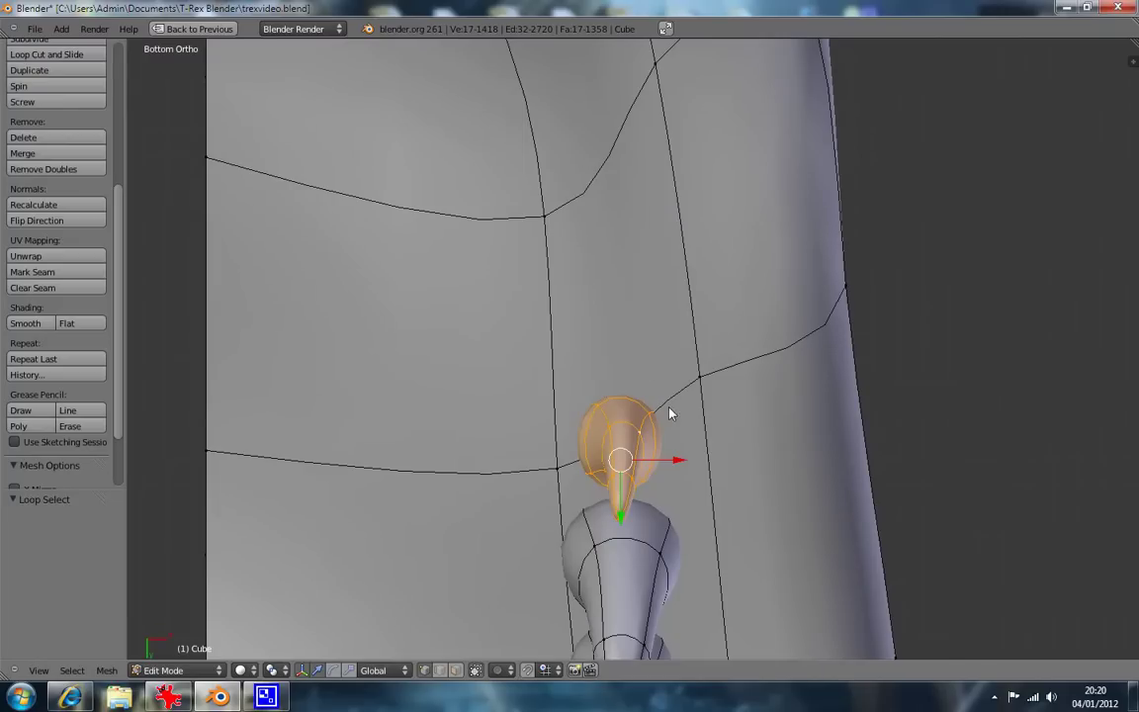
{"action": "left_click_drag", "start_coordinate": [681, 467], "coordinate": [874, 454]}
{"action": "key", "text": "r"}
{"action": "left_click", "coordinate": [867, 452]}
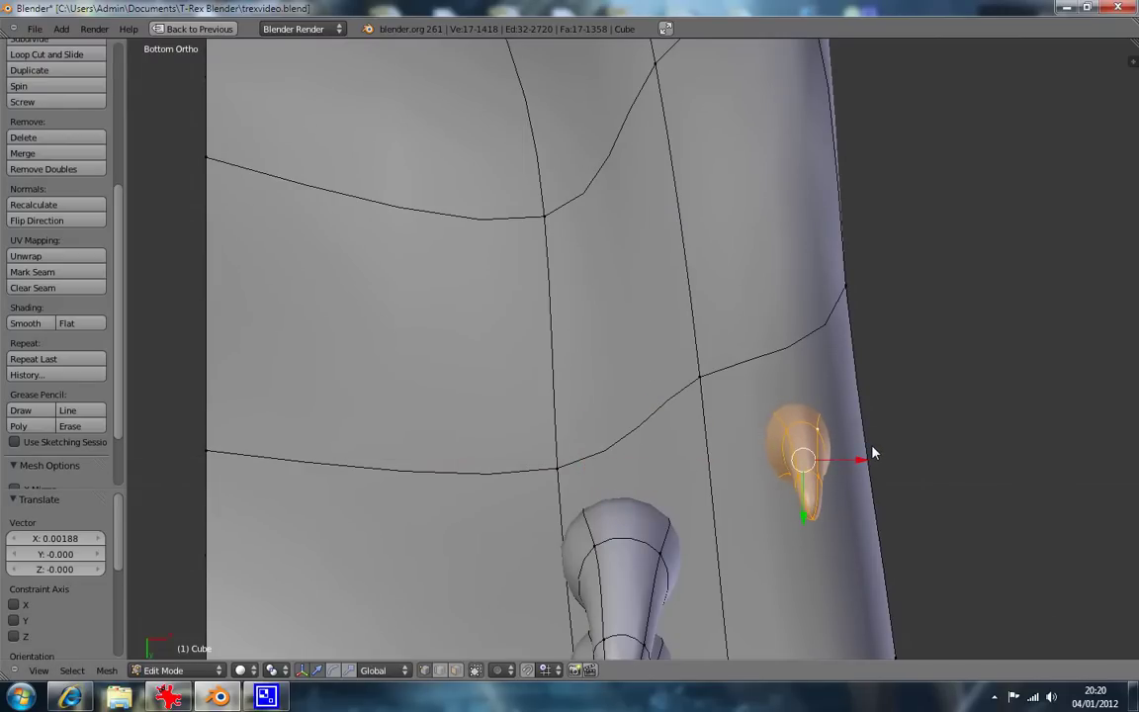
Tilt the tooth 1.782° about X in front view, check it against the reference, and hide it.
{"action": "key", "text": "KP_1"}
{"action": "key", "text": "r"}
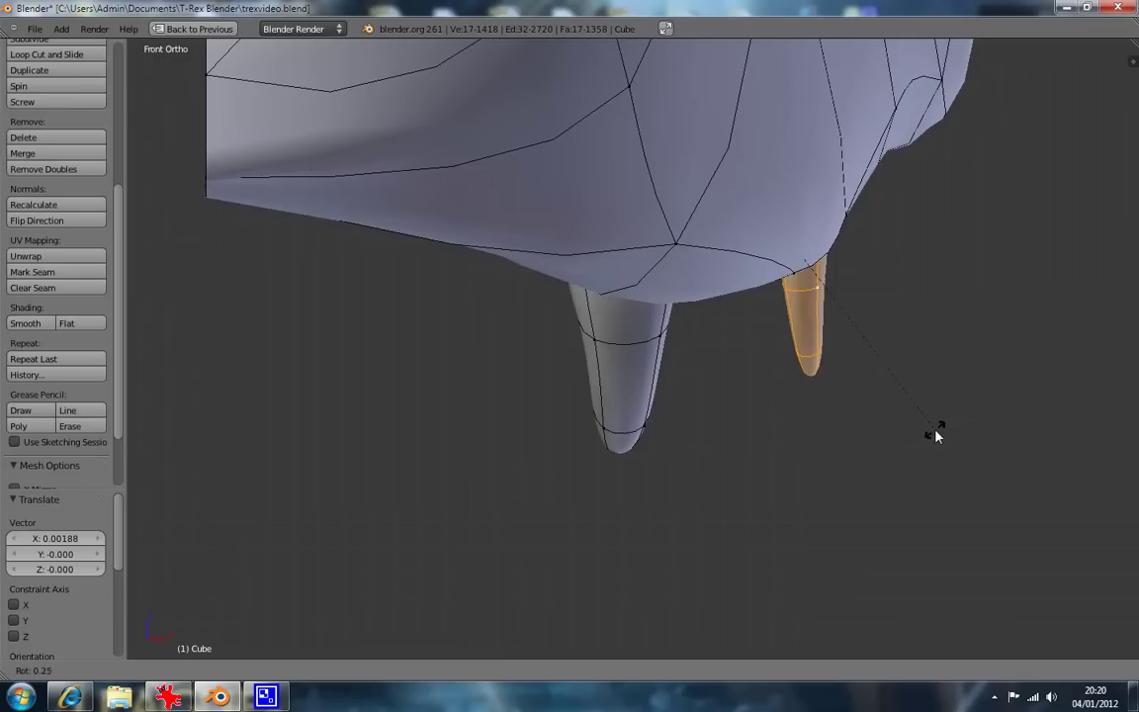
{"action": "left_click", "coordinate": [939, 447]}
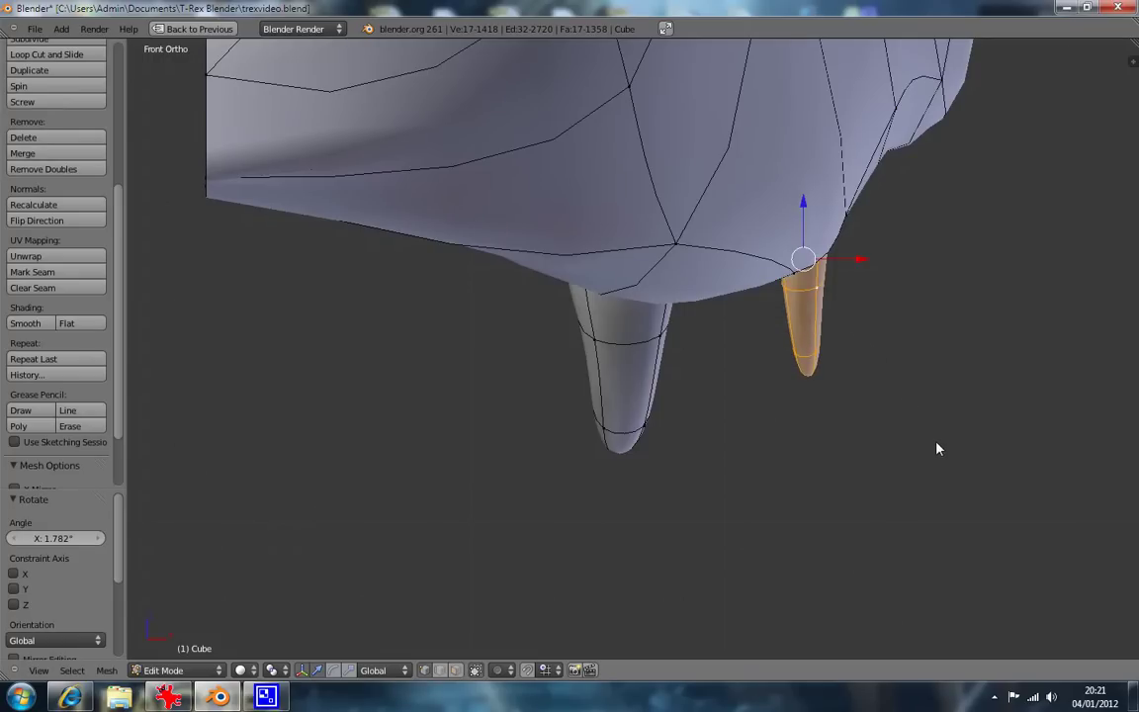
{"action": "key", "text": "KP_3"}
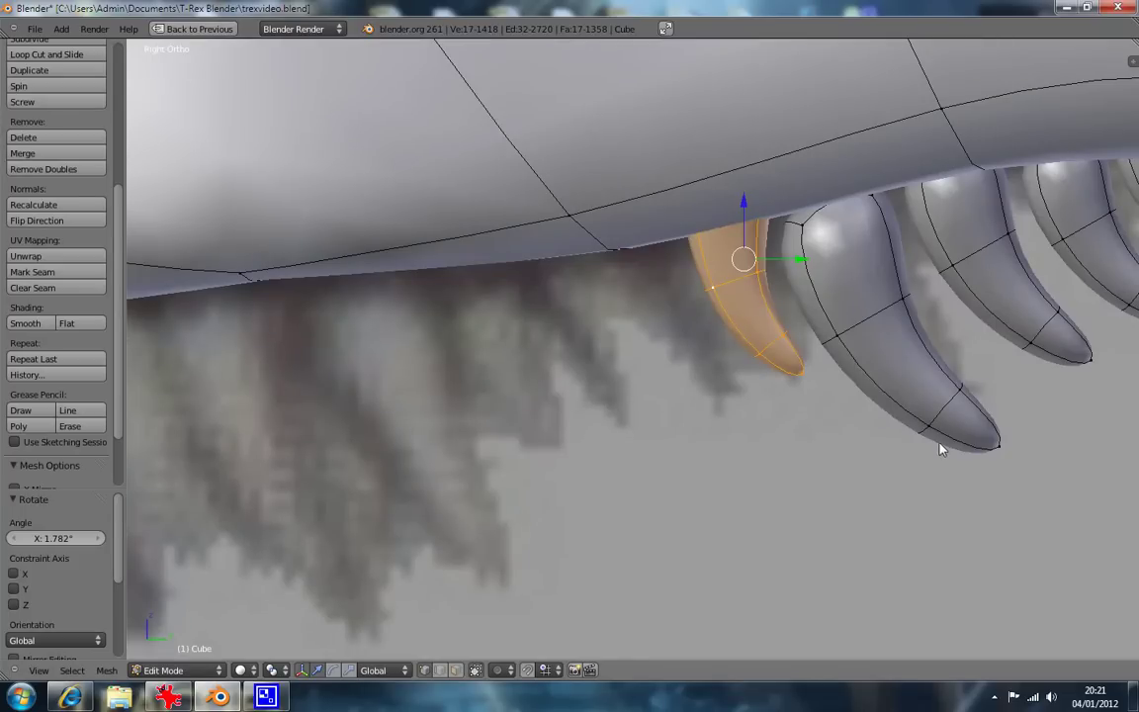
{"action": "key", "text": "h"}
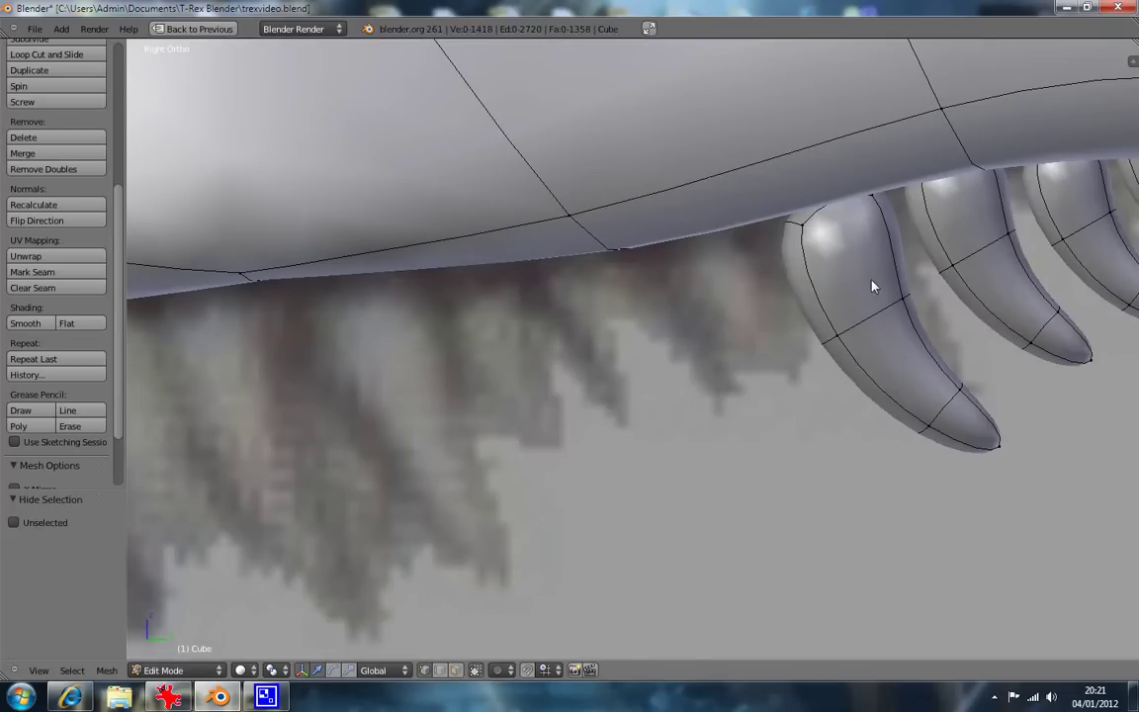
Raise the whole large tooth toward the jawline and tilt it 3.525° about X.
{"action": "right_click", "coordinate": [902, 285], "text": "alt"}
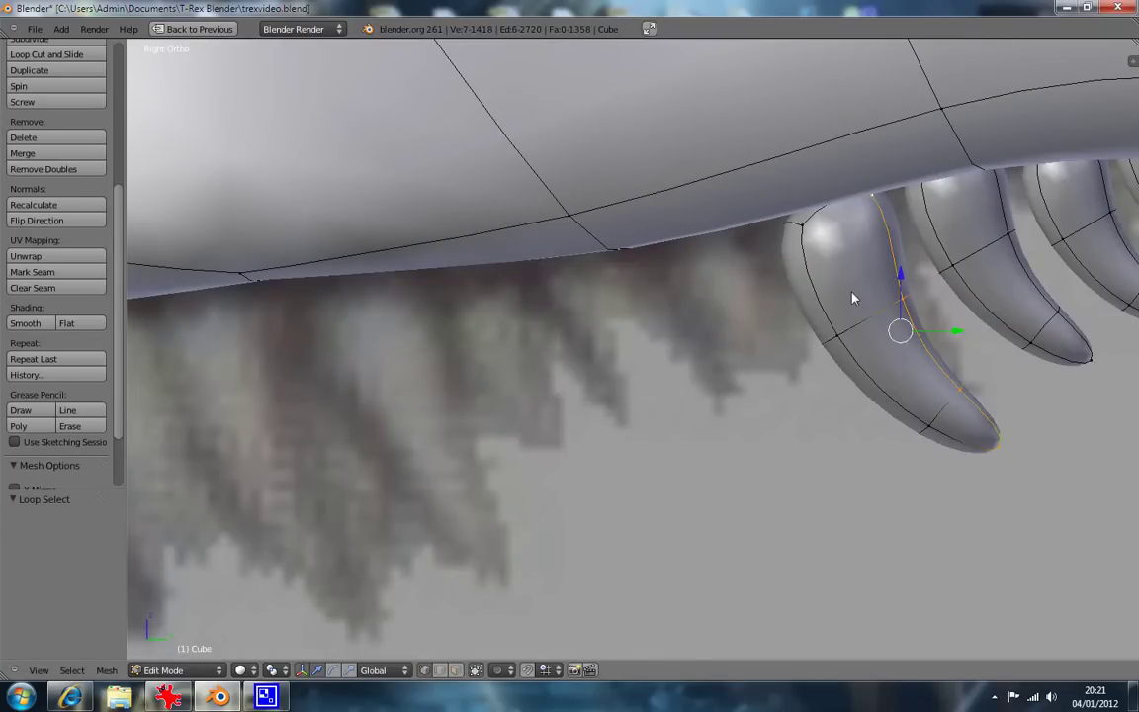
{"action": "right_click", "coordinate": [821, 303], "text": "alt"}
{"action": "key", "text": "z"}
{"action": "key", "text": "g"}
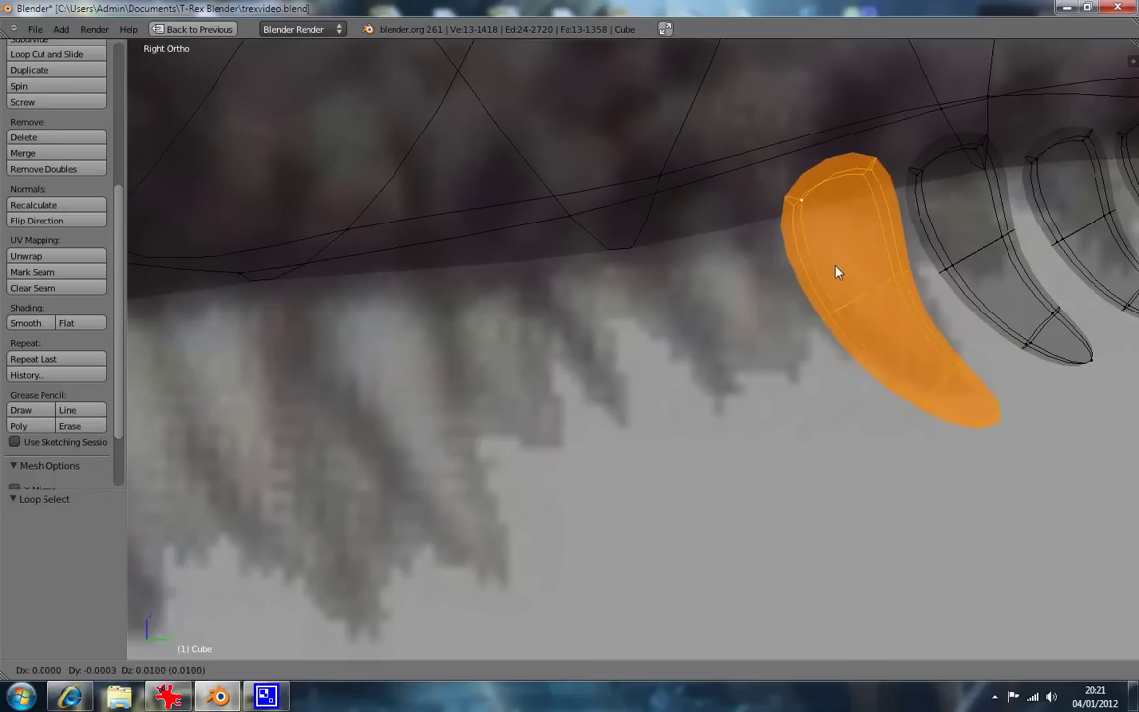
{"action": "left_click", "coordinate": [839, 261]}
{"action": "key", "text": "r"}
{"action": "left_click", "coordinate": [944, 279]}
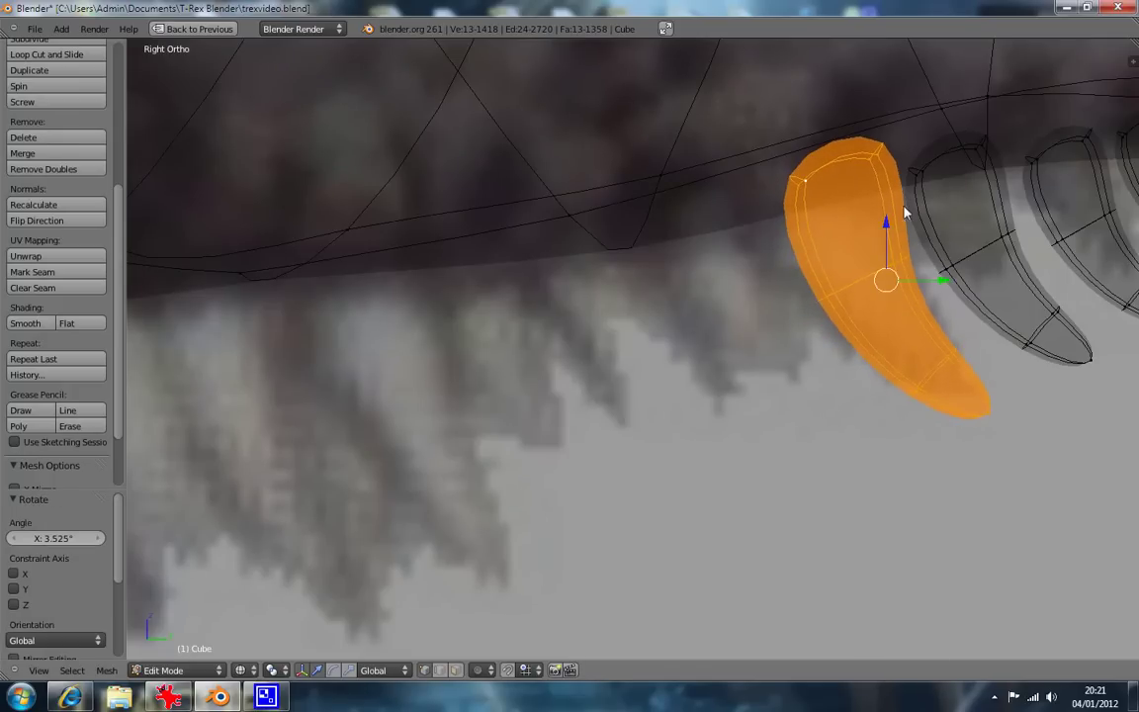
Extrude the large tooth's top edge loop slightly upward into the jaw.
{"action": "key", "text": "a"}
{"action": "right_click", "coordinate": [820, 178]}
{"action": "key", "text": "b"}
{"action": "left_click_drag", "start_coordinate": [866, 141], "coordinate": [786, 198]}
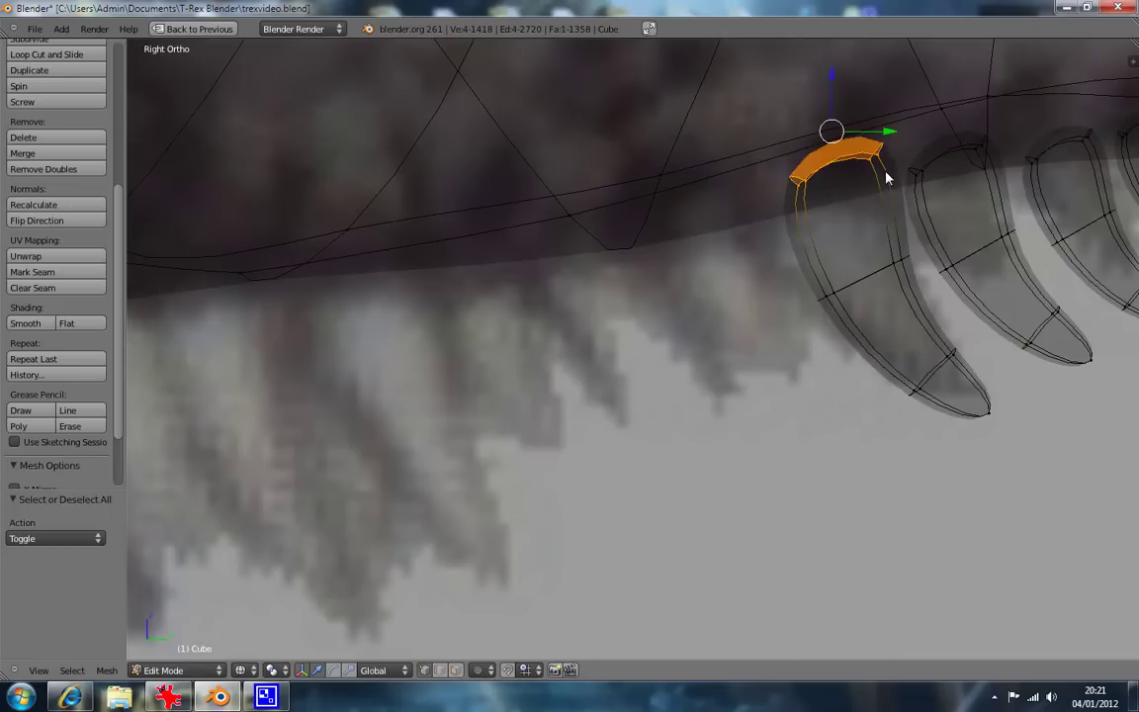
{"action": "key", "text": "e"}
{"action": "left_click", "coordinate": [876, 173]}
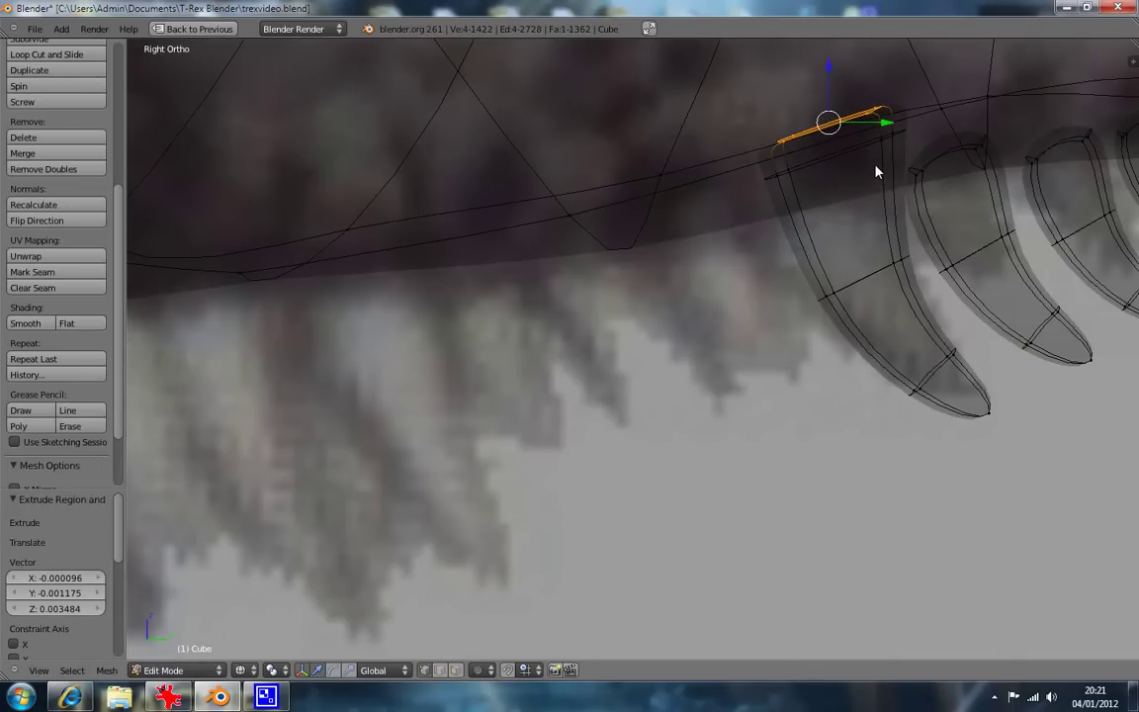
In solid shading, narrow the tooth's bottom and middle edge loops along X.
{"action": "key", "text": "KP_1"}
{"action": "key", "text": "z"}
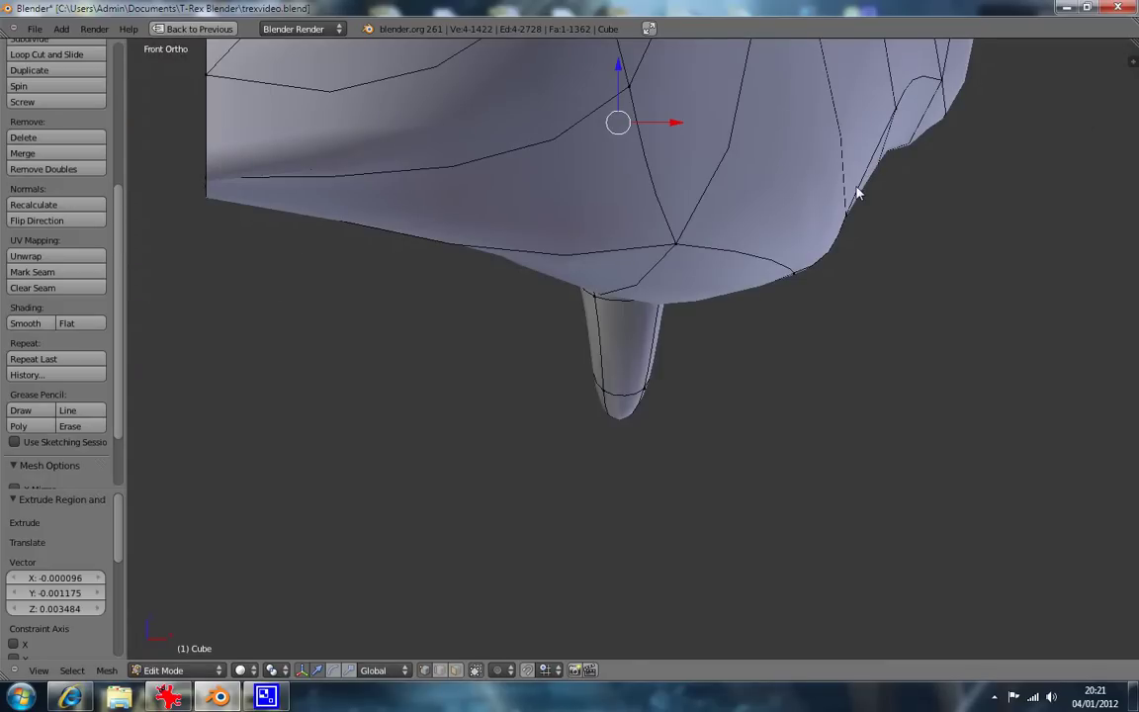
{"action": "key", "text": "KP_8"}
{"action": "right_click", "coordinate": [623, 460], "text": "alt"}
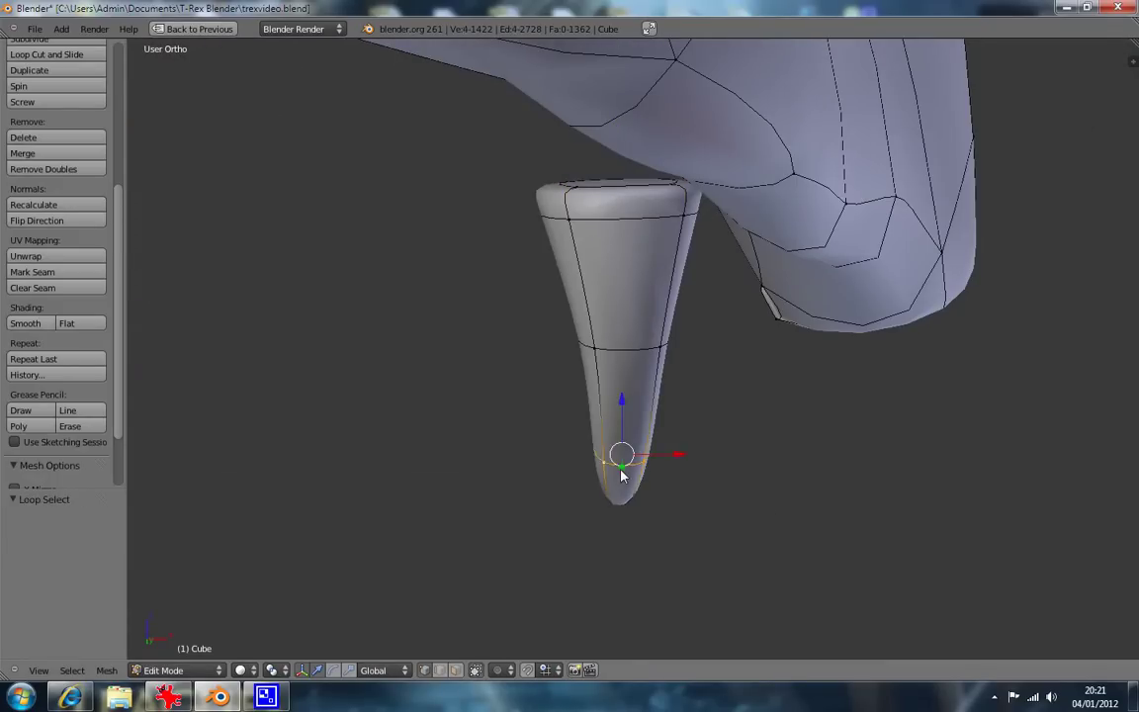
{"action": "key", "text": "s"}
{"action": "key", "text": "x"}
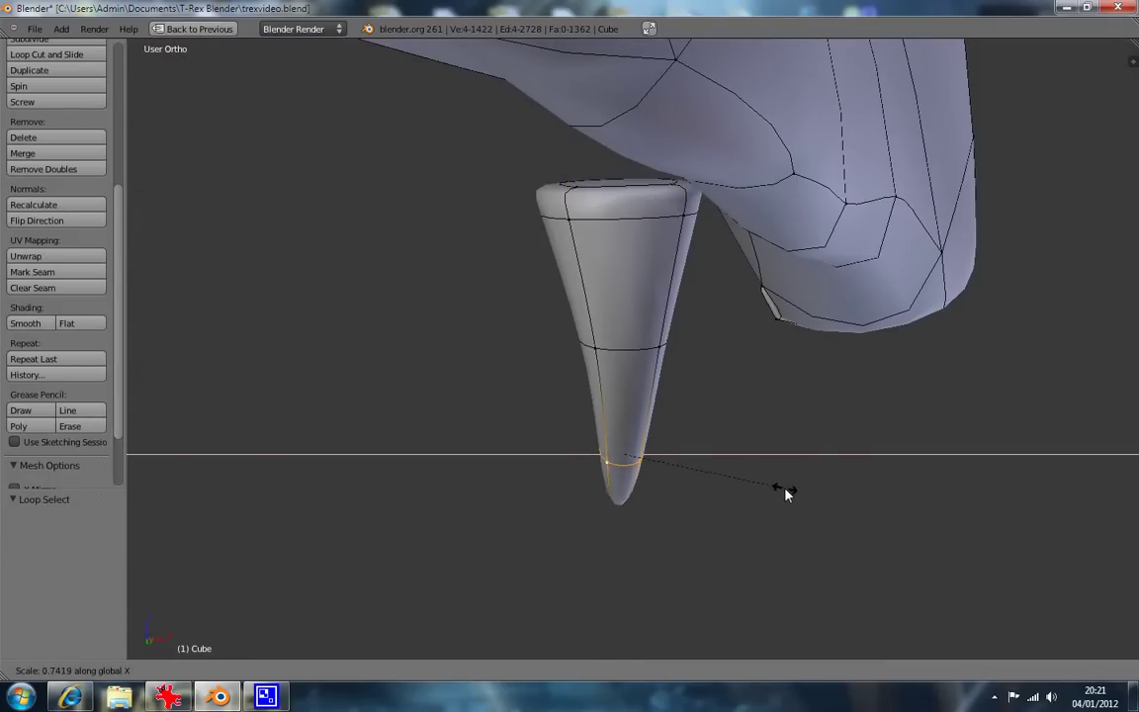
{"action": "left_click", "coordinate": [783, 490]}
{"action": "right_click", "coordinate": [652, 380], "text": "alt"}
{"action": "key", "text": "s"}
{"action": "key", "text": "x"}
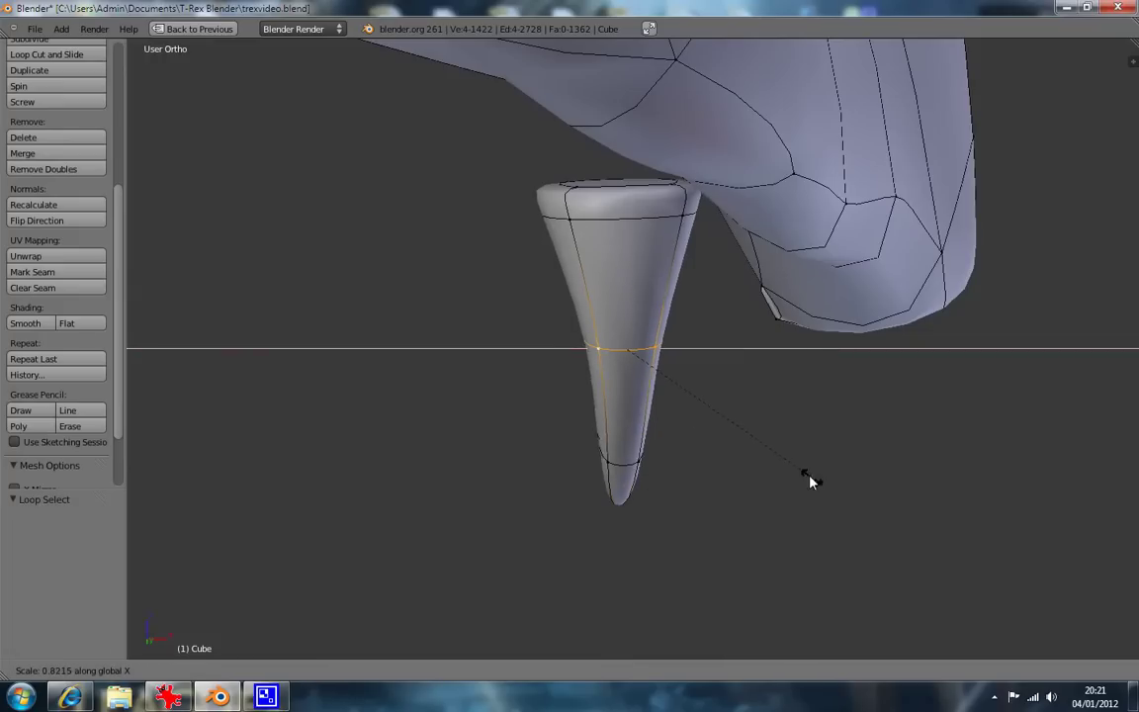
{"action": "left_click", "coordinate": [788, 464]}
Narrow the tooth's top edge loop along X, then select the whole tooth mesh.
{"action": "right_click", "coordinate": [662, 224], "text": "alt"}
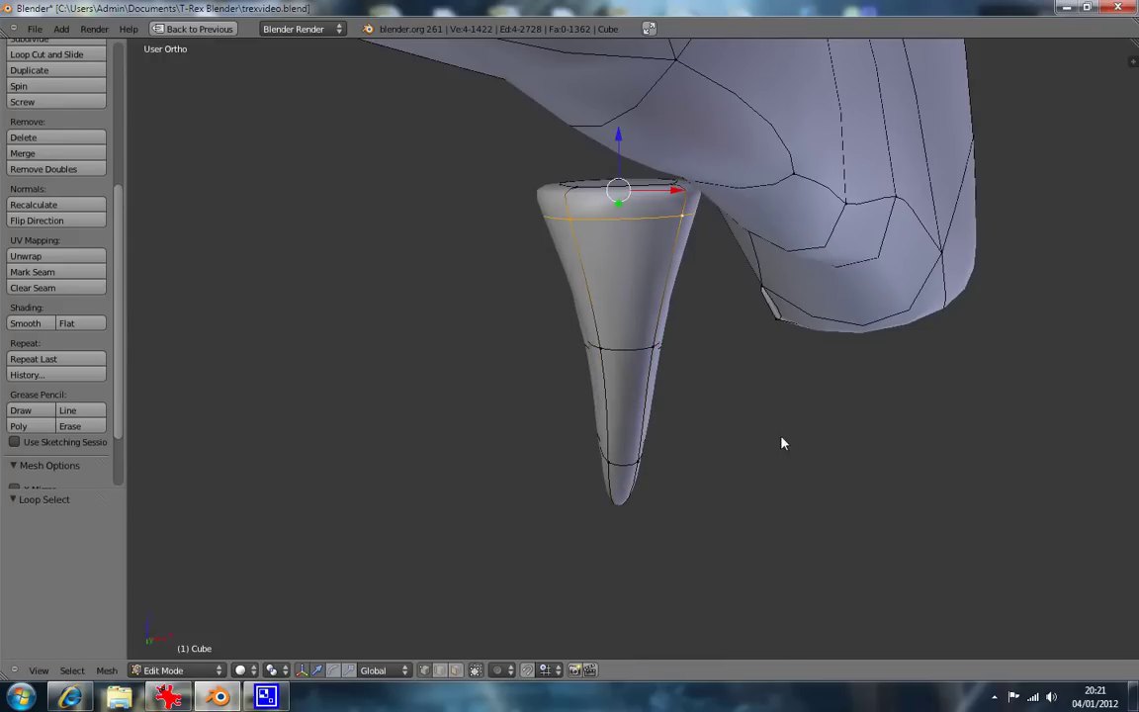
{"action": "key", "text": "s"}
{"action": "key", "text": "x"}
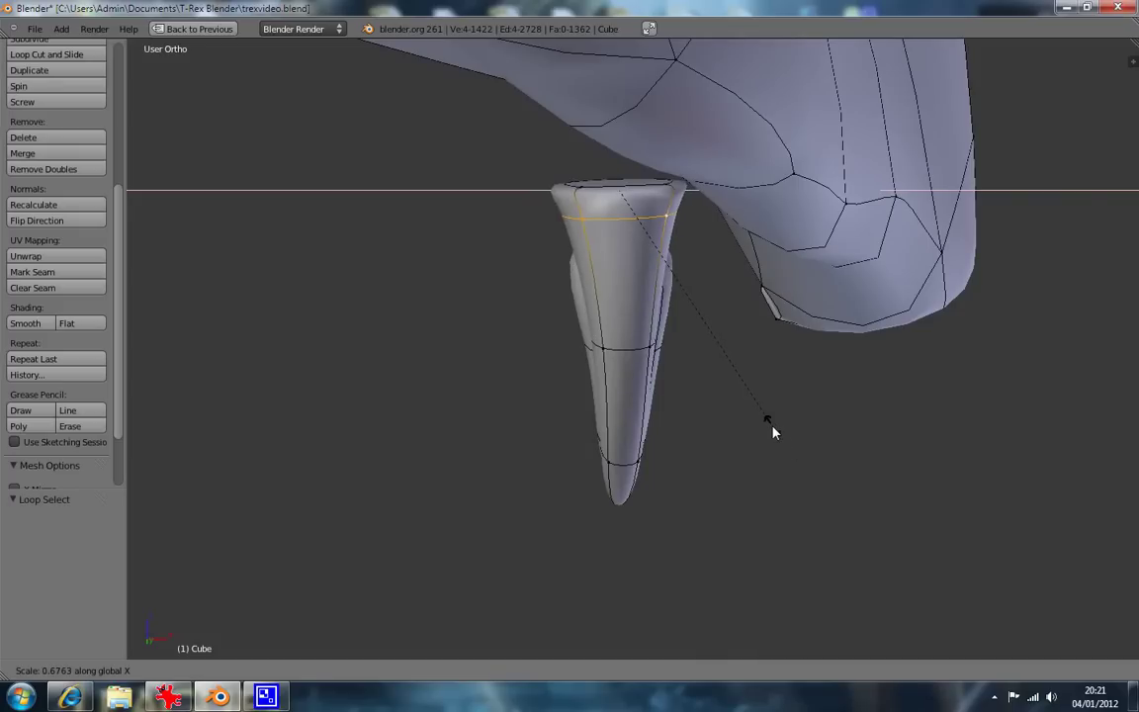
{"action": "left_click", "coordinate": [772, 431]}
{"action": "right_click", "coordinate": [601, 300], "text": "alt"}
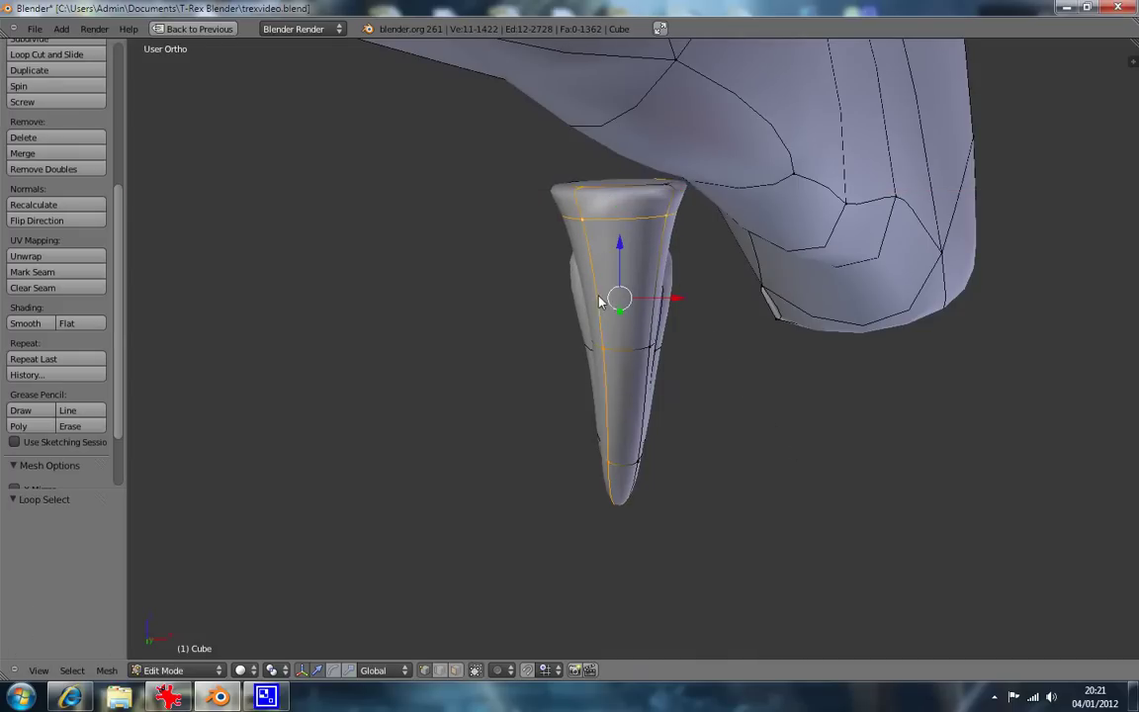
{"action": "key", "text": "l"}
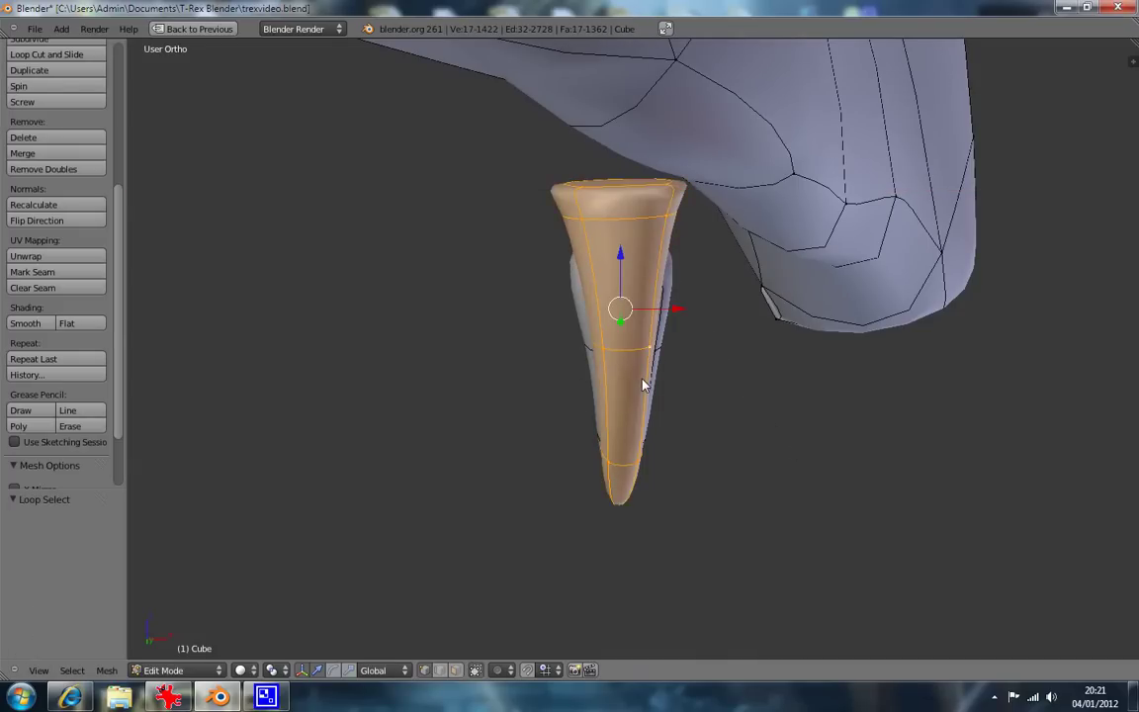
From the bottom view, slide the tooth along X, tilt it slightly, and nudge it along X.
{"action": "key", "text": "ctrl+KP_7"}
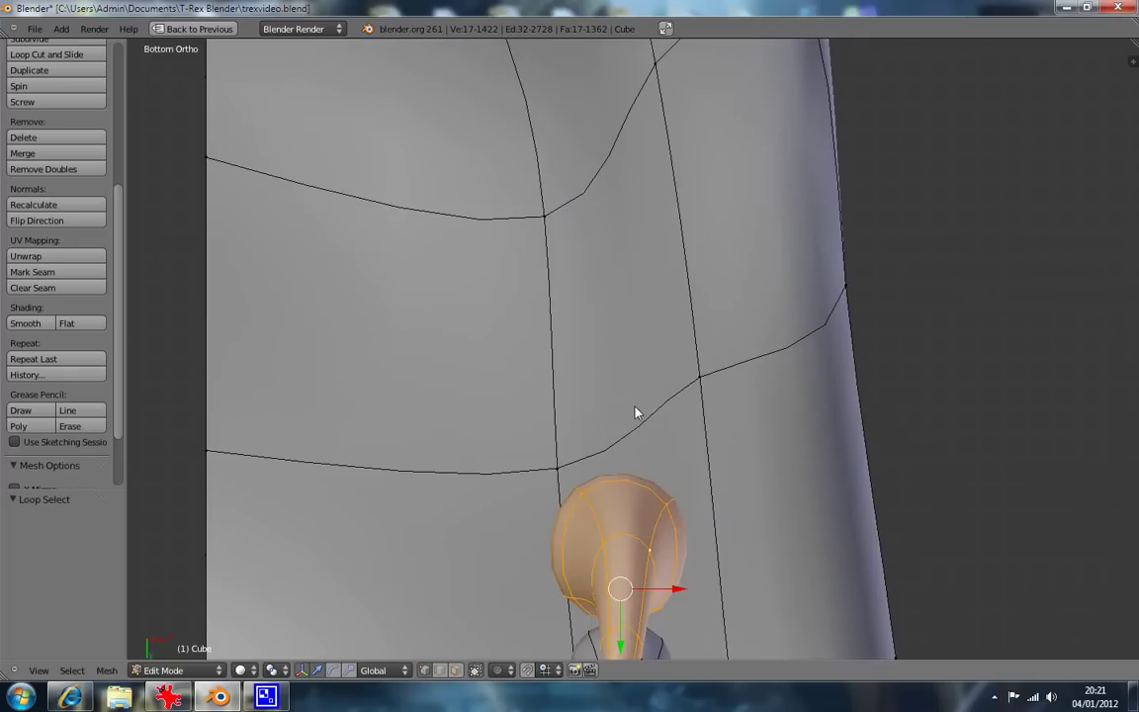
{"action": "left_click_drag", "start_coordinate": [682, 591], "coordinate": [868, 586]}
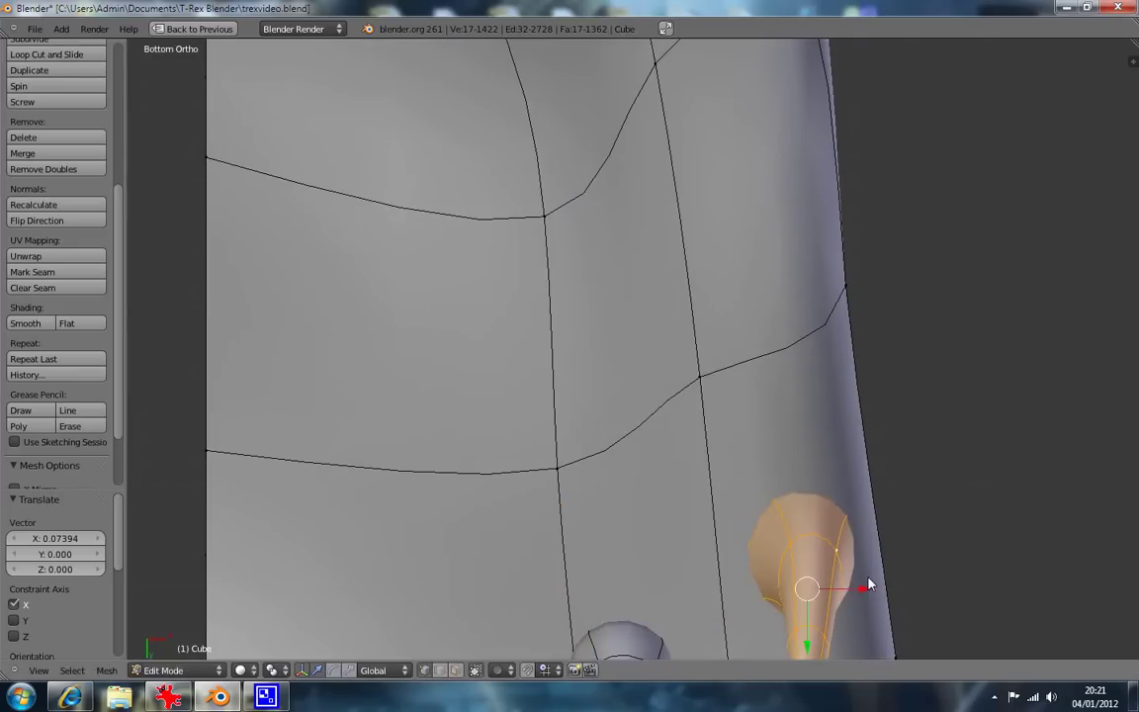
{"action": "key", "text": "r"}
{"action": "left_click", "coordinate": [872, 569]}
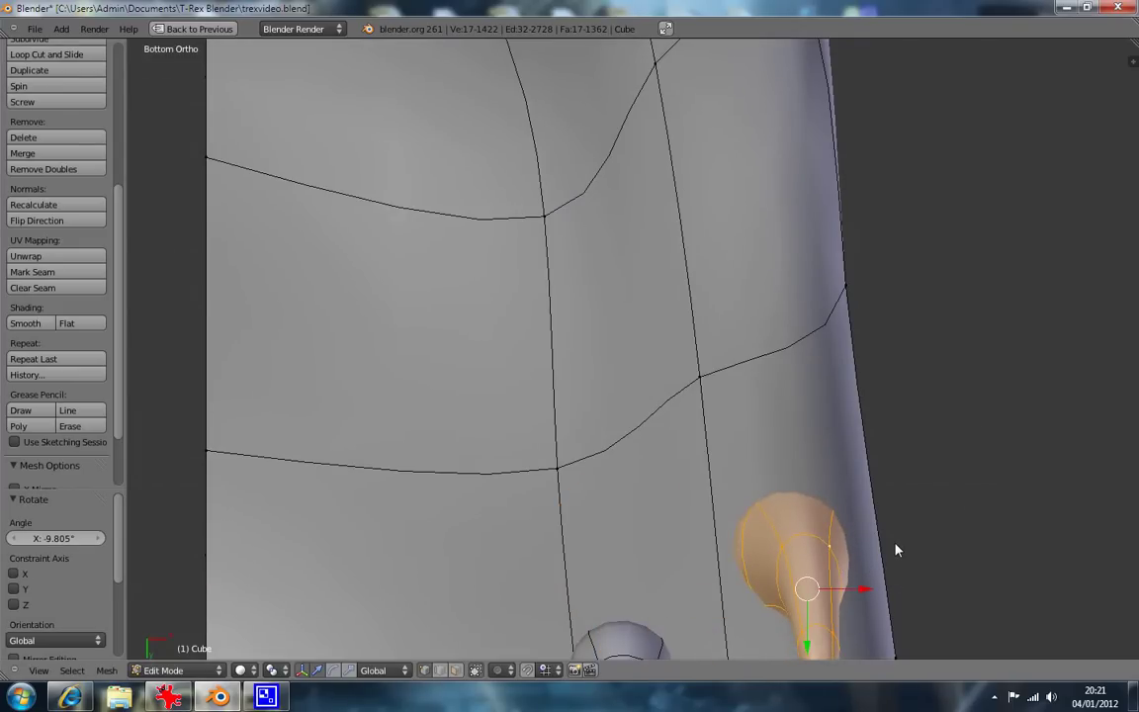
{"action": "middle_click_drag", "start_coordinate": [896, 550], "coordinate": [883, 473], "text": "shift"}
{"action": "key", "text": "r"}
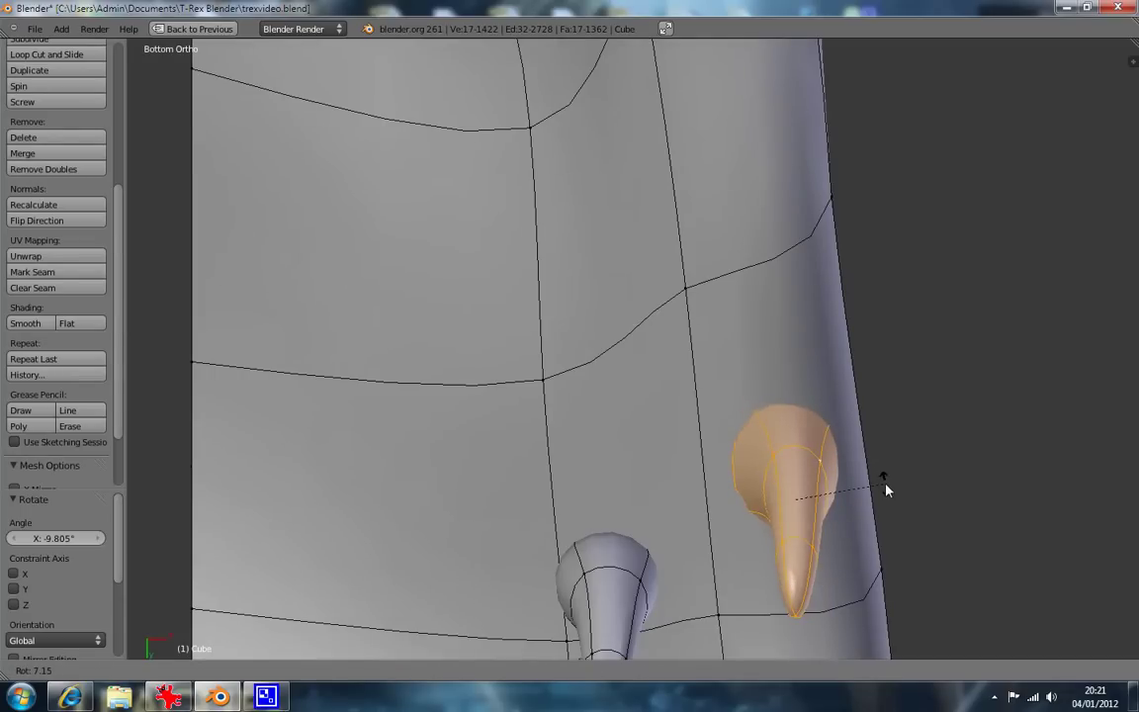
{"action": "left_click", "coordinate": [886, 483]}
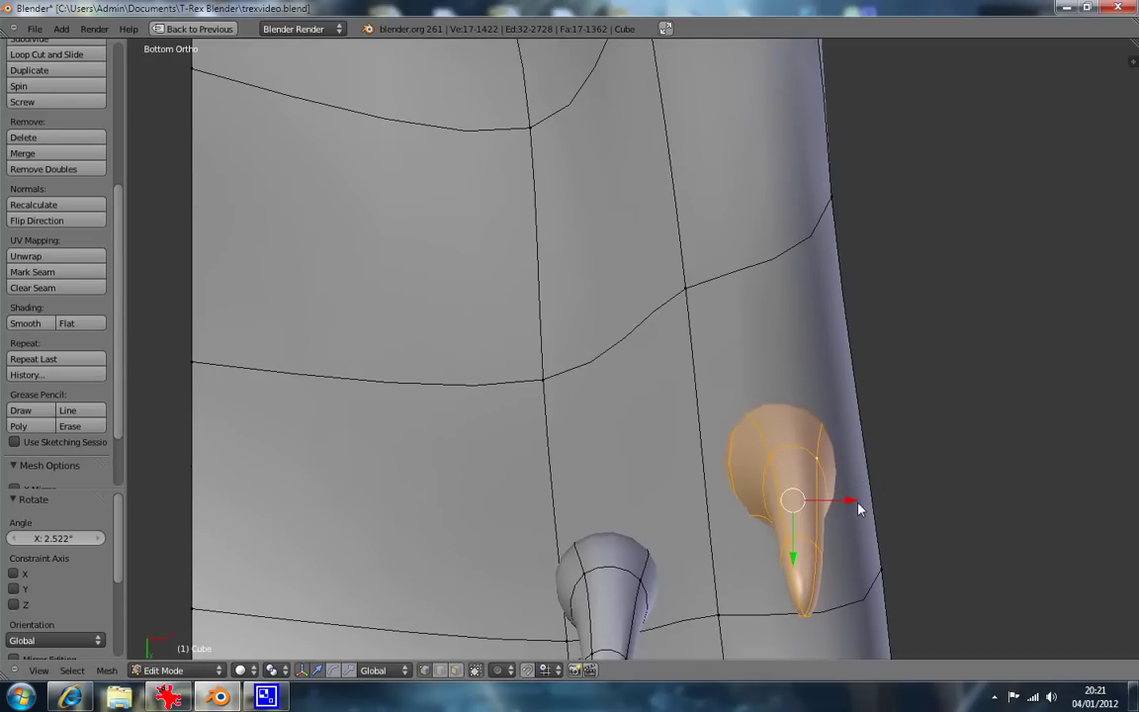
{"action": "key", "text": "g"}
{"action": "key", "text": "x"}
{"action": "left_click", "coordinate": [866, 507]}
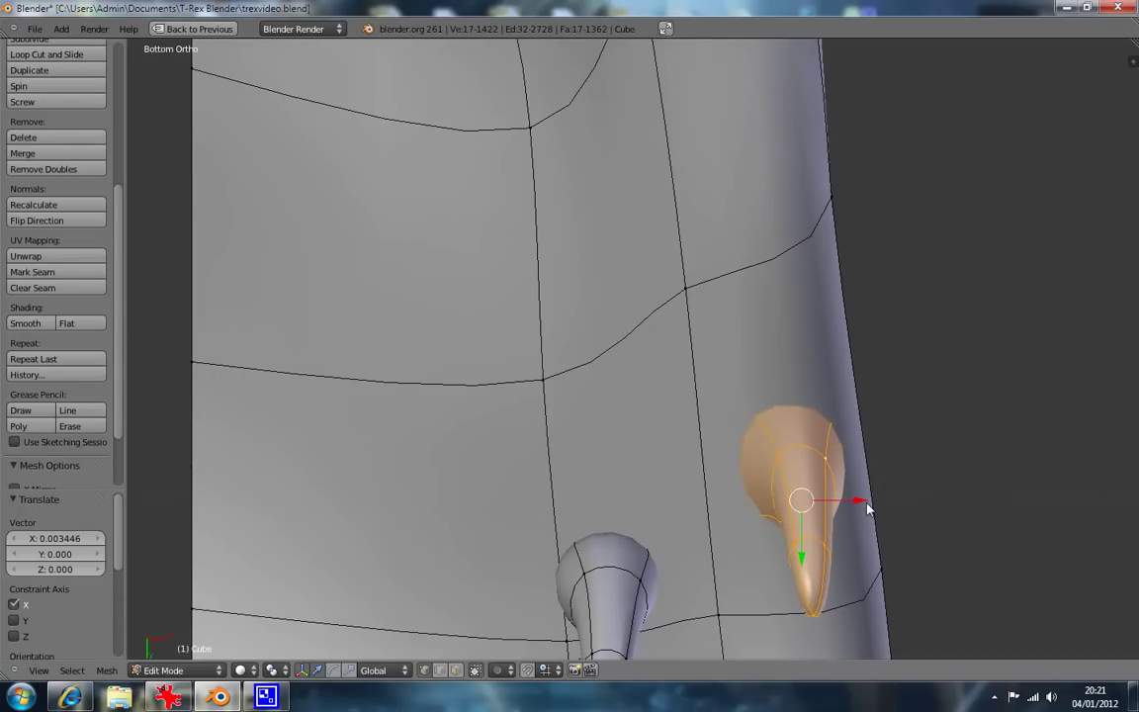
Check the tooth's placement from the side and front views, then deselect everything.
{"action": "key", "text": "KP_3"}
{"action": "middle_click_drag", "start_coordinate": [866, 509], "coordinate": [760, 548]}
{"action": "key", "text": "KP_1"}
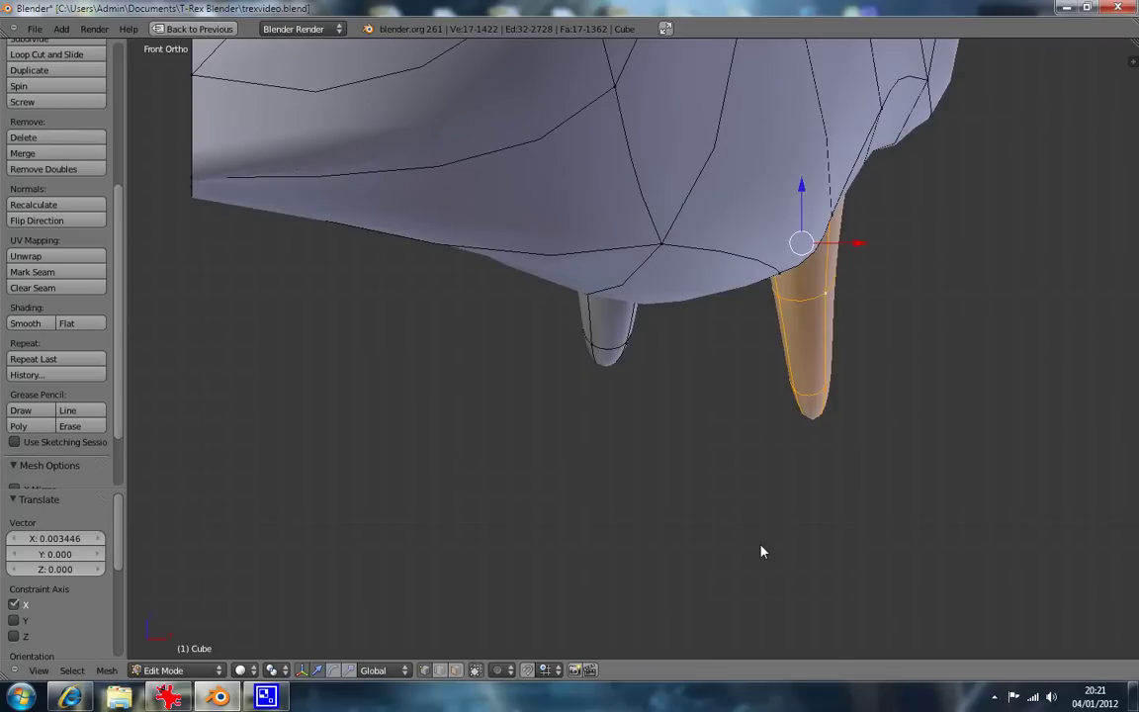
{"action": "key", "text": "r"}
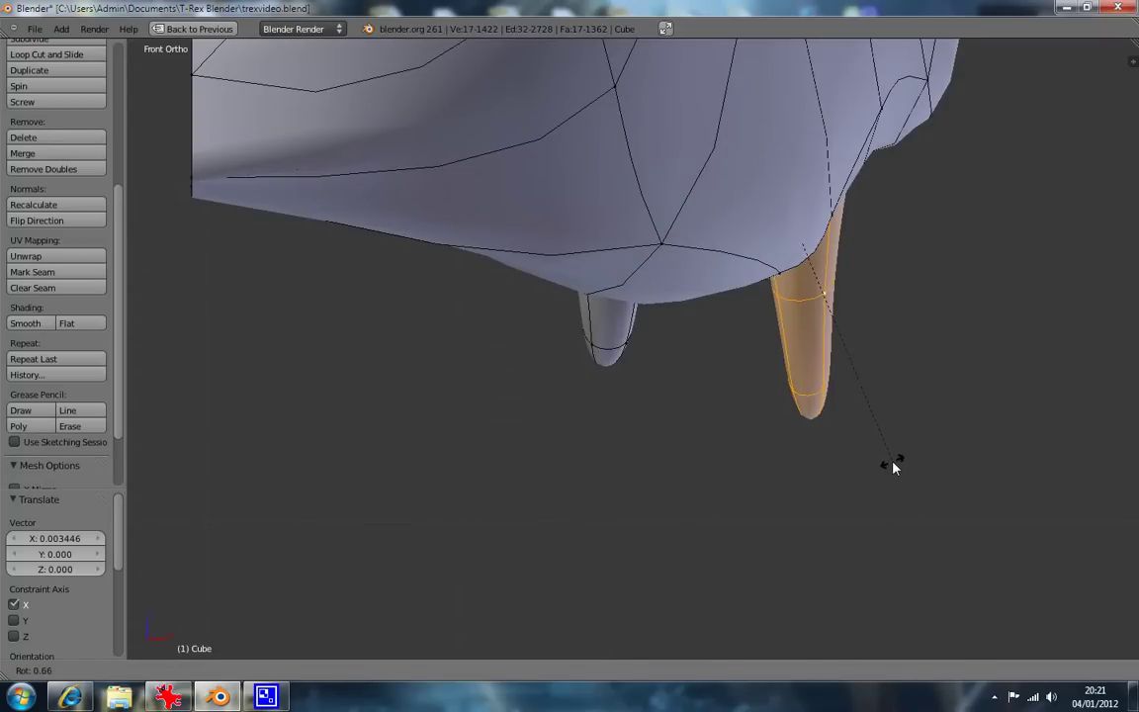
{"action": "key", "text": "Escape"}
{"action": "key", "text": "a"}
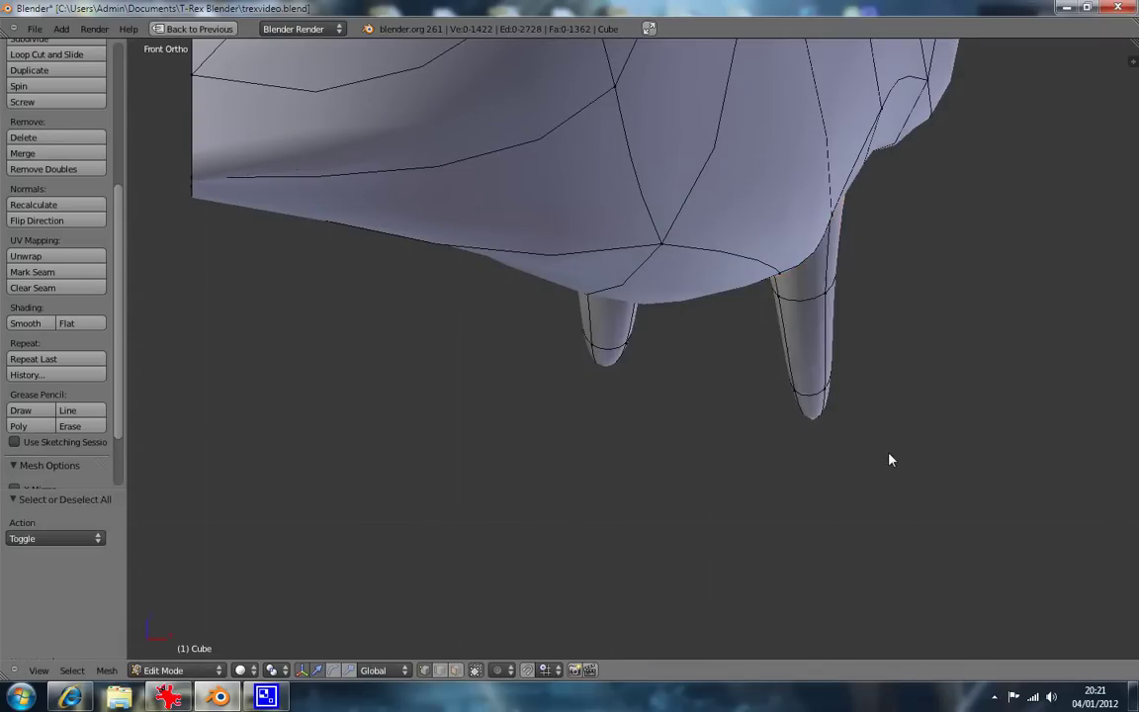
{"action": "key", "text": "KP_3"}
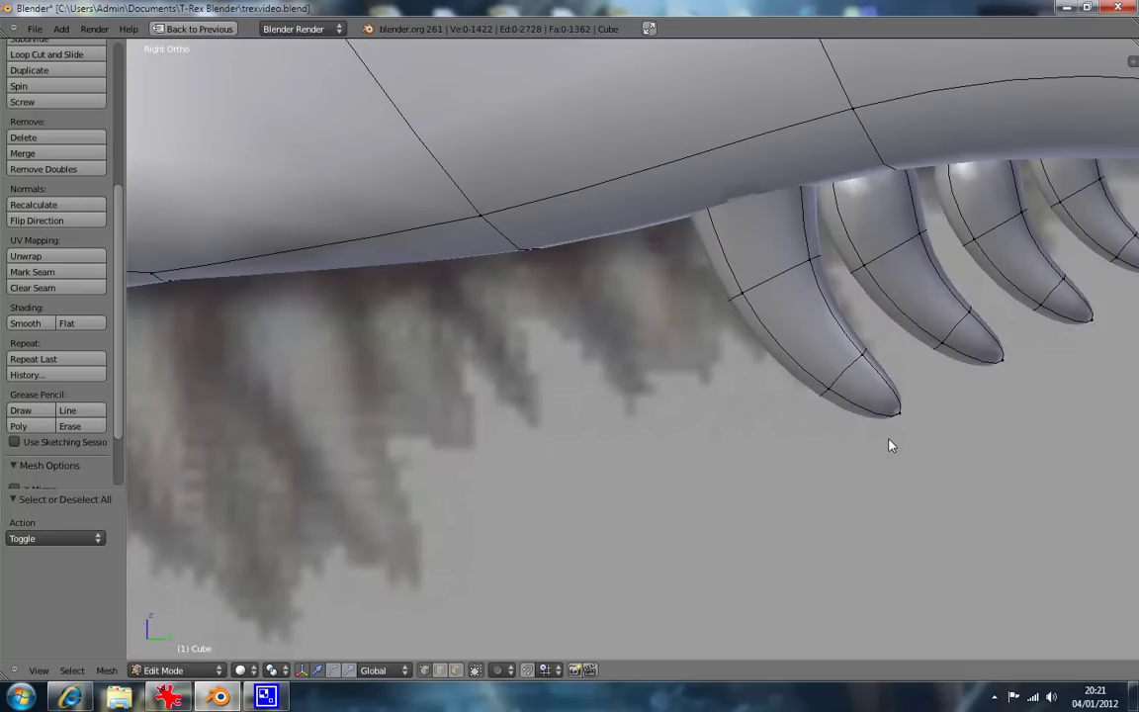
Hide the frontmost tooth, then move the next tooth along the jaw in wireframe view.
{"action": "right_click", "coordinate": [754, 285], "text": "alt"}
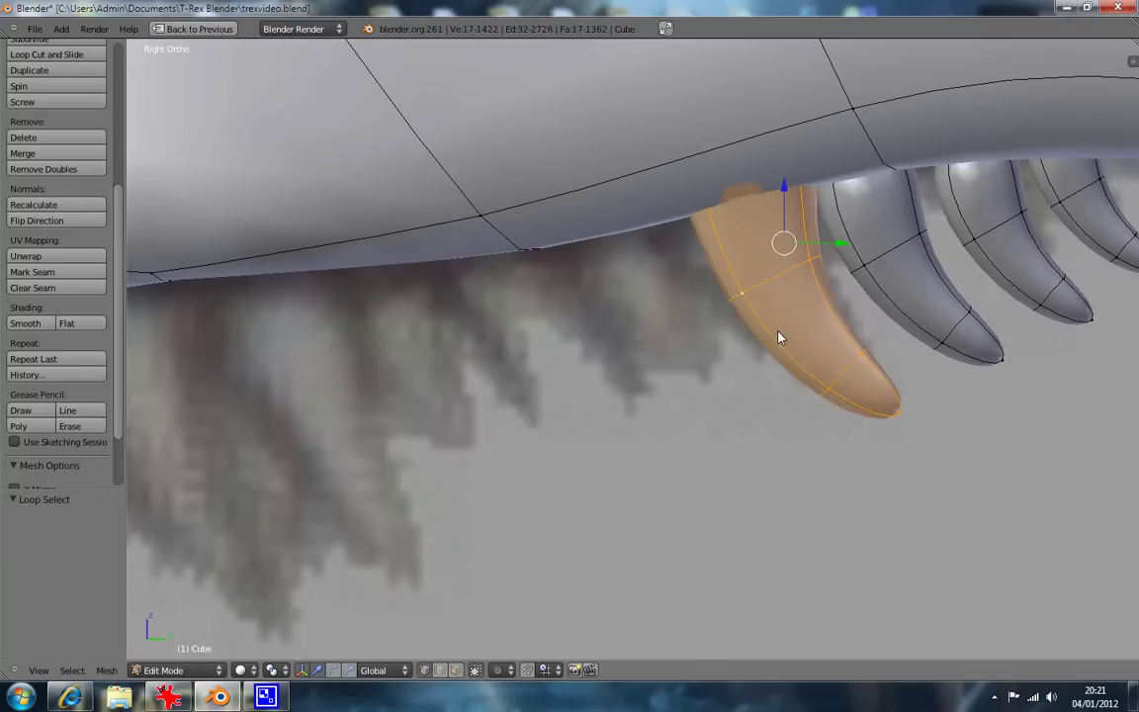
{"action": "key", "text": "h"}
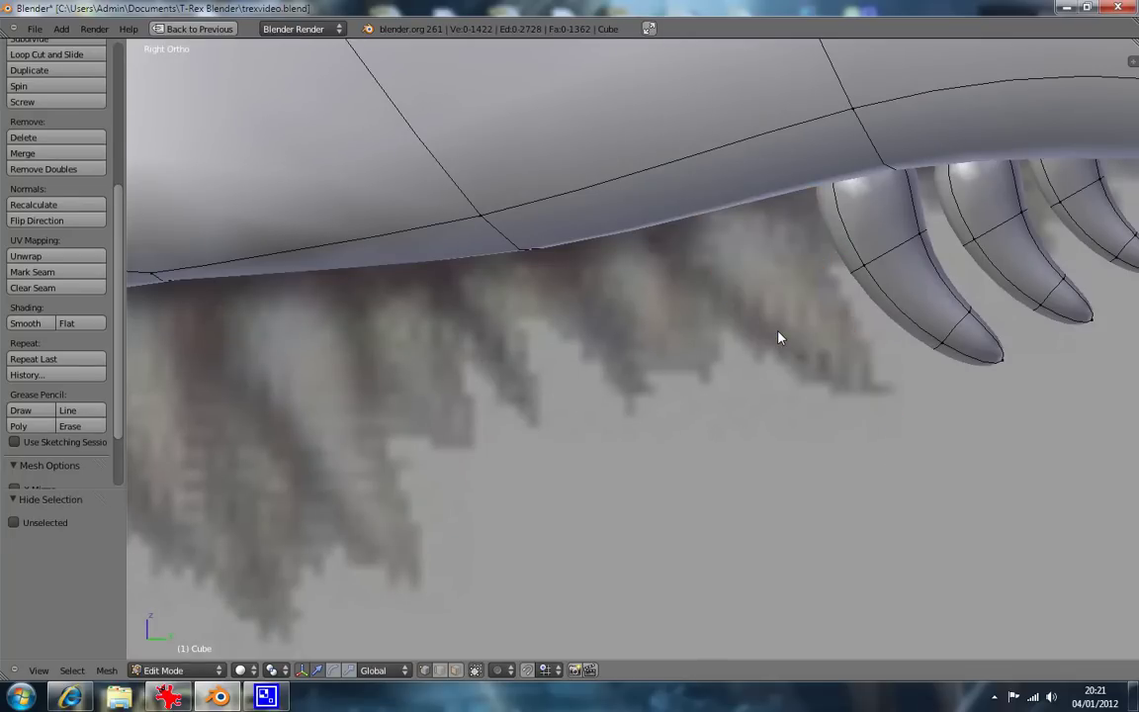
{"action": "right_click", "coordinate": [882, 302], "text": "alt"}
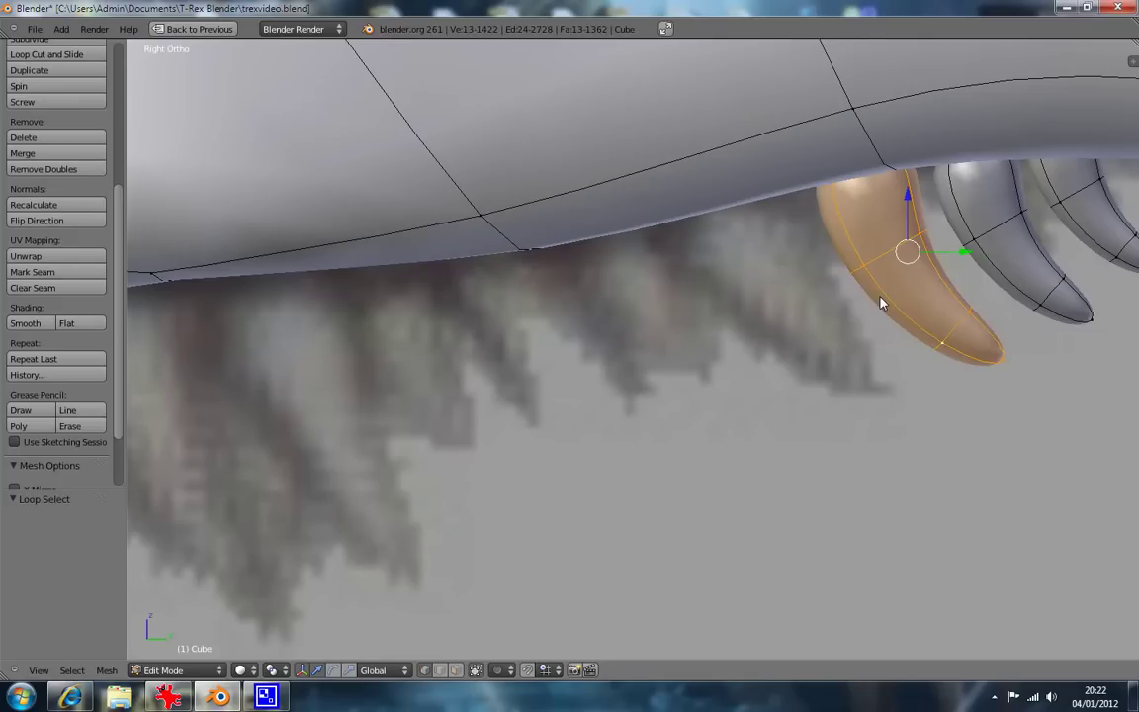
{"action": "key", "text": "z"}
{"action": "key", "text": "g"}
{"action": "left_click", "coordinate": [939, 333]}
{"action": "key", "text": "g"}
{"action": "key", "text": "Escape"}
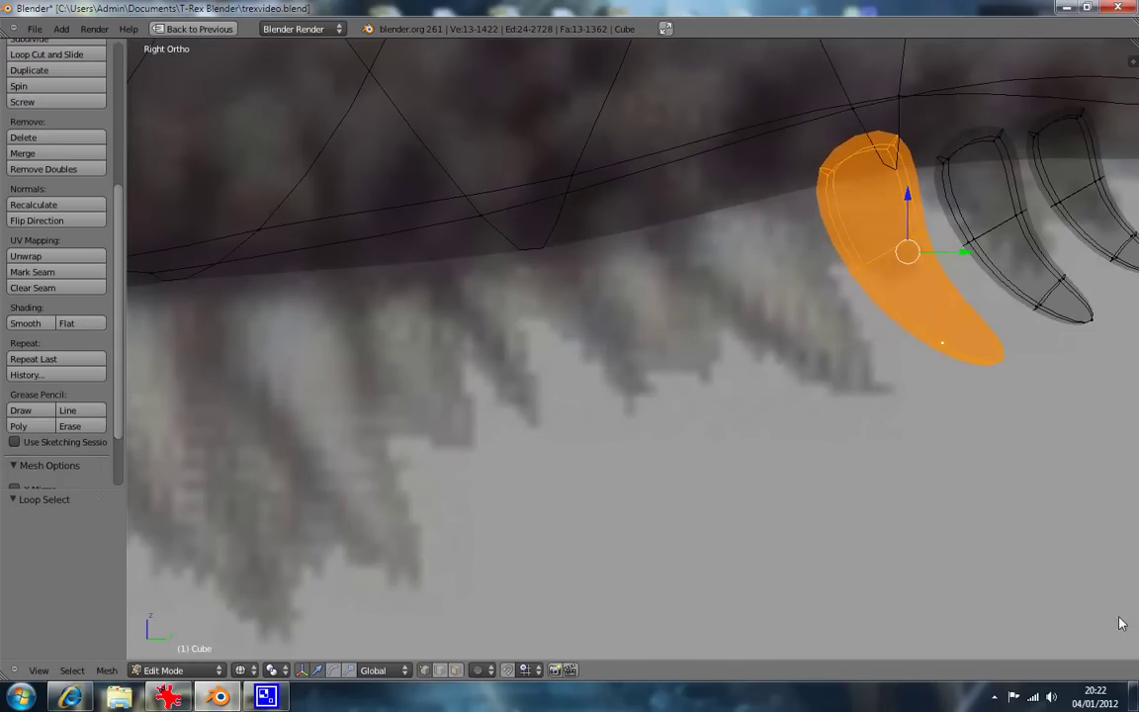
Scale the tooth to 0.613, reposition it, enlarge it to 1.203, and rotate it to match the reference.
{"action": "key", "text": "s"}
{"action": "left_click", "coordinate": [901, 377]}
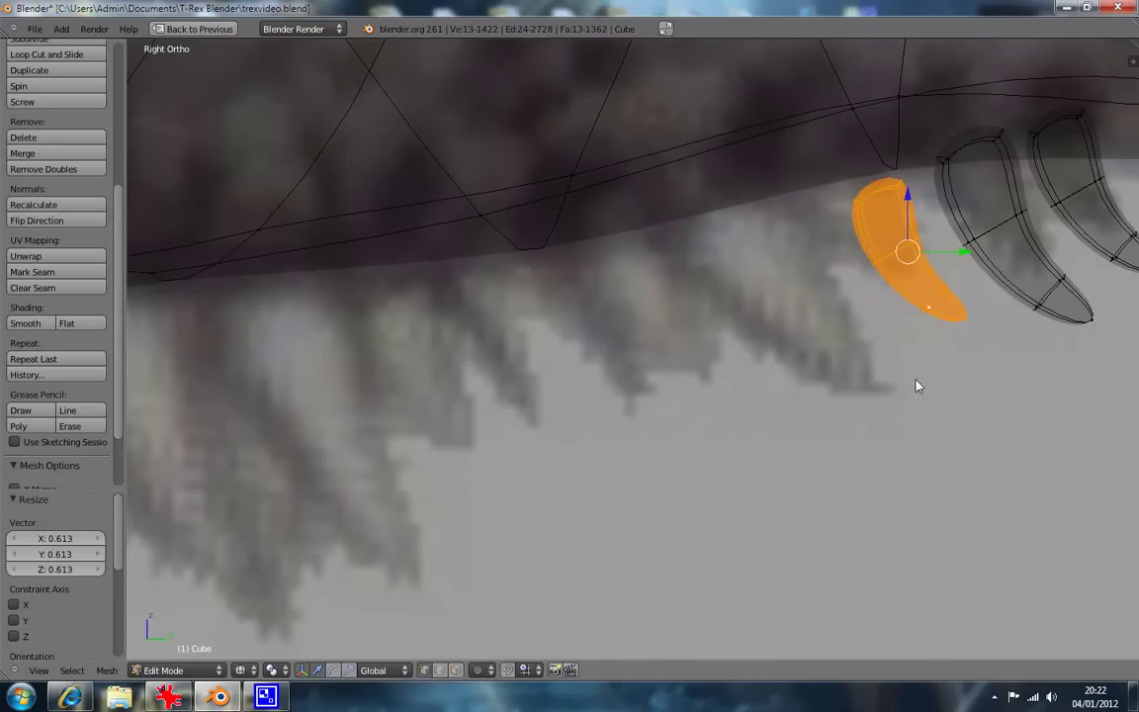
{"action": "key", "text": "g"}
{"action": "left_click", "coordinate": [921, 375]}
{"action": "key", "text": "g"}
{"action": "left_click", "coordinate": [930, 371]}
{"action": "key", "text": "s"}
{"action": "left_click", "coordinate": [964, 391]}
{"action": "key", "text": "r"}
{"action": "left_click", "coordinate": [1018, 356]}
{"action": "key", "text": "g"}
{"action": "left_click", "coordinate": [1027, 351]}
Box-select the tooth's top face and extrude it up into the jaw.
{"action": "key", "text": "a"}
{"action": "key", "text": "b"}
{"action": "left_click_drag", "start_coordinate": [798, 147], "coordinate": [872, 128]}
{"action": "key", "text": "e"}
{"action": "left_click", "coordinate": [876, 155]}
Deselect and review the jaw from the front and camera views in solid shading.
{"action": "key", "text": "a"}
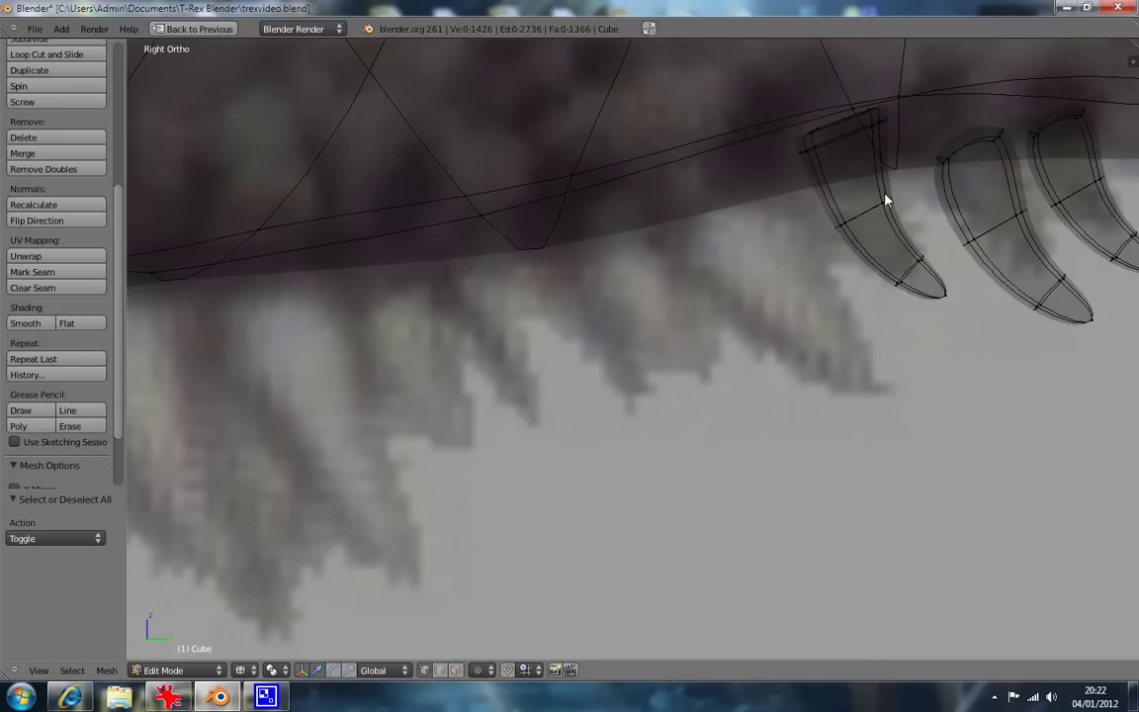
{"action": "key", "text": "KP_1"}
{"action": "key", "text": "z"}
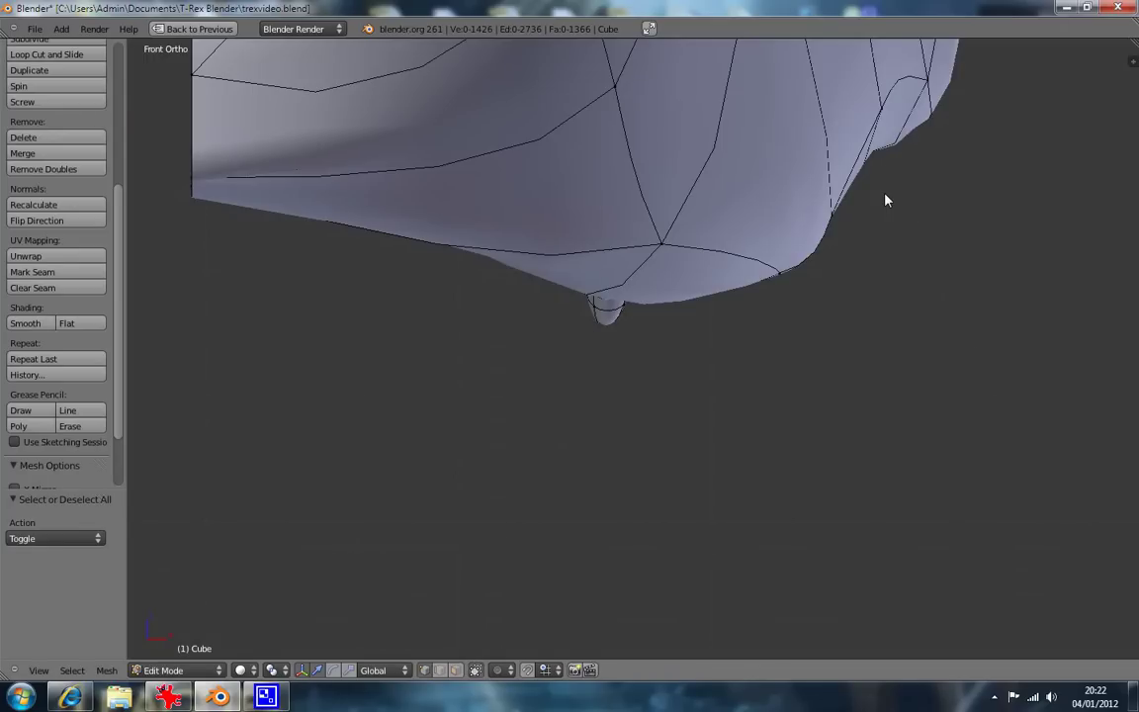
{"action": "key", "text": "KP_0"}
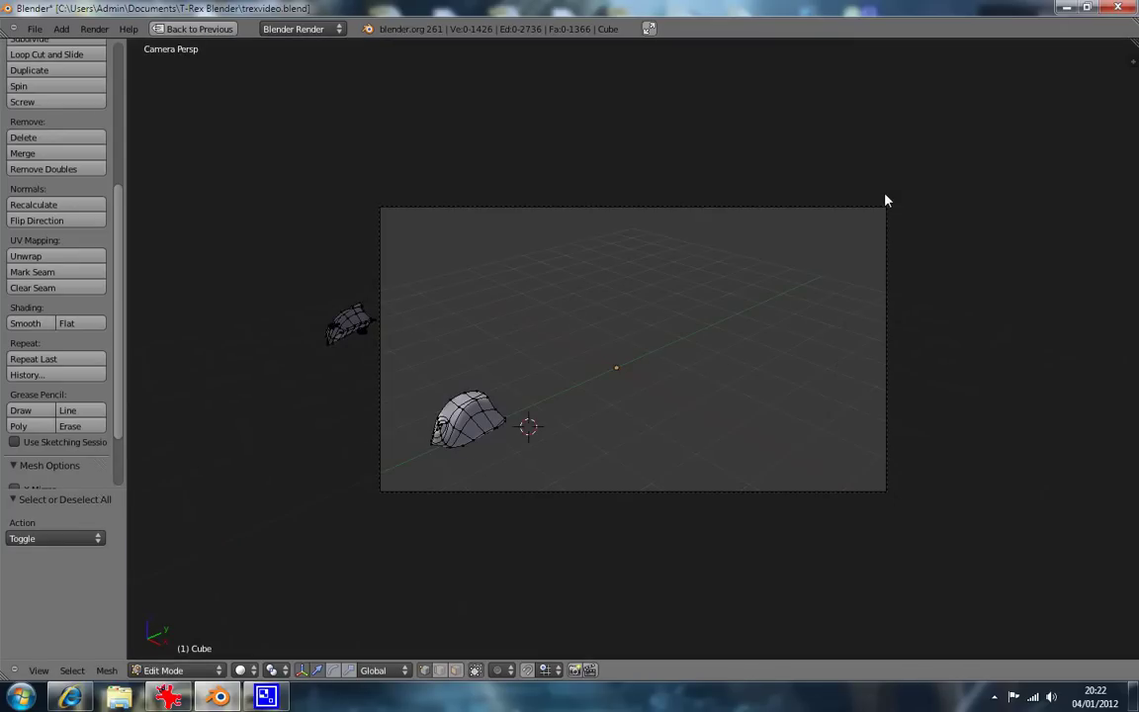
{"action": "key", "text": "KP_0"}
{"action": "key", "text": "KP_2"}
{"action": "key", "text": "KP_2"}
{"action": "key", "text": "KP_2"}
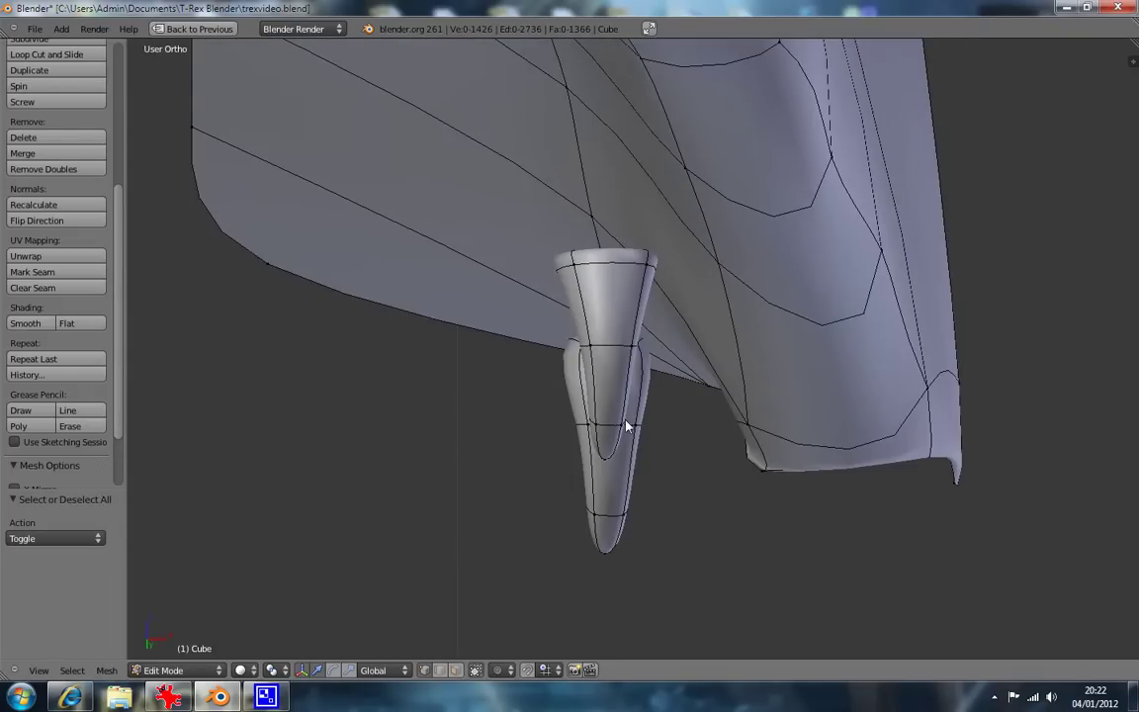
Narrow the tooth cone's lower and upper edge loops along X.
{"action": "right_click", "coordinate": [625, 425], "text": "alt"}
{"action": "key", "text": "s"}
{"action": "key", "text": "x"}
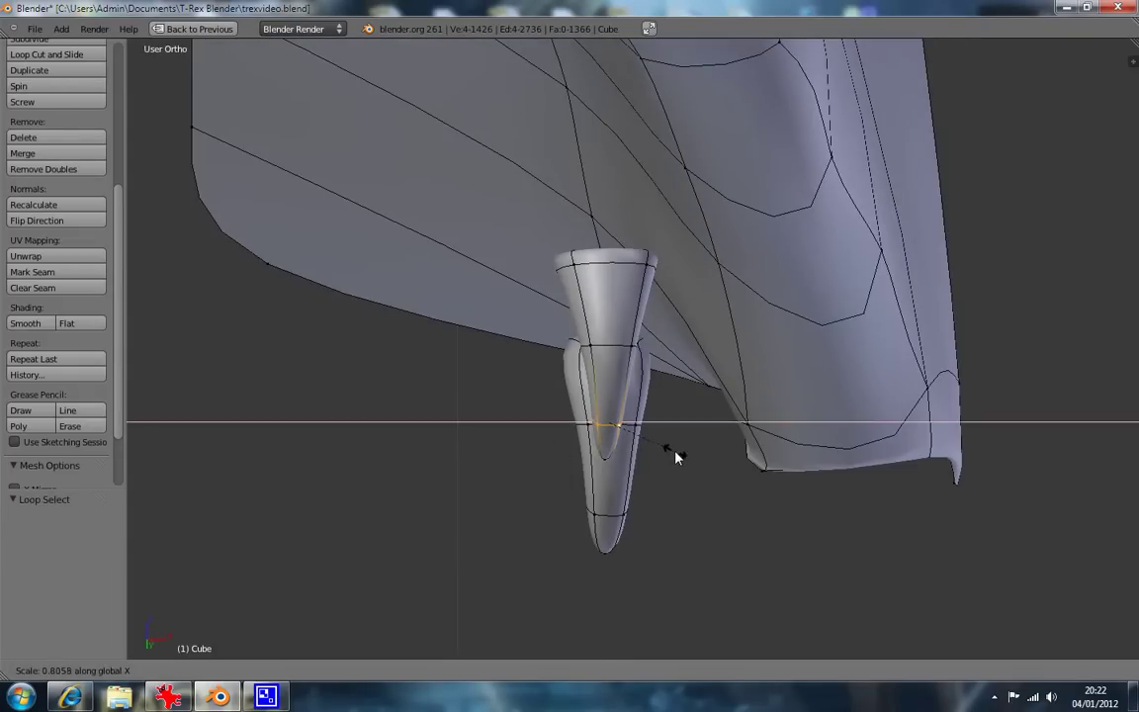
{"action": "left_click", "coordinate": [676, 455]}
{"action": "right_click", "coordinate": [603, 346], "text": "alt"}
{"action": "key", "text": "s"}
{"action": "key", "text": "x"}
{"action": "left_click", "coordinate": [662, 356]}
Narrow the top rim loop to 0.642 along X and select the whole cone.
{"action": "right_click", "coordinate": [625, 269], "text": "alt"}
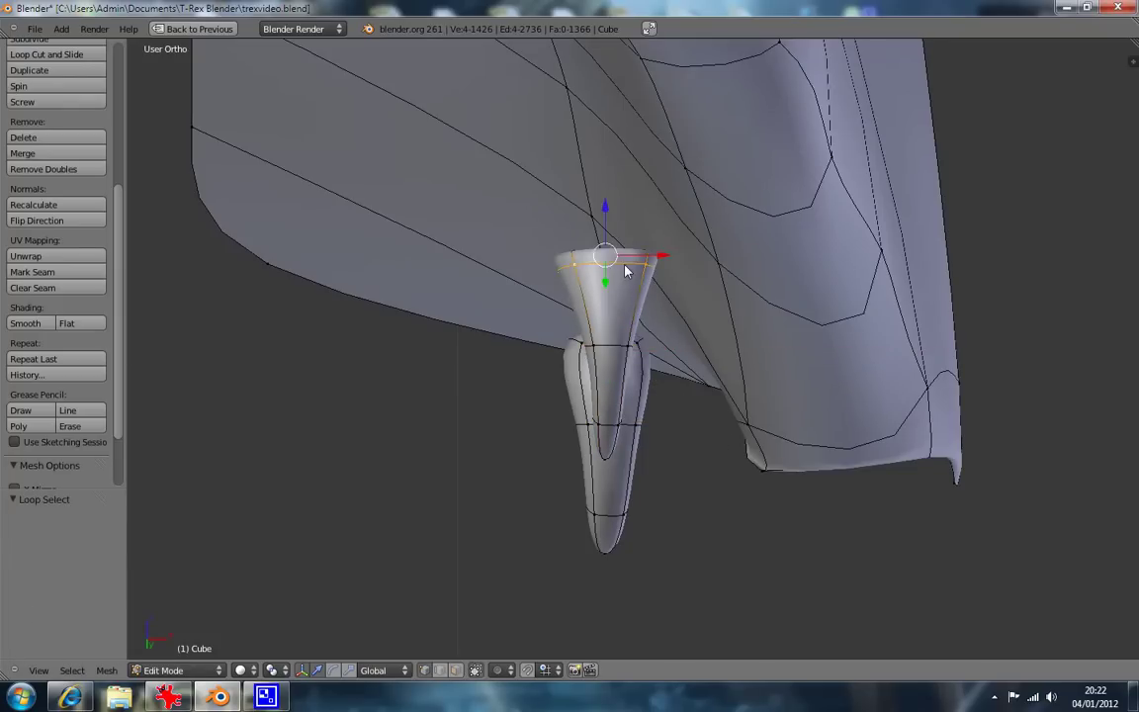
{"action": "key", "text": "s"}
{"action": "key", "text": "x"}
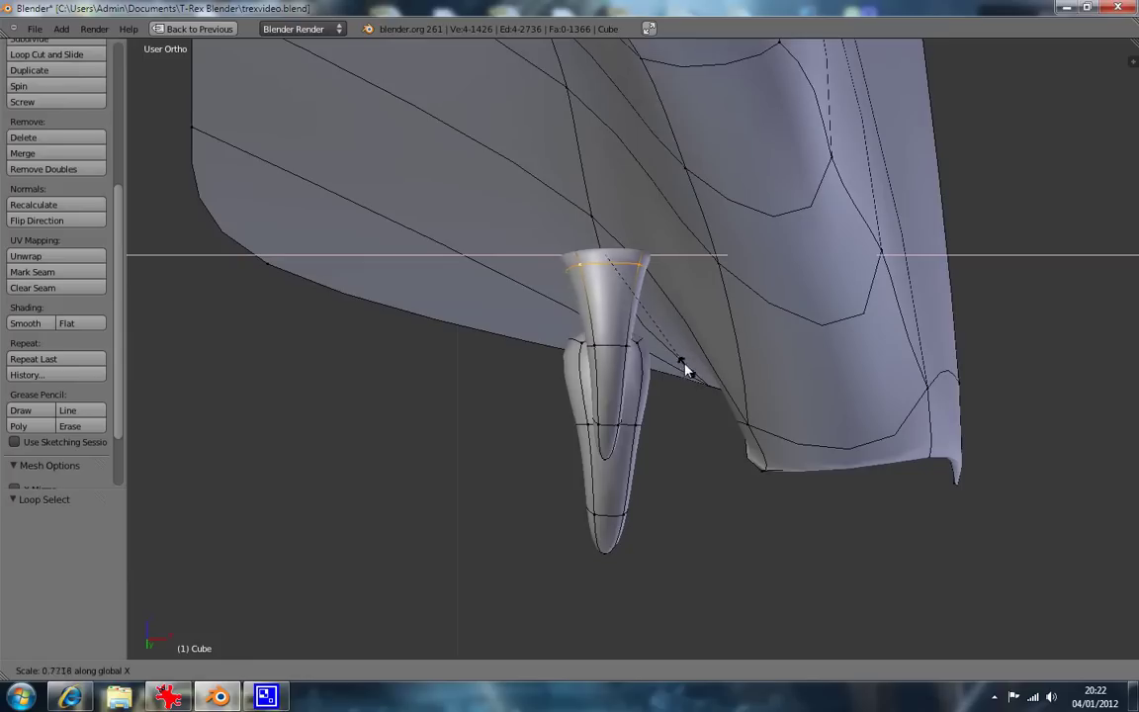
{"action": "left_click", "coordinate": [677, 342]}
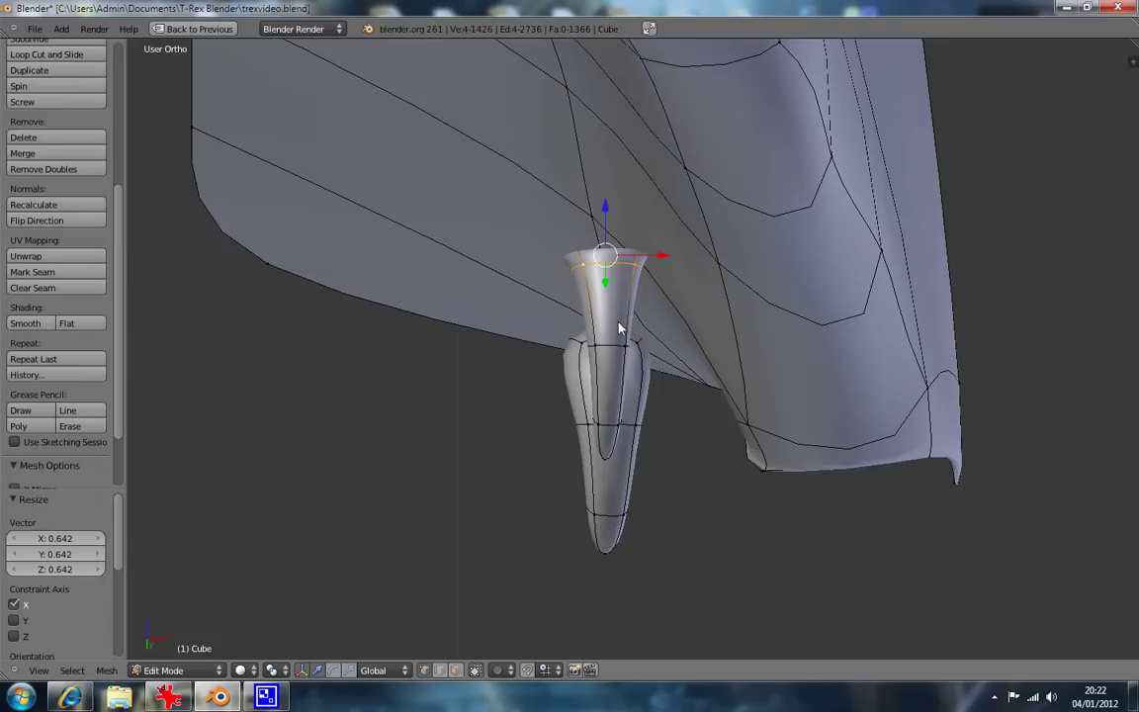
{"action": "right_click", "coordinate": [629, 327], "text": "alt"}
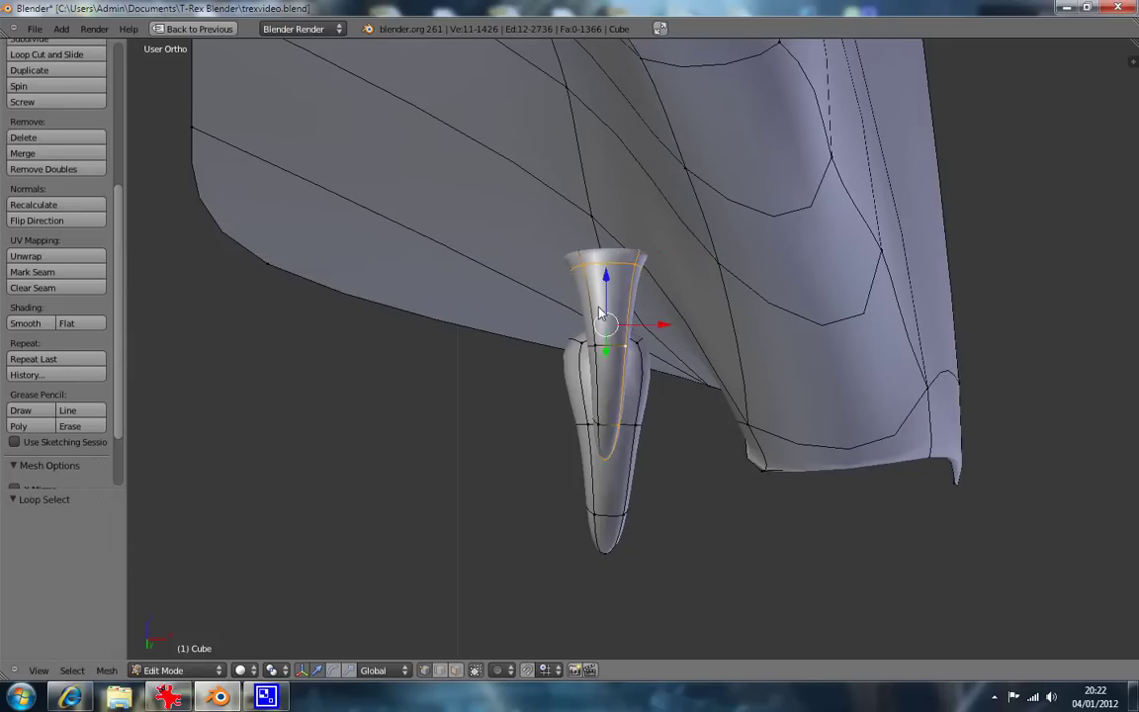
{"action": "key", "text": "l"}
{"action": "key", "text": "KP_3"}
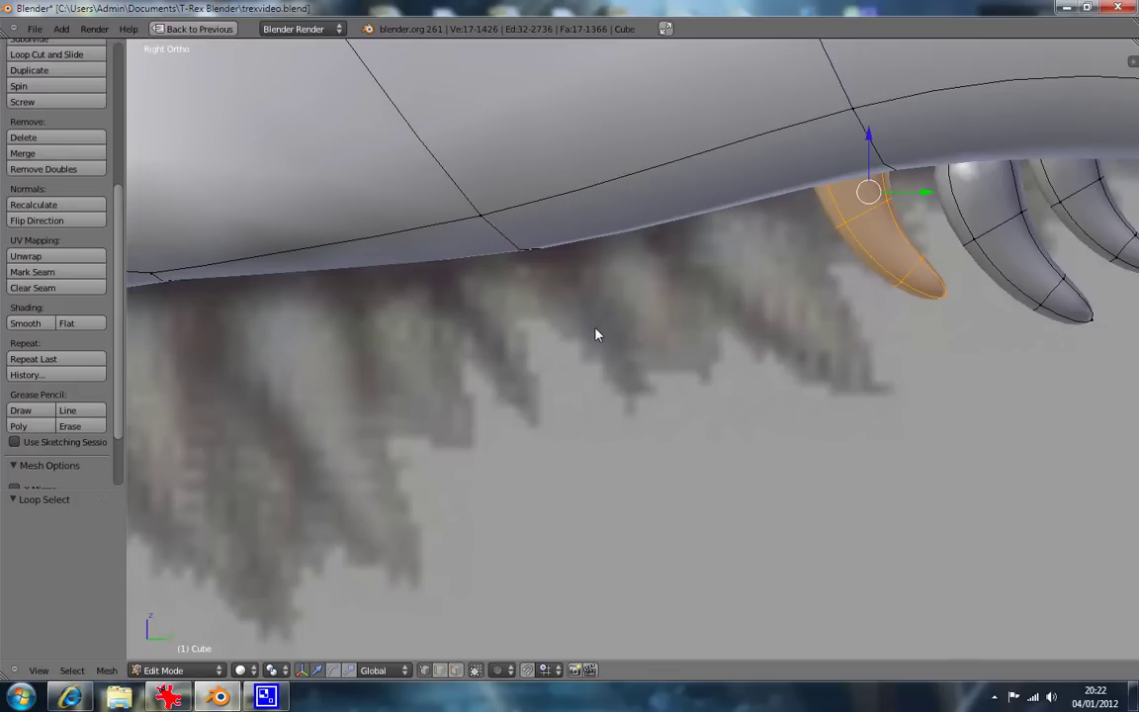
Slide the cone along X and rotate it about -7.93°, checking front and side views.
{"action": "key", "text": "KP_7"}
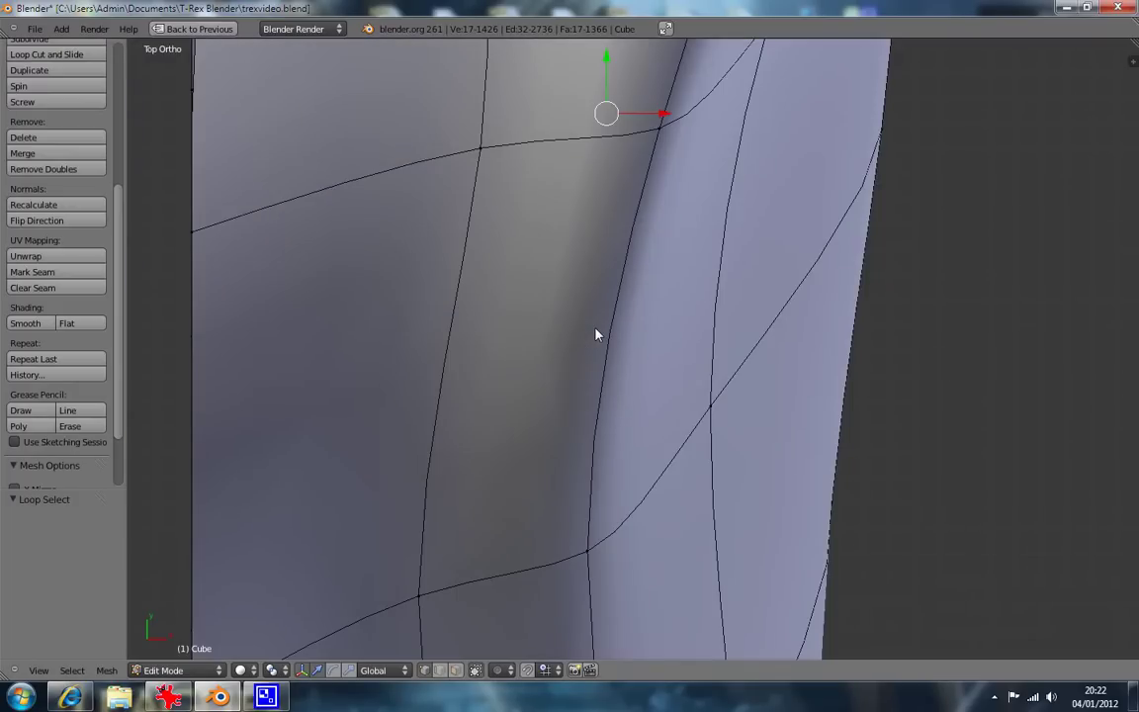
{"action": "key", "text": "ctrl+KP_7"}
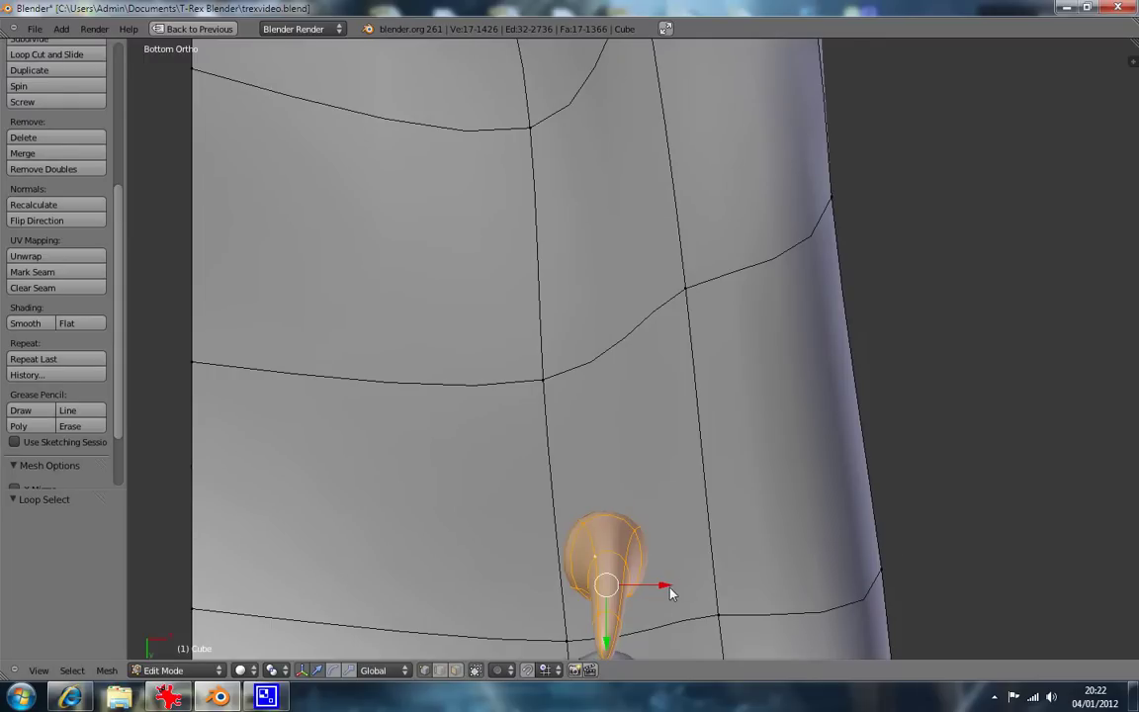
{"action": "key", "text": "g"}
{"action": "key", "text": "x"}
{"action": "left_click", "coordinate": [888, 578]}
{"action": "key", "text": "r"}
{"action": "left_click", "coordinate": [911, 540]}
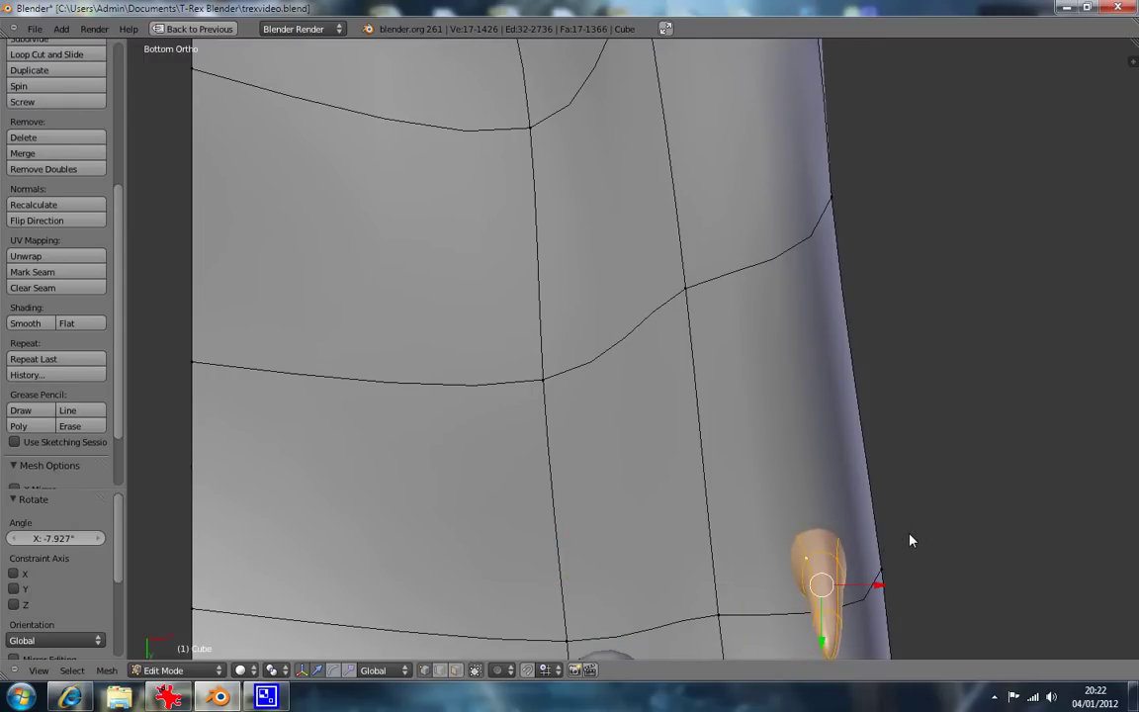
{"action": "key", "text": "KP_1"}
{"action": "key", "text": "KP_3"}
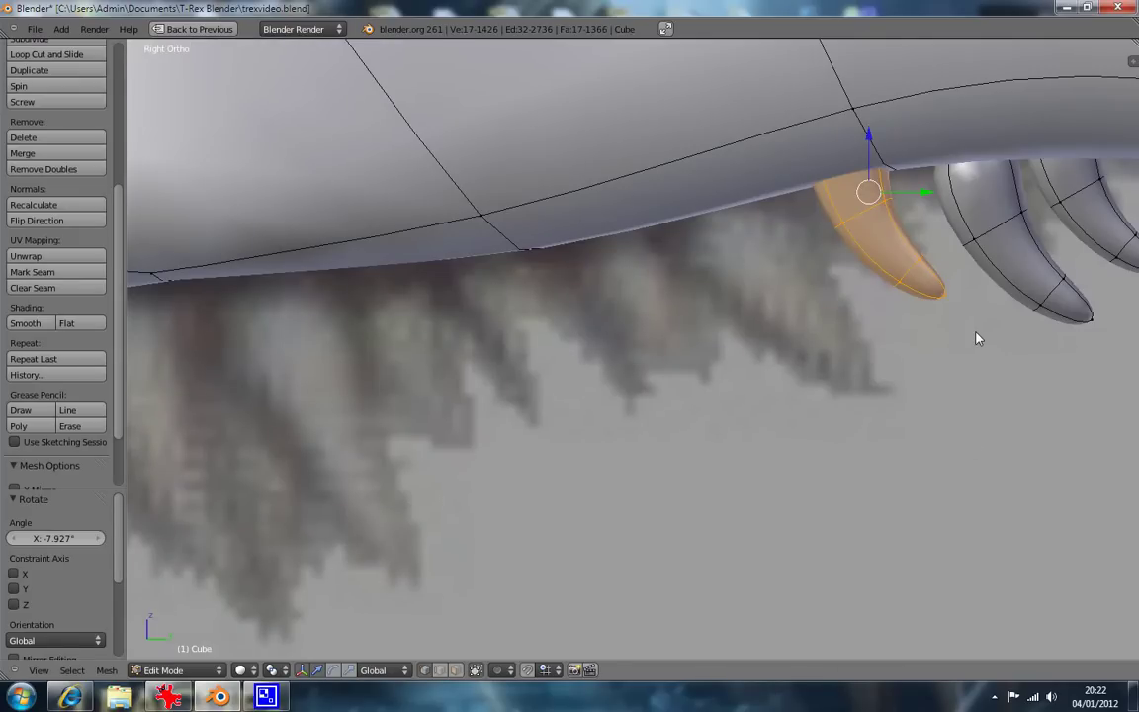
Hide the fitted tooth and zoom in on the front claw.
{"action": "key", "text": "h"}
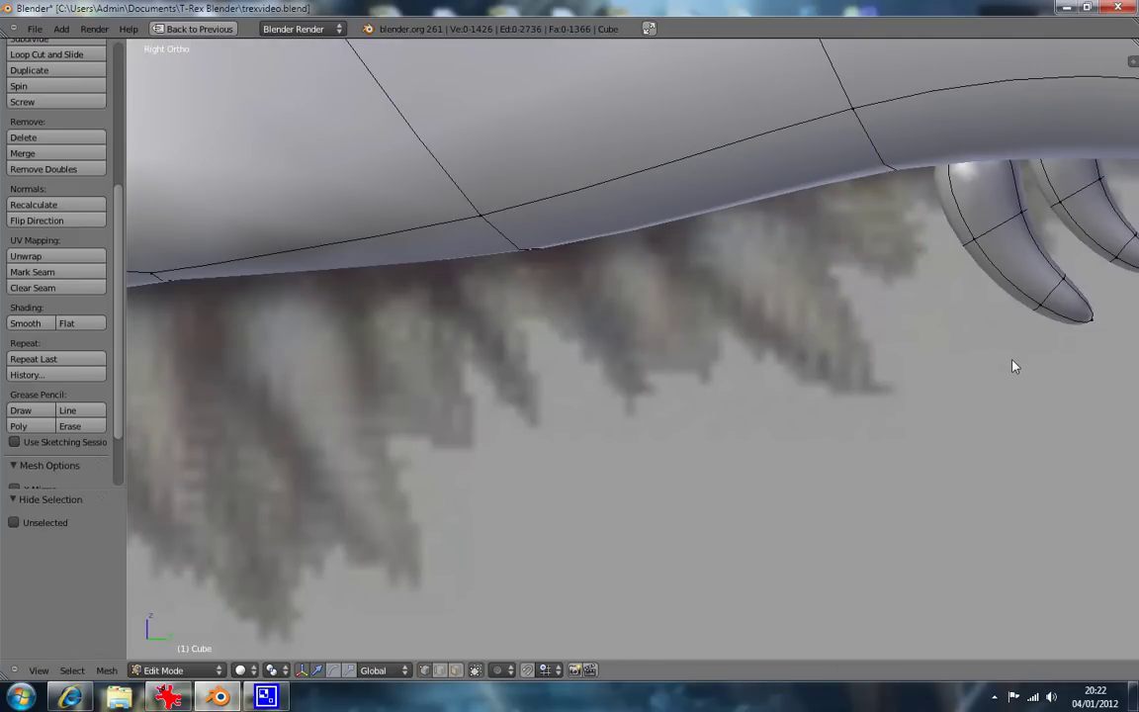
{"action": "middle_click_drag", "start_coordinate": [1014, 368], "coordinate": [796, 458], "text": "shift"}
{"action": "scroll", "coordinate": [809, 358], "scroll_direction": "up", "scroll_amount": 2}
{"action": "right_click", "coordinate": [796, 366], "text": "alt"}
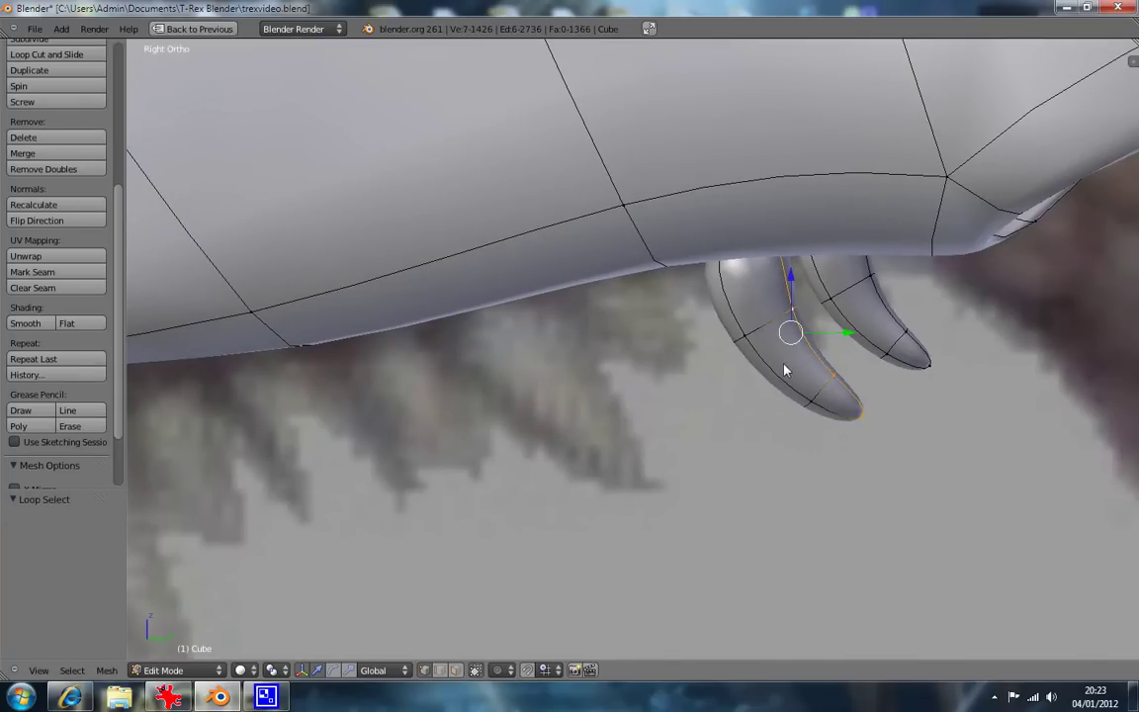
{"action": "key", "text": "a"}
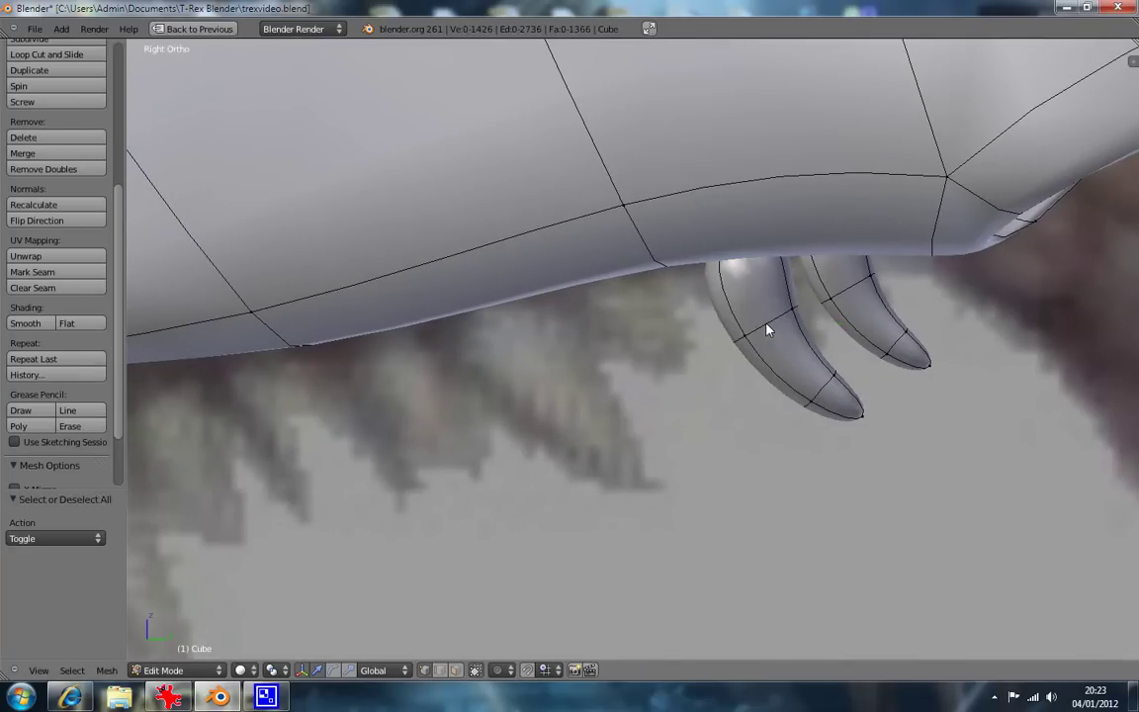
{"action": "right_click", "coordinate": [796, 348], "text": "alt"}
{"action": "key", "text": "a"}
In wireframe, select the front claw, move it up and left, and rotate it to match the reference.
{"action": "key", "text": "z"}
{"action": "key", "text": "b"}
{"action": "left_click_drag", "start_coordinate": [699, 244], "coordinate": [770, 237]}
{"action": "key", "text": "b"}
{"action": "middle_click_drag", "start_coordinate": [762, 223], "coordinate": [743, 254]}
{"action": "right_click", "coordinate": [789, 303], "text": "alt"}
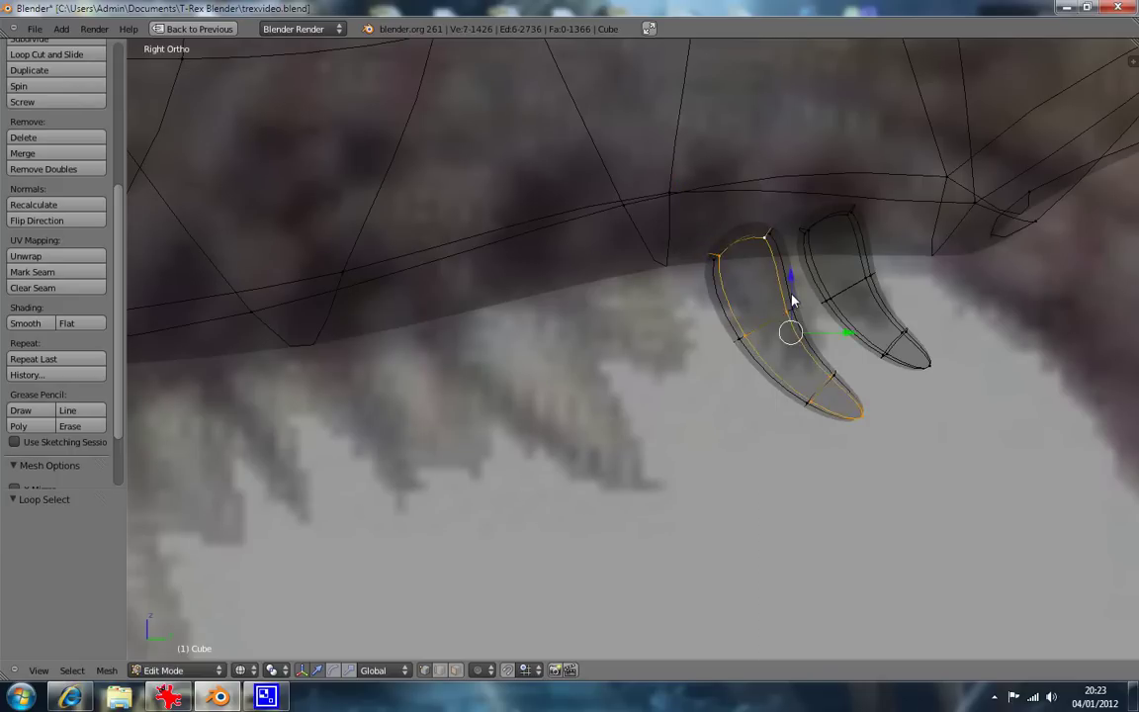
{"action": "right_click", "coordinate": [811, 321], "text": "alt+shift"}
{"action": "key", "text": "g"}
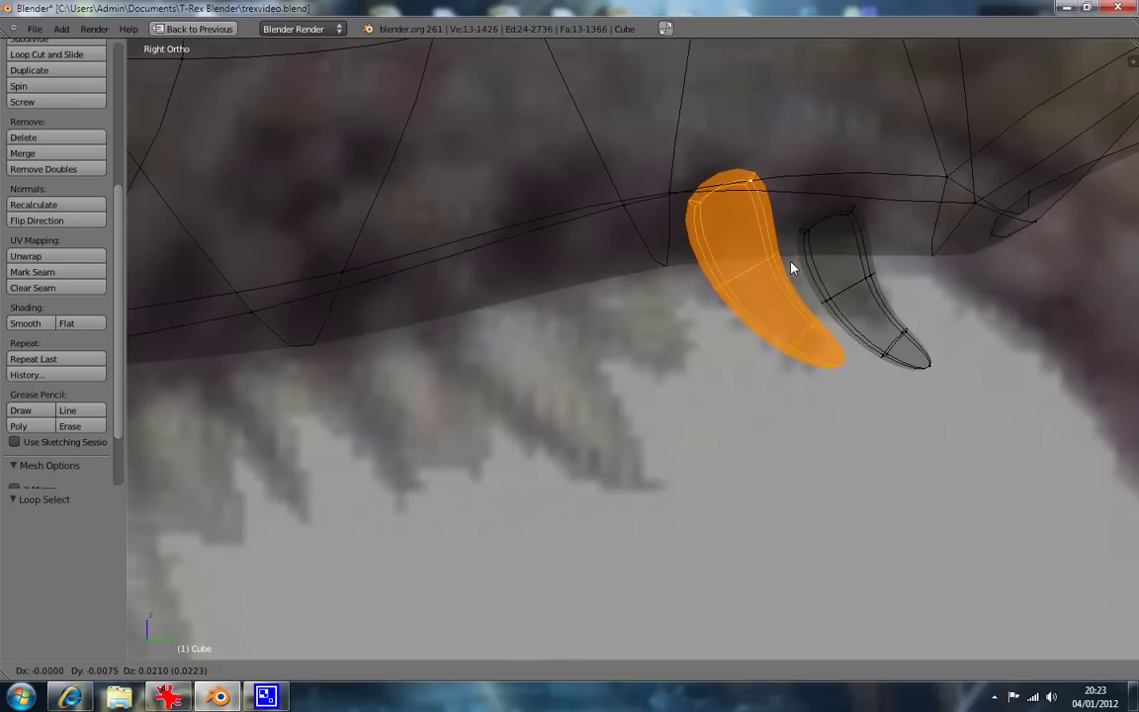
{"action": "left_click", "coordinate": [790, 265]}
{"action": "key", "text": "r"}
{"action": "left_click", "coordinate": [895, 292]}
Extrude the front claw's top loop upward into the jaw and lower the new root faces slightly.
{"action": "key", "text": "a"}
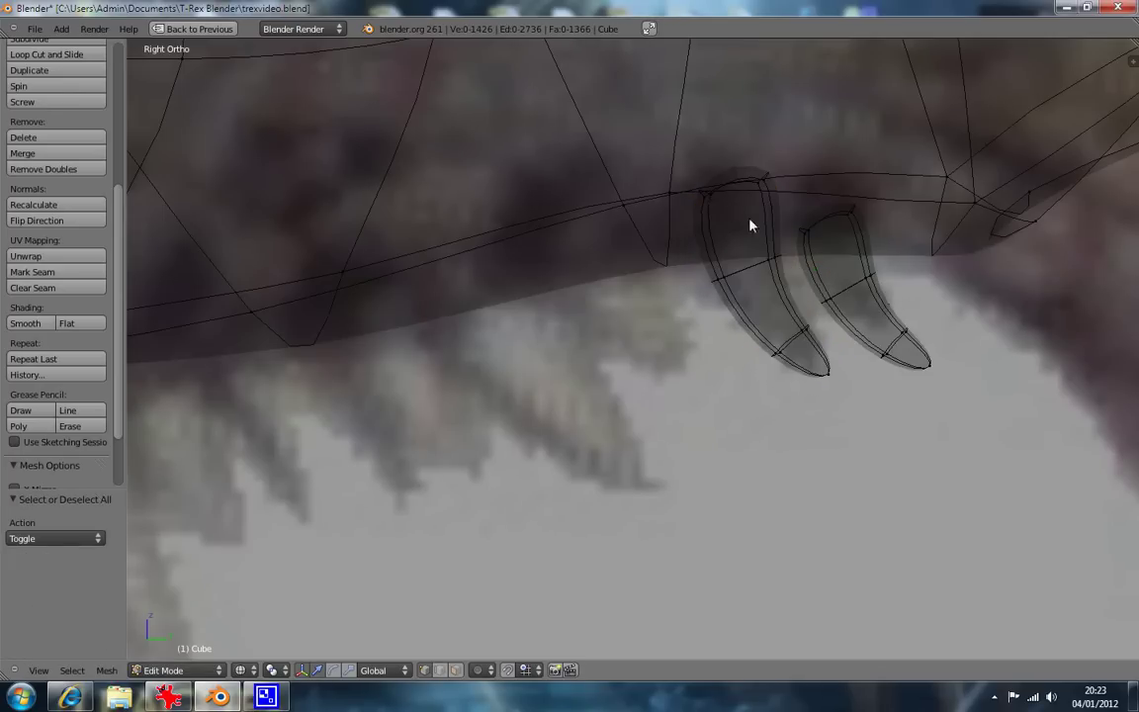
{"action": "right_click", "coordinate": [751, 198], "text": "alt"}
{"action": "key", "text": "e"}
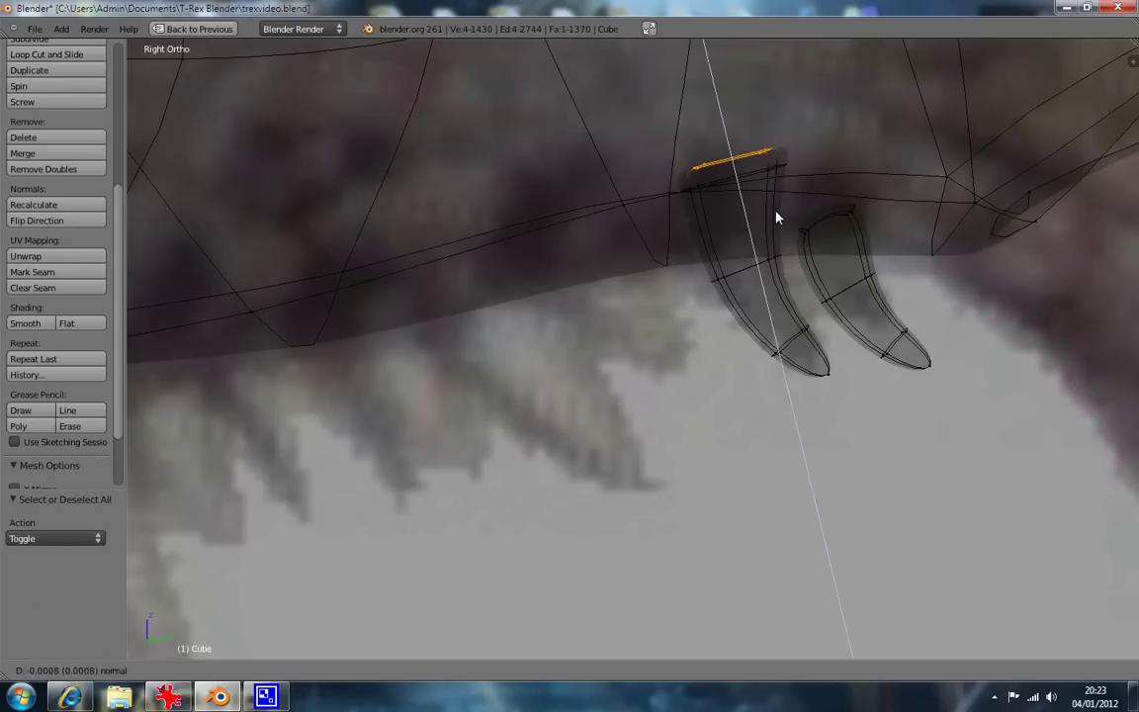
{"action": "left_click", "coordinate": [773, 217]}
{"action": "right_click", "coordinate": [732, 160], "text": "alt"}
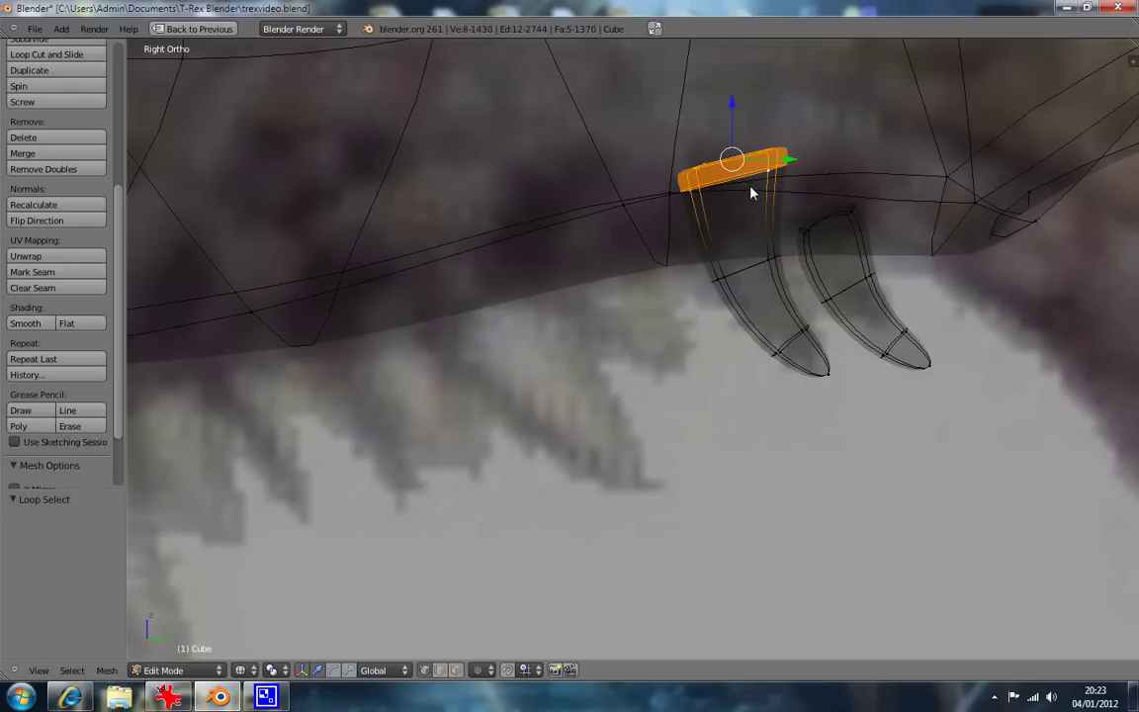
{"action": "key", "text": "g"}
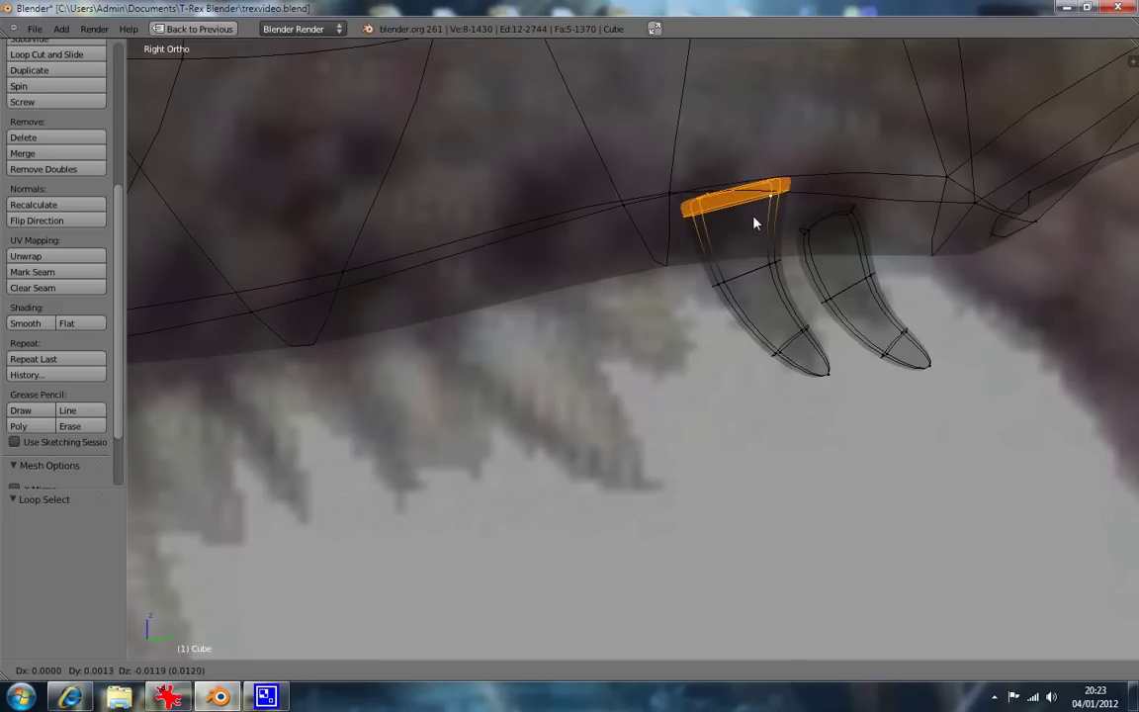
{"action": "left_click", "coordinate": [756, 219]}
{"action": "key", "text": "a"}
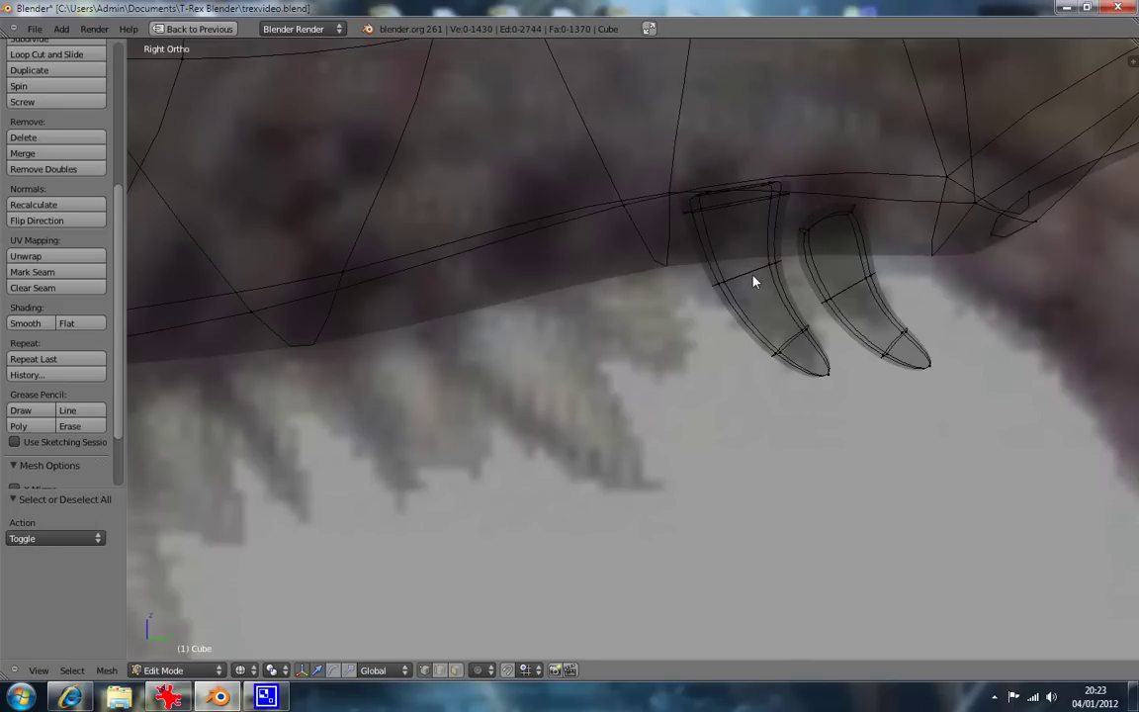
In solid front view, narrow the tooth's lower edge loop to 0.689 along X.
{"action": "key", "text": "KP_1"}
{"action": "key", "text": "z"}
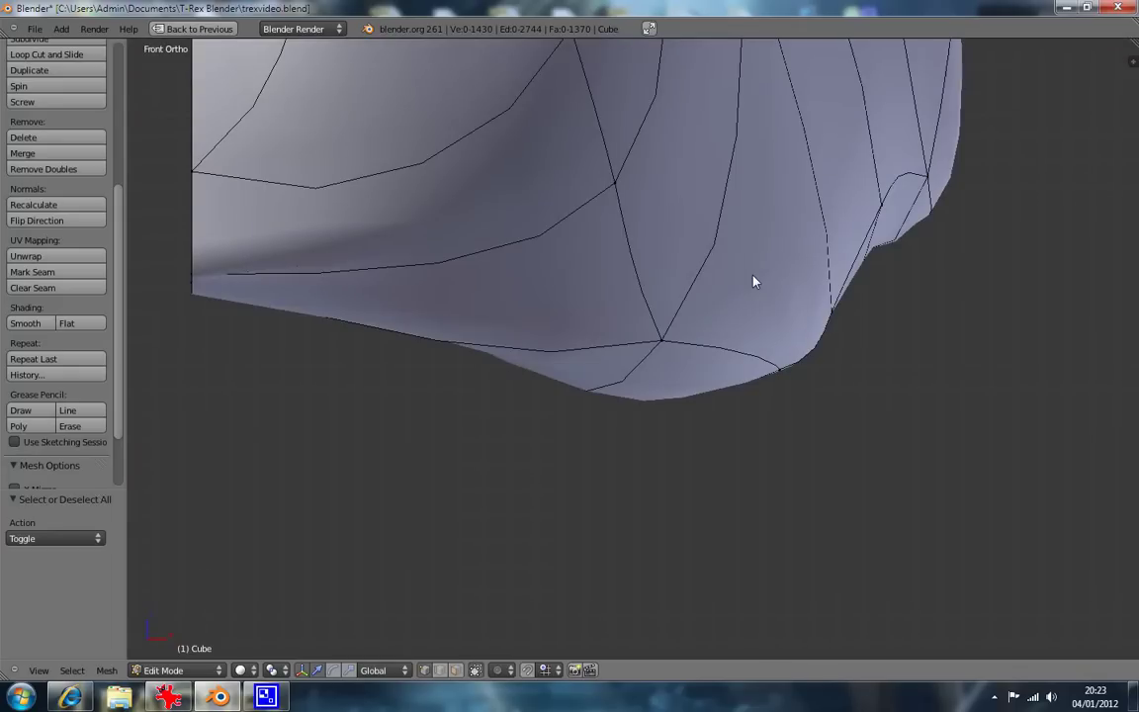
{"action": "key", "text": "KP_8"}
{"action": "key", "text": "KP_8"}
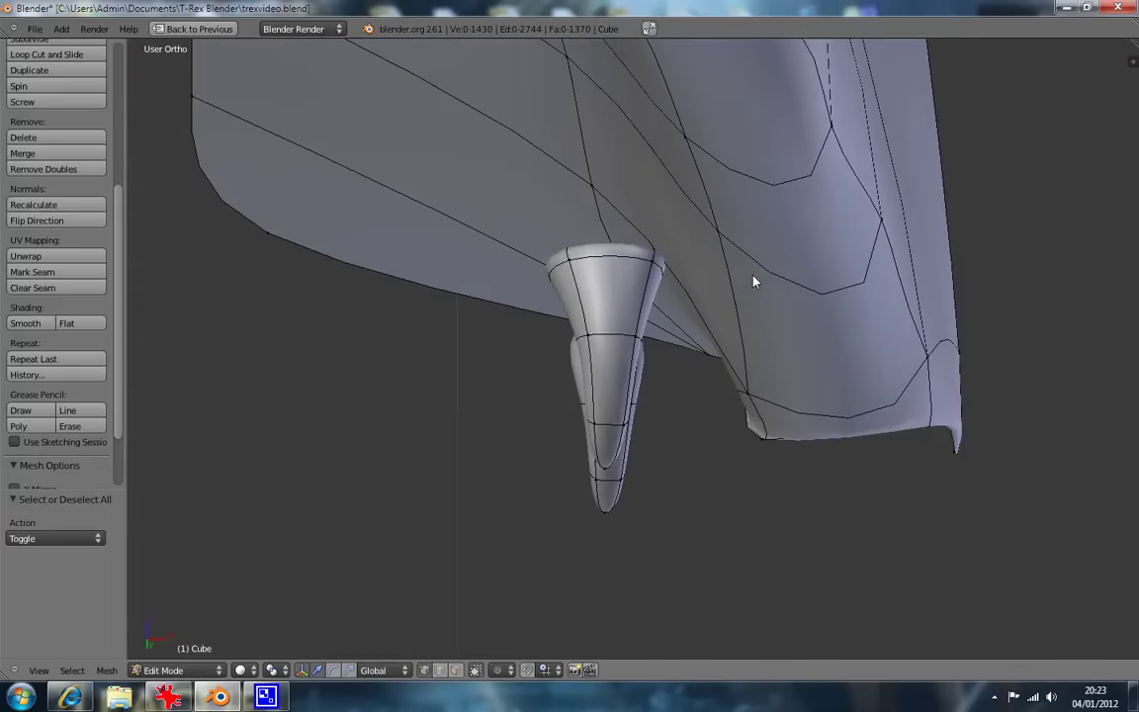
{"action": "right_click", "coordinate": [607, 432], "text": "alt"}
{"action": "key", "text": "s"}
{"action": "key", "text": "x"}
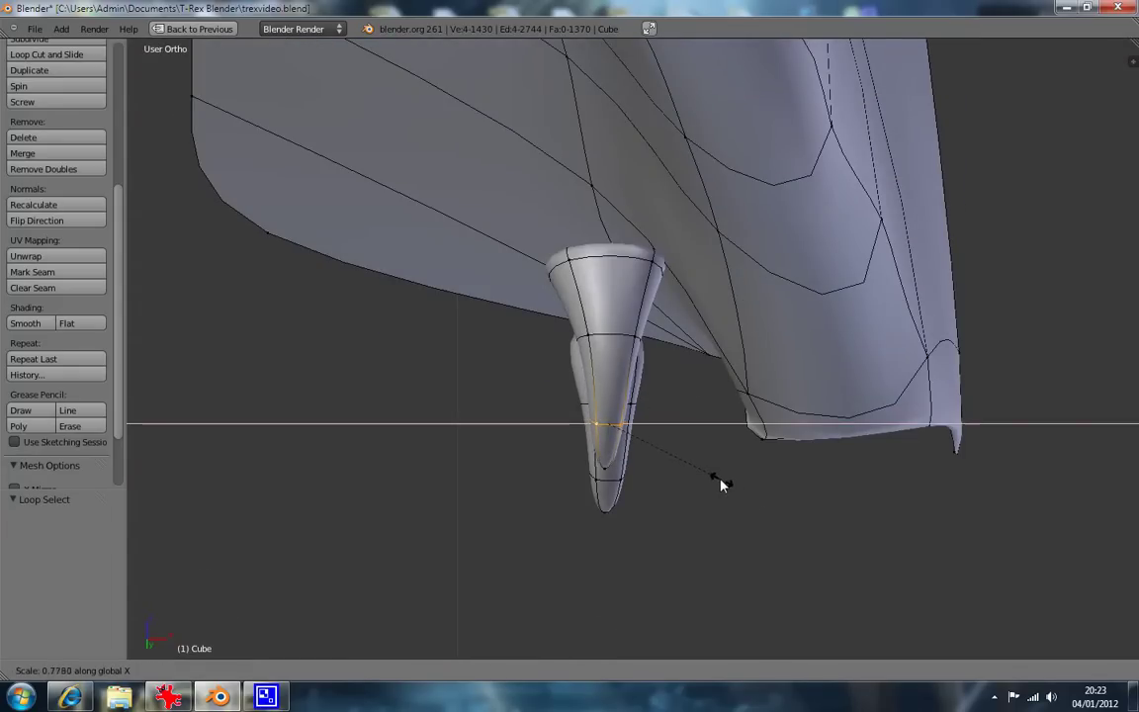
{"action": "left_click", "coordinate": [713, 475]}
Narrow the upper edge loop along X and the top rim to 0.597 along X.
{"action": "right_click", "coordinate": [623, 343], "text": "alt"}
{"action": "key", "text": "s"}
{"action": "key", "text": "x"}
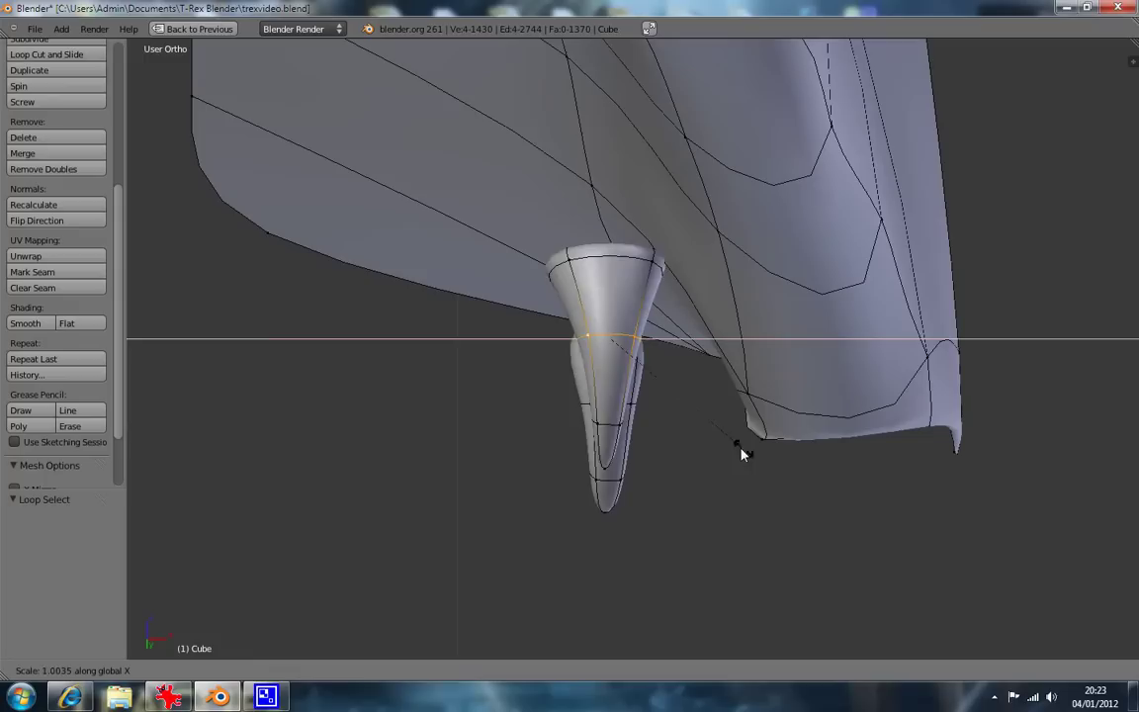
{"action": "left_click", "coordinate": [708, 427]}
{"action": "right_click", "coordinate": [638, 269], "text": "alt"}
{"action": "key", "text": "s"}
{"action": "key", "text": "x"}
{"action": "left_click", "coordinate": [676, 399]}
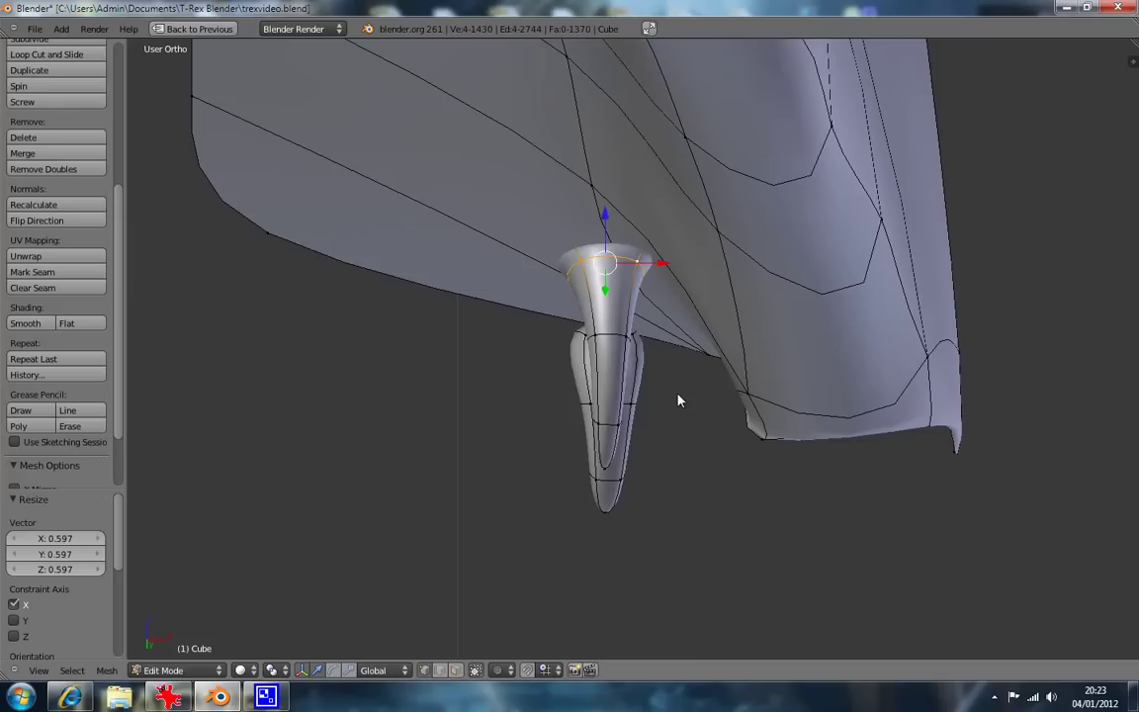
Select the whole upper tooth piece and check it from the side and bottom views.
{"action": "right_click", "coordinate": [610, 424], "text": "alt"}
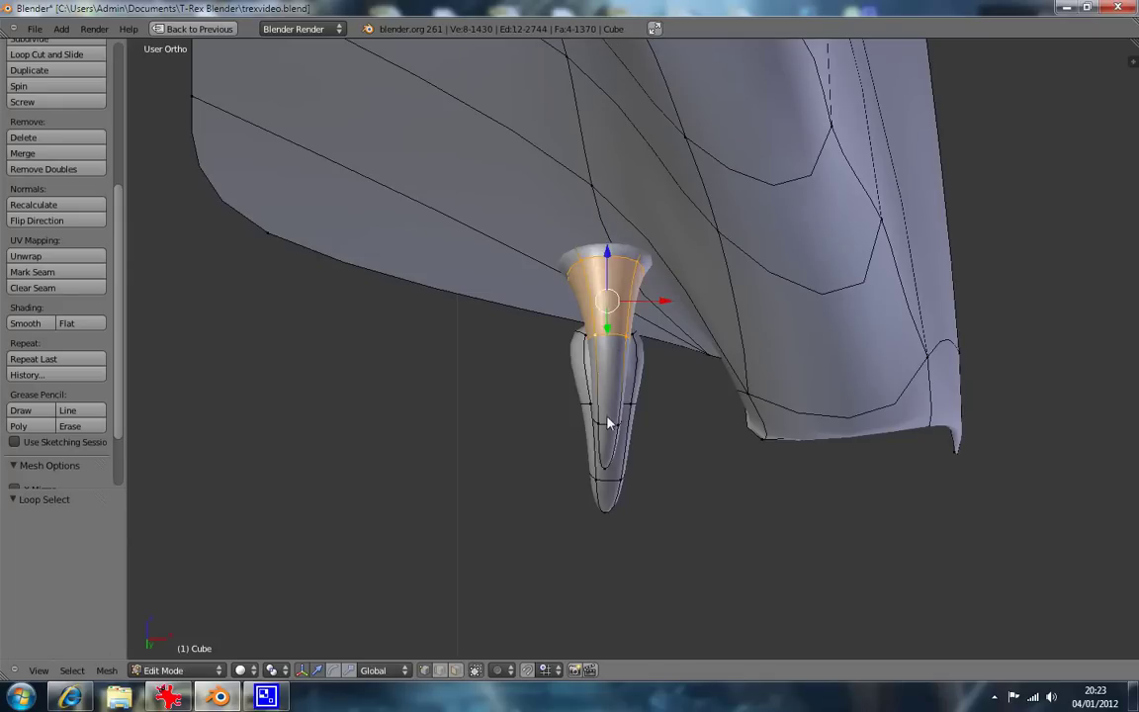
{"action": "right_click", "coordinate": [602, 406], "text": "alt"}
{"action": "right_click", "coordinate": [613, 401], "text": "alt"}
{"action": "right_click", "coordinate": [621, 405], "text": "alt"}
{"action": "key", "text": "ctrl+l"}
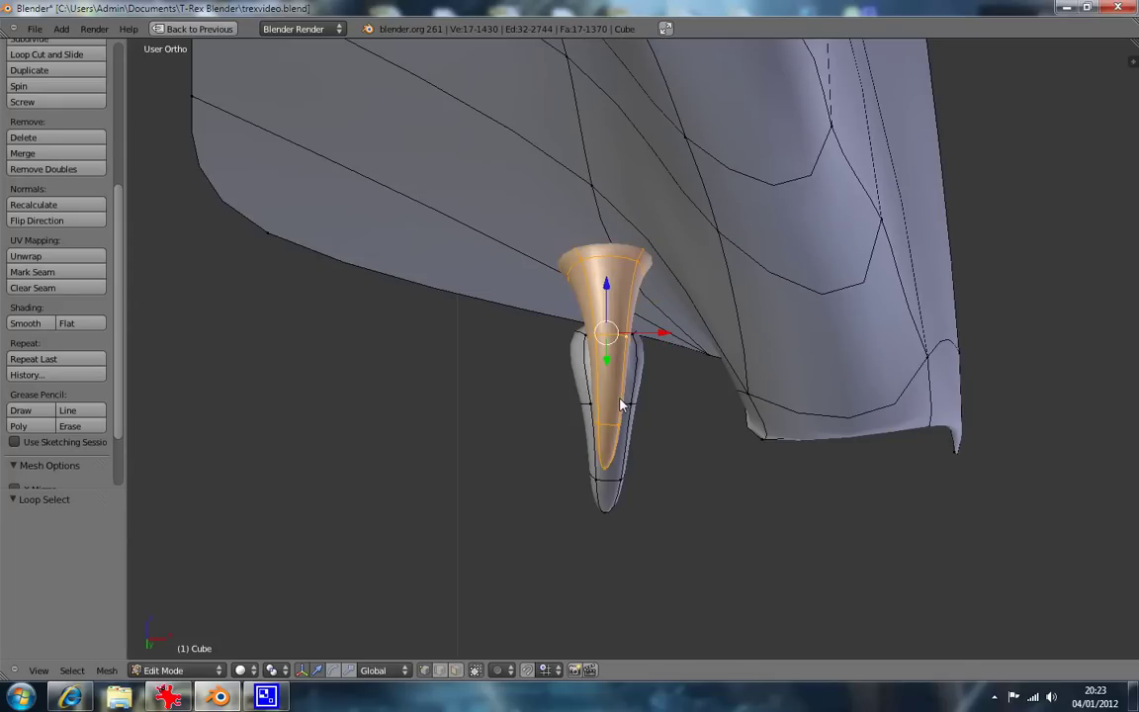
{"action": "key", "text": "KP_3"}
{"action": "key", "text": "ctrl+KP_7"}
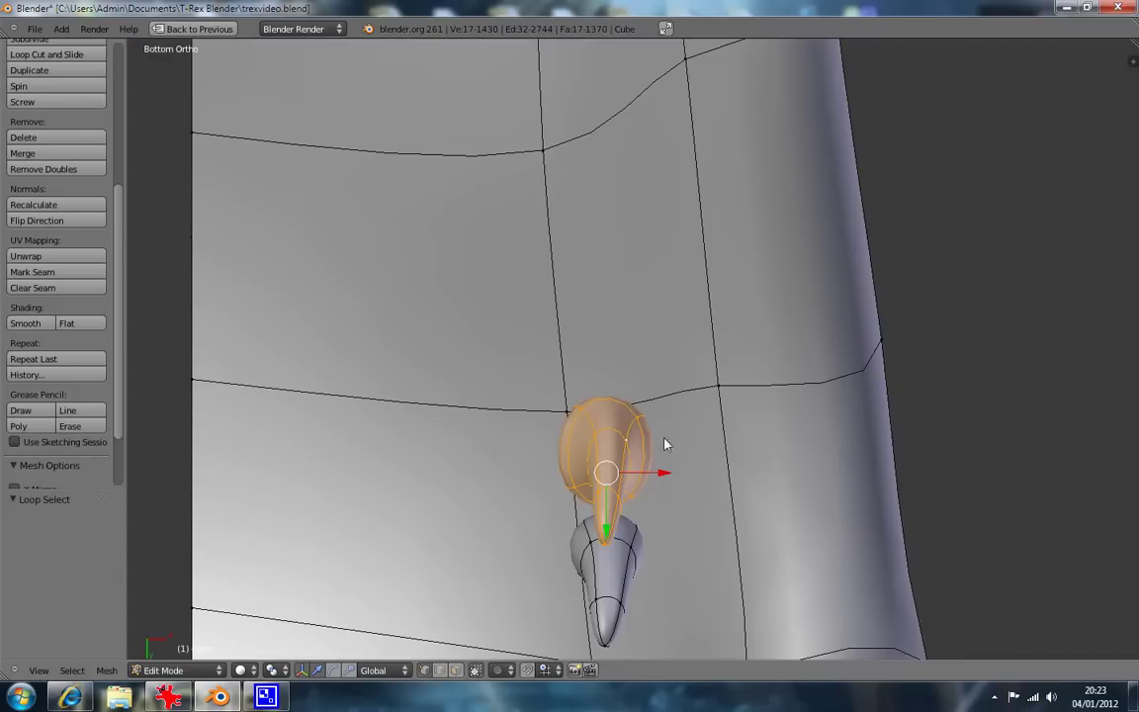
Slide the tooth piece along X, tilt it about -9.3° around X, then nudge it again.
{"action": "key", "text": "g"}
{"action": "key", "text": "x"}
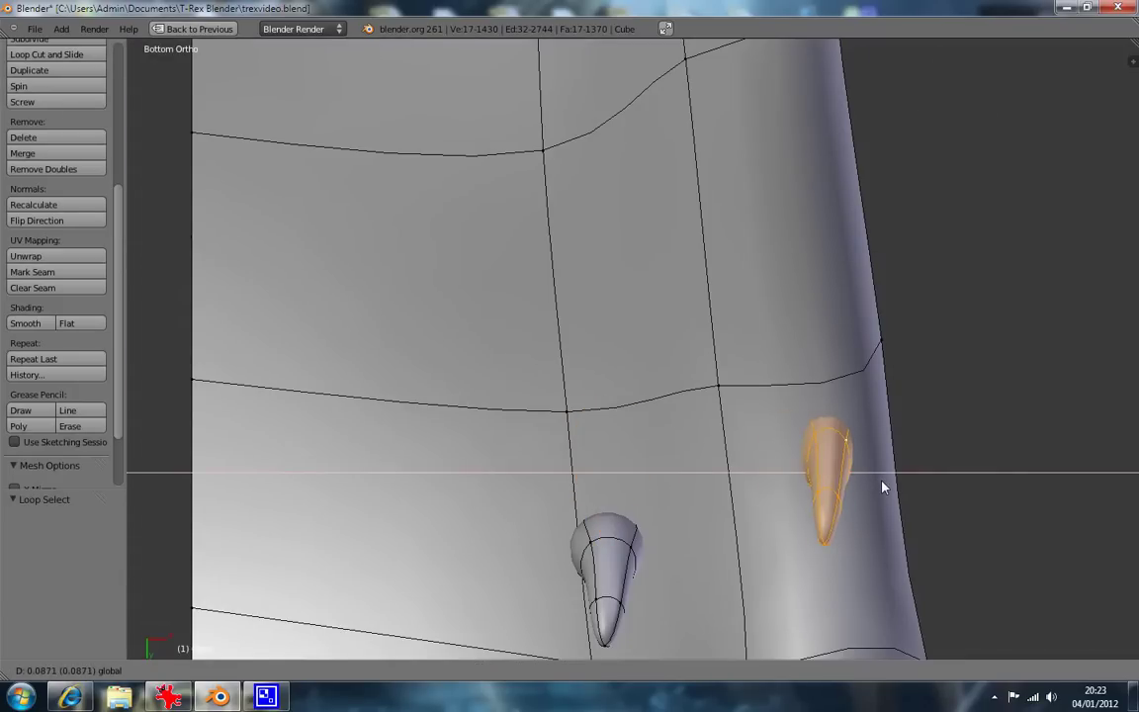
{"action": "left_click", "coordinate": [883, 487]}
{"action": "key", "text": "r"}
{"action": "key", "text": "x"}
{"action": "left_click", "coordinate": [885, 476]}
{"action": "key", "text": "g"}
{"action": "key", "text": "x"}
{"action": "left_click", "coordinate": [891, 480]}
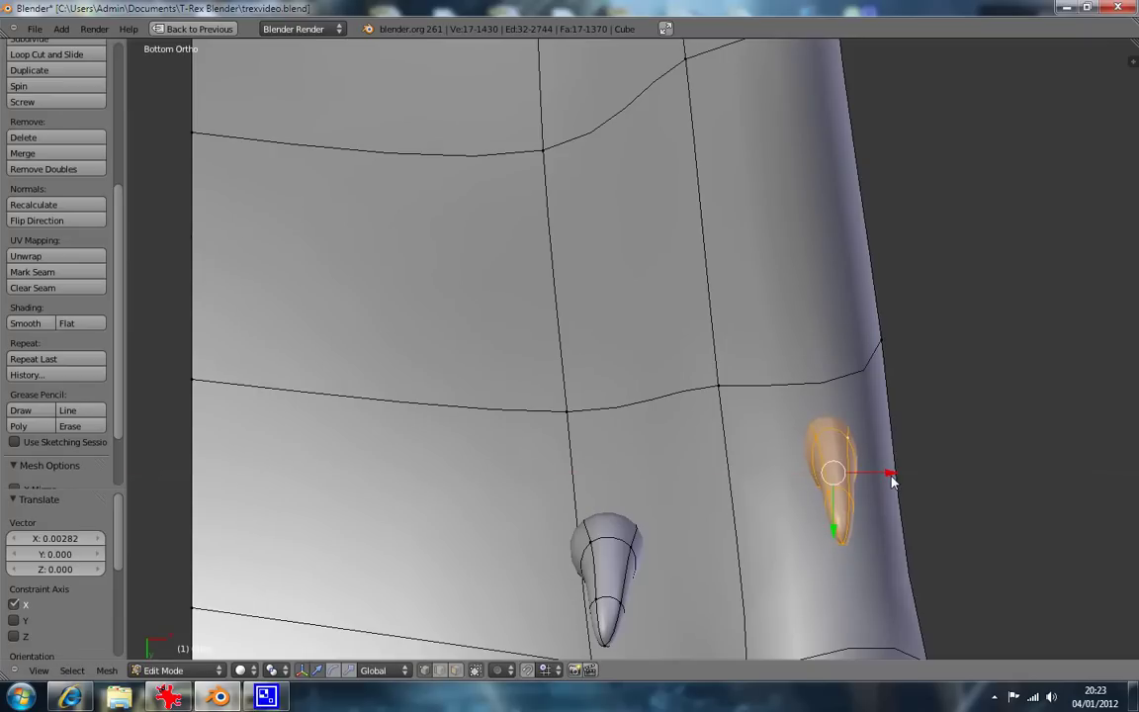
In side view with X-ray on, hide the tooth, then tilt the claw 4.469° and lower it slightly.
{"action": "key", "text": "KP_3"}
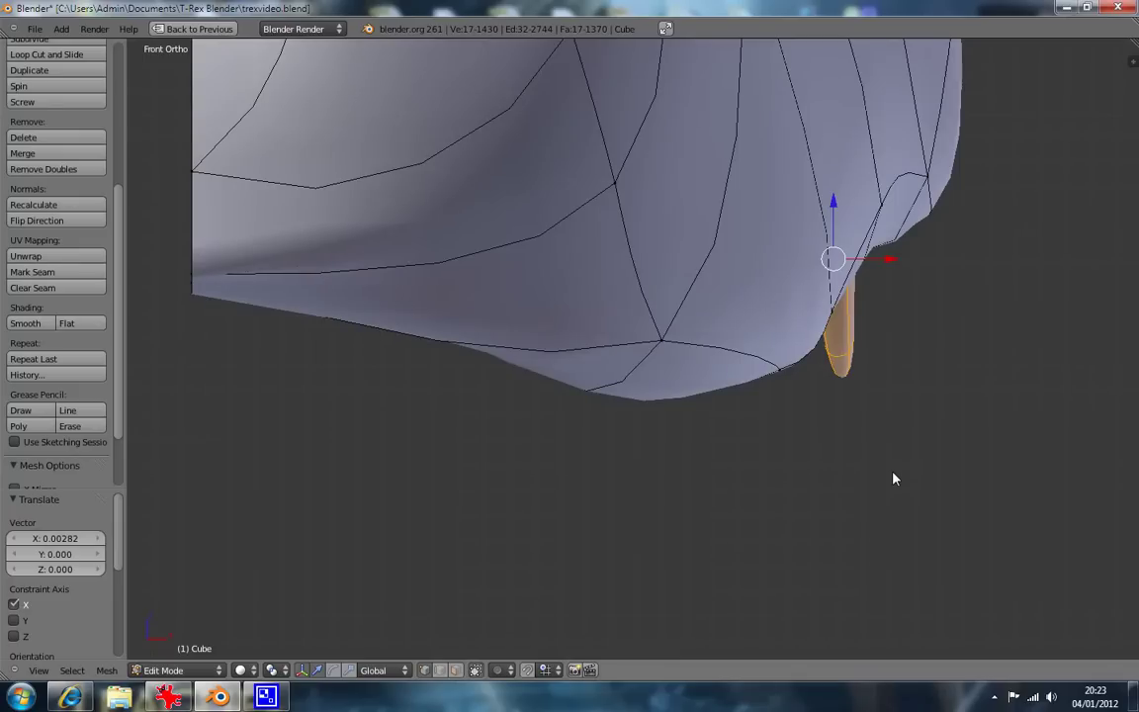
{"action": "key", "text": "z"}
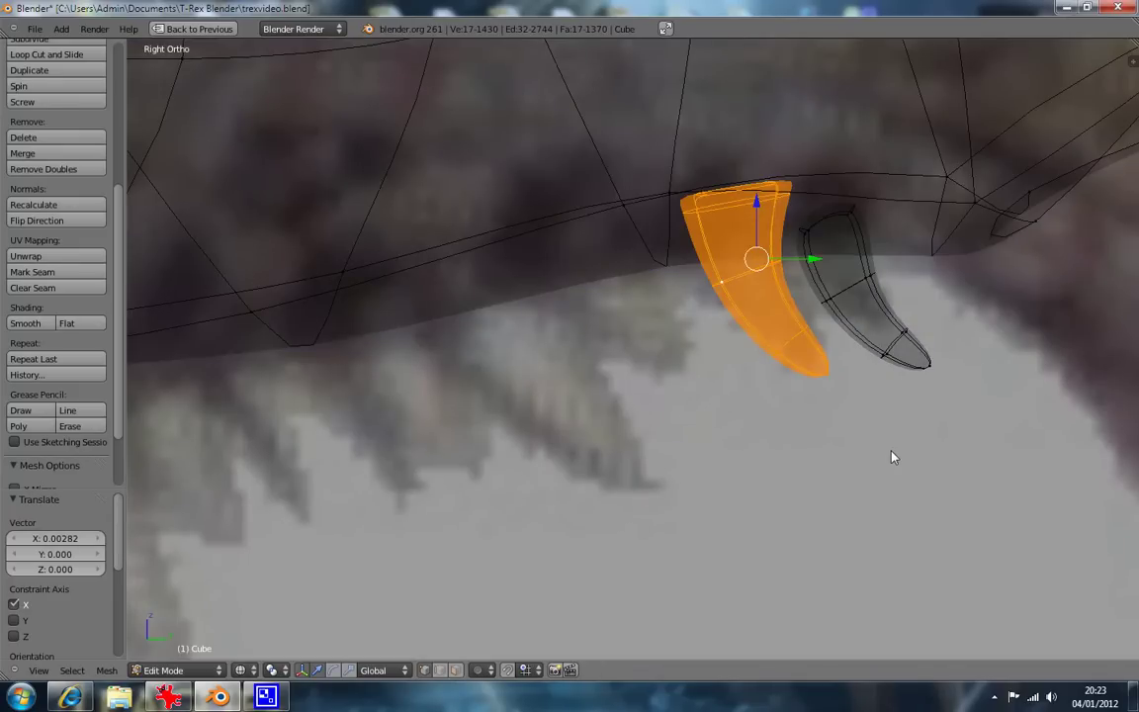
{"action": "key", "text": "h"}
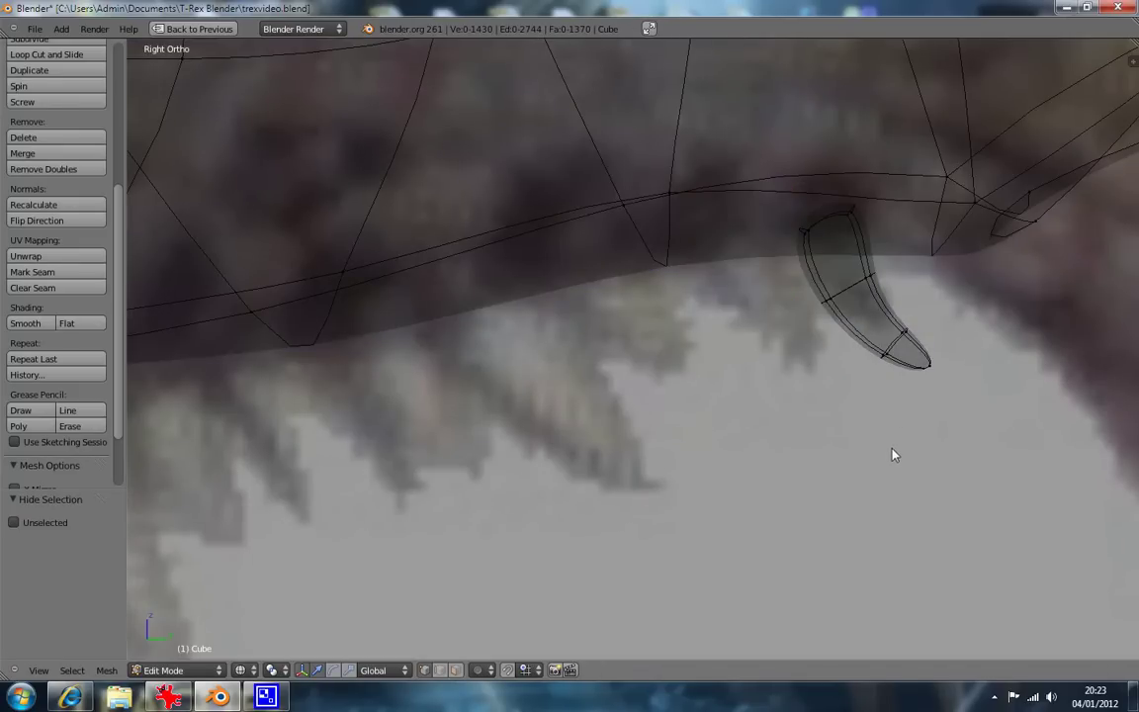
{"action": "right_click", "coordinate": [892, 326], "text": "alt"}
{"action": "key", "text": "r"}
{"action": "left_click", "coordinate": [964, 363]}
{"action": "key", "text": "g"}
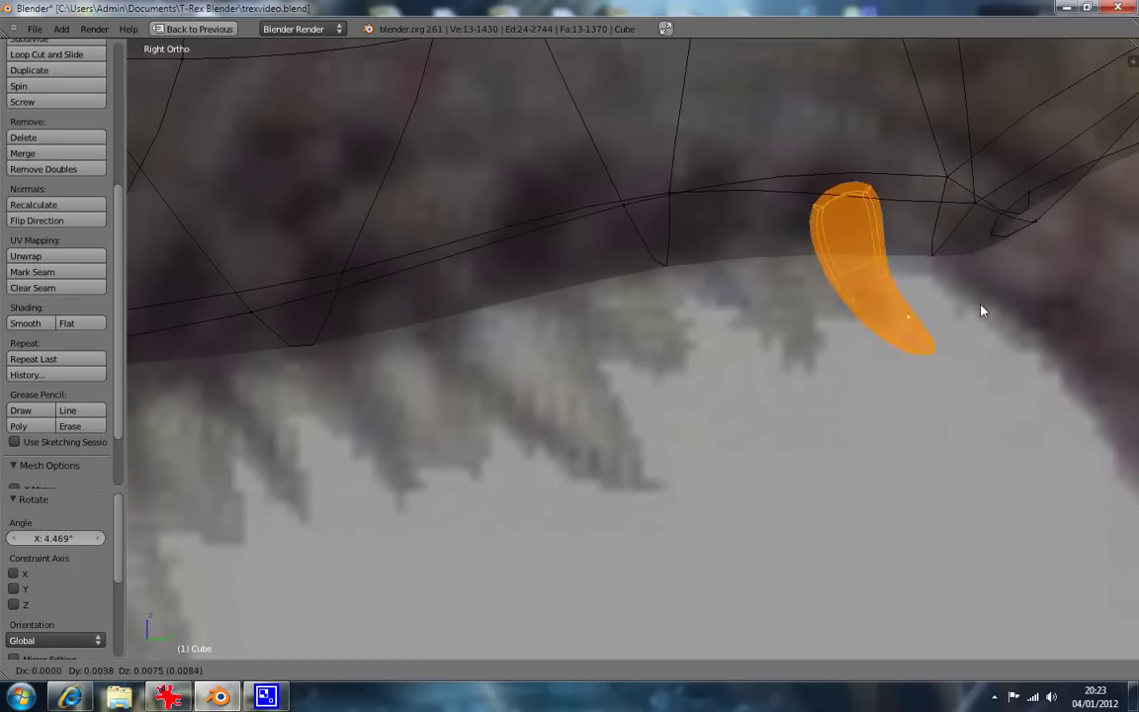
{"action": "left_click", "coordinate": [969, 353]}
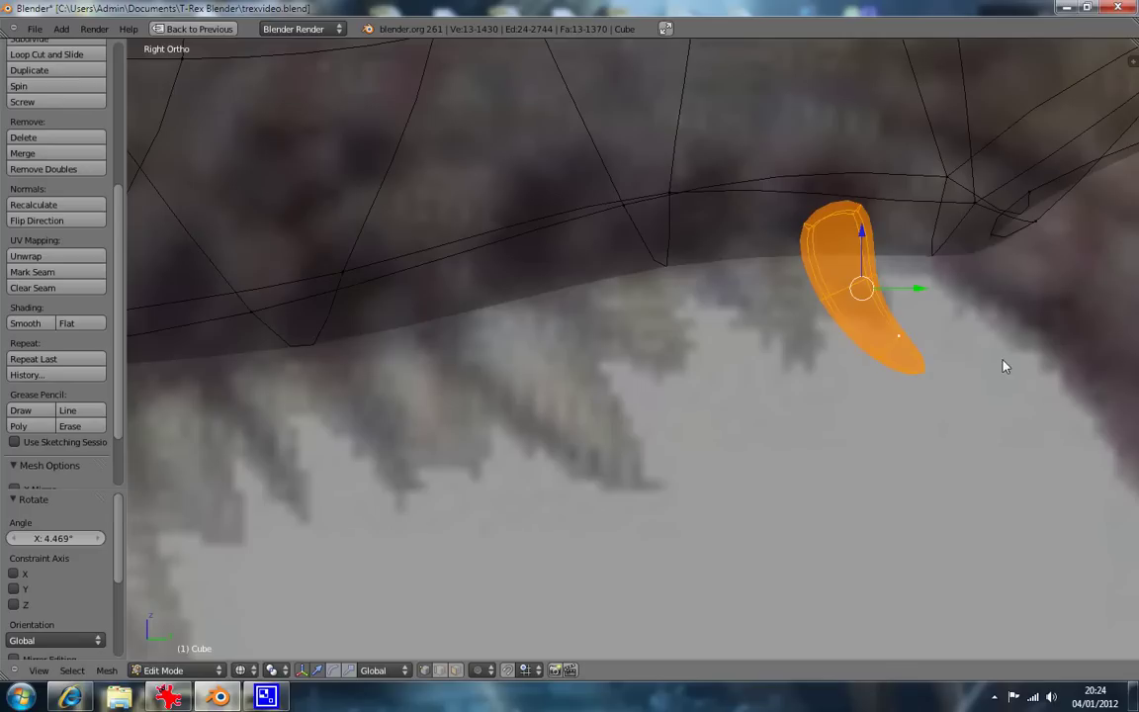
Reposition and tilt the tooth so its root meets the jaw, then select its top edge.
{"action": "key", "text": "g"}
{"action": "left_click", "coordinate": [967, 336]}
{"action": "key", "text": "g"}
{"action": "left_click", "coordinate": [964, 324]}
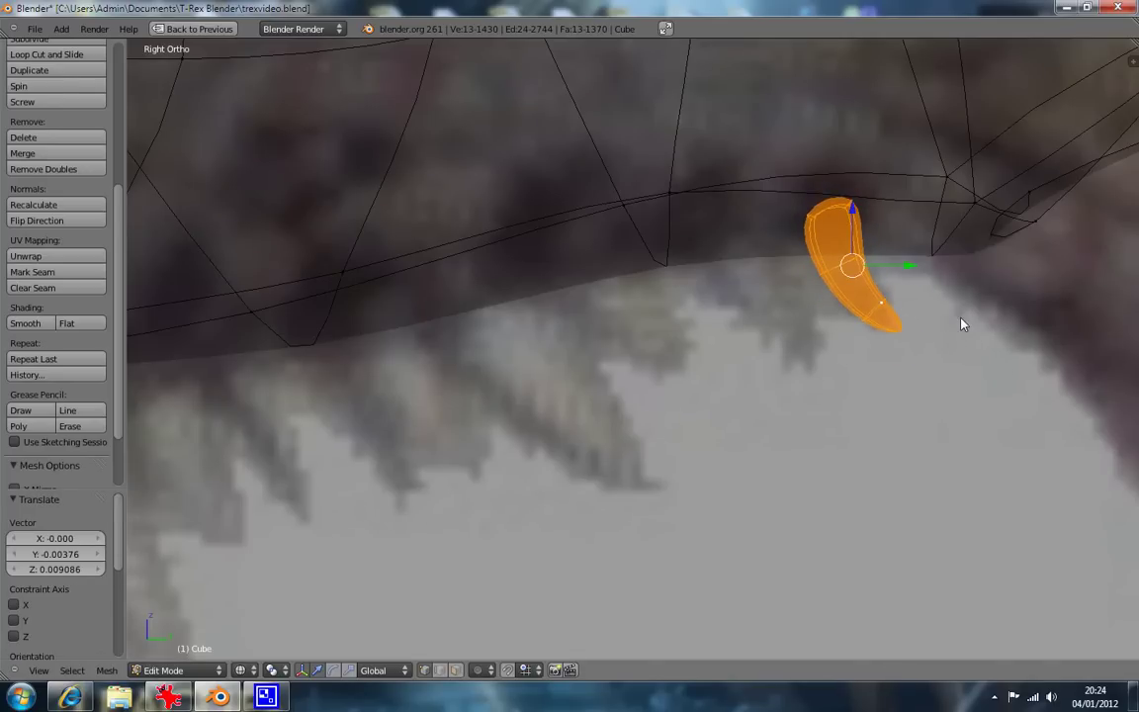
{"action": "key", "text": "g"}
{"action": "left_click", "coordinate": [920, 302]}
{"action": "key", "text": "r"}
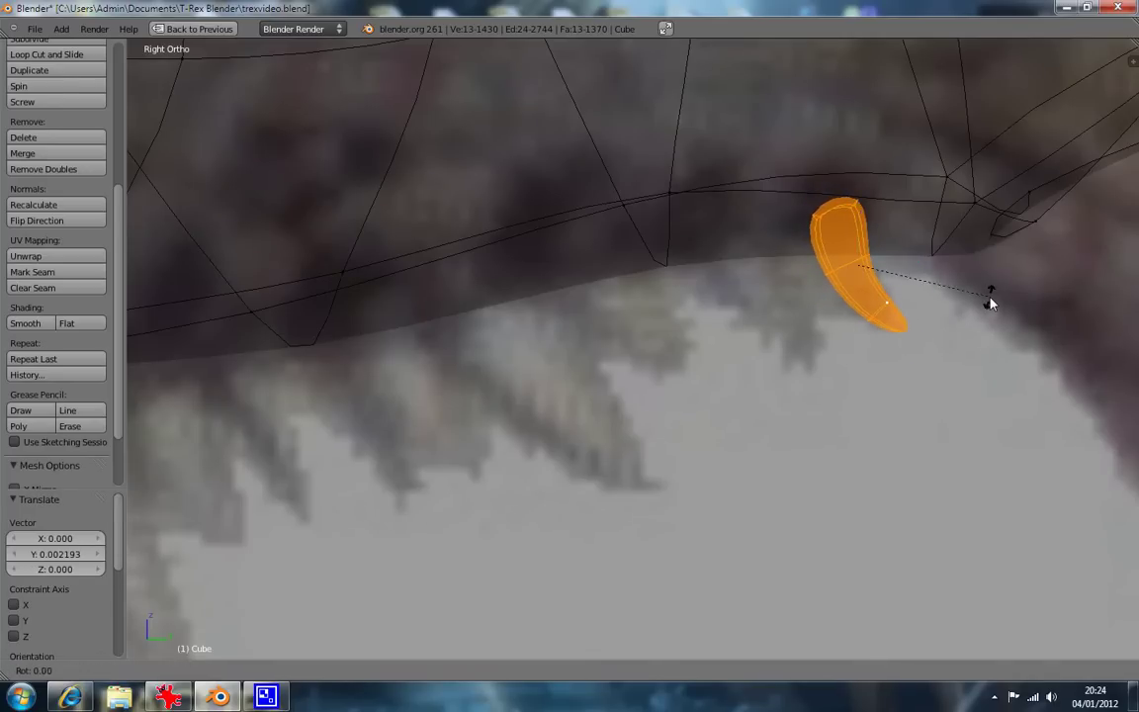
{"action": "left_click", "coordinate": [990, 312]}
{"action": "key", "text": "a"}
{"action": "right_click", "coordinate": [818, 213]}
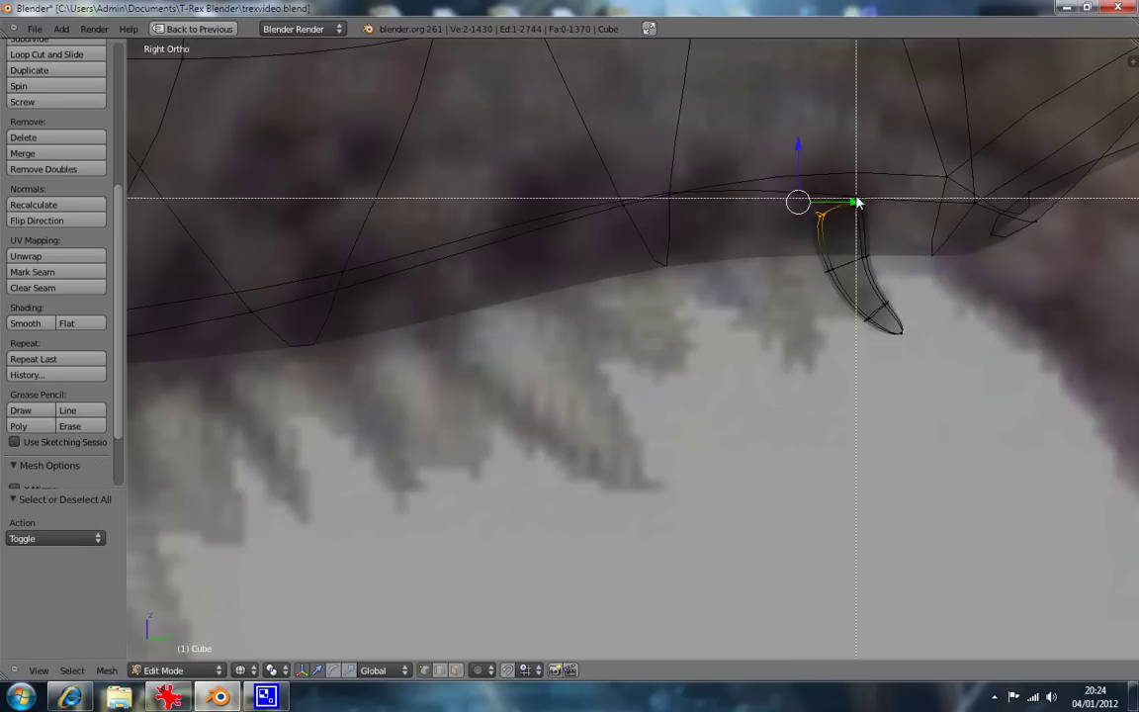
Extrude the tooth's top edge into a new ring and lower that ring toward the jaw.
{"action": "key", "text": "e"}
{"action": "right_click", "coordinate": [873, 228]}
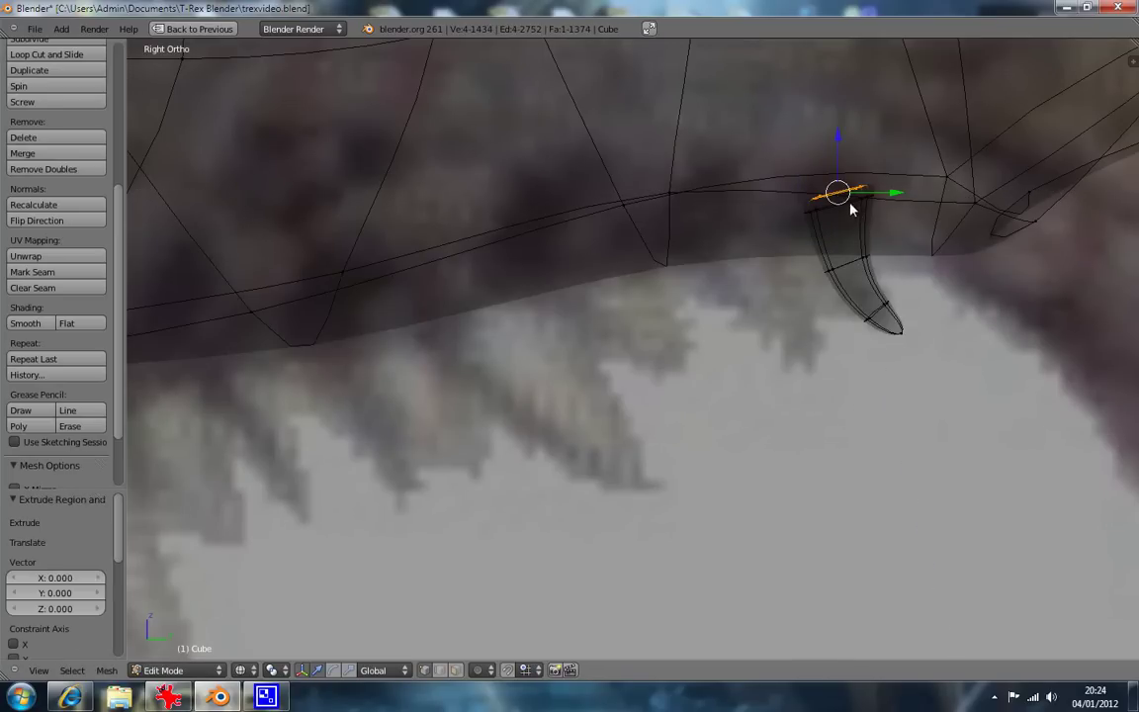
{"action": "right_click", "coordinate": [857, 215], "text": "alt"}
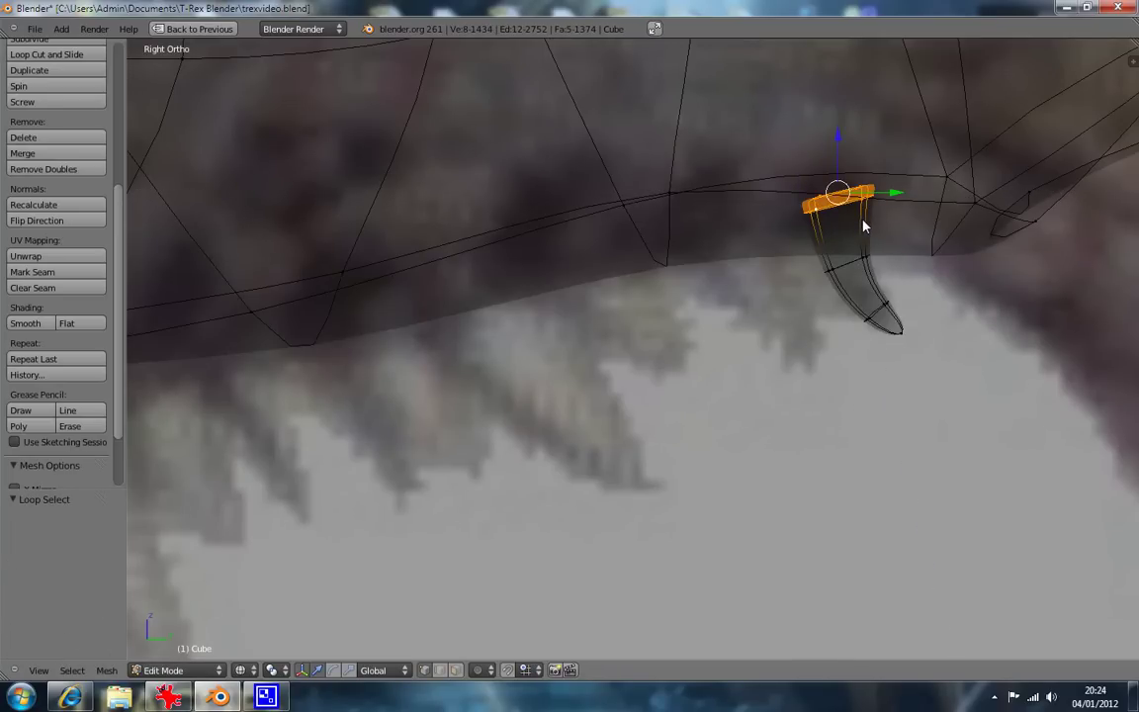
{"action": "key", "text": "g"}
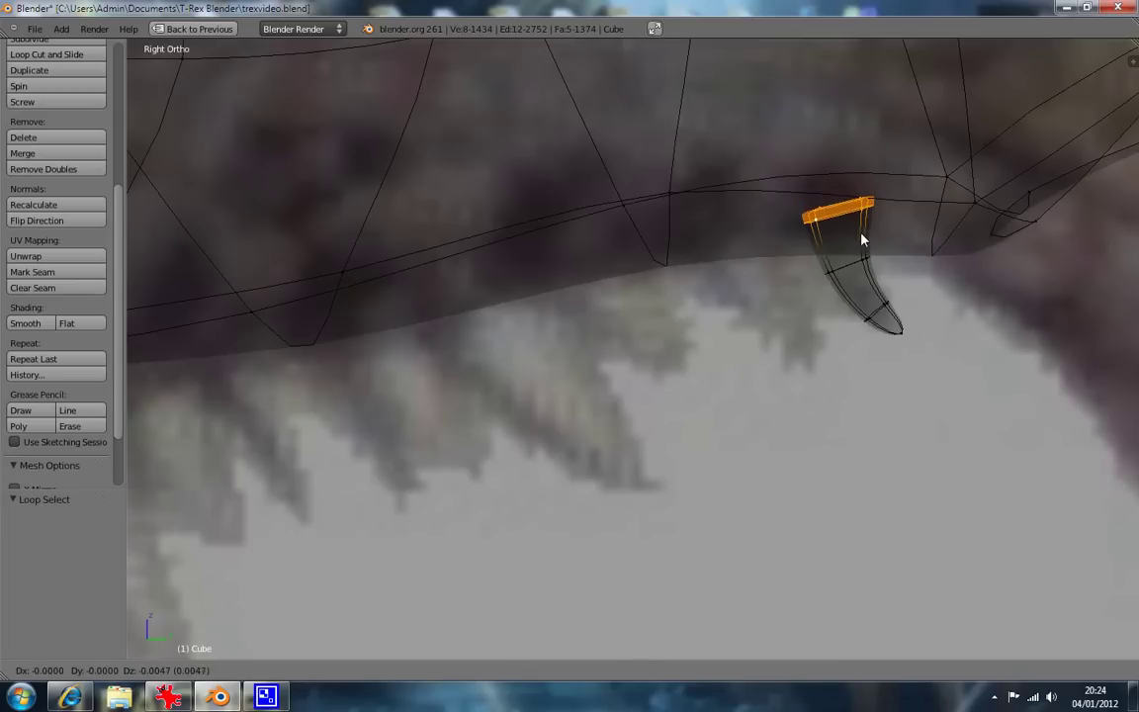
{"action": "left_click", "coordinate": [862, 247]}
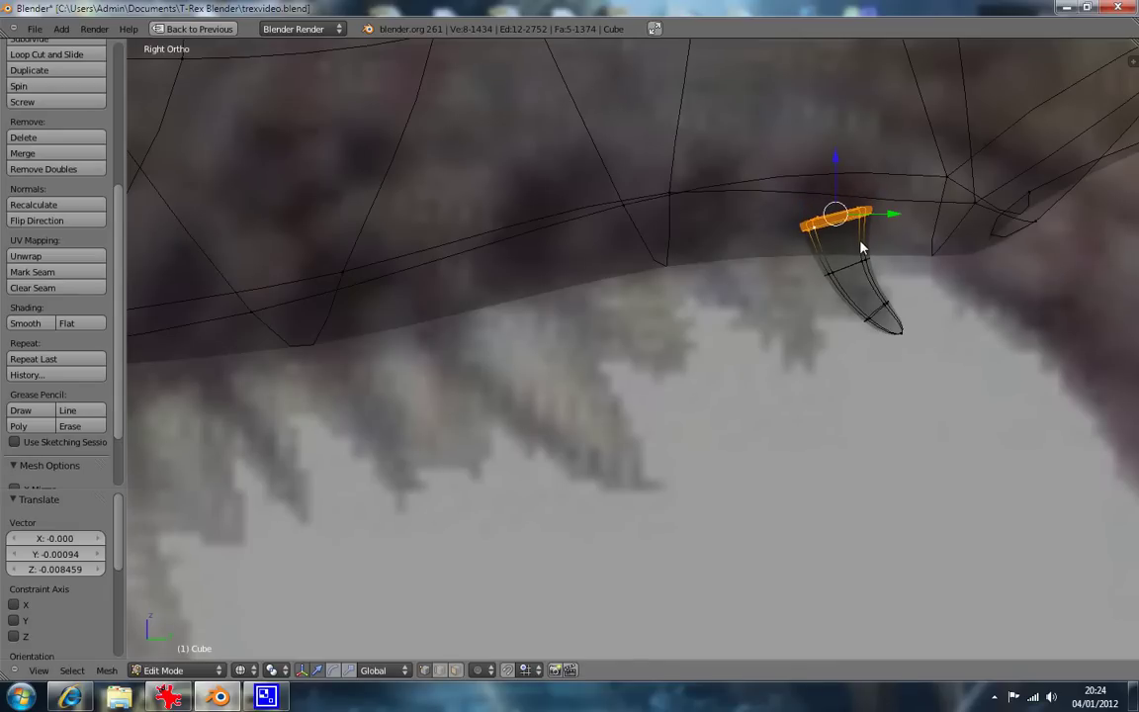
In front view with solid shading, narrow the lower ring and the middle ring (to 0.547) along X.
{"action": "key", "text": "a"}
{"action": "key", "text": "KP_1"}
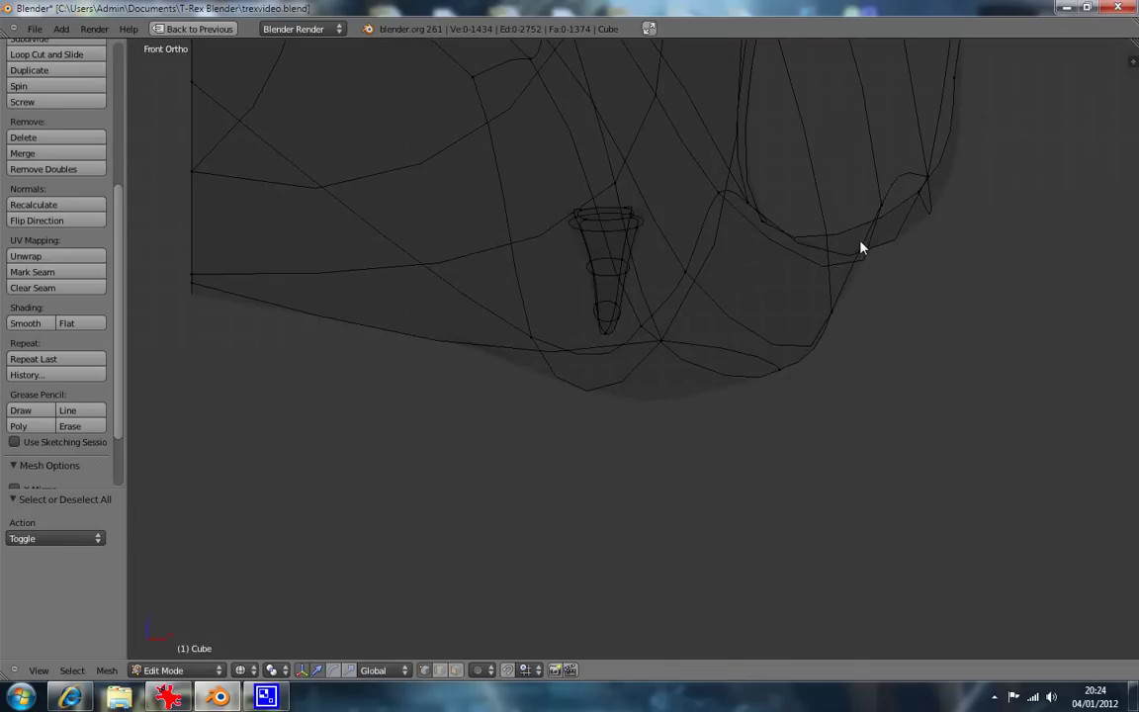
{"action": "key", "text": "z"}
{"action": "key", "text": "KP_8"}
{"action": "key", "text": "KP_8"}
{"action": "middle_click_drag", "start_coordinate": [861, 247], "coordinate": [717, 358]}
{"action": "scroll", "coordinate": [618, 504], "scroll_direction": "up", "scroll_amount": 4}
{"action": "right_click", "coordinate": [574, 462], "text": "alt"}
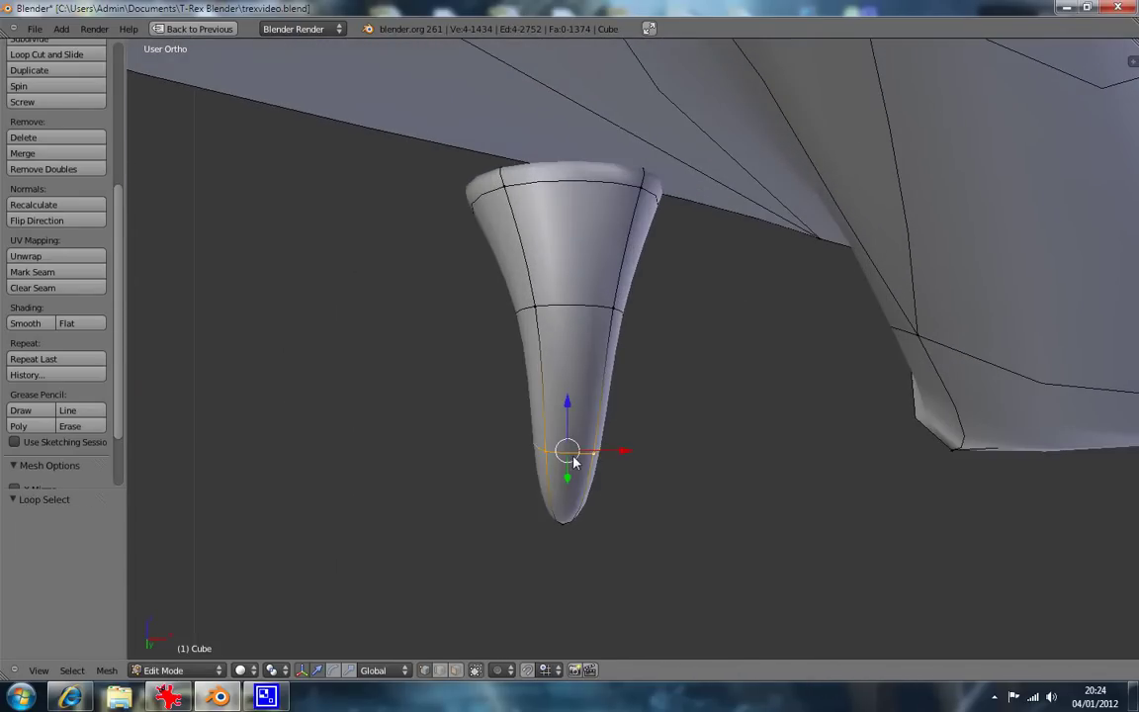
{"action": "key", "text": "s"}
{"action": "key", "text": "x"}
{"action": "left_click", "coordinate": [602, 351]}
{"action": "right_click", "coordinate": [626, 345], "text": "alt"}
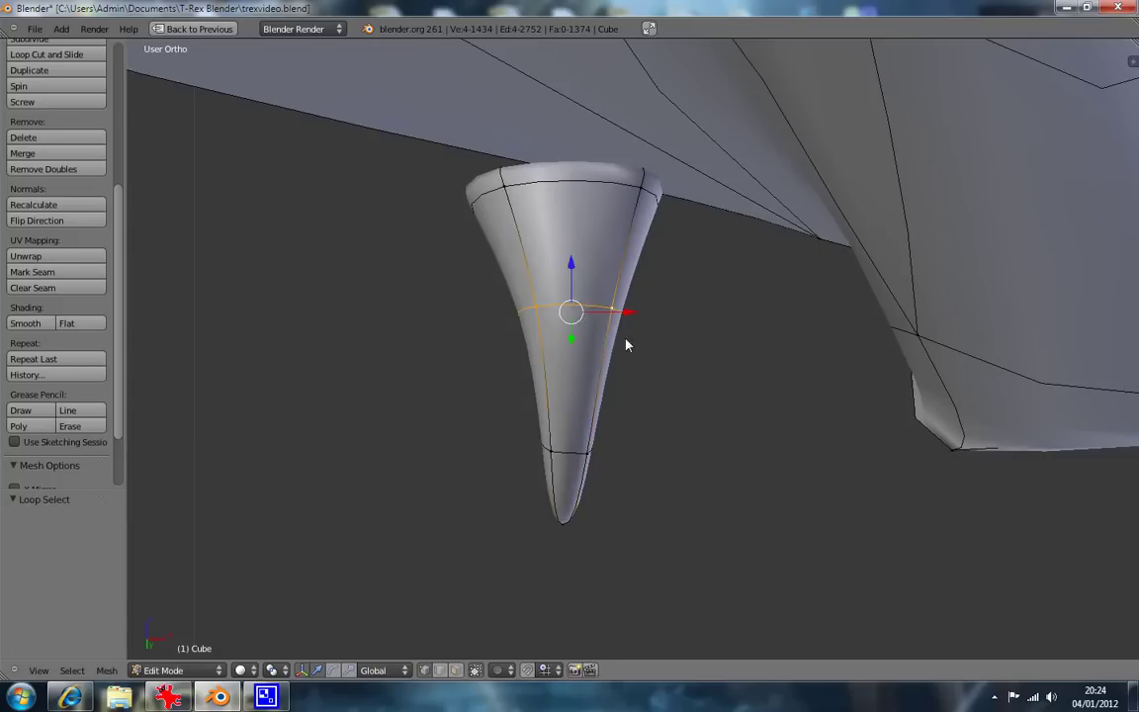
{"action": "key", "text": "s"}
{"action": "key", "text": "x"}
{"action": "left_click", "coordinate": [628, 337]}
Rescale the top rim along X until it ends narrower, then select the whole tooth.
{"action": "right_click", "coordinate": [595, 202], "text": "alt"}
{"action": "key", "text": "s"}
{"action": "key", "text": "x"}
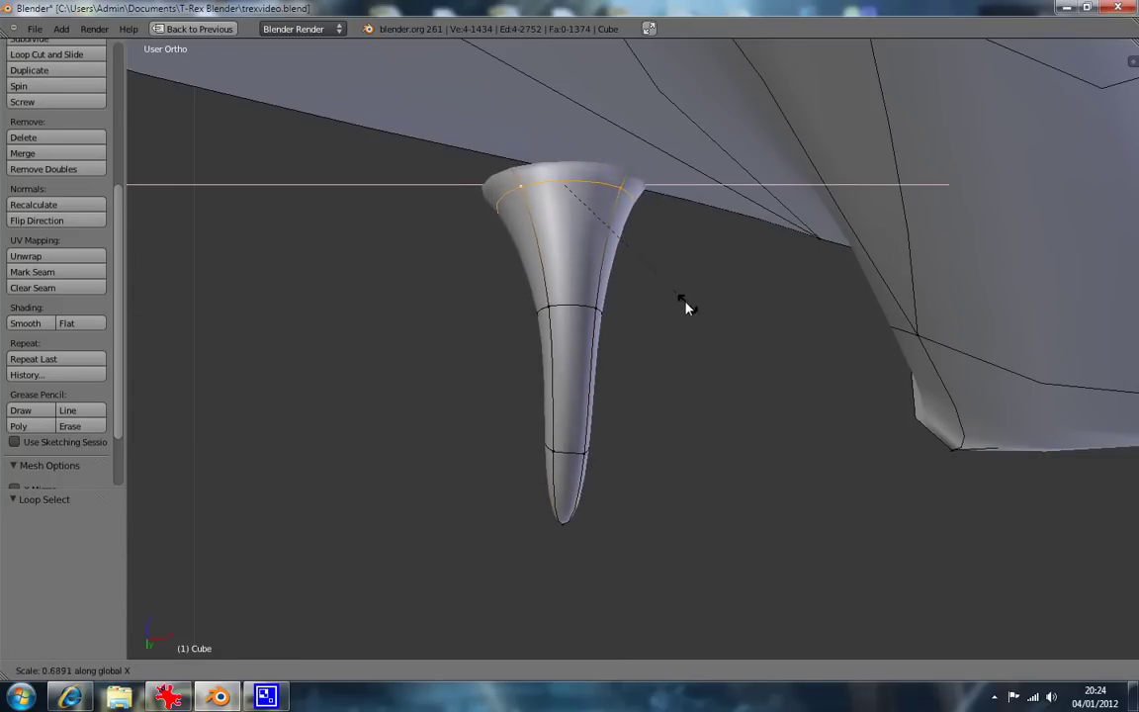
{"action": "left_click", "coordinate": [677, 293]}
{"action": "key", "text": "s"}
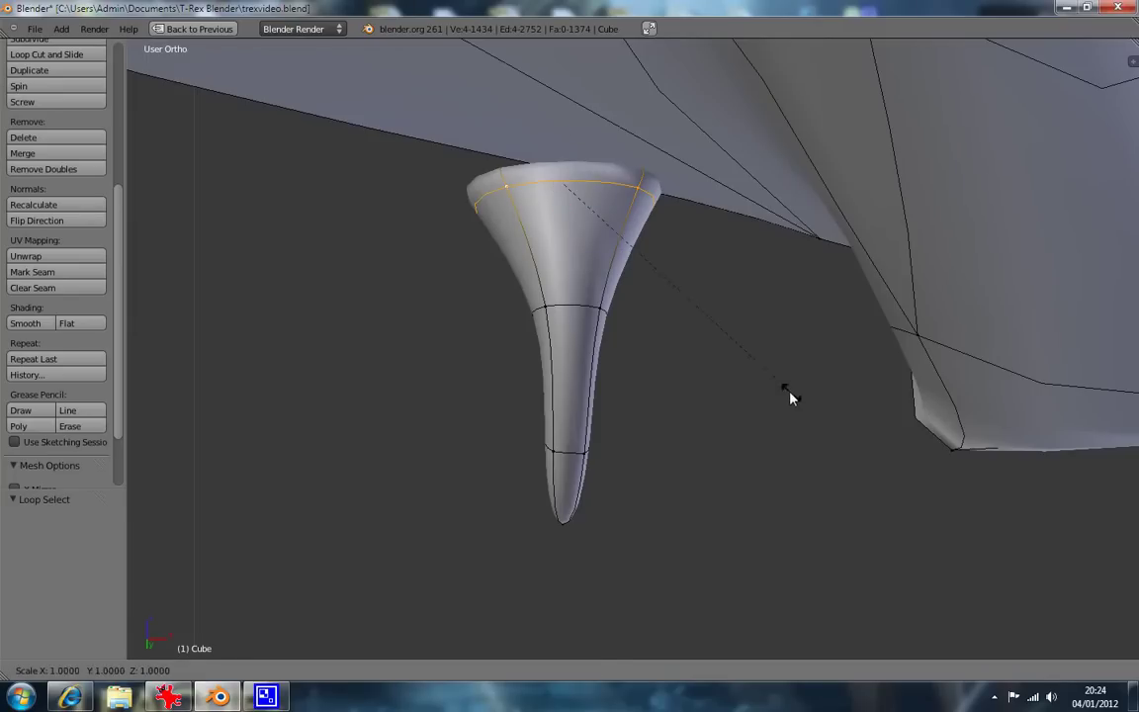
{"action": "key", "text": "x"}
{"action": "left_click", "coordinate": [634, 263]}
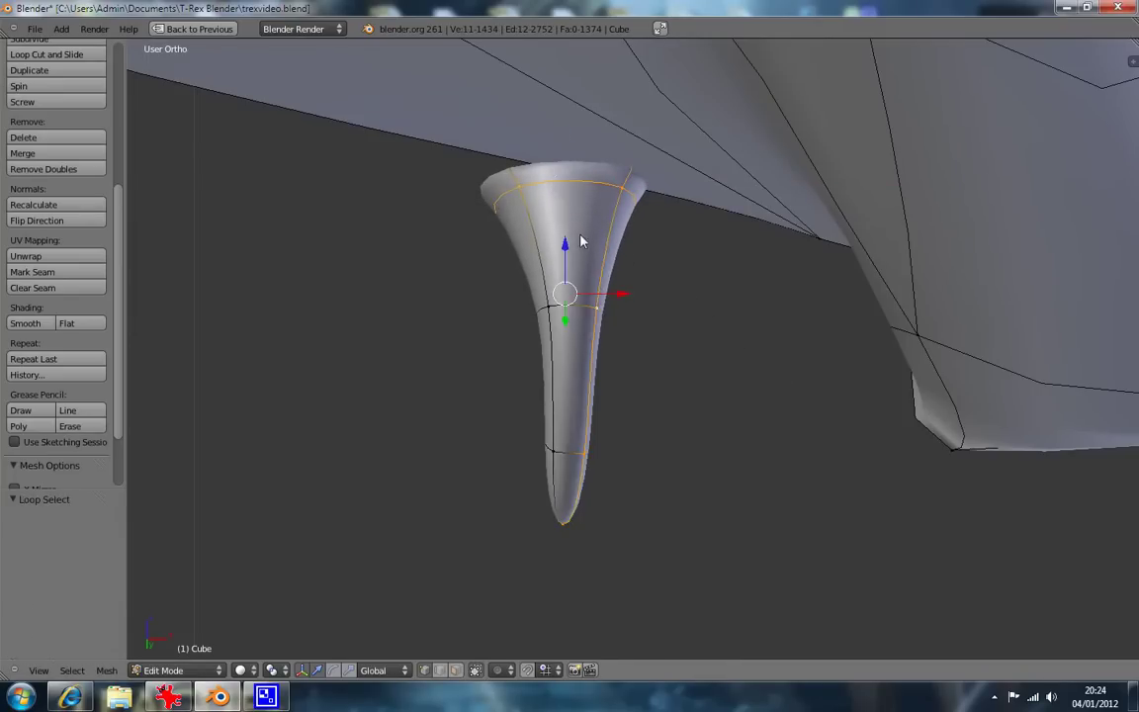
{"action": "right_click", "coordinate": [551, 241], "text": "alt"}
{"action": "key", "text": "KP_3"}
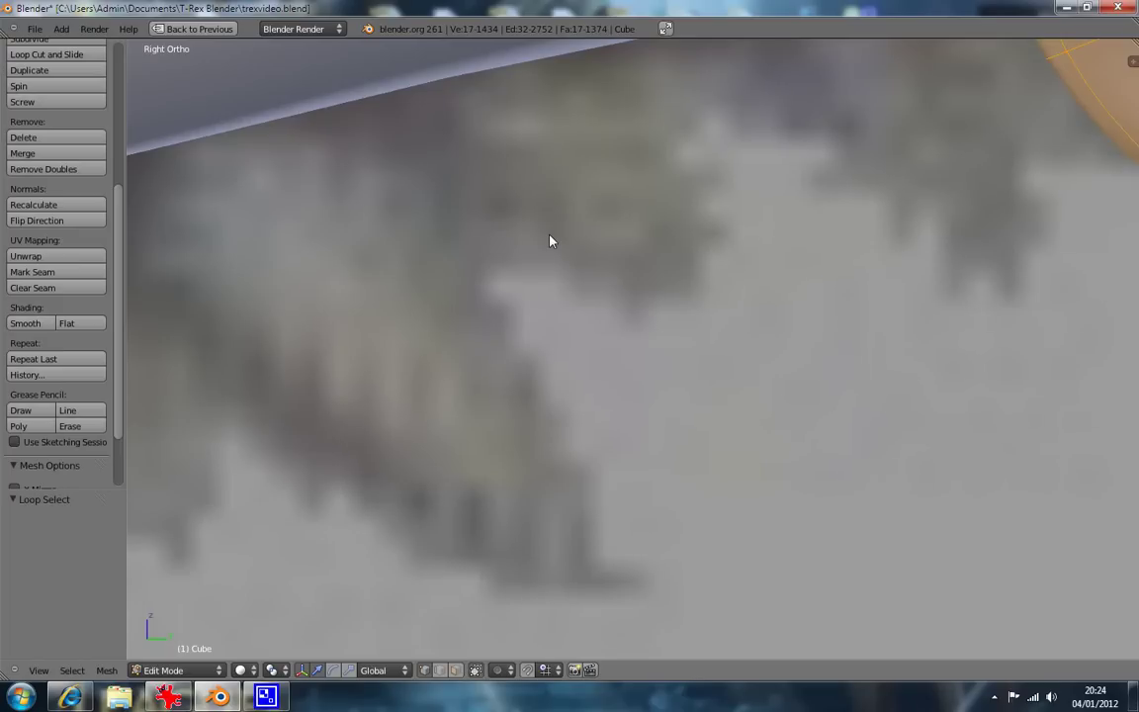
From the bottom view, slide the tooth along X and tilt it -8.088°.
{"action": "key", "text": "ctrl+KP_7"}
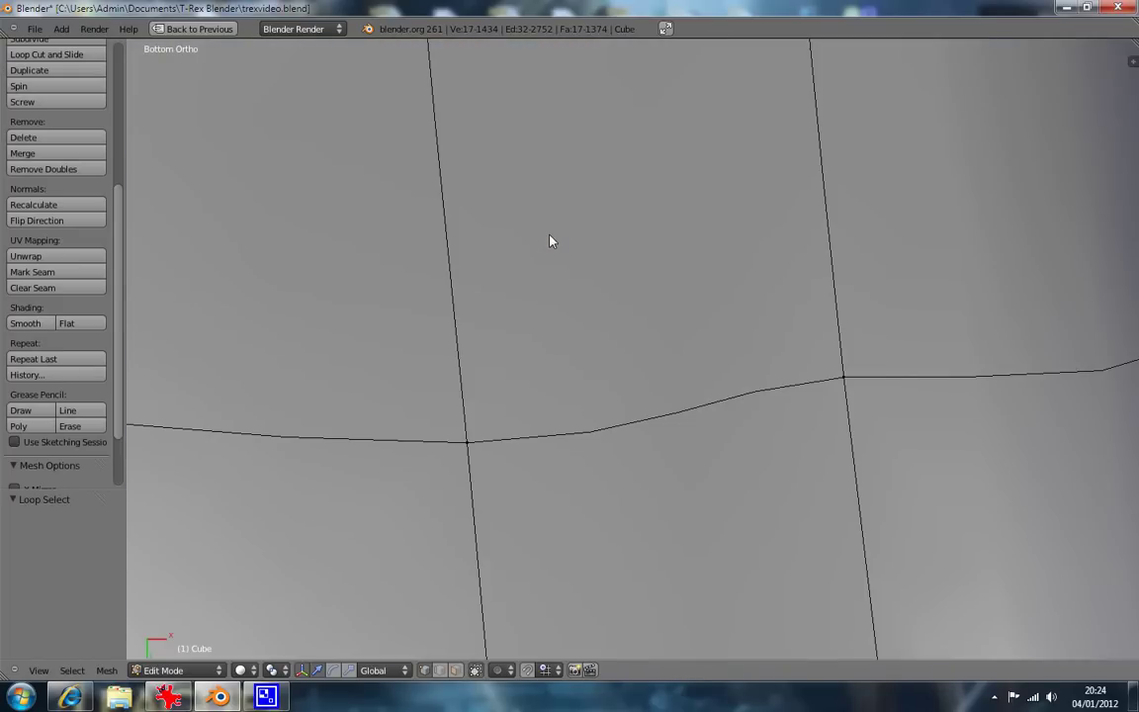
{"action": "scroll", "coordinate": [551, 241], "scroll_direction": "down", "scroll_amount": 6}
{"action": "left_click_drag", "start_coordinate": [674, 460], "coordinate": [810, 463]}
{"action": "key", "text": "r"}
{"action": "left_click", "coordinate": [828, 452]}
Return to the wireframe side reference view and reveal the hidden teeth and neck.
{"action": "key", "text": "KP_3"}
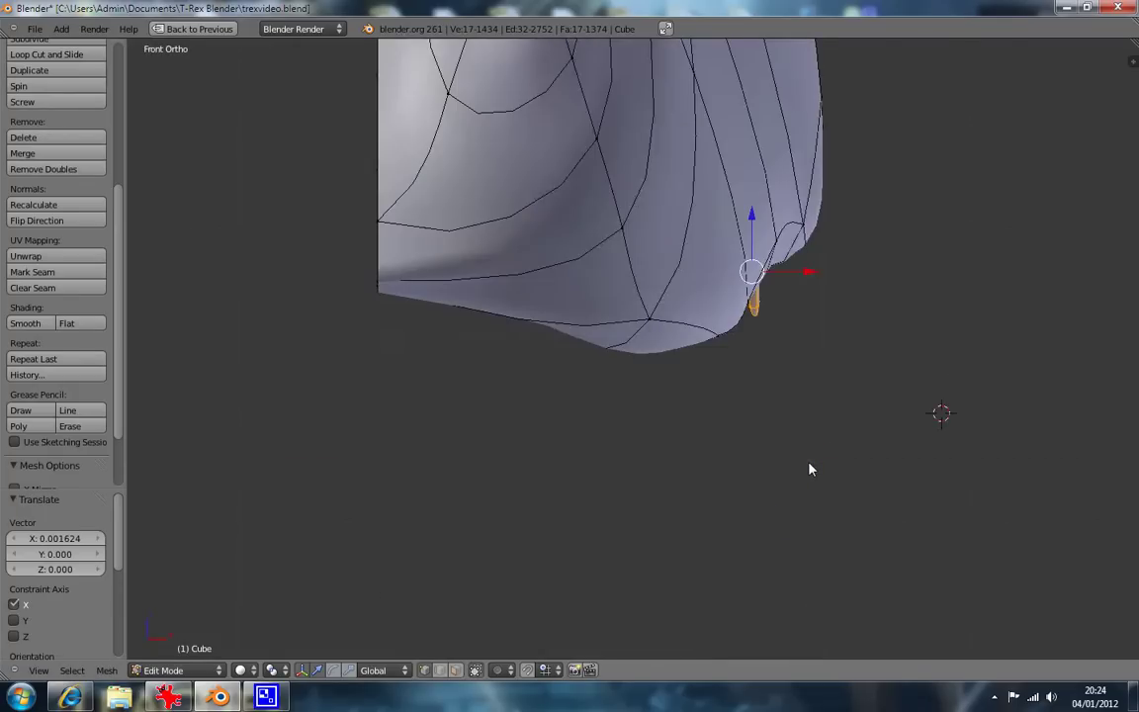
{"action": "key", "text": "z"}
{"action": "key", "text": "a"}
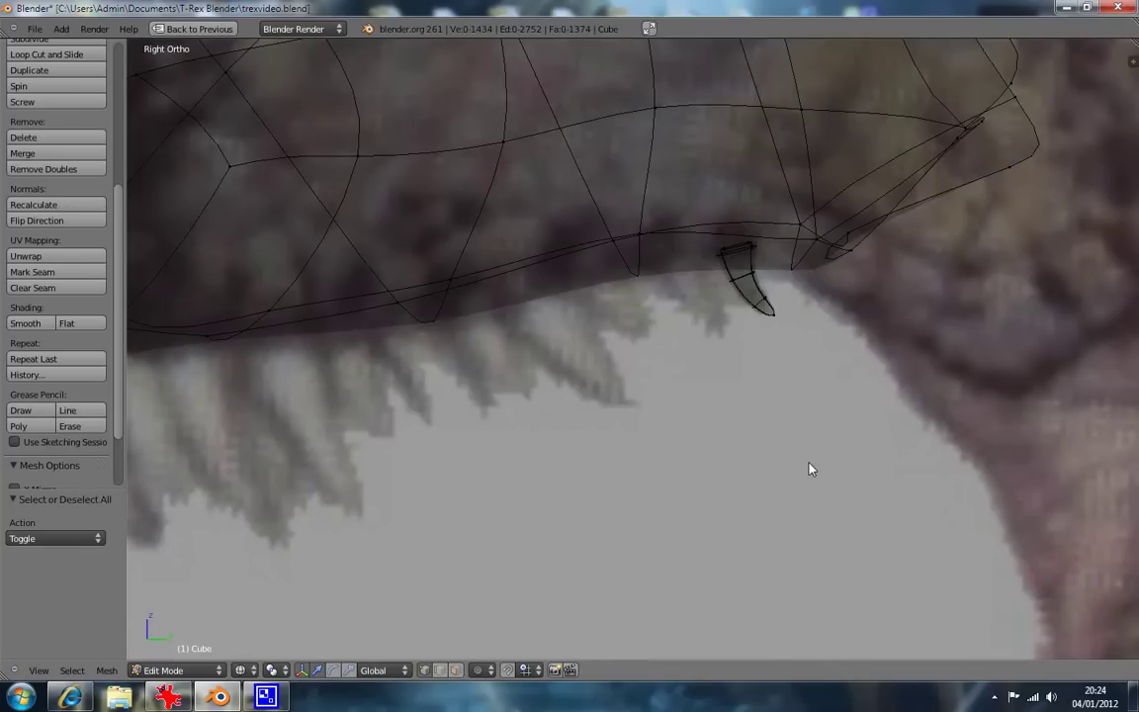
{"action": "scroll", "coordinate": [811, 468], "scroll_direction": "down", "scroll_amount": 2}
{"action": "key", "text": "alt+h"}
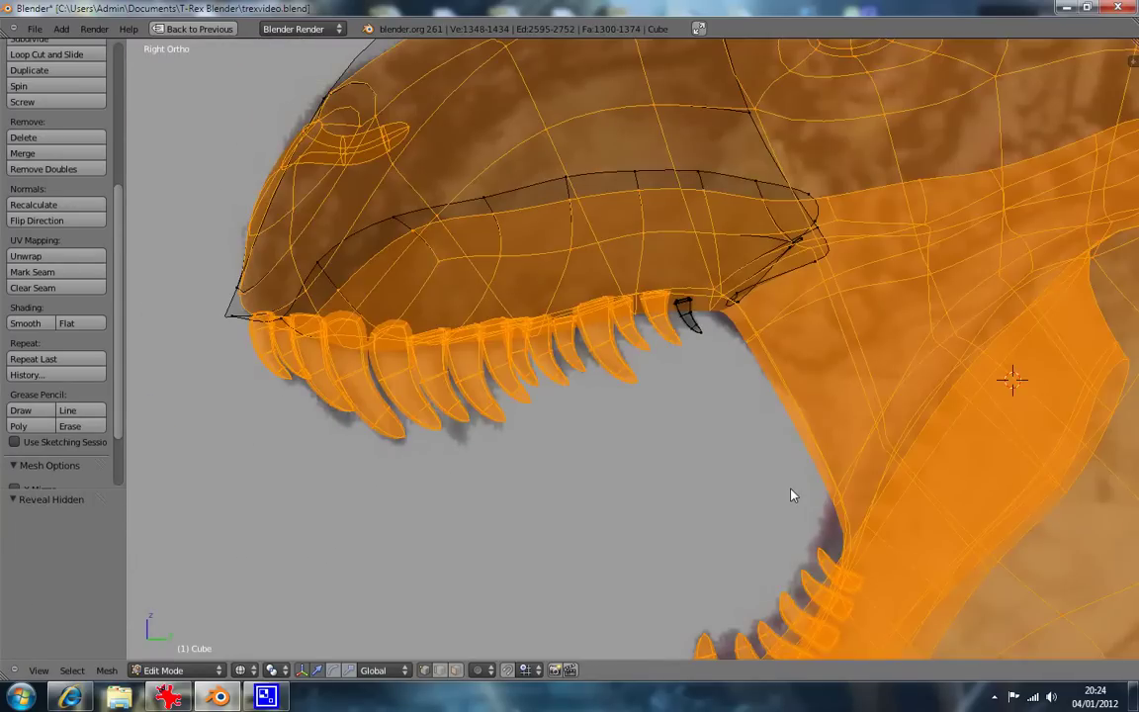
With solid shading, view under the jaw and narrow the first tooth ring to 0.595 along X.
{"action": "key", "text": "a"}
{"action": "key", "text": "z"}
{"action": "mouse_move", "coordinate": [547, 470]}
{"action": "middle_mouse_down"}
{"action": "mouse_move", "coordinate": [615, 333]}
{"action": "mouse_move", "coordinate": [704, 329]}
{"action": "mouse_move", "coordinate": [691, 389]}
{"action": "mouse_move", "coordinate": [595, 407]}
{"action": "mouse_move", "coordinate": [597, 262]}
{"action": "mouse_move", "coordinate": [773, 334]}
{"action": "mouse_move", "coordinate": [727, 361]}
{"action": "mouse_move", "coordinate": [662, 320]}
{"action": "mouse_move", "coordinate": [674, 328]}
{"action": "middle_mouse_up"}
{"action": "key", "text": "z"}
{"action": "scroll", "coordinate": [653, 403], "scroll_direction": "up", "scroll_amount": 3}
{"action": "scroll", "coordinate": [654, 403], "scroll_direction": "up", "scroll_amount": 3}
{"action": "right_click", "coordinate": [600, 300], "text": "alt"}
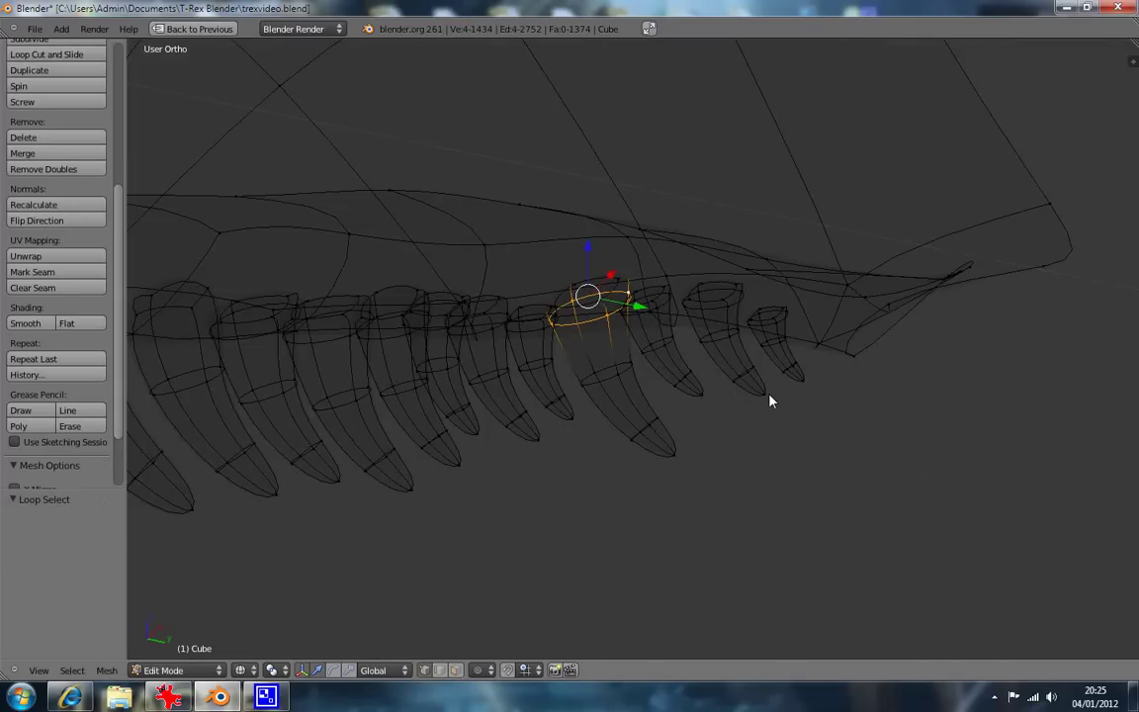
{"action": "key", "text": "s"}
{"action": "key", "text": "x"}
{"action": "left_click", "coordinate": [697, 360]}
Narrow the next tooth ring to 0.630 along X, then narrow the neighbouring tooth's ring.
{"action": "middle_click_drag", "start_coordinate": [697, 360], "coordinate": [470, 334]}
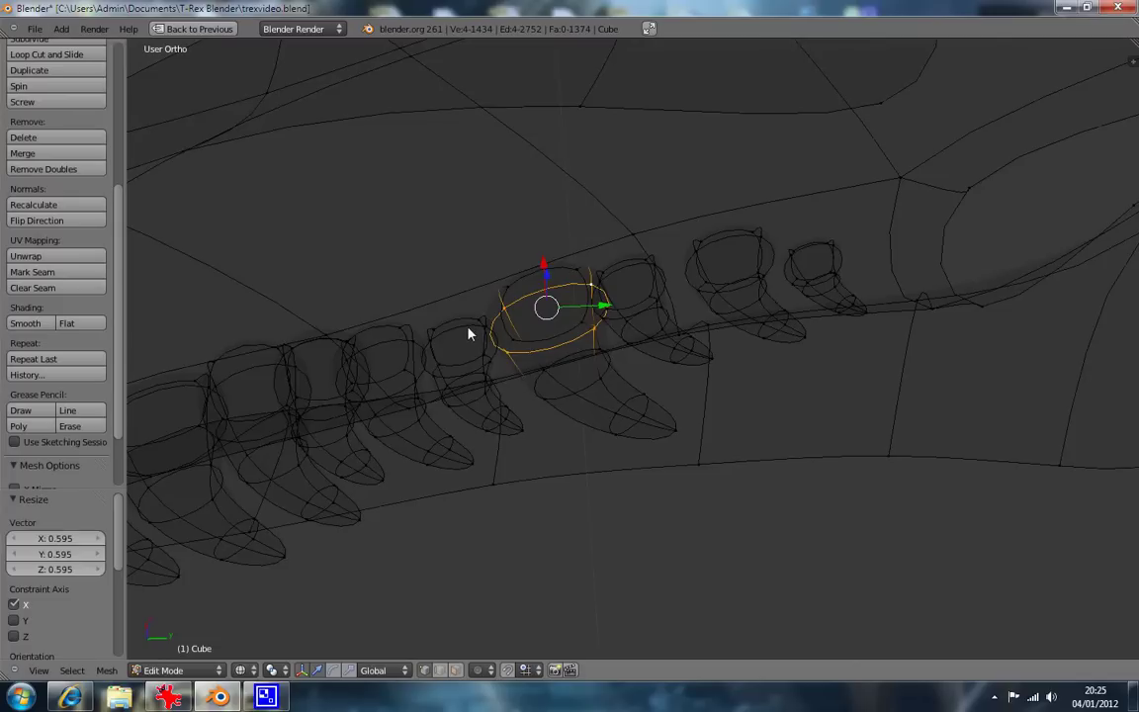
{"action": "right_click", "coordinate": [470, 334], "text": "alt"}
{"action": "key", "text": "s"}
{"action": "key", "text": "x"}
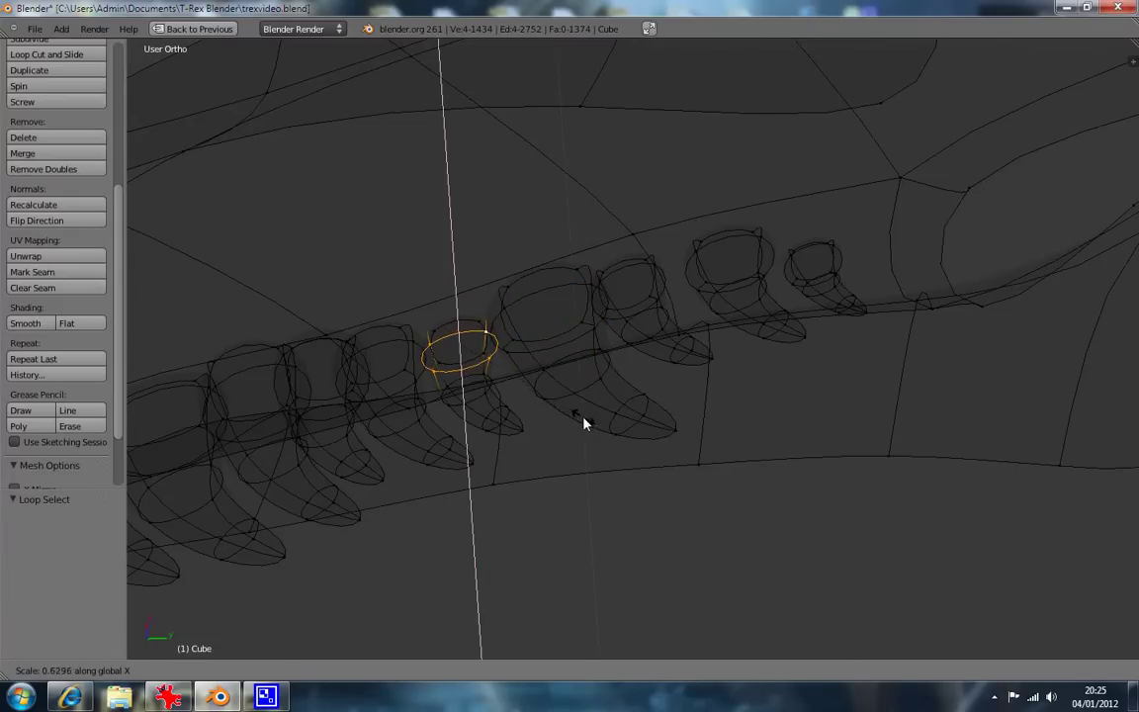
{"action": "left_click", "coordinate": [393, 341]}
{"action": "right_click", "coordinate": [385, 351], "text": "shift"}
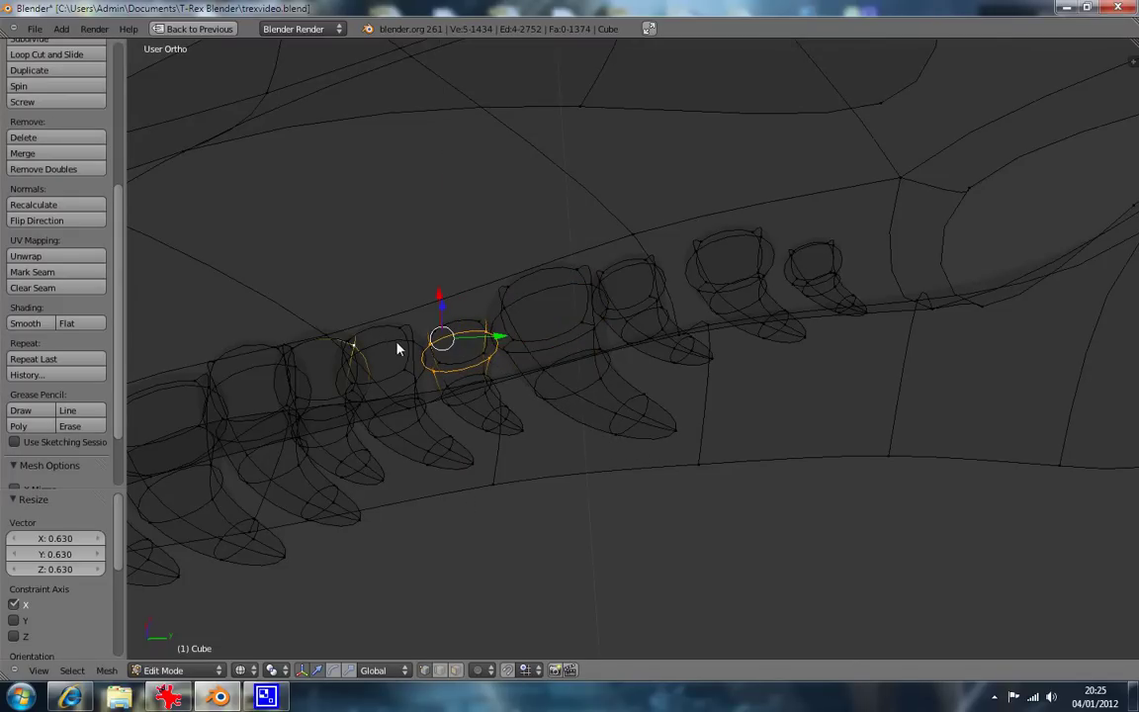
{"action": "right_click", "coordinate": [397, 348], "text": "alt"}
{"action": "key", "text": "s"}
{"action": "key", "text": "x"}
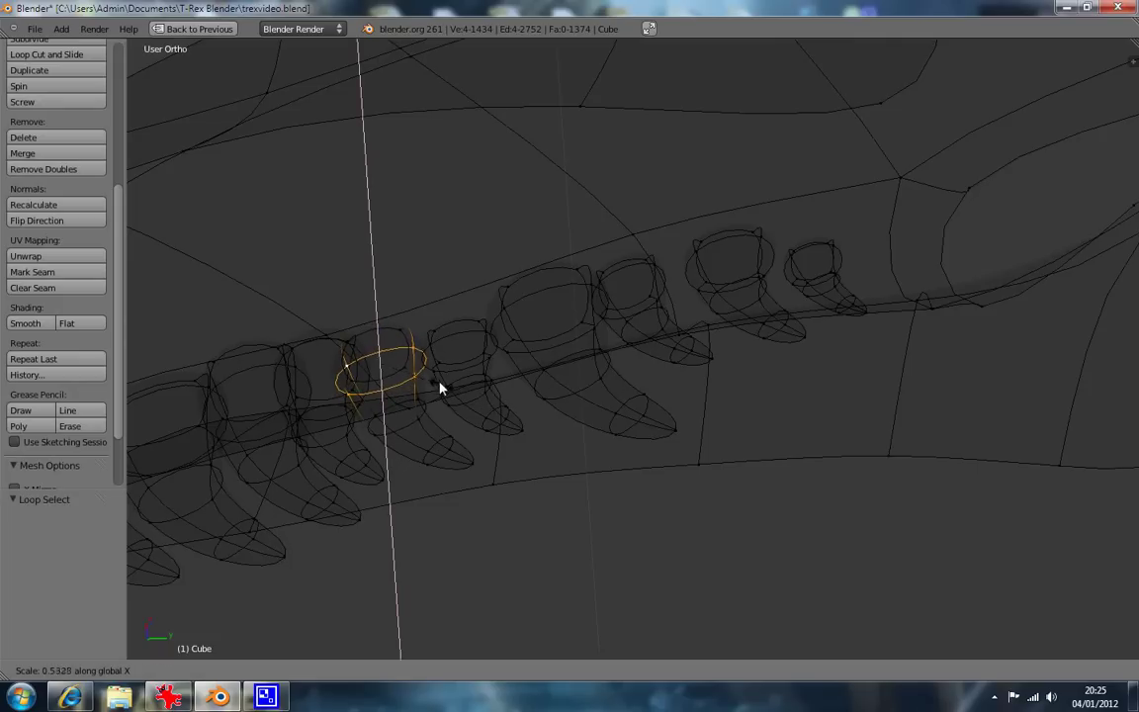
{"action": "left_click", "coordinate": [427, 376]}
Narrow the ring of the tooth to the left, then another ring to 0.630 along X.
{"action": "right_click", "coordinate": [315, 338], "text": "alt"}
{"action": "right_click", "coordinate": [316, 351], "text": "alt"}
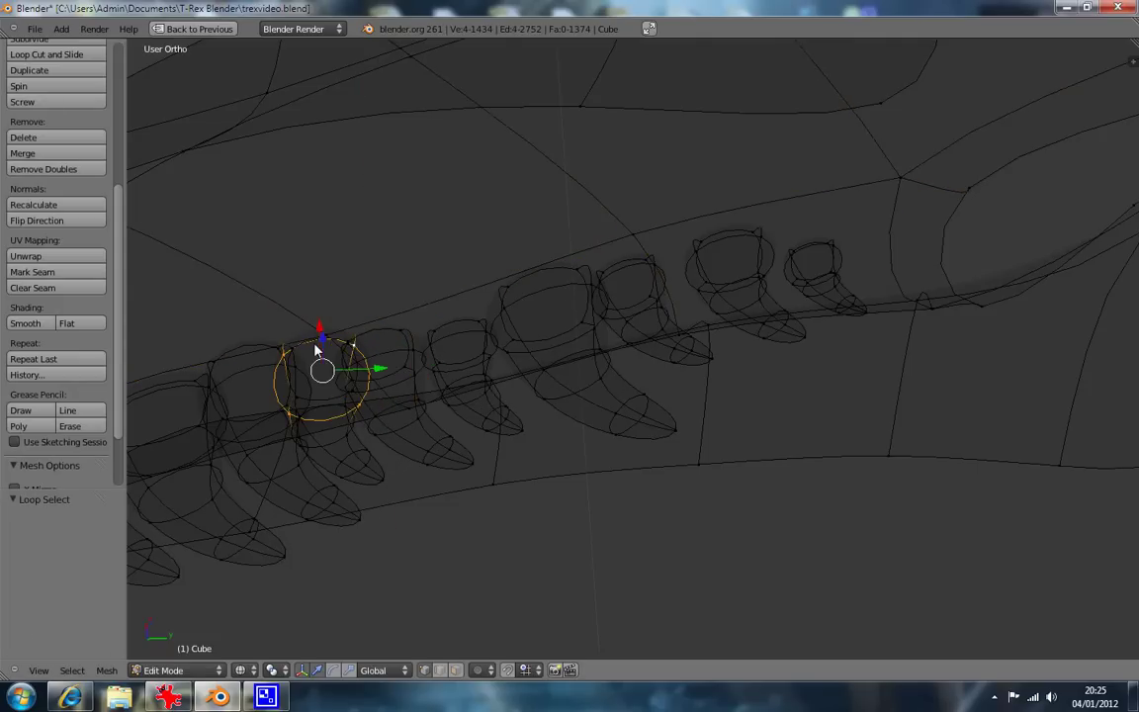
{"action": "key", "text": "s"}
{"action": "key", "text": "x"}
{"action": "left_click", "coordinate": [440, 414]}
{"action": "middle_click_drag", "start_coordinate": [502, 454], "coordinate": [547, 439]}
{"action": "key", "text": "s"}
{"action": "key", "text": "x"}
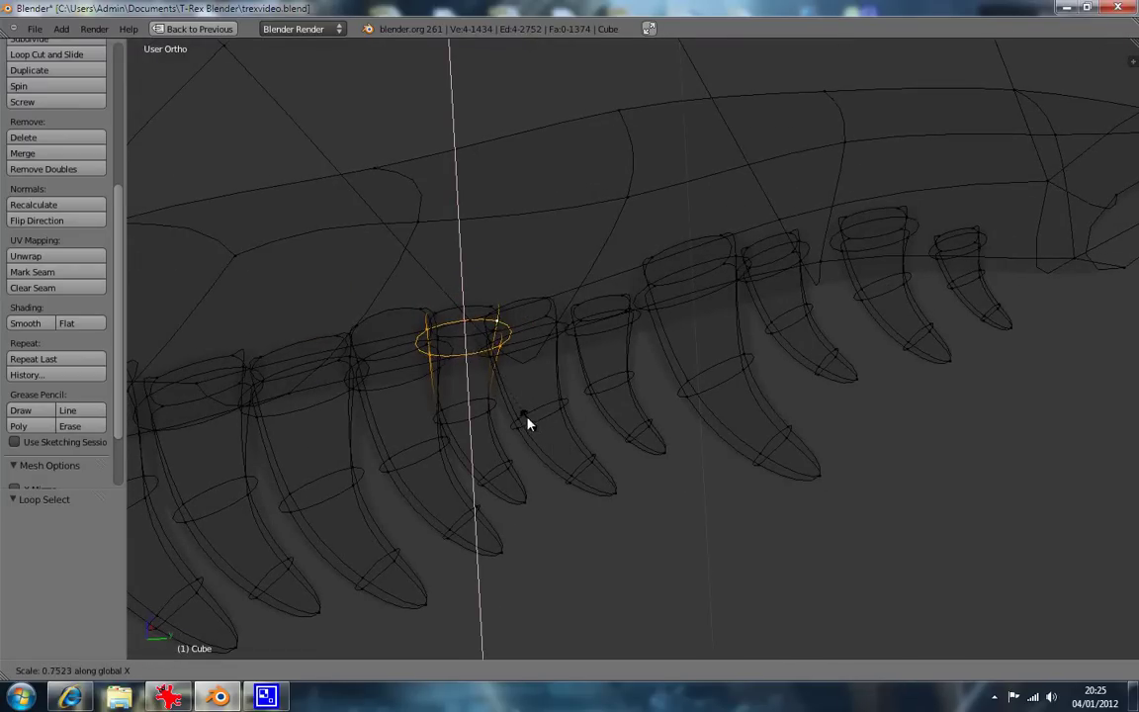
{"action": "left_click", "coordinate": [521, 406]}
Narrow two more tooth rings along X, to 0.524 and 0.688.
{"action": "middle_click_drag", "start_coordinate": [330, 388], "coordinate": [363, 327]}
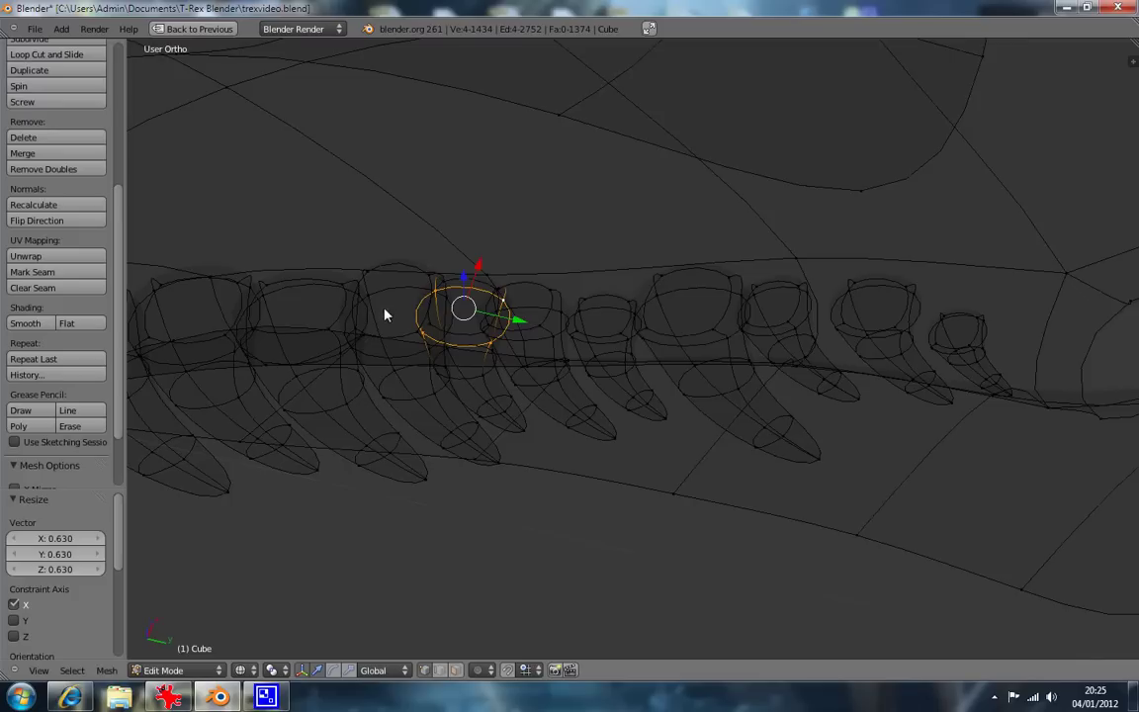
{"action": "right_click", "coordinate": [406, 294], "text": "alt"}
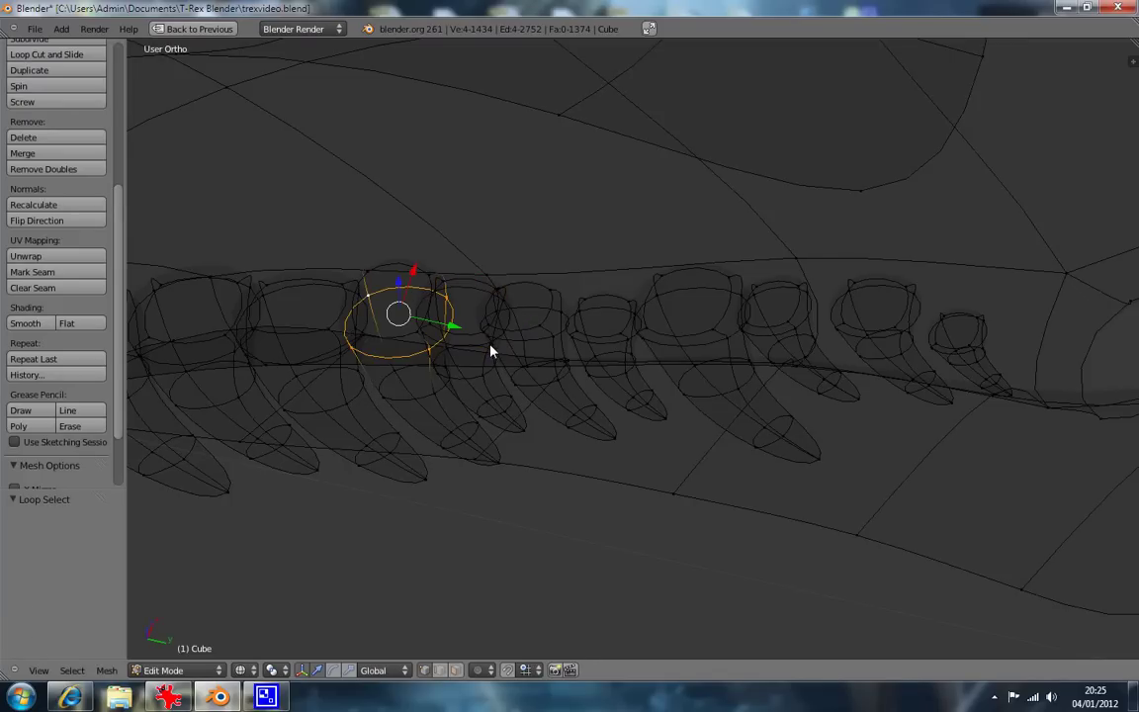
{"action": "key", "text": "s"}
{"action": "key", "text": "x"}
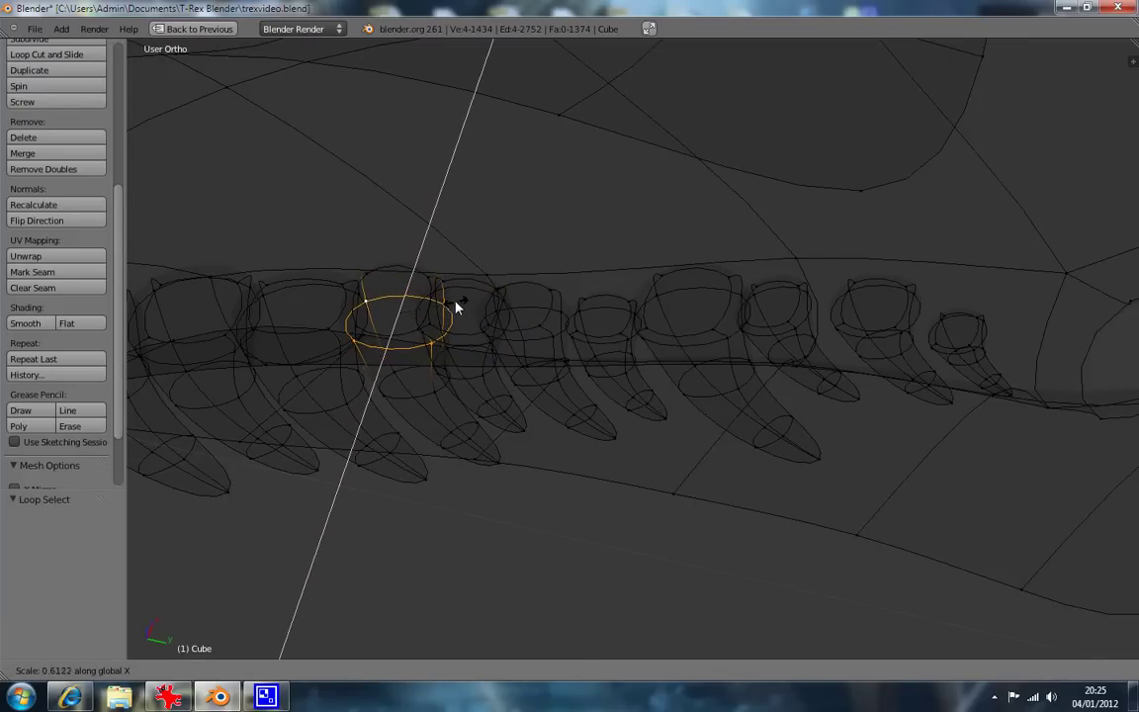
{"action": "left_click", "coordinate": [447, 312]}
{"action": "middle_click_drag", "start_coordinate": [333, 341], "coordinate": [393, 296]}
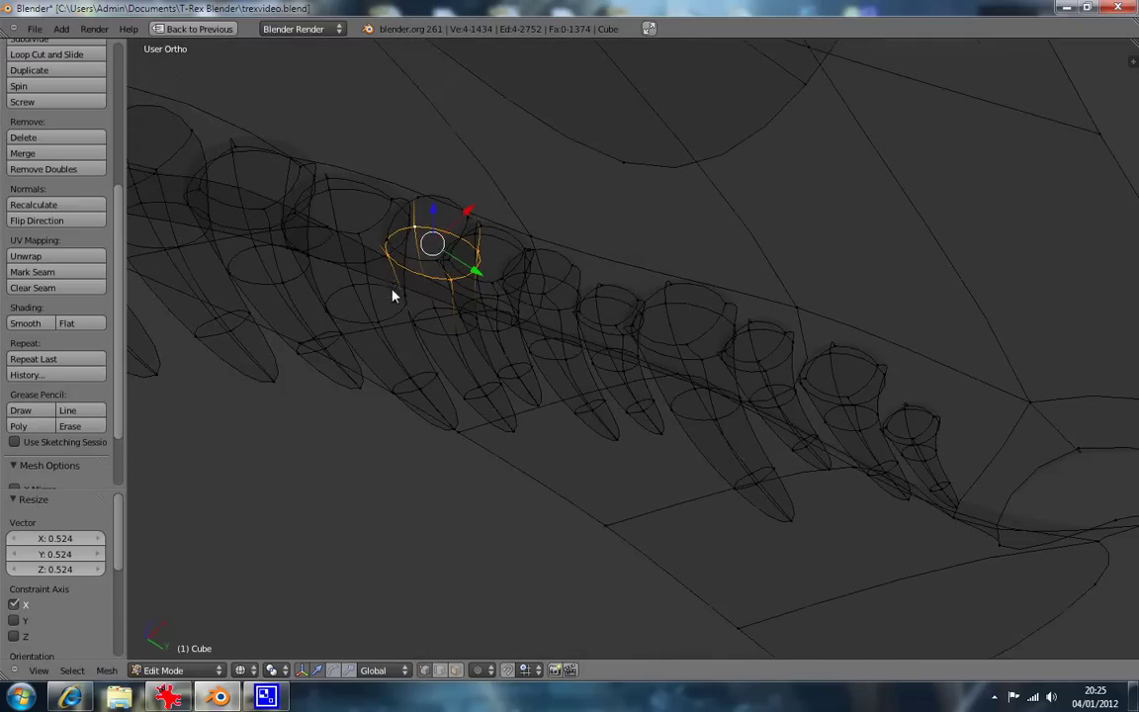
{"action": "middle_click_drag", "start_coordinate": [387, 215], "coordinate": [490, 300]}
{"action": "right_click", "coordinate": [491, 299], "text": "alt"}
{"action": "key", "text": "s"}
{"action": "key", "text": "x"}
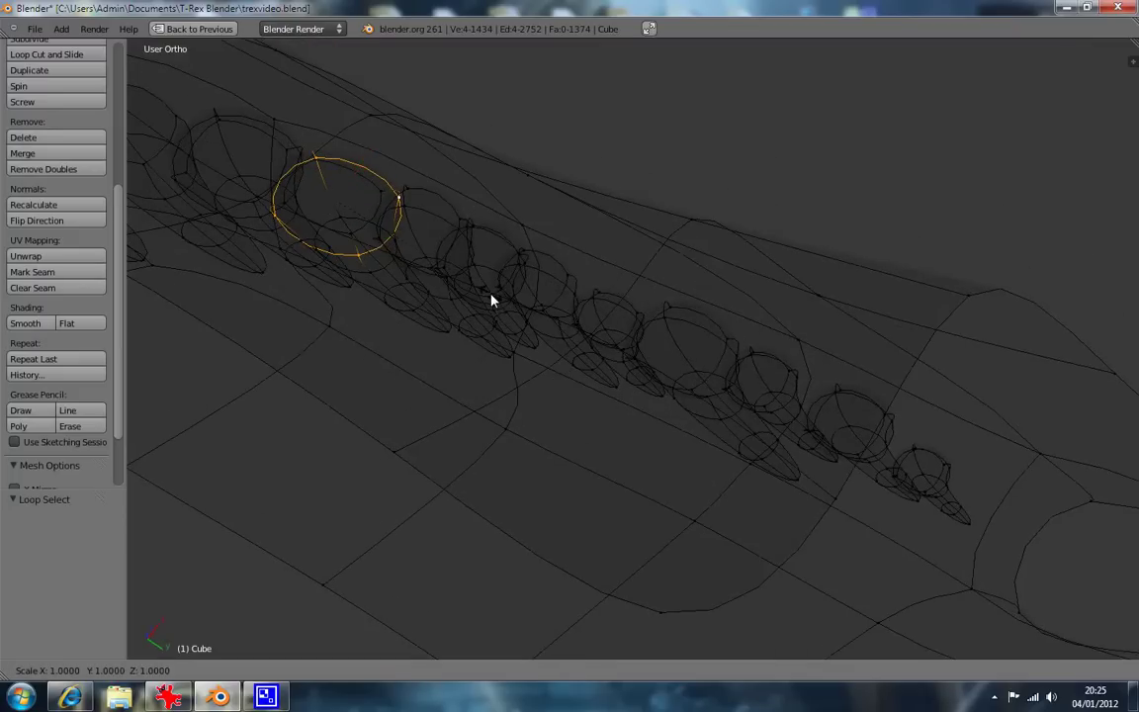
{"action": "left_click", "coordinate": [445, 267]}
Narrow a further tooth ring to 0.688 along X and inspect the tooth row.
{"action": "middle_click_drag", "start_coordinate": [391, 275], "coordinate": [681, 422]}
{"action": "right_click", "coordinate": [476, 422], "text": "alt"}
{"action": "key", "text": "s"}
{"action": "key", "text": "x"}
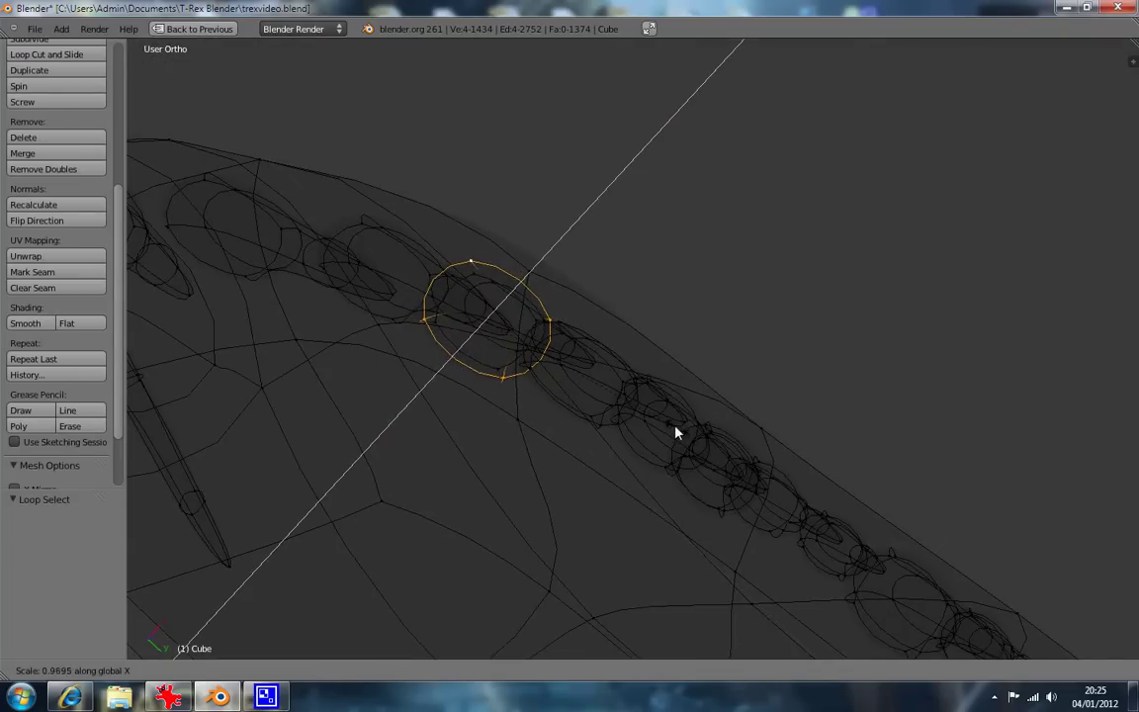
{"action": "left_click", "coordinate": [628, 393]}
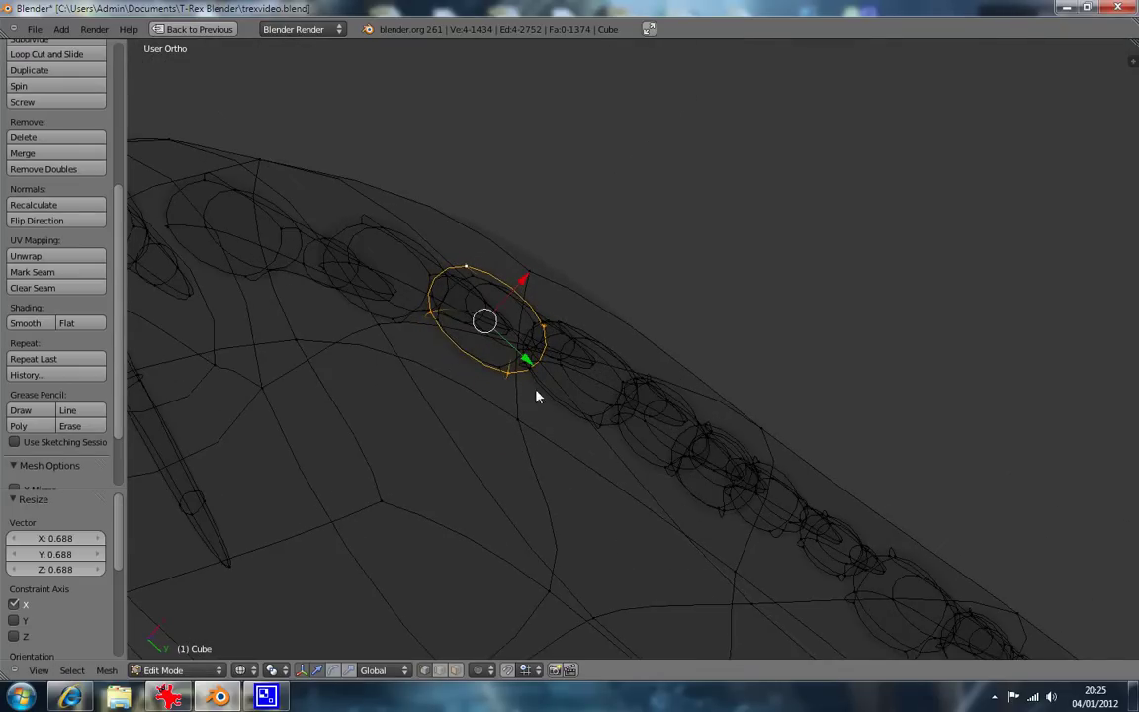
{"action": "middle_click_drag", "start_coordinate": [508, 384], "coordinate": [471, 497]}
In Right Ortho, box-select the first tooth's top face and extrude it up into the jaw.
{"action": "key", "text": "a"}
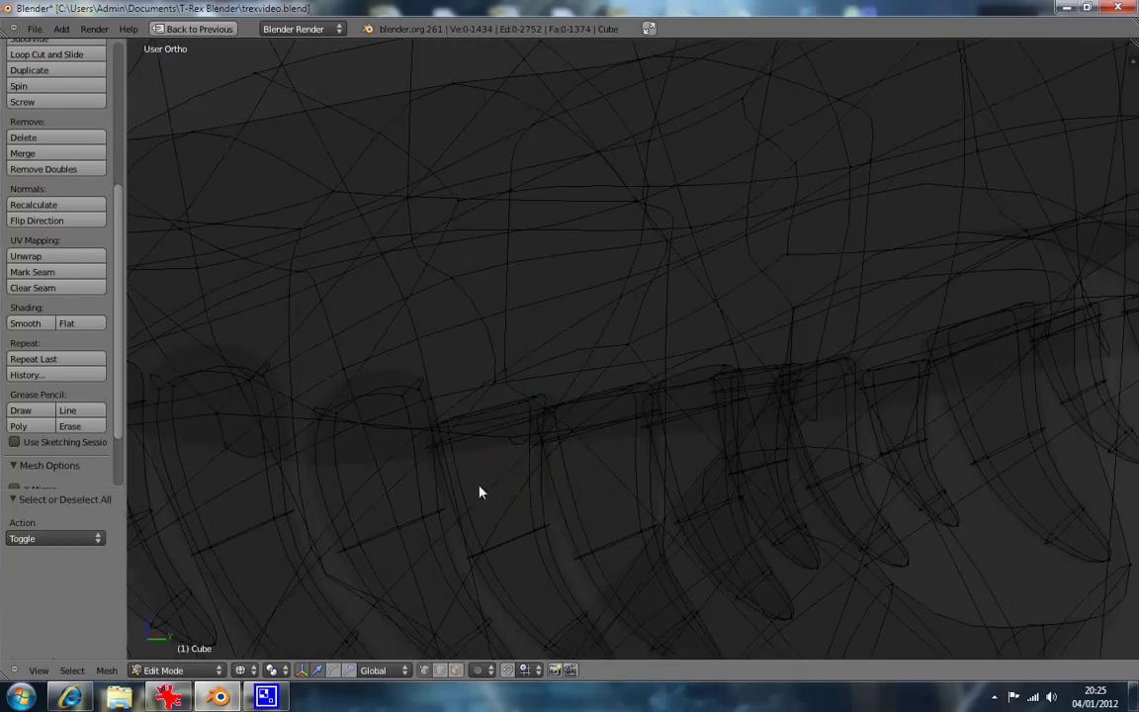
{"action": "key", "text": "KP_3"}
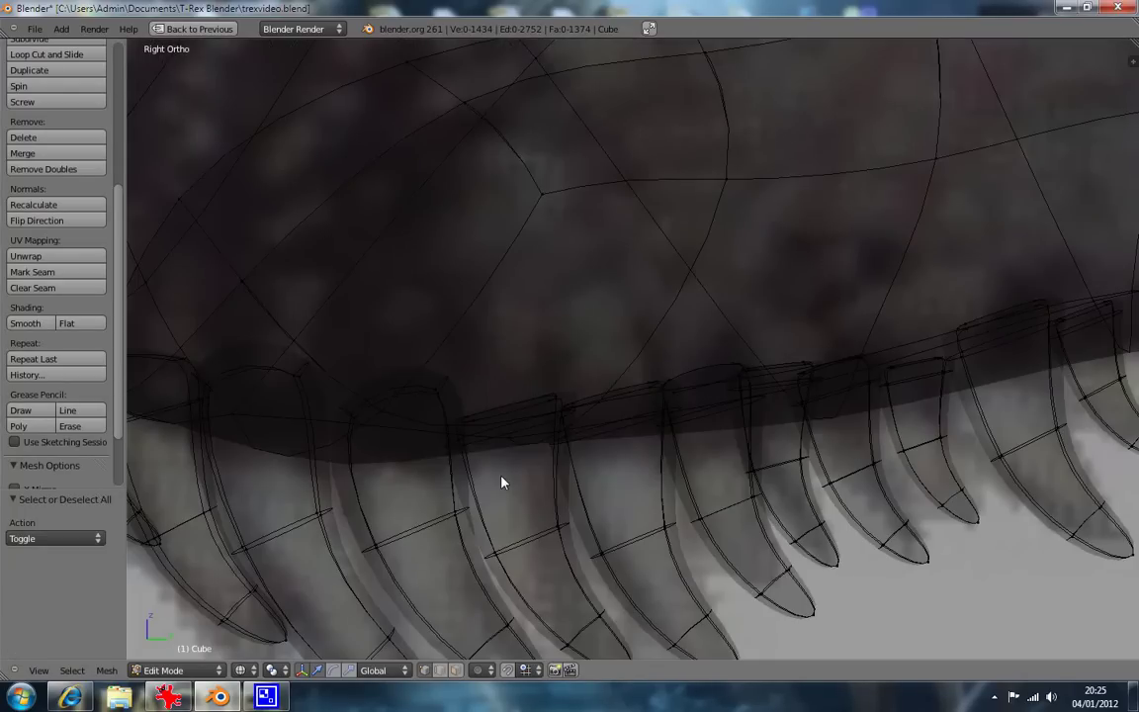
{"action": "key", "text": "b"}
{"action": "left_click_drag", "start_coordinate": [433, 395], "coordinate": [447, 401]}
{"action": "key", "text": "b"}
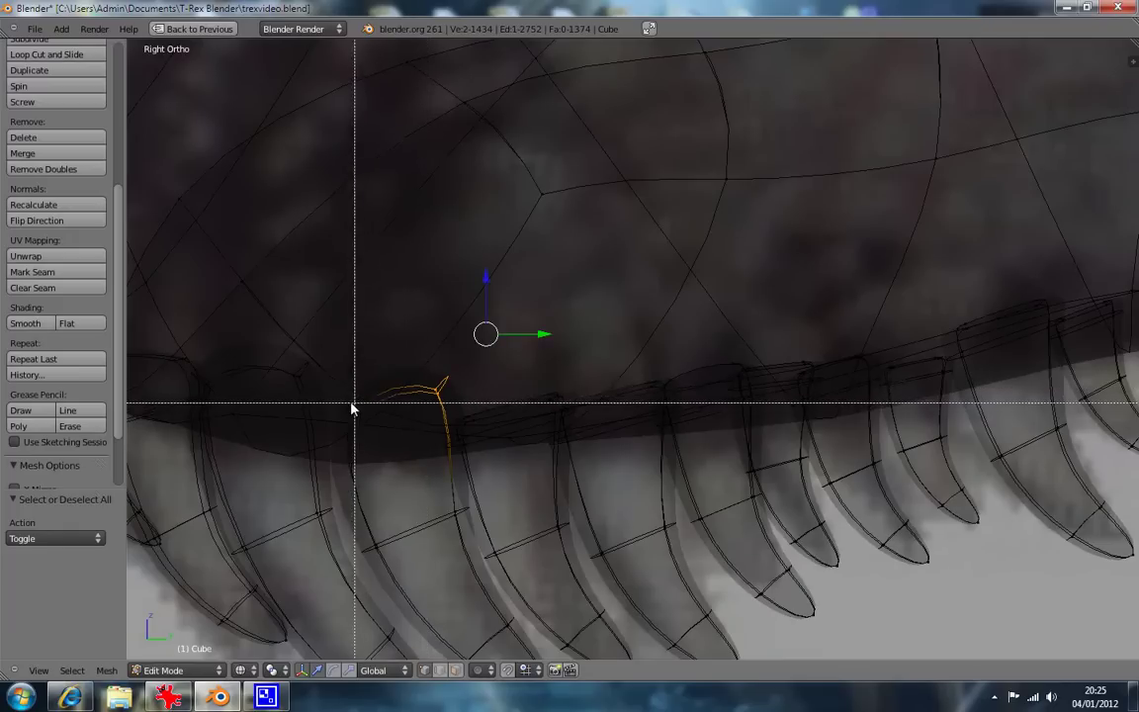
{"action": "left_click_drag", "start_coordinate": [338, 401], "coordinate": [361, 427]}
{"action": "key", "text": "e"}
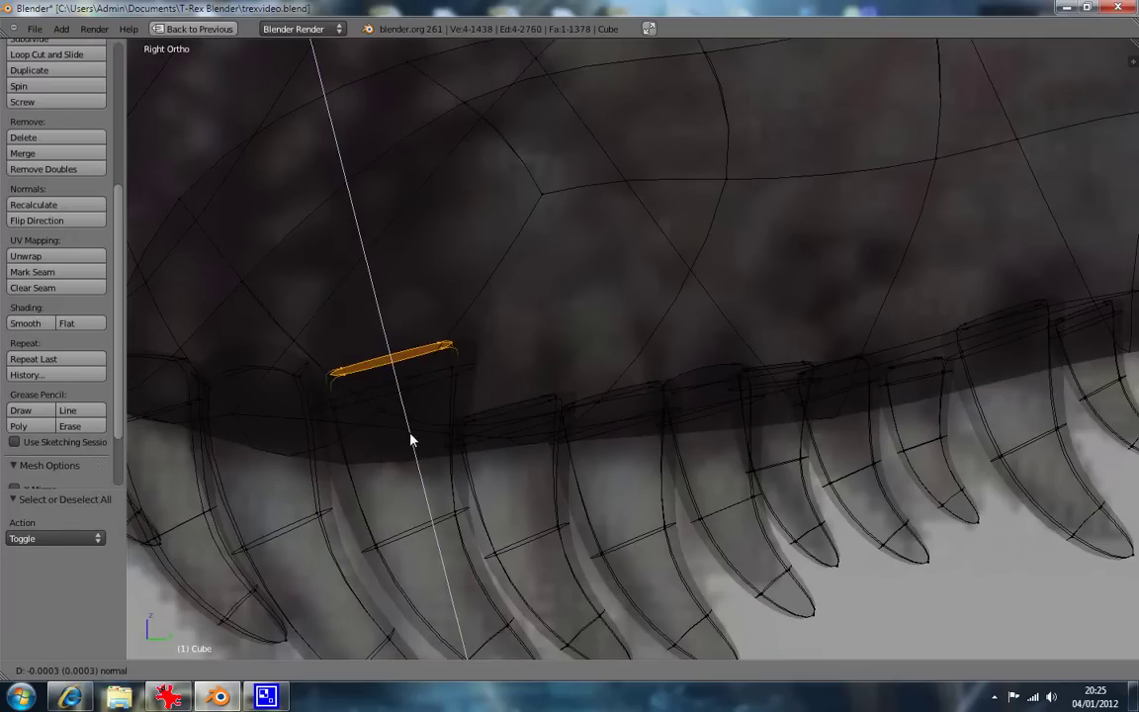
{"action": "left_click", "coordinate": [416, 450]}
Narrow the first tooth's new top edge loop along the X axis.
{"action": "middle_click_drag", "start_coordinate": [413, 450], "coordinate": [393, 424]}
{"action": "right_click", "coordinate": [393, 423], "text": "alt"}
{"action": "key", "text": "s"}
{"action": "key", "text": "x"}
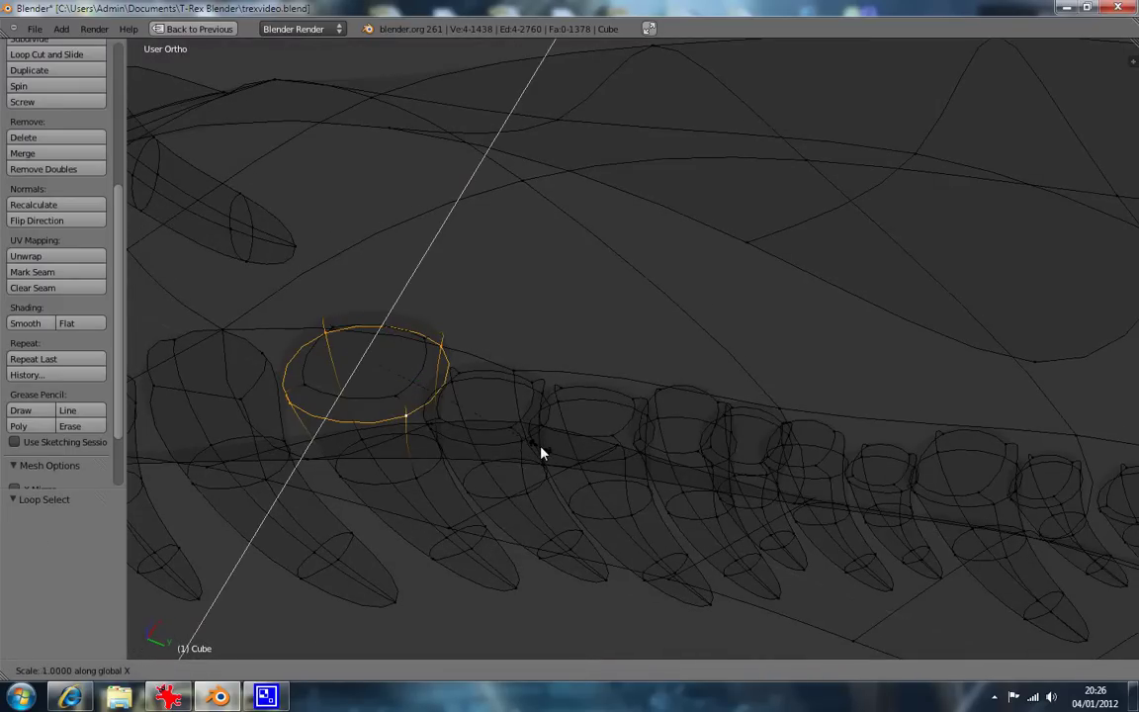
{"action": "left_click", "coordinate": [480, 417]}
{"action": "middle_click_drag", "start_coordinate": [311, 462], "coordinate": [707, 440]}
{"action": "key", "text": "KP_3"}
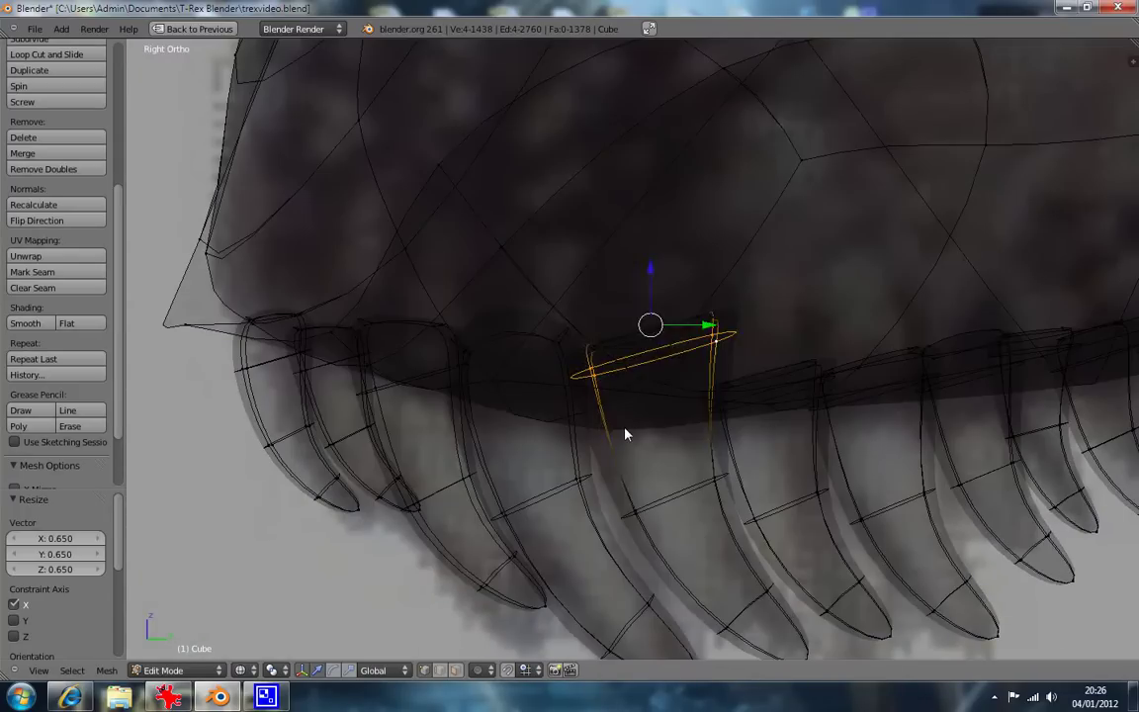
Select the next tooth's top face and extrude it, flattened with S Z 0.
{"action": "key", "text": "a"}
{"action": "scroll", "coordinate": [620, 435], "scroll_direction": "up", "scroll_amount": 3}
{"action": "key", "text": "b"}
{"action": "left_click_drag", "start_coordinate": [484, 323], "coordinate": [500, 344]}
{"action": "middle_click_drag", "start_coordinate": [476, 395], "coordinate": [570, 404], "text": "shift"}
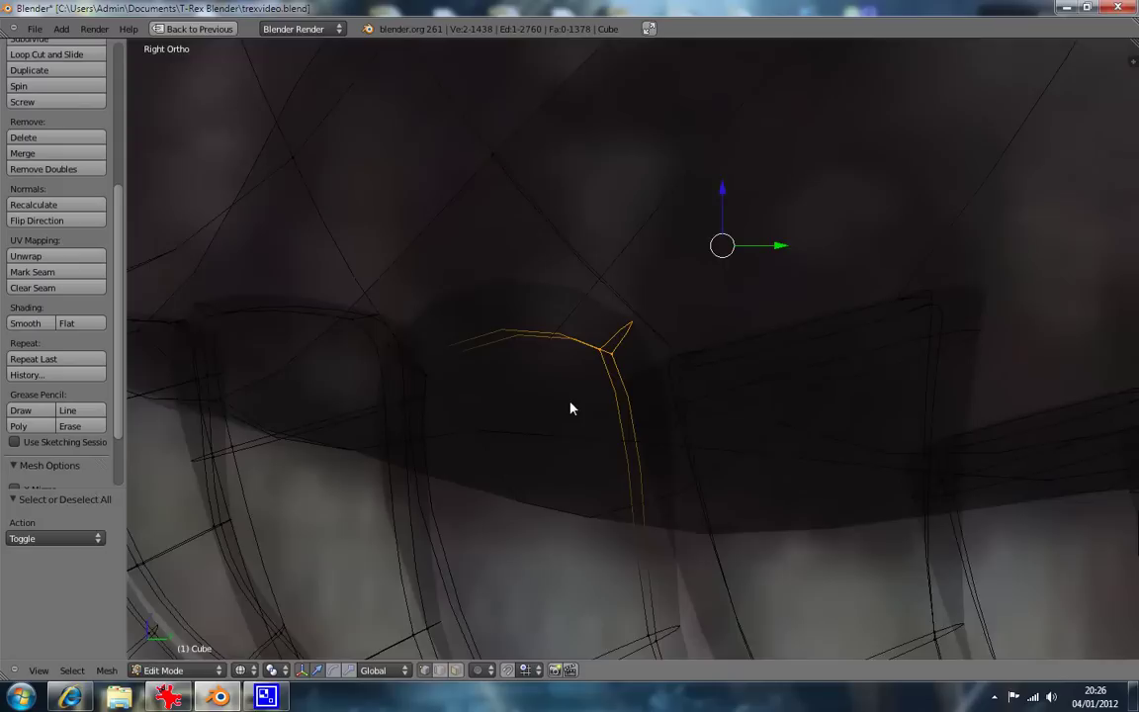
{"action": "scroll", "coordinate": [401, 402], "scroll_direction": "up", "scroll_amount": 2}
{"action": "right_click", "coordinate": [376, 386], "text": "shift"}
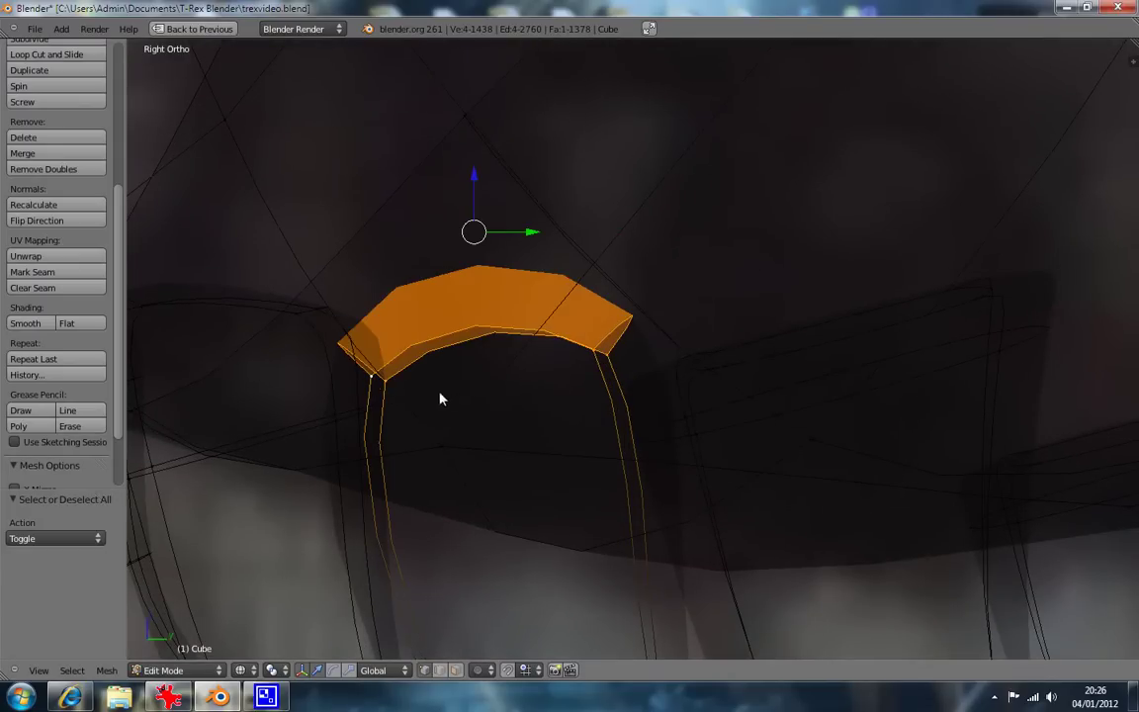
{"action": "key", "text": "e"}
{"action": "key", "text": "s"}
{"action": "key", "text": "z"}
{"action": "key", "text": "0"}
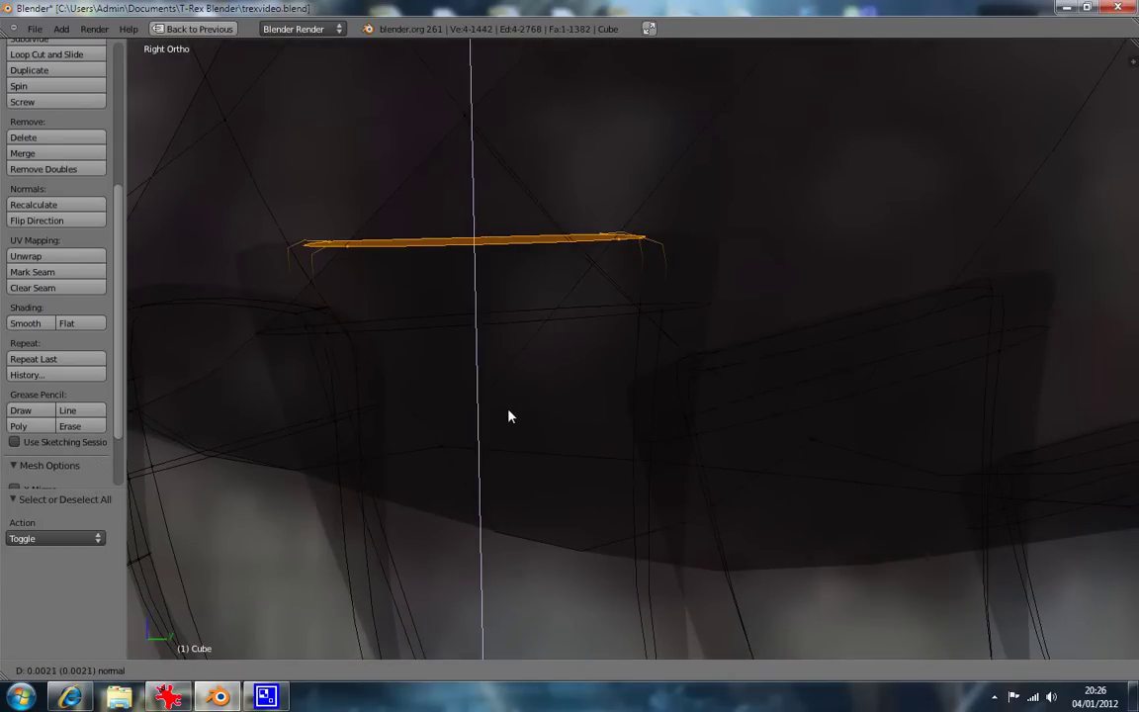
{"action": "key", "text": "Return"}
Narrow the new root loop along X to 0.676 and check its fit in front and side views.
{"action": "right_click", "coordinate": [551, 332], "text": "alt"}
{"action": "key", "text": "s"}
{"action": "key", "text": "x"}
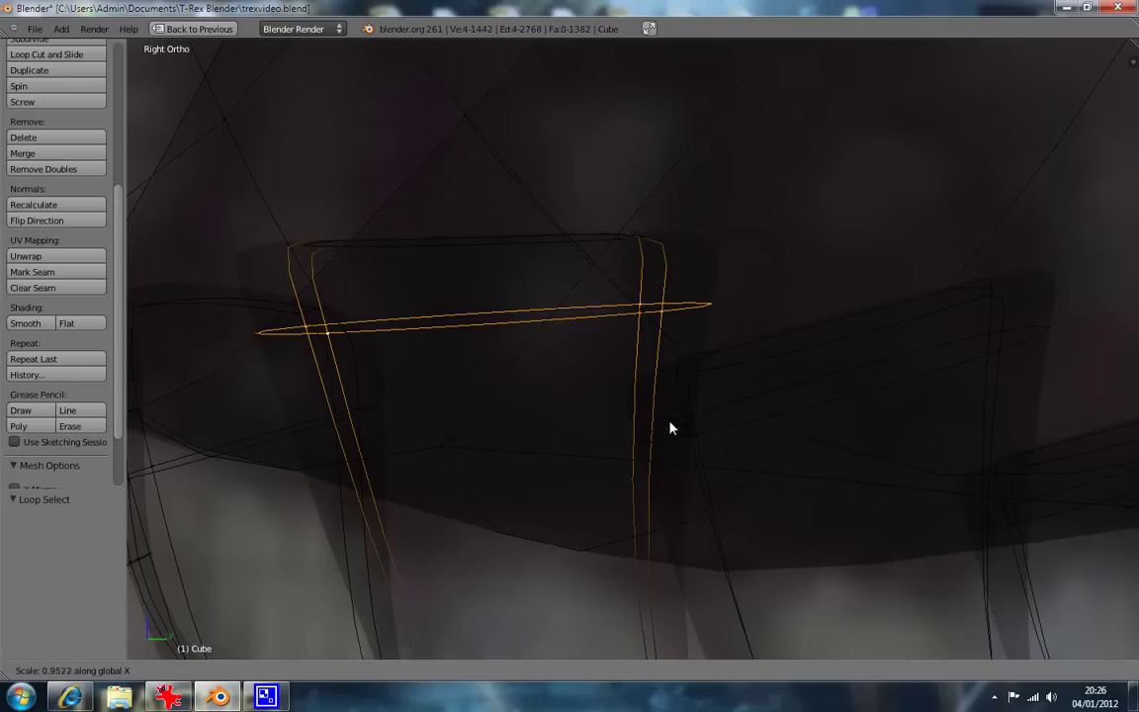
{"action": "left_click", "coordinate": [620, 379]}
{"action": "key", "text": "KP_1"}
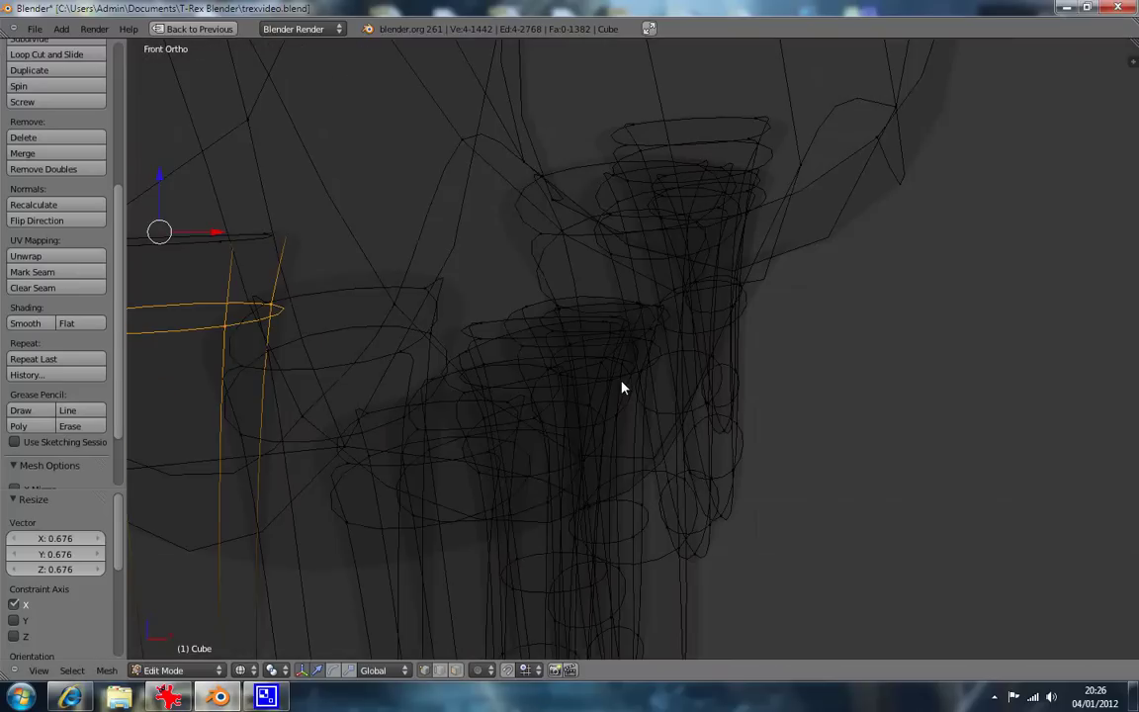
{"action": "key", "text": "KP_Decimal"}
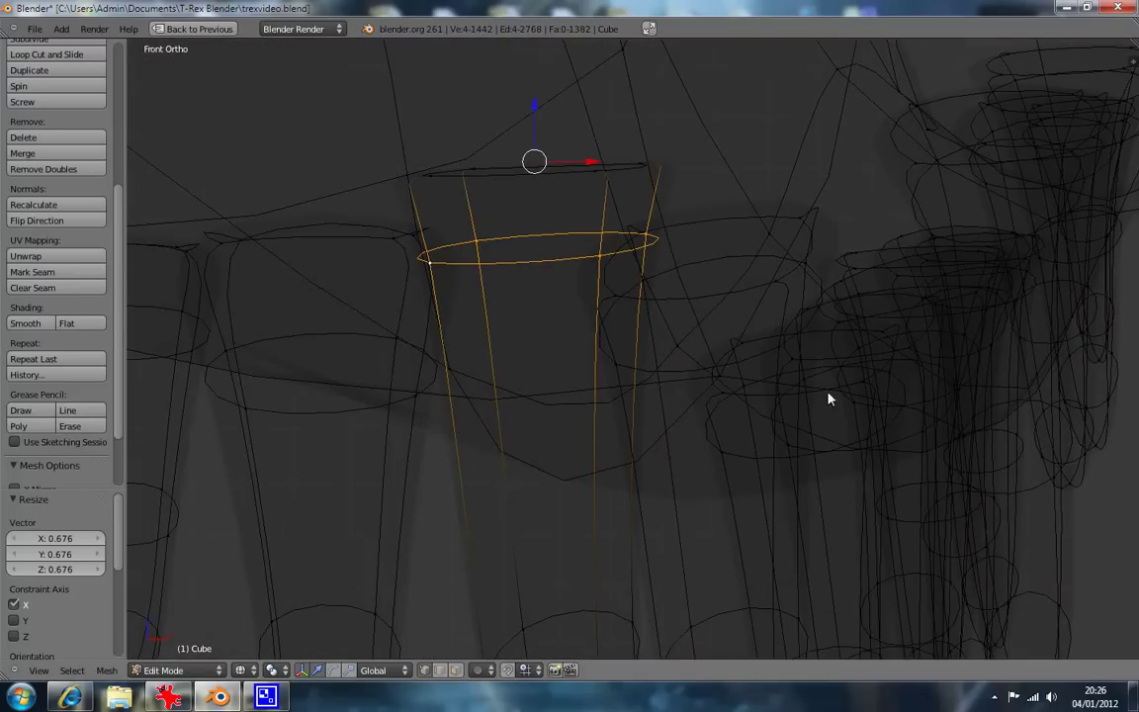
{"action": "key", "text": "KP_3"}
{"action": "key", "text": "z"}
{"action": "key", "text": "z"}
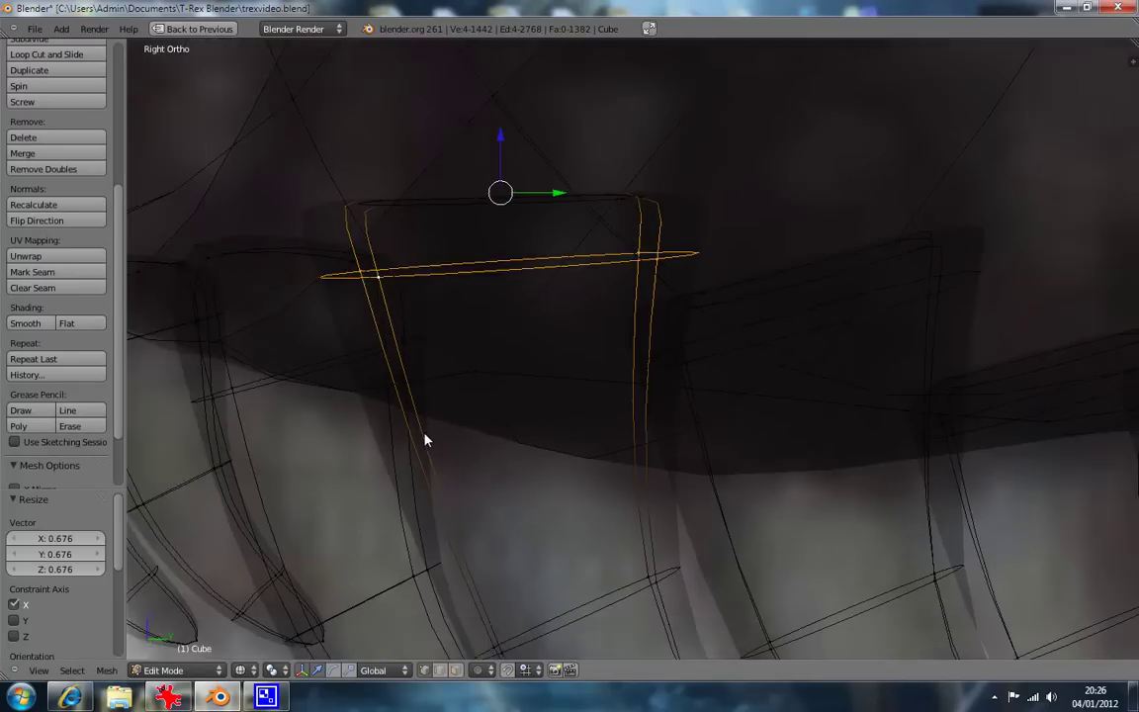
Tilt the first front tooth's top loop about 9.5° and nudge it up into the jaw.
{"action": "scroll", "coordinate": [424, 437], "scroll_direction": "down", "scroll_amount": 2}
{"action": "middle_click_drag", "start_coordinate": [450, 458], "coordinate": [676, 410], "text": "shift"}
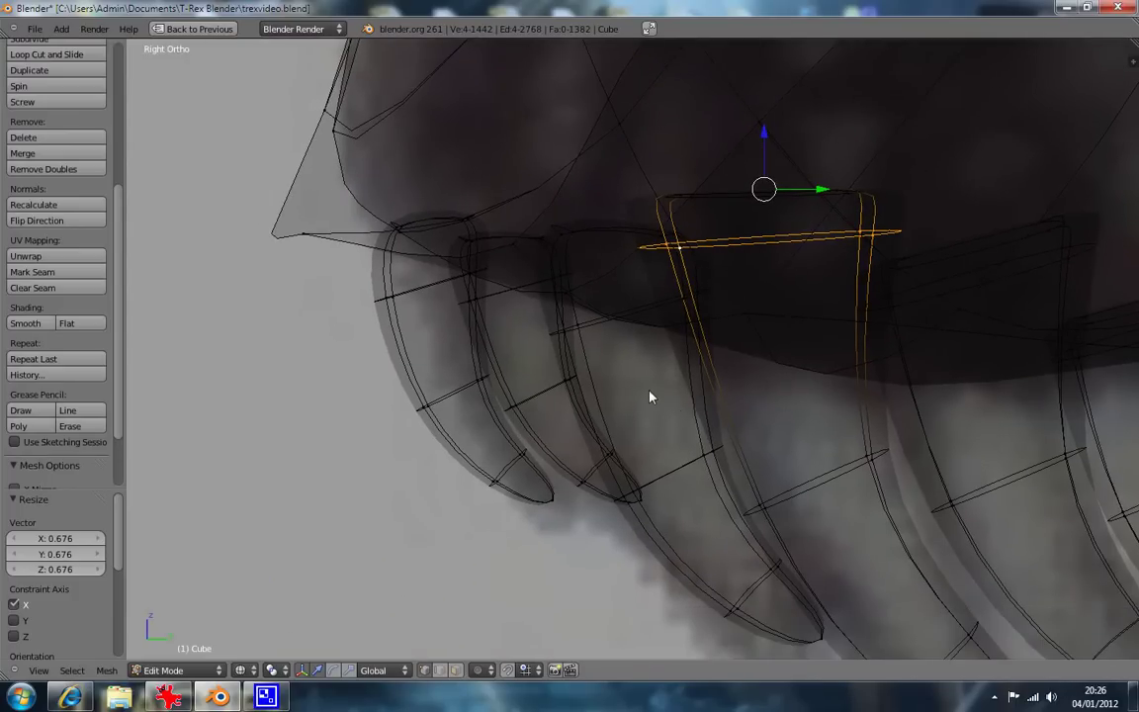
{"action": "key", "text": "a"}
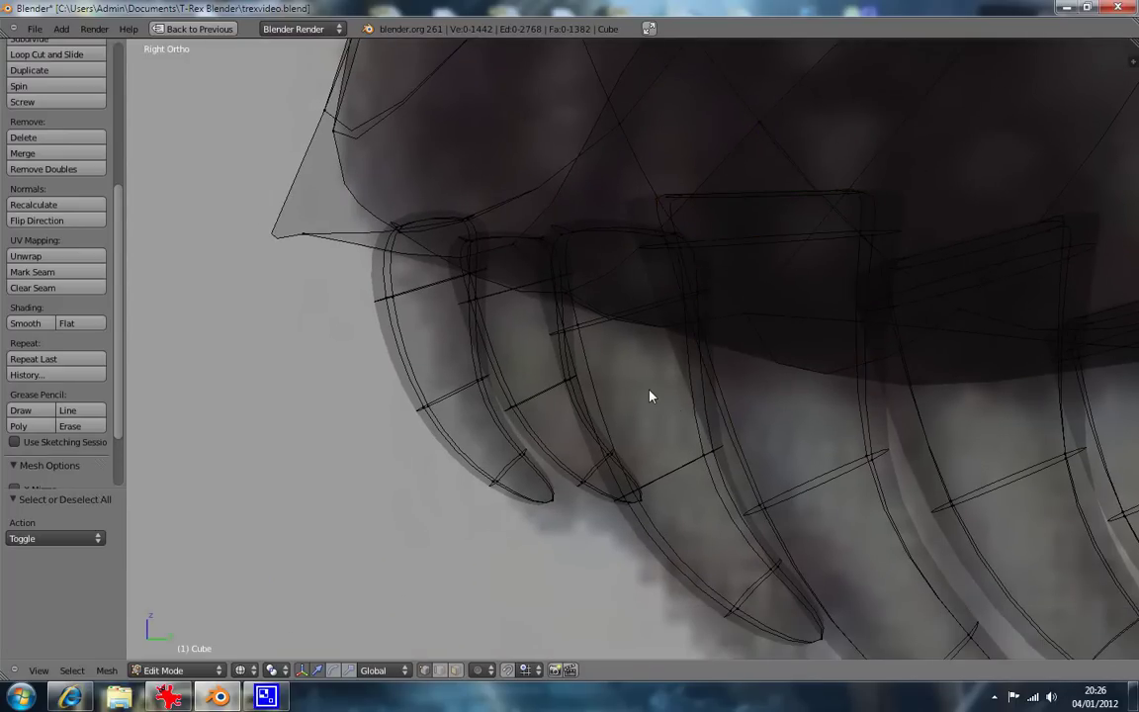
{"action": "right_click", "coordinate": [638, 319], "text": "alt"}
{"action": "middle_click_drag", "start_coordinate": [649, 387], "coordinate": [691, 389]}
{"action": "key", "text": "KP_3"}
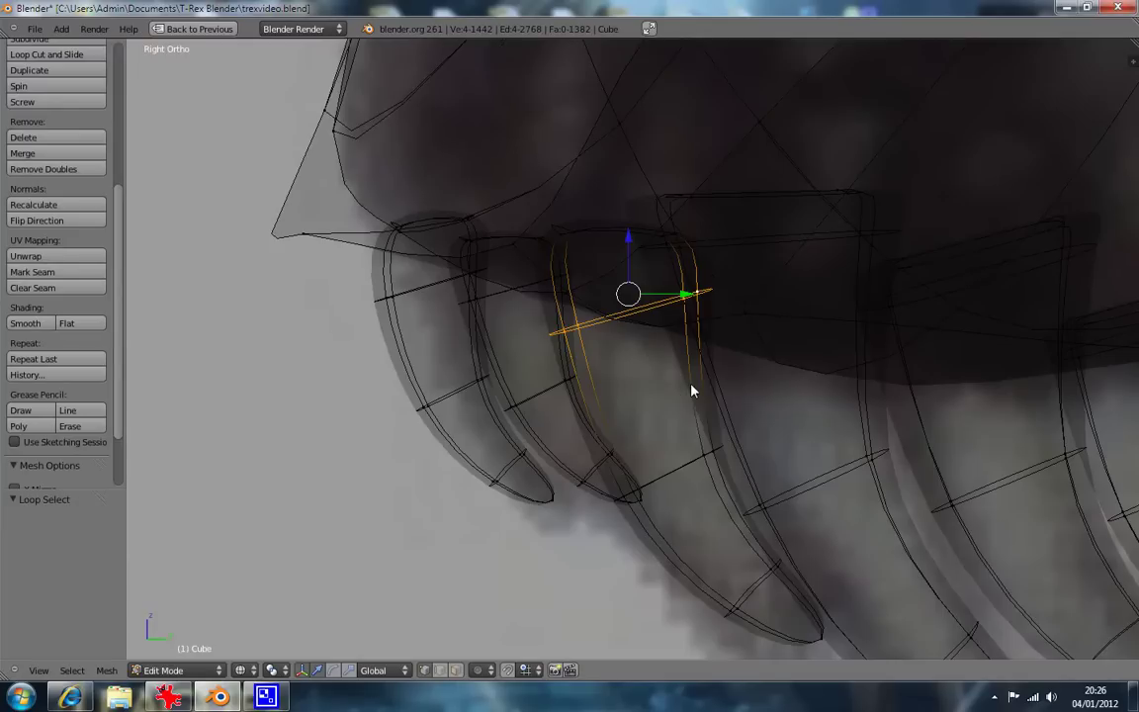
{"action": "key", "text": "r"}
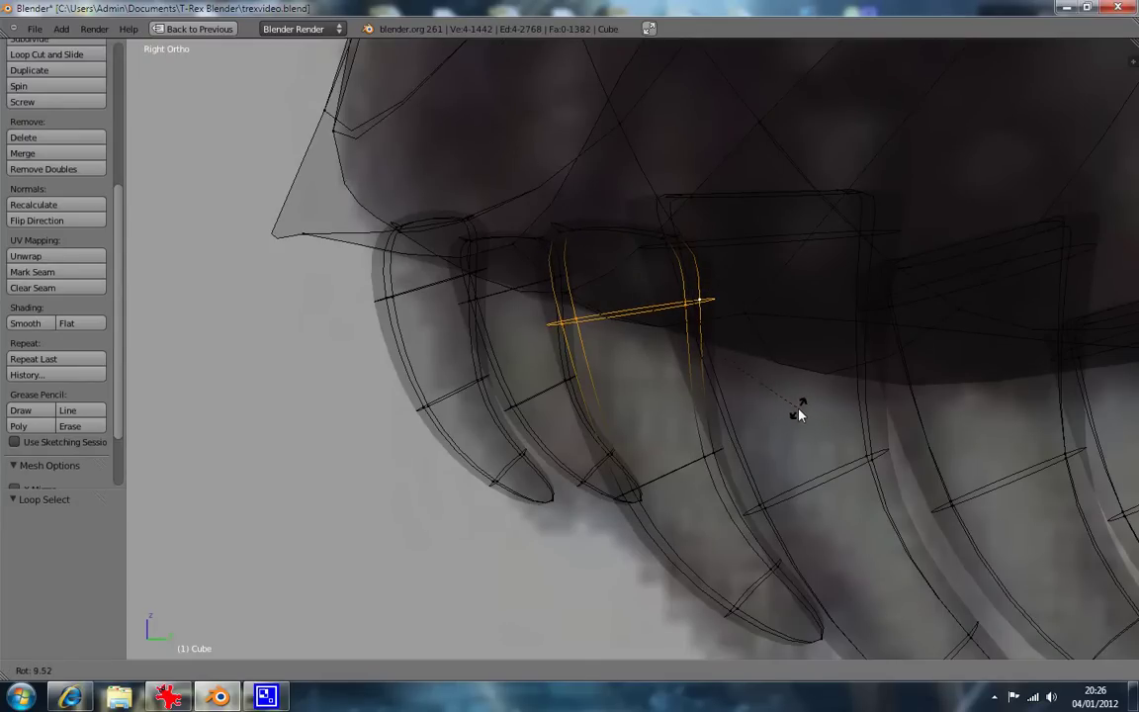
{"action": "left_click", "coordinate": [799, 414]}
{"action": "key", "text": "g"}
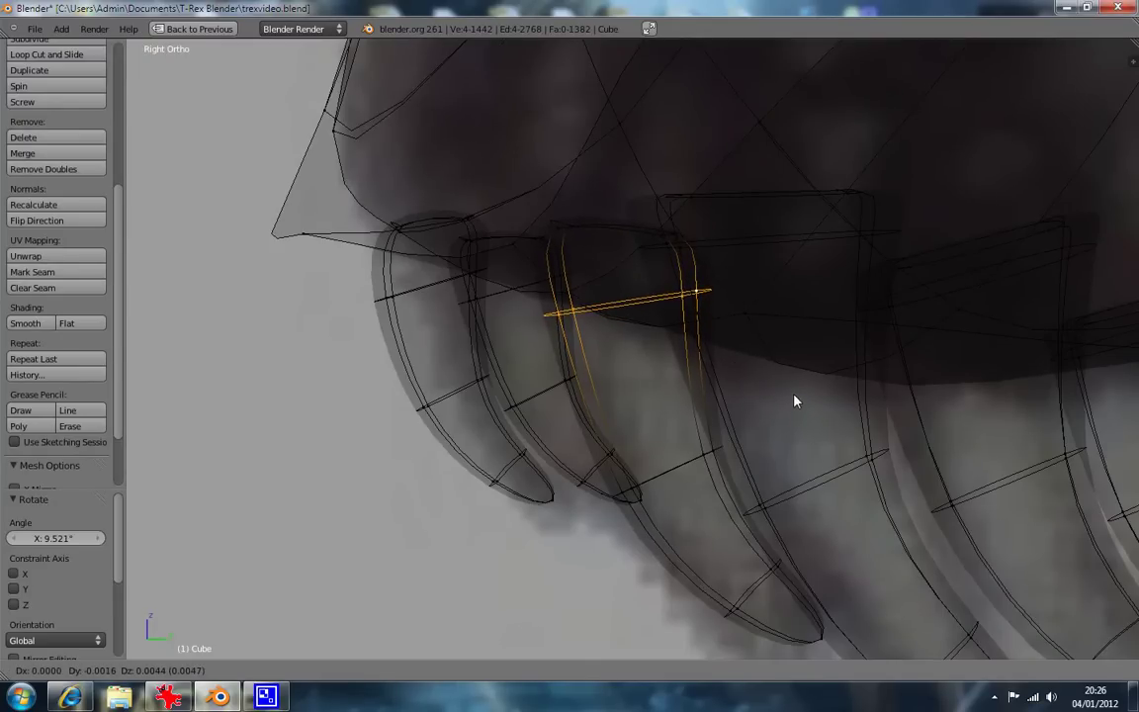
{"action": "left_click", "coordinate": [796, 392]}
Tilt the next front tooth's top loop about 10° and shift it into place.
{"action": "key", "text": "a"}
{"action": "right_click", "coordinate": [566, 312], "text": "alt"}
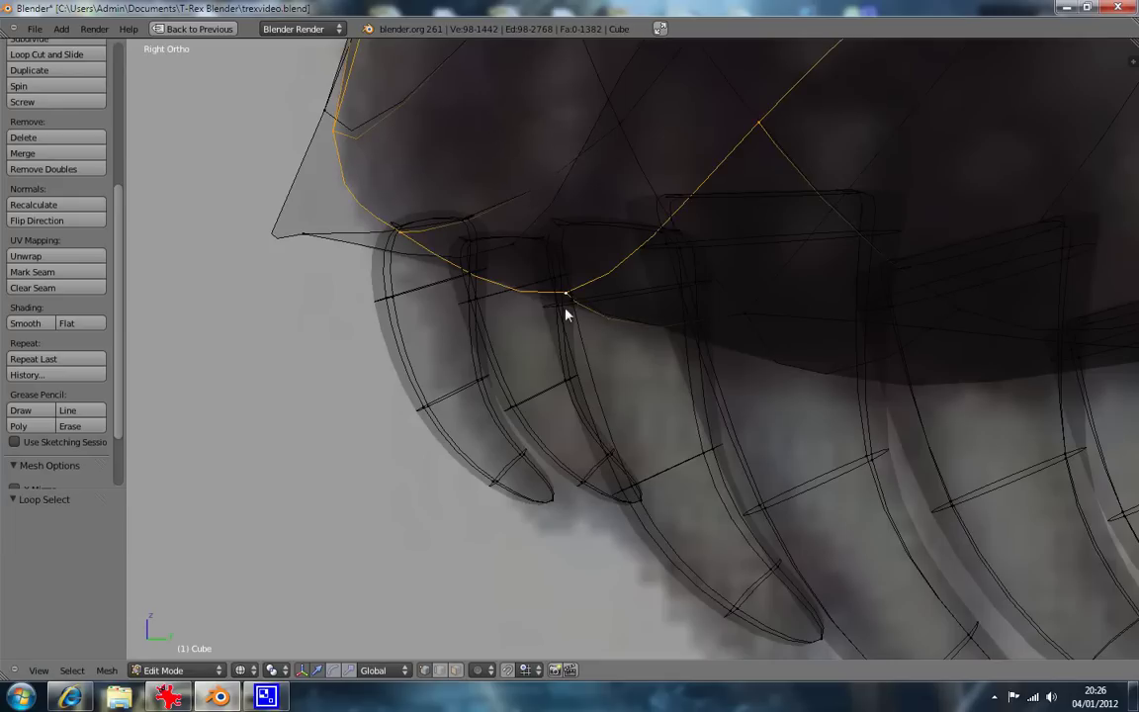
{"action": "right_click", "coordinate": [500, 298], "text": "alt"}
{"action": "key", "text": "r"}
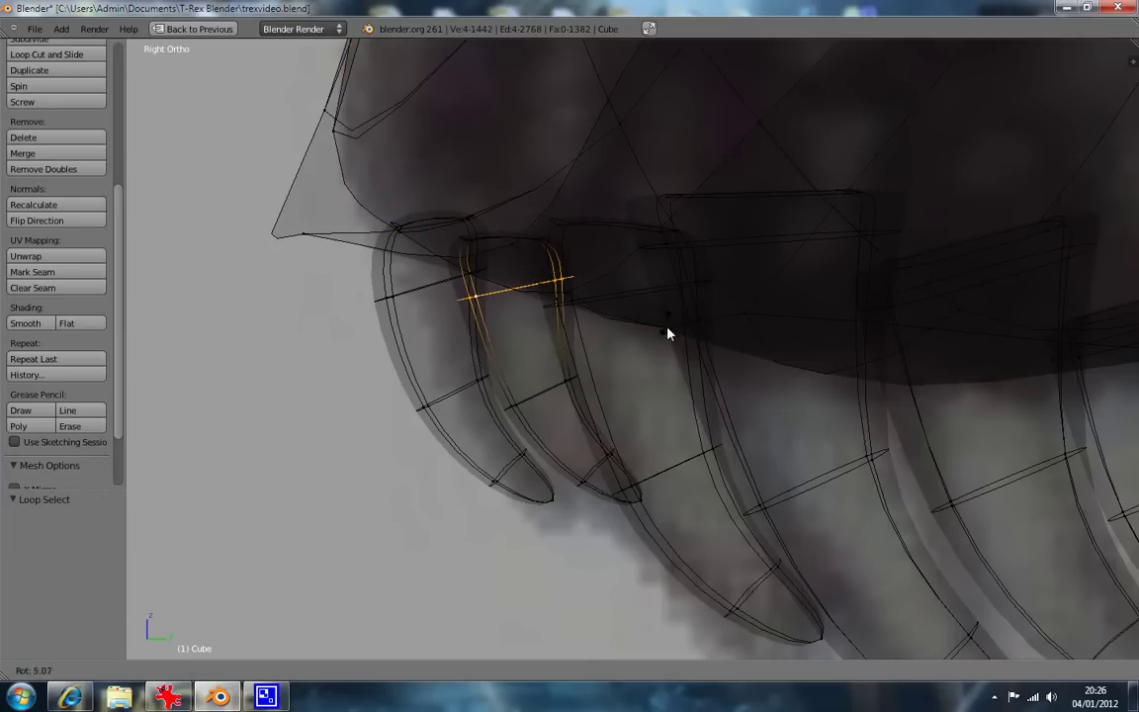
{"action": "left_click", "coordinate": [671, 341]}
{"action": "key", "text": "g"}
{"action": "left_click", "coordinate": [463, 280]}
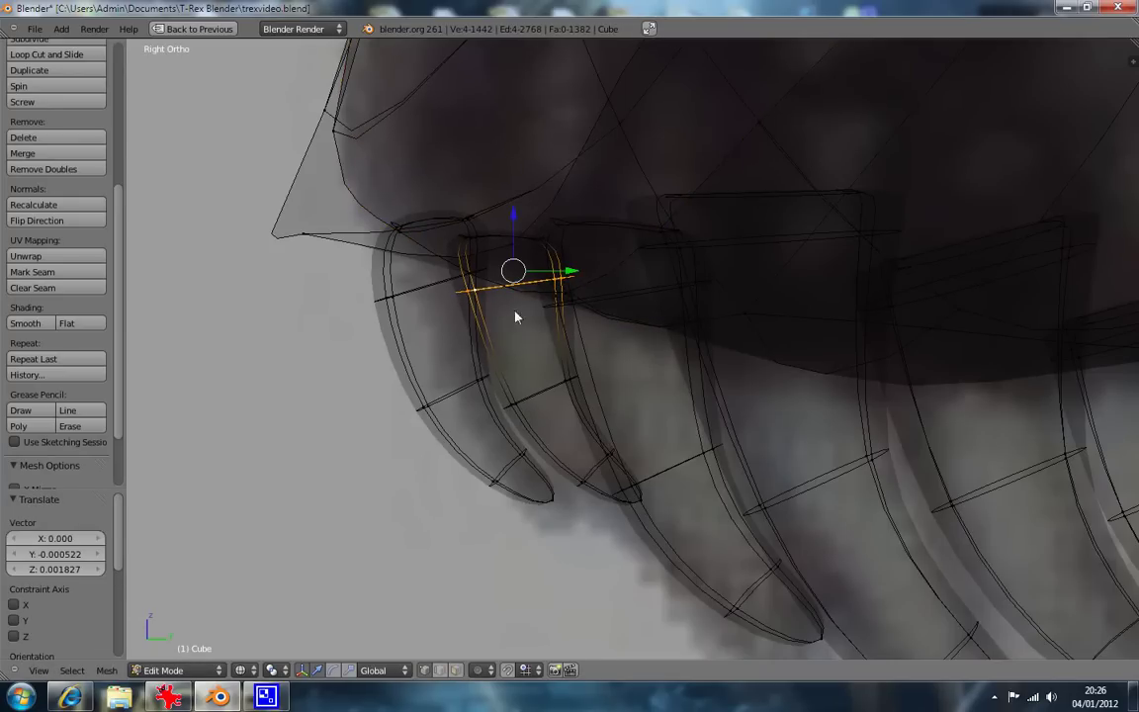
Tilt the frontmost tooth's top loop about 16°, move it into the snout, and return to solid shading.
{"action": "right_click", "coordinate": [441, 289], "text": "alt"}
{"action": "key", "text": "r"}
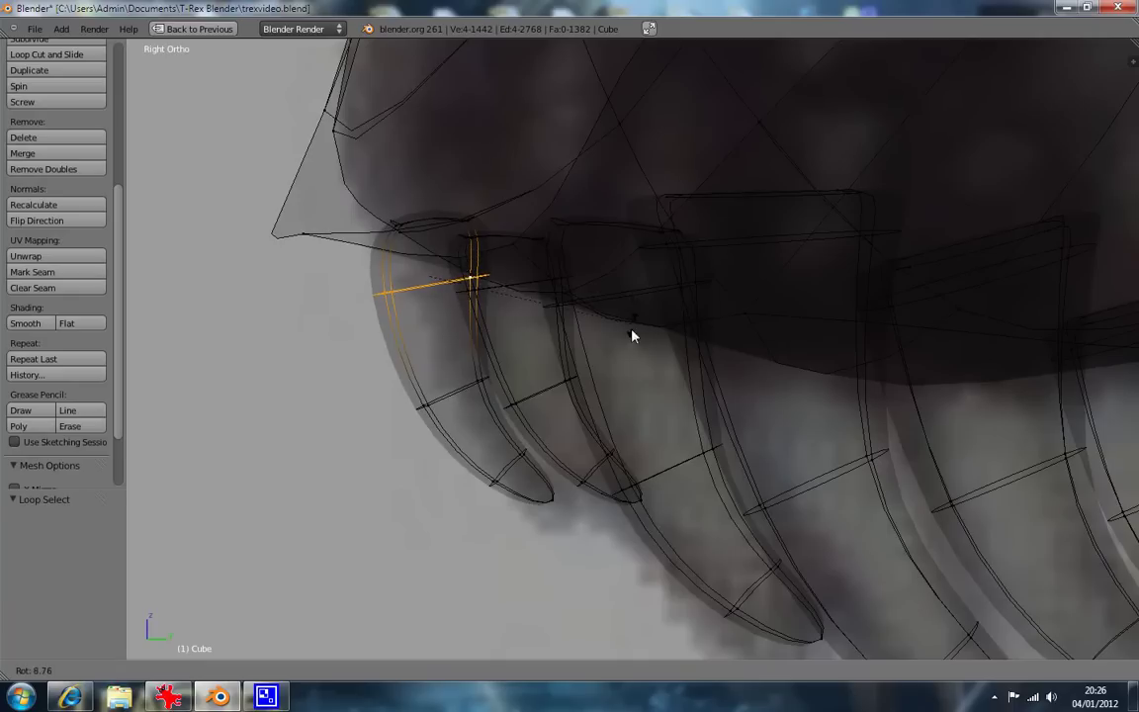
{"action": "left_click", "coordinate": [623, 354]}
{"action": "key", "text": "g"}
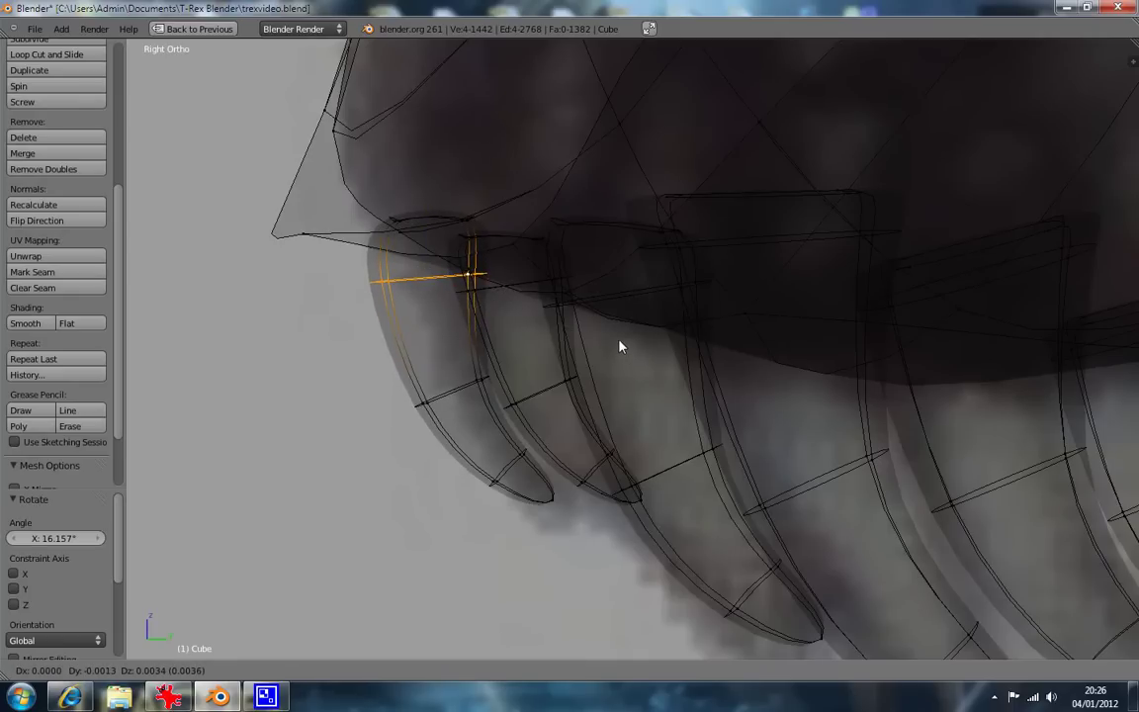
{"action": "left_click", "coordinate": [613, 347]}
{"action": "key", "text": "a"}
{"action": "mouse_move", "coordinate": [613, 347]}
{"action": "middle_mouse_down"}
{"action": "mouse_move", "coordinate": [432, 358]}
{"action": "mouse_move", "coordinate": [480, 320]}
{"action": "mouse_move", "coordinate": [567, 310]}
{"action": "mouse_move", "coordinate": [704, 206]}
{"action": "mouse_move", "coordinate": [817, 252]}
{"action": "middle_mouse_up"}
{"action": "key", "text": "z"}
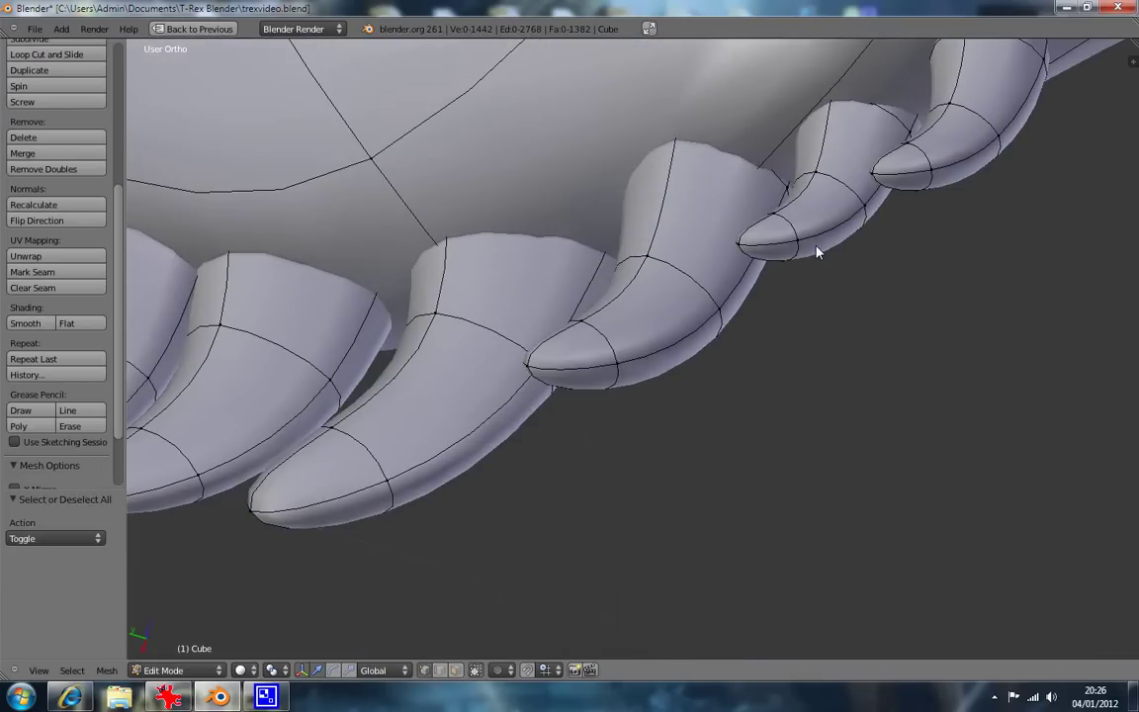
{"action": "key", "text": "KP_3"}
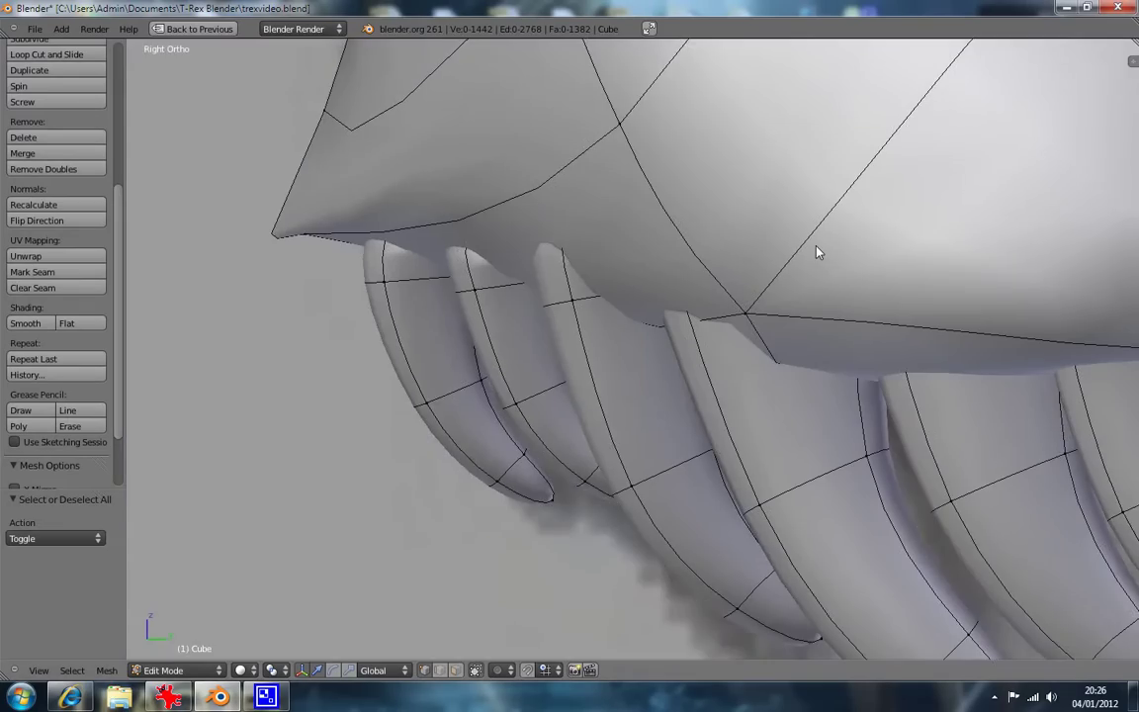
{"action": "scroll", "coordinate": [817, 252], "scroll_direction": "down", "scroll_amount": 10}
{"action": "scroll", "coordinate": [887, 397], "scroll_direction": "up", "scroll_amount": 4}
{"action": "scroll", "coordinate": [892, 404], "scroll_direction": "down", "scroll_amount": 3}
{"action": "scroll", "coordinate": [861, 425], "scroll_direction": "up", "scroll_amount": 3}
{"action": "middle_click_drag", "start_coordinate": [832, 447], "coordinate": [874, 399]}
{"action": "key", "text": "KP_1"}
In wireframe, box-select the upper stray mesh and delete its vertices.
{"action": "key", "text": "z"}
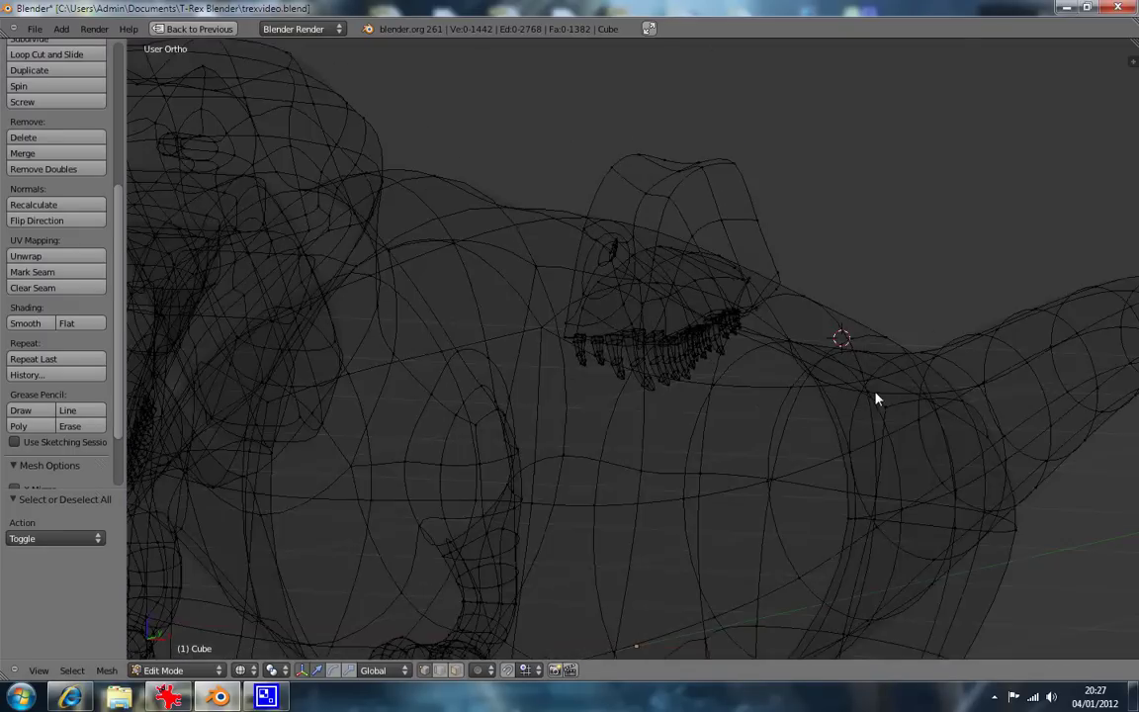
{"action": "key", "text": "Home"}
{"action": "key", "text": "b"}
{"action": "left_click_drag", "start_coordinate": [540, 169], "coordinate": [689, 295]}
{"action": "key", "text": "x"}
{"action": "left_click", "coordinate": [683, 294]}
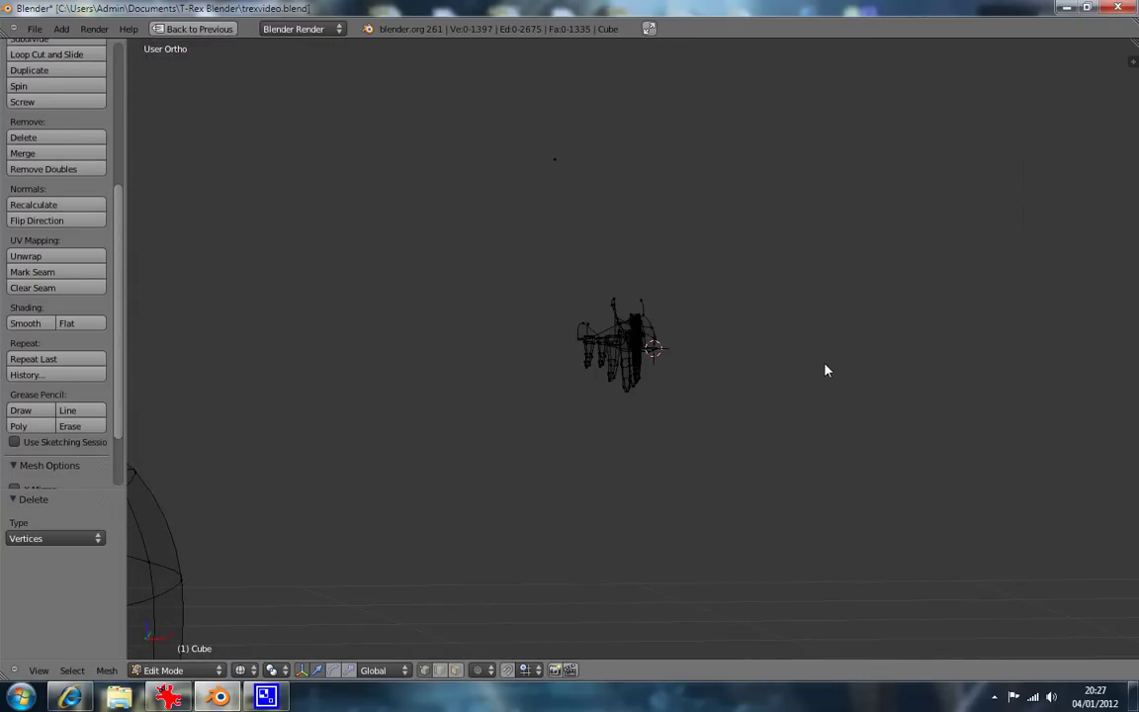
Delete the leftover fin edge loops and the last stray vertex.
{"action": "scroll", "coordinate": [826, 371], "scroll_direction": "up", "scroll_amount": 10}
{"action": "right_click", "coordinate": [737, 303], "text": "alt"}
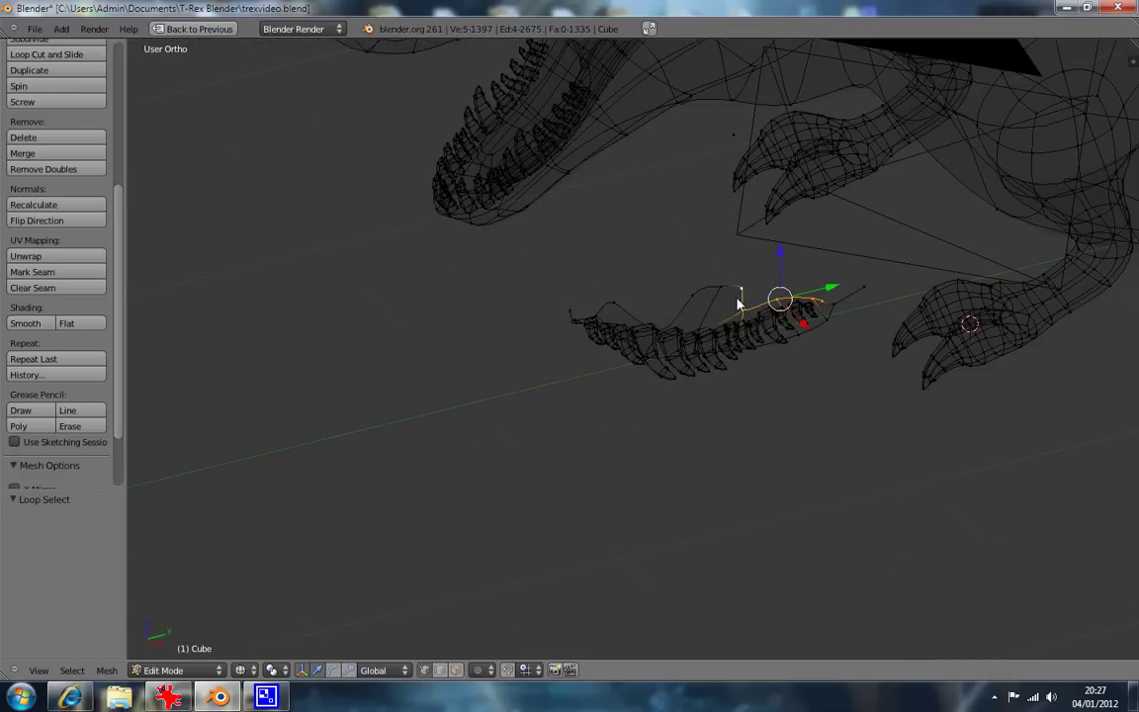
{"action": "right_click", "coordinate": [815, 337], "text": "alt+shift"}
{"action": "right_click", "coordinate": [859, 293], "text": "alt+shift"}
{"action": "right_click", "coordinate": [618, 306], "text": "alt+shift"}
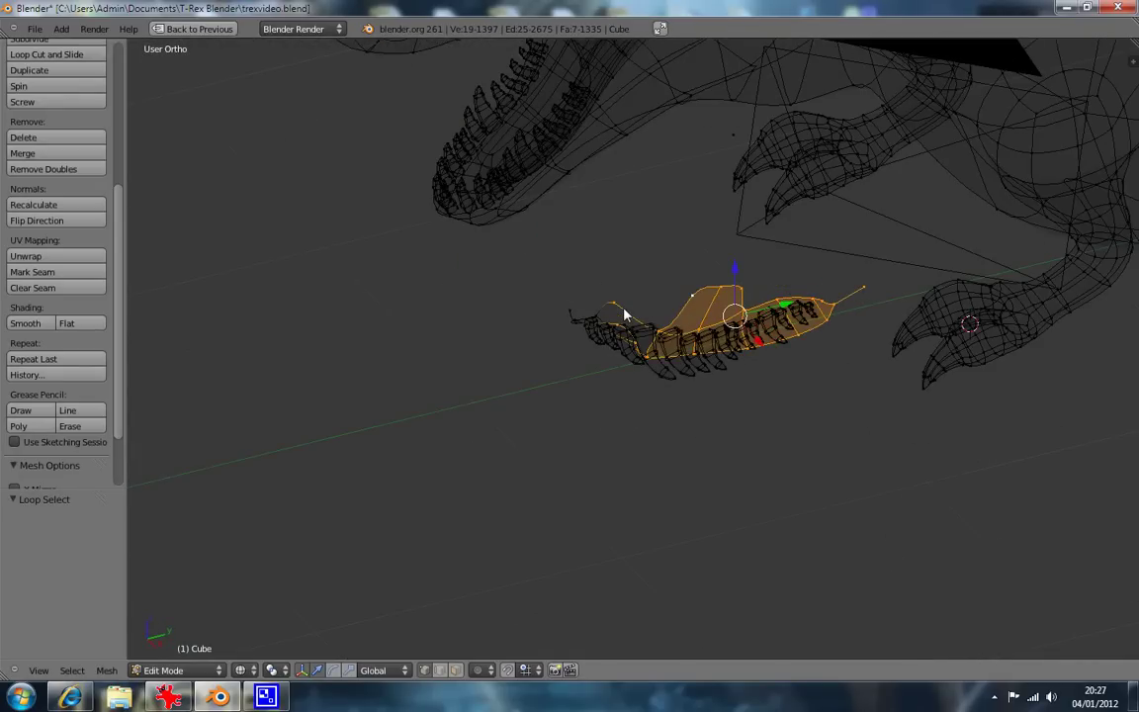
{"action": "right_click", "coordinate": [603, 312], "text": "alt+shift"}
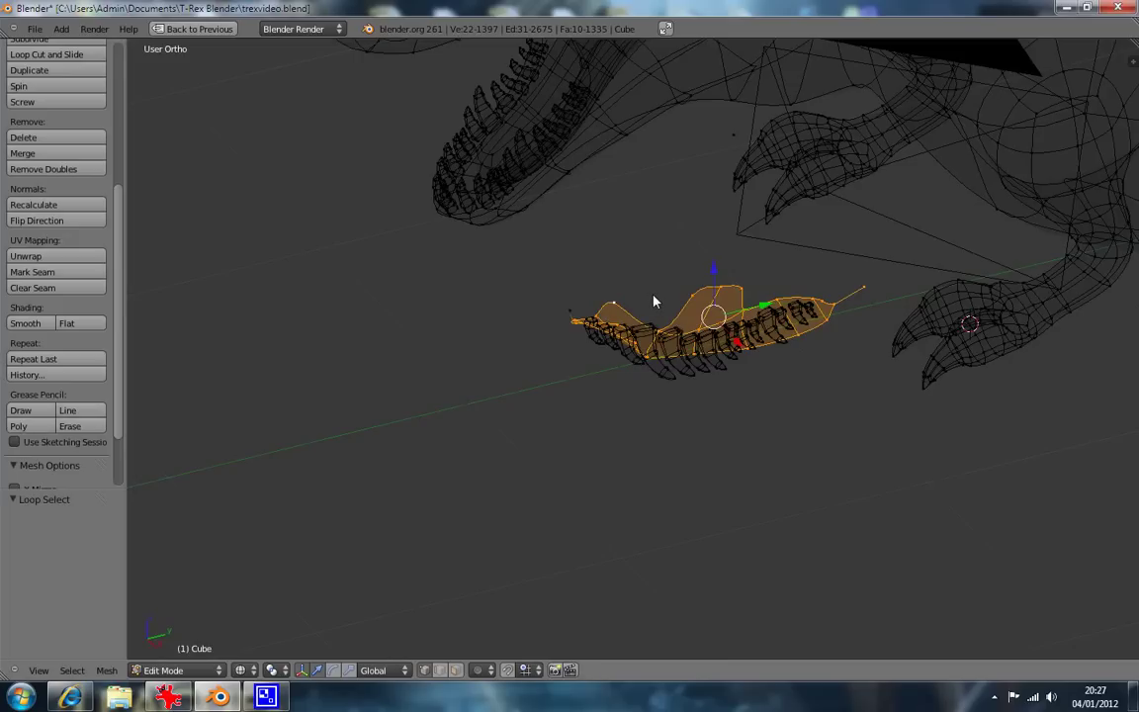
{"action": "key", "text": "x"}
{"action": "left_click", "coordinate": [654, 296]}
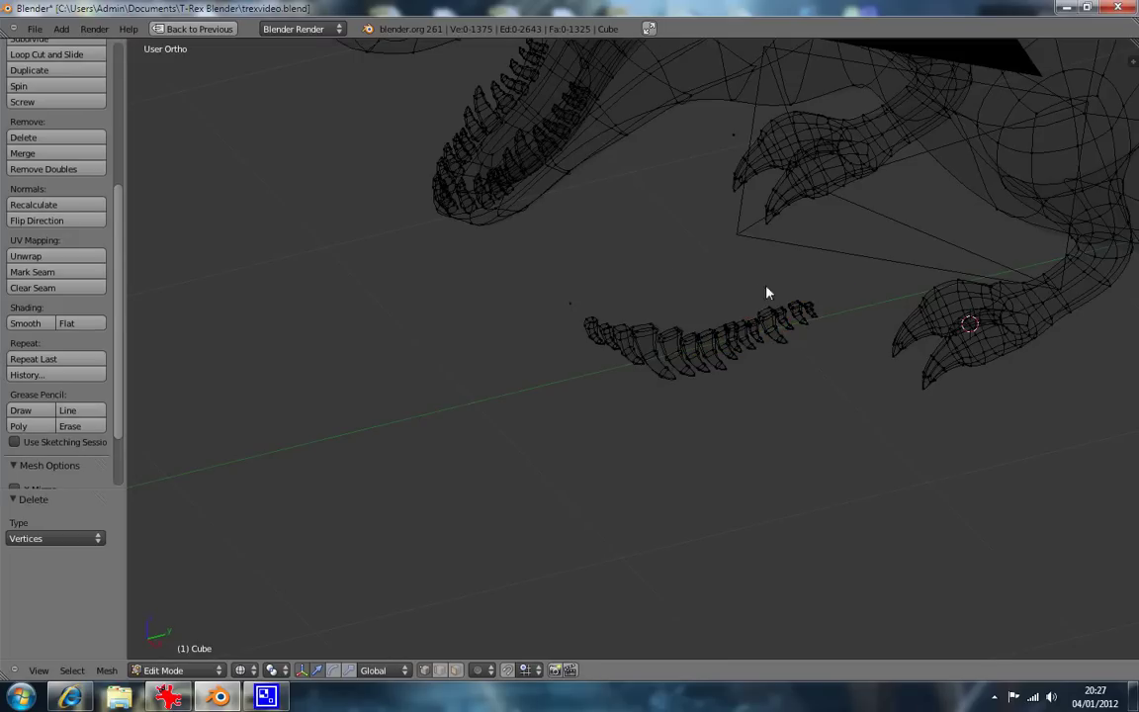
{"action": "right_click", "coordinate": [581, 310]}
{"action": "key", "text": "x"}
{"action": "left_click", "coordinate": [579, 306]}
Select all the teeth with L and move the mirrored tooth rows onto the head.
{"action": "key", "text": "a"}
{"action": "key", "text": "a"}
{"action": "key", "text": "KP_1"}
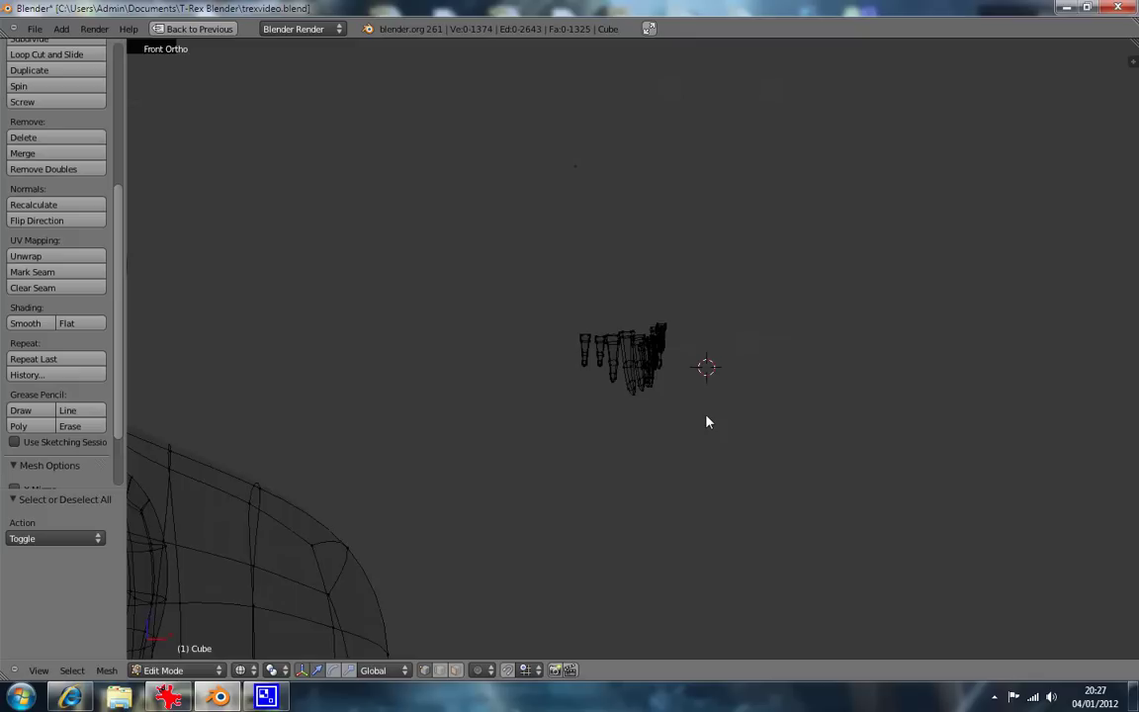
{"action": "key", "text": "z"}
{"action": "key", "text": "b"}
{"action": "key", "text": "Escape"}
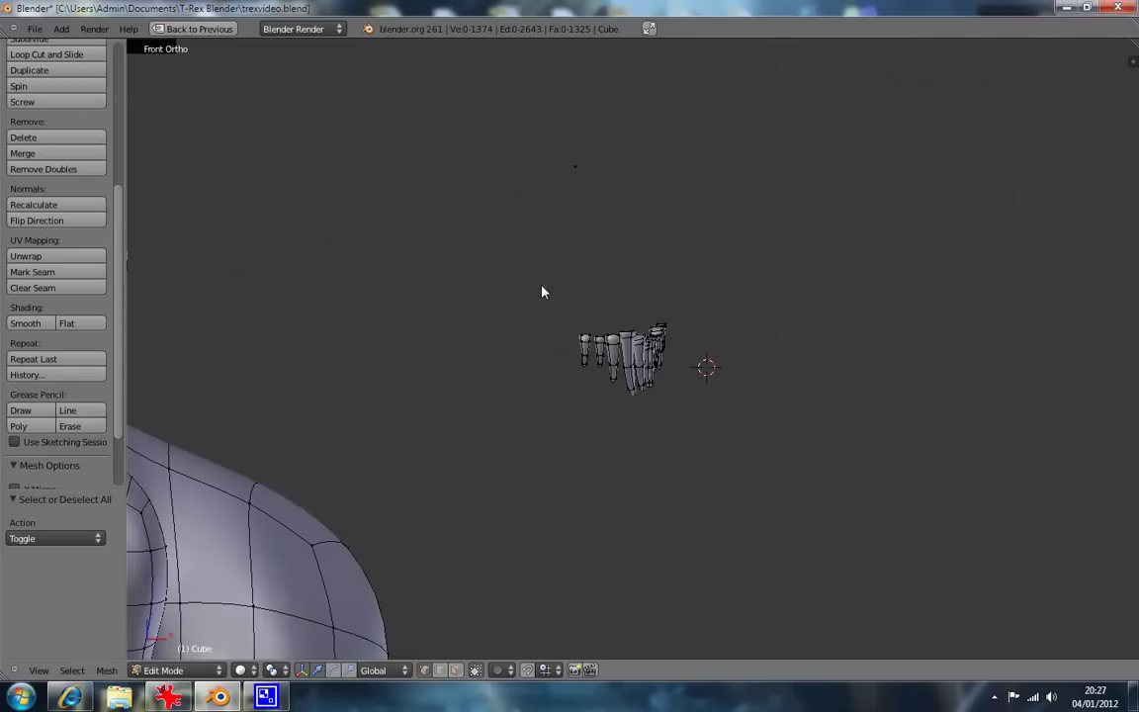
{"action": "key", "text": "z"}
{"action": "left_click", "coordinate": [543, 287]}
{"action": "key", "text": "l"}
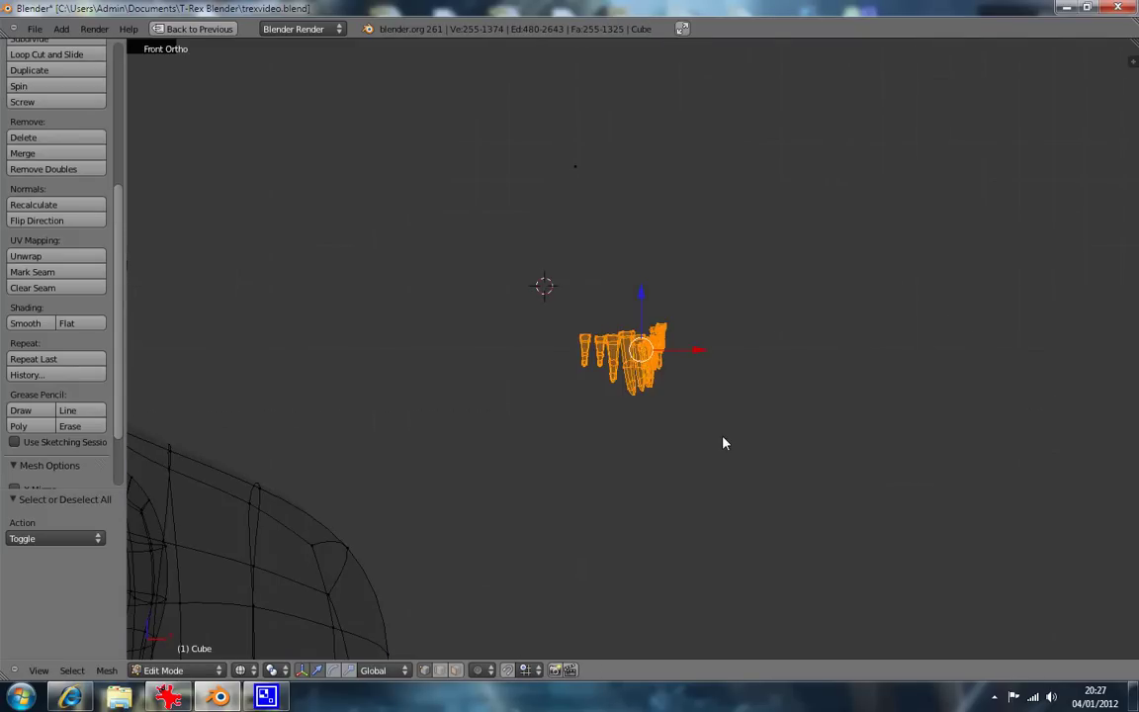
{"action": "scroll", "coordinate": [584, 458], "scroll_direction": "down", "scroll_amount": 3}
{"action": "scroll", "coordinate": [584, 458], "scroll_direction": "down", "scroll_amount": 3, "text": "ctrl"}
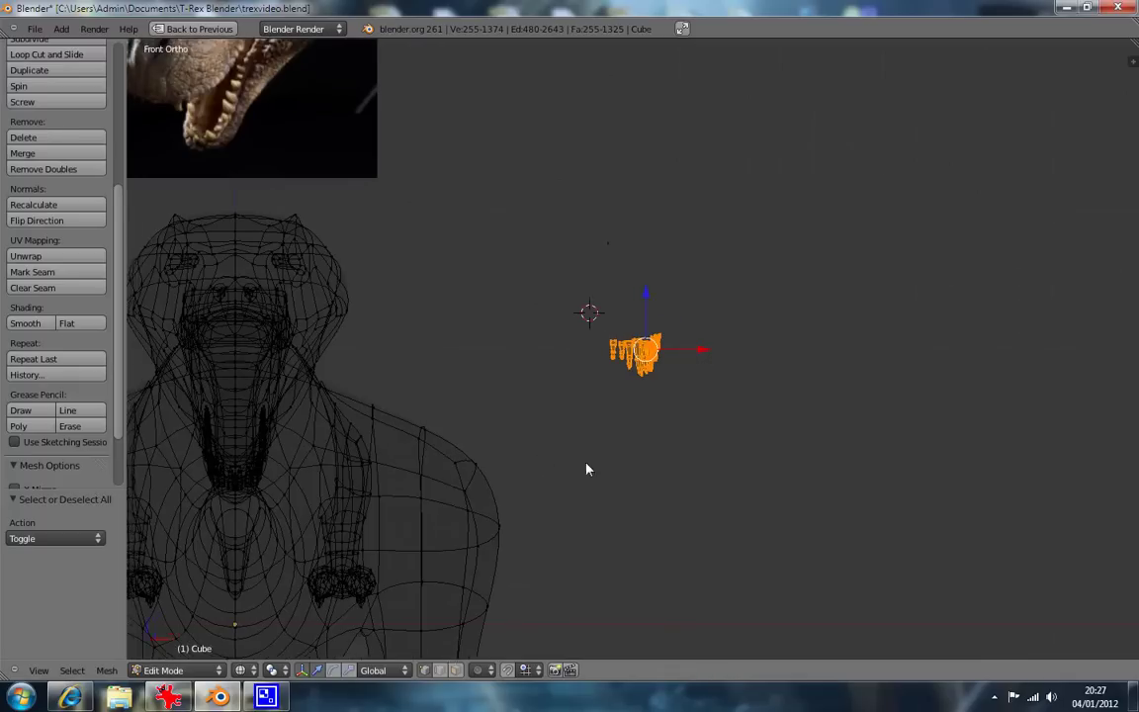
{"action": "left_click_drag", "start_coordinate": [751, 363], "coordinate": [424, 370]}
From below, shift both tooth rows -0.248 along X to sit inside the jaw.
{"action": "key", "text": "z"}
{"action": "scroll", "coordinate": [442, 379], "scroll_direction": "up", "scroll_amount": 4}
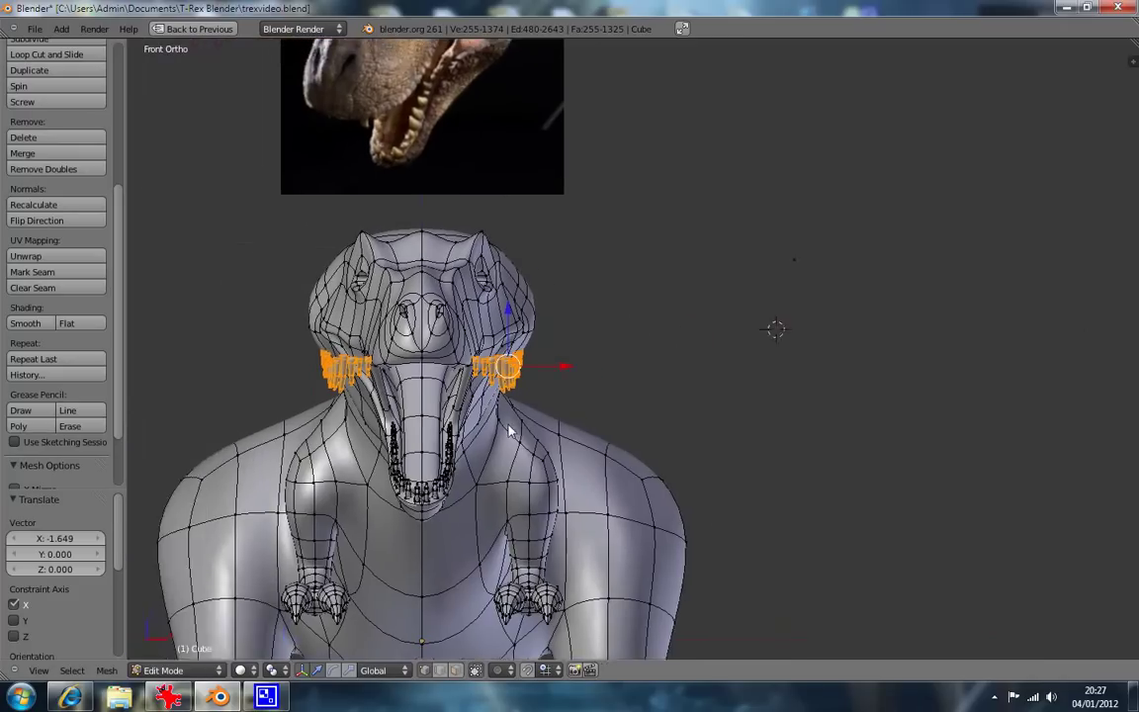
{"action": "middle_click_drag", "start_coordinate": [413, 442], "coordinate": [654, 441], "text": "shift"}
{"action": "scroll", "coordinate": [667, 446], "scroll_direction": "up", "scroll_amount": 1}
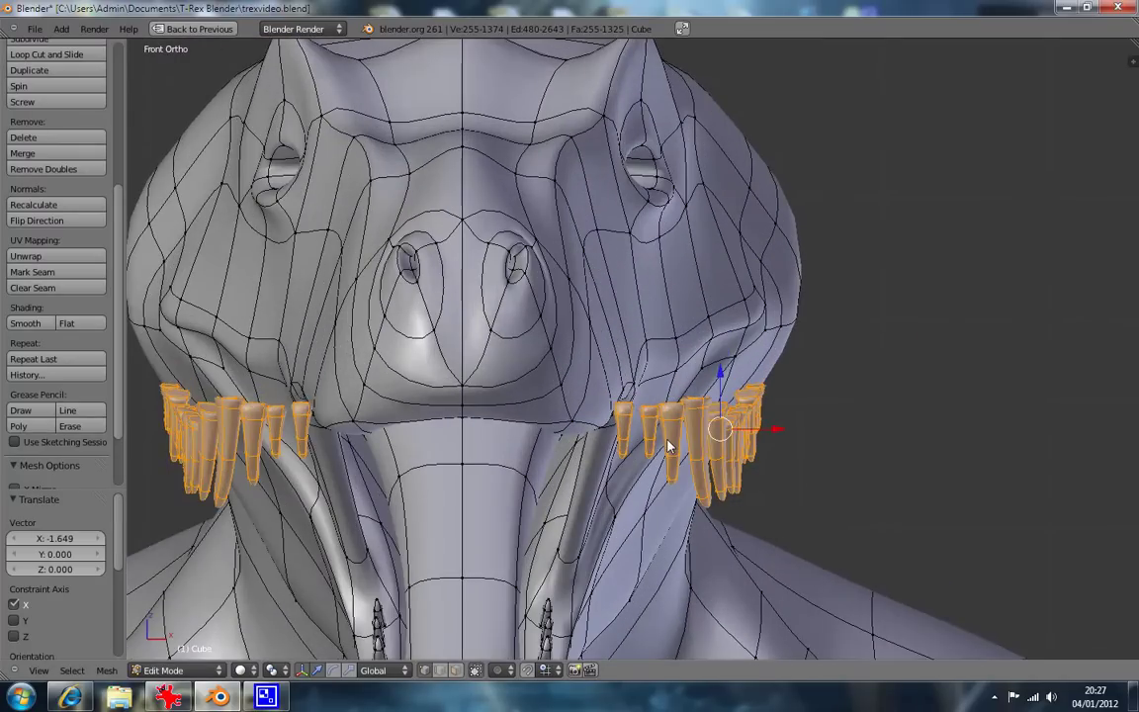
{"action": "key", "text": "KP_7"}
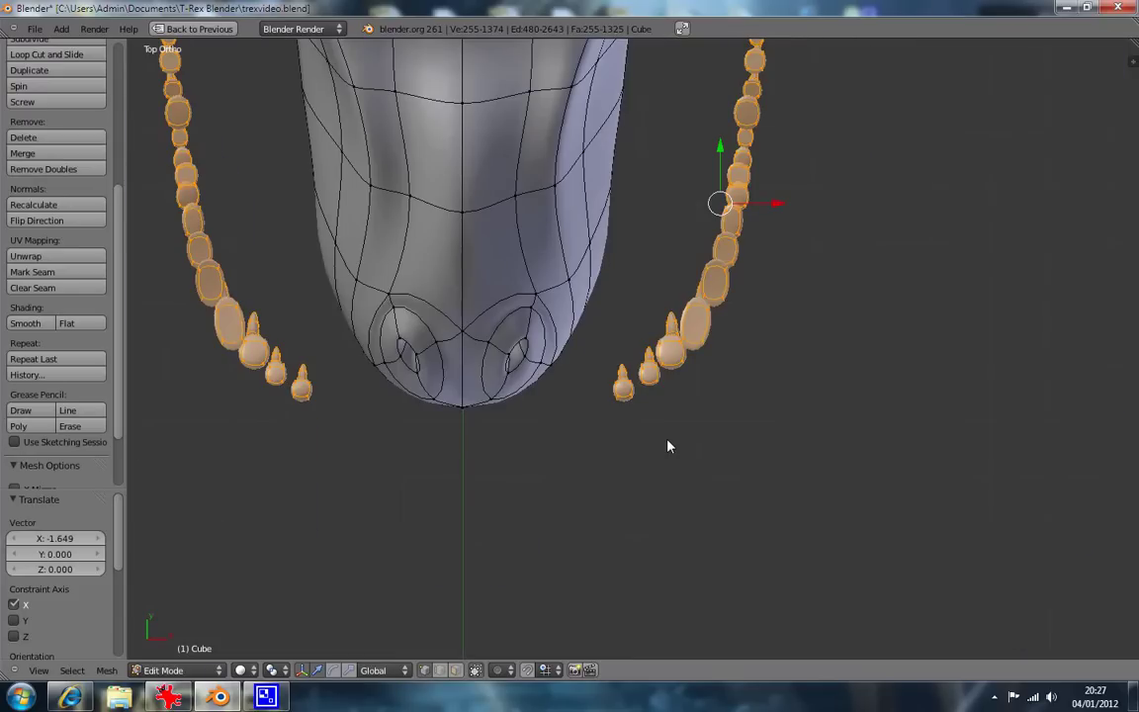
{"action": "key", "text": "ctrl+KP_7"}
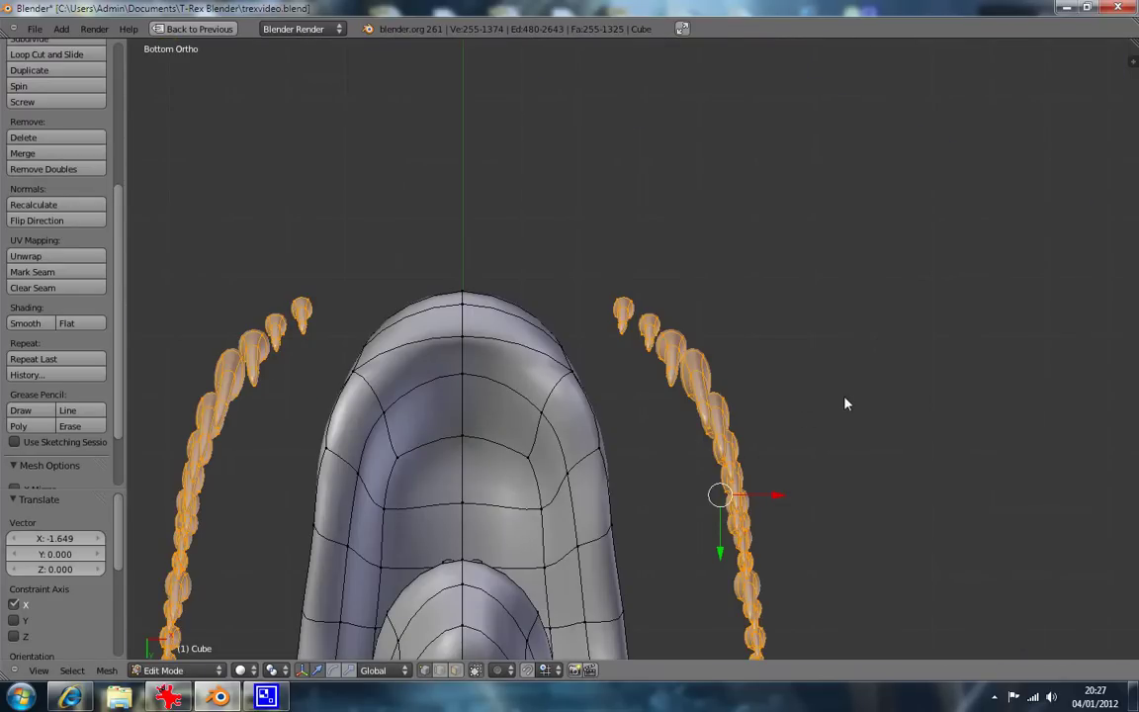
{"action": "middle_click_drag", "start_coordinate": [857, 399], "coordinate": [915, 251], "text": "shift"}
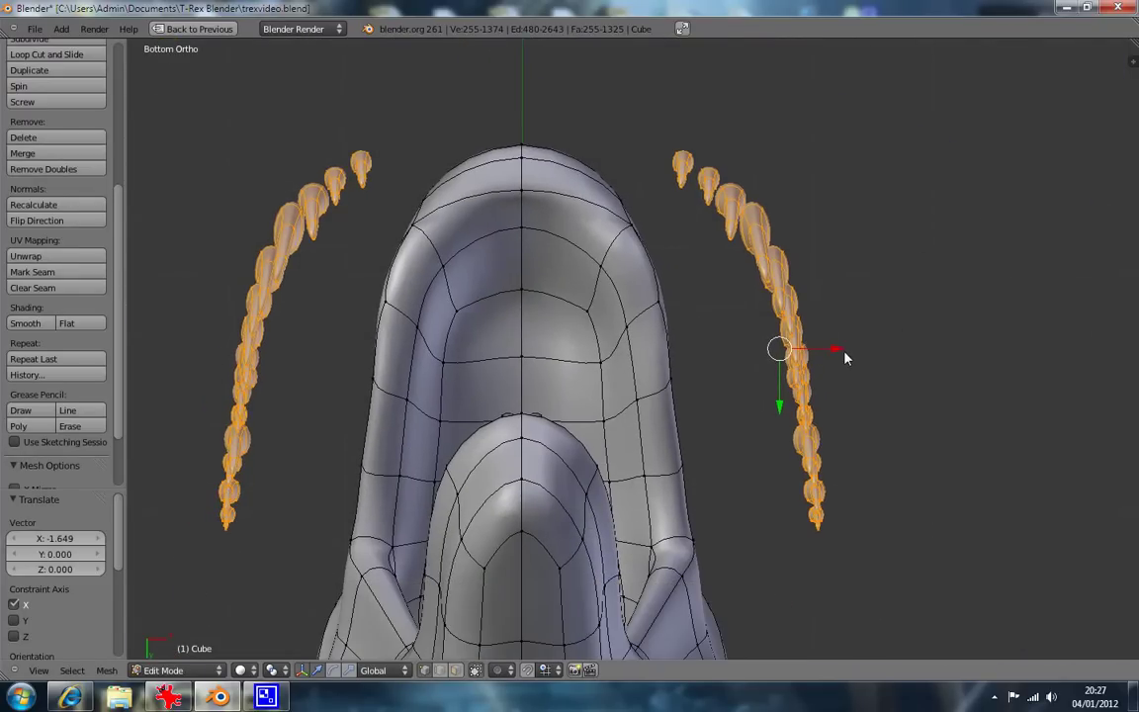
{"action": "left_click_drag", "start_coordinate": [839, 354], "coordinate": [695, 373]}
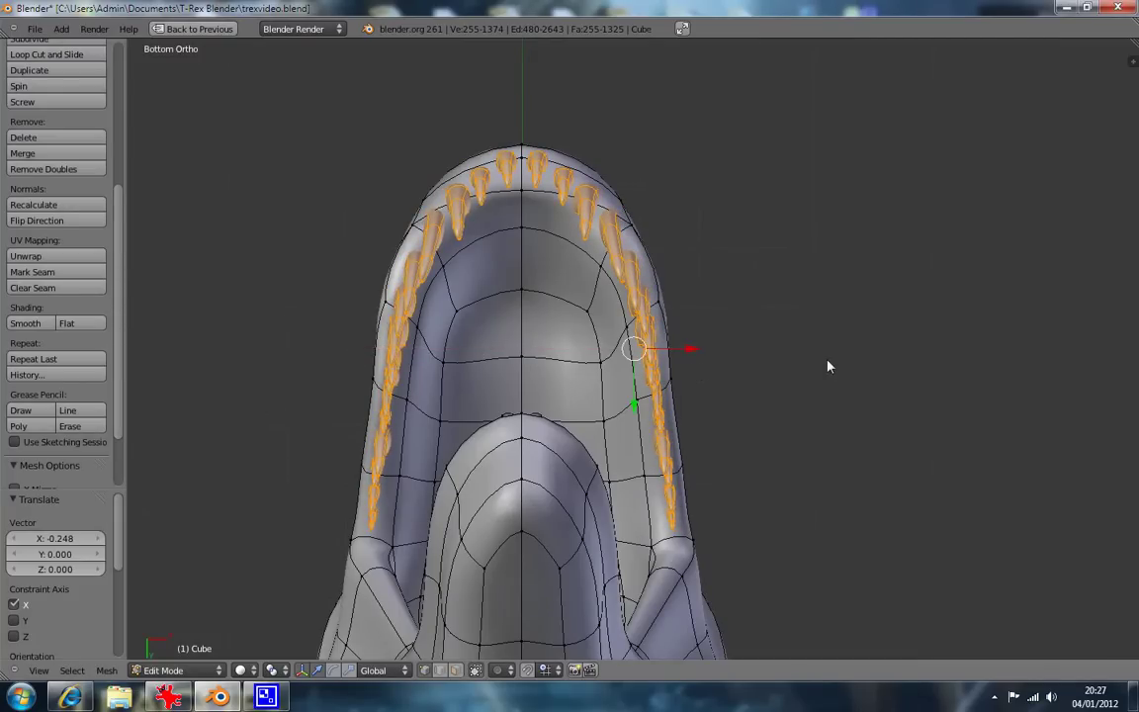
{"action": "middle_click_drag", "start_coordinate": [829, 367], "coordinate": [736, 511]}
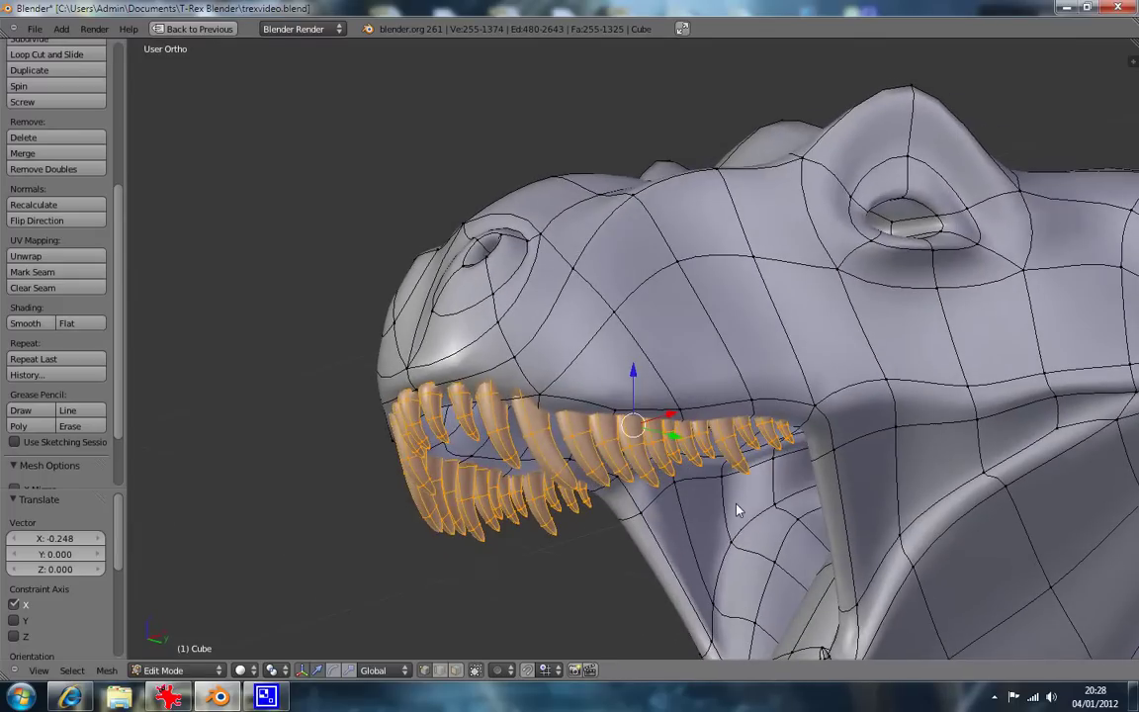
{"action": "key", "text": "KP_1"}
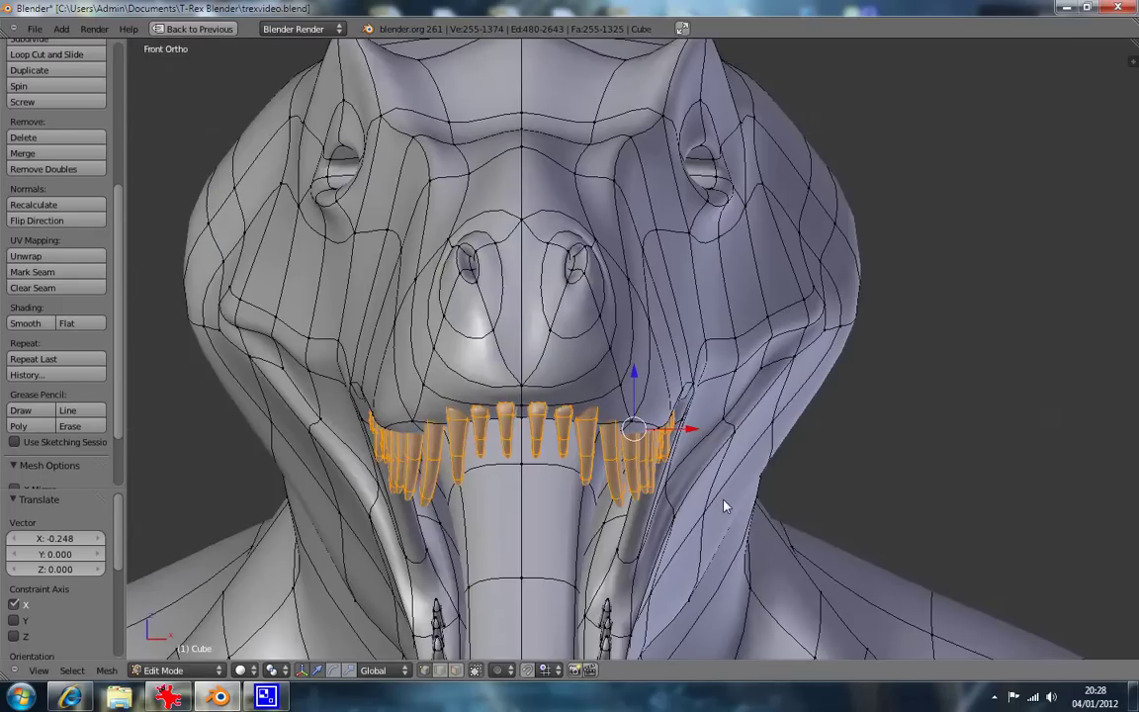
{"action": "key", "text": "KP_3"}
Move two jaw-tip vertices so the lip edge covers the front teeth.
{"action": "key", "text": "a"}
{"action": "right_click", "coordinate": [484, 401]}
{"action": "key", "text": "g"}
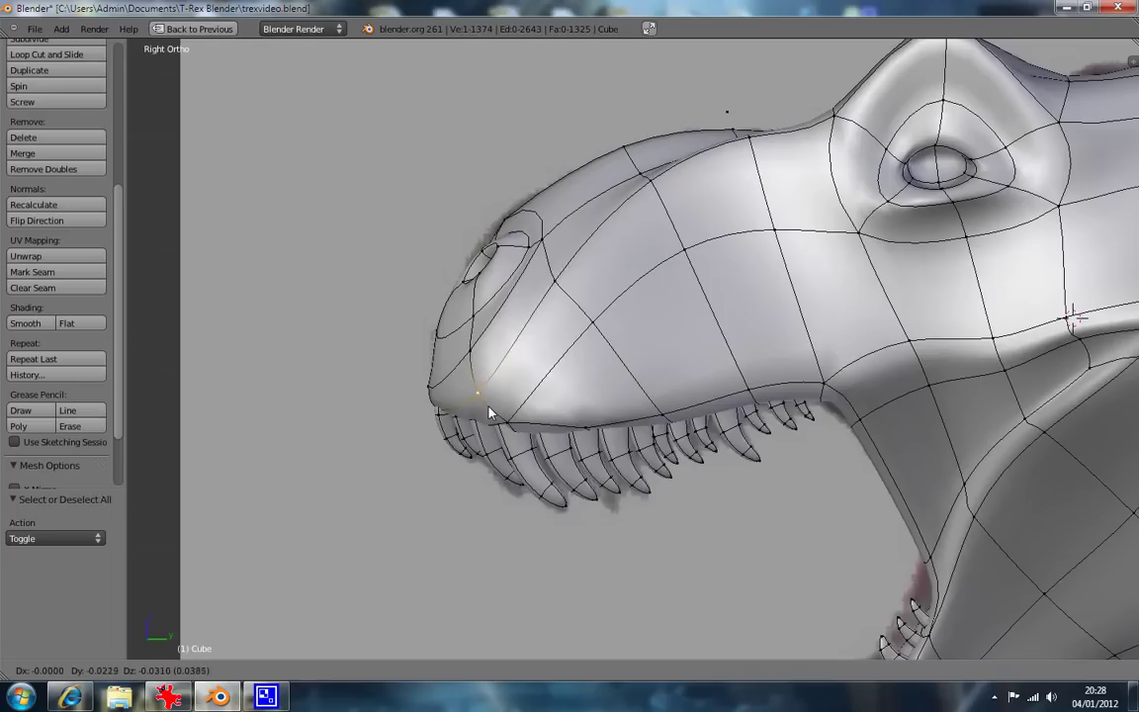
{"action": "left_click", "coordinate": [487, 413]}
{"action": "key", "text": "a"}
{"action": "right_click", "coordinate": [506, 423]}
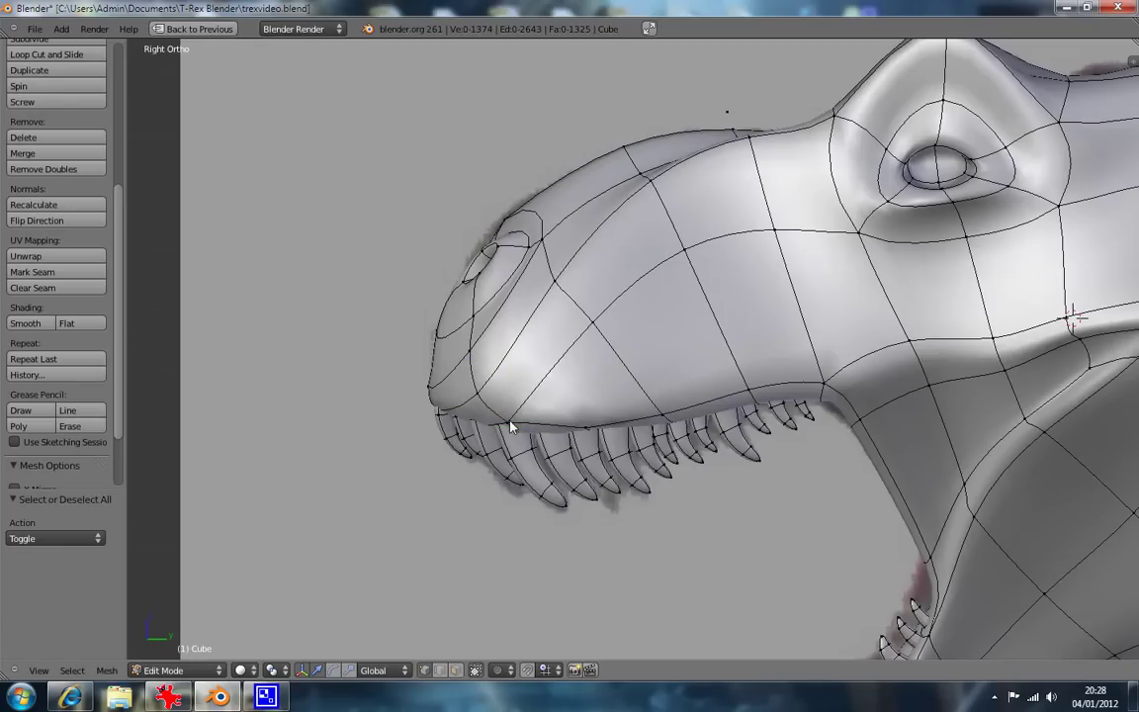
{"action": "key", "text": "g"}
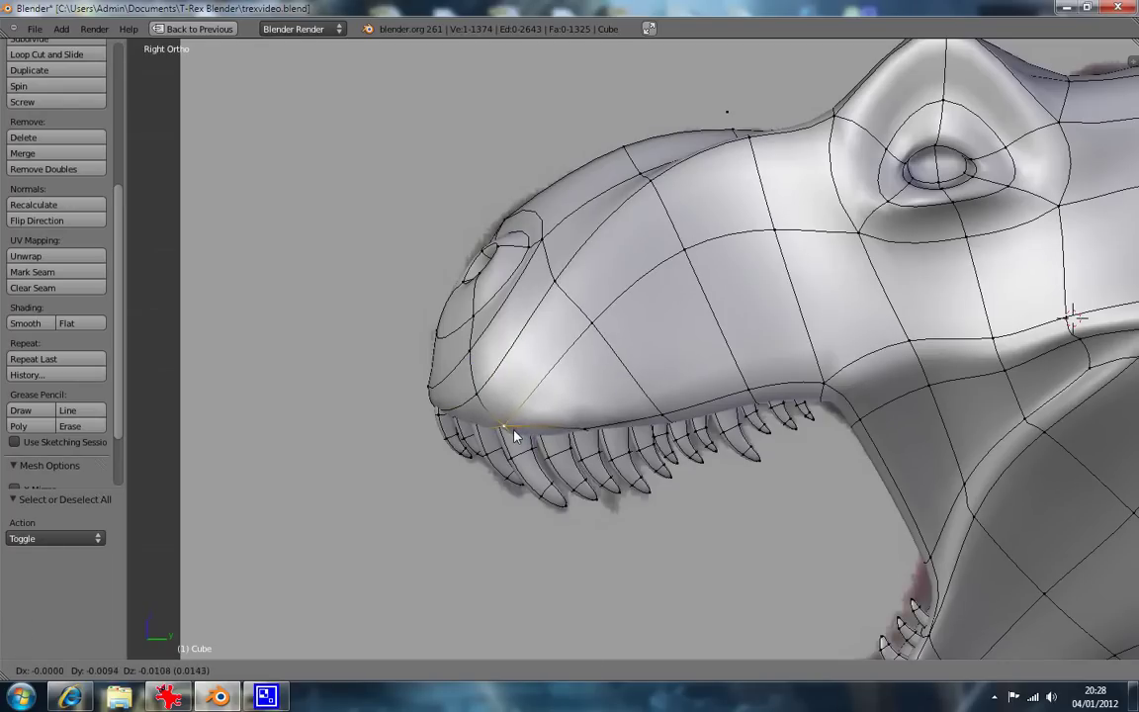
{"action": "left_click", "coordinate": [508, 437]}
Compare the snout in textured view, then inspect it from the side, front and below.
{"action": "key", "text": "alt+z"}
{"action": "key", "text": "alt+z"}
{"action": "key", "text": "alt+z"}
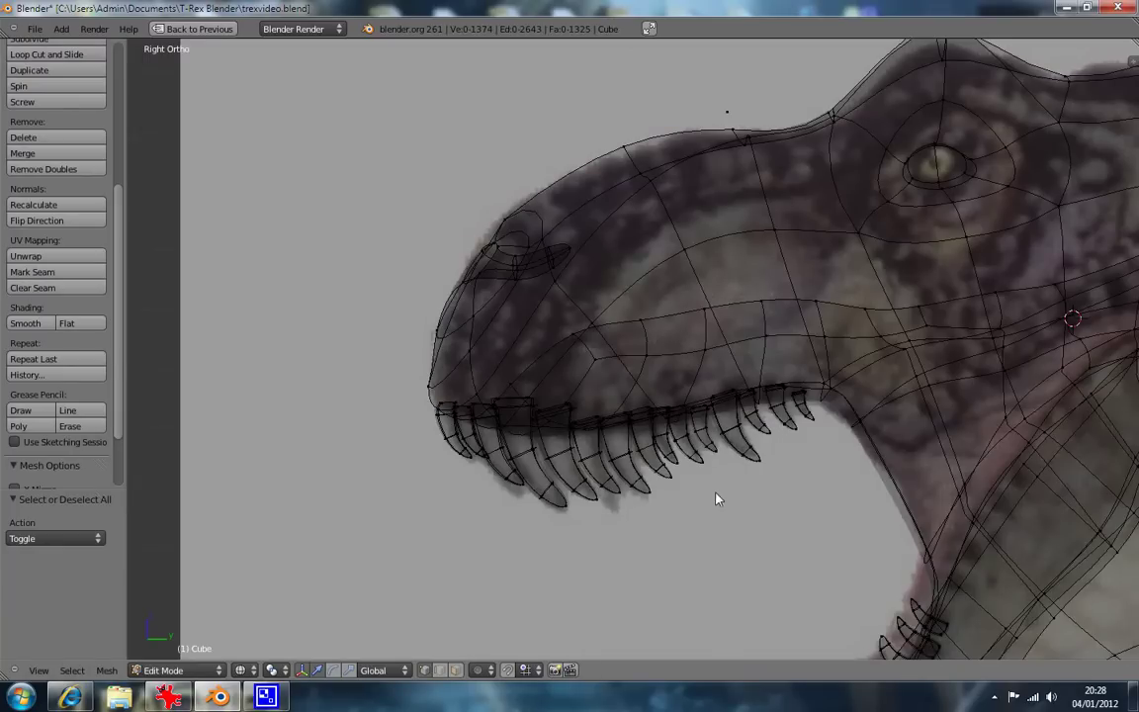
{"action": "key", "text": "alt+z"}
{"action": "mouse_move", "coordinate": [707, 501]}
{"action": "middle_mouse_down"}
{"action": "mouse_move", "coordinate": [576, 346]}
{"action": "mouse_move", "coordinate": [597, 275]}
{"action": "mouse_move", "coordinate": [569, 298]}
{"action": "middle_mouse_up"}
{"action": "scroll", "coordinate": [625, 495], "scroll_direction": "up", "scroll_amount": 4}
{"action": "middle_click_drag", "start_coordinate": [625, 496], "coordinate": [648, 444]}
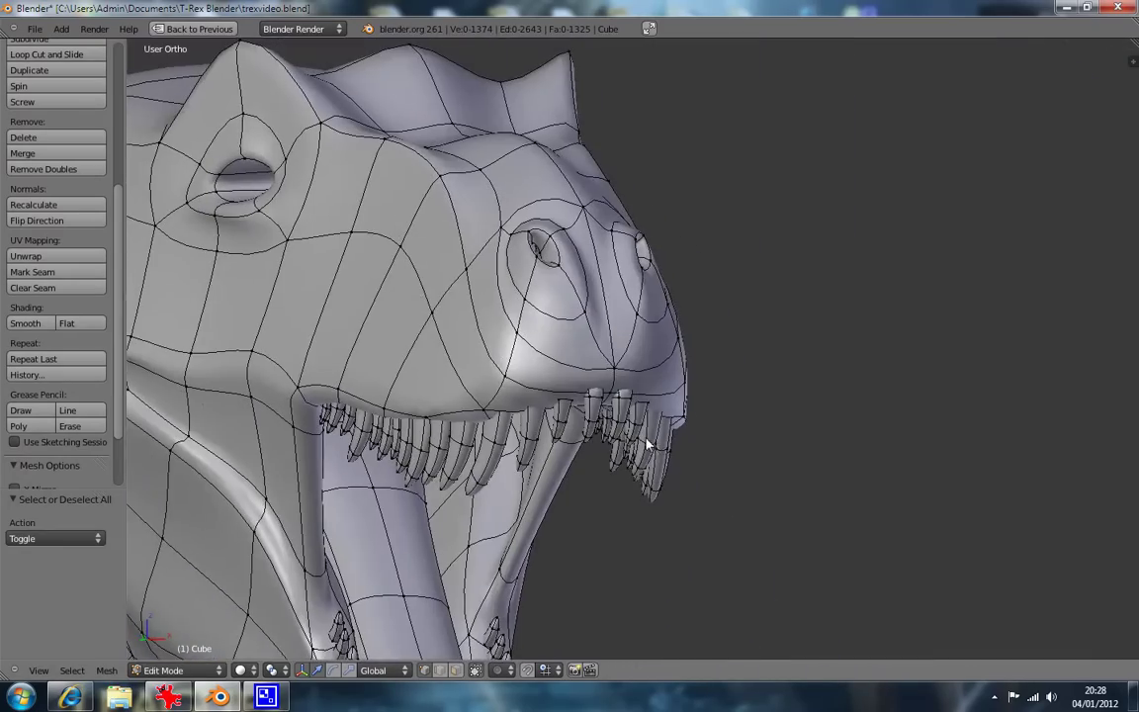
{"action": "key", "text": "KP_1"}
{"action": "scroll", "coordinate": [653, 447], "scroll_direction": "down", "scroll_amount": 6}
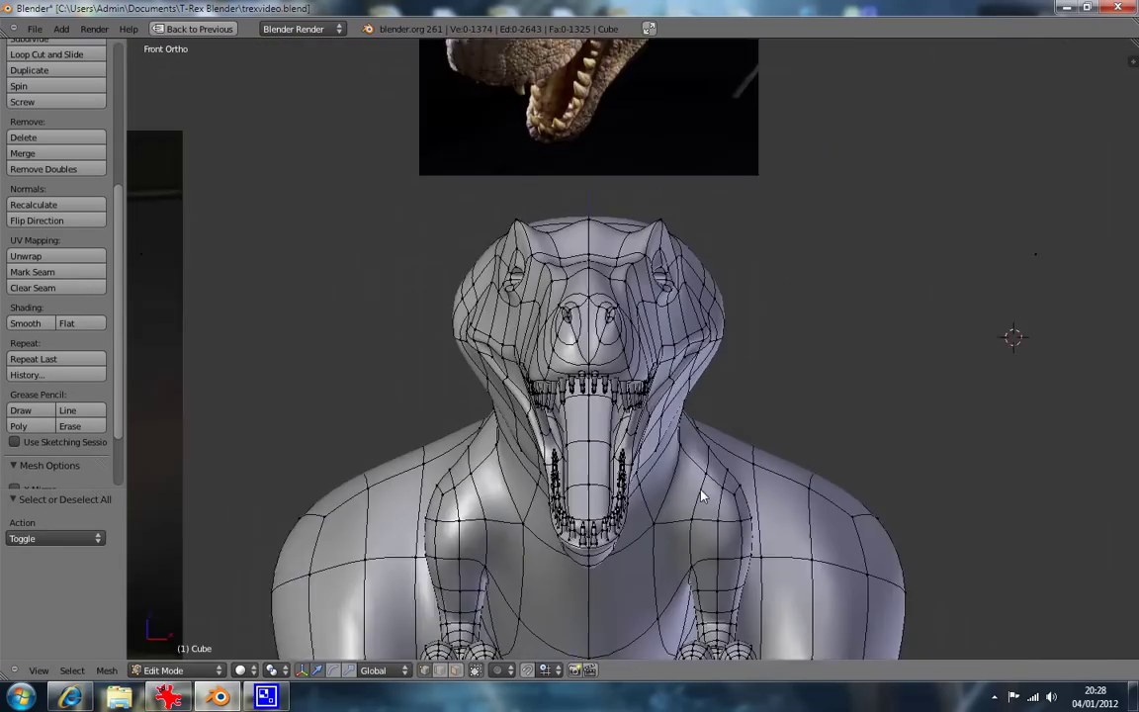
{"action": "scroll", "coordinate": [814, 458], "scroll_direction": "down", "scroll_amount": 4}
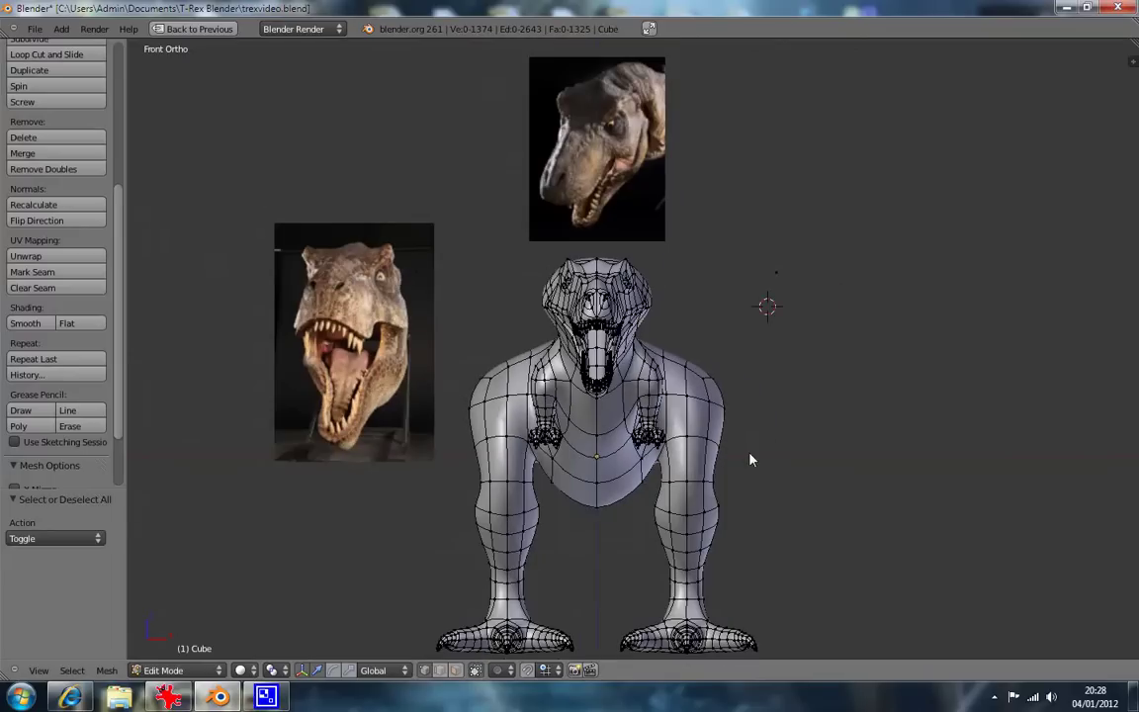
{"action": "scroll", "coordinate": [751, 459], "scroll_direction": "up", "scroll_amount": 3}
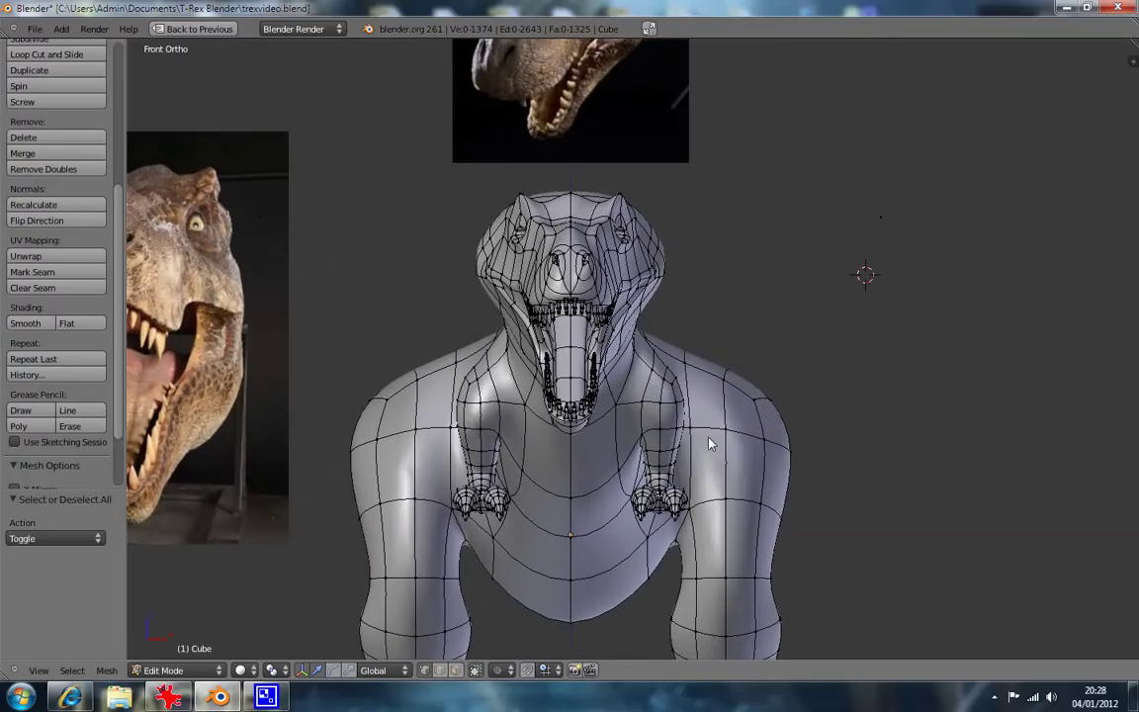
{"action": "scroll", "coordinate": [756, 384], "scroll_direction": "down", "scroll_amount": 1}
{"action": "middle_click_drag", "start_coordinate": [755, 384], "coordinate": [819, 339]}
{"action": "key", "text": "ctrl+KP_1"}
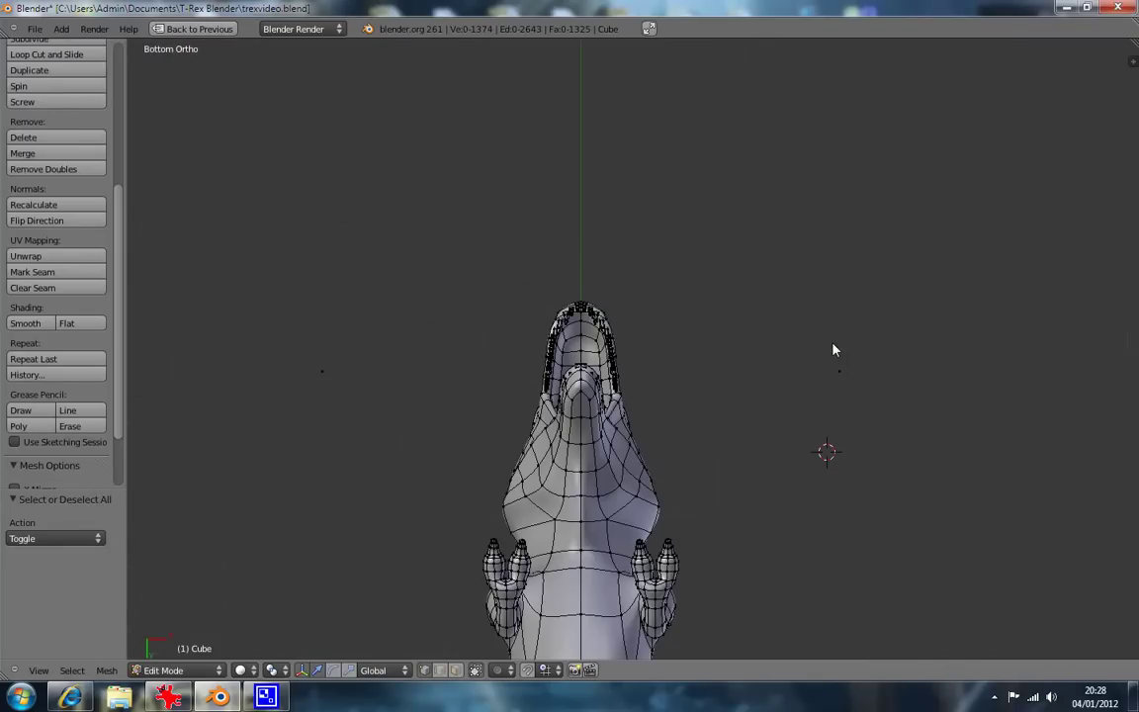
In Top view, select the neck edge loop and move it along Y.
{"action": "key", "text": "KP_7"}
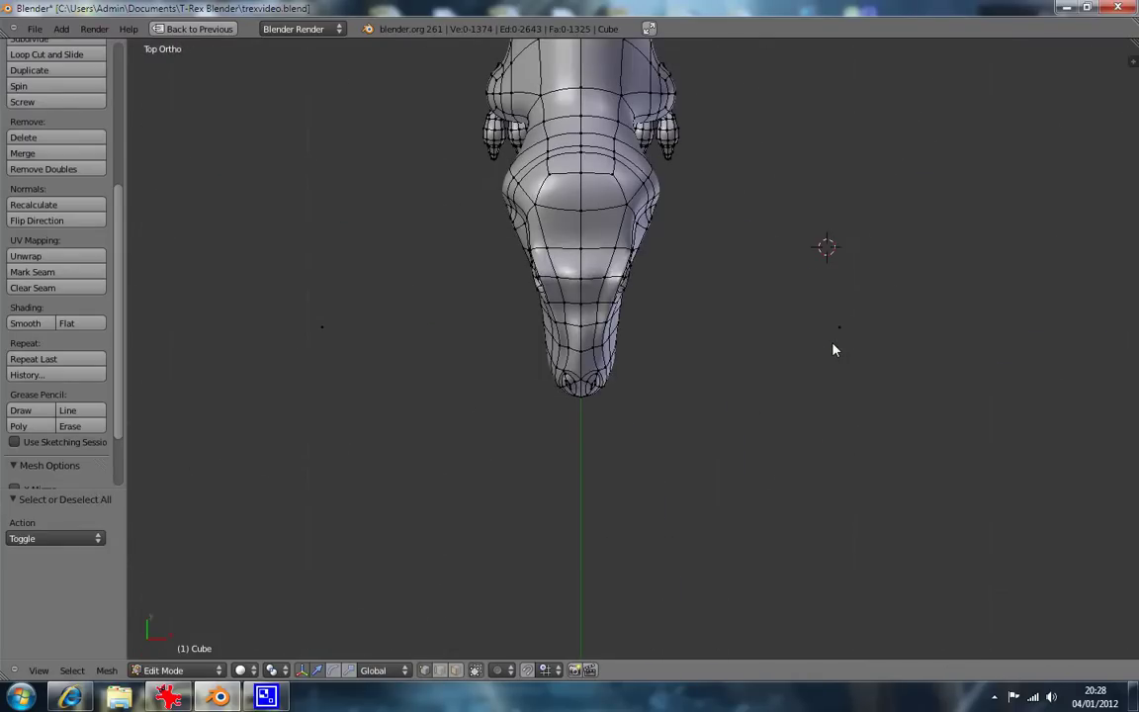
{"action": "scroll", "coordinate": [742, 351], "scroll_direction": "up", "scroll_amount": 5, "text": "shift"}
{"action": "scroll", "coordinate": [694, 359], "scroll_direction": "up", "scroll_amount": 2}
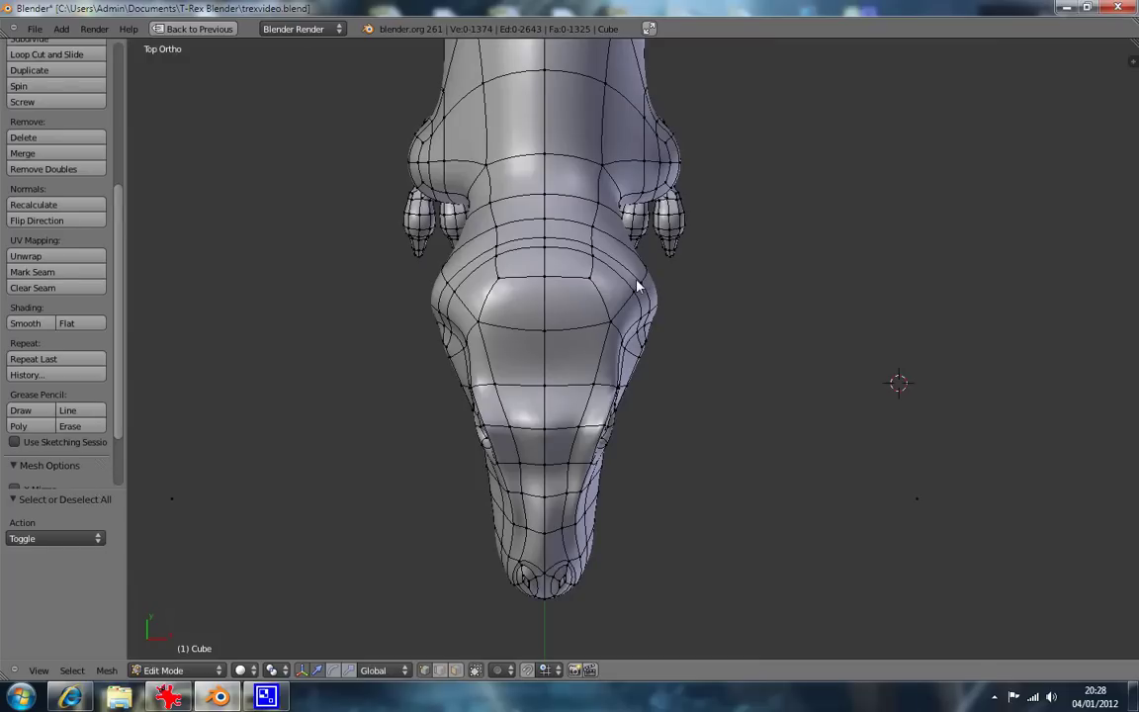
{"action": "right_click", "coordinate": [606, 241]}
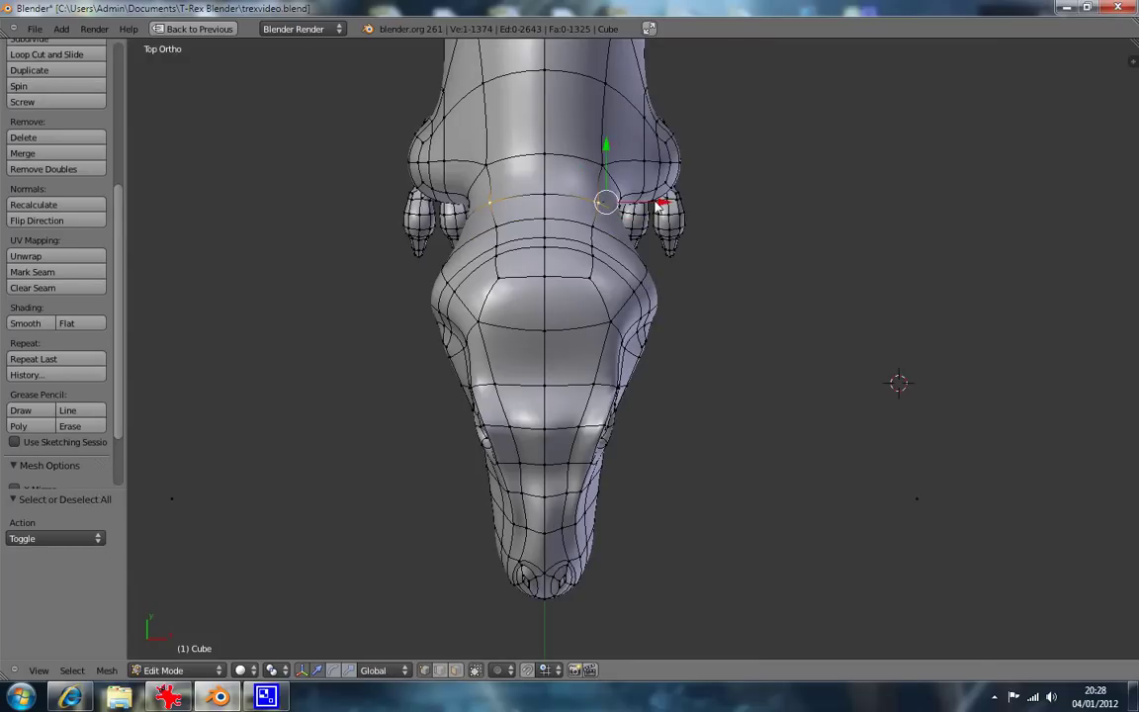
{"action": "key", "text": "g"}
{"action": "key", "text": "y"}
{"action": "left_click", "coordinate": [638, 210]}
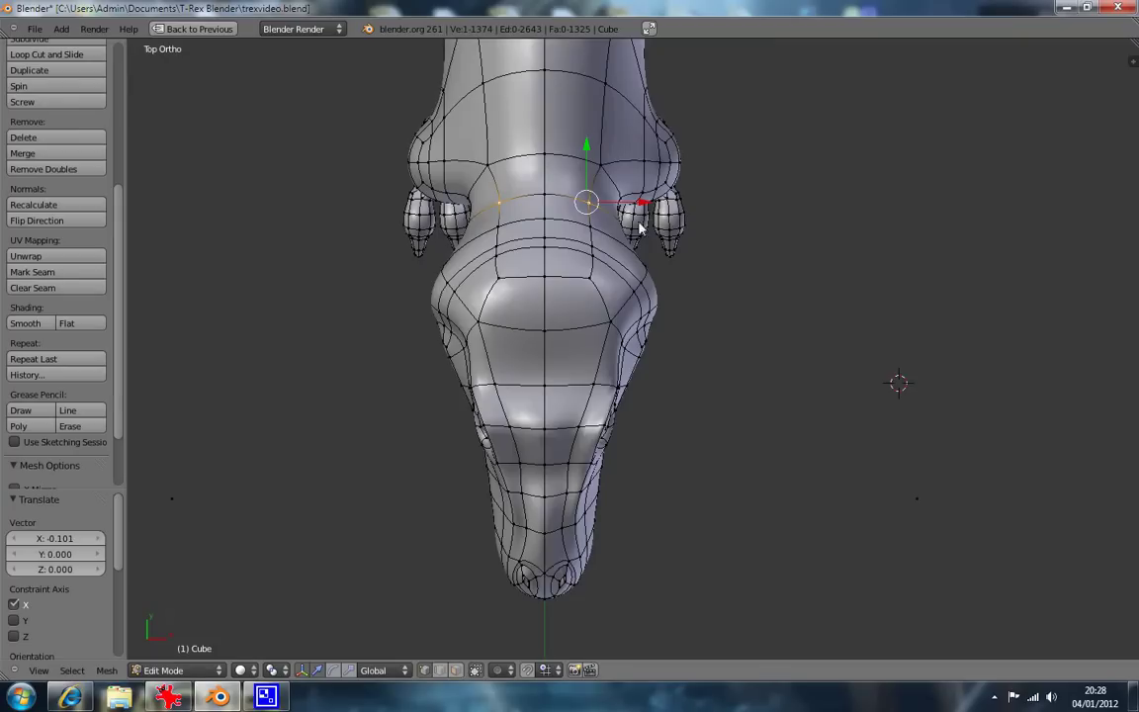
Nudge the neck loop further, ending with an X shift of -0.02011.
{"action": "key", "text": "g"}
{"action": "key", "text": "y"}
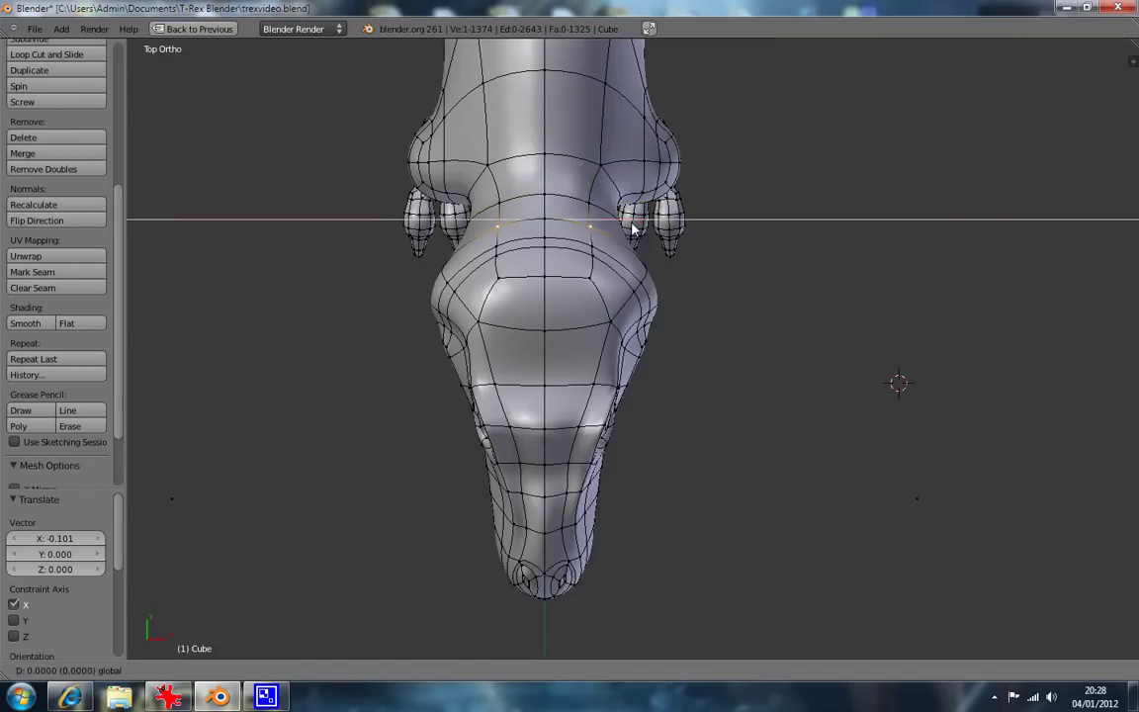
{"action": "left_click", "coordinate": [629, 246]}
{"action": "key", "text": "g"}
{"action": "key", "text": "x"}
{"action": "left_click", "coordinate": [623, 253]}
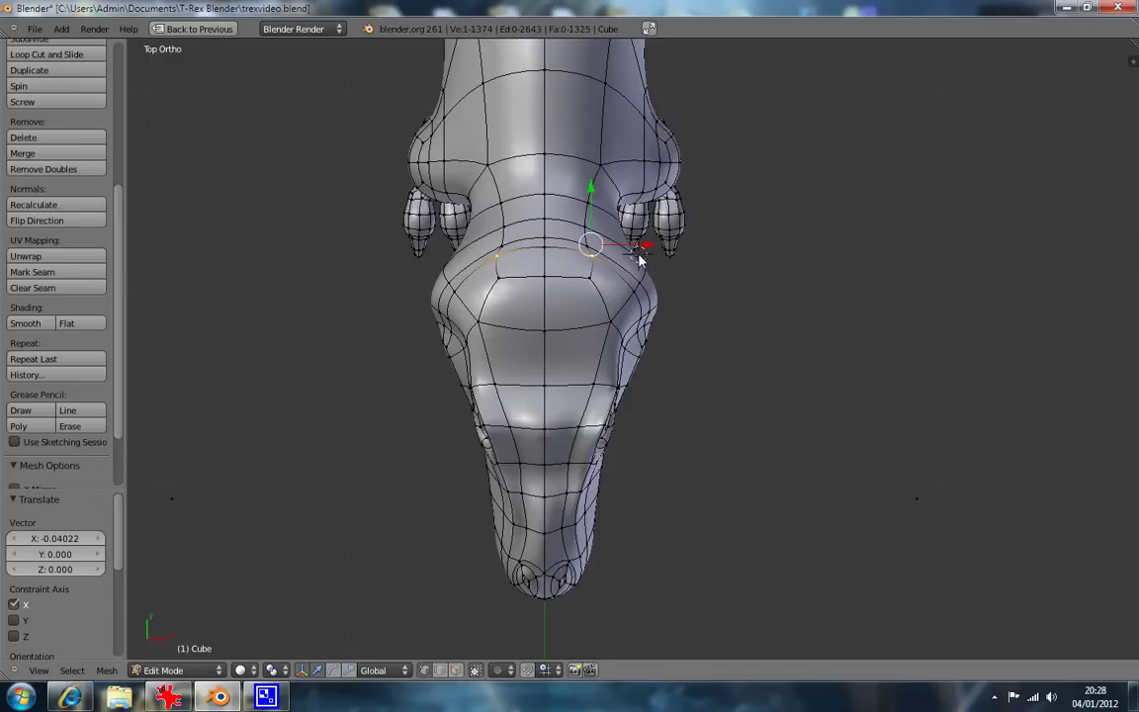
{"action": "left_click_drag", "start_coordinate": [643, 254], "coordinate": [640, 261]}
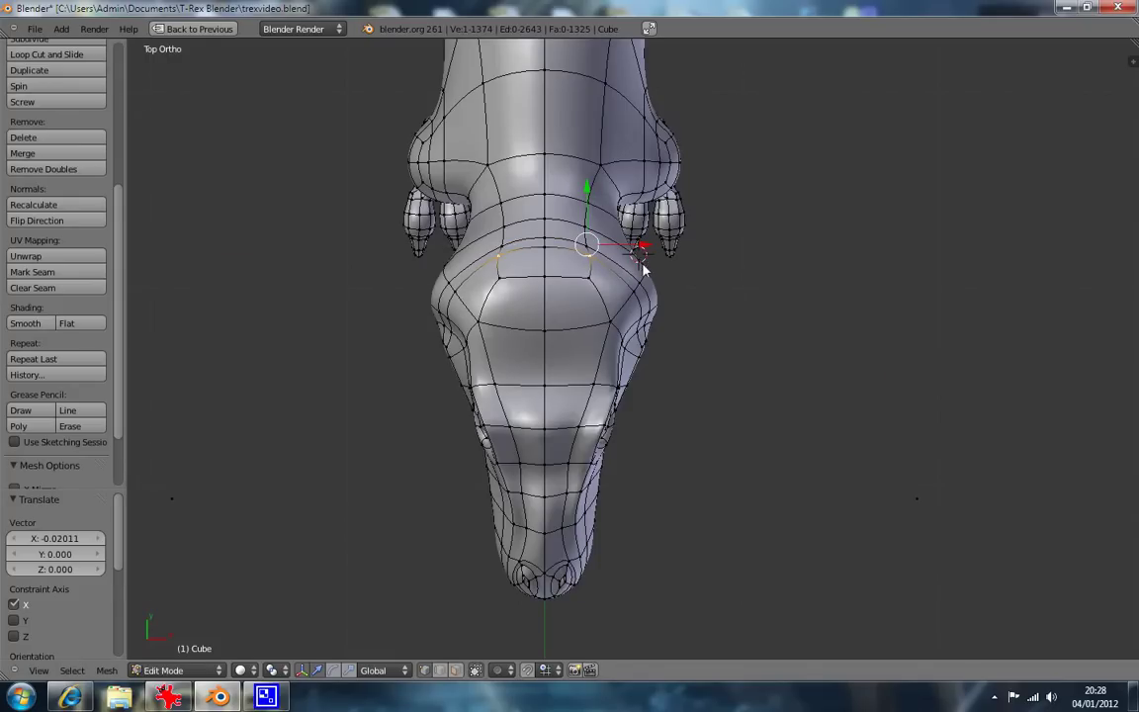
{"action": "middle_click_drag", "start_coordinate": [691, 337], "coordinate": [619, 212]}
Delete the stray vertex from the T-Rex's head.
{"action": "key", "text": "KP_1"}
{"action": "key", "text": "KP_3"}
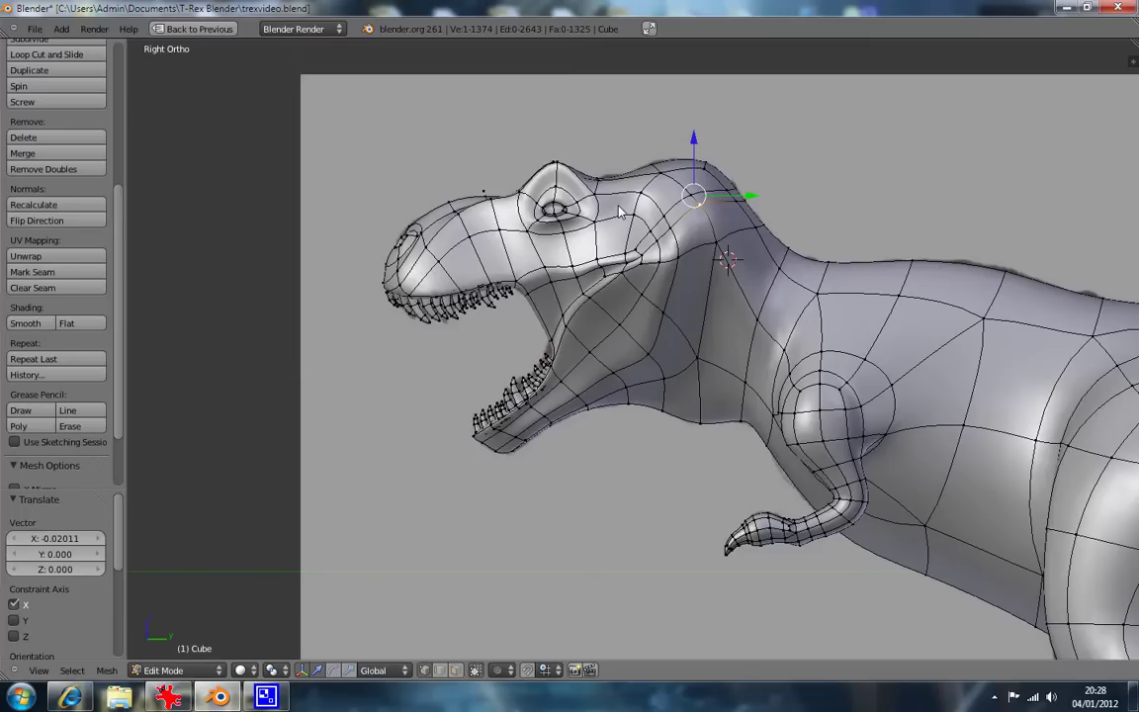
{"action": "right_click", "coordinate": [484, 191]}
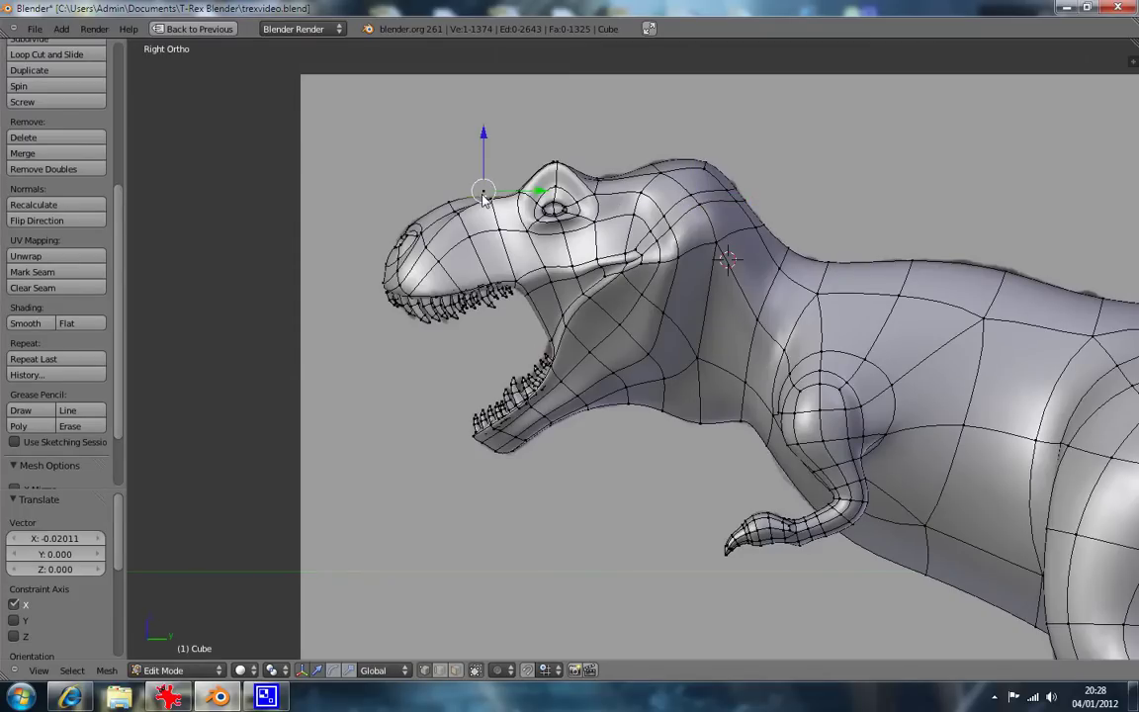
{"action": "middle_click_drag", "start_coordinate": [515, 237], "coordinate": [589, 277]}
{"action": "key", "text": "x"}
{"action": "left_click", "coordinate": [306, 183]}
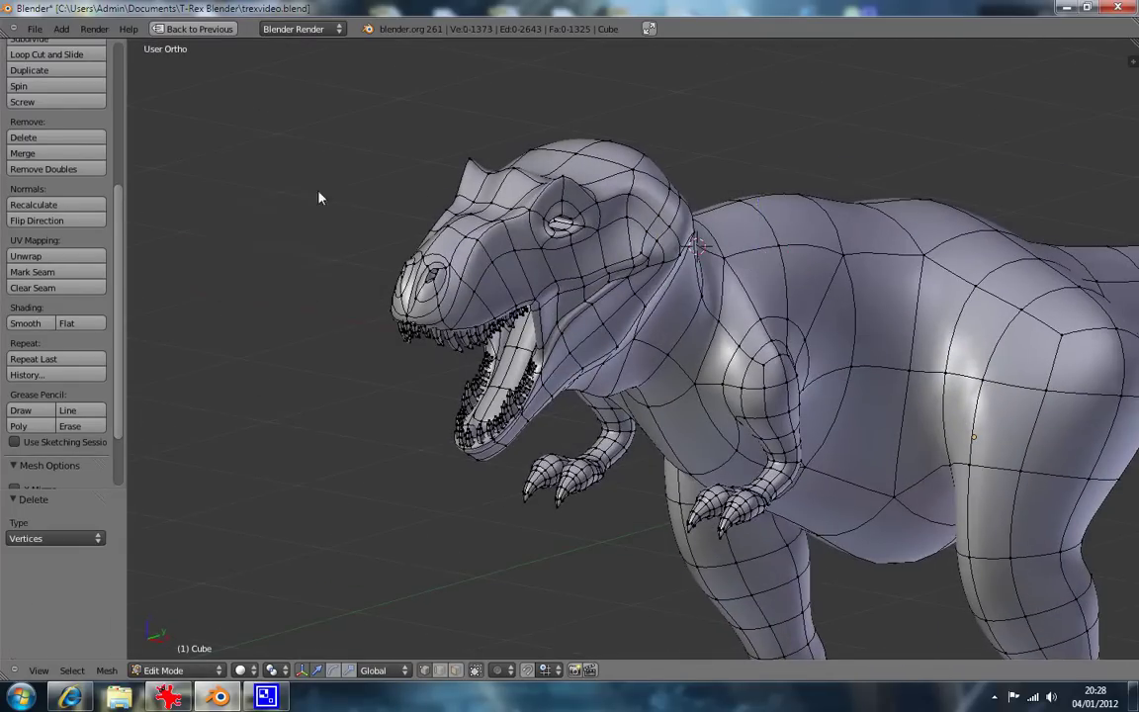
{"action": "scroll", "coordinate": [300, 185], "scroll_direction": "down", "scroll_amount": 4}
Compare the mesh with the reference photos in the front and right side views.
{"action": "middle_click_drag", "start_coordinate": [893, 423], "coordinate": [940, 377]}
{"action": "key", "text": "KP_1"}
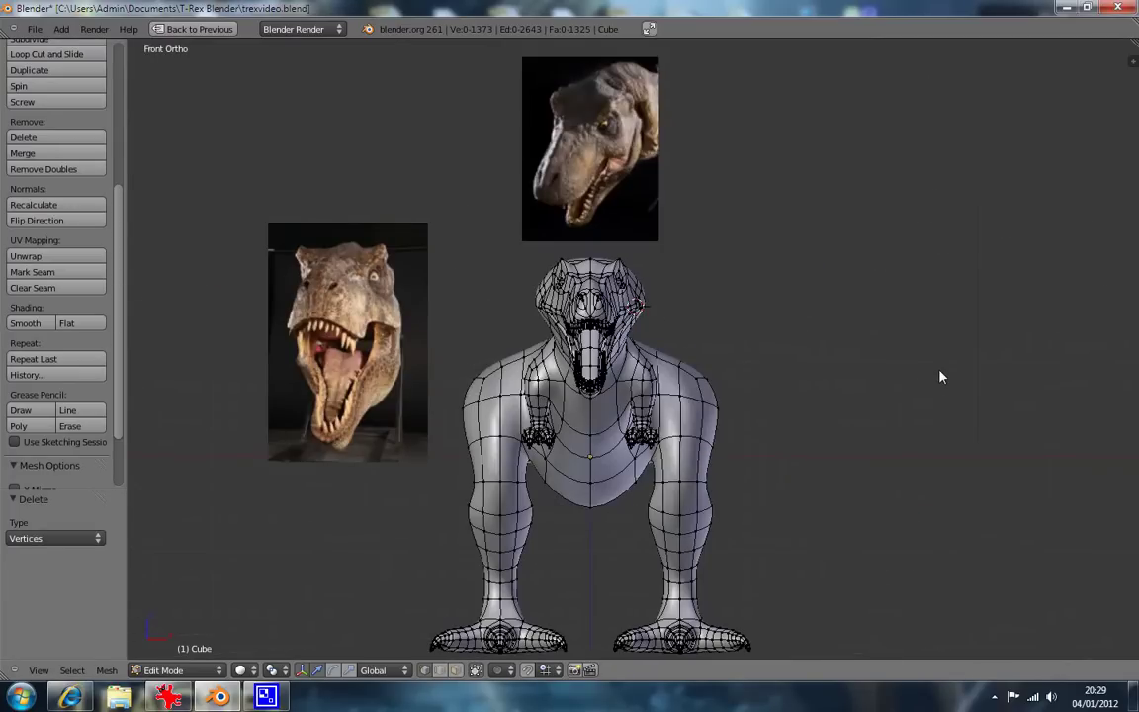
{"action": "key", "text": "KP_3"}
{"action": "scroll", "coordinate": [648, 424], "scroll_direction": "up", "scroll_amount": 4}
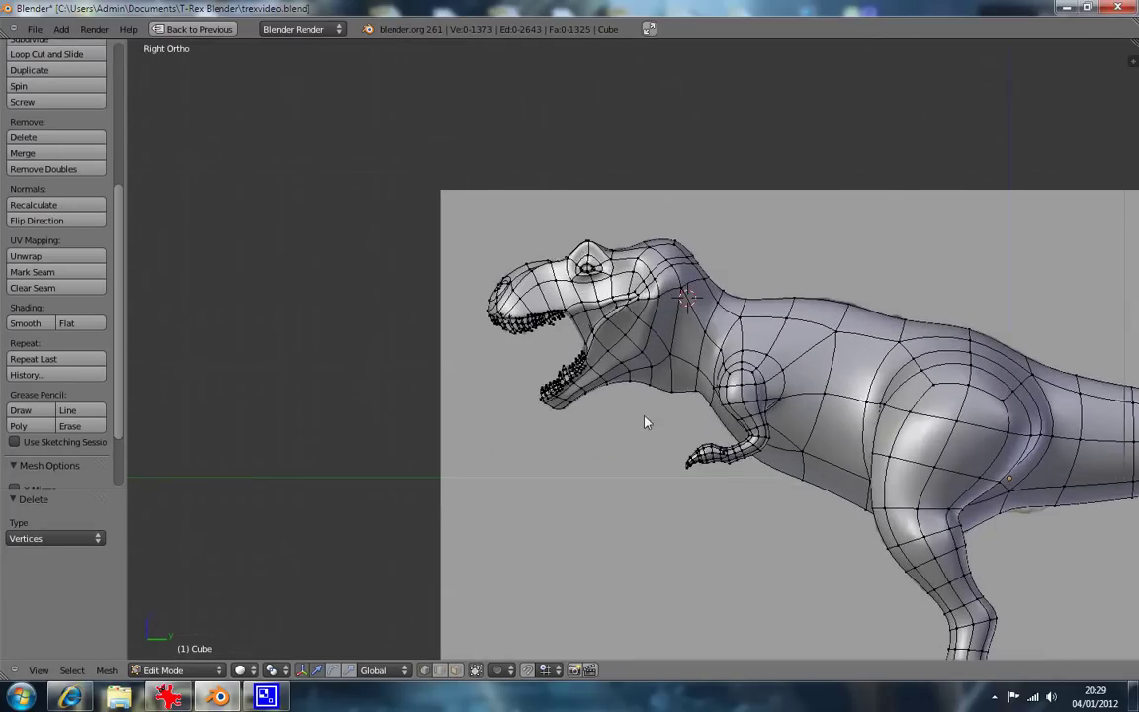
{"action": "middle_click_drag", "start_coordinate": [581, 376], "coordinate": [558, 383]}
{"action": "key", "text": "KP_1"}
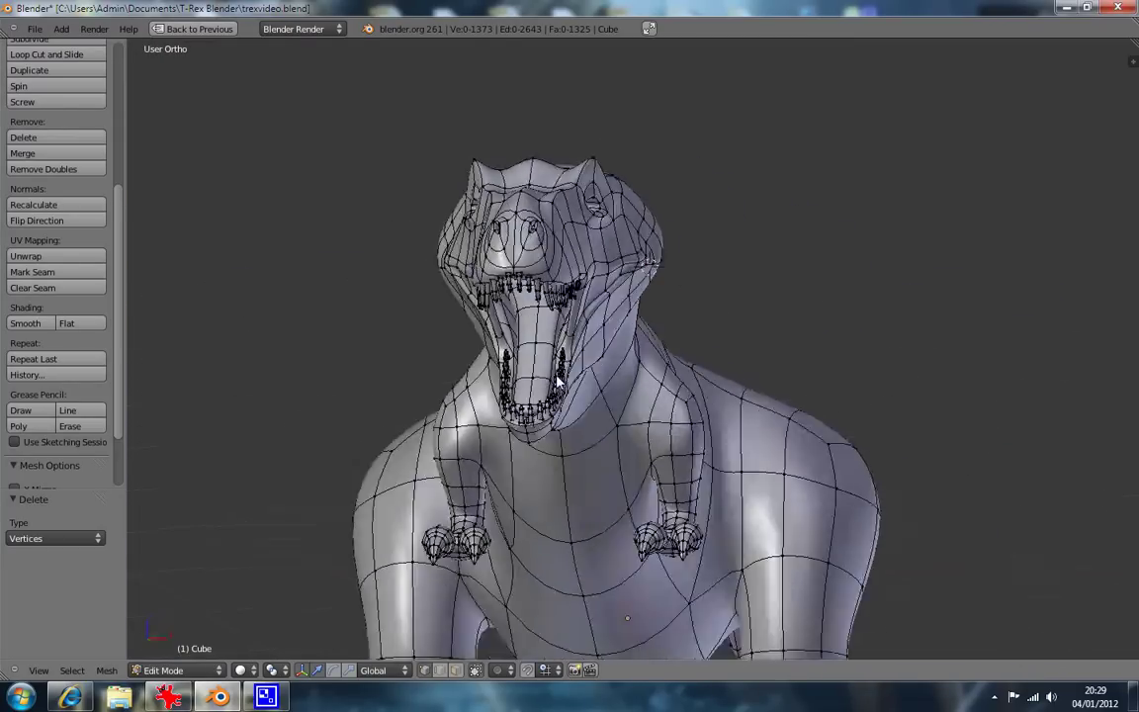
{"action": "key", "text": "KP_3"}
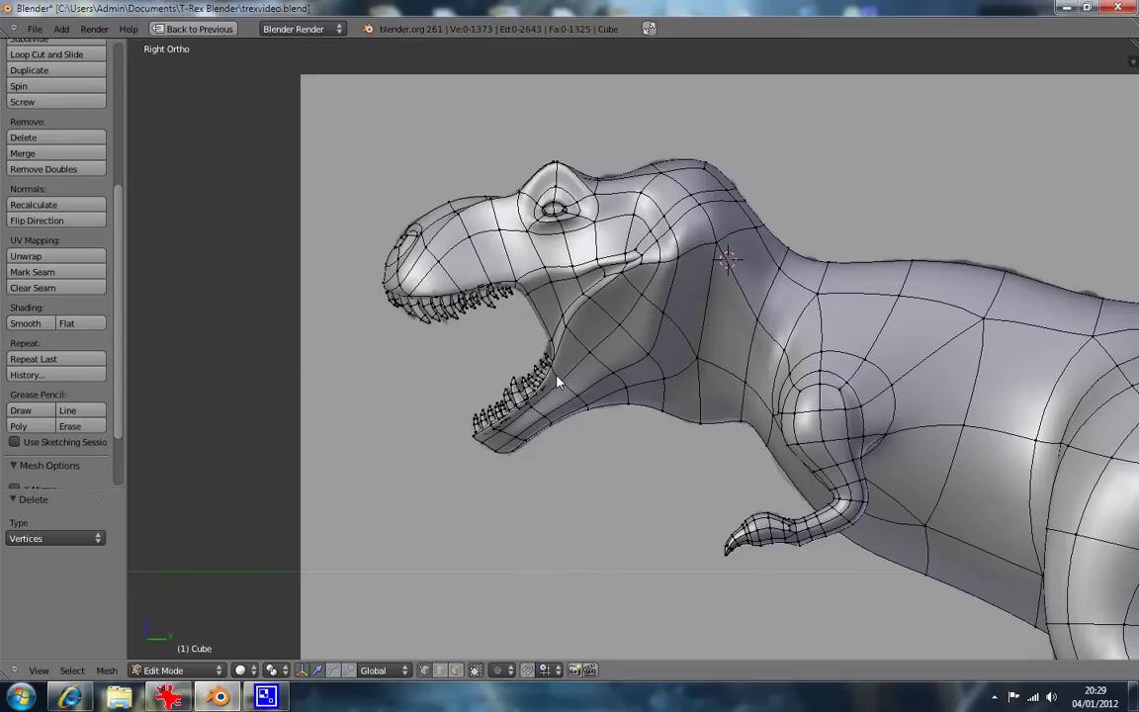
{"action": "key", "text": "KP_1"}
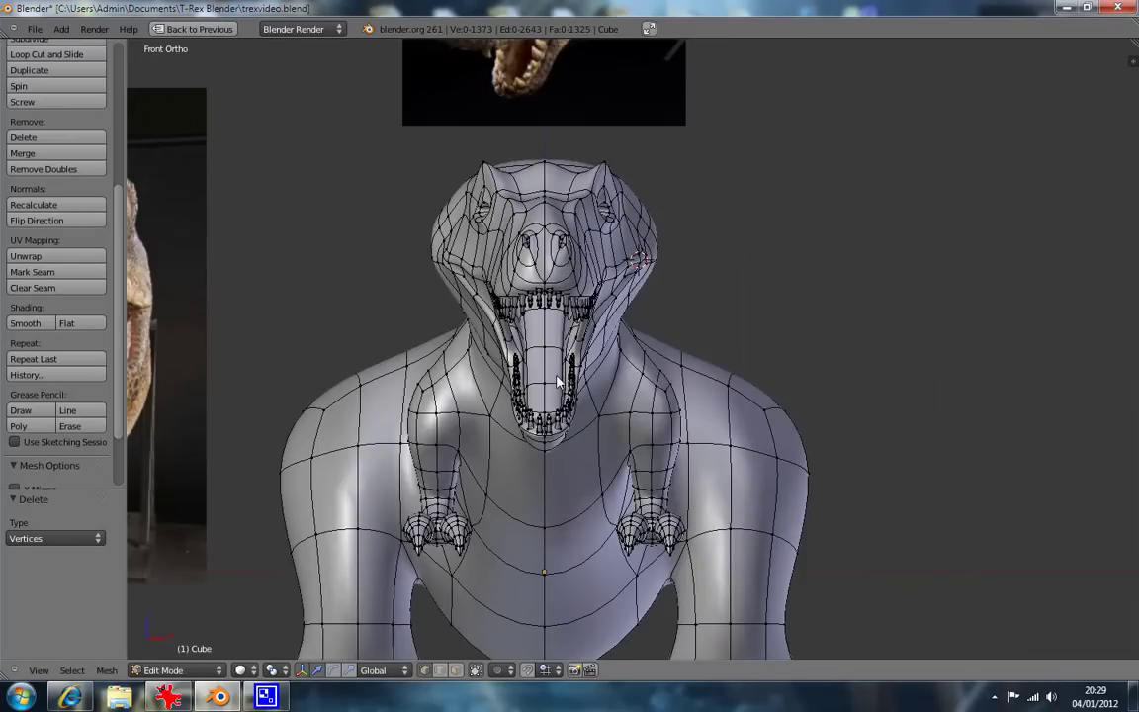
{"action": "key", "text": "KP_3"}
Recheck the side and front views, briefly previewing textured and wireframe shading.
{"action": "scroll", "coordinate": [557, 382], "scroll_direction": "down", "scroll_amount": 4}
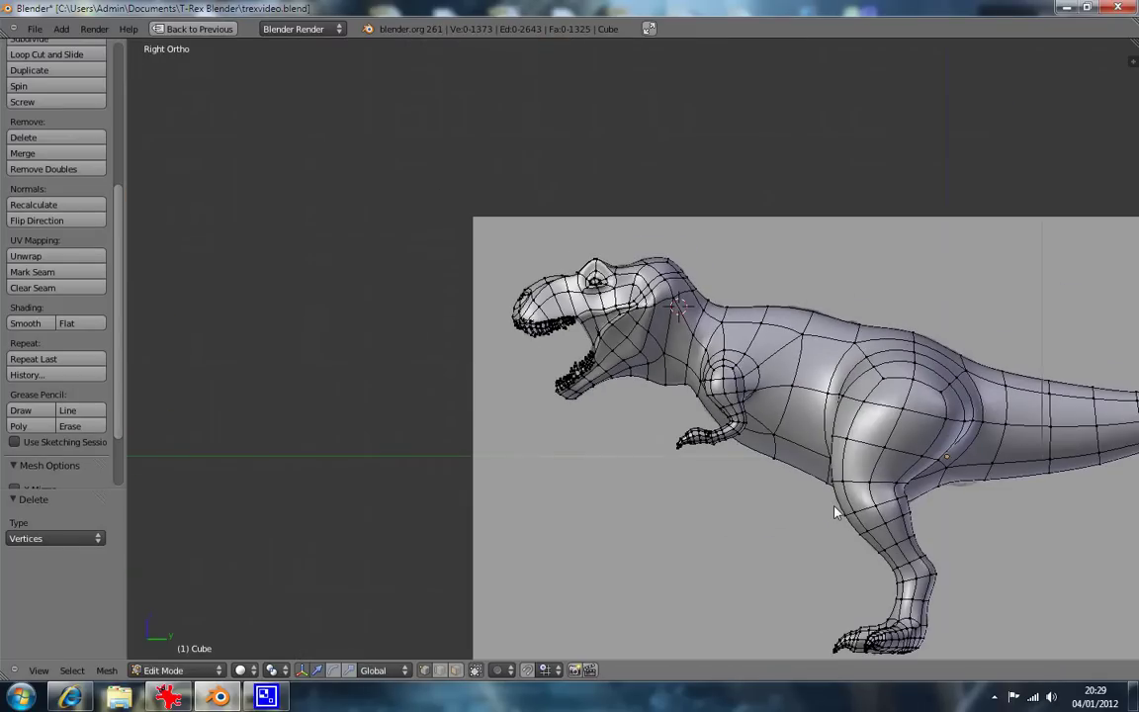
{"action": "middle_click_drag", "start_coordinate": [836, 513], "coordinate": [751, 425], "text": "shift"}
{"action": "key", "text": "alt+z"}
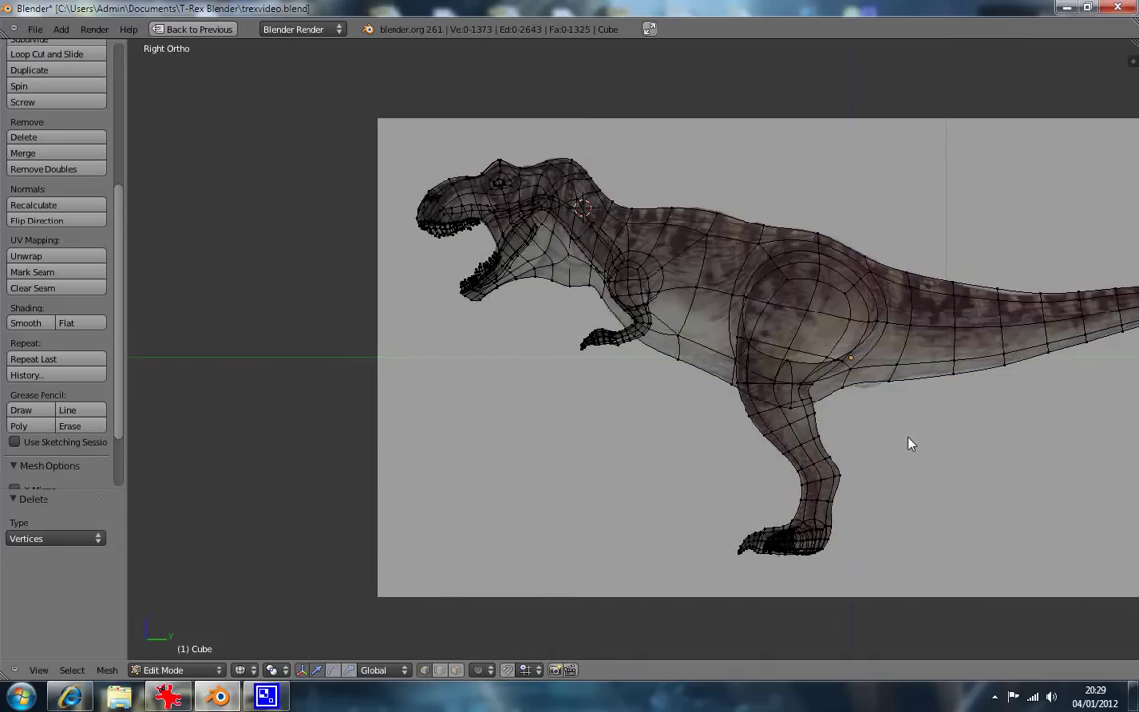
{"action": "key", "text": "alt+z"}
{"action": "middle_click_drag", "start_coordinate": [829, 472], "coordinate": [856, 462]}
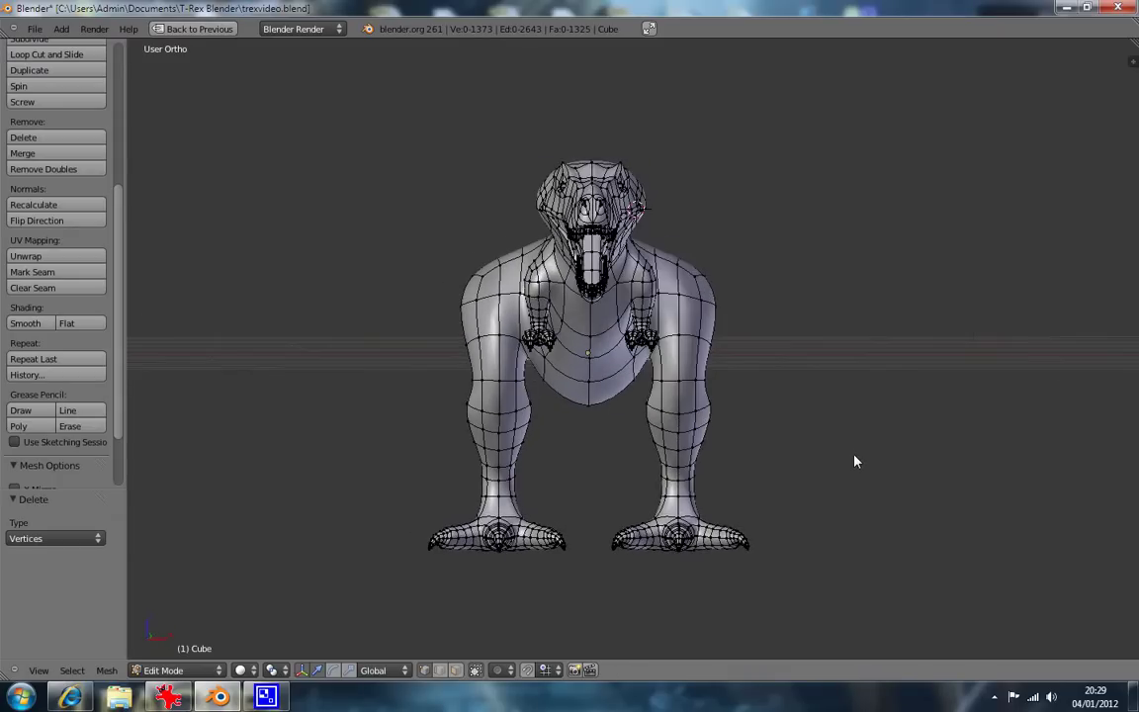
{"action": "key", "text": "KP_3"}
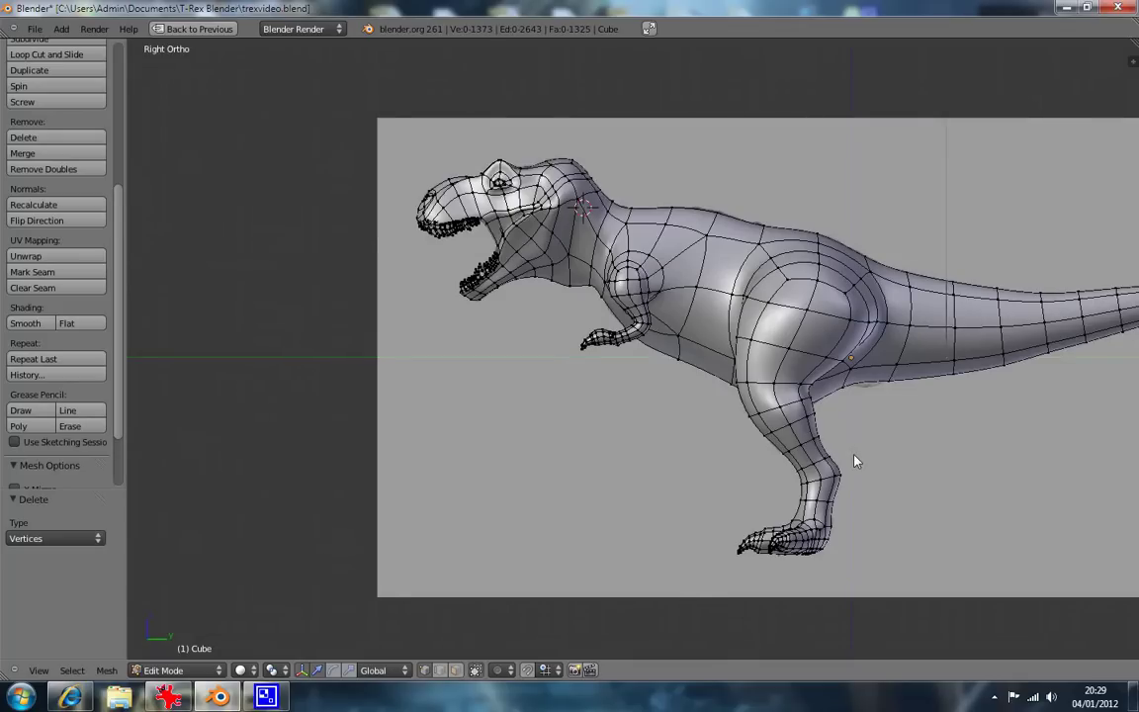
{"action": "key", "text": "KP_1"}
{"action": "scroll", "coordinate": [861, 460], "scroll_direction": "up", "scroll_amount": 3}
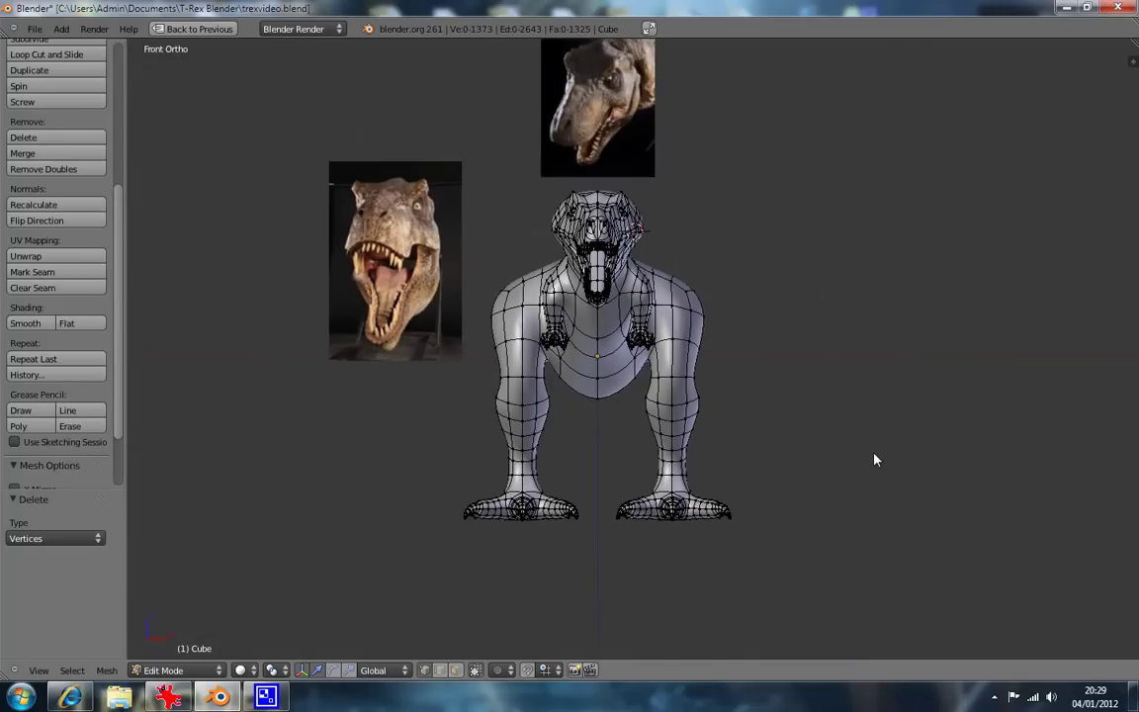
{"action": "key", "text": "z"}
{"action": "key", "text": "z"}
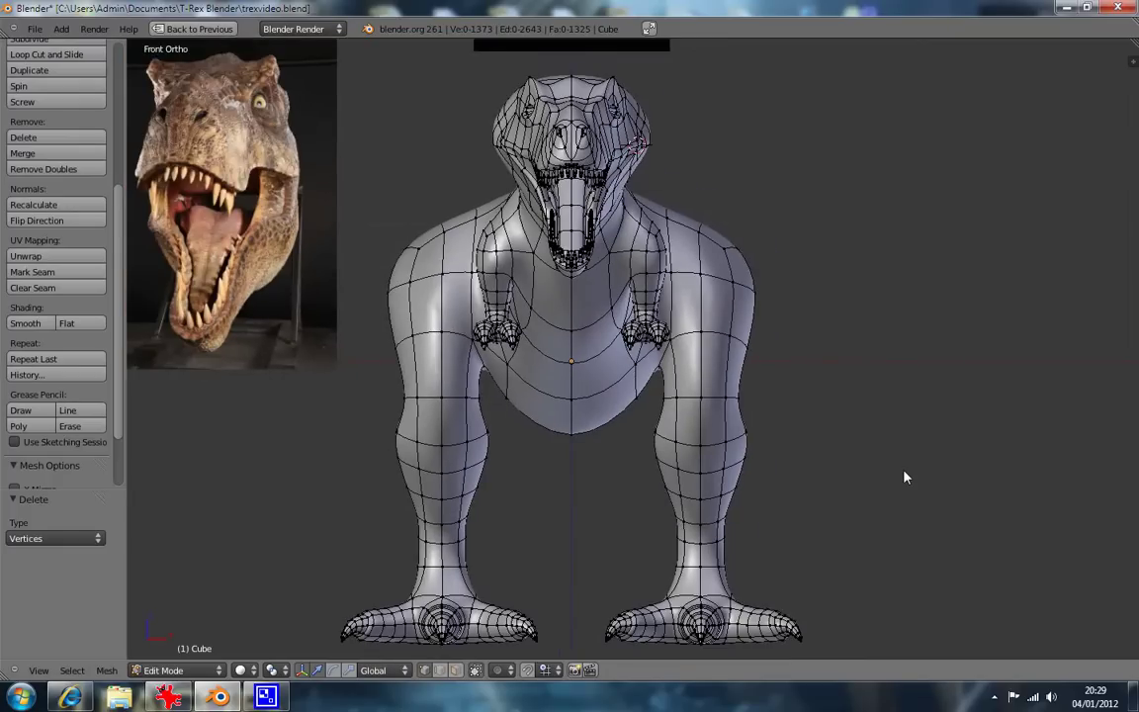
{"action": "key", "text": "KP_3"}
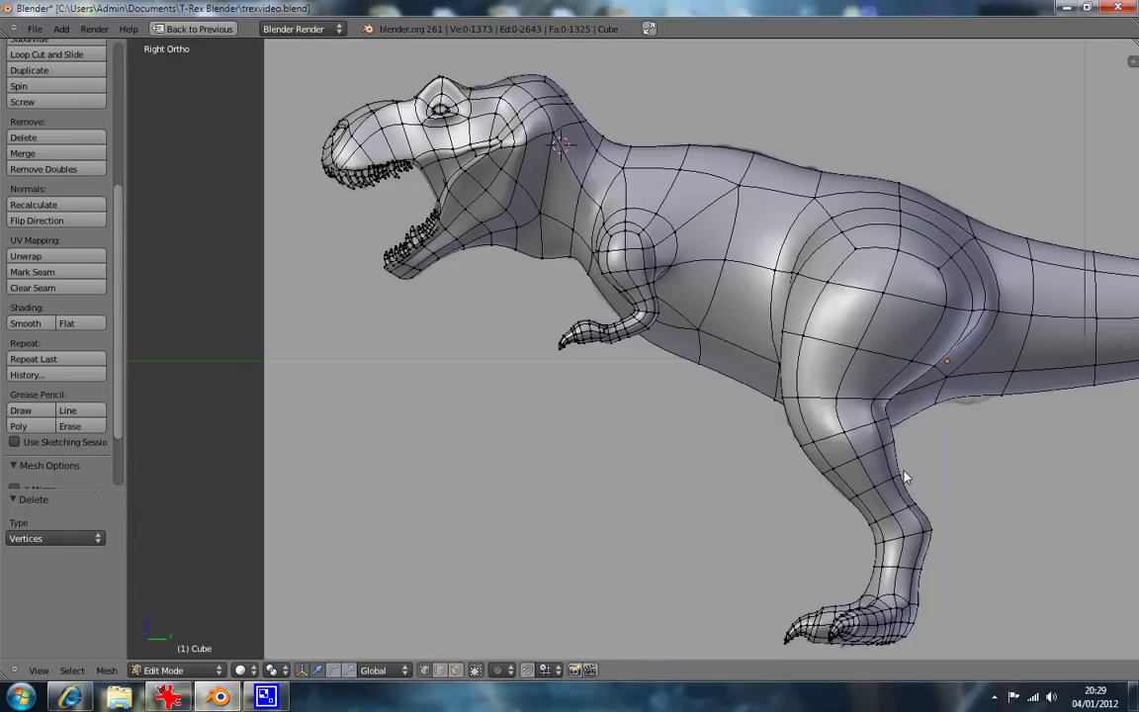
{"action": "left_click", "coordinate": [119, 697]}
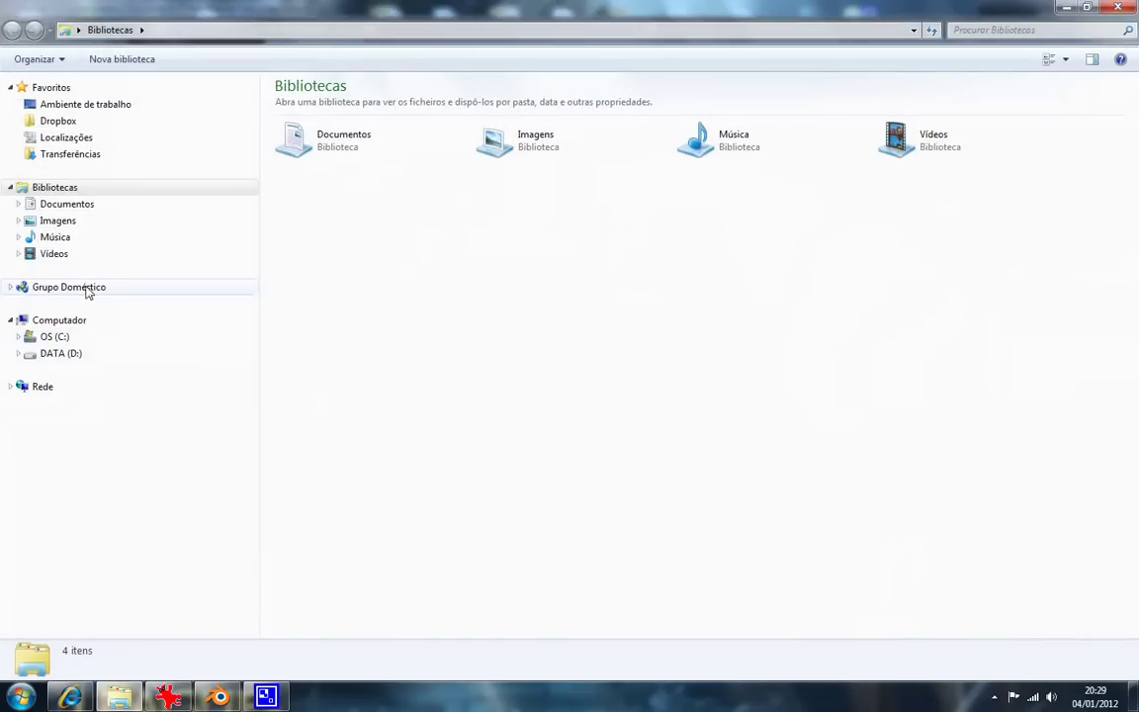
Open D:\Blender\Modelos Blender in Windows Explorer.
{"action": "left_click", "coordinate": [75, 354]}
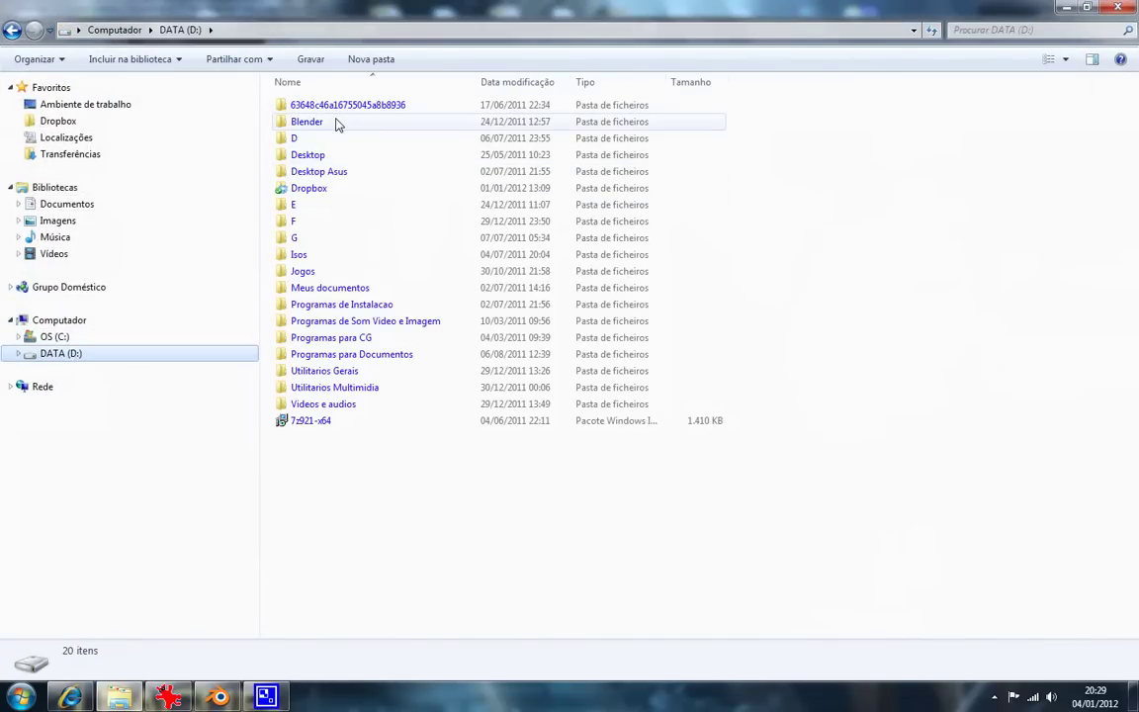
{"action": "double_click", "coordinate": [335, 122]}
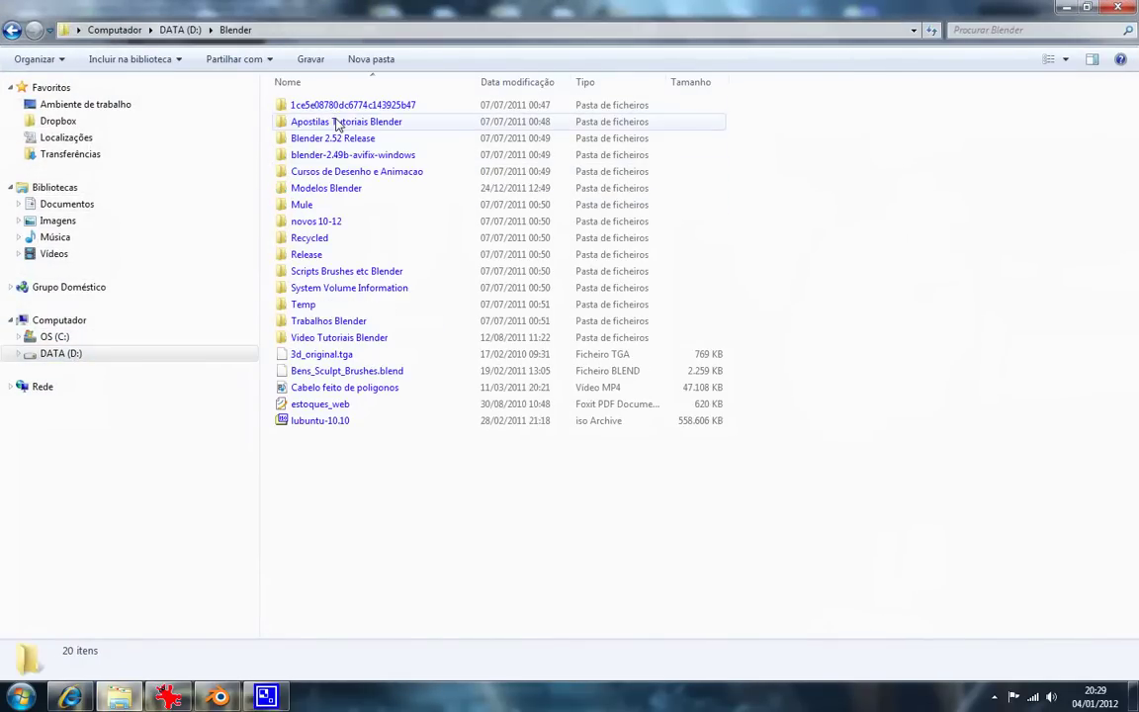
{"action": "double_click", "coordinate": [365, 188]}
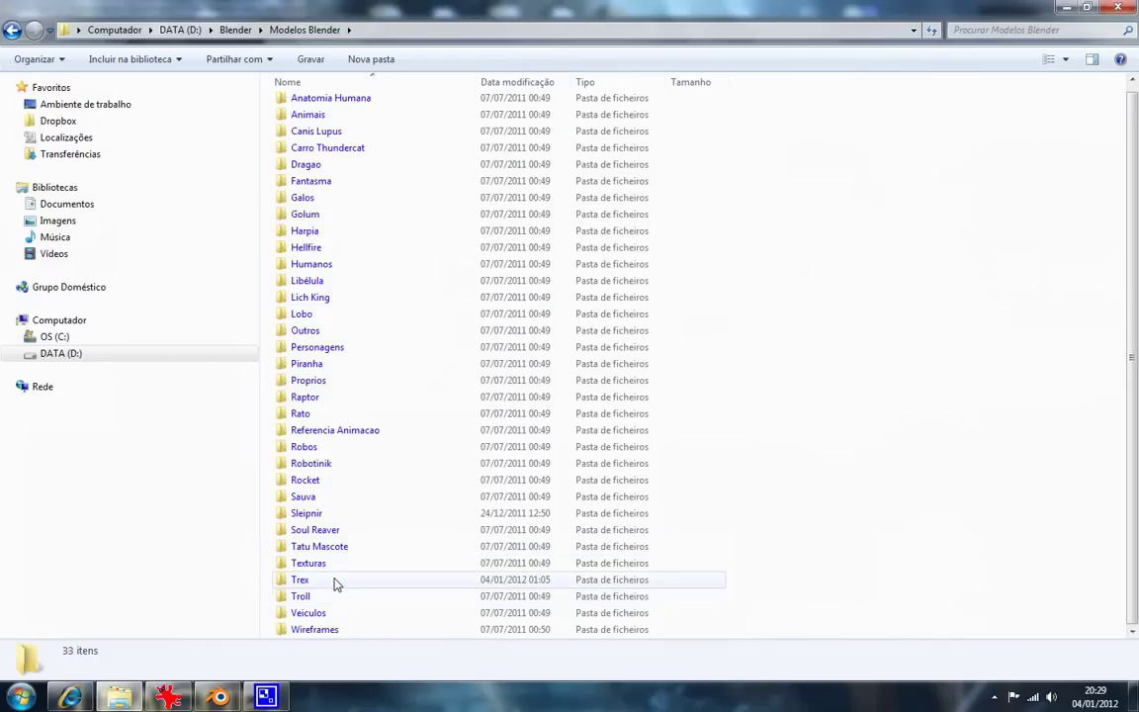
{"action": "double_click", "coordinate": [335, 582]}
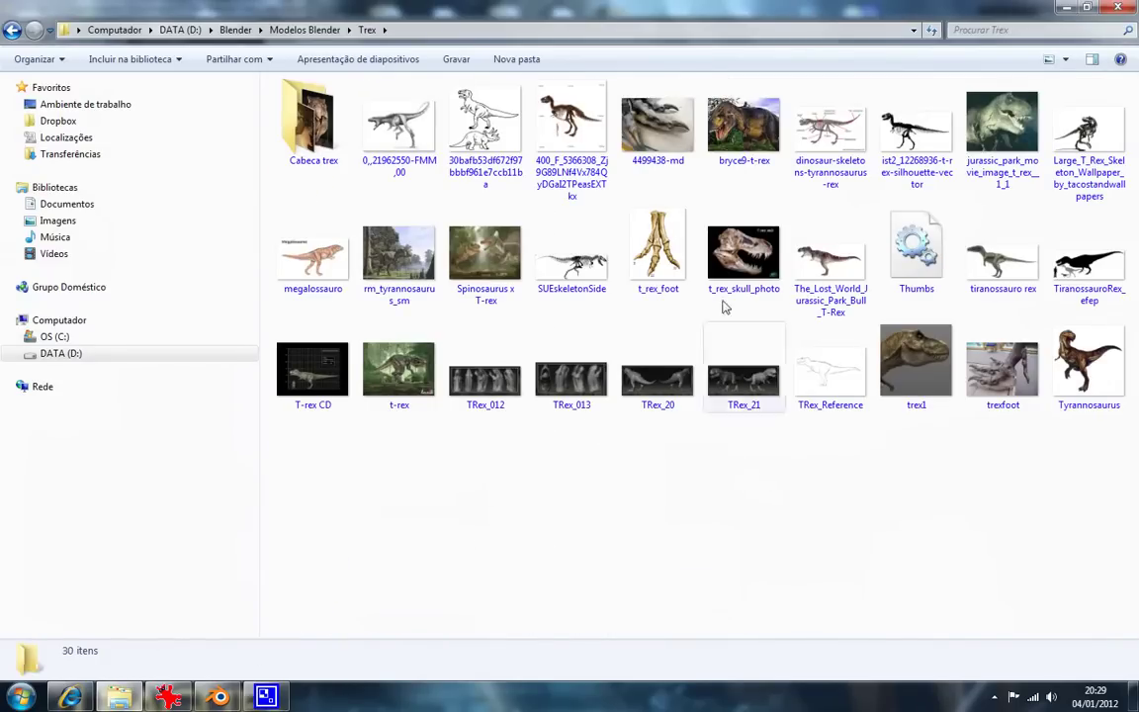
{"action": "double_click", "coordinate": [737, 126]}
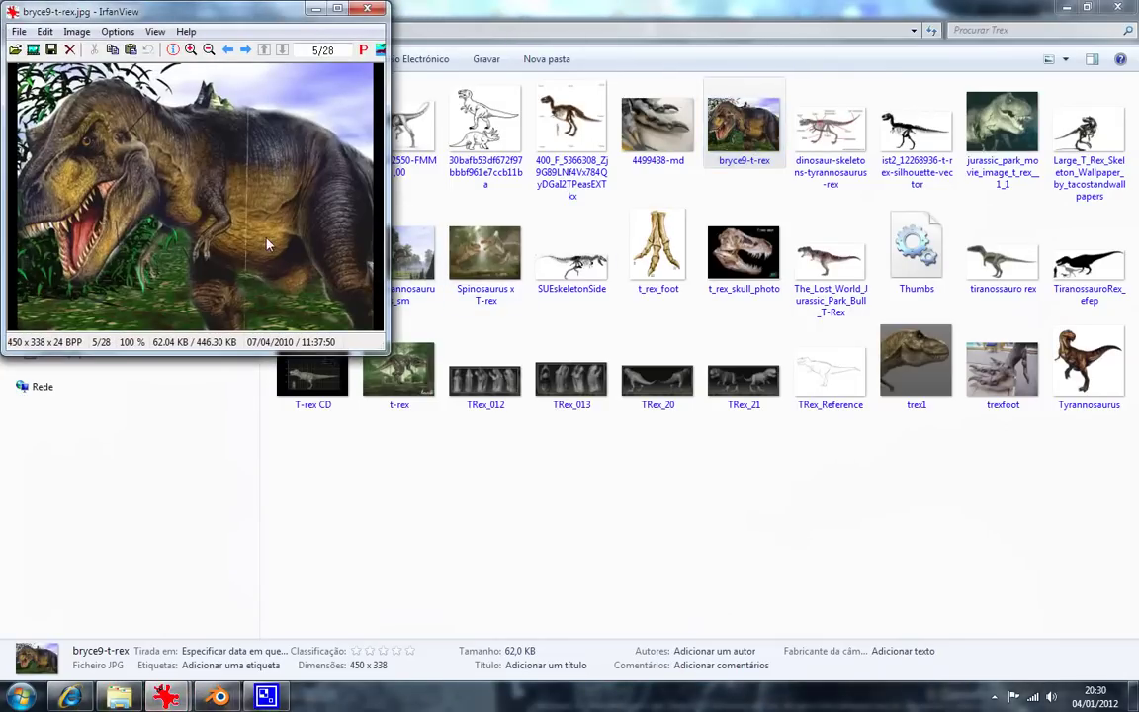
{"action": "scroll", "coordinate": [161, 148], "scroll_direction": "down", "scroll_amount": 1}
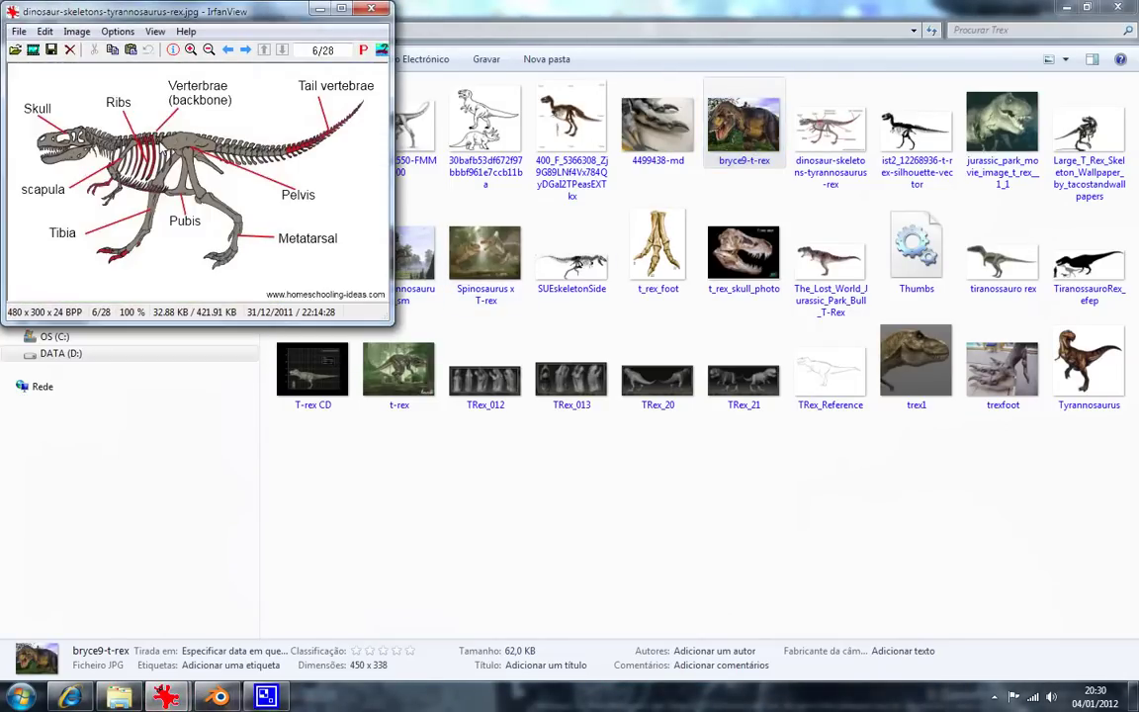
{"action": "left_click", "coordinate": [375, 9]}
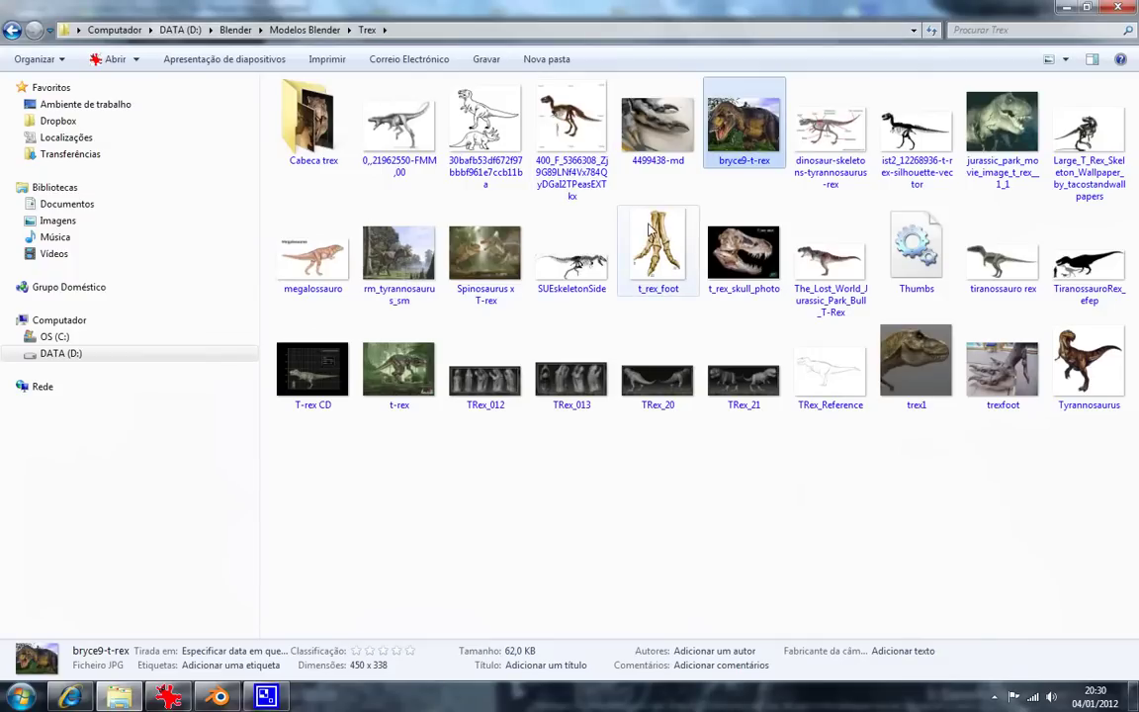
{"action": "double_click", "coordinate": [502, 260]}
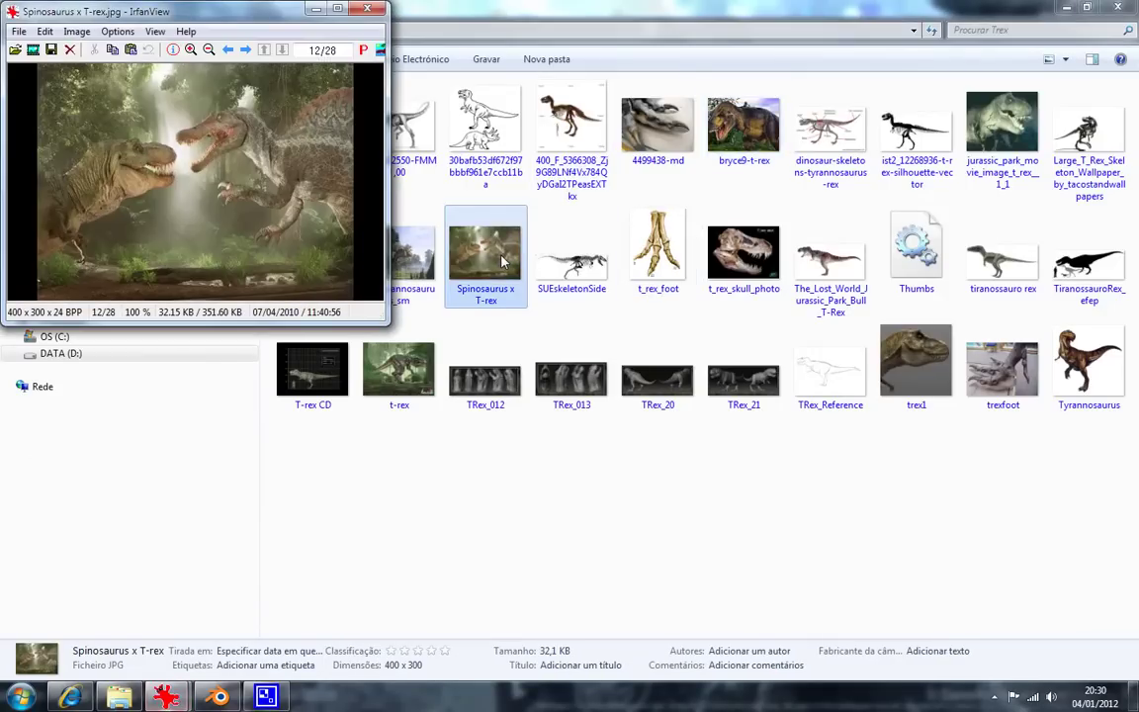
{"action": "left_click", "coordinate": [368, 11]}
{"action": "double_click", "coordinate": [742, 127]}
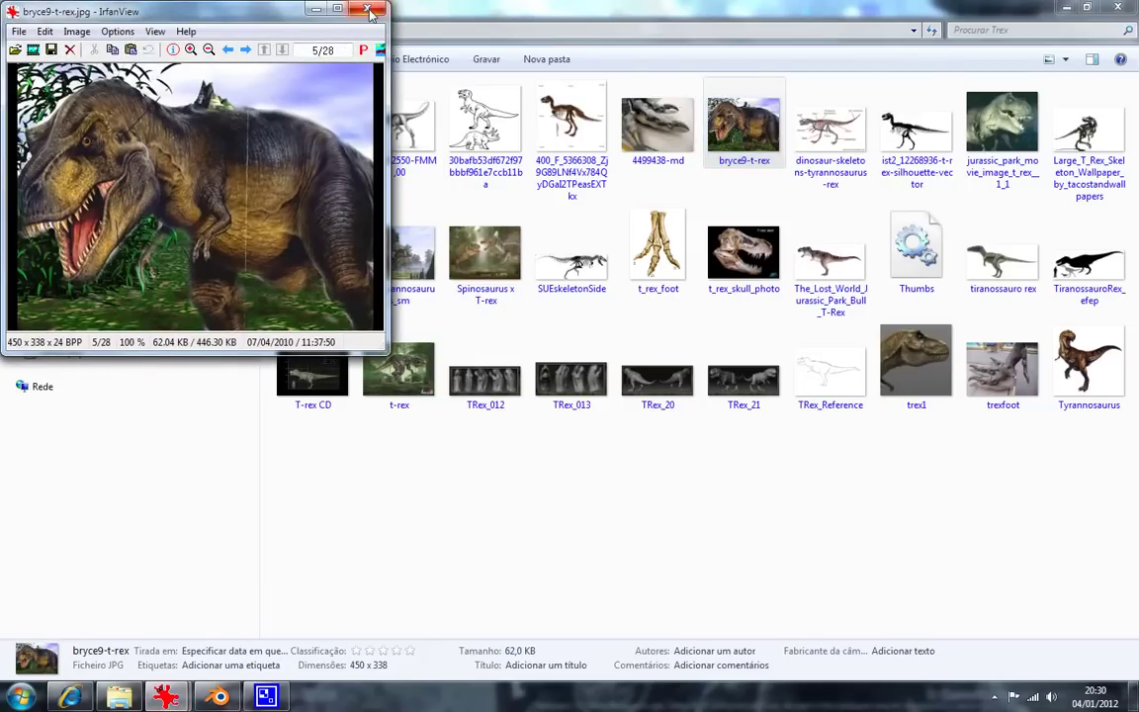
{"action": "left_click", "coordinate": [368, 11]}
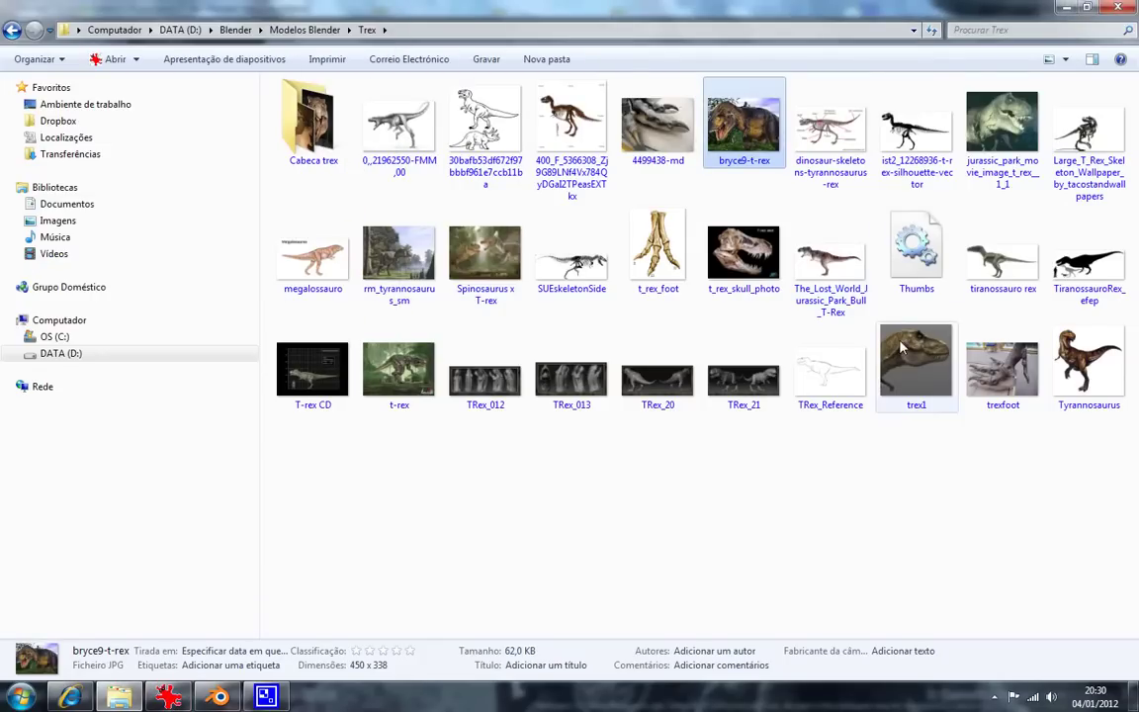
{"action": "double_click", "coordinate": [901, 346]}
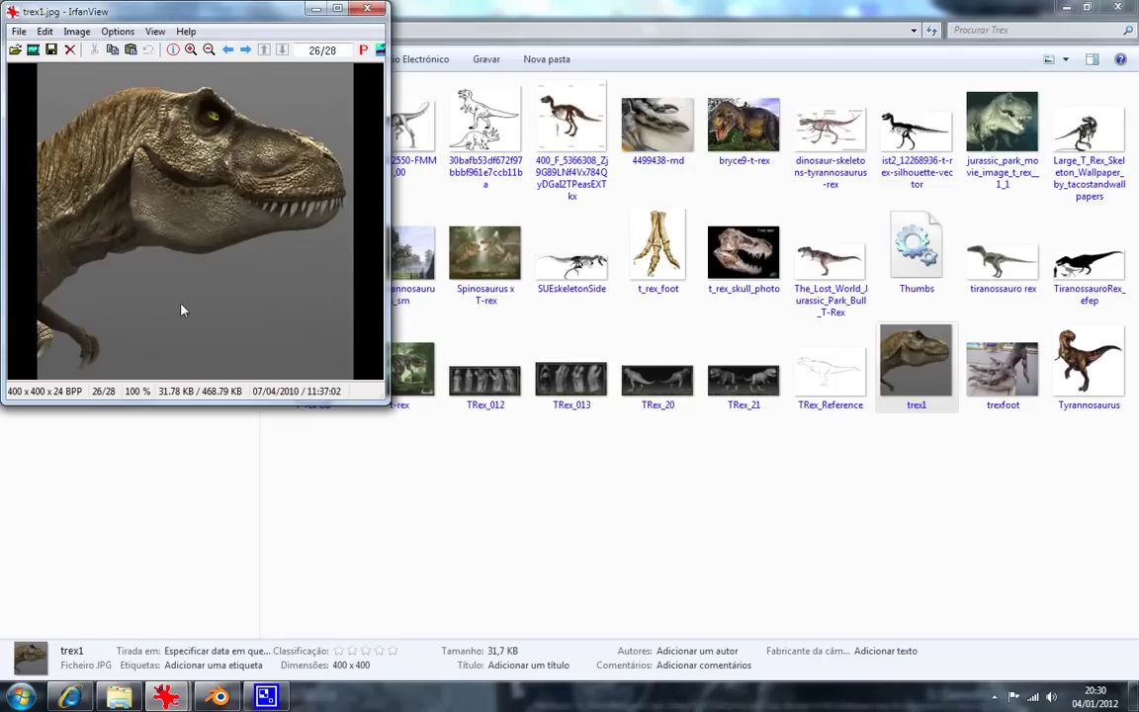
{"action": "left_click", "coordinate": [368, 11]}
{"action": "double_click", "coordinate": [1089, 358]}
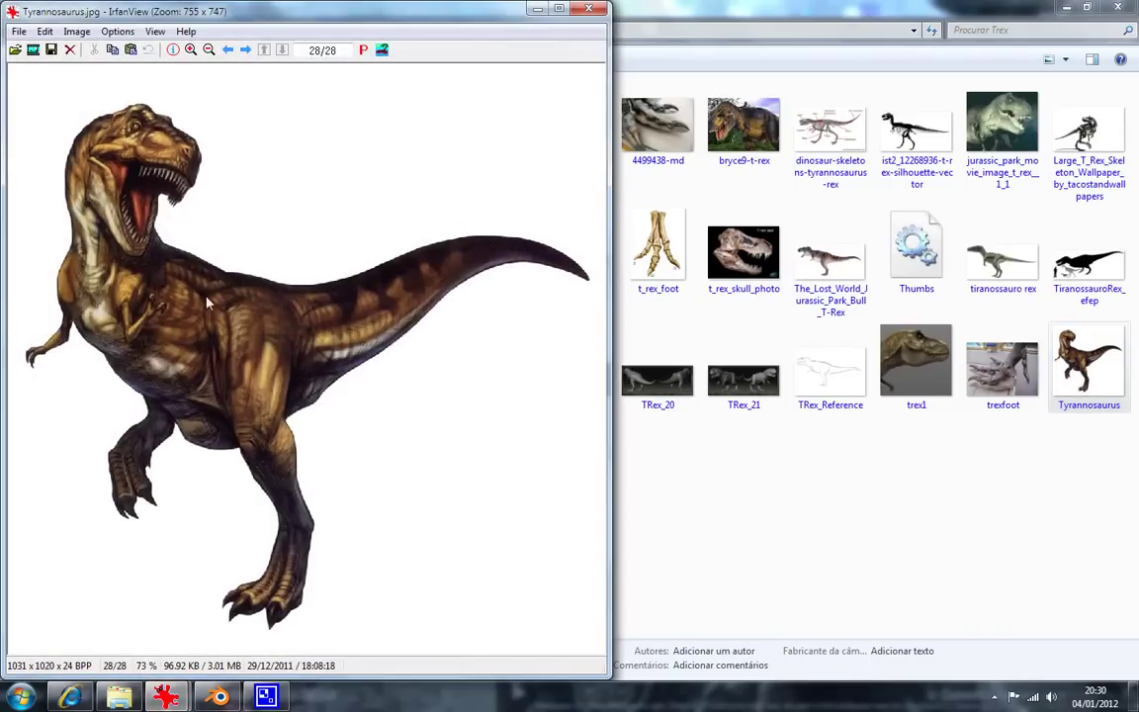
{"action": "scroll", "coordinate": [324, 597], "scroll_direction": "up", "scroll_amount": 1}
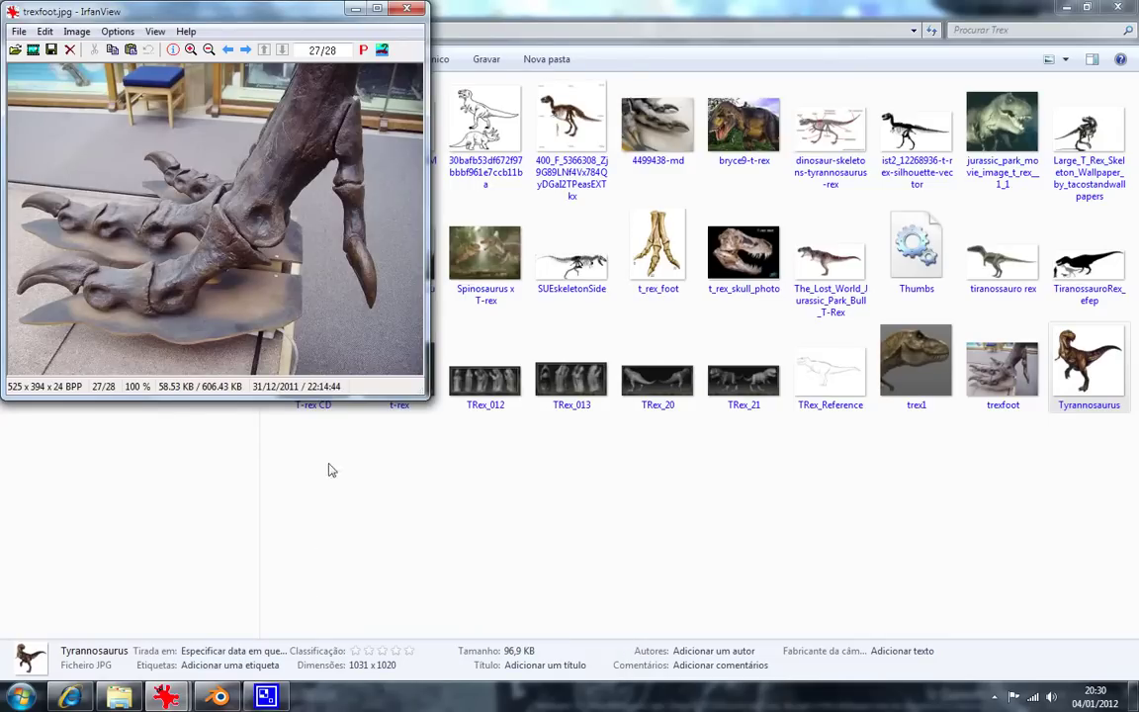
{"action": "left_click", "coordinate": [228, 49]}
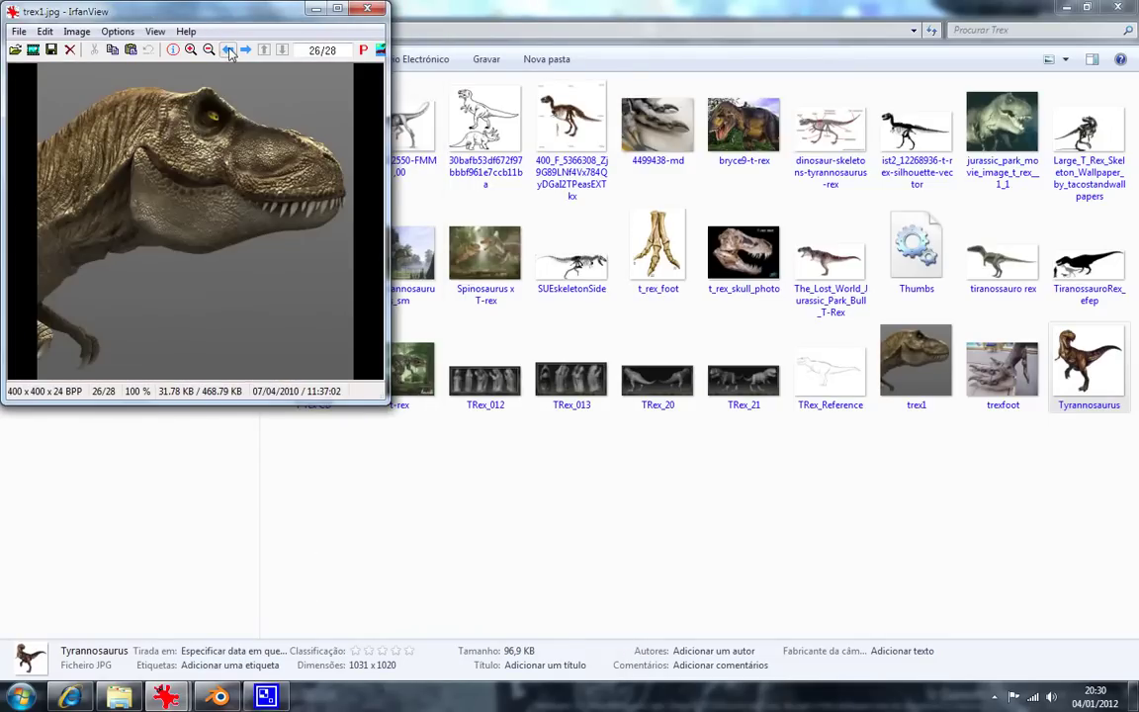
{"action": "left_click", "coordinate": [367, 8]}
{"action": "double_click", "coordinate": [1096, 393]}
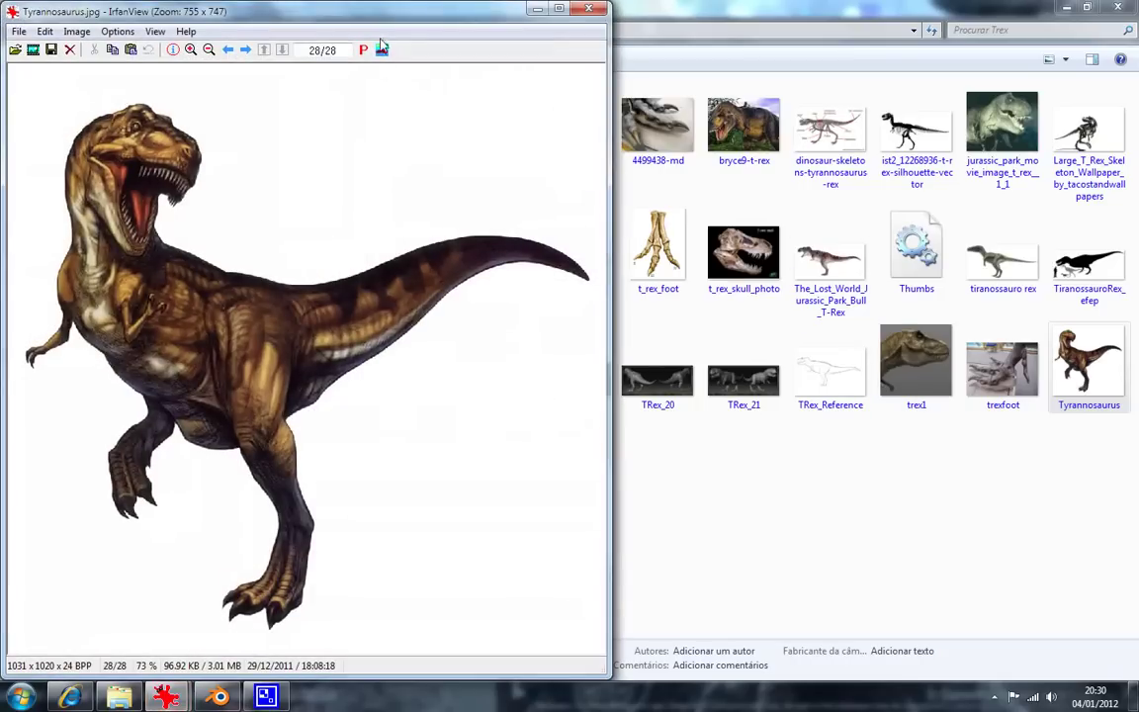
{"action": "left_click_drag", "start_coordinate": [386, 18], "coordinate": [652, 25]}
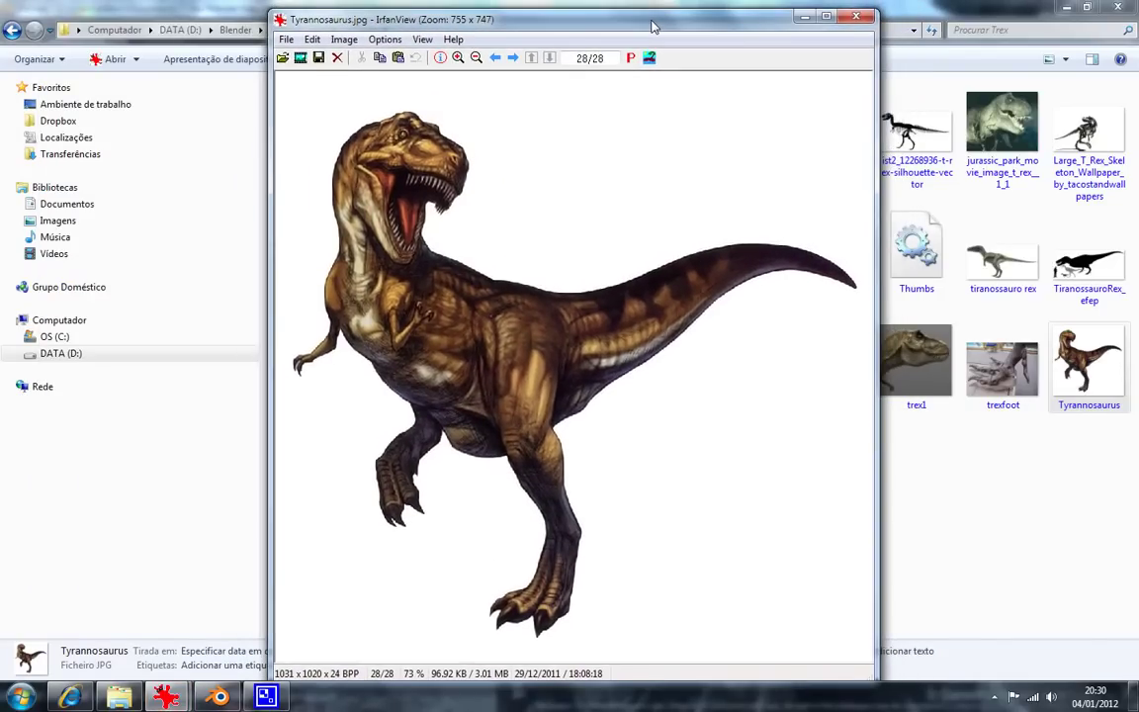
{"action": "left_click", "coordinate": [855, 16]}
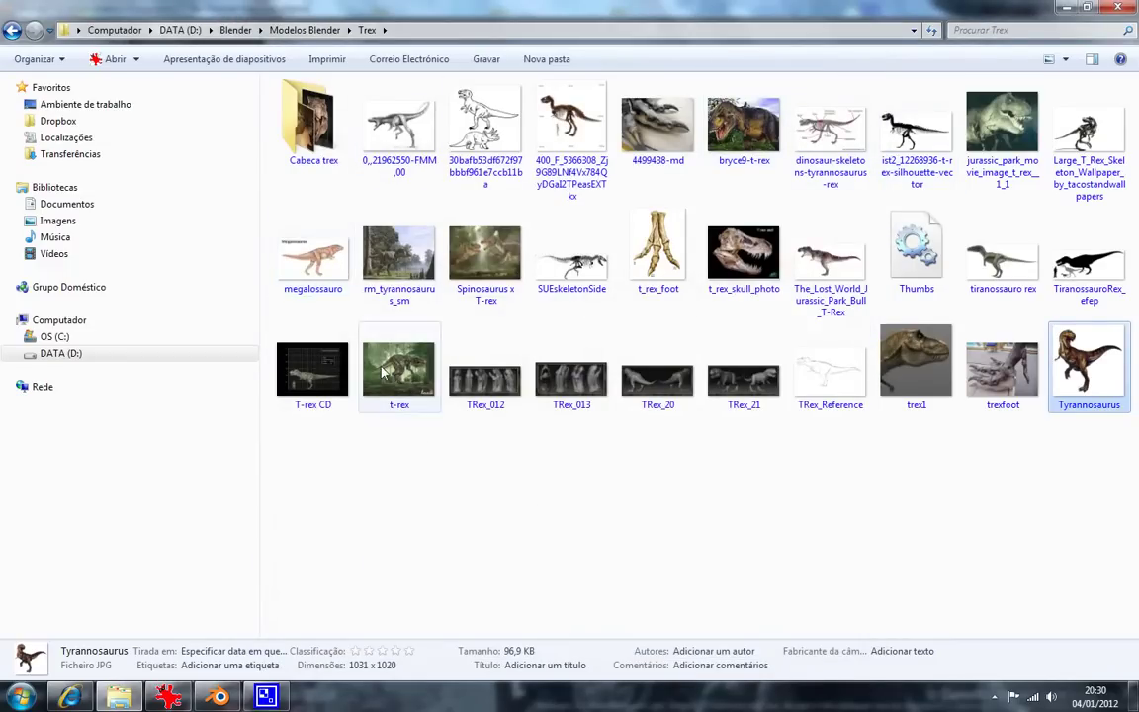
{"action": "double_click", "coordinate": [311, 123]}
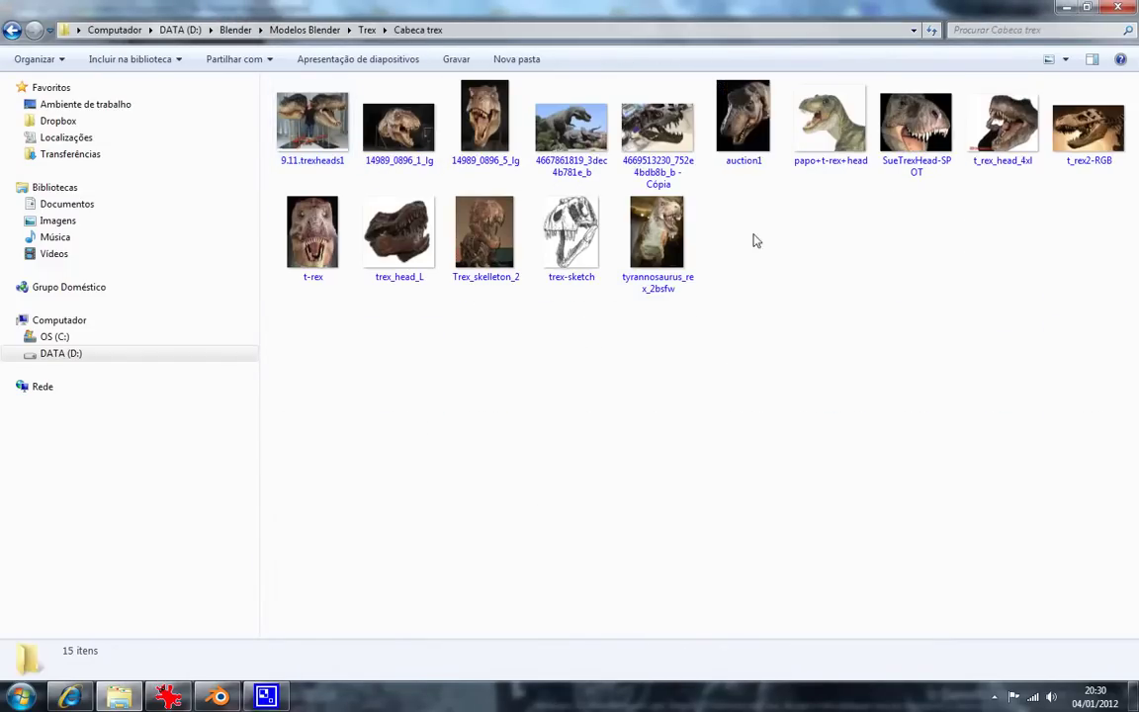
{"action": "double_click", "coordinate": [562, 138]}
{"action": "left_click_drag", "start_coordinate": [726, 28], "coordinate": [573, 73]}
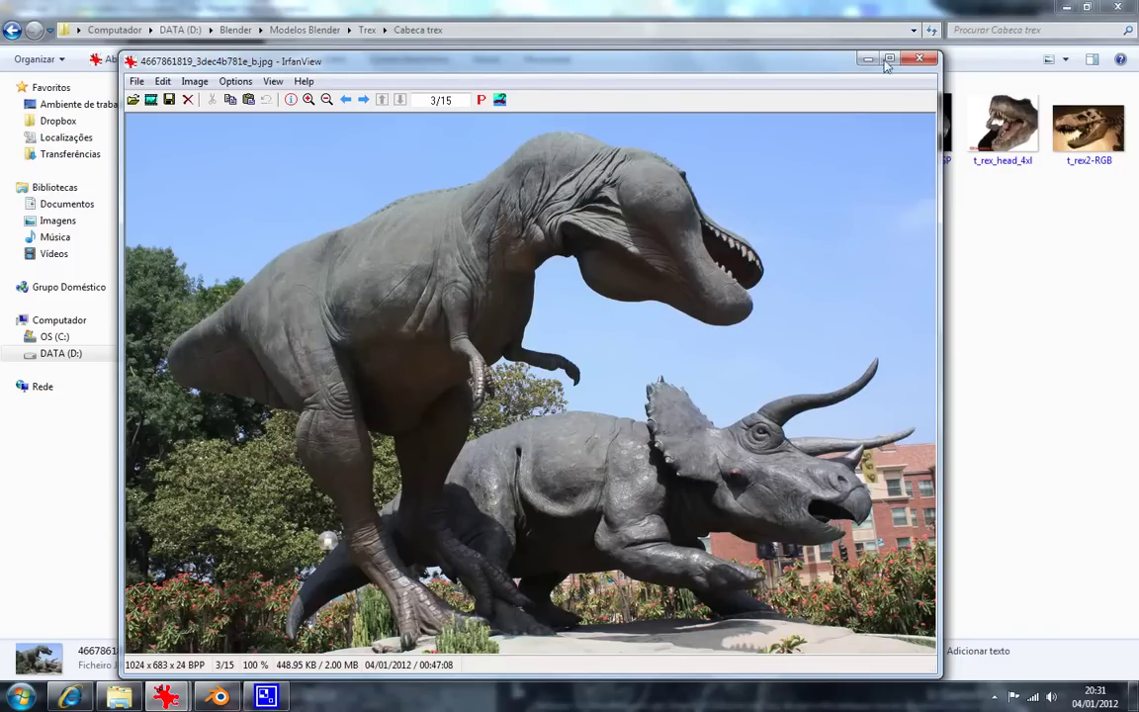
{"action": "key", "text": "Escape"}
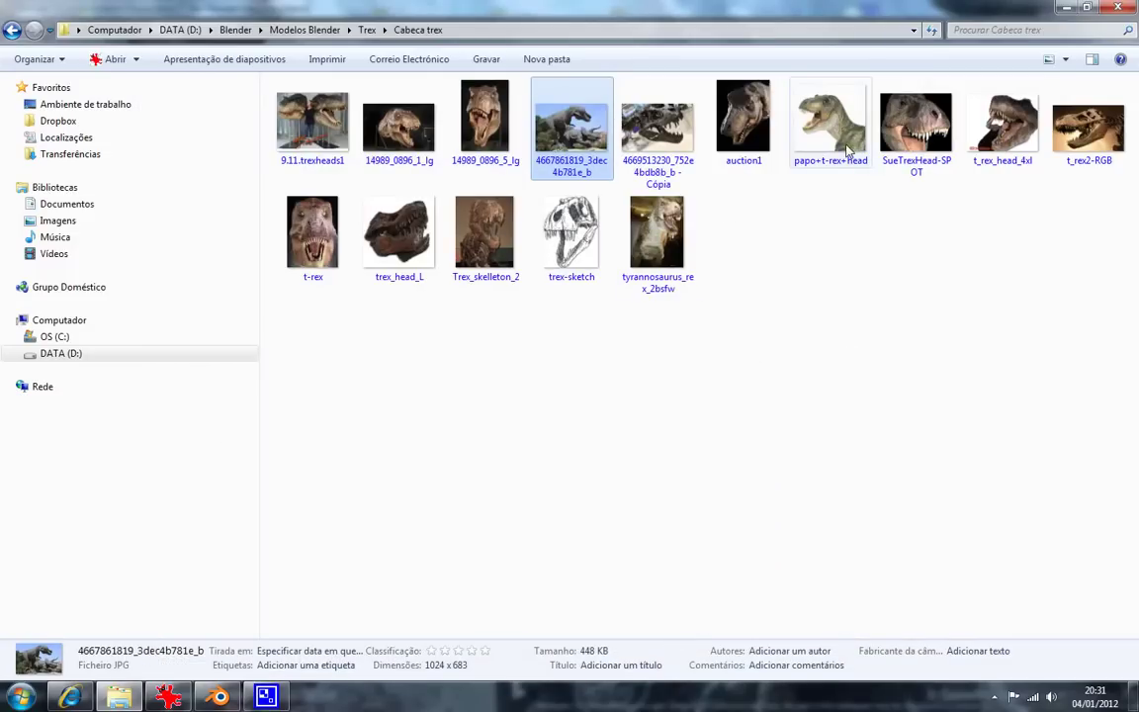
{"action": "double_click", "coordinate": [848, 149]}
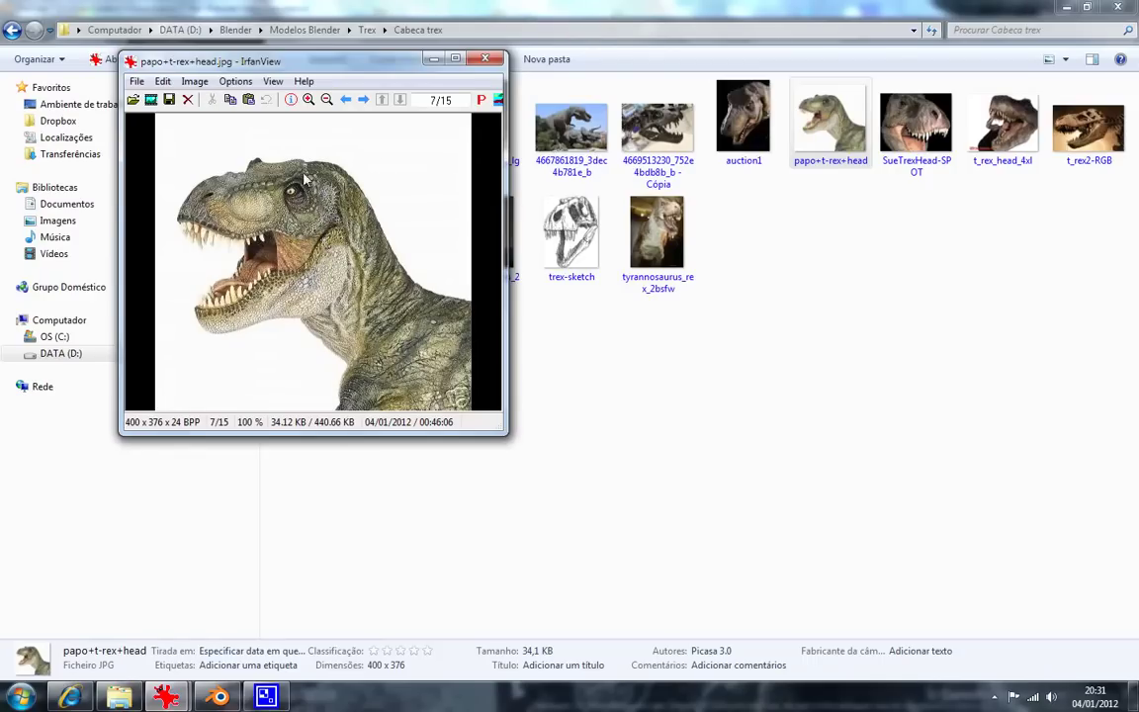
{"action": "left_click", "coordinate": [500, 59]}
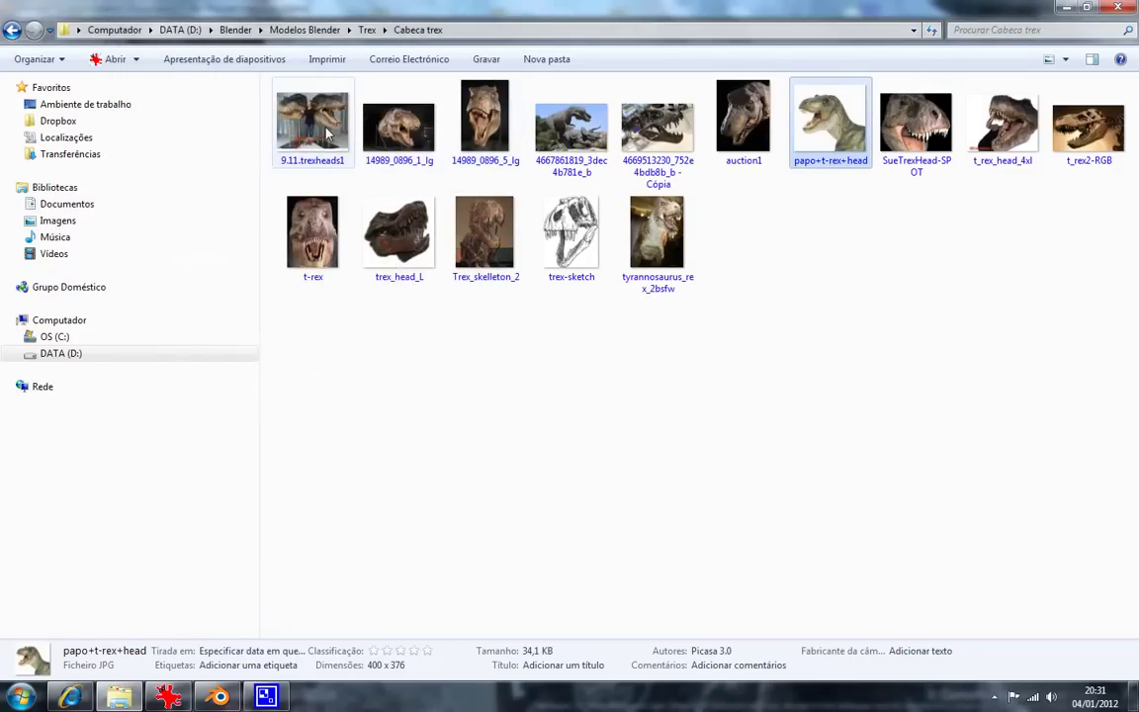
View the 9.11.trexheads1 and tyrannosaurus_rex_2bsfw photos, then return to Blender.
{"action": "double_click", "coordinate": [327, 133]}
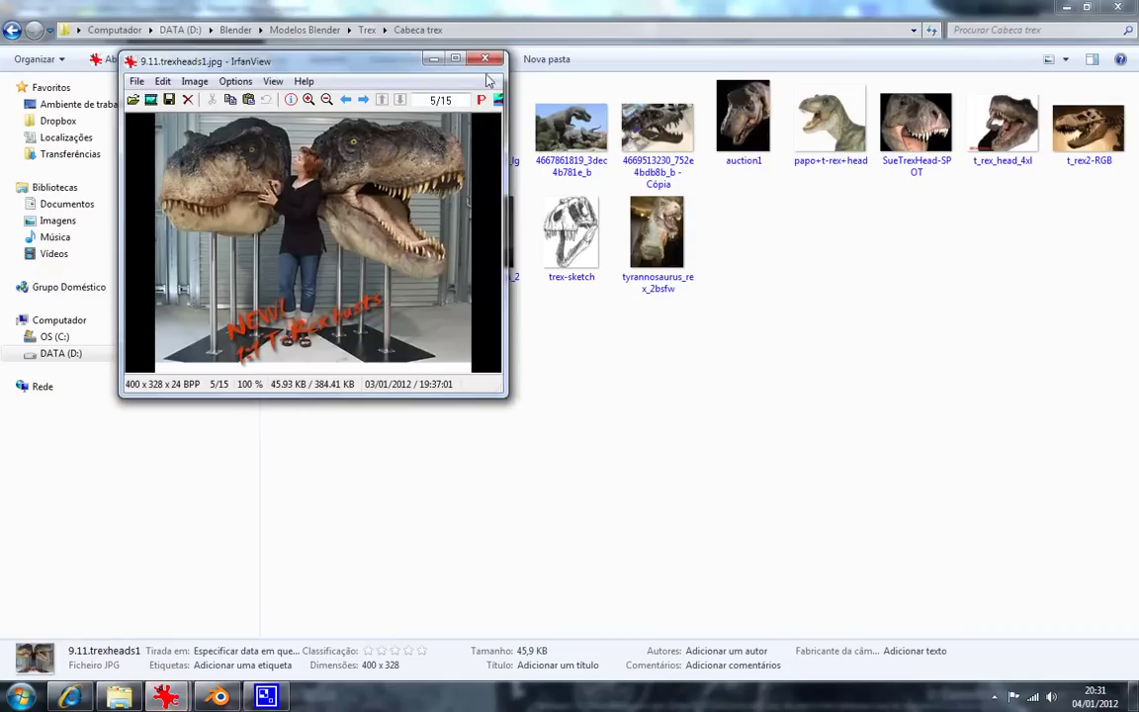
{"action": "left_click", "coordinate": [486, 60]}
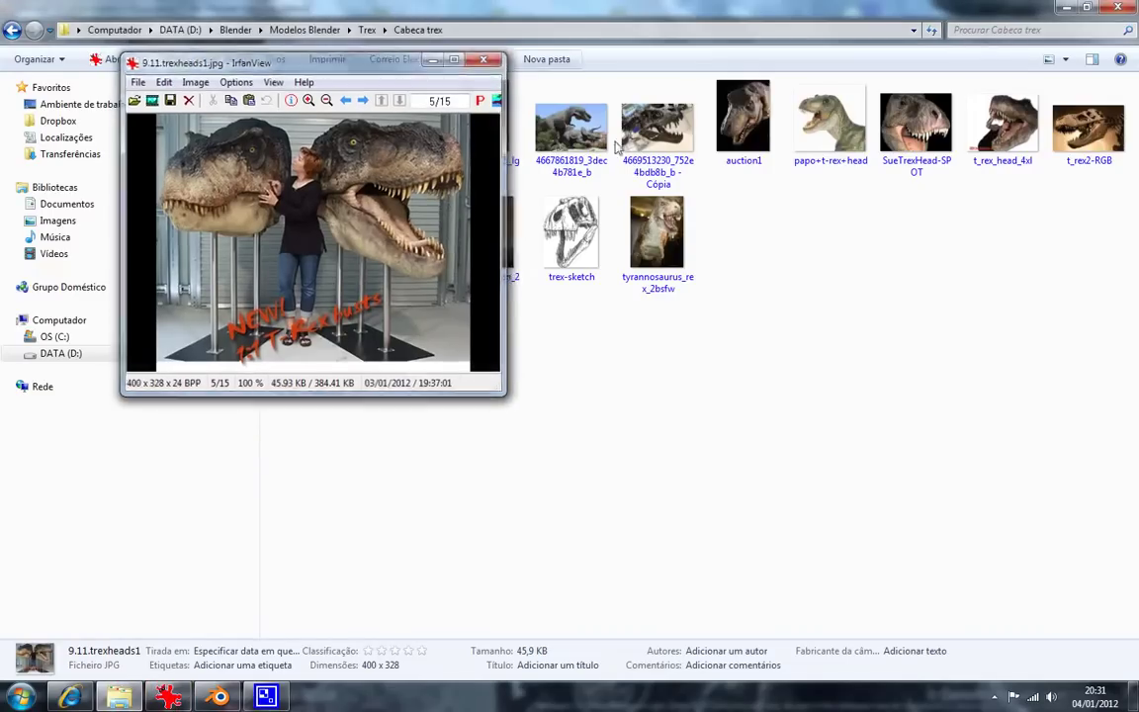
{"action": "double_click", "coordinate": [623, 213]}
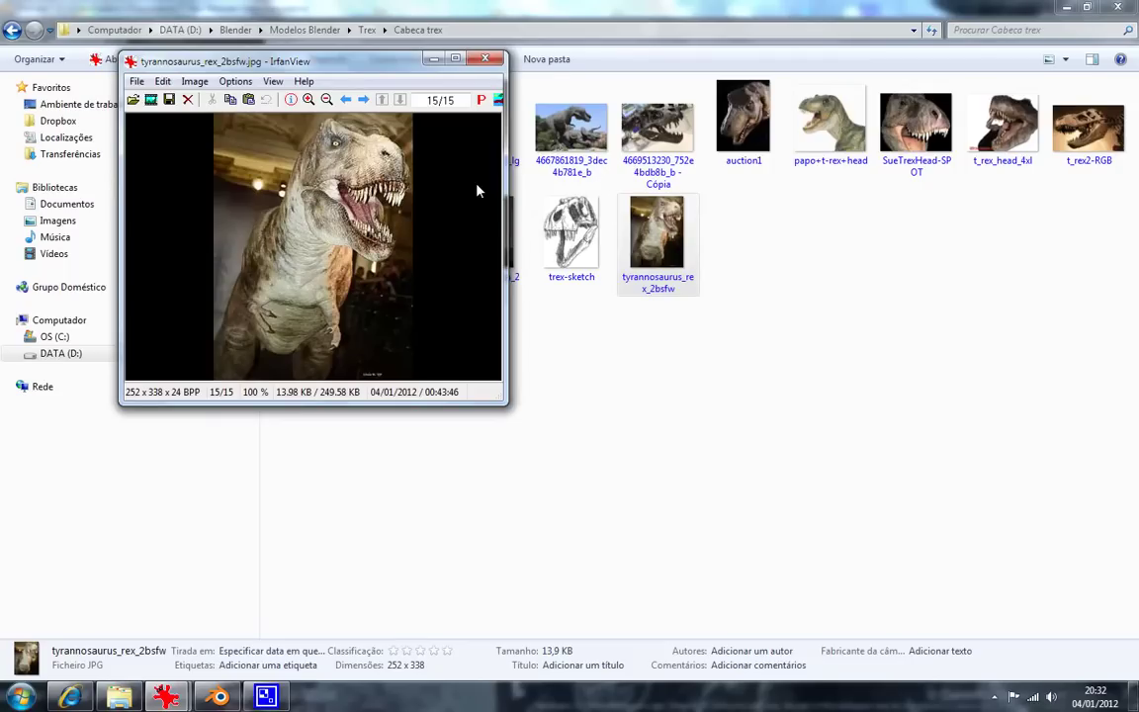
{"action": "left_click", "coordinate": [217, 698]}
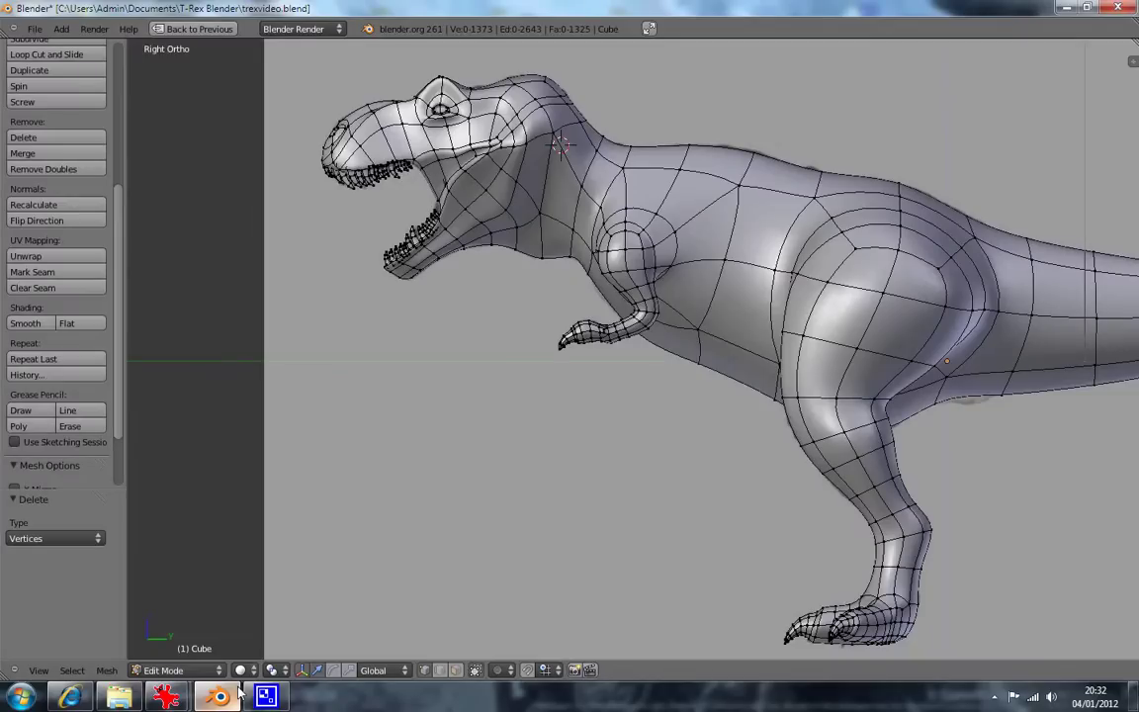
Put the T-rex mesh in Sculpt Mode and check the ptDraw brush (radius 35, strength 0.500).
{"action": "left_click", "coordinate": [173, 670]}
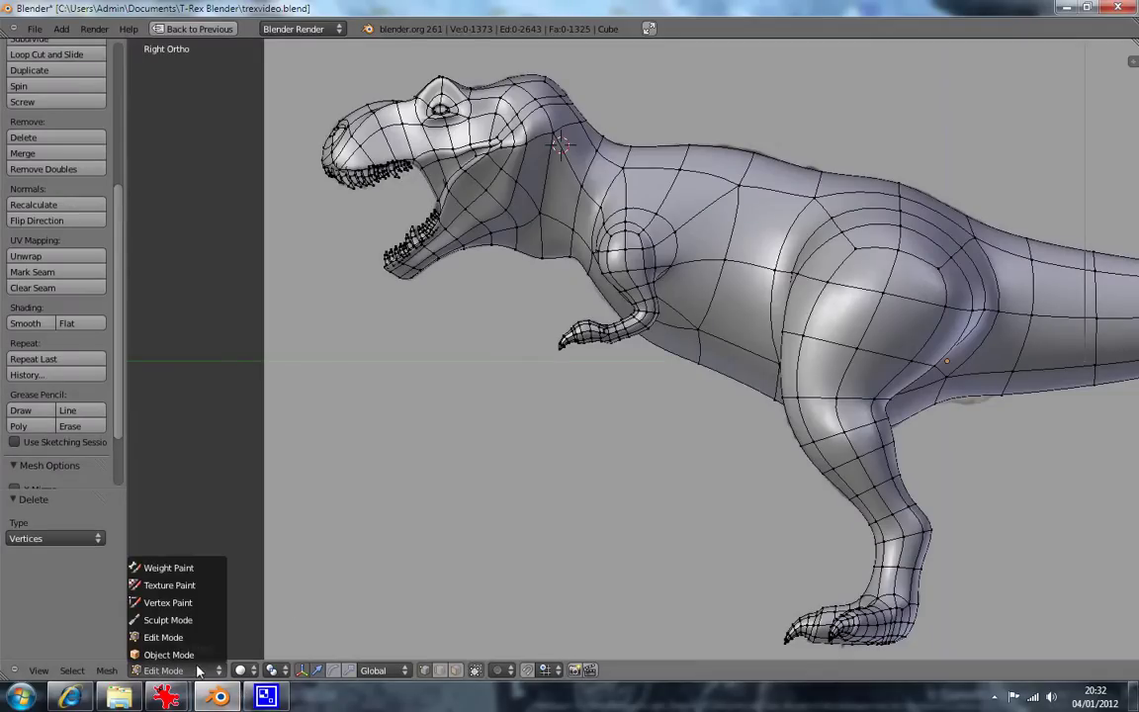
{"action": "left_click", "coordinate": [168, 620]}
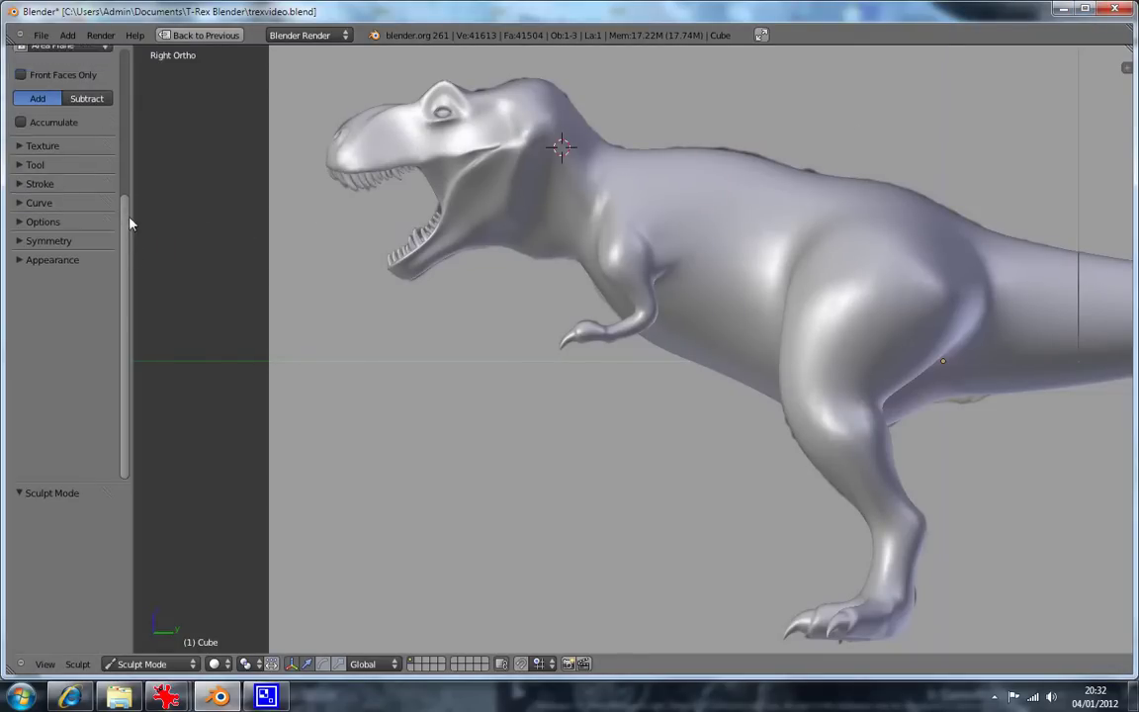
{"action": "scroll", "coordinate": [118, 188], "scroll_direction": "up", "scroll_amount": 5}
{"action": "left_click", "coordinate": [65, 124]}
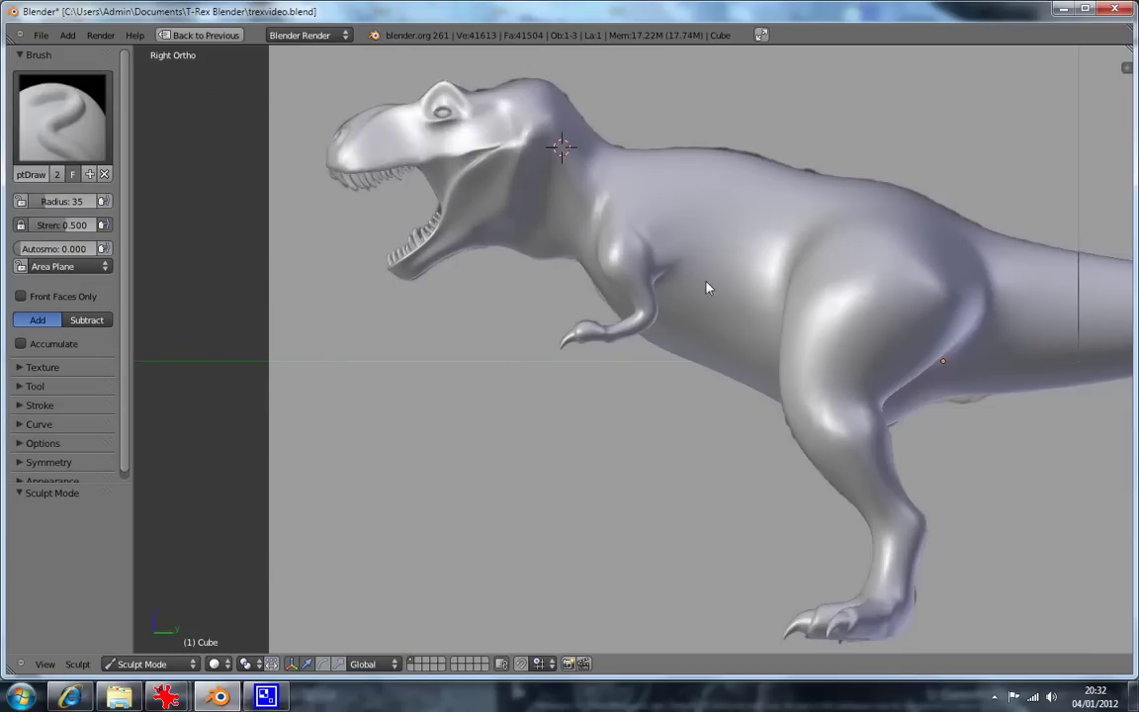
{"action": "middle_click_drag", "start_coordinate": [512, 308], "coordinate": [592, 361]}
Compare the sculpted T-rex with its front and side reference images.
{"action": "key", "text": "KP_1"}
{"action": "key", "text": "KP_3"}
{"action": "key", "text": "KP_1"}
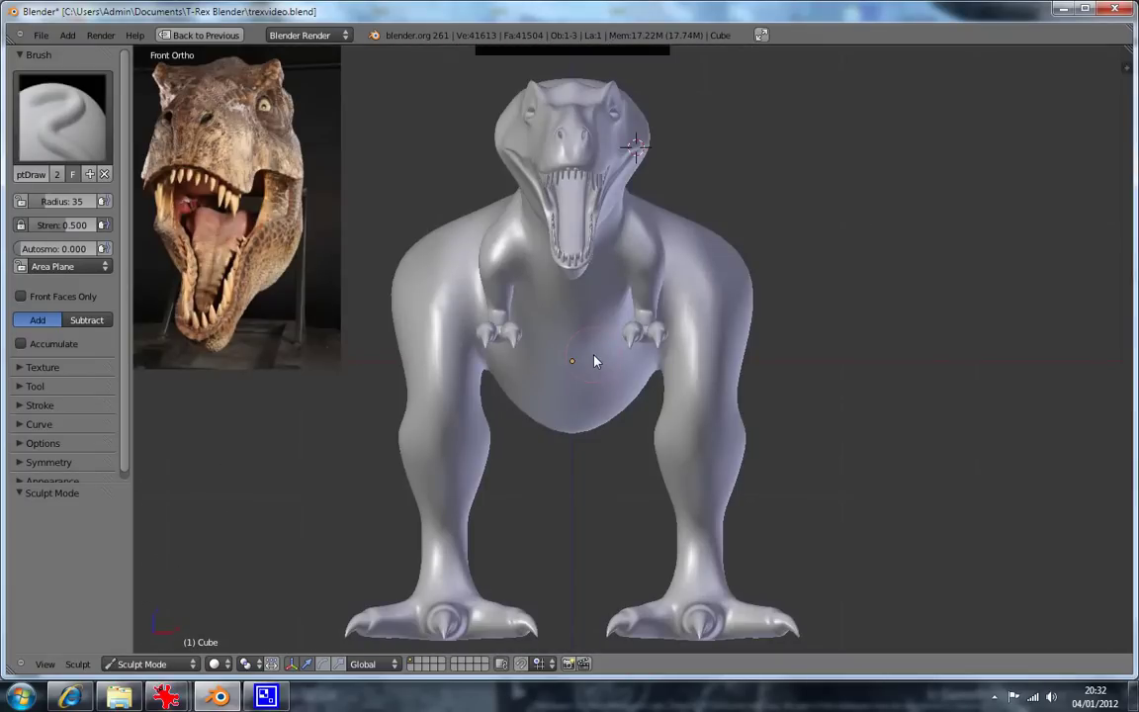
{"action": "key", "text": "KP_3"}
{"action": "key", "text": "z"}
{"action": "key", "text": "z"}
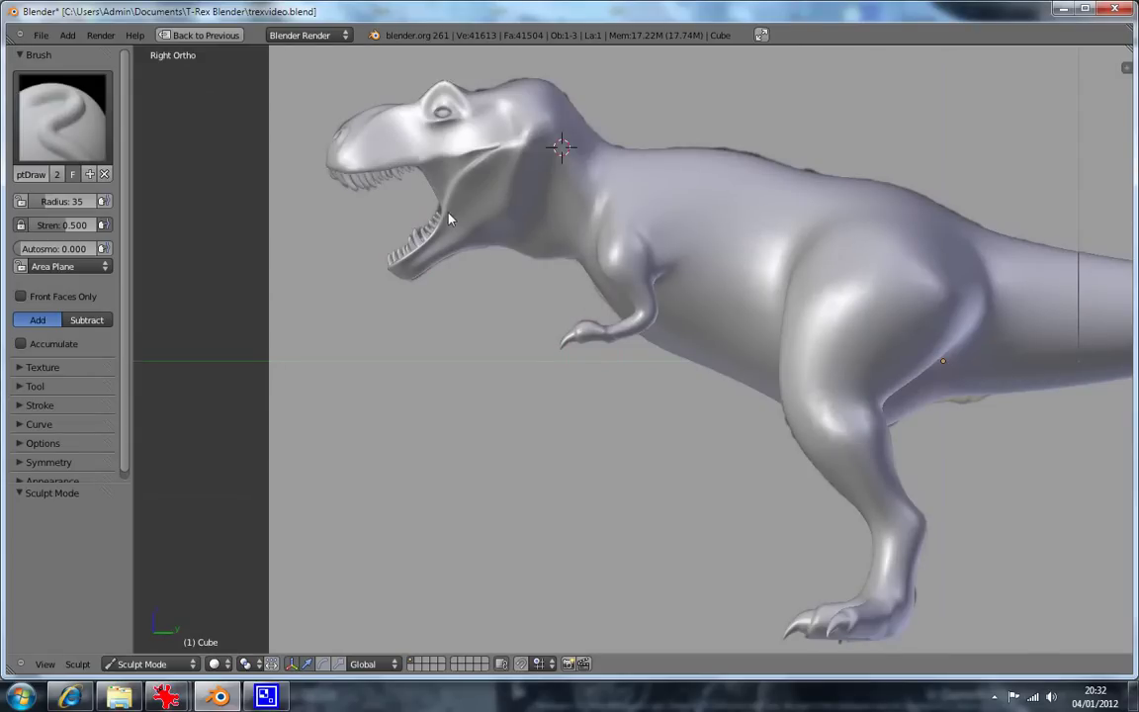
{"action": "middle_click_drag", "start_coordinate": [386, 300], "coordinate": [293, 230]}
{"action": "scroll", "coordinate": [246, 236], "scroll_direction": "up", "scroll_amount": 5}
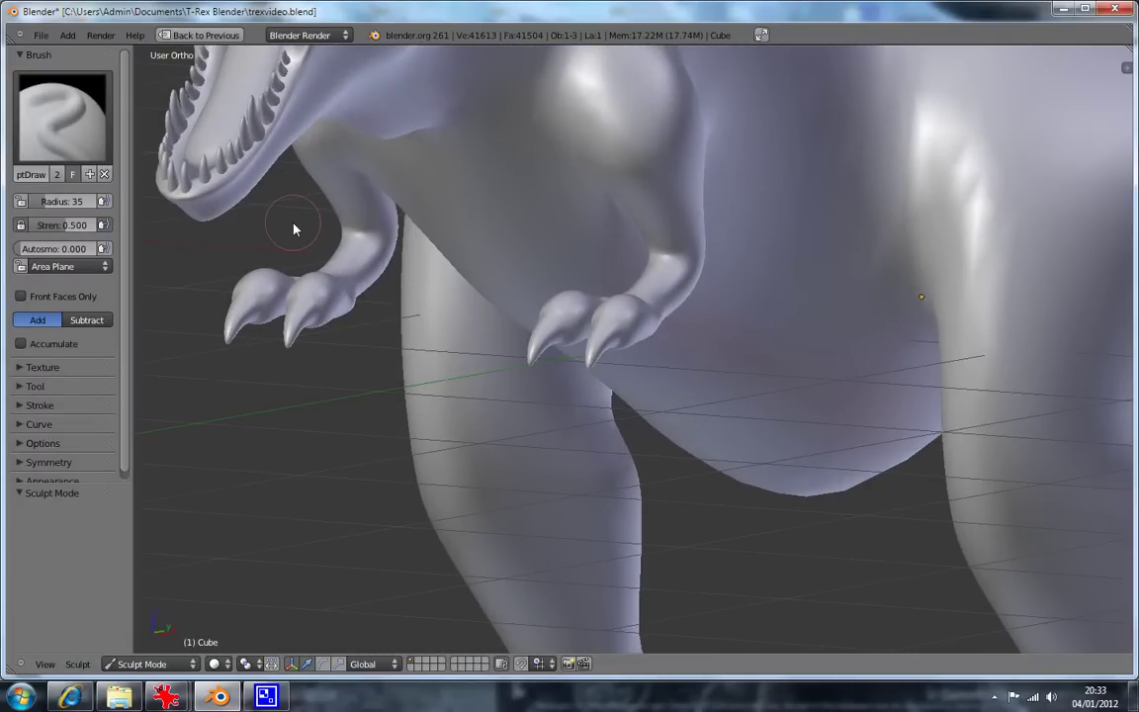
Zoom in and out around the T-rex to inspect its details from several angles.
{"action": "key", "text": "KP_1"}
{"action": "key", "text": "KP_3"}
{"action": "scroll", "coordinate": [514, 224], "scroll_direction": "down", "scroll_amount": 3}
{"action": "scroll", "coordinate": [539, 236], "scroll_direction": "down", "scroll_amount": 2}
{"action": "scroll", "coordinate": [579, 272], "scroll_direction": "up", "scroll_amount": 2}
{"action": "scroll", "coordinate": [577, 273], "scroll_direction": "down", "scroll_amount": 1}
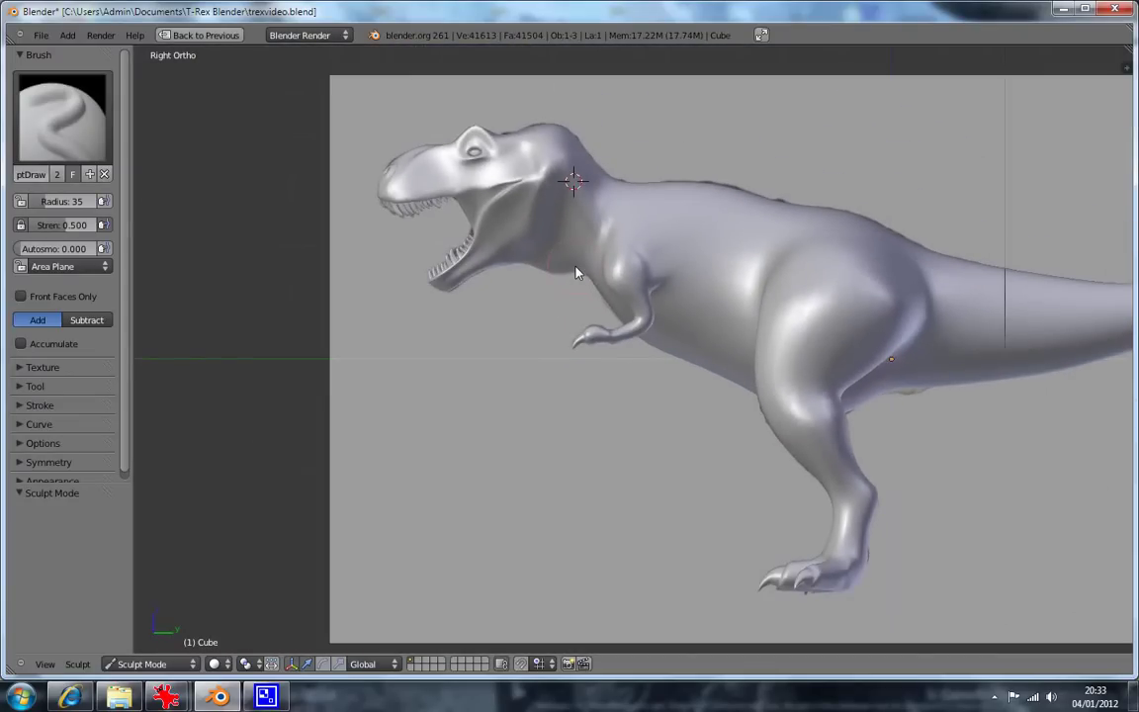
{"action": "scroll", "coordinate": [559, 289], "scroll_direction": "up", "scroll_amount": 4}
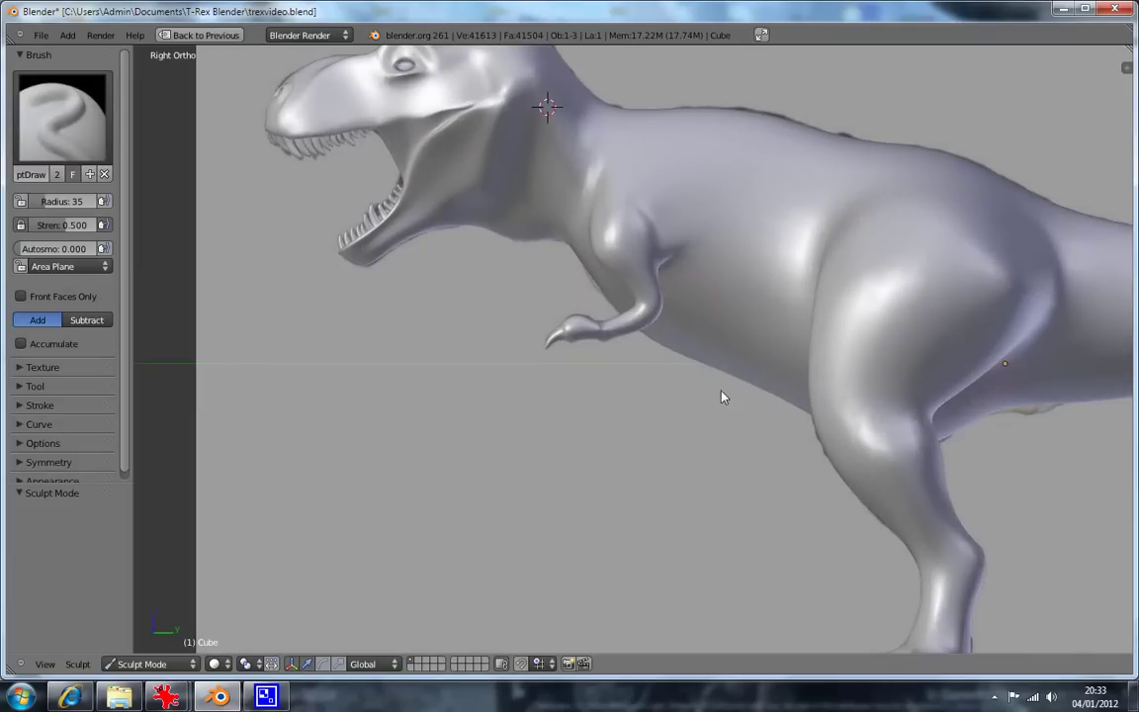
{"action": "scroll", "coordinate": [974, 272], "scroll_direction": "down", "scroll_amount": 1}
{"action": "scroll", "coordinate": [880, 254], "scroll_direction": "down", "scroll_amount": 3}
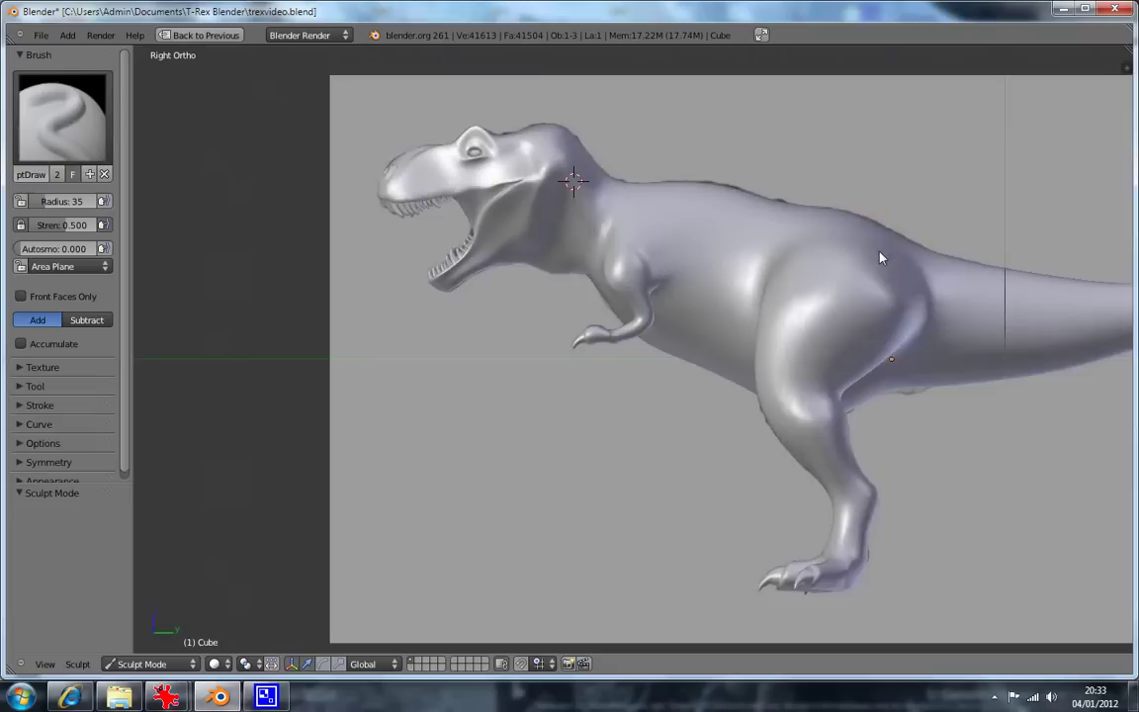
{"action": "scroll", "coordinate": [761, 316], "scroll_direction": "up", "scroll_amount": 3}
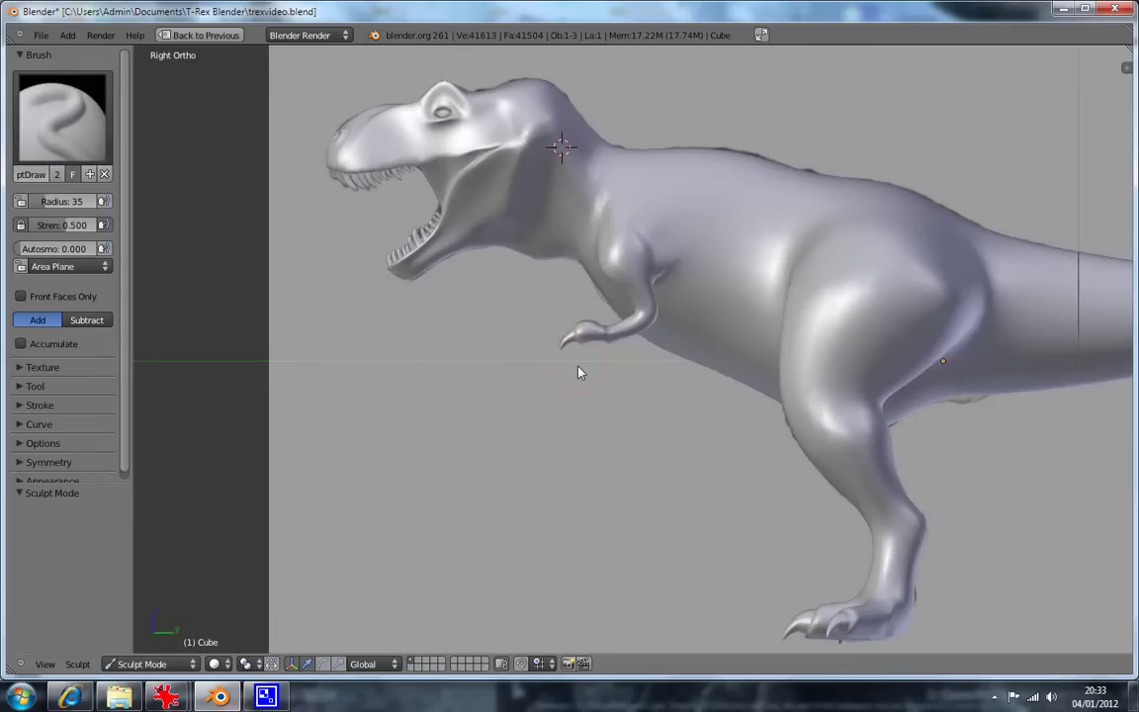
{"action": "scroll", "coordinate": [692, 285], "scroll_direction": "down", "scroll_amount": 3}
{"action": "scroll", "coordinate": [695, 353], "scroll_direction": "up", "scroll_amount": 4}
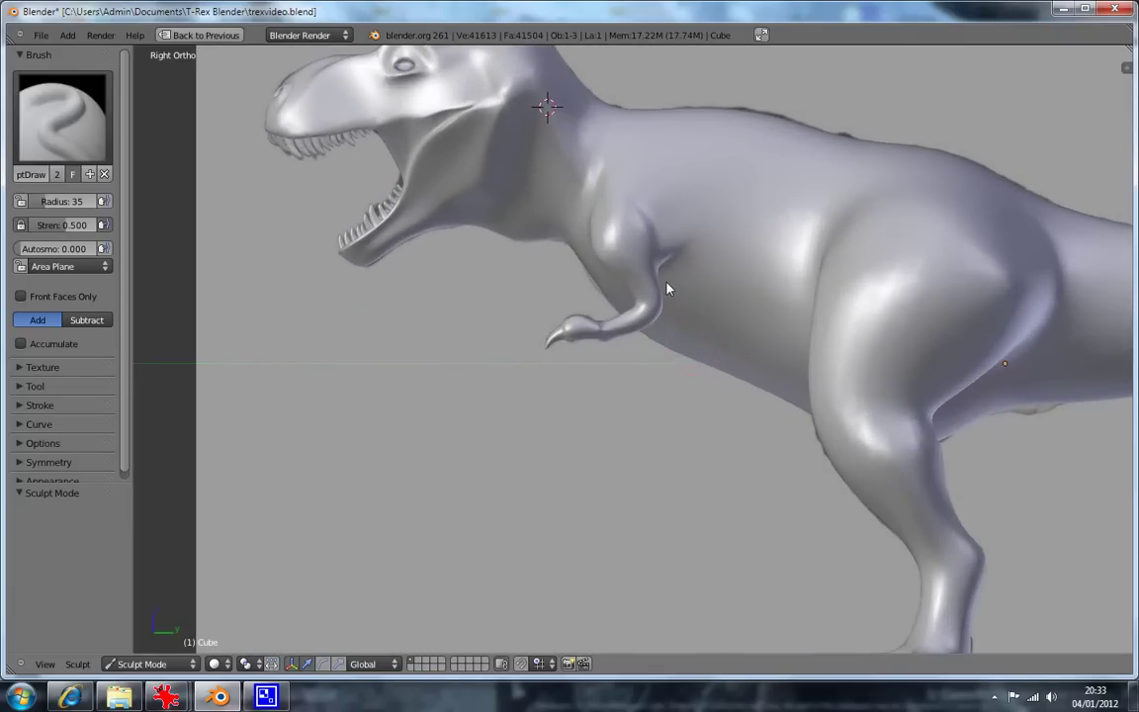
{"action": "scroll", "coordinate": [668, 288], "scroll_direction": "down", "scroll_amount": 3}
{"action": "scroll", "coordinate": [532, 275], "scroll_direction": "up", "scroll_amount": 3}
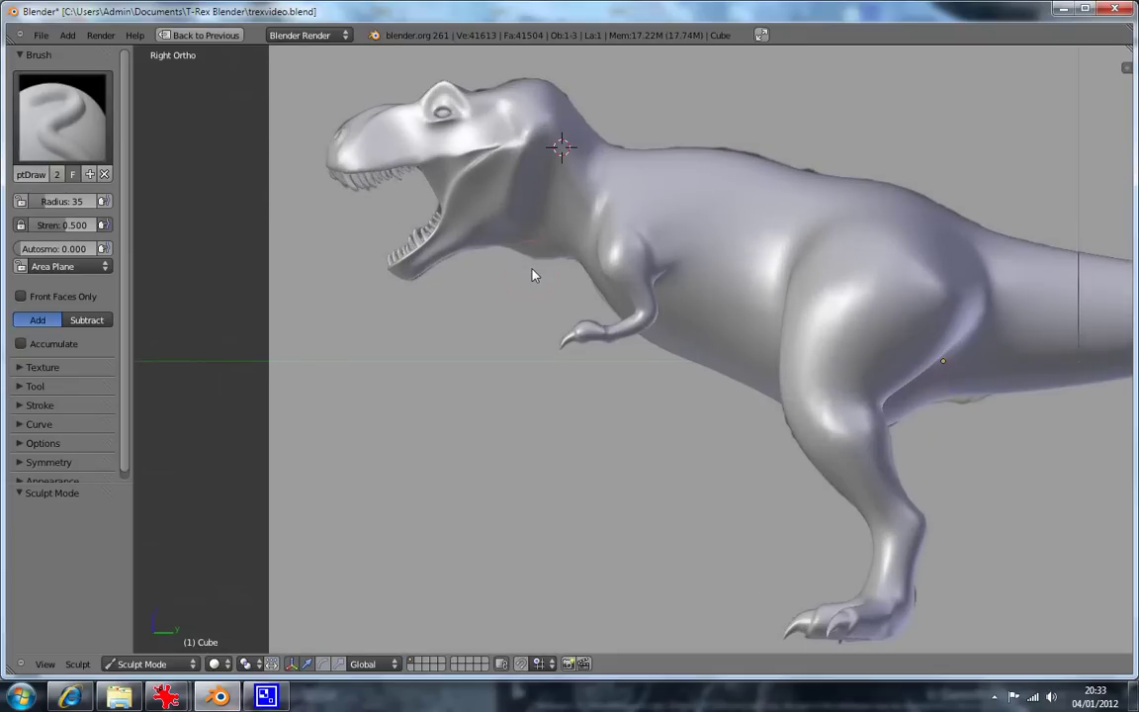
{"action": "scroll", "coordinate": [441, 205], "scroll_direction": "down", "scroll_amount": 2}
{"action": "middle_click_drag", "start_coordinate": [440, 205], "coordinate": [521, 299]}
{"action": "scroll", "coordinate": [630, 157], "scroll_direction": "up", "scroll_amount": 2}
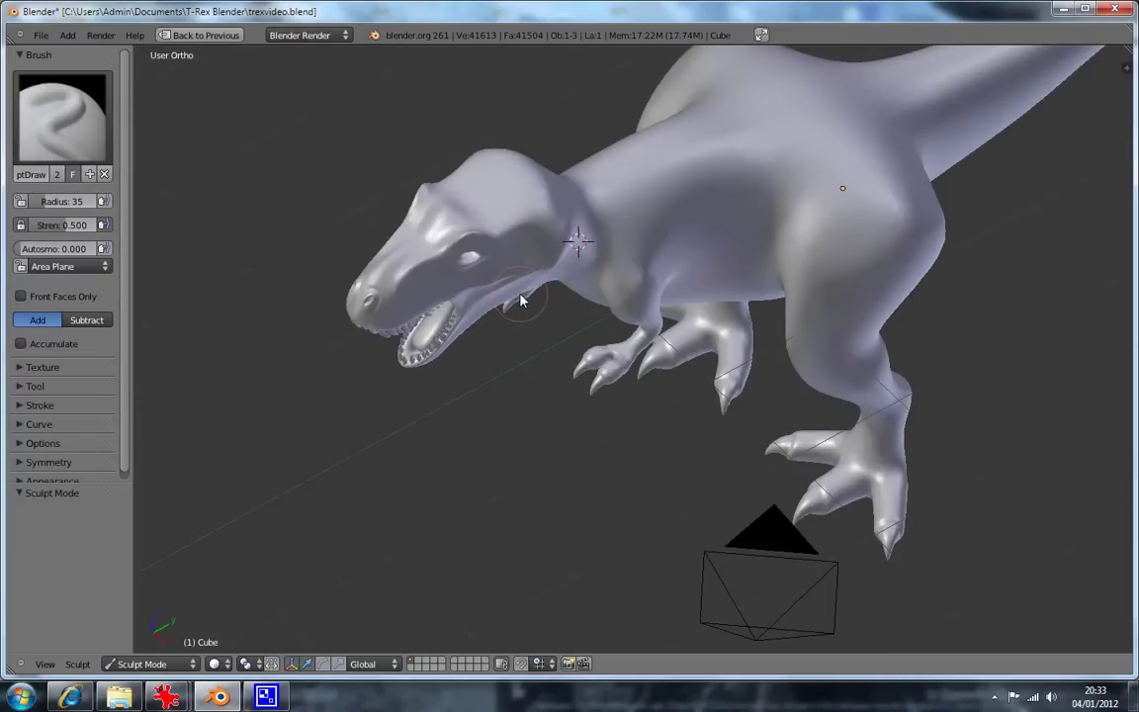
Check the front and side views once more and save over trexvideo.blend.
{"action": "key", "text": "KP_1"}
{"action": "key", "text": "KP_3"}
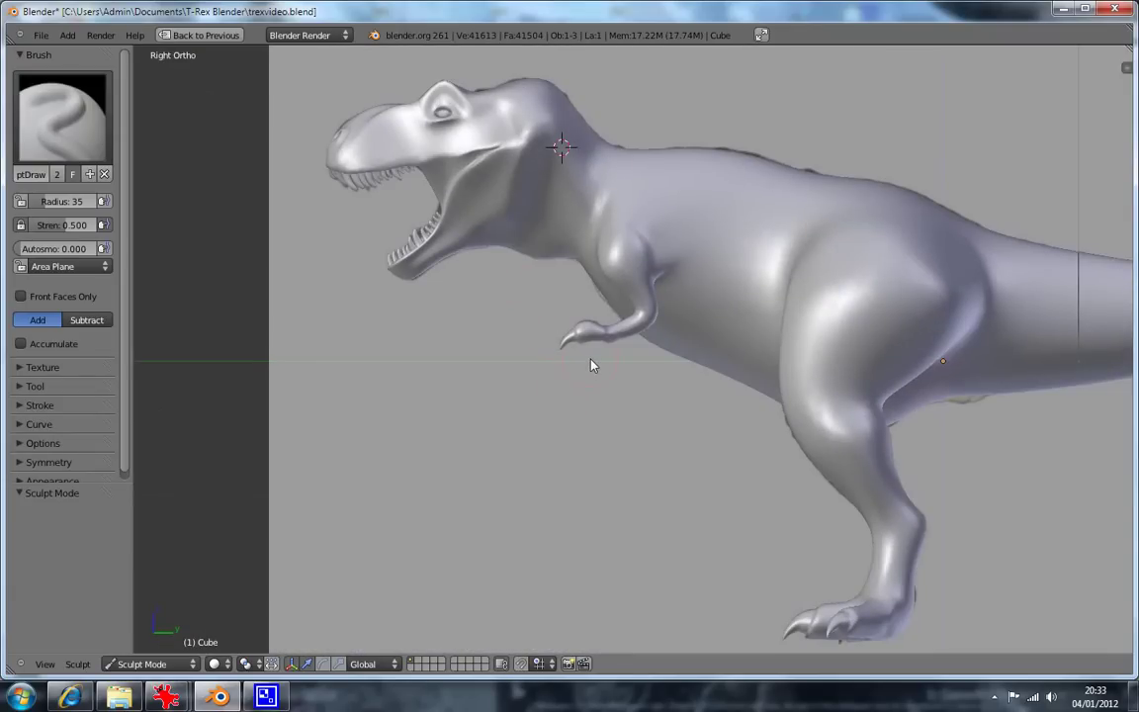
{"action": "key", "text": "ctrl+s"}
{"action": "left_click", "coordinate": [501, 307]}
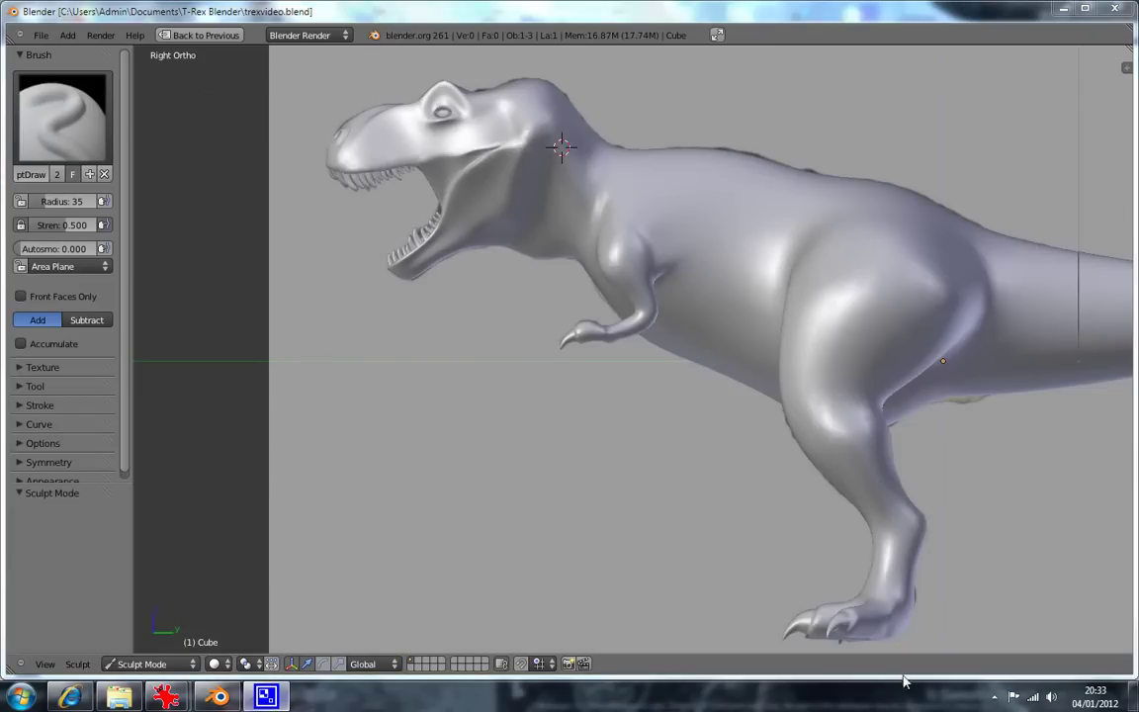